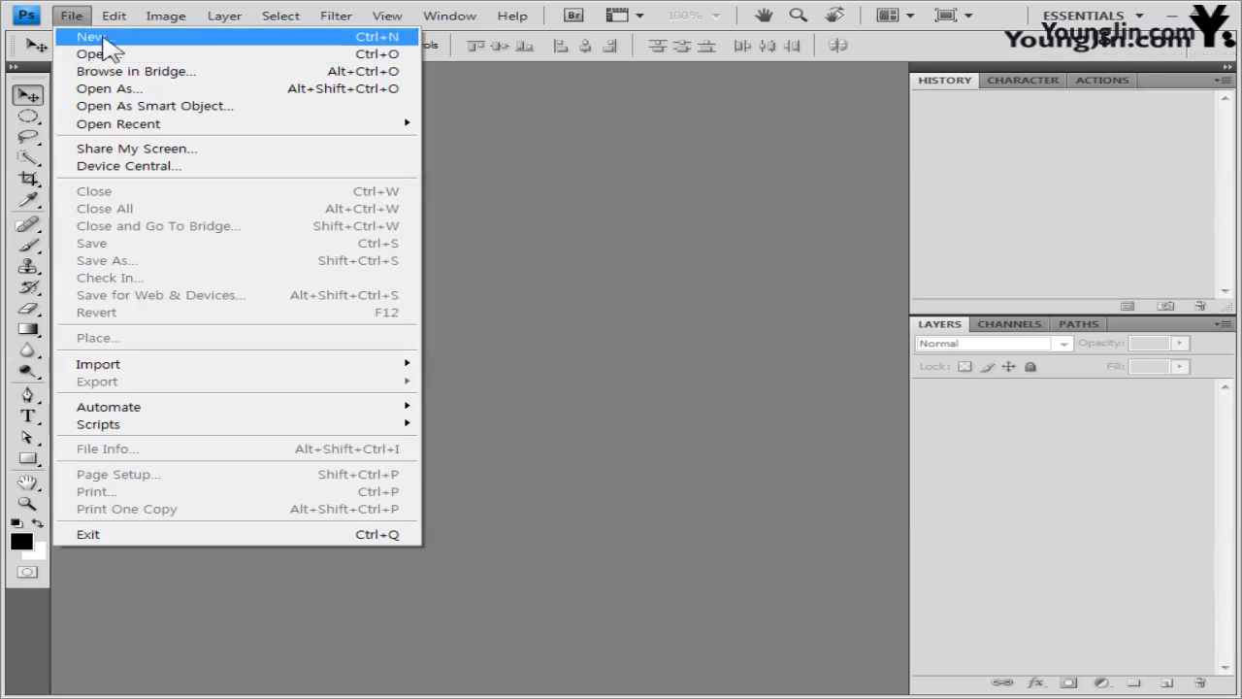
- Create a new document with Width 400 and Height 500 pixels
{"action": "left_click", "coordinate": [89, 39]}
{"action": "left_click", "coordinate": [413, 244]}
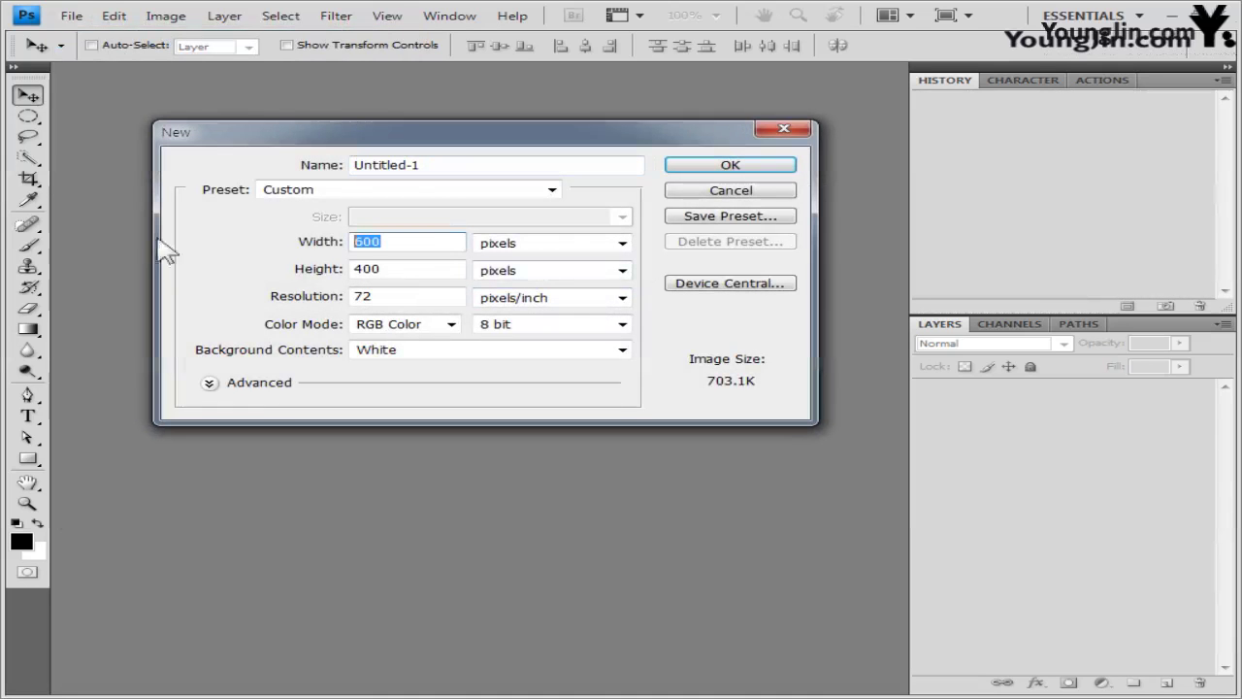
{"action": "type", "text": "4"}
{"action": "left_click", "coordinate": [449, 269]}
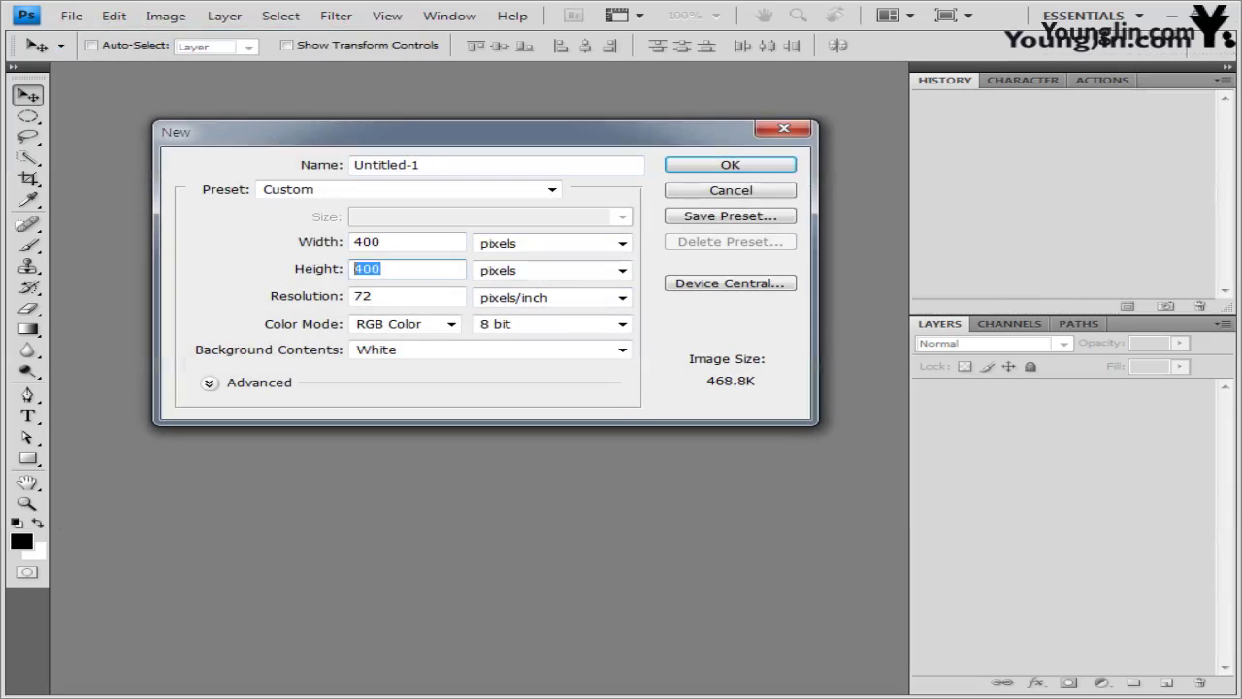
{"action": "type", "text": "50"}
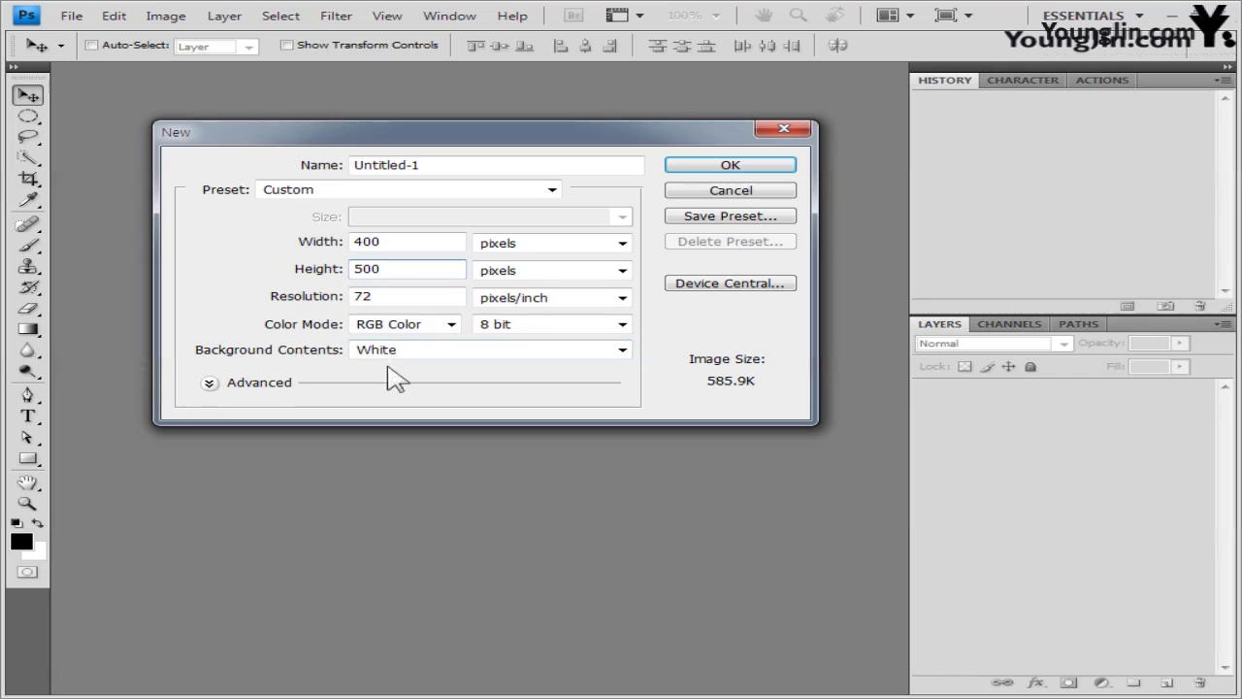
{"action": "left_click", "coordinate": [744, 170]}
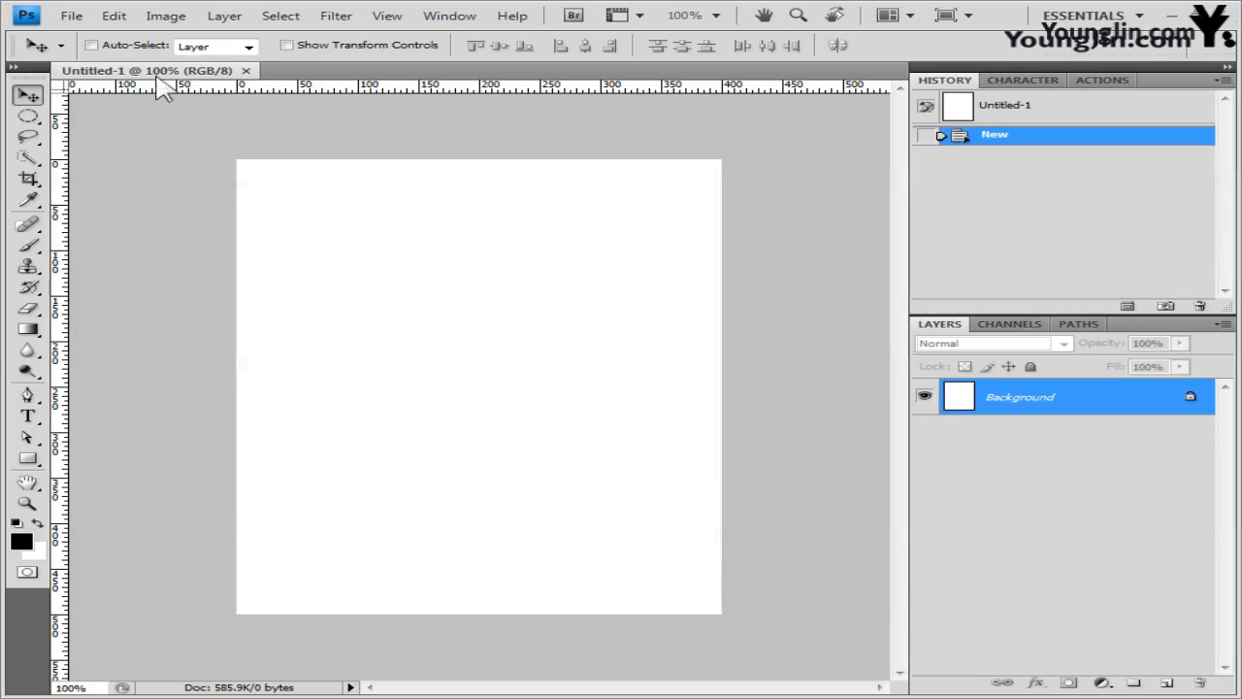
- Float the document in its own window and show the grid over the canvas
{"action": "left_click_drag", "start_coordinate": [160, 77], "coordinate": [258, 166]}
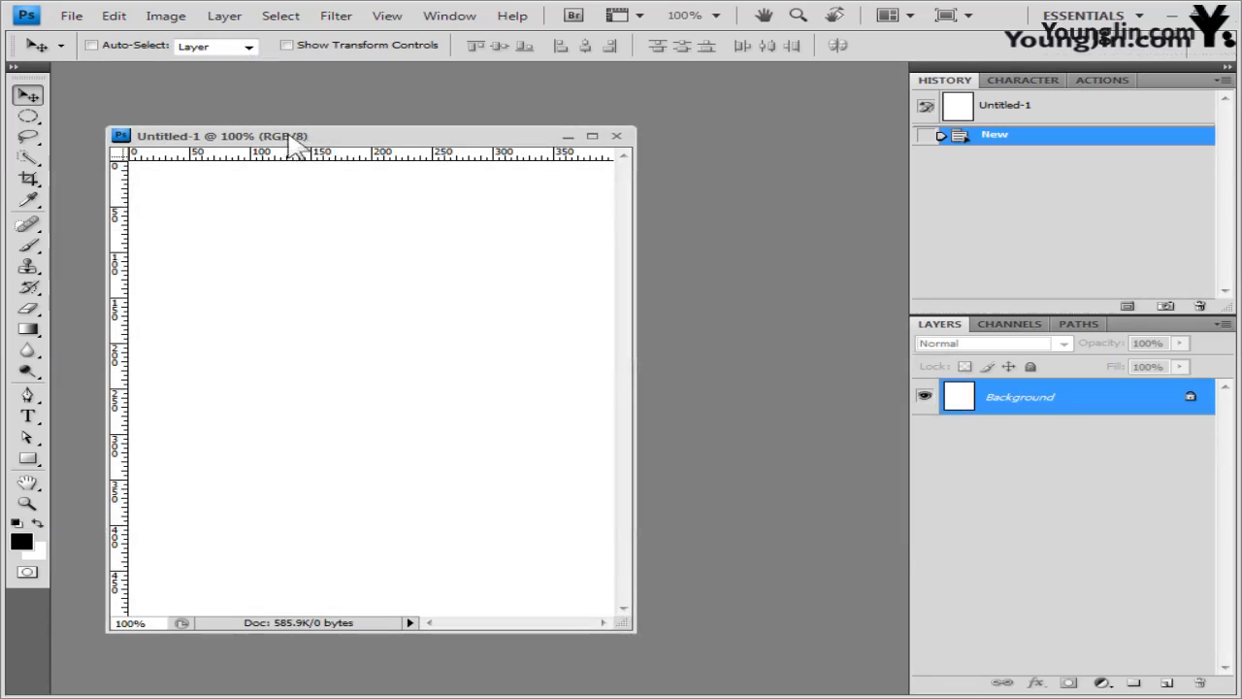
{"action": "left_click", "coordinate": [393, 17]}
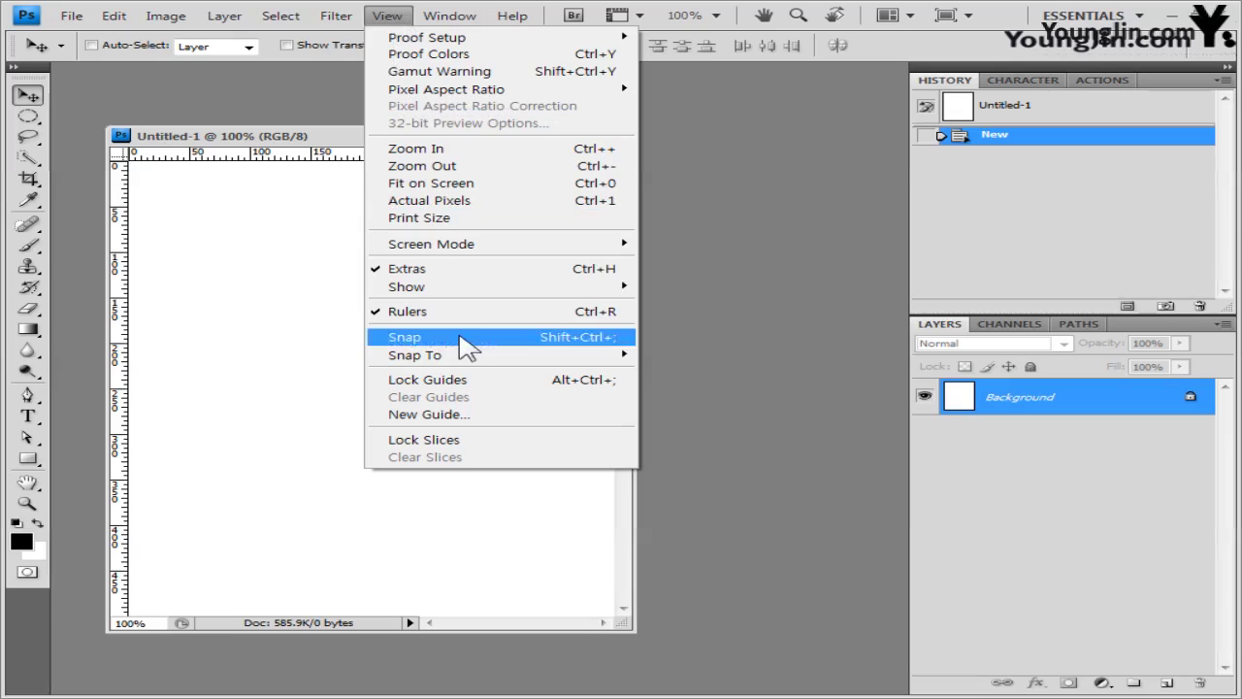
{"action": "mouse_move", "coordinate": [492, 288]}
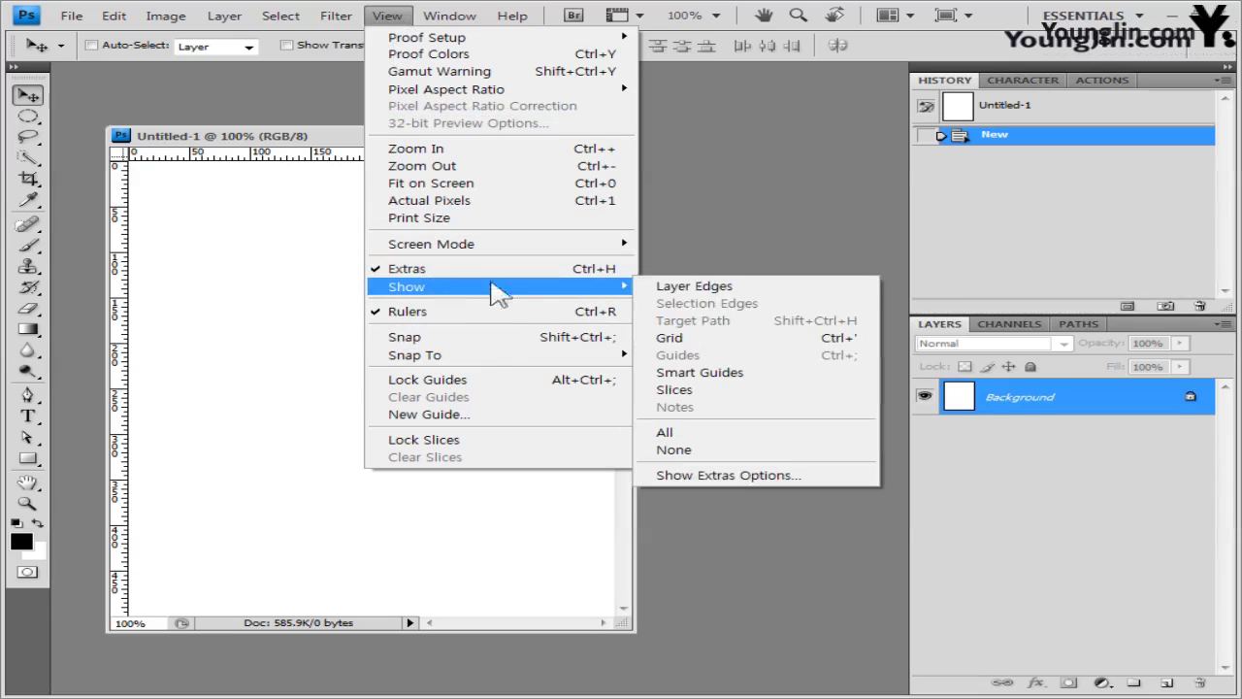
{"action": "left_click", "coordinate": [711, 340]}
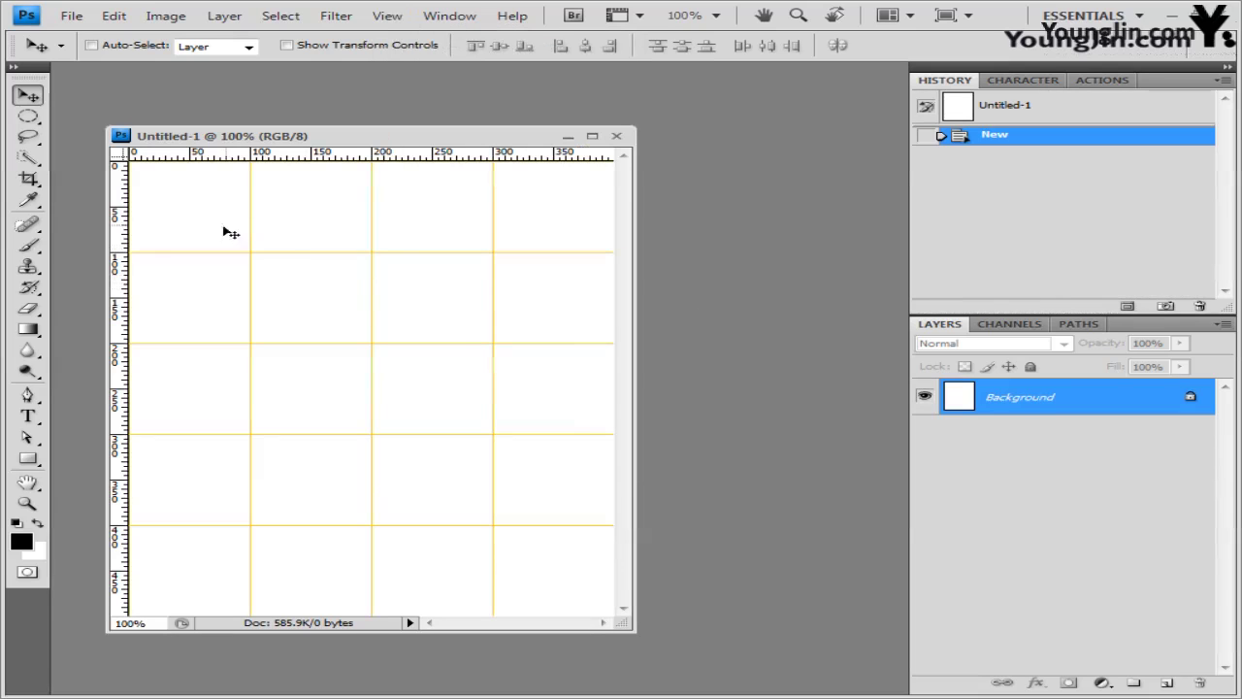
- Set the grid to a gridline every 100 pixels in Guides, Grid & Slices preferences
{"action": "left_click", "coordinate": [114, 15]}
{"action": "mouse_move", "coordinate": [247, 635]}
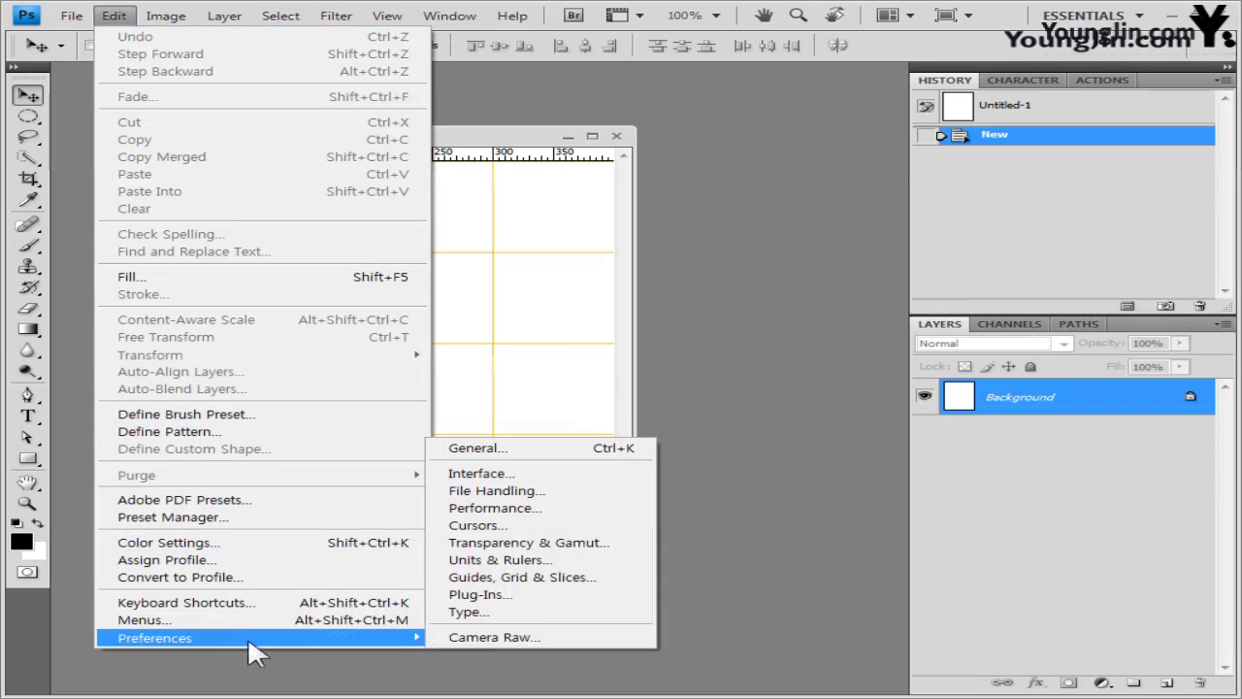
{"action": "left_click", "coordinate": [540, 562]}
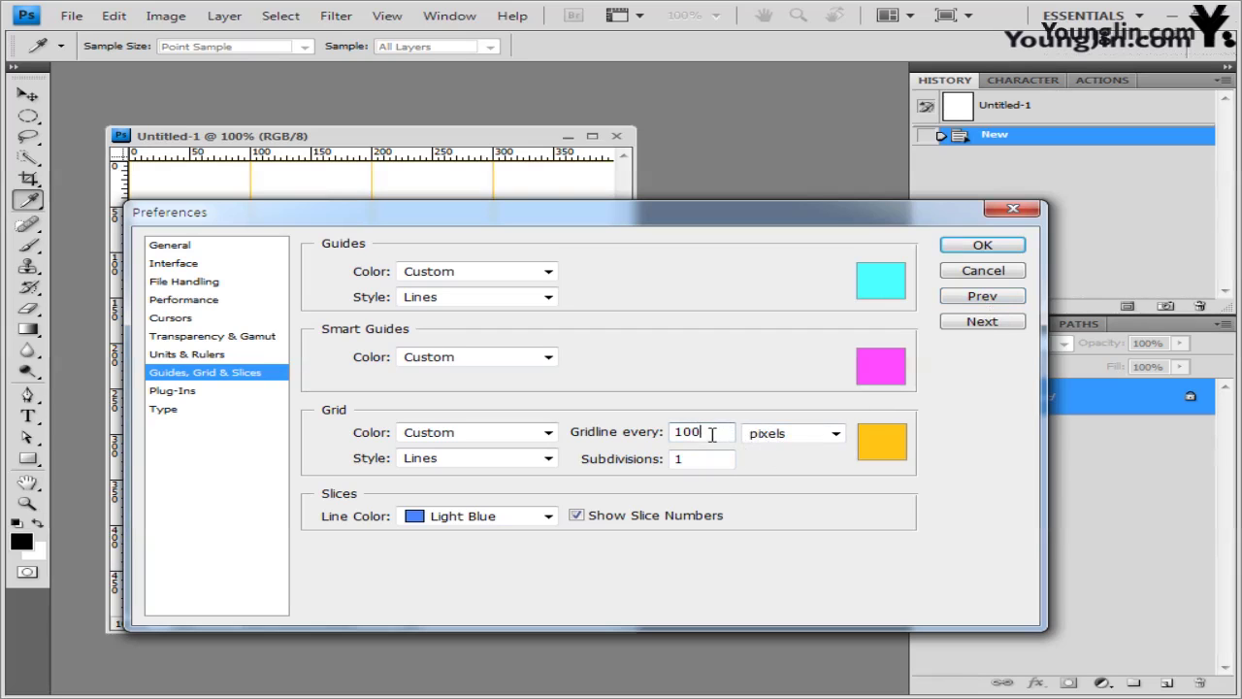
{"action": "left_click", "coordinate": [981, 246]}
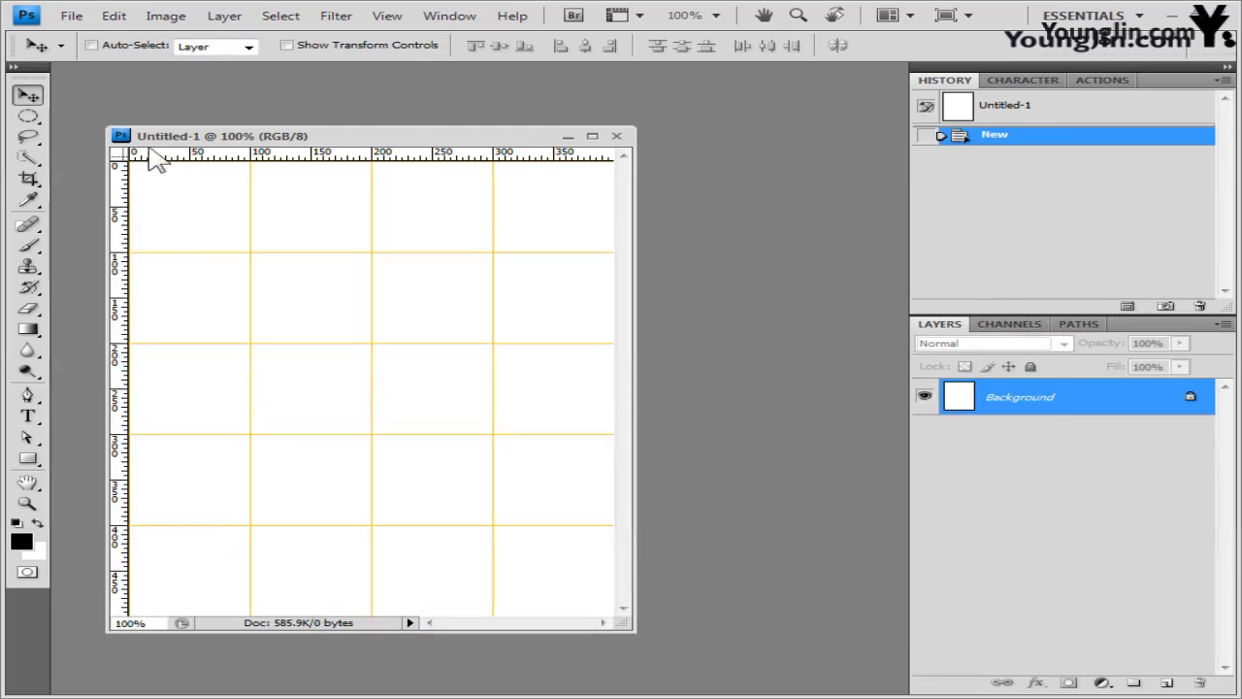
{"action": "left_click", "coordinate": [72, 16]}
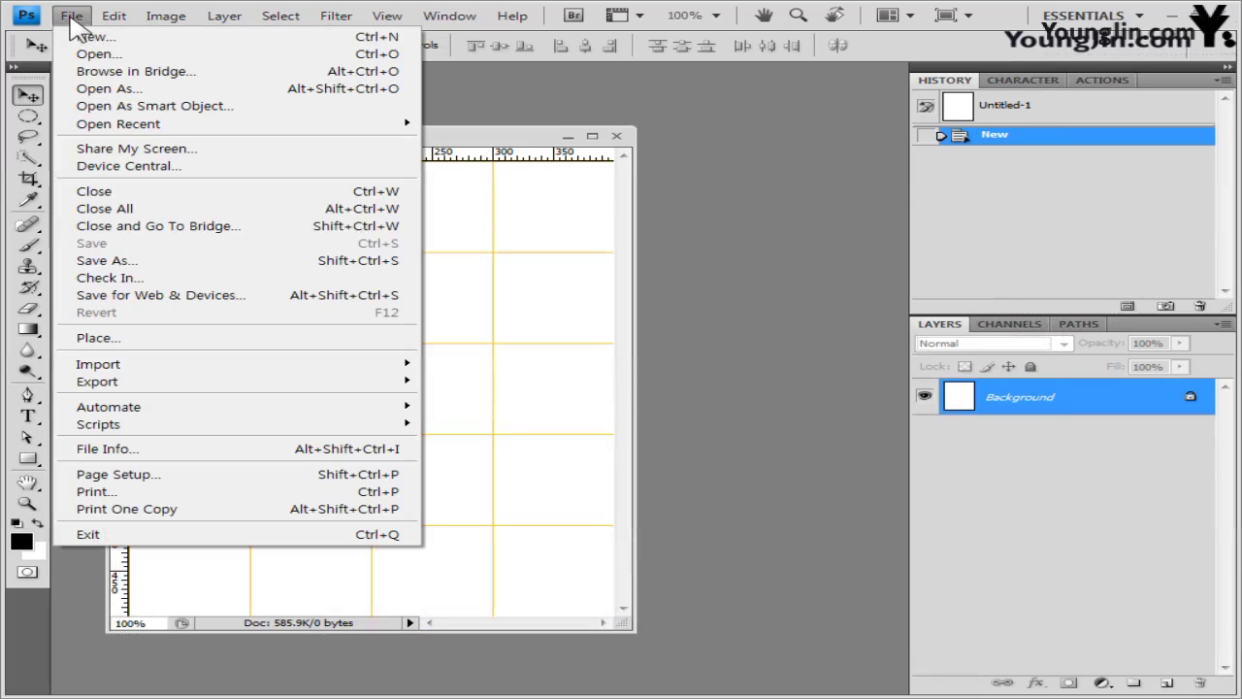
- Save the document as a Photoshop PSD in the GTQ folder, named with the examinee's ID, name and -1
{"action": "left_click", "coordinate": [179, 261]}
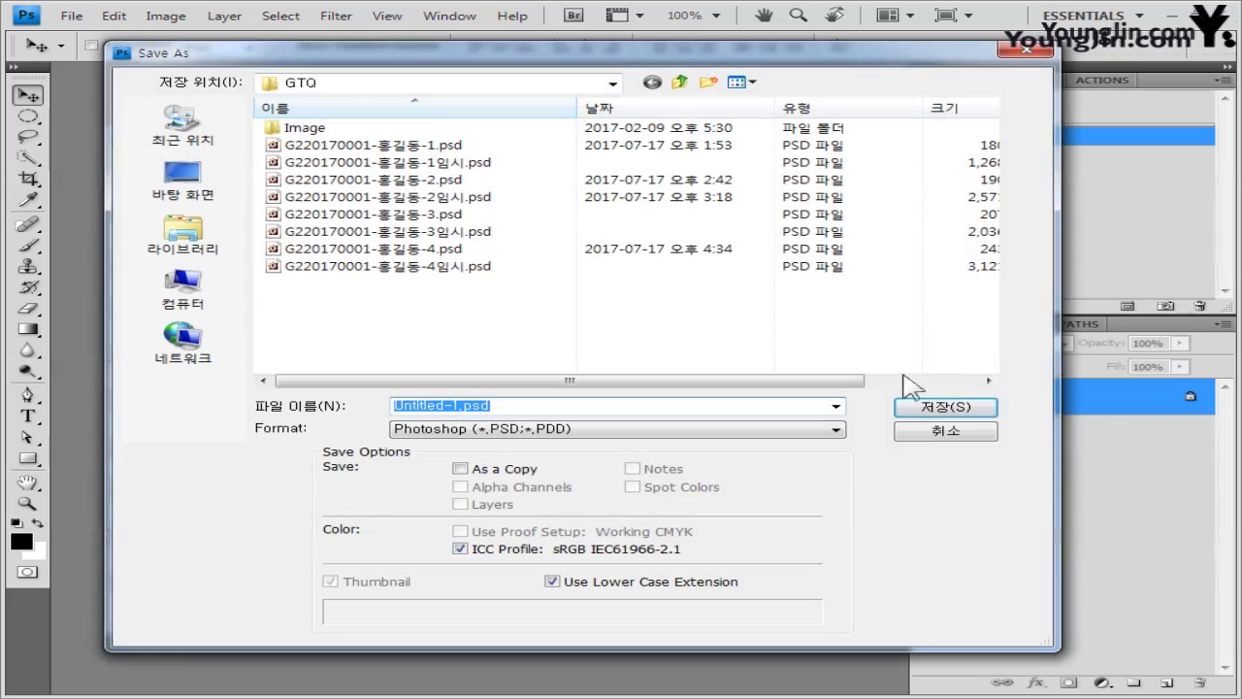
{"action": "left_click", "coordinate": [549, 308]}
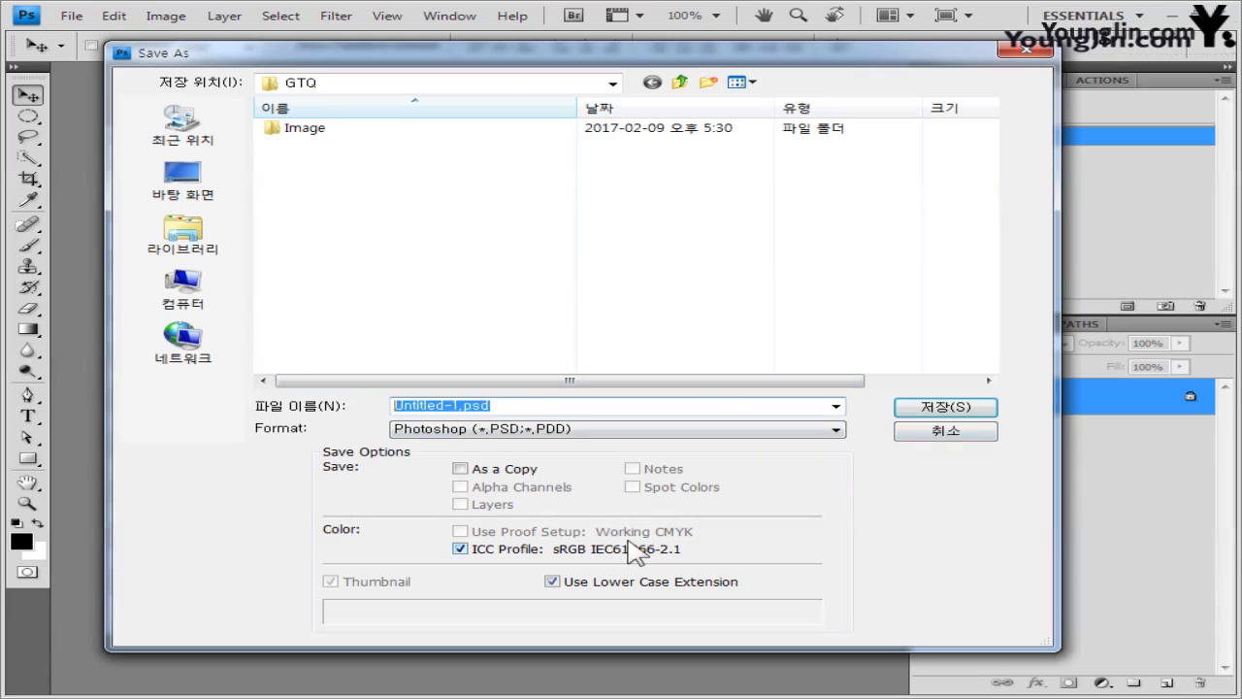
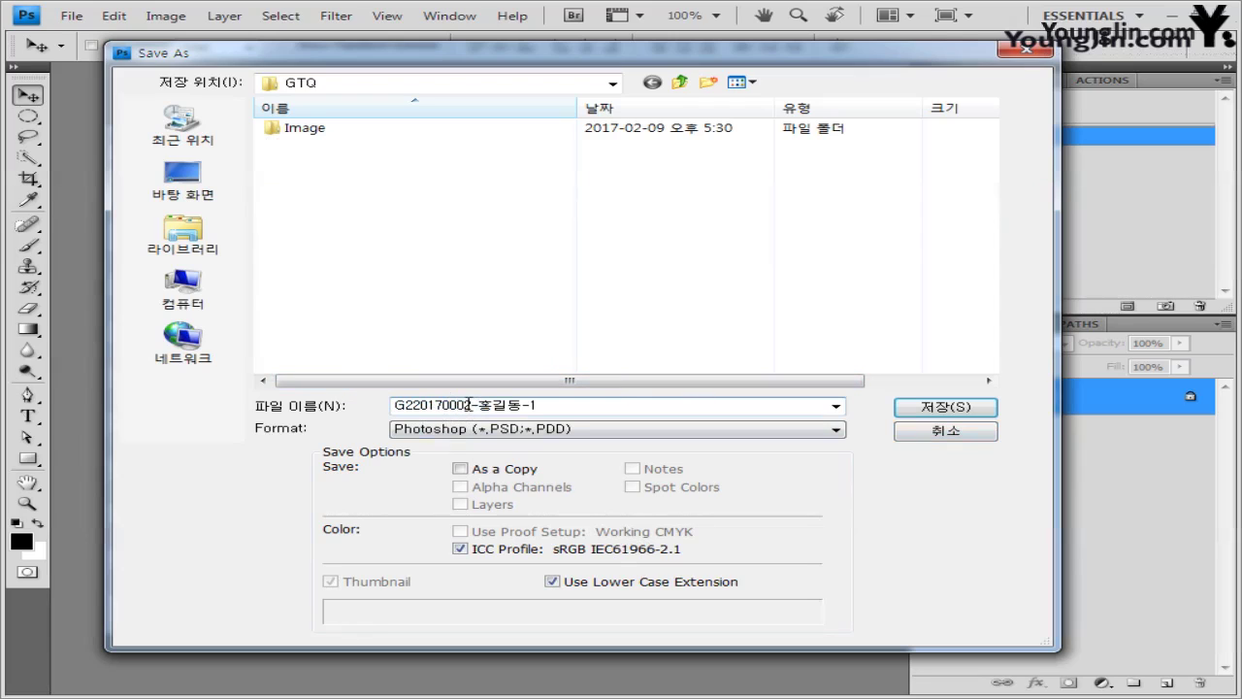
{"action": "double_click", "coordinate": [470, 406]}
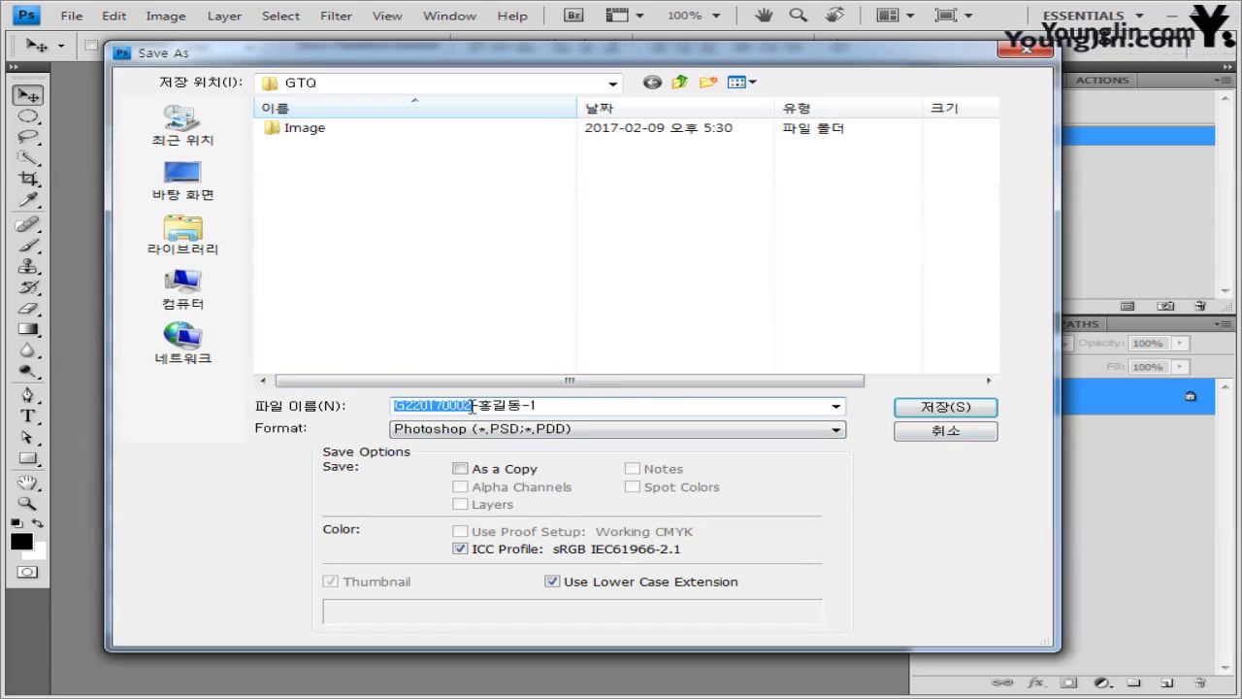
{"action": "left_click_drag", "start_coordinate": [480, 406], "coordinate": [501, 409]}
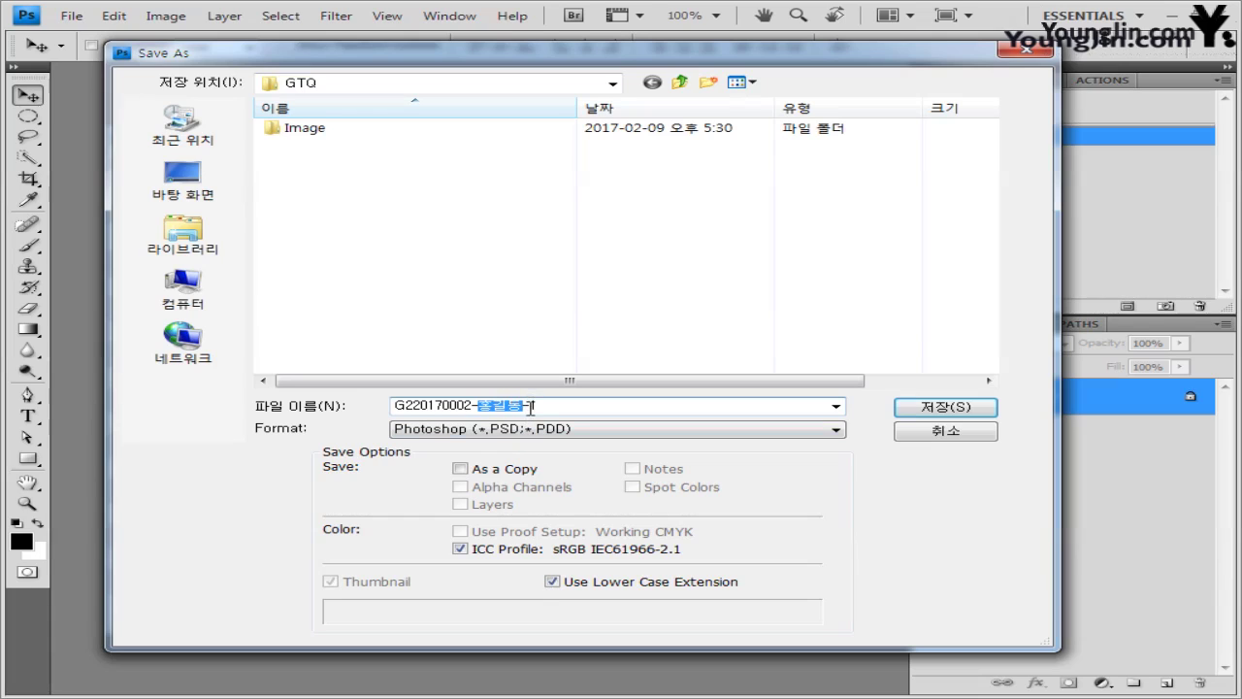
{"action": "left_click_drag", "start_coordinate": [531, 408], "coordinate": [542, 409]}
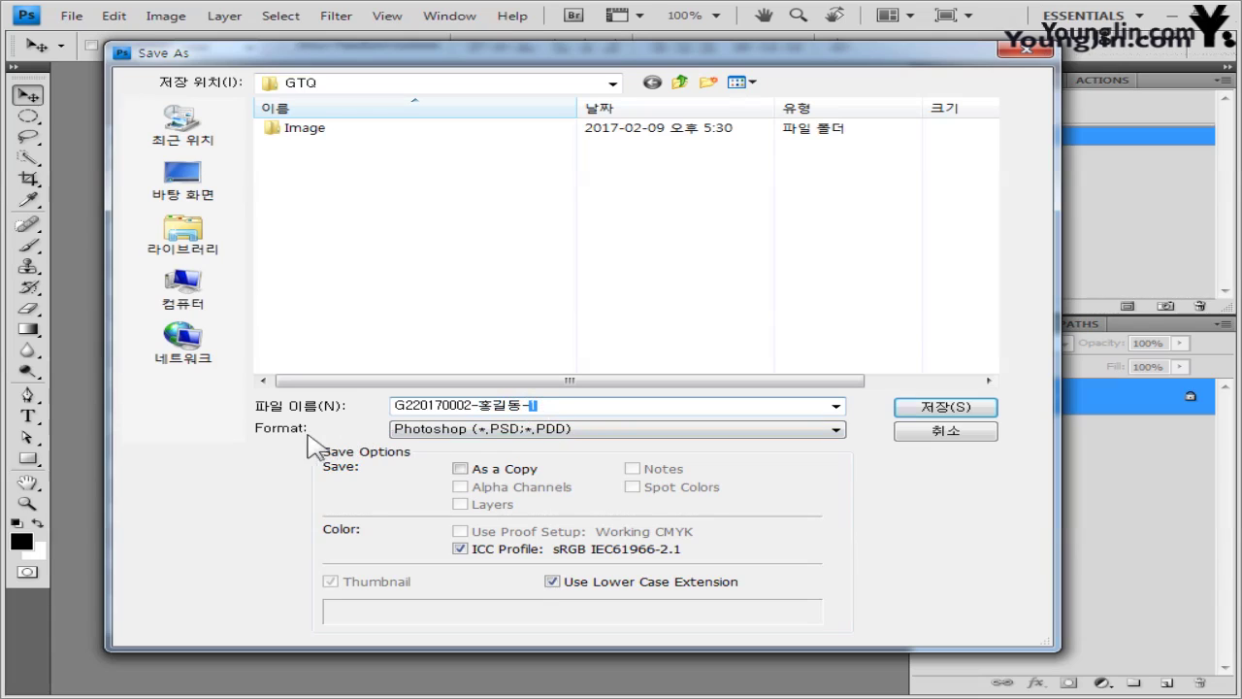
{"action": "left_click", "coordinate": [519, 432]}
{"action": "left_click", "coordinate": [939, 409]}
{"action": "left_click", "coordinate": [946, 409]}
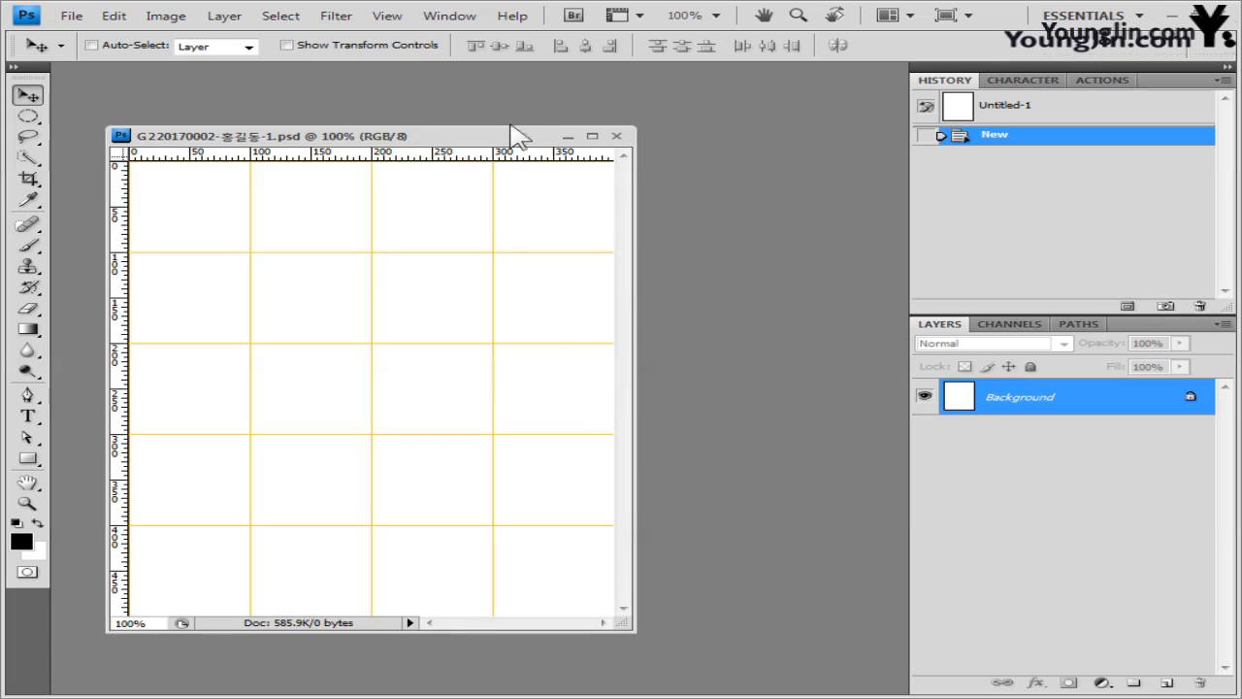
- Move the document window up and right, and bring up the GTQ Image folder of source JPGs
{"action": "left_click_drag", "start_coordinate": [513, 131], "coordinate": [610, 114]}
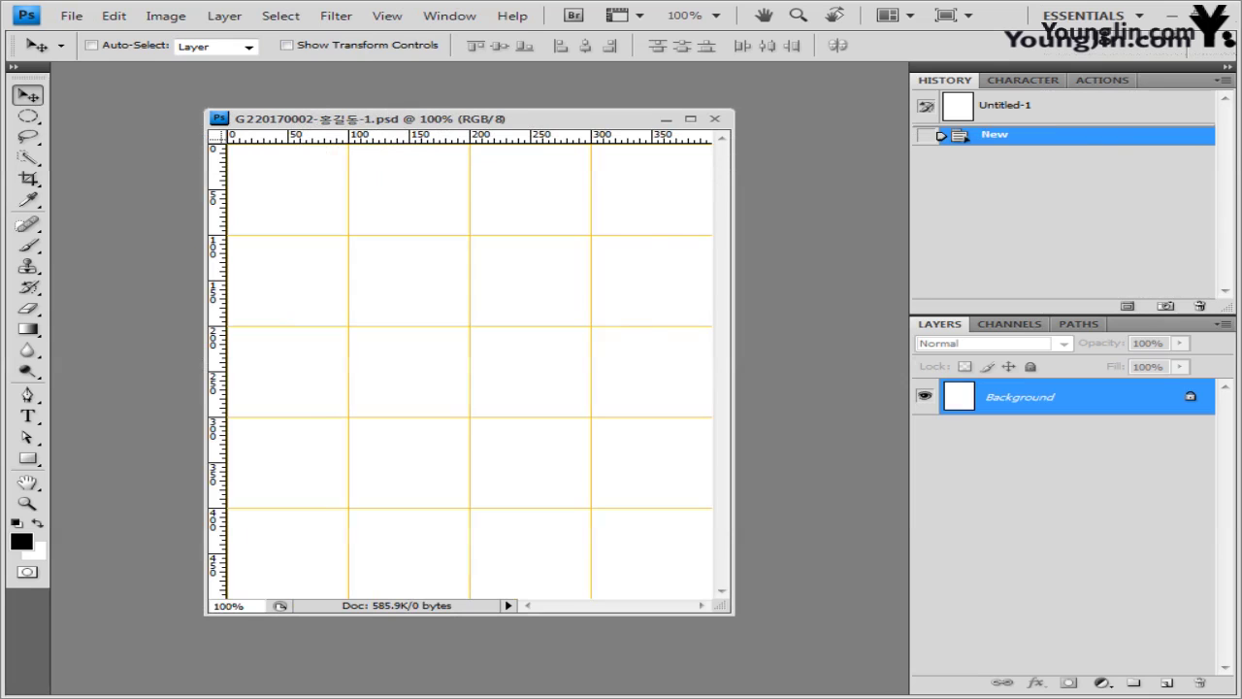
{"action": "key", "text": "alt+Tab"}
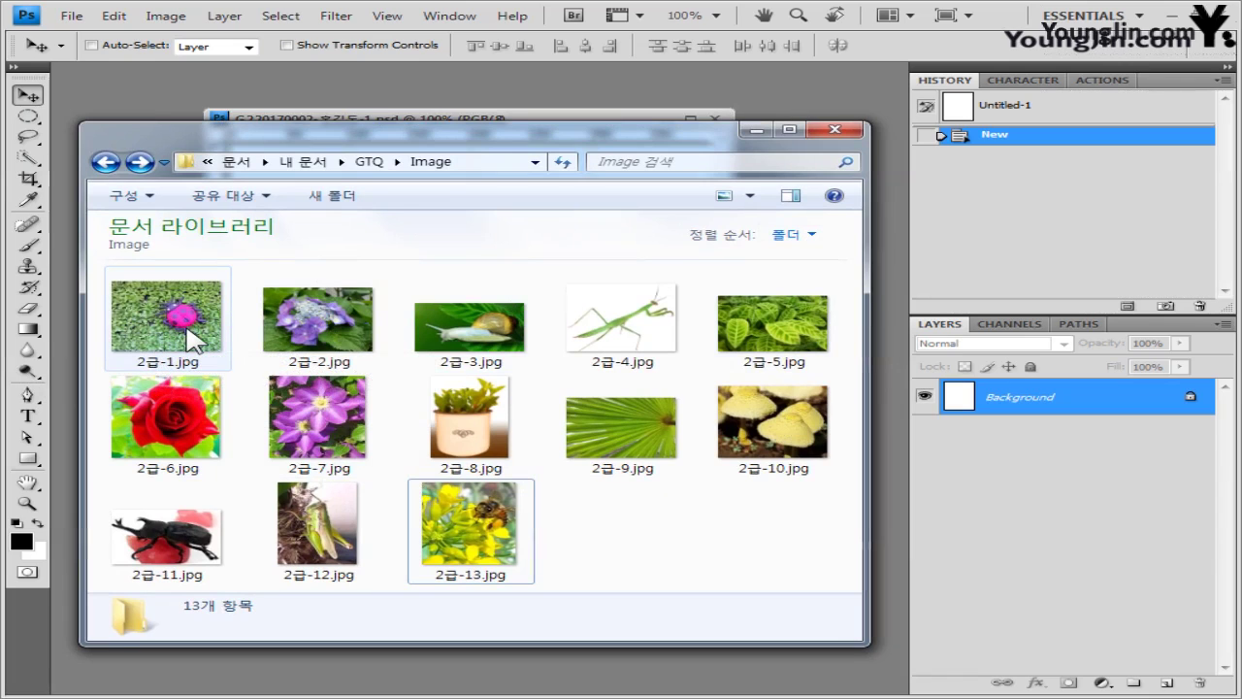
- Copy the whole 2급-1.jpg ladybug photo into the PSD as Layer 1 and close the source image
{"action": "left_click_drag", "start_coordinate": [191, 340], "coordinate": [117, 83]}
{"action": "left_click", "coordinate": [832, 129]}
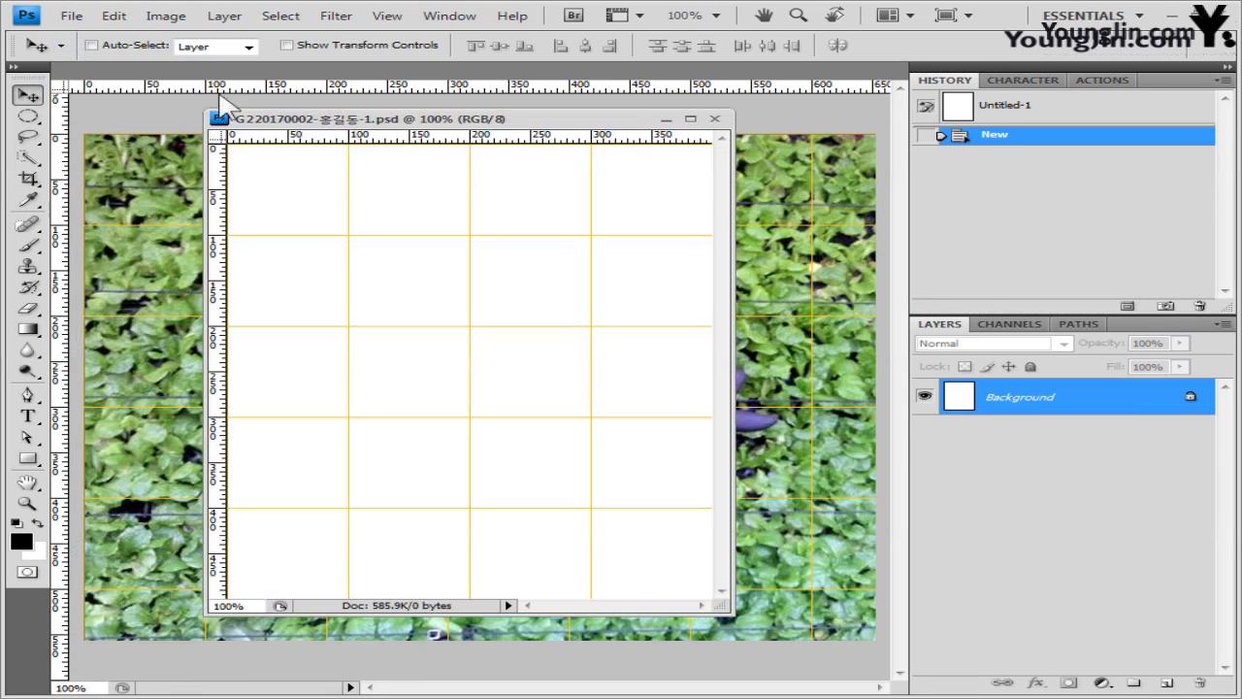
{"action": "left_click_drag", "start_coordinate": [116, 83], "coordinate": [186, 301]}
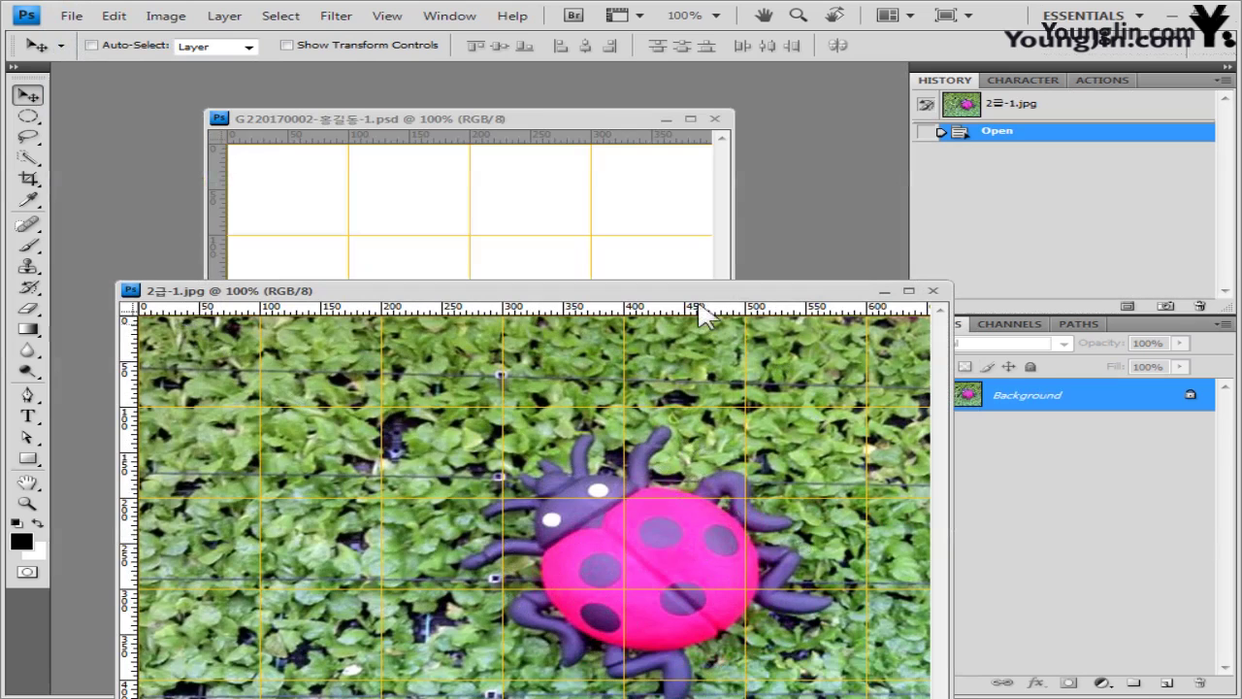
{"action": "left_click_drag", "start_coordinate": [698, 297], "coordinate": [671, 190]}
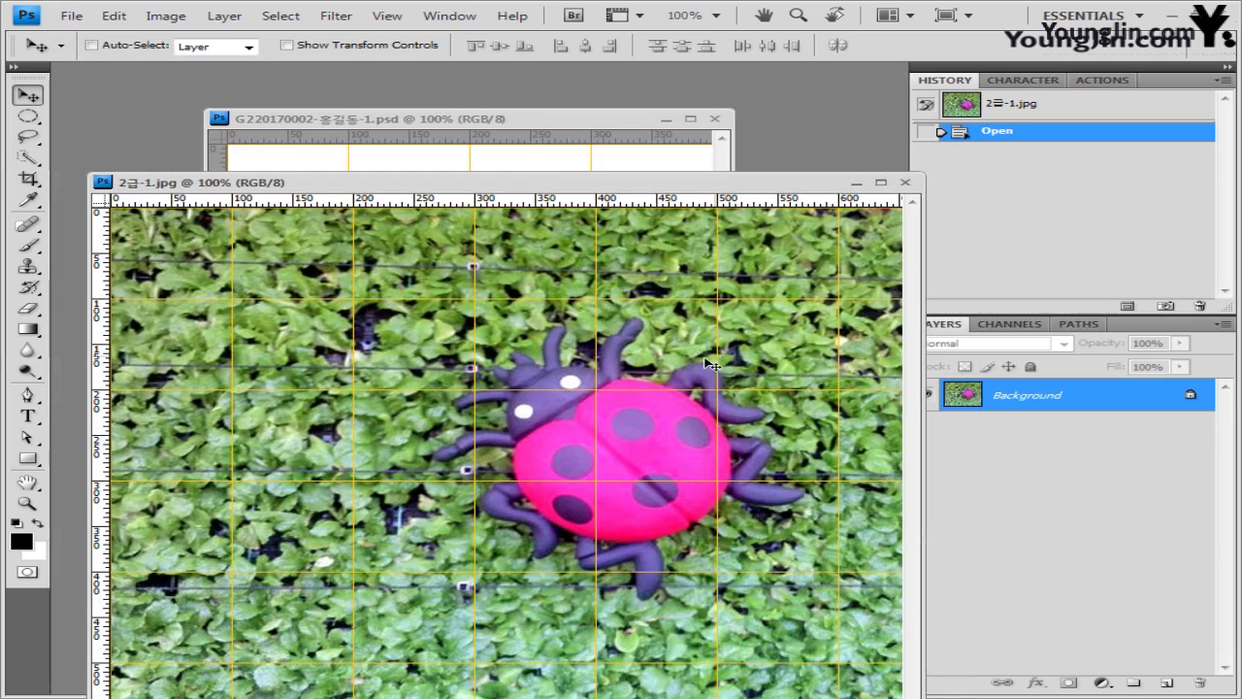
{"action": "key", "text": "ctrl+a"}
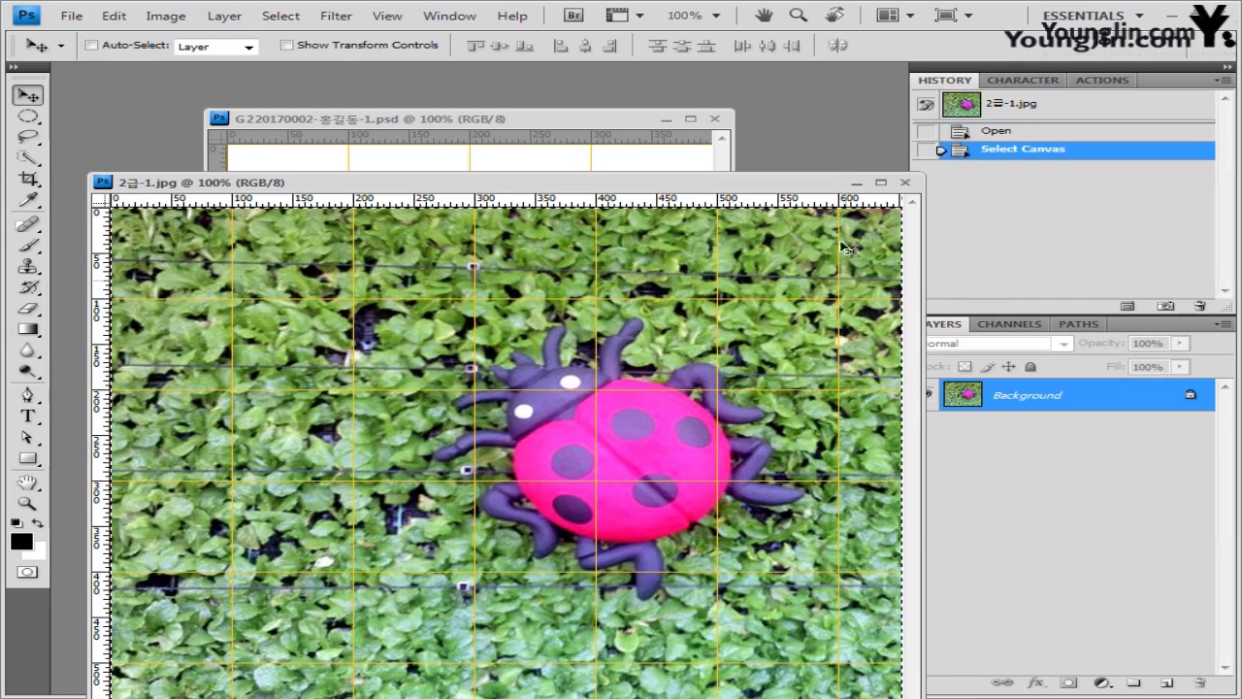
{"action": "left_click", "coordinate": [904, 182]}
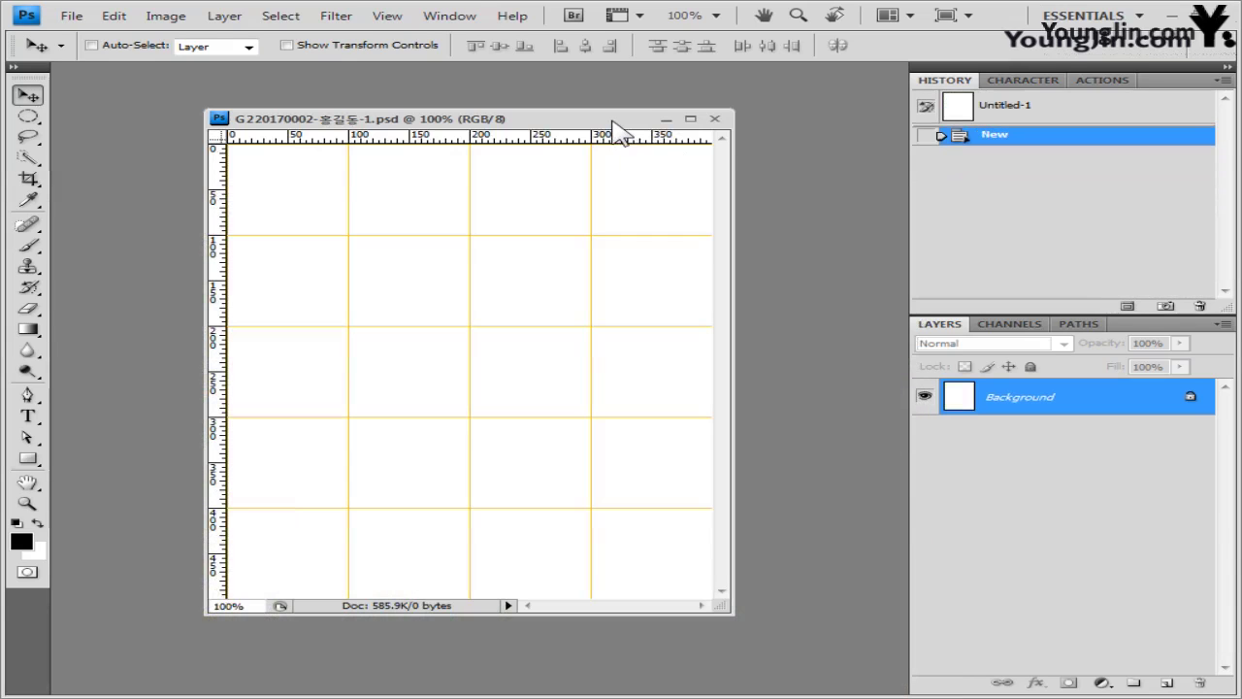
{"action": "key", "text": "ctrl+v"}
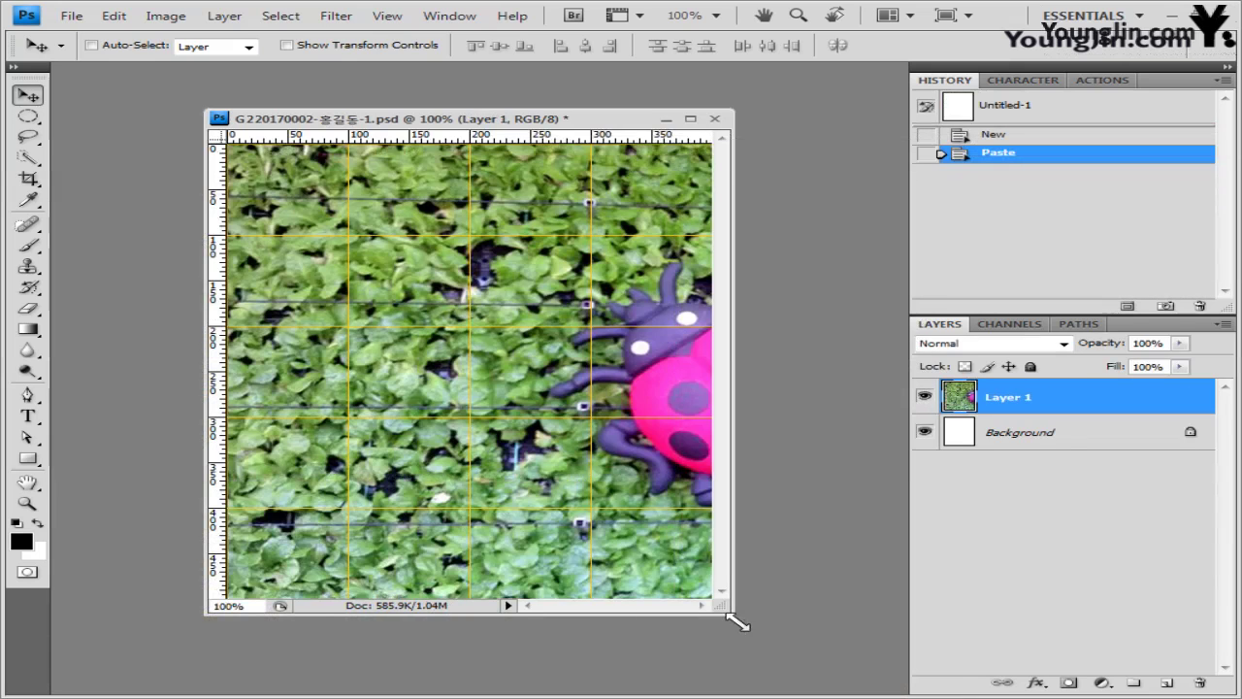
- Shrink and centre the ladybug photo with Free Transform, then select the Pen tool
{"action": "left_click_drag", "start_coordinate": [737, 623], "coordinate": [891, 665]}
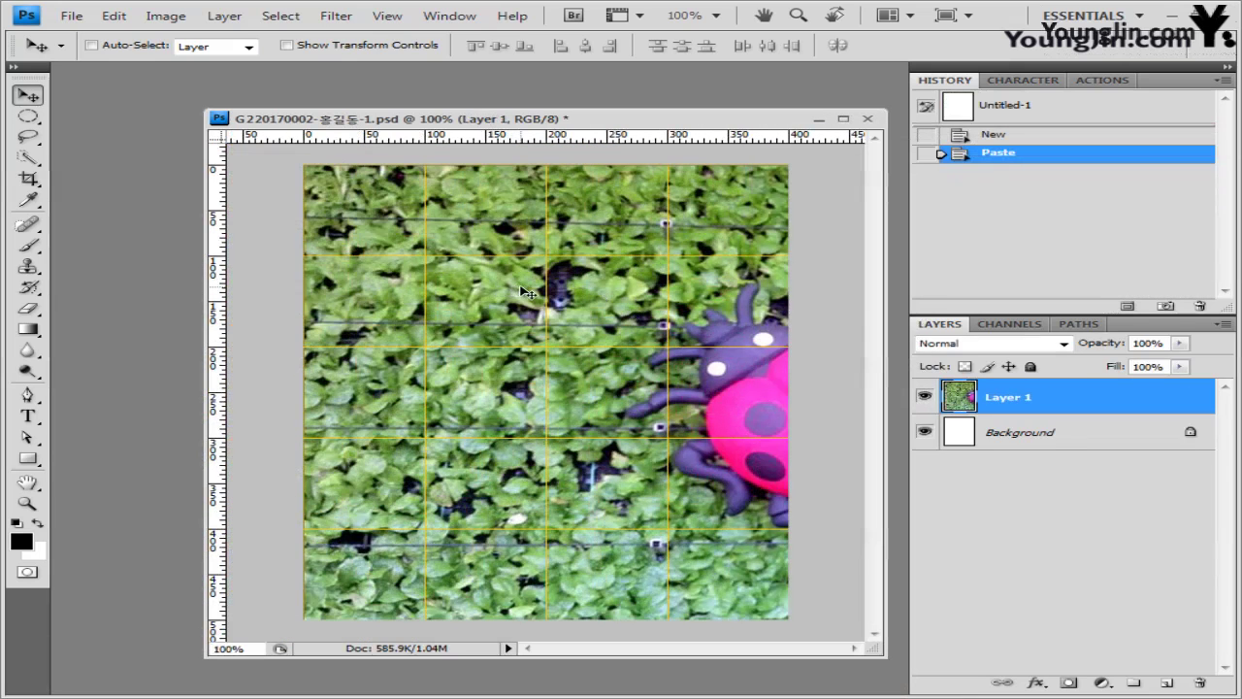
{"action": "key", "text": "ctrl+t"}
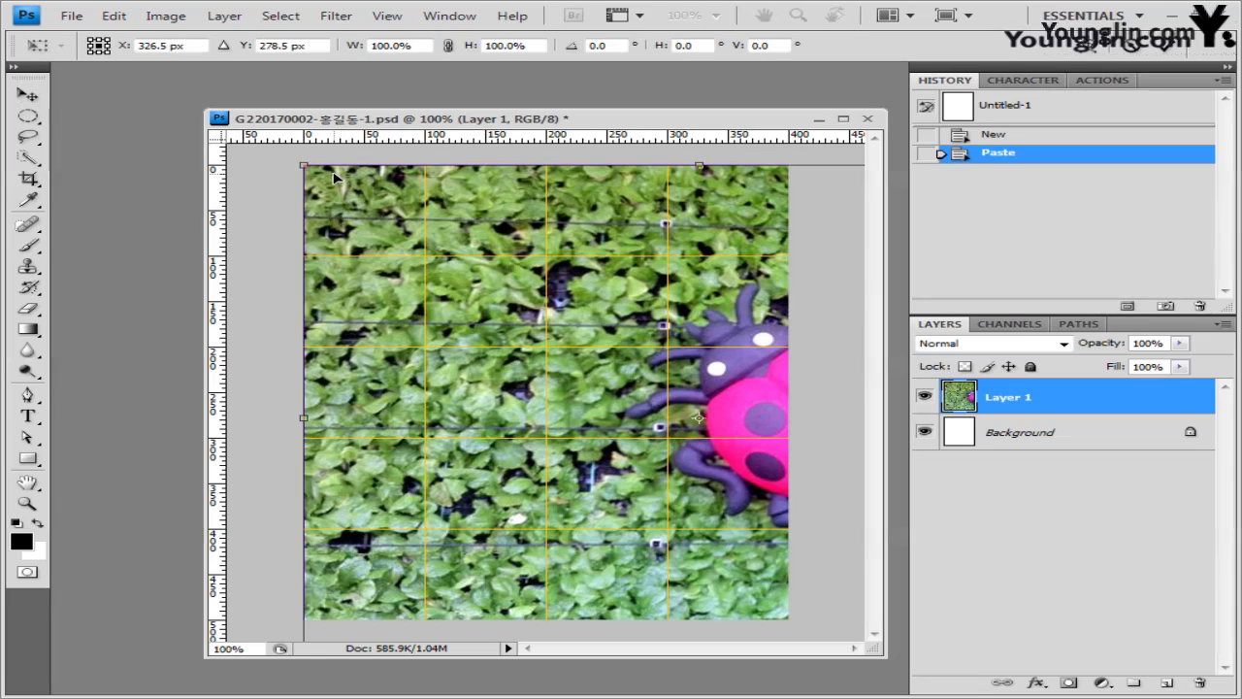
{"action": "left_click_drag", "start_coordinate": [332, 178], "coordinate": [247, 160]}
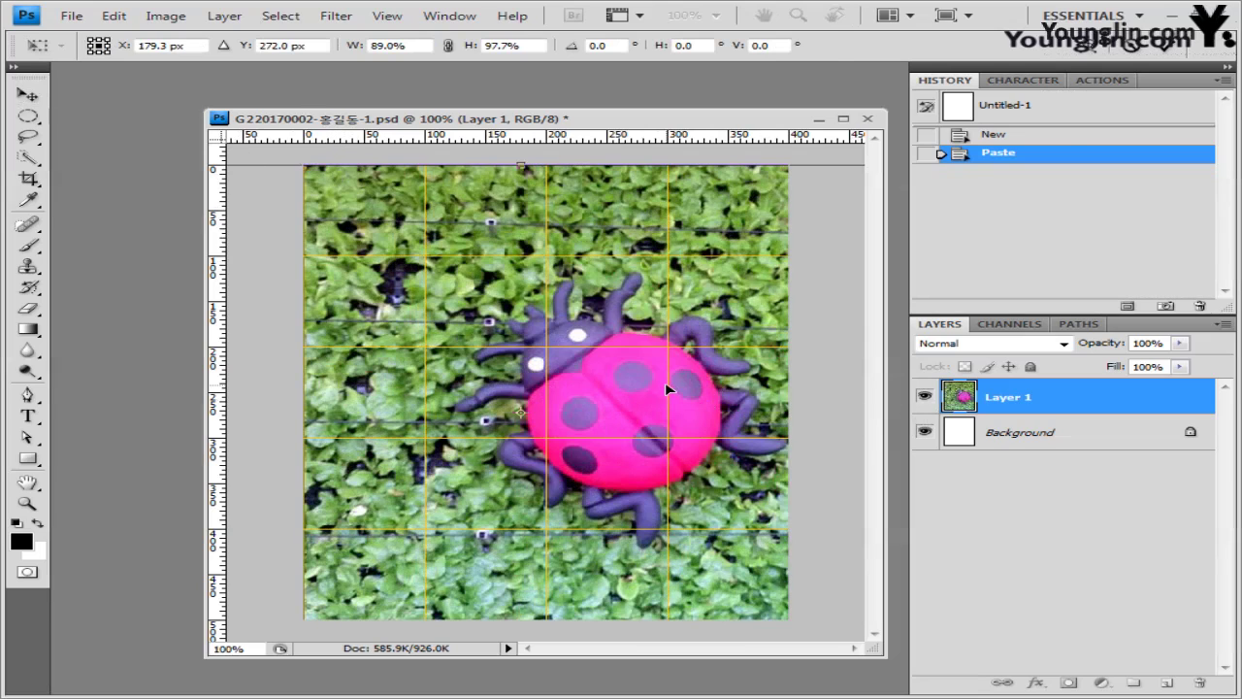
{"action": "key", "text": "Return"}
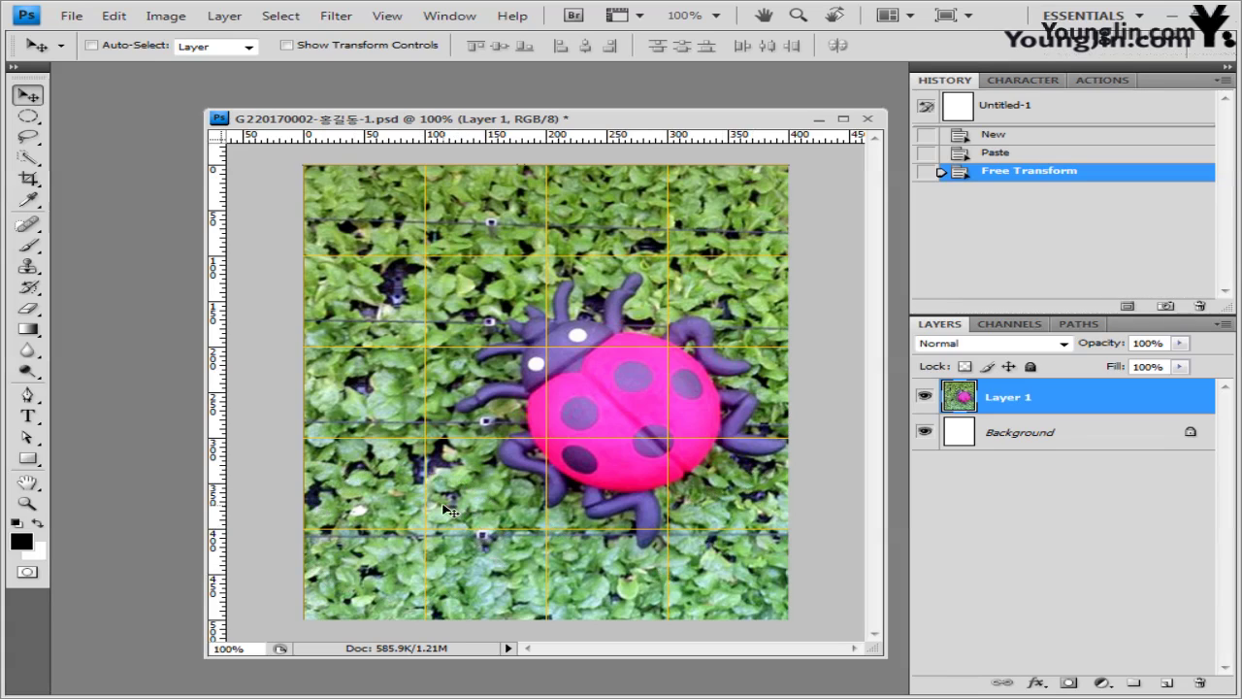
{"action": "left_click", "coordinate": [29, 394]}
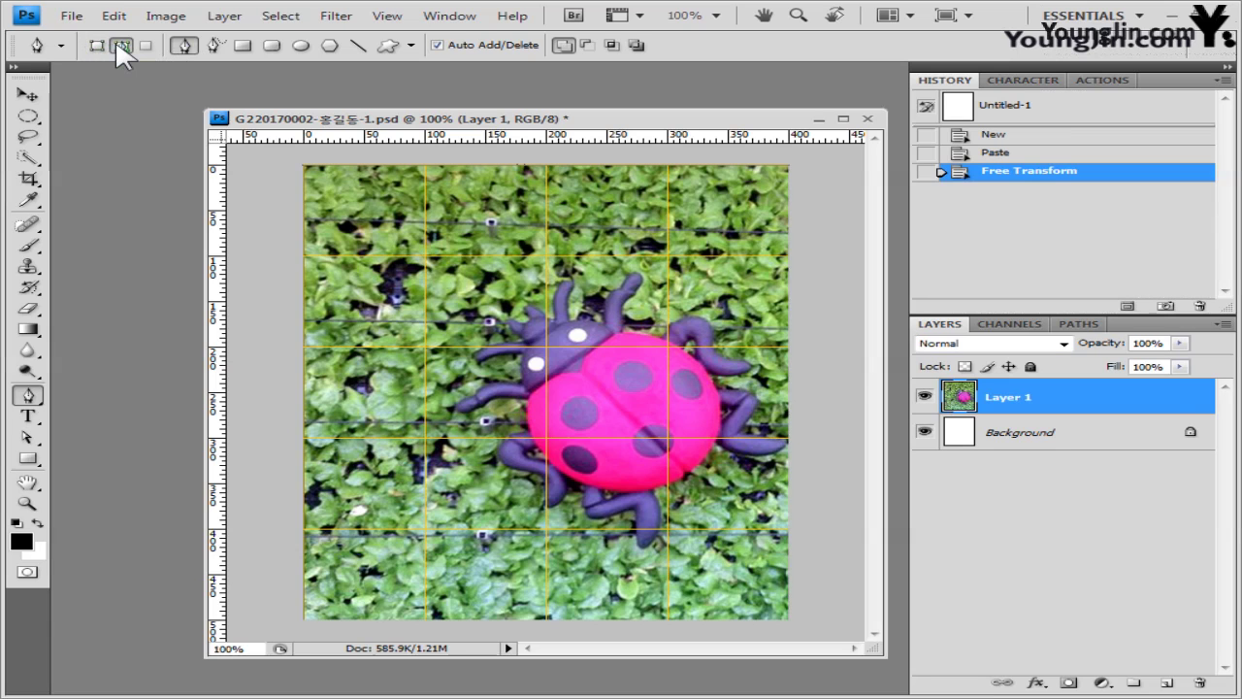
- Set the Pen to Paths mode and trace around the ladybug's head and left legs
{"action": "left_click", "coordinate": [120, 46]}
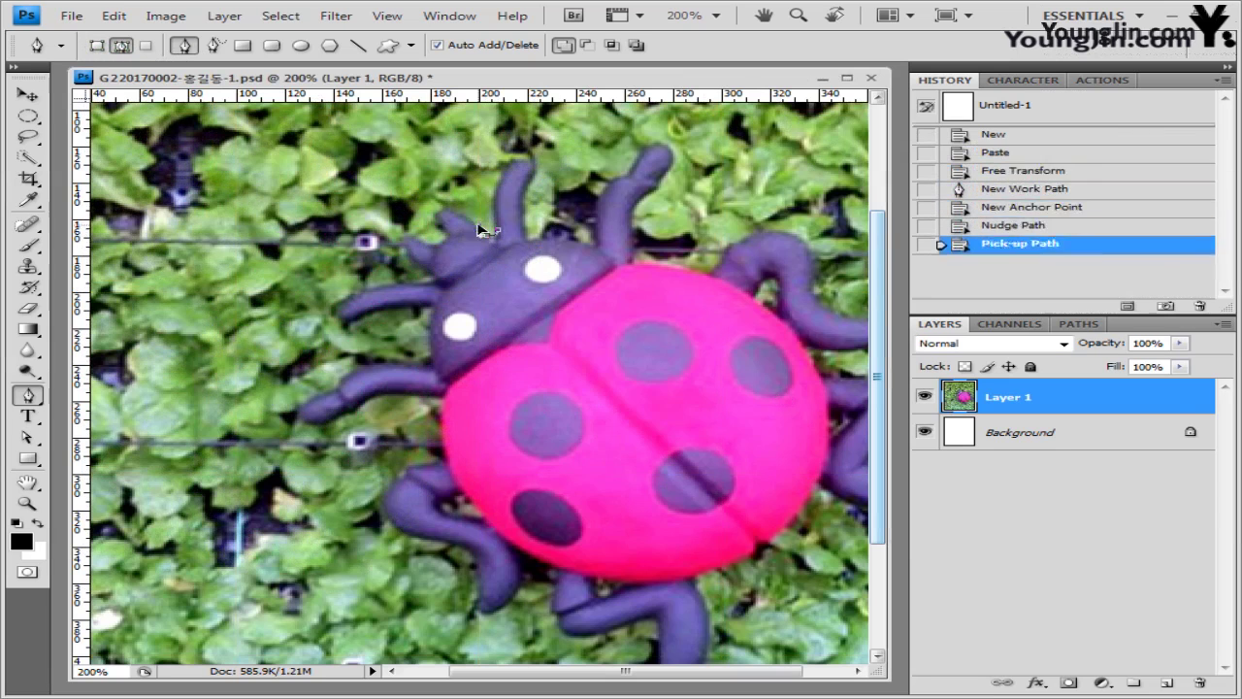
{"action": "left_click", "coordinate": [415, 257]}
{"action": "left_click", "coordinate": [338, 308]}
{"action": "left_click", "coordinate": [428, 364]}
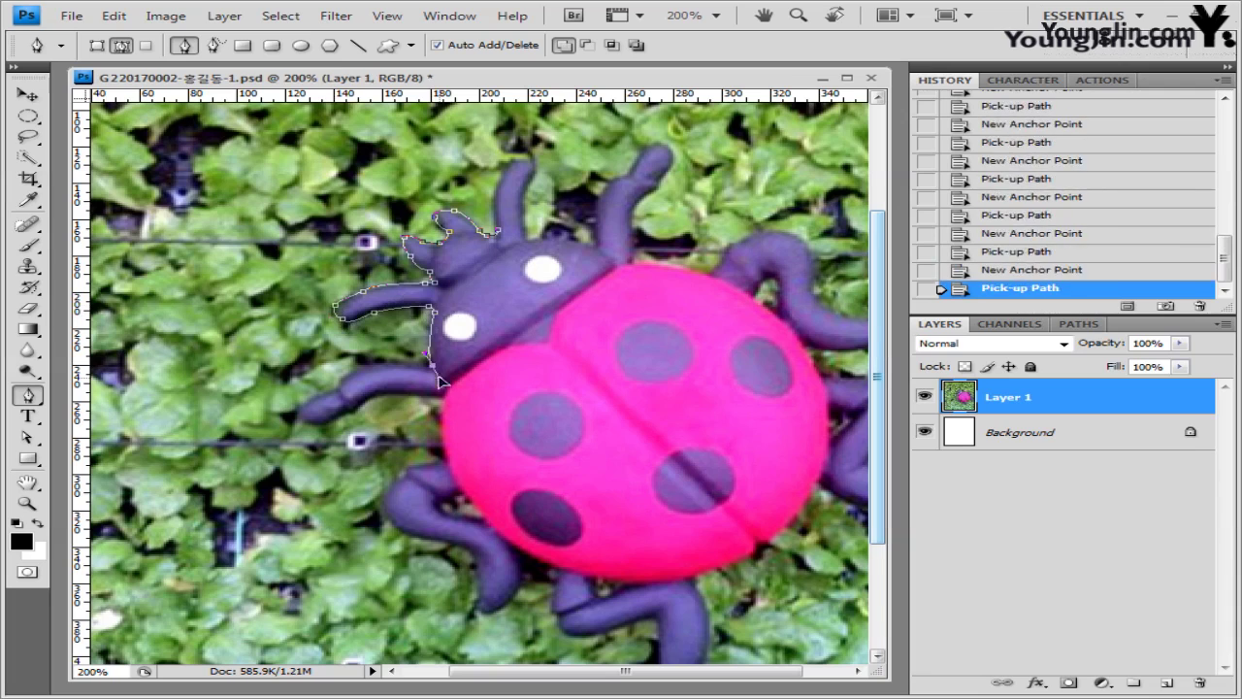
{"action": "left_click", "coordinate": [393, 366]}
{"action": "left_click", "coordinate": [305, 407]}
{"action": "left_click", "coordinate": [398, 393]}
{"action": "left_click", "coordinate": [412, 466]}
{"action": "left_click", "coordinate": [386, 505]}
{"action": "left_click", "coordinate": [422, 537]}
{"action": "left_click", "coordinate": [482, 611]}
{"action": "left_click", "coordinate": [510, 562]}
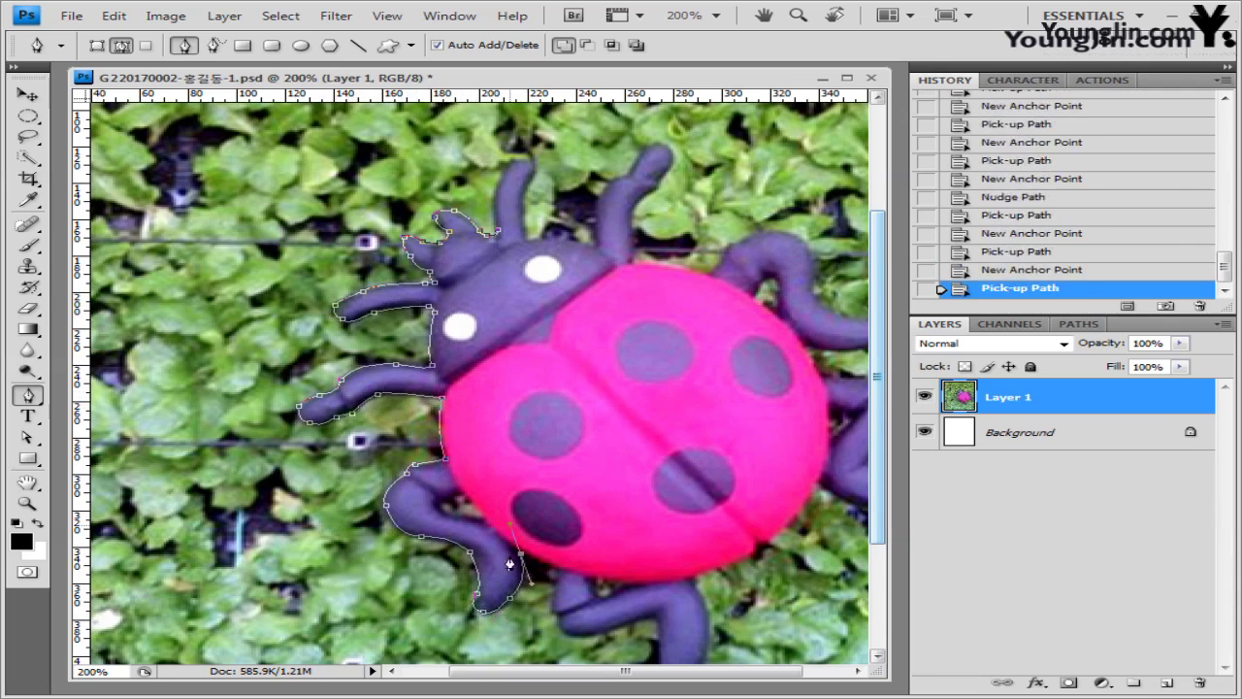
- Continue the path around the lower legs, right legs and both antennae, closing it at the start
{"action": "scroll", "coordinate": [510, 563], "scroll_direction": "down", "scroll_amount": 3}
{"action": "left_click", "coordinate": [569, 532]}
{"action": "left_click", "coordinate": [664, 590]}
{"action": "scroll", "coordinate": [679, 544], "scroll_direction": "right", "scroll_amount": 3}
{"action": "left_click", "coordinate": [723, 398]}
{"action": "left_click", "coordinate": [860, 398]}
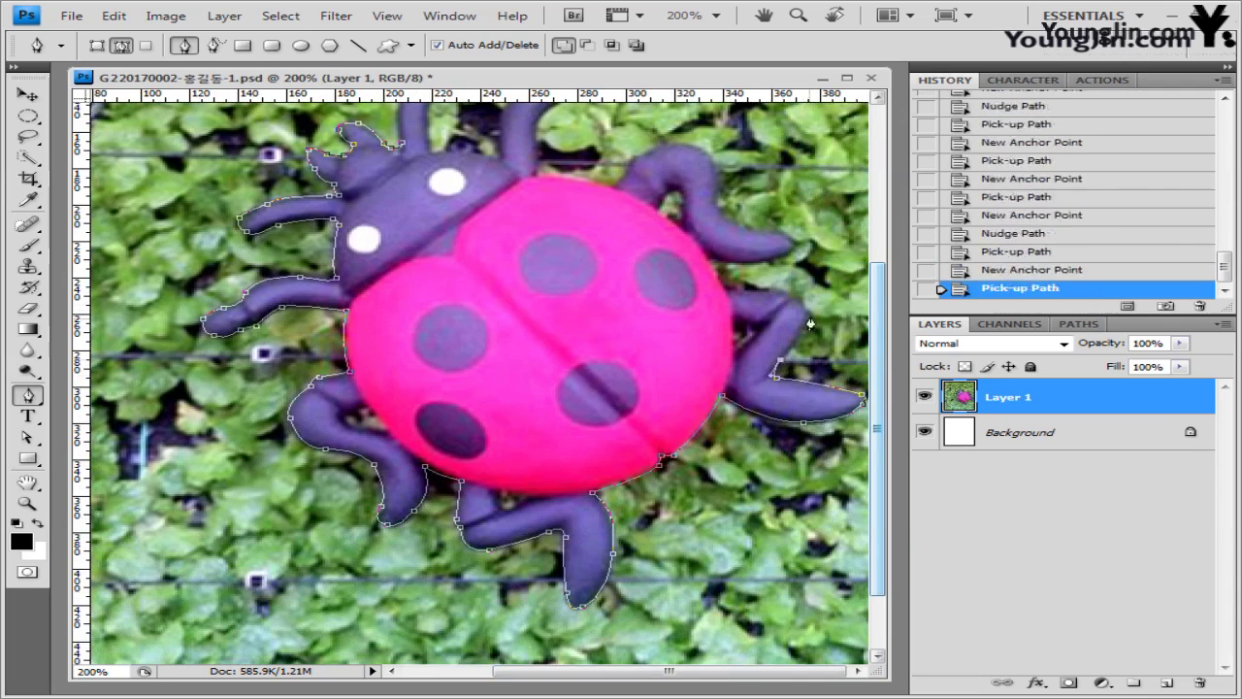
{"action": "left_click", "coordinate": [810, 323]}
{"action": "scroll", "coordinate": [679, 388], "scroll_direction": "up", "scroll_amount": 3}
{"action": "left_click", "coordinate": [786, 369]}
{"action": "left_click", "coordinate": [713, 301]}
{"action": "left_click", "coordinate": [630, 289]}
{"action": "left_click", "coordinate": [562, 190]}
{"action": "left_click", "coordinate": [504, 291]}
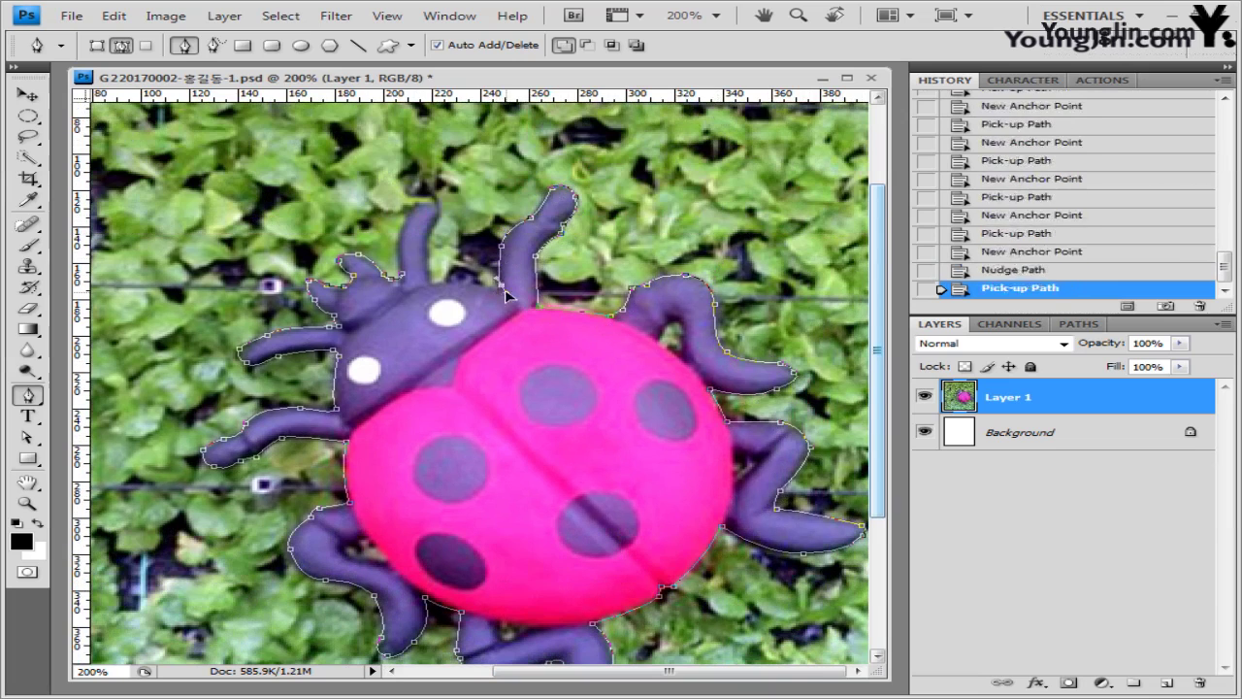
{"action": "left_click", "coordinate": [439, 277]}
{"action": "left_click", "coordinate": [427, 202]}
{"action": "left_click", "coordinate": [400, 252]}
{"action": "left_click", "coordinate": [413, 291]}
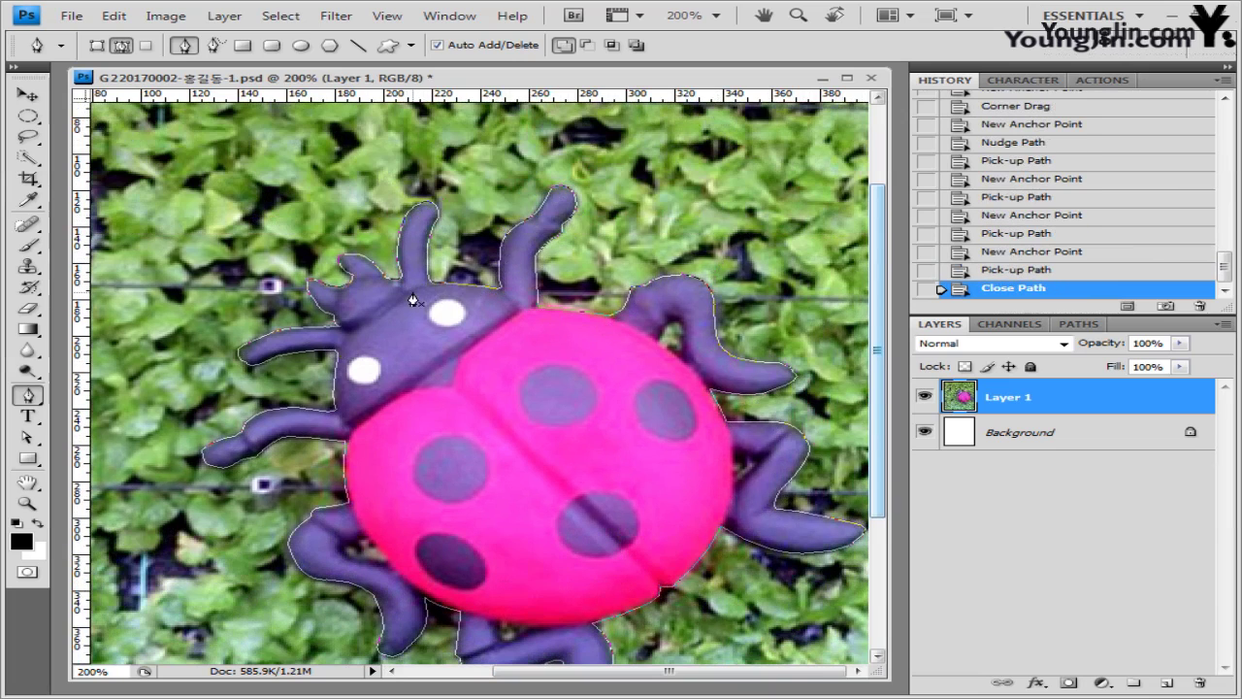
- Zoom back to 100%, check the Work Path, and load it as a selection
{"action": "key", "text": "ctrl+minus"}
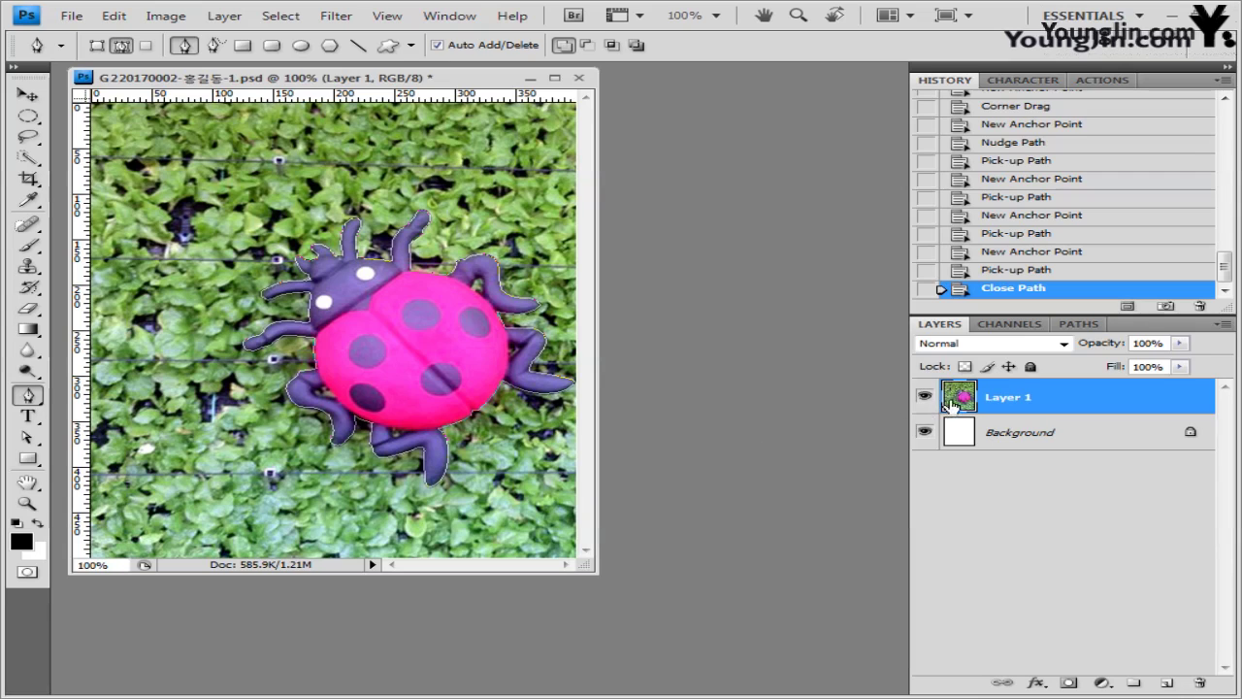
{"action": "left_click", "coordinate": [1084, 325]}
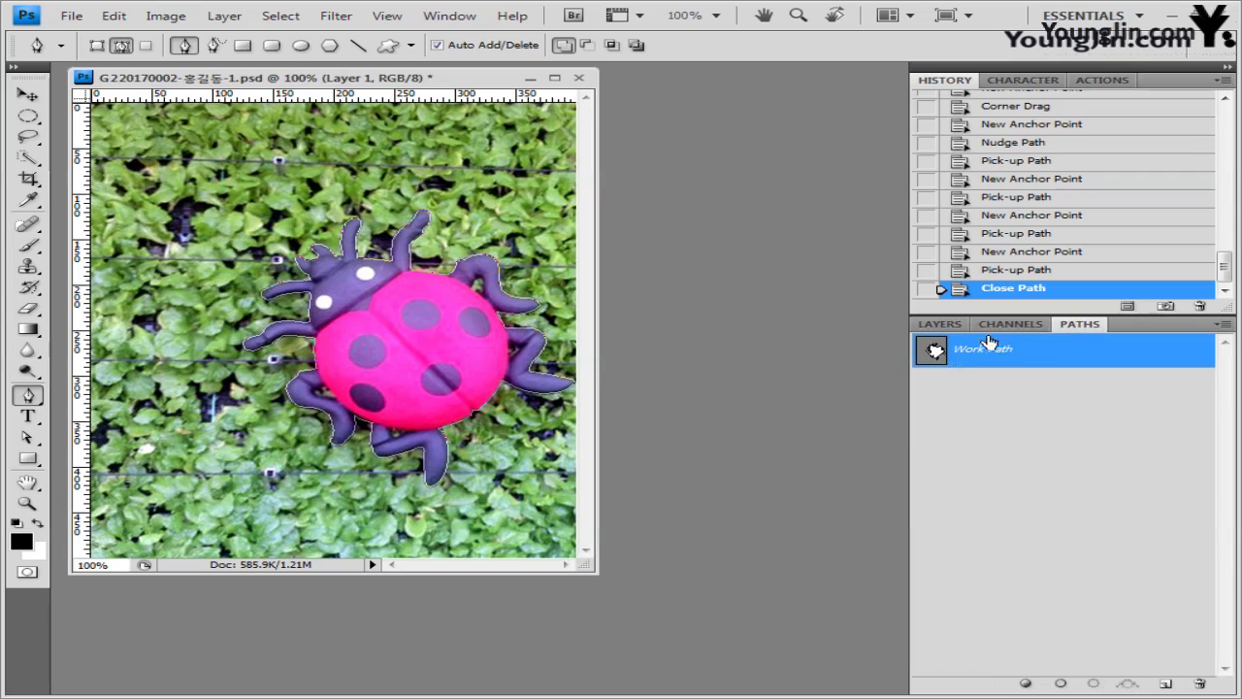
{"action": "left_click", "coordinate": [950, 326]}
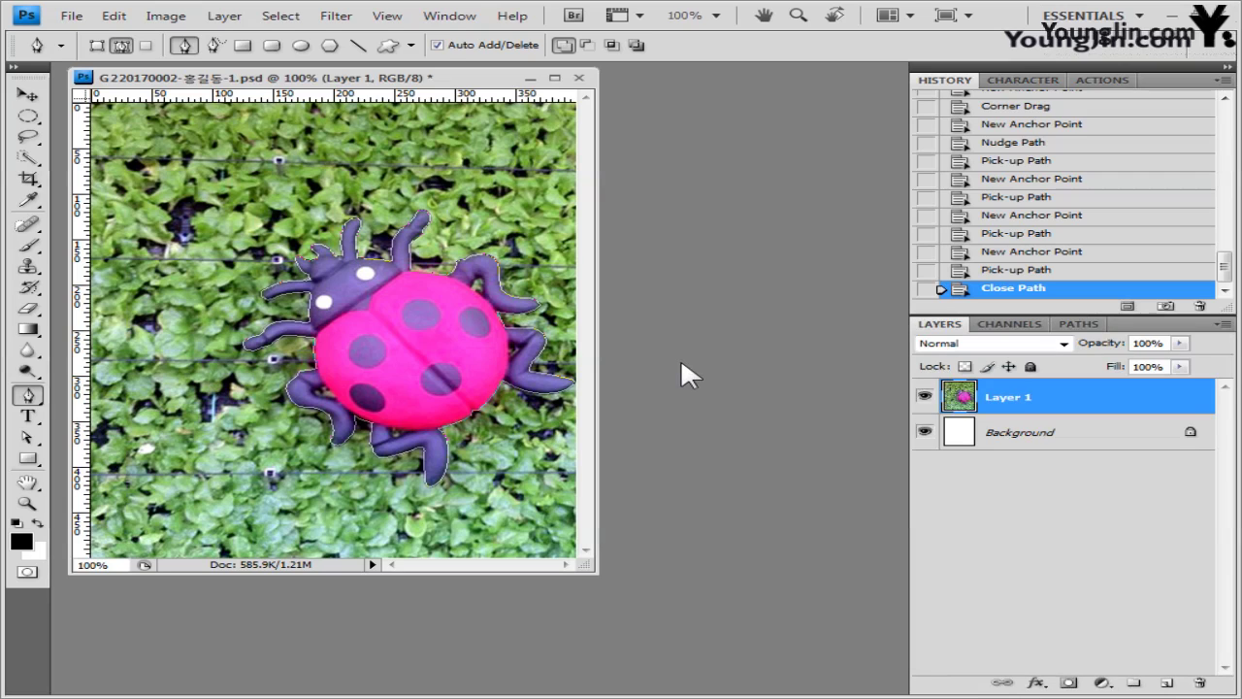
{"action": "key", "text": "ctrl+Return"}
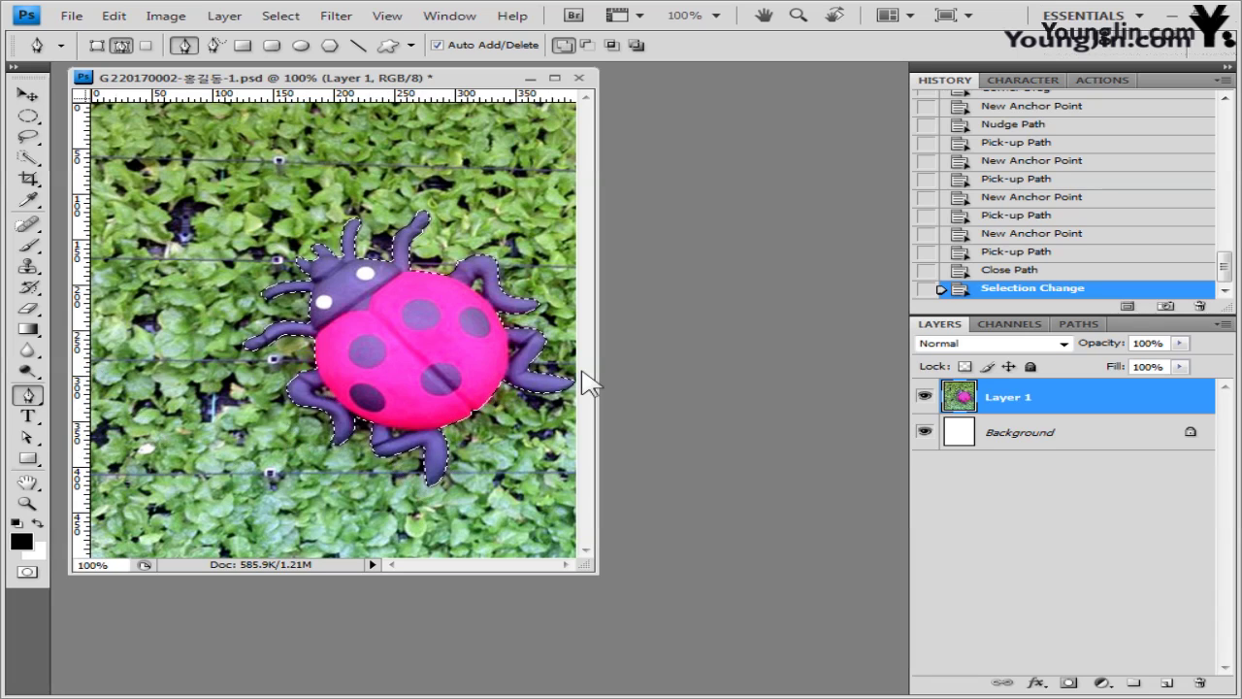
- Copy the selected ladybug onto Layer 2 and briefly hide Layer 1 to check the cut-out
{"action": "key", "text": "ctrl+j"}
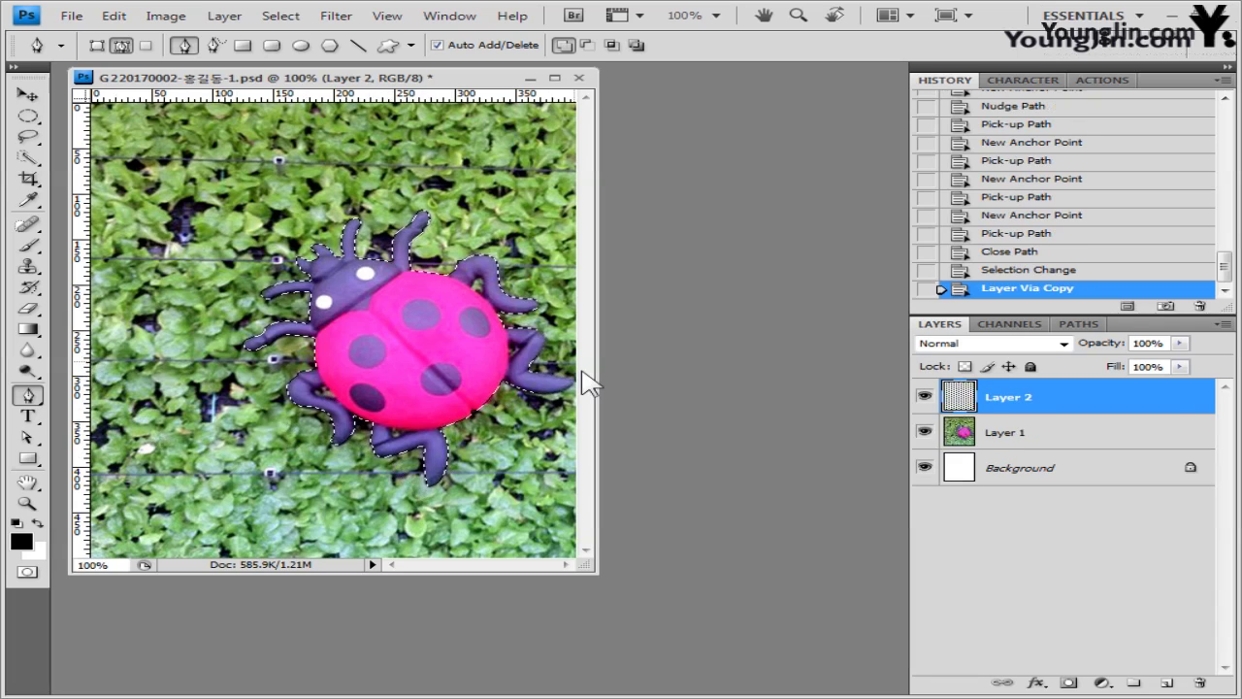
{"action": "left_click", "coordinate": [931, 431]}
{"action": "left_click", "coordinate": [930, 431]}
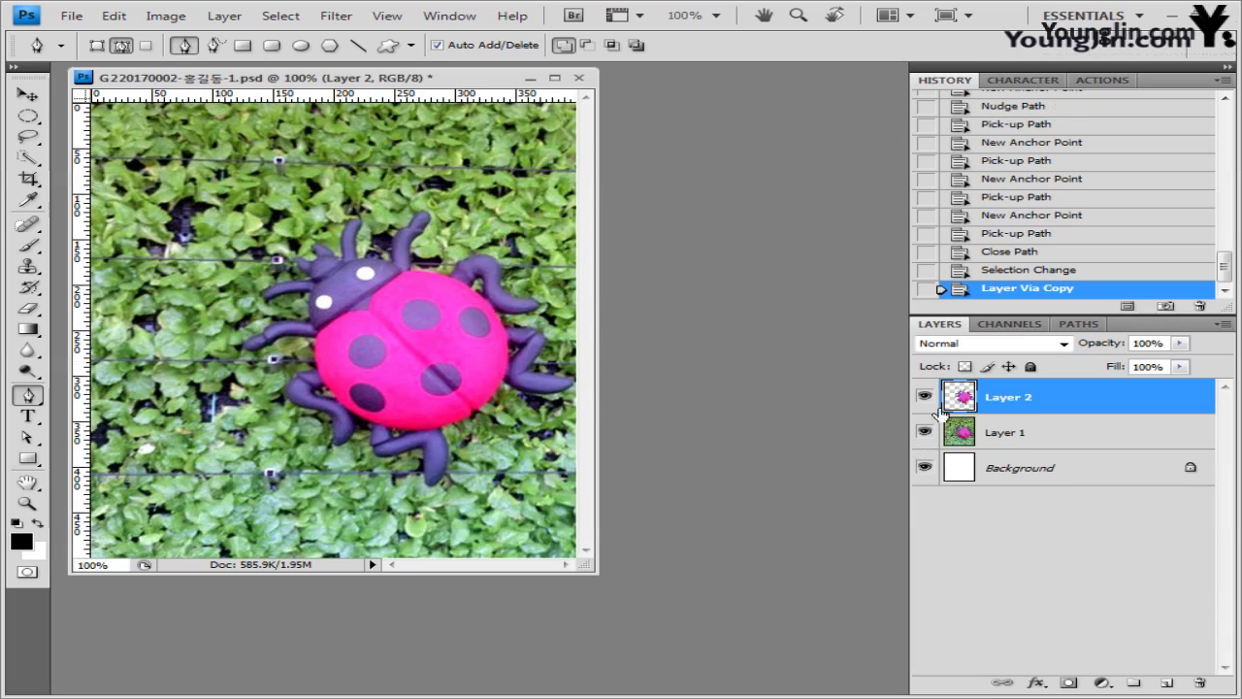
- Shrink, rotate and move the ladybug copy into the lower-left corner
{"action": "key", "text": "ctrl+t"}
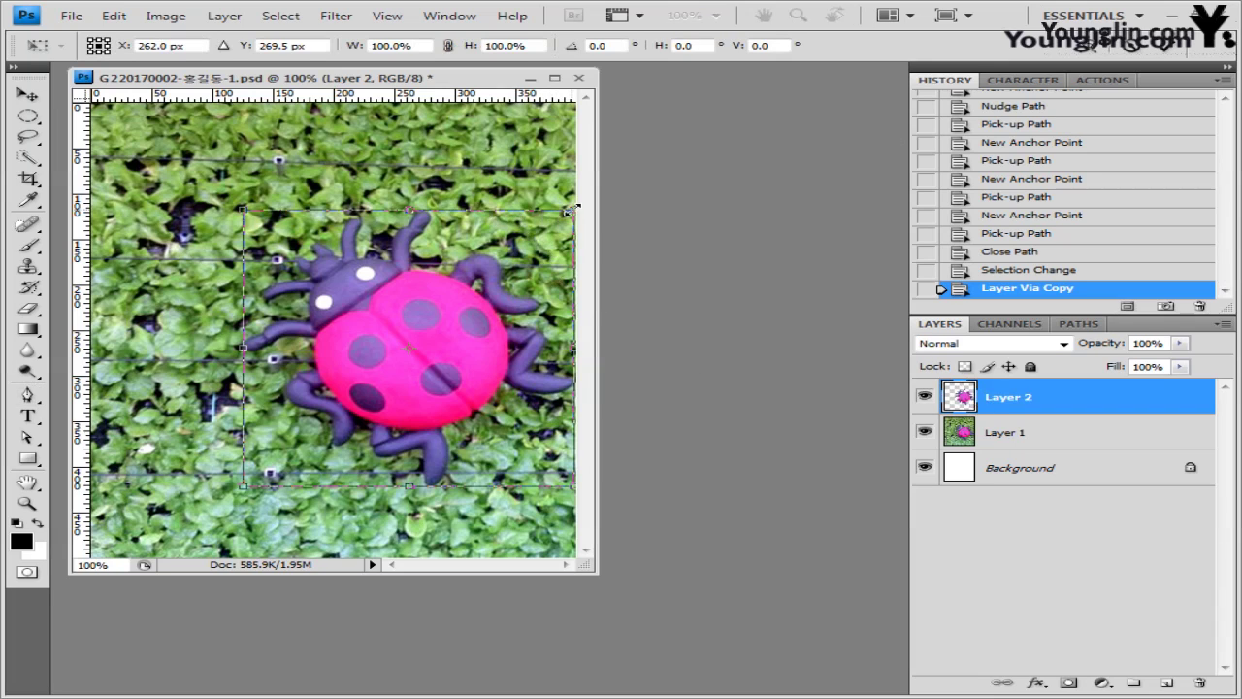
{"action": "left_click_drag", "start_coordinate": [573, 208], "coordinate": [436, 448]}
{"action": "left_click_drag", "start_coordinate": [312, 454], "coordinate": [201, 518]}
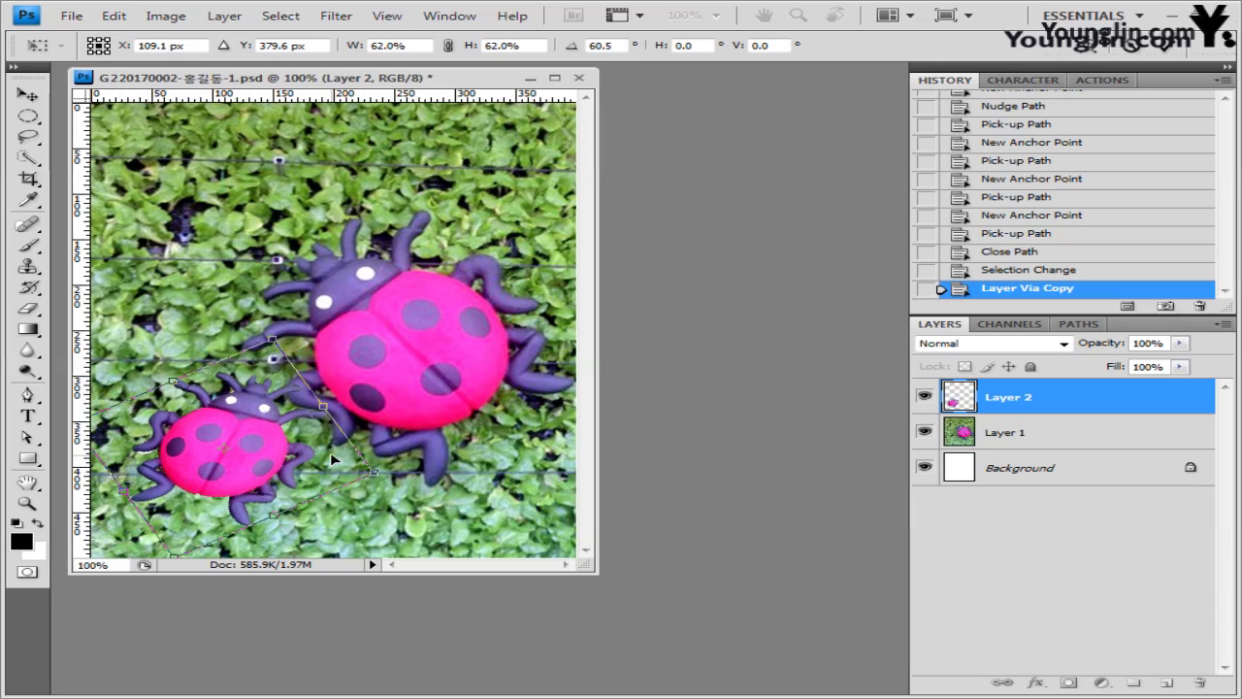
{"action": "left_click_drag", "start_coordinate": [331, 453], "coordinate": [331, 453]}
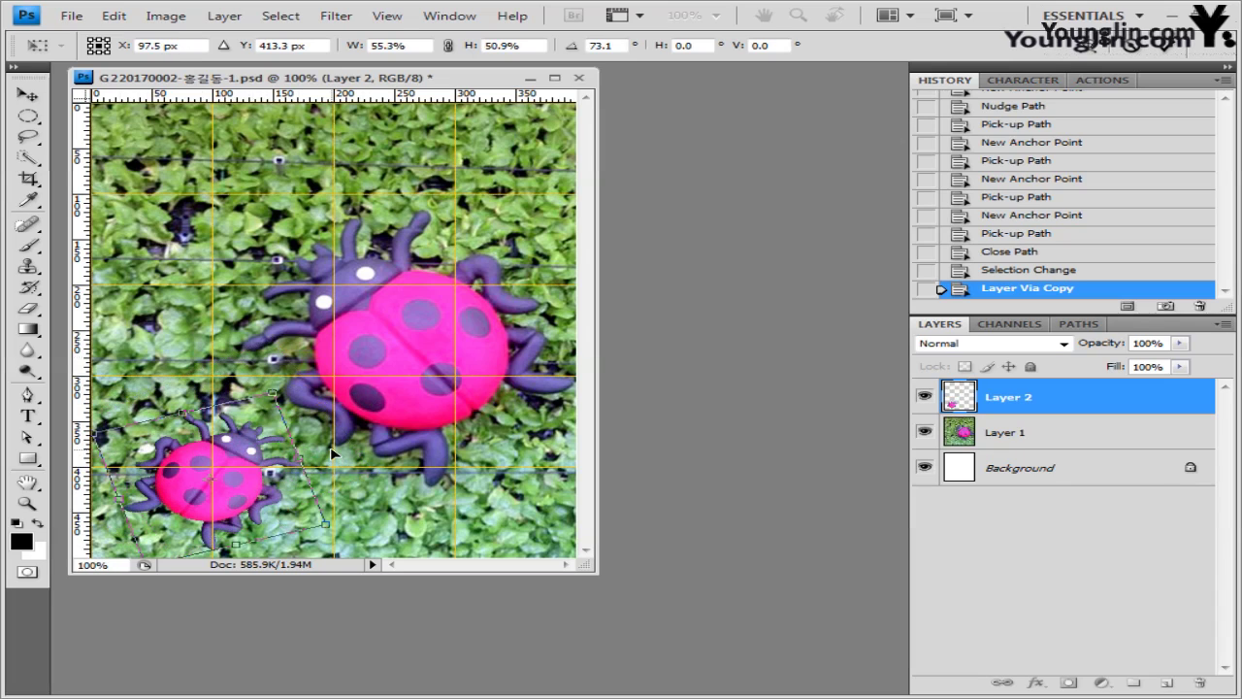
{"action": "key", "text": "Return"}
{"action": "key", "text": "p"}
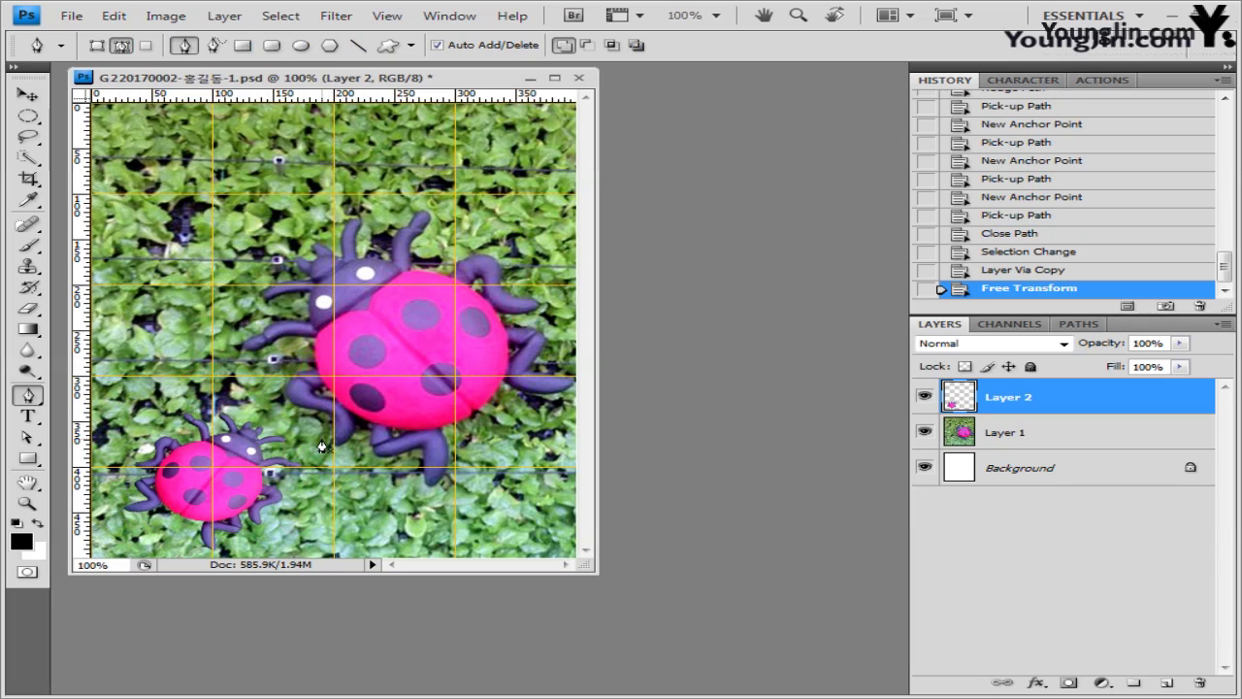
- Load the Nature custom shapes and draw the fern-like grass shape above the small ladybug
{"action": "left_click", "coordinate": [28, 457]}
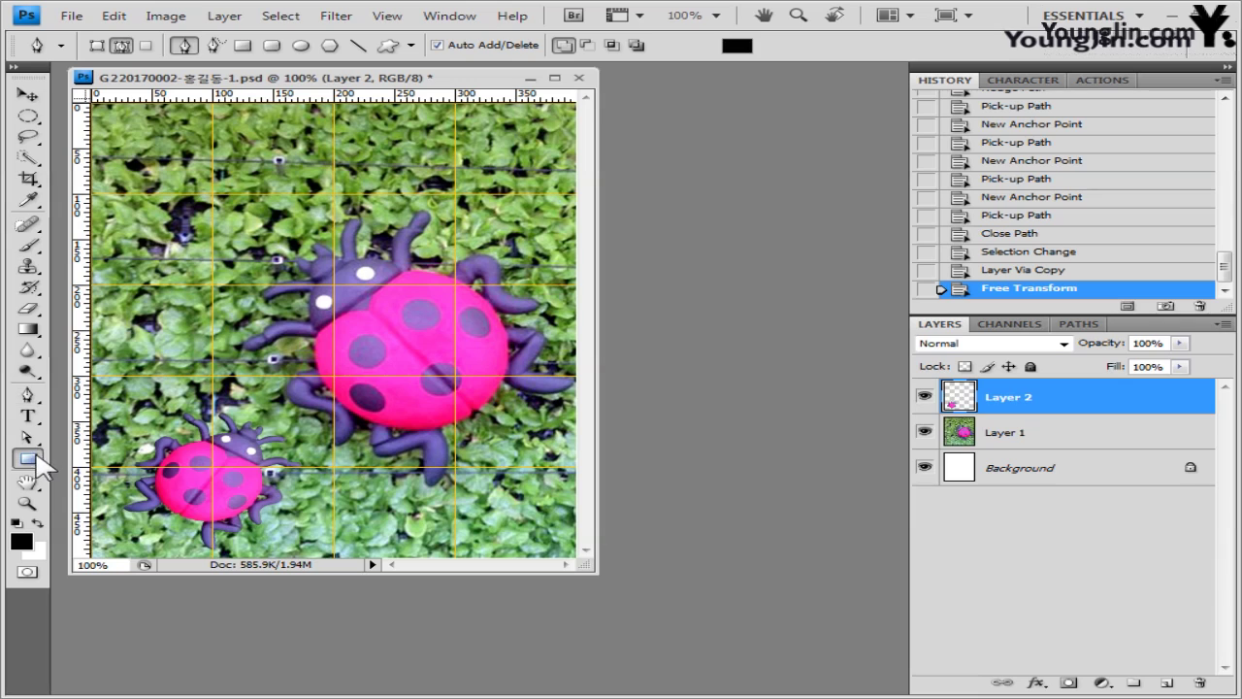
{"action": "left_click", "coordinate": [124, 544]}
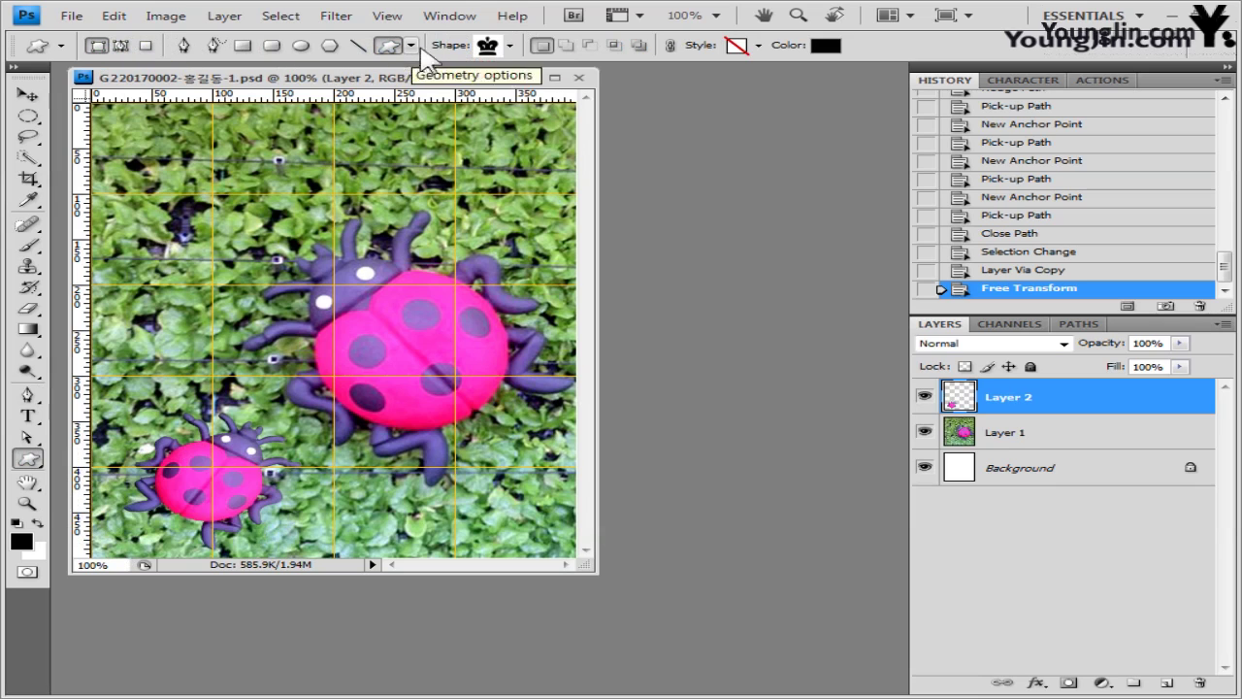
{"action": "left_click", "coordinate": [510, 46]}
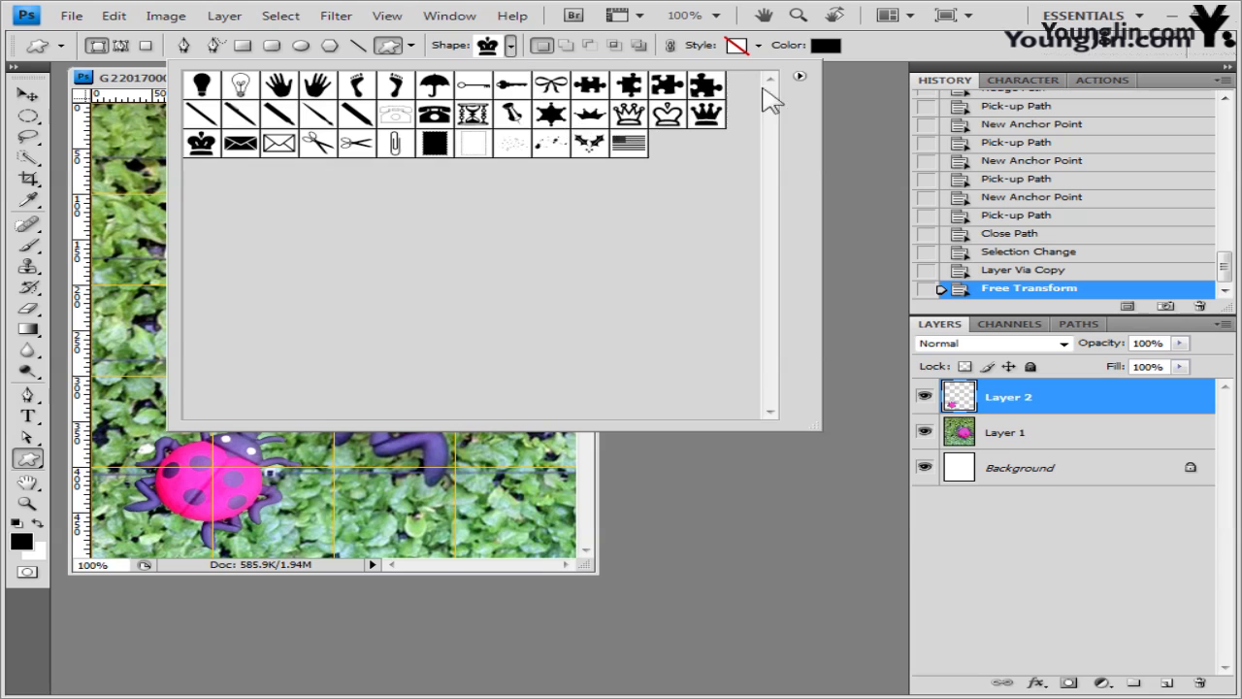
{"action": "left_click", "coordinate": [799, 76]}
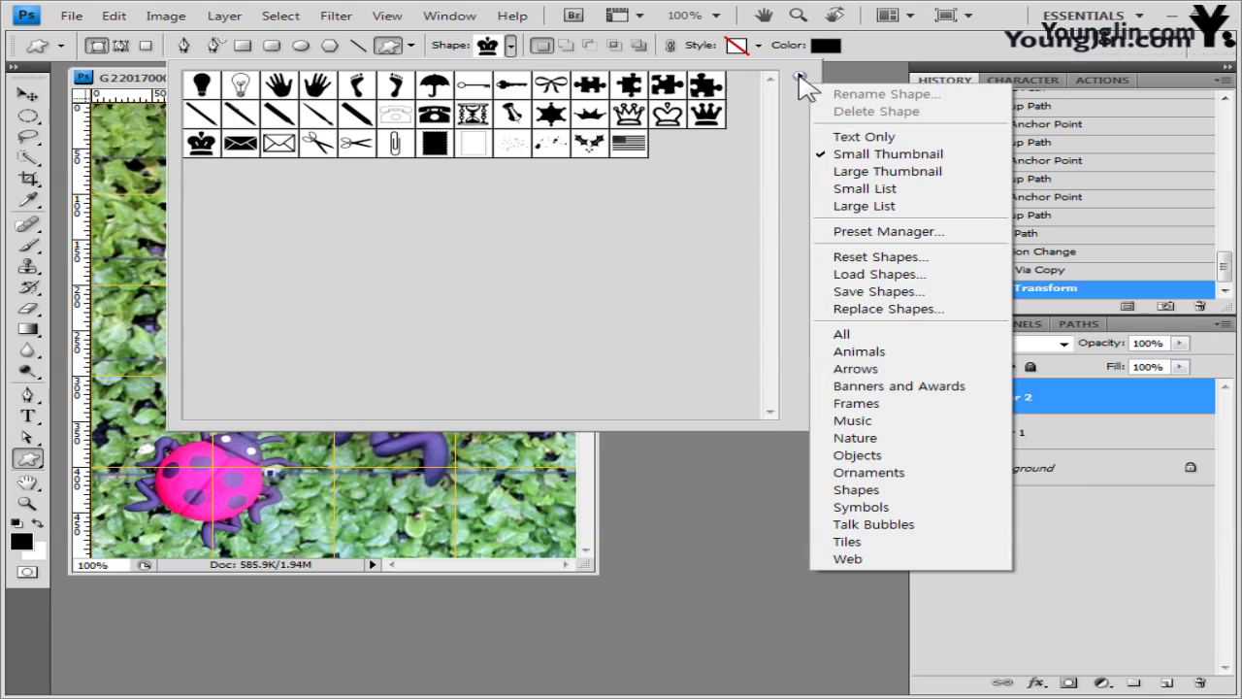
{"action": "left_click", "coordinate": [891, 438]}
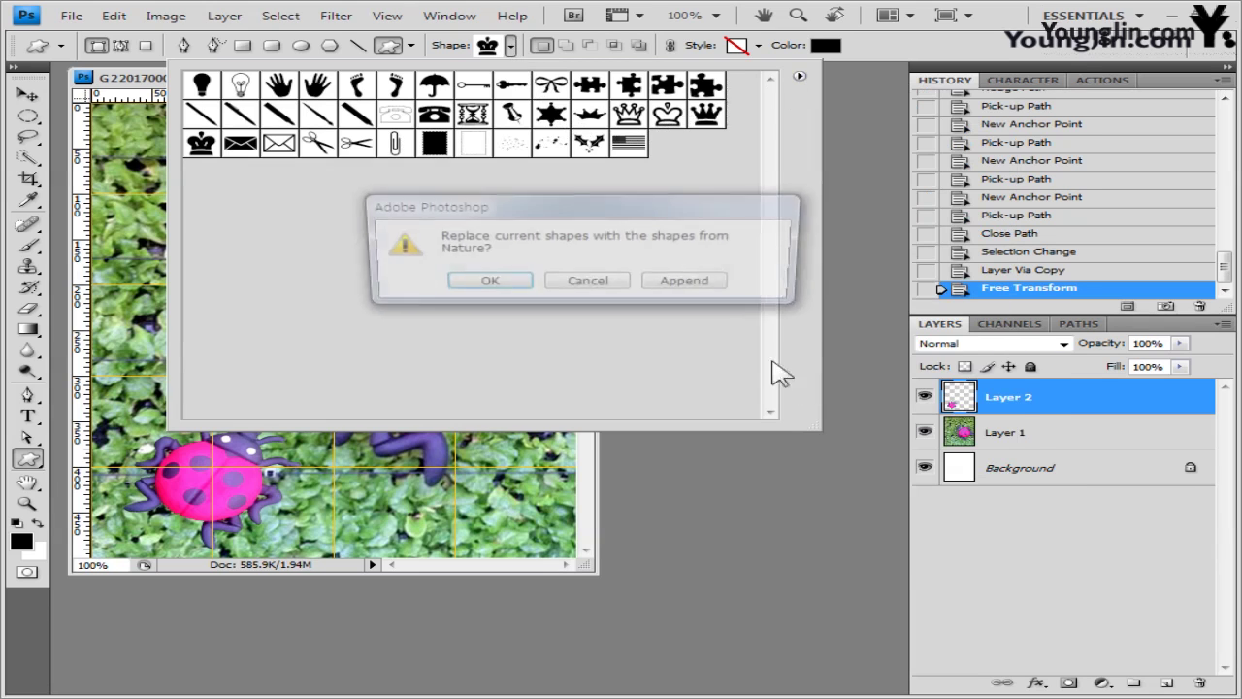
{"action": "left_click", "coordinate": [512, 283]}
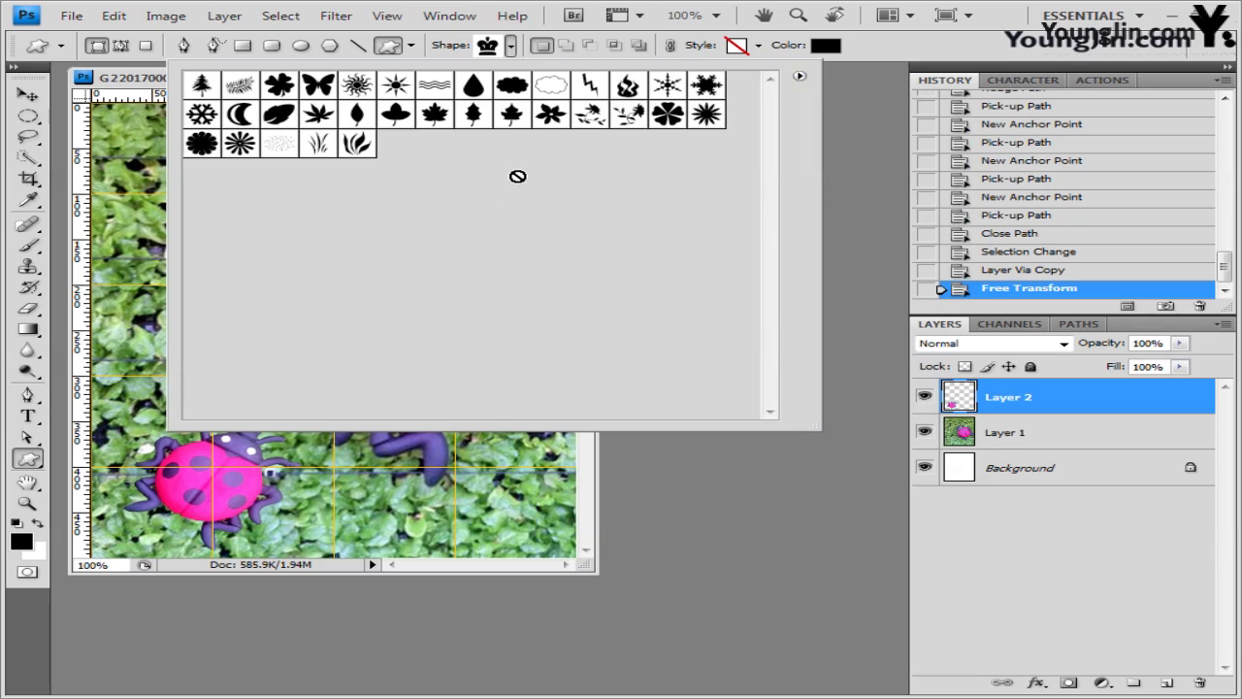
{"action": "left_click", "coordinate": [240, 87]}
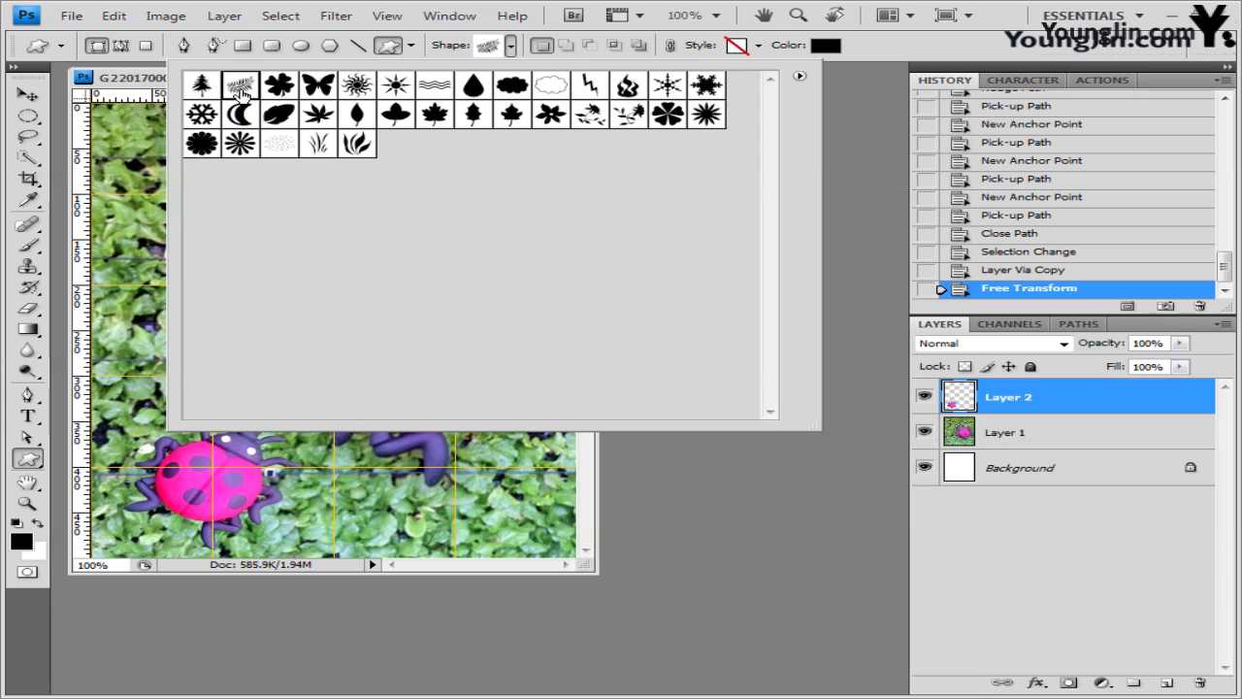
{"action": "left_click", "coordinate": [903, 58]}
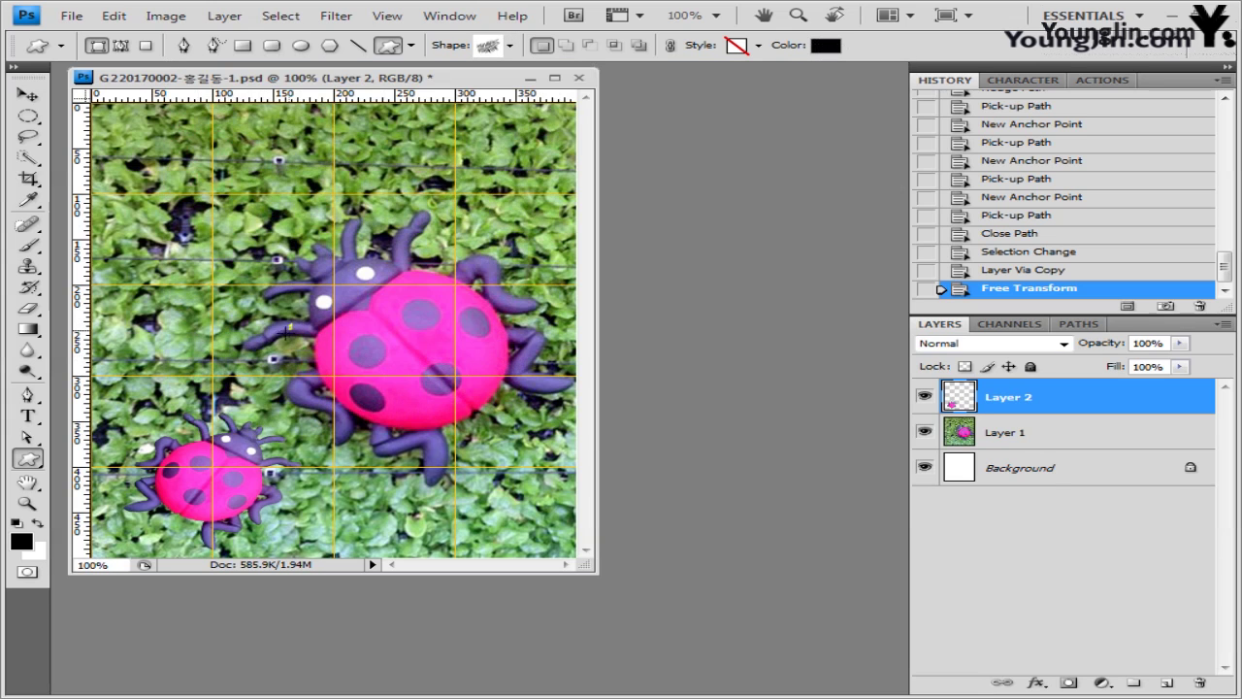
{"action": "left_click_drag", "start_coordinate": [289, 329], "coordinate": [62, 442]}
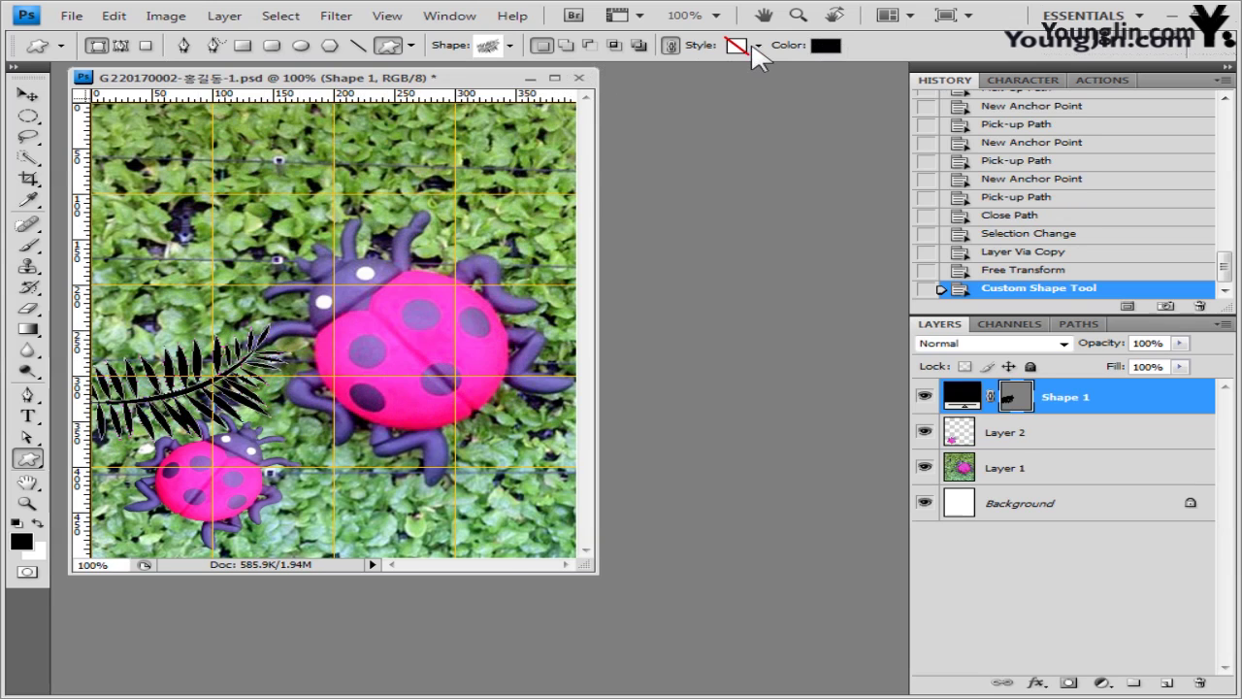
- Fill the fern shape with the green colour 339933
{"action": "left_click", "coordinate": [825, 46]}
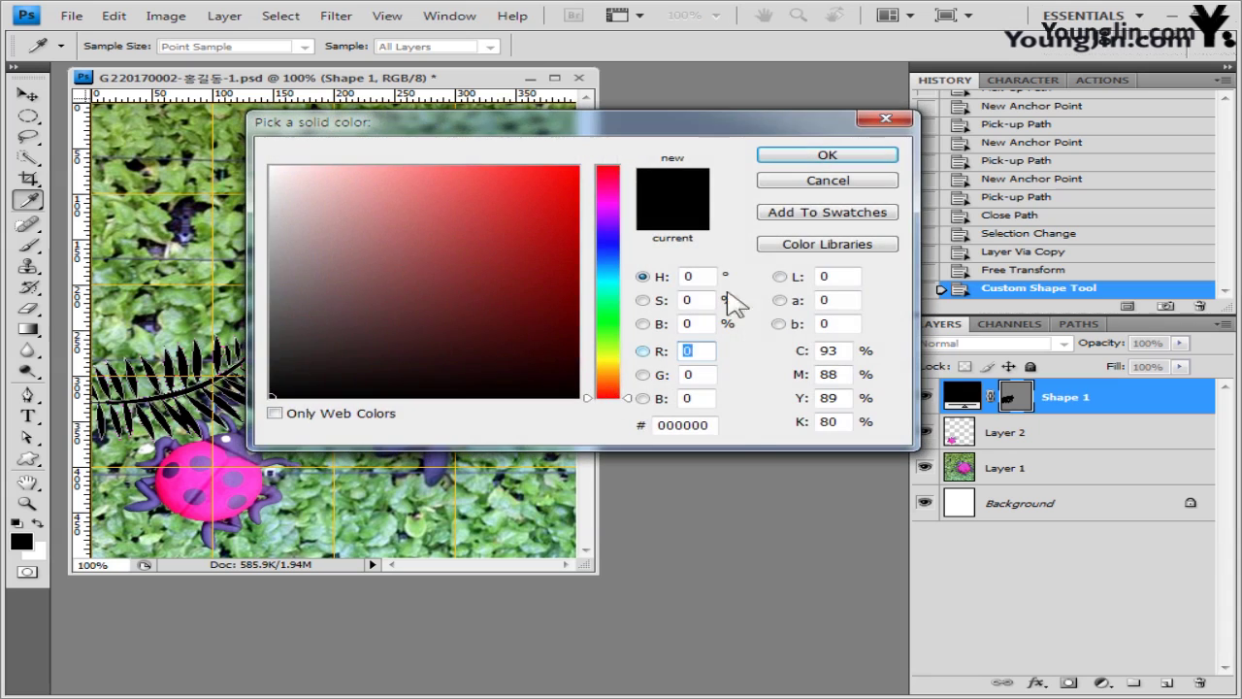
{"action": "double_click", "coordinate": [700, 425]}
{"action": "type", "text": "339933"}
{"action": "left_click", "coordinate": [827, 156]}
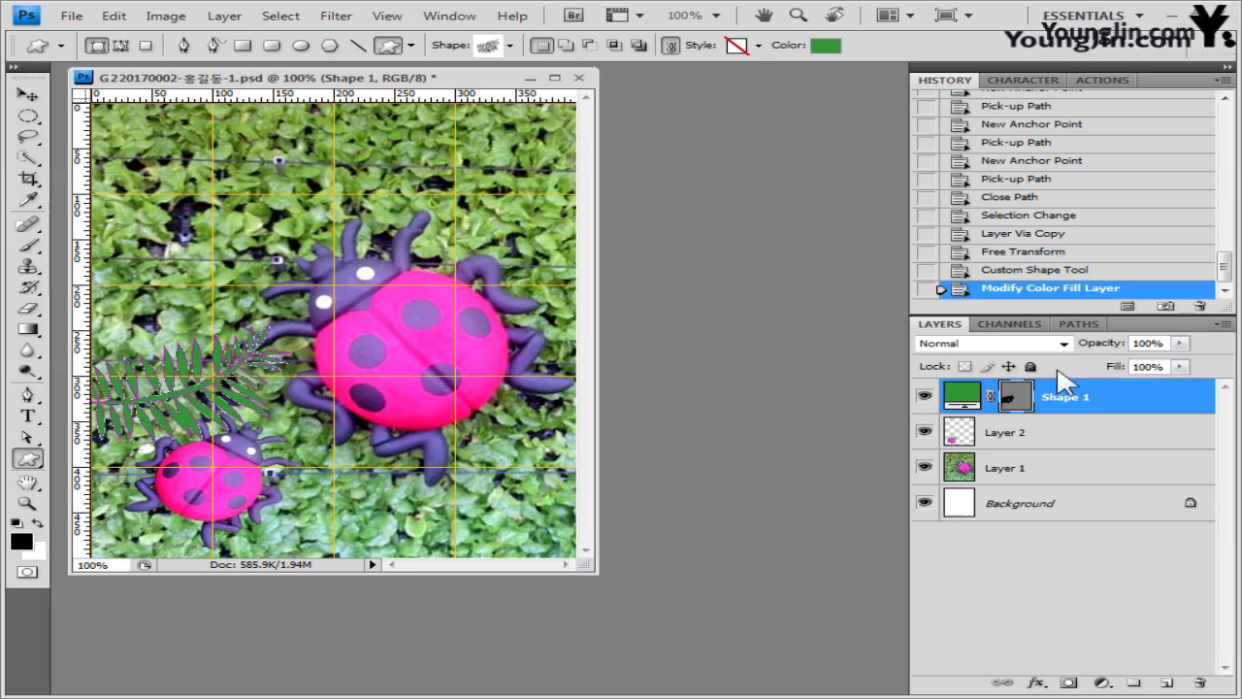
- Give the fern Drop Shadow and Outer Glow effects and move Shape 1 below Layer 2
{"action": "left_click", "coordinate": [1033, 683]}
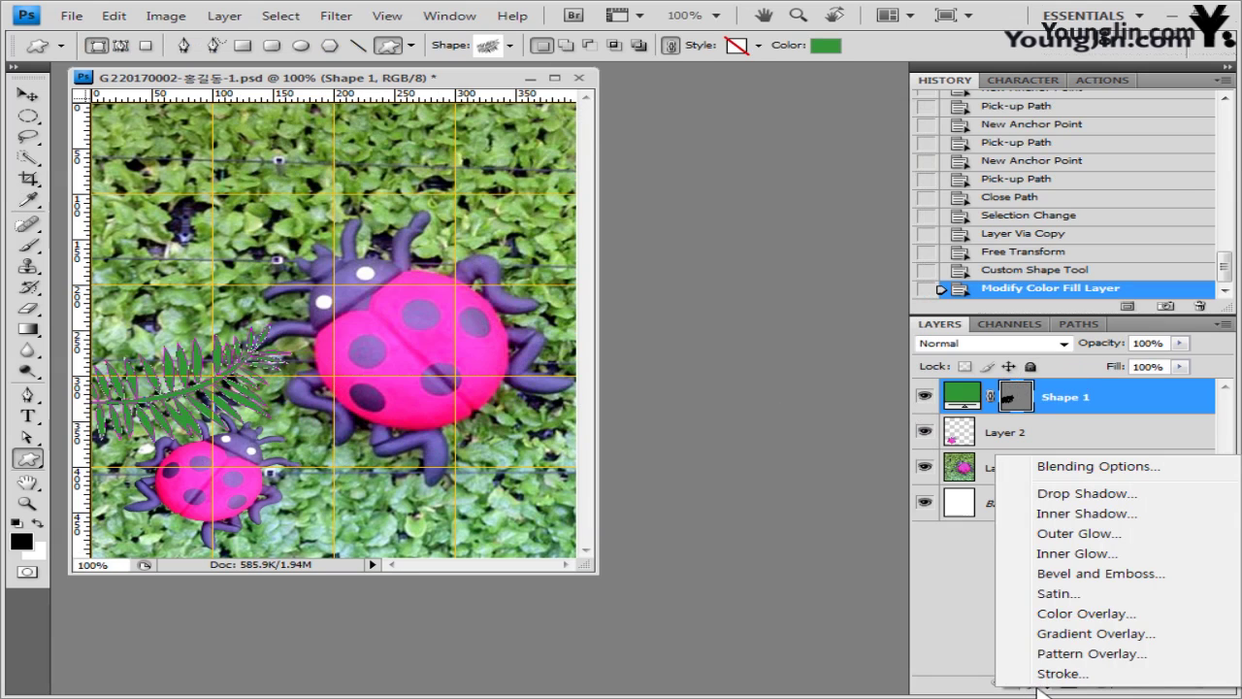
{"action": "left_click", "coordinate": [1020, 494]}
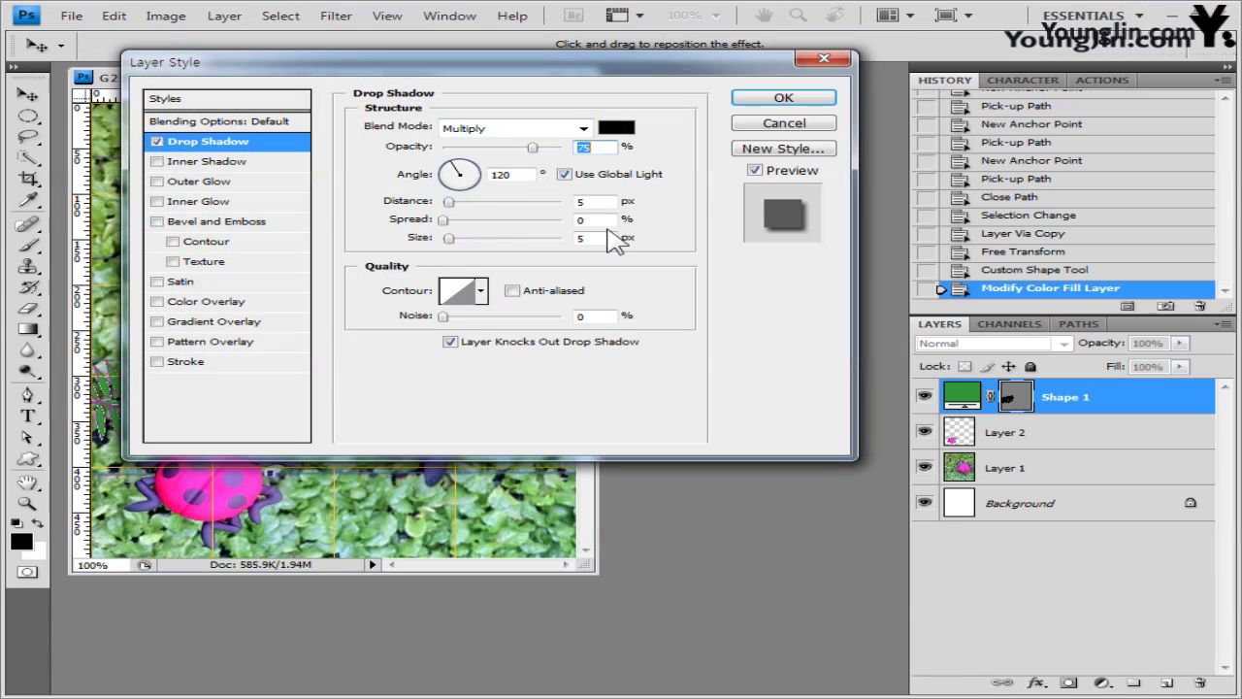
{"action": "left_click", "coordinate": [201, 182]}
{"action": "left_click", "coordinate": [783, 98]}
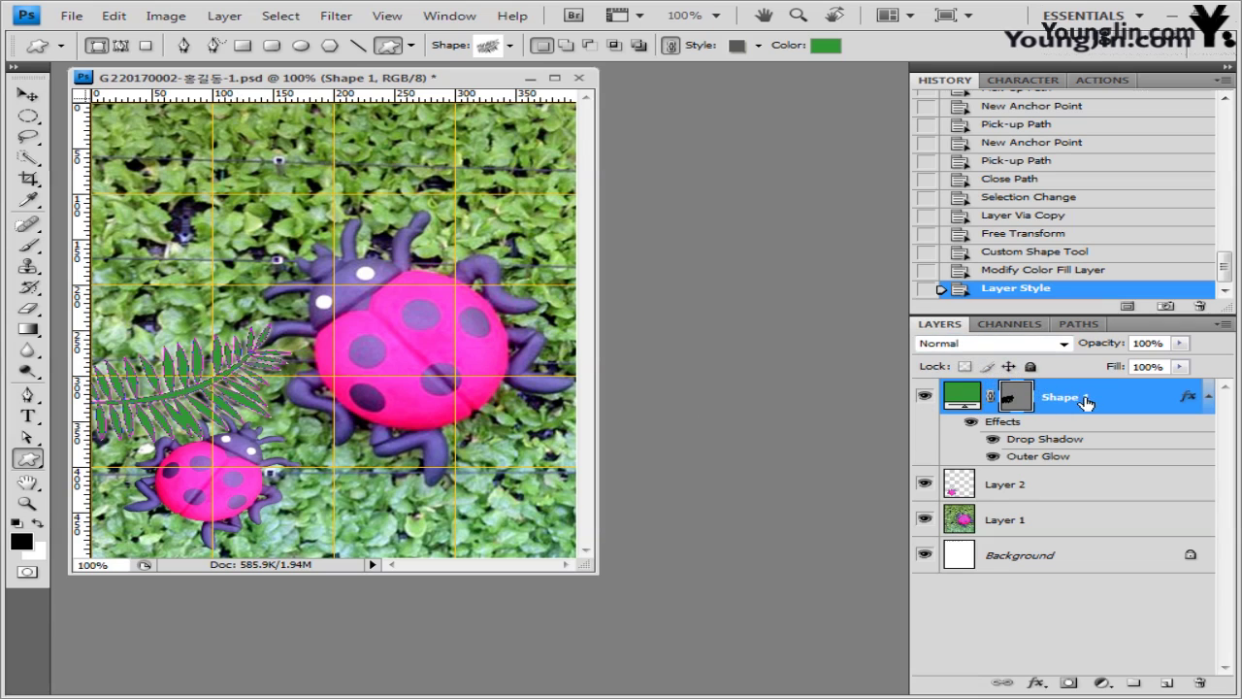
{"action": "left_click_drag", "start_coordinate": [1085, 402], "coordinate": [1058, 500]}
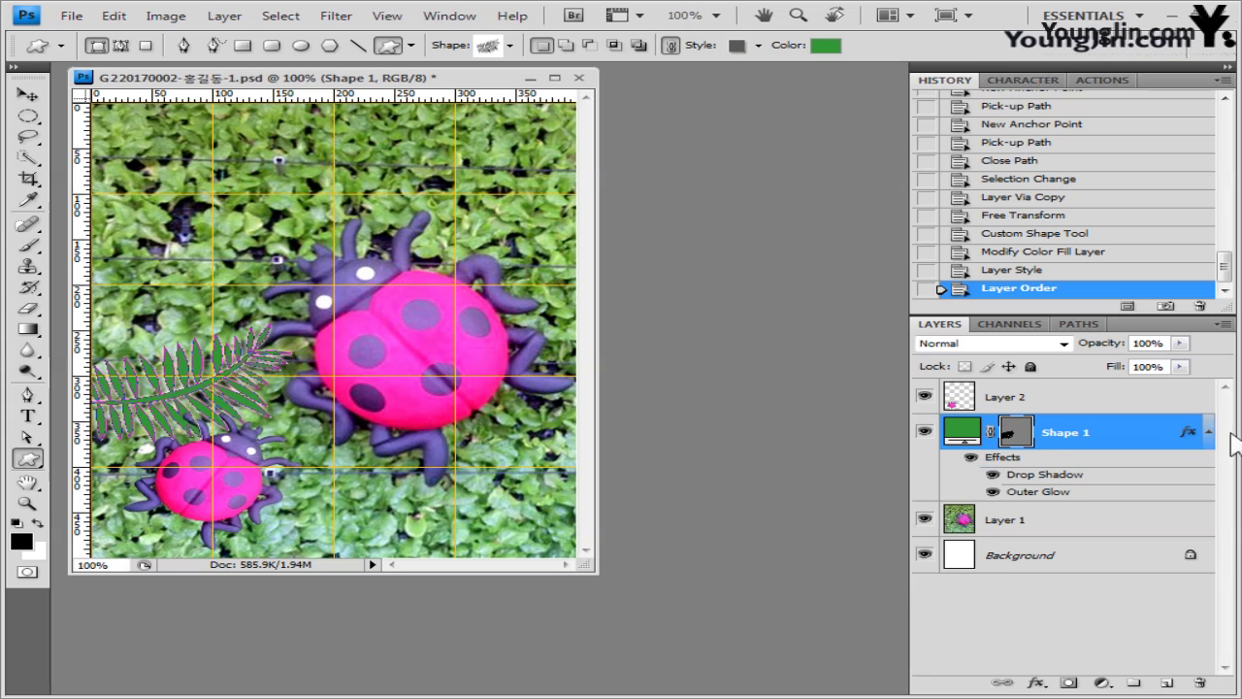
- Move the fern onto the small ladybug, then duplicate it and shift the copy right
{"action": "left_click", "coordinate": [33, 97]}
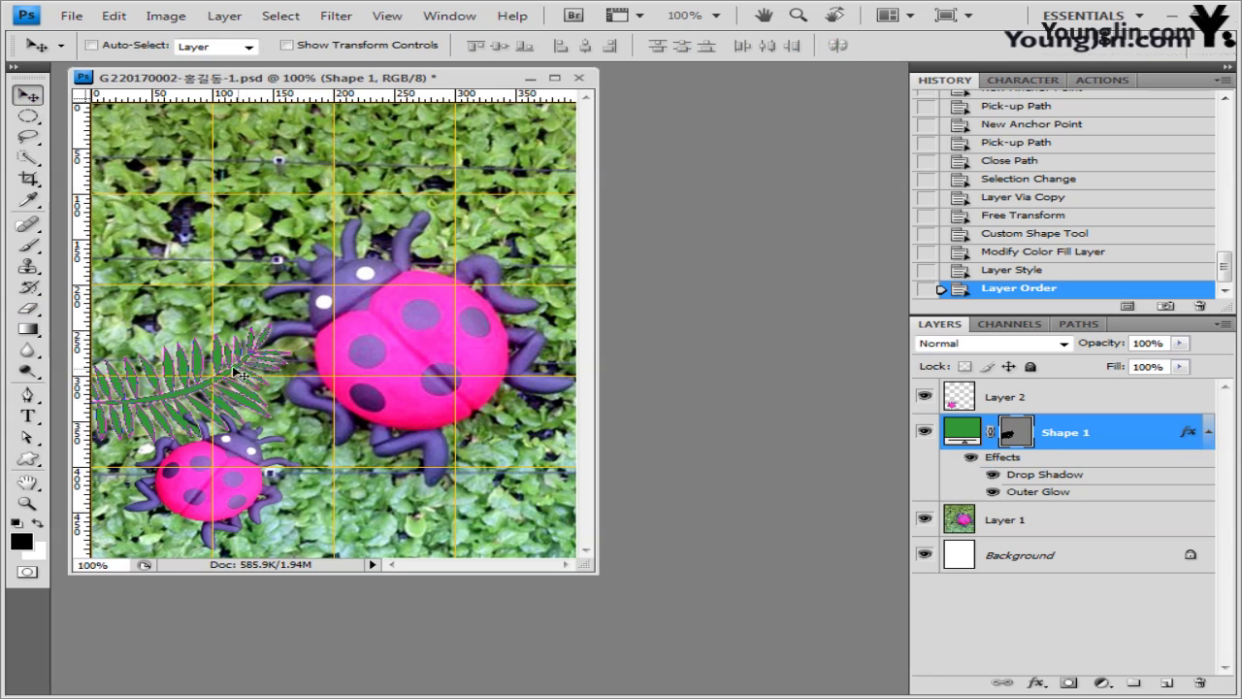
{"action": "left_click_drag", "start_coordinate": [270, 390], "coordinate": [297, 452]}
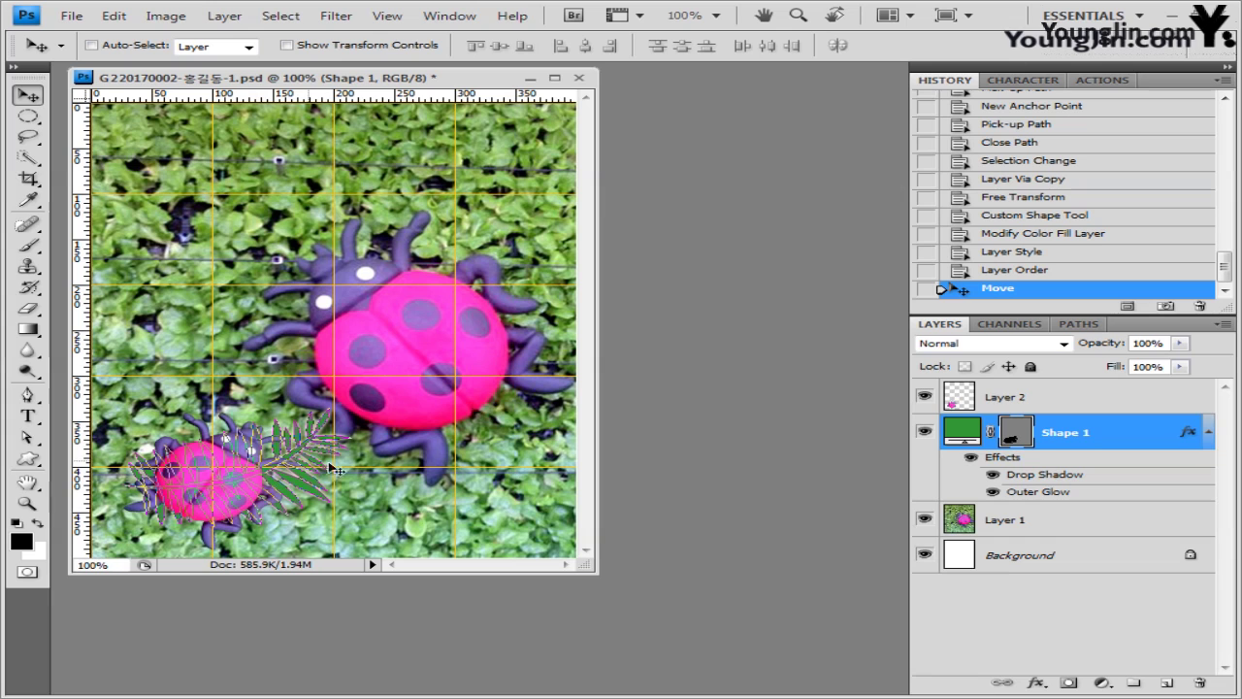
{"action": "key", "text": "ctrl+j"}
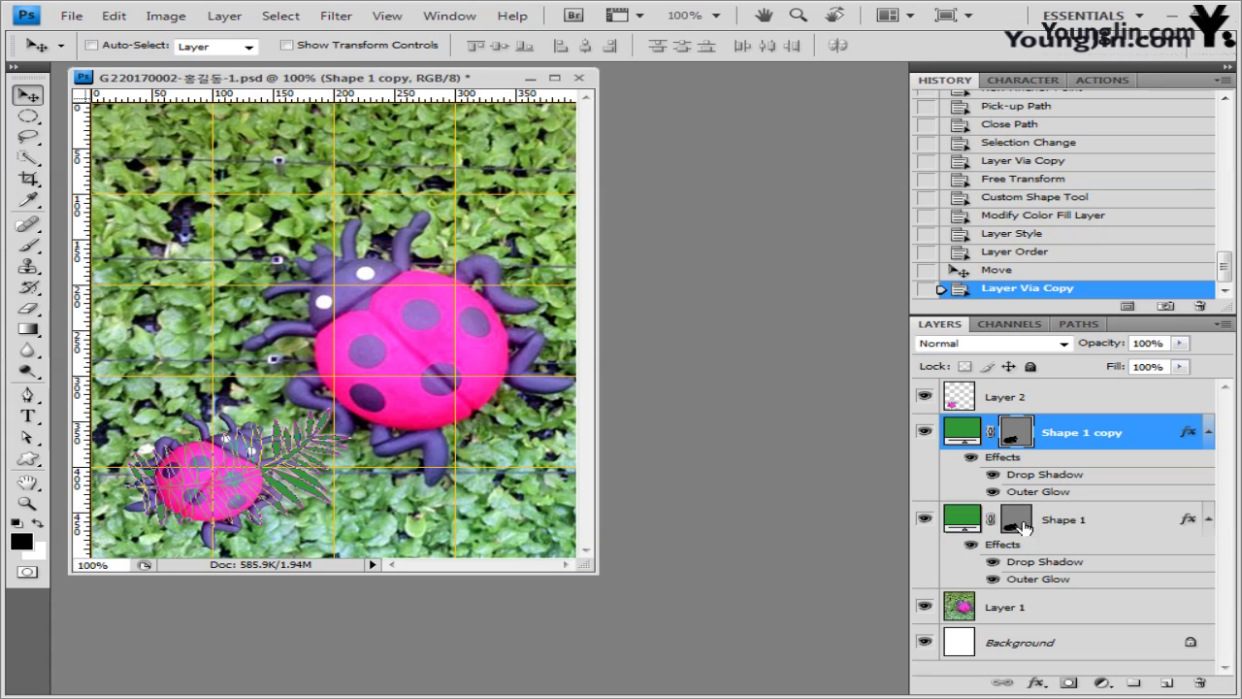
{"action": "left_click_drag", "start_coordinate": [266, 488], "coordinate": [353, 492]}
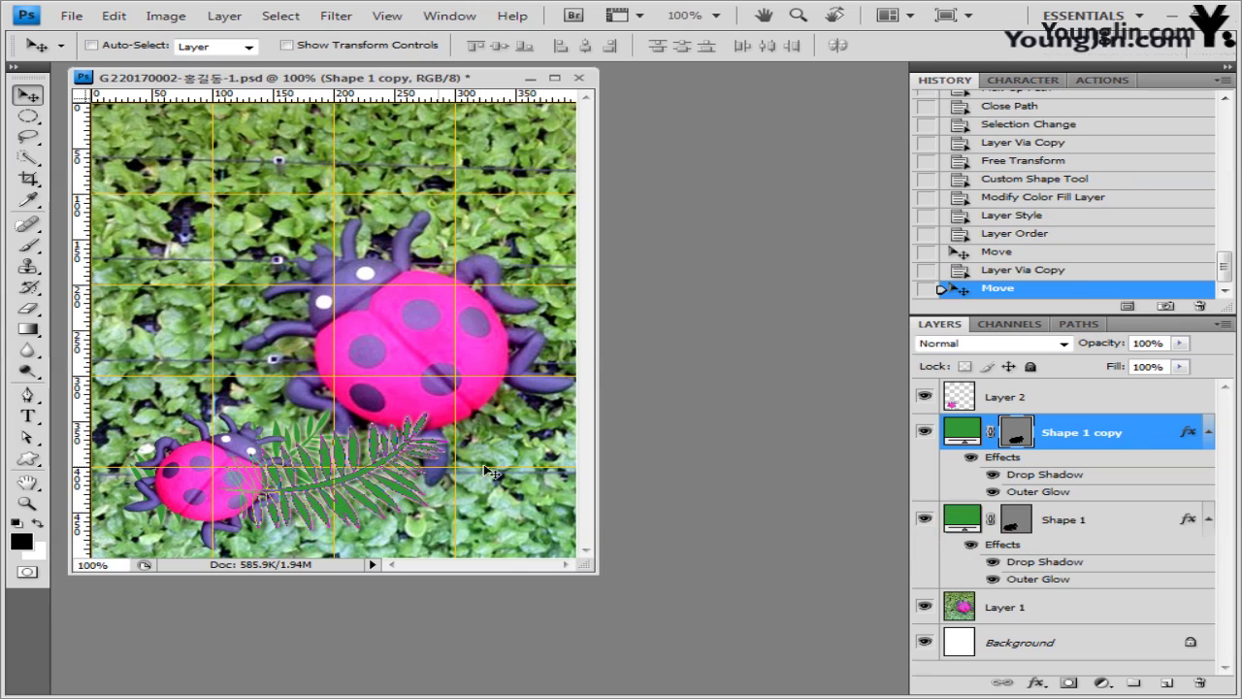
- Recolour the fern copy dark green 003300 and enlarge it across the lower canvas
{"action": "double_click", "coordinate": [961, 431]}
{"action": "double_click", "coordinate": [691, 425]}
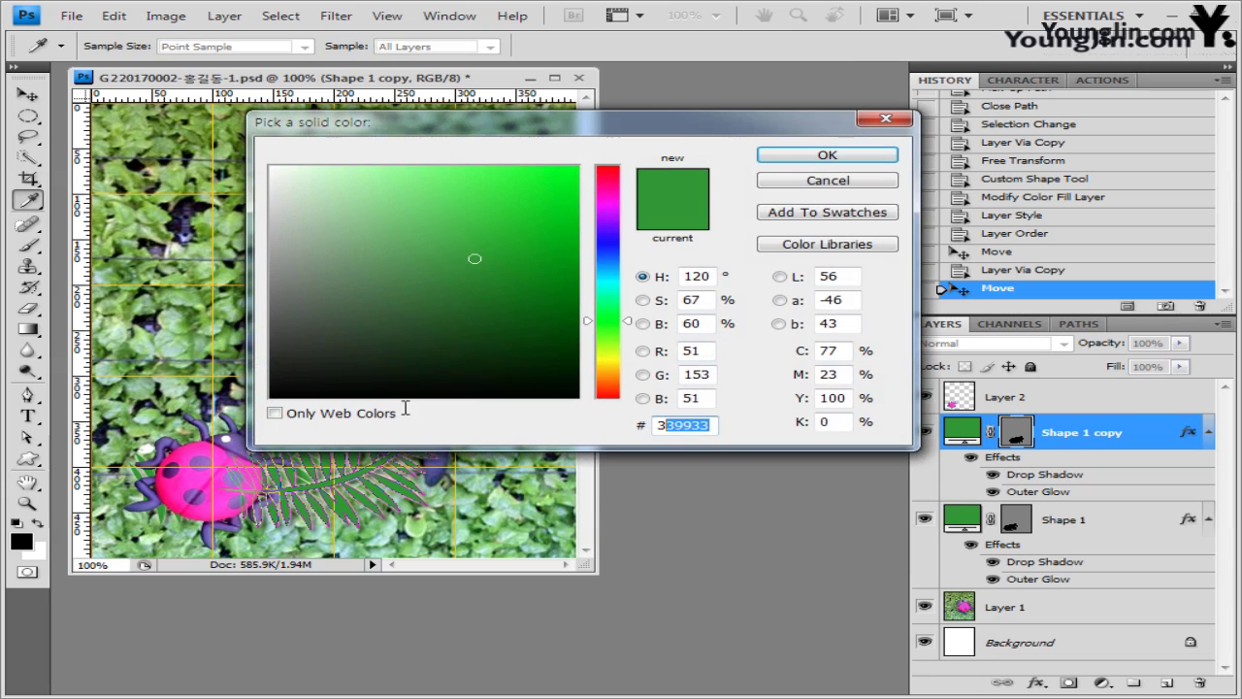
{"action": "type", "text": "003300"}
{"action": "left_click", "coordinate": [840, 157]}
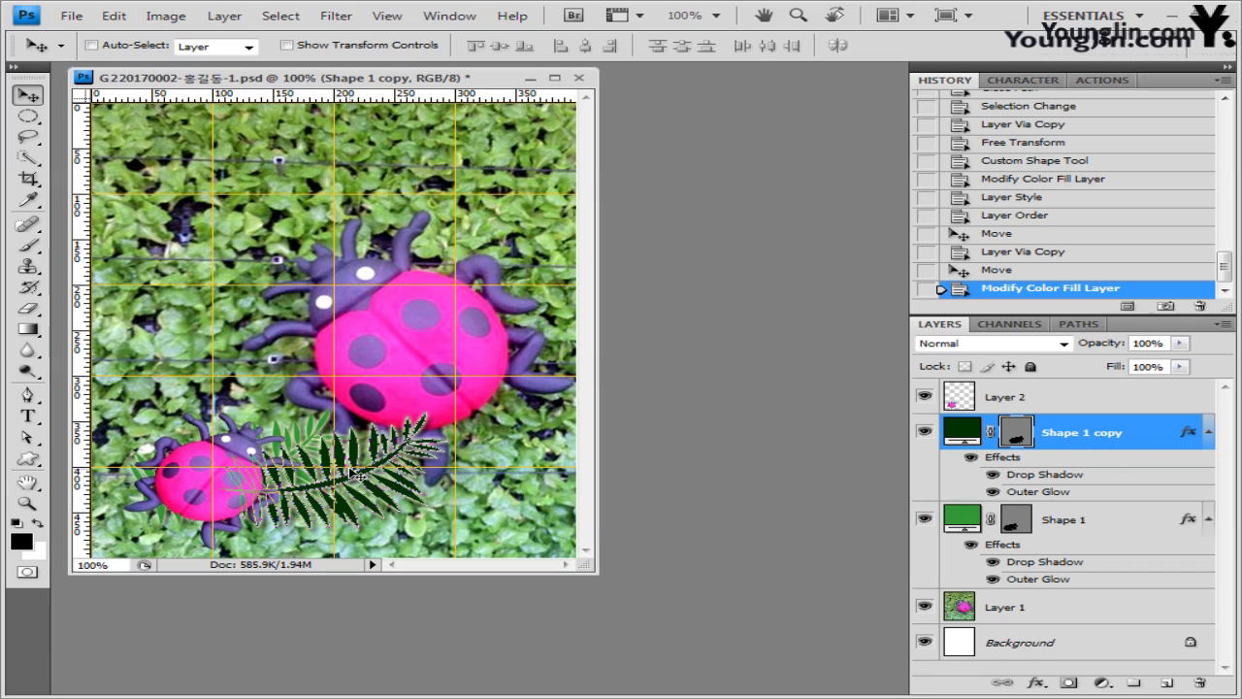
{"action": "key", "text": "ctrl+t"}
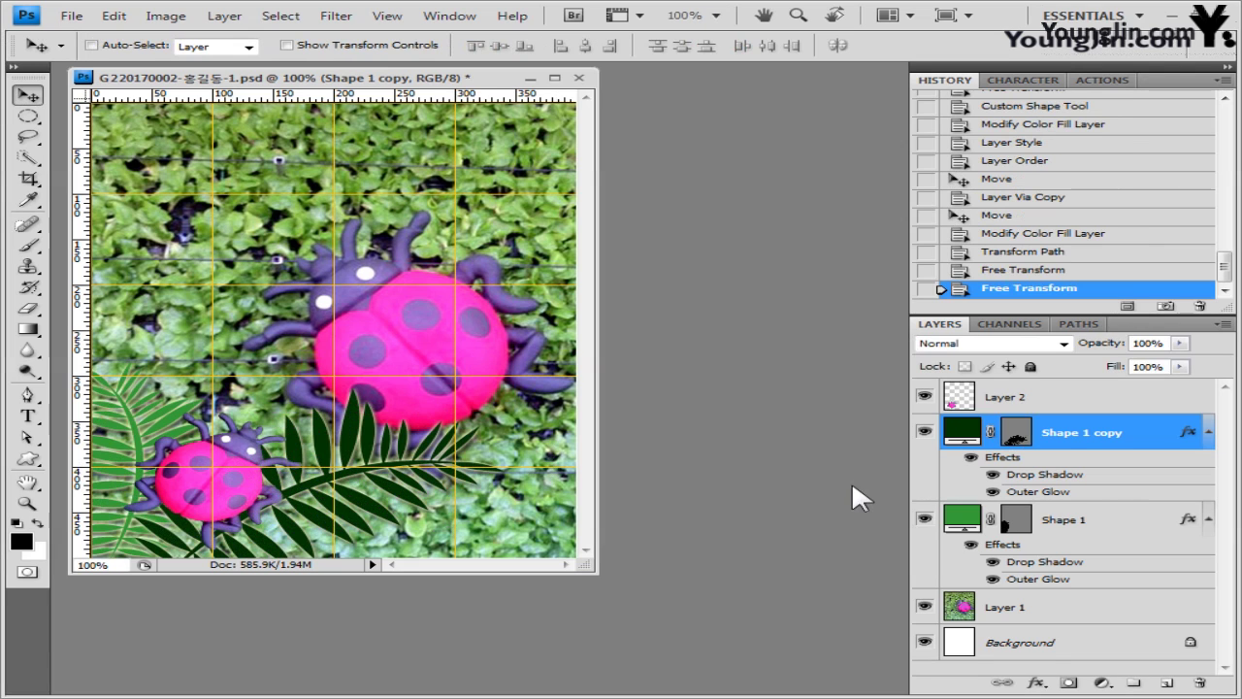
{"action": "left_click", "coordinate": [28, 460]}
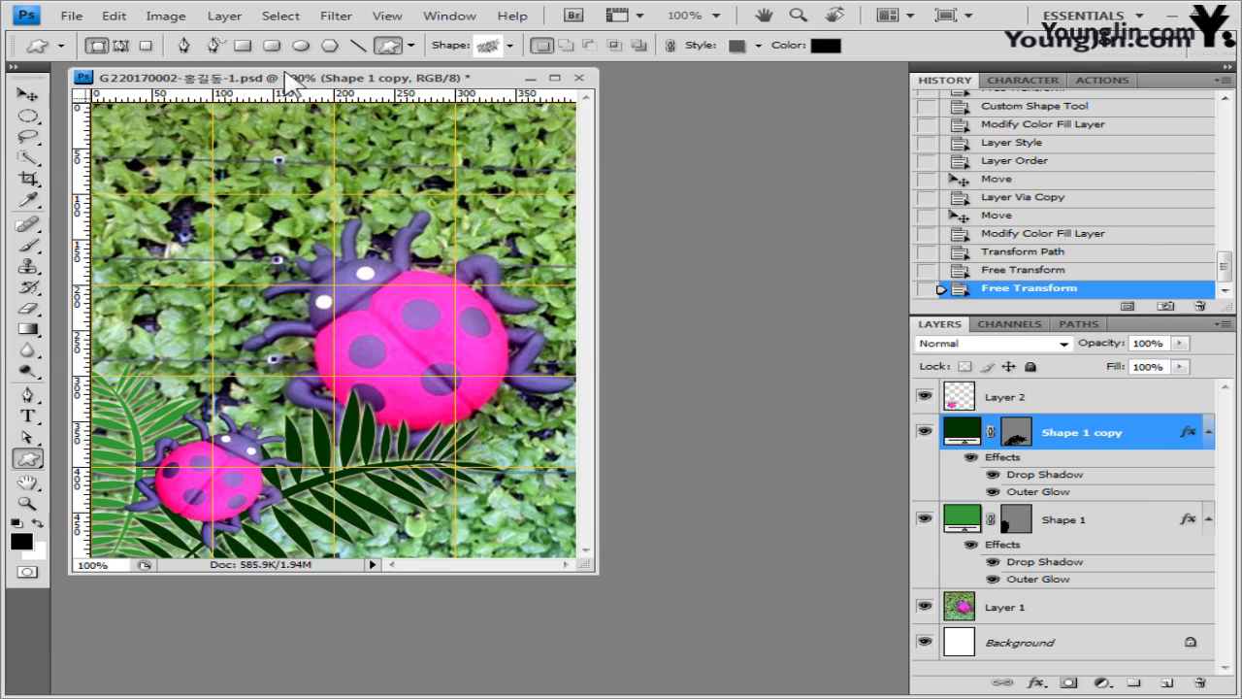
- Draw a black Flower 7 starburst at the upper left, on a new layer above Layer 2
{"action": "left_click", "coordinate": [509, 46]}
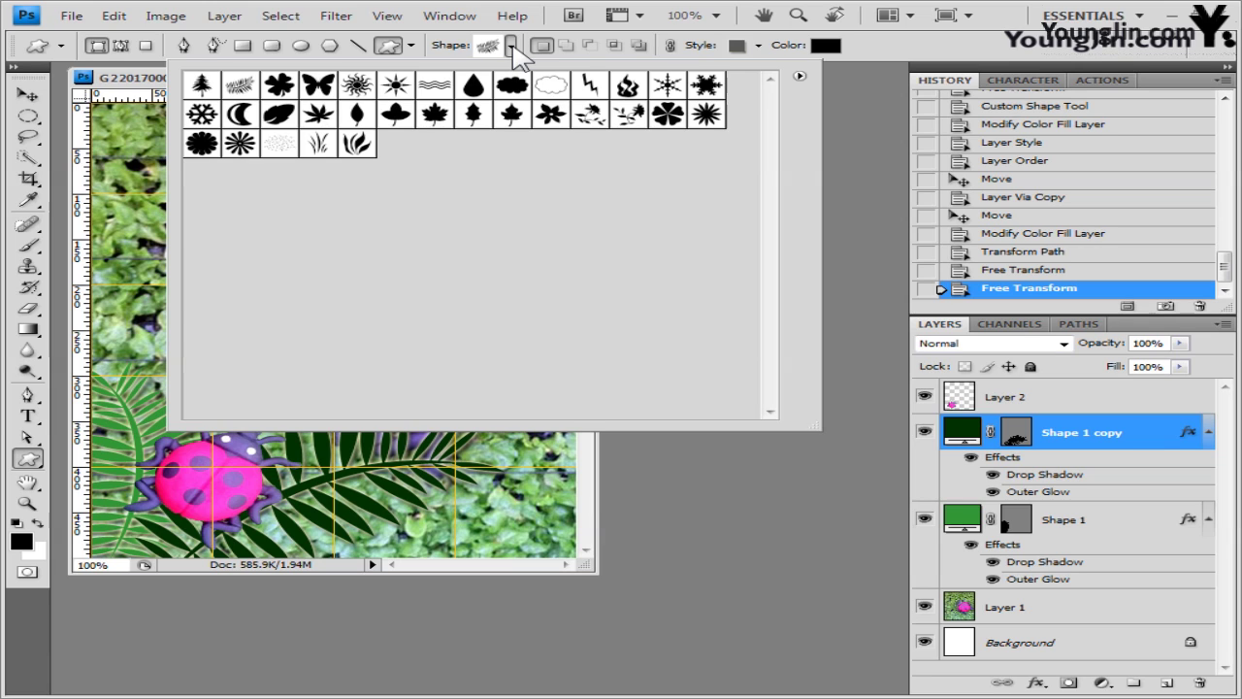
{"action": "left_click", "coordinate": [242, 150]}
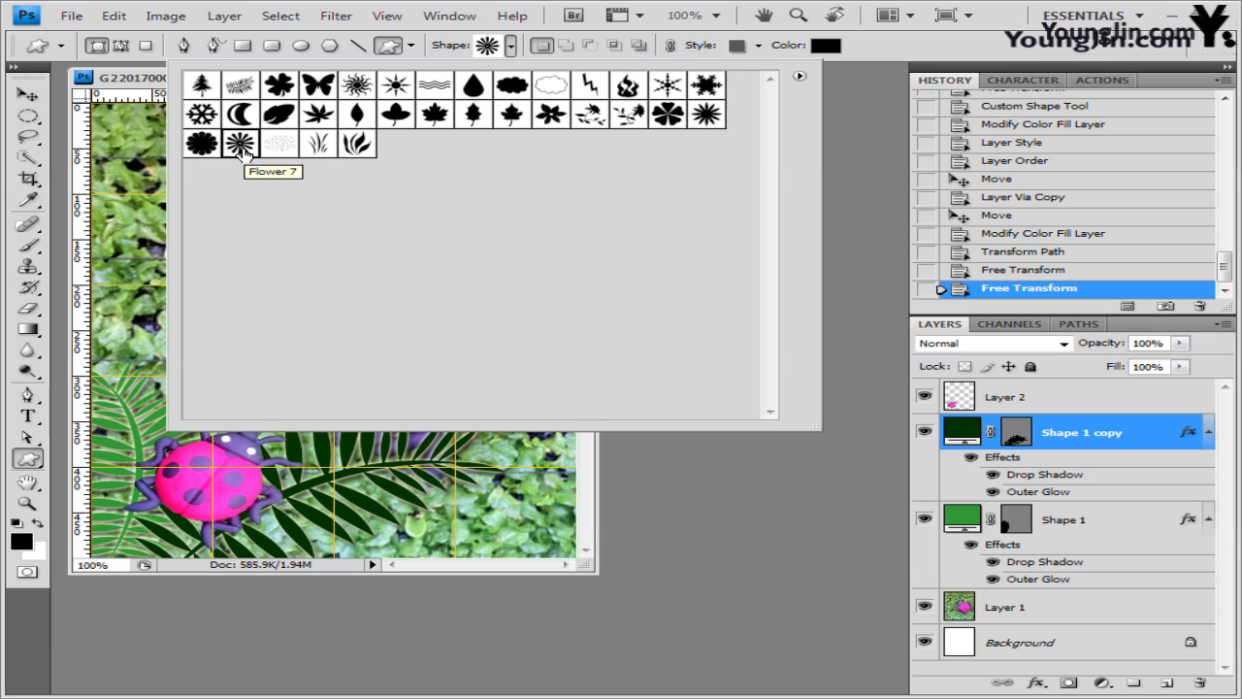
{"action": "left_click", "coordinate": [1027, 59]}
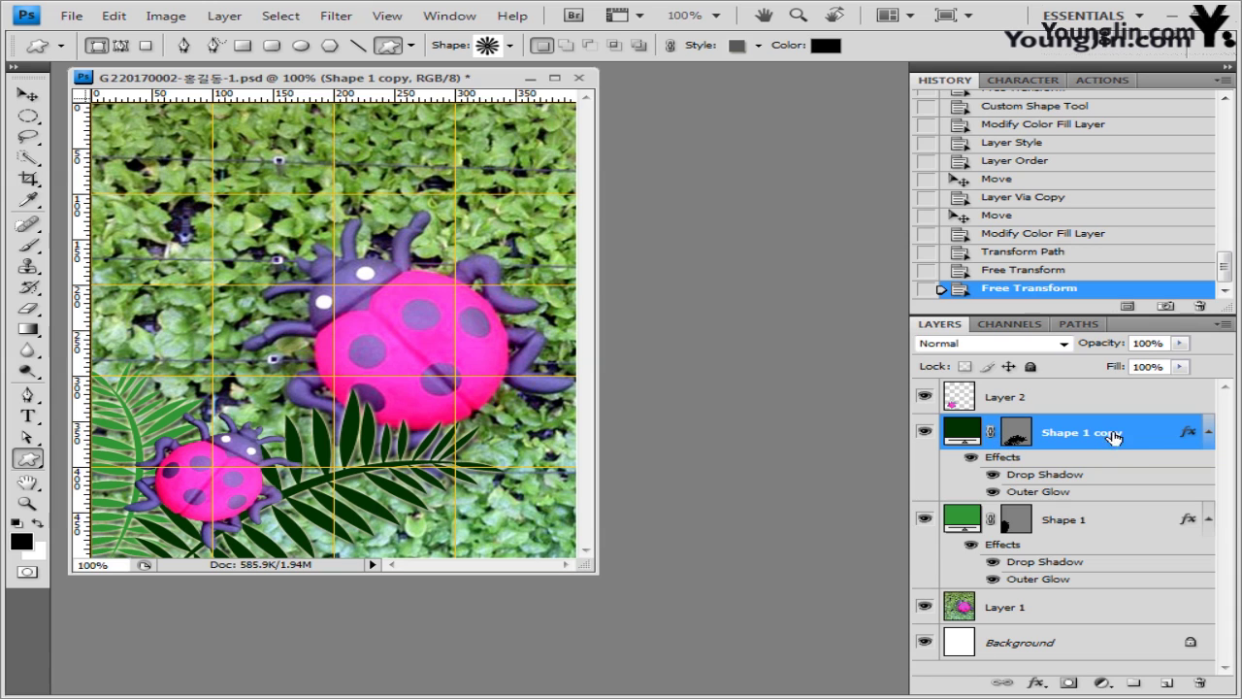
{"action": "left_click", "coordinate": [1055, 396]}
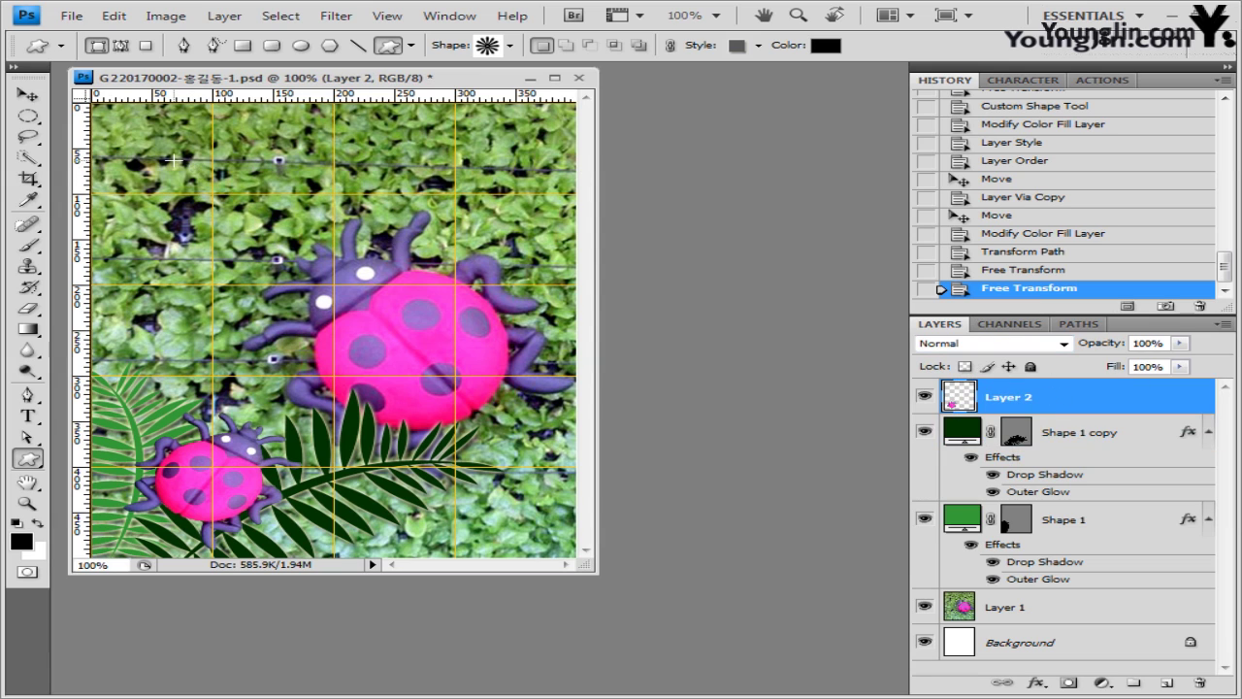
{"action": "left_click_drag", "start_coordinate": [173, 159], "coordinate": [318, 236]}
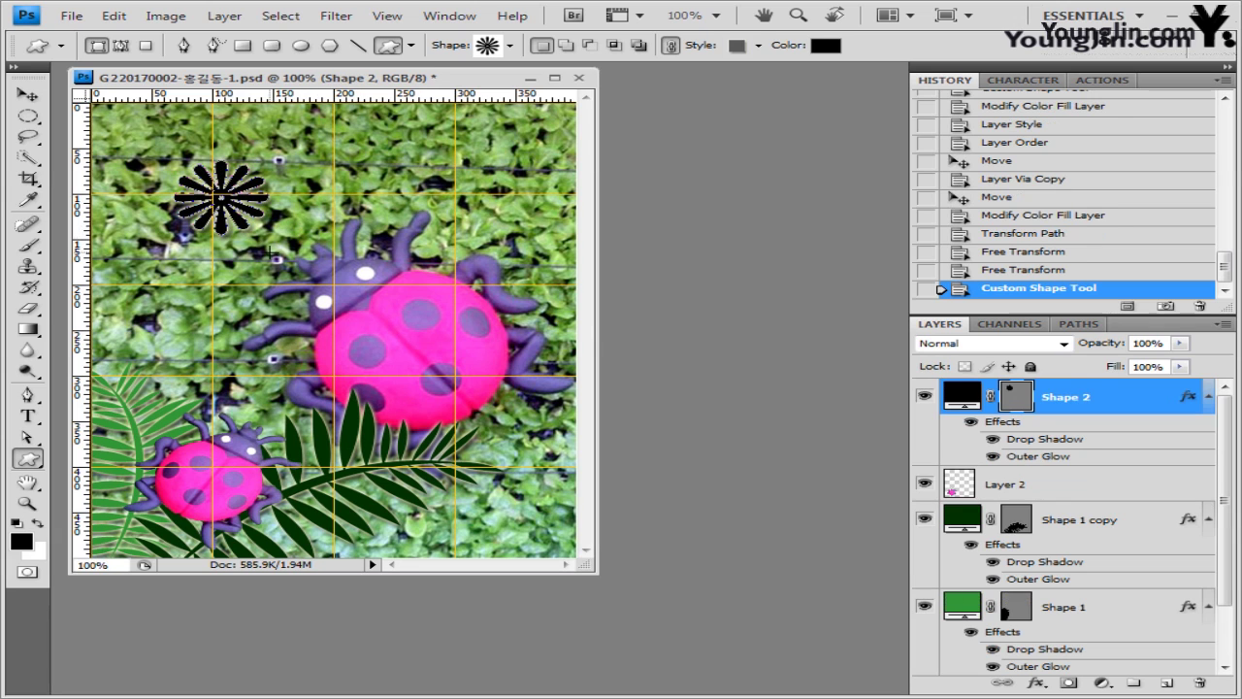
- Make the flower plain white with No Style applied
{"action": "left_click", "coordinate": [757, 44]}
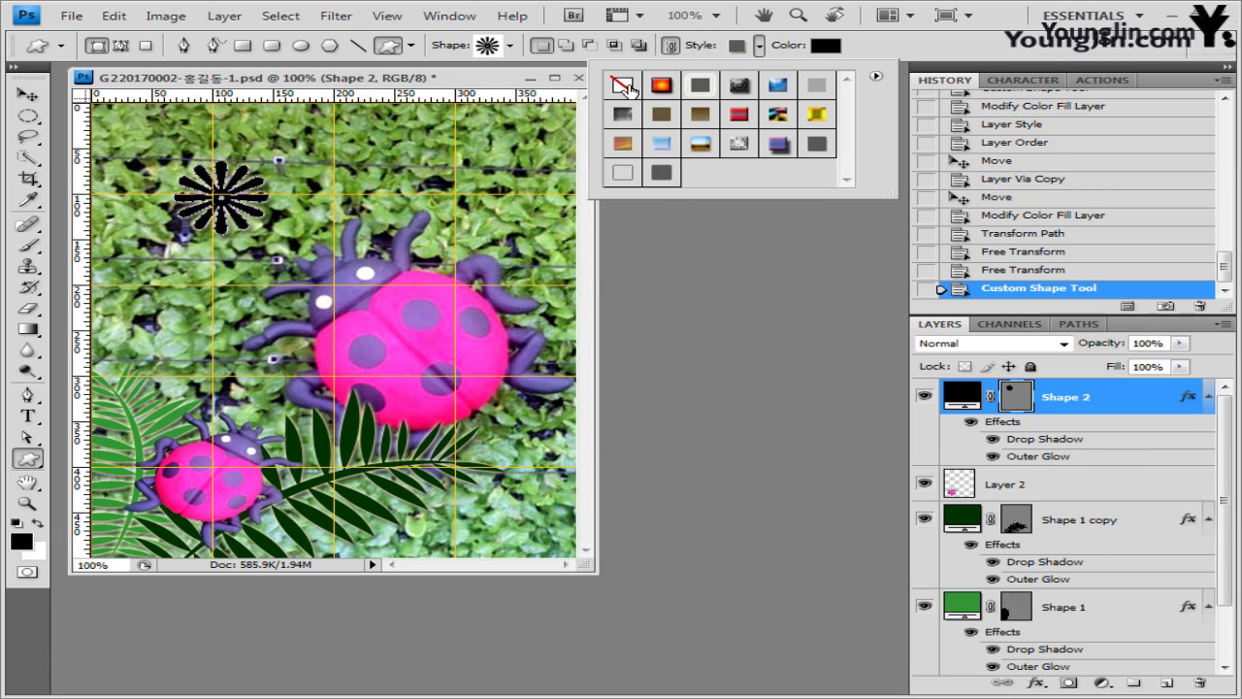
{"action": "left_click", "coordinate": [626, 88]}
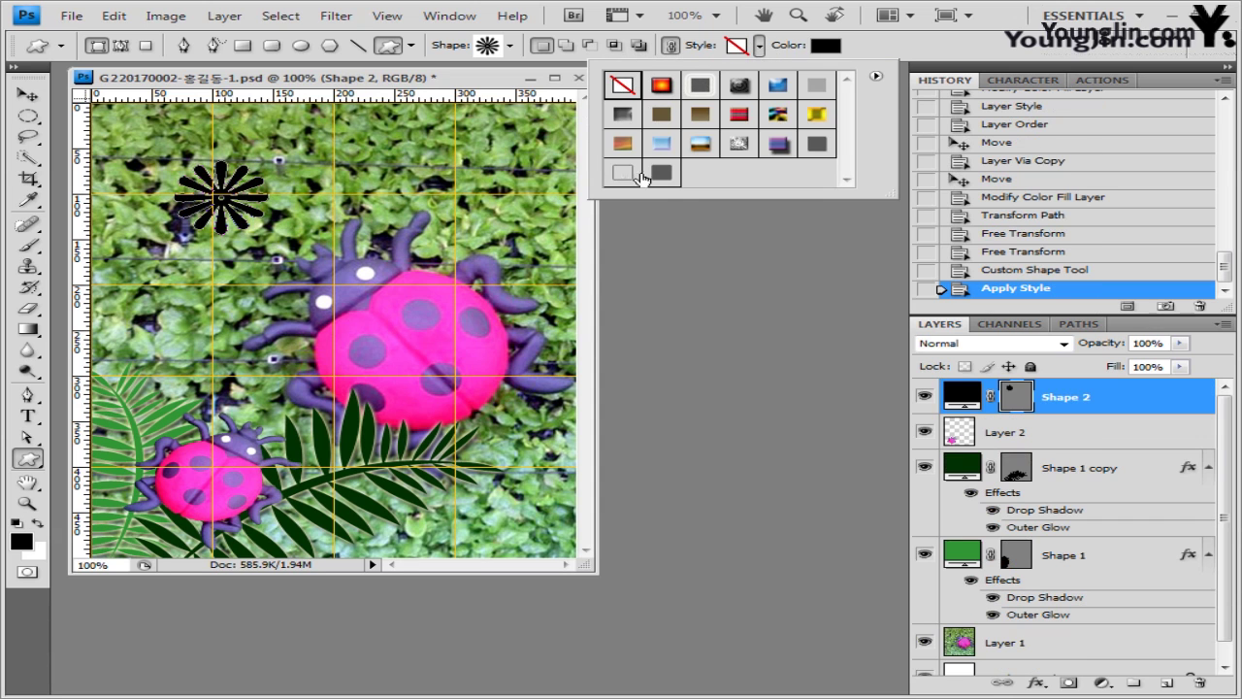
{"action": "left_click", "coordinate": [824, 45]}
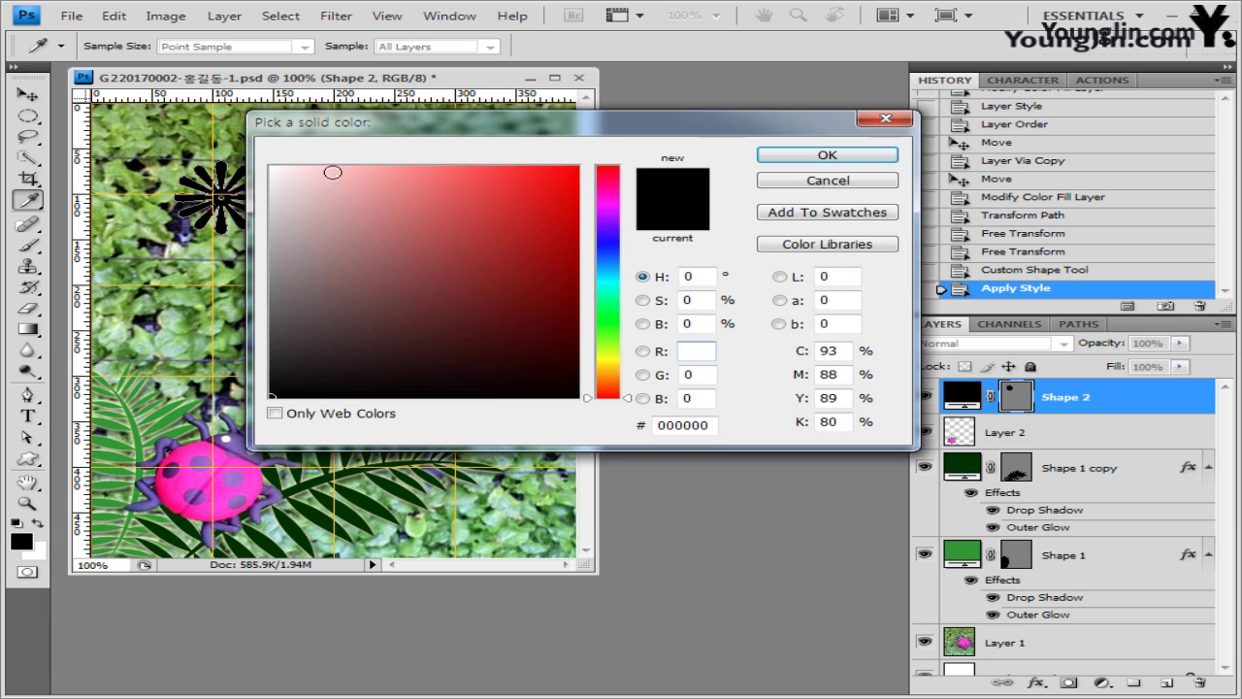
{"action": "left_click", "coordinate": [272, 168]}
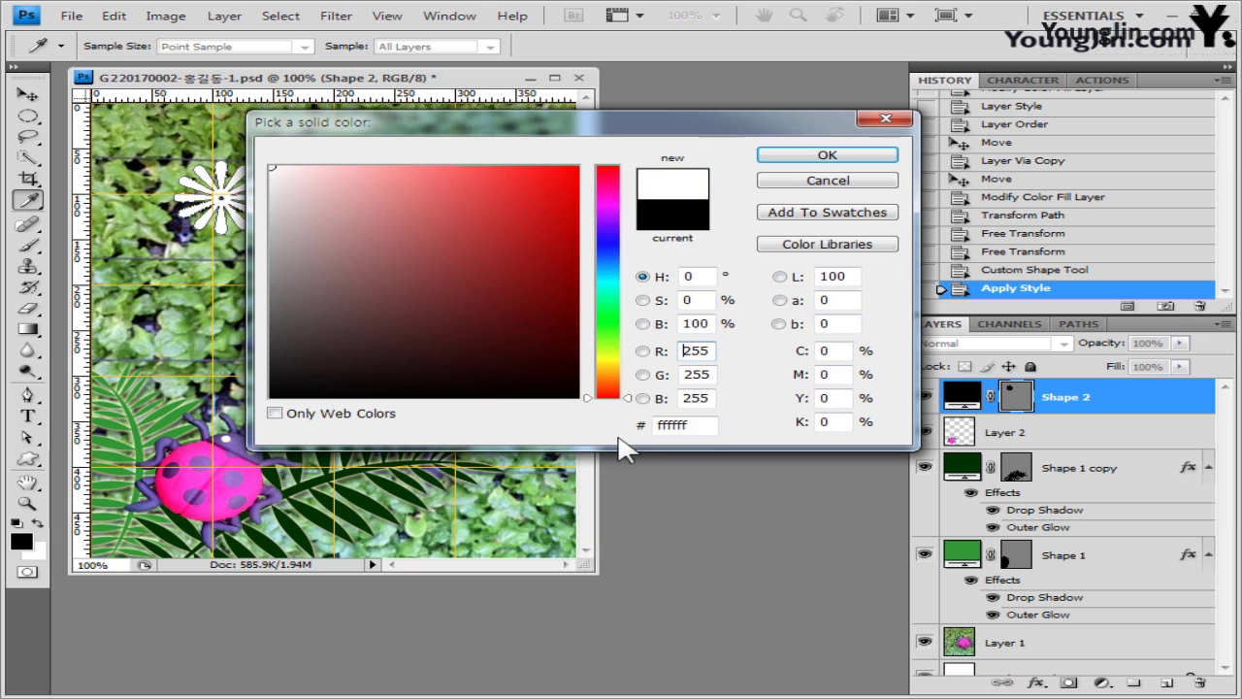
{"action": "left_click", "coordinate": [826, 157]}
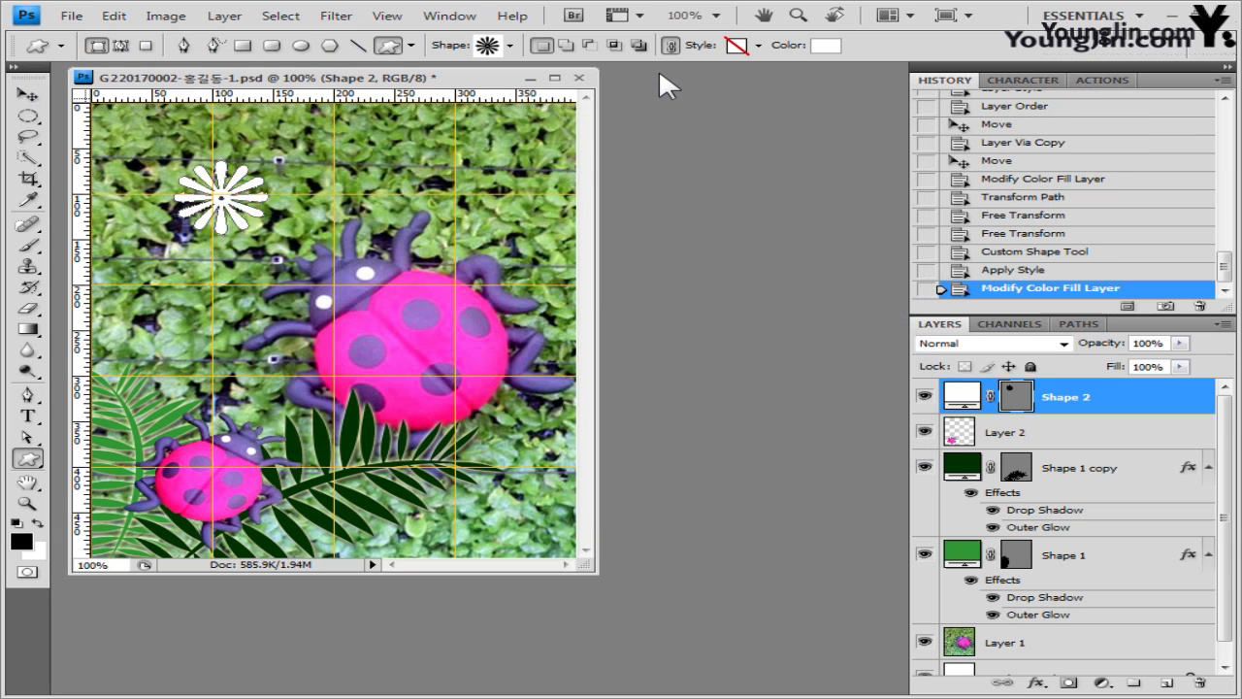
- Give the flower a 5 px Stroke effect in light green 66cc99
{"action": "left_click", "coordinate": [1036, 684]}
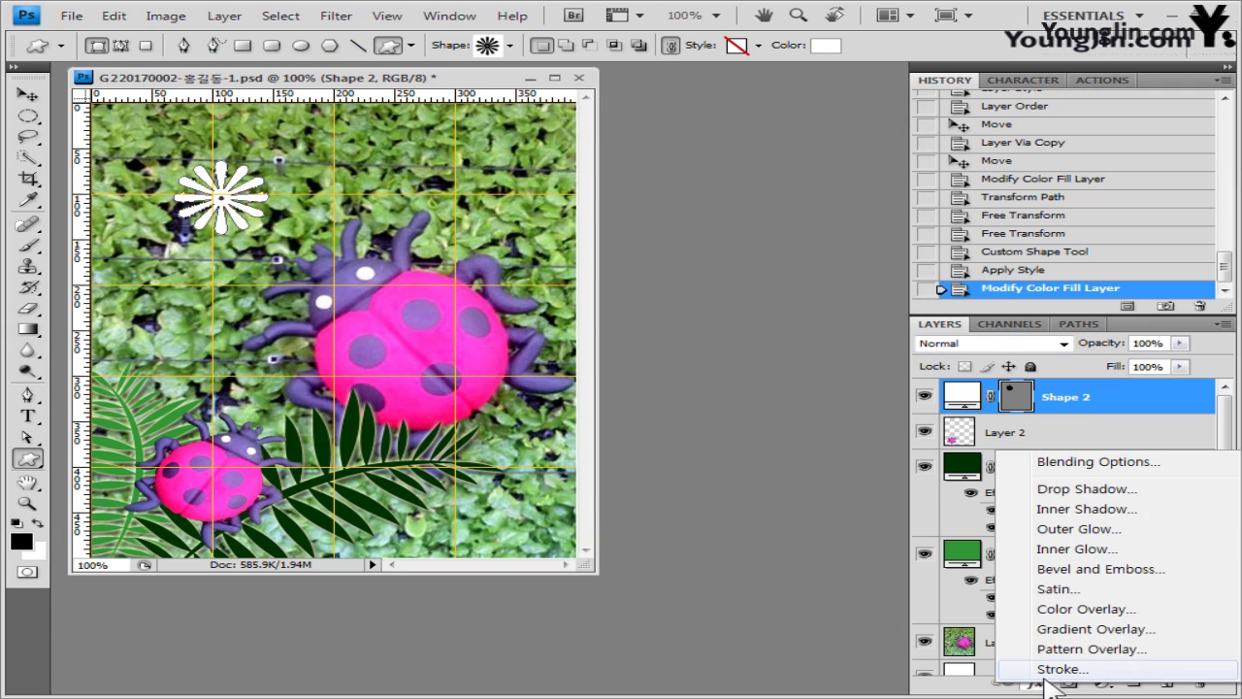
{"action": "key", "text": "Escape"}
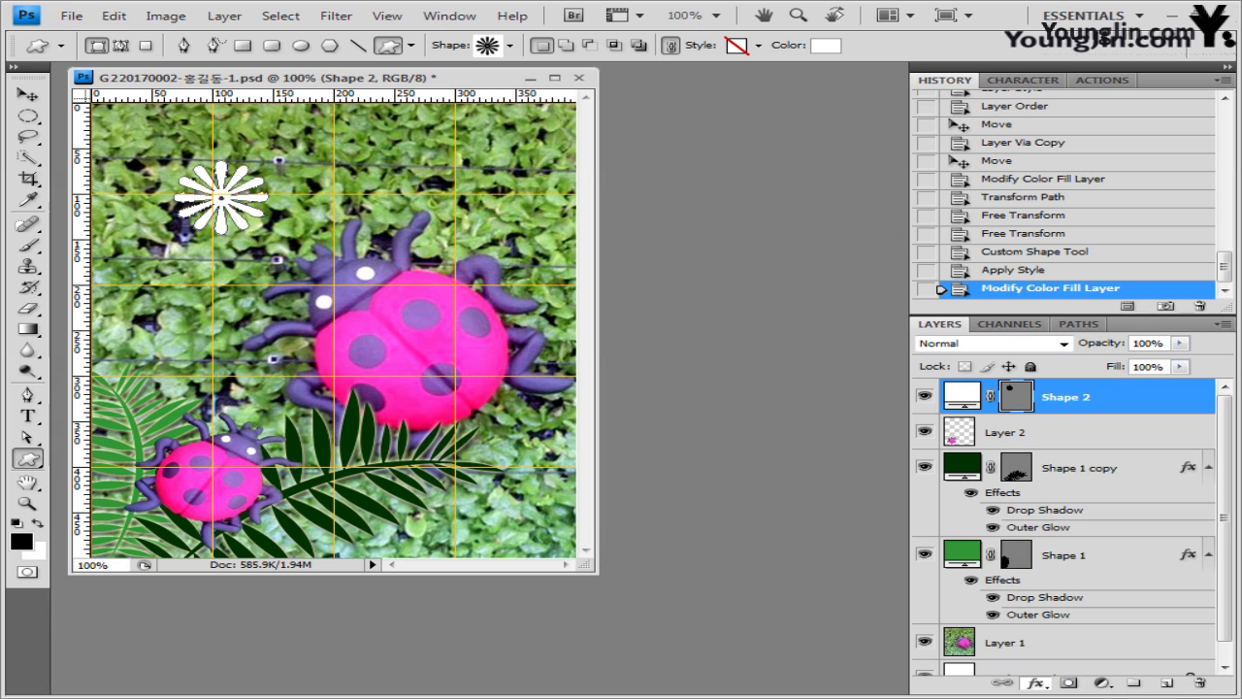
{"action": "key", "text": "space"}
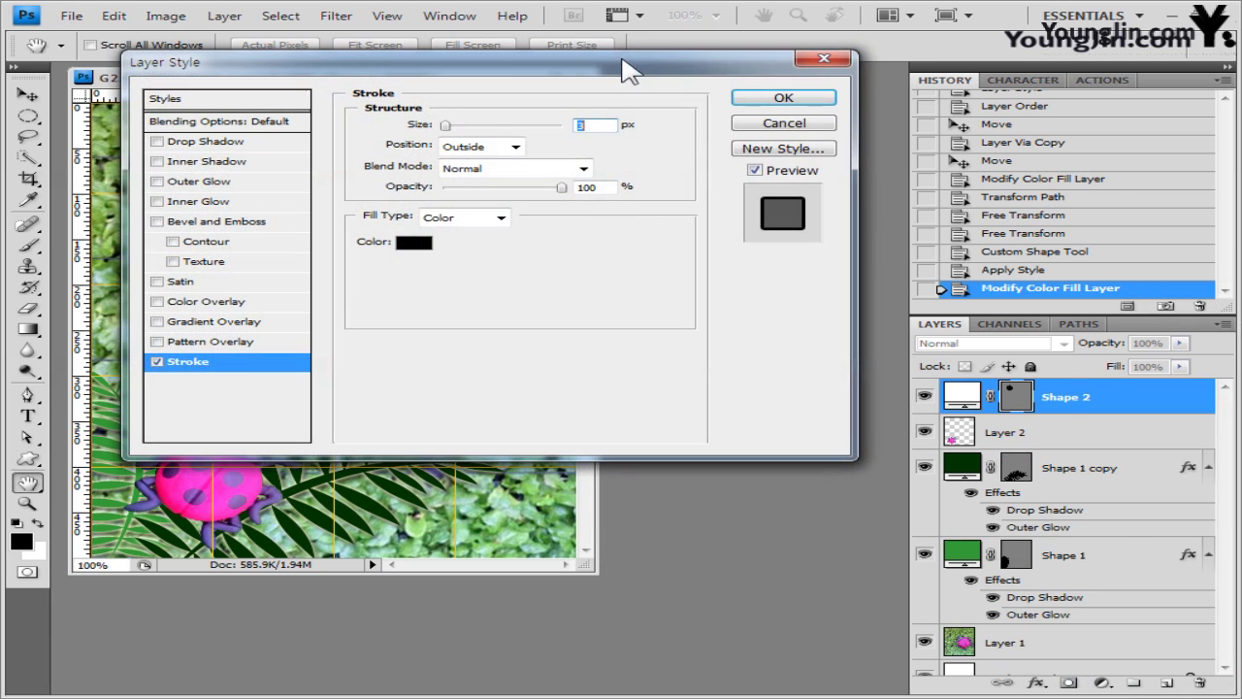
{"action": "left_click_drag", "start_coordinate": [626, 68], "coordinate": [887, 130]}
{"action": "type", "text": "5"}
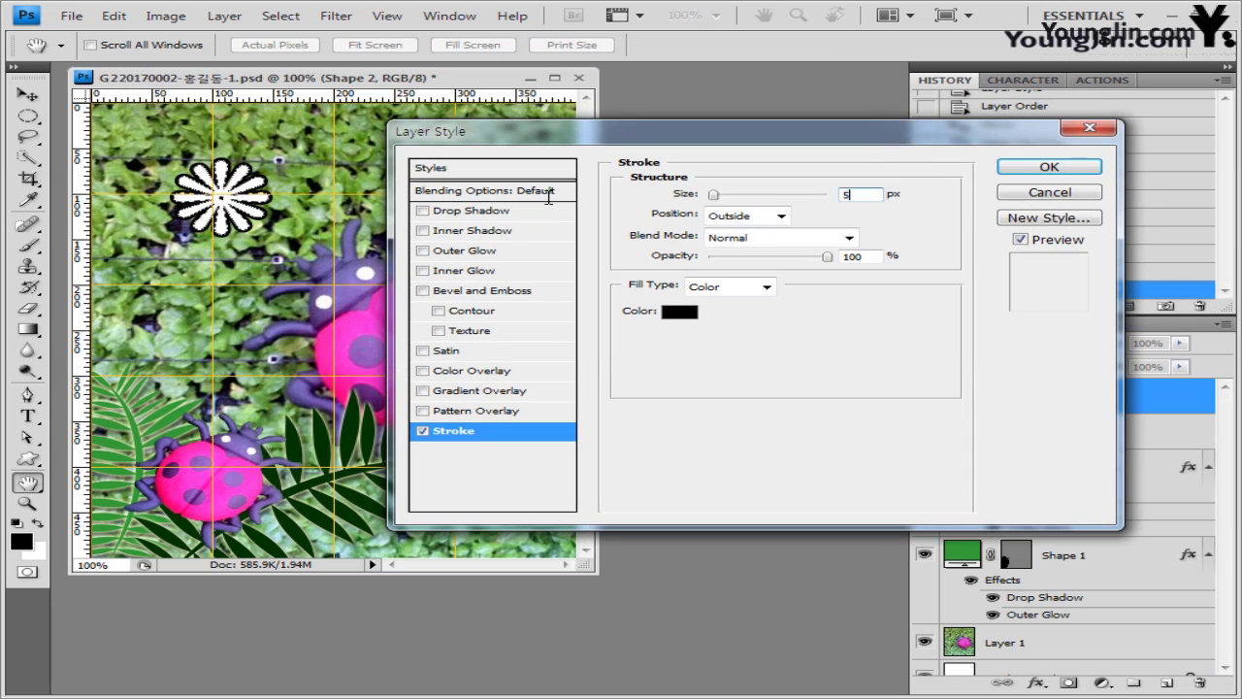
{"action": "left_click", "coordinate": [667, 314]}
{"action": "double_click", "coordinate": [715, 425]}
{"action": "type", "text": "66cc99"}
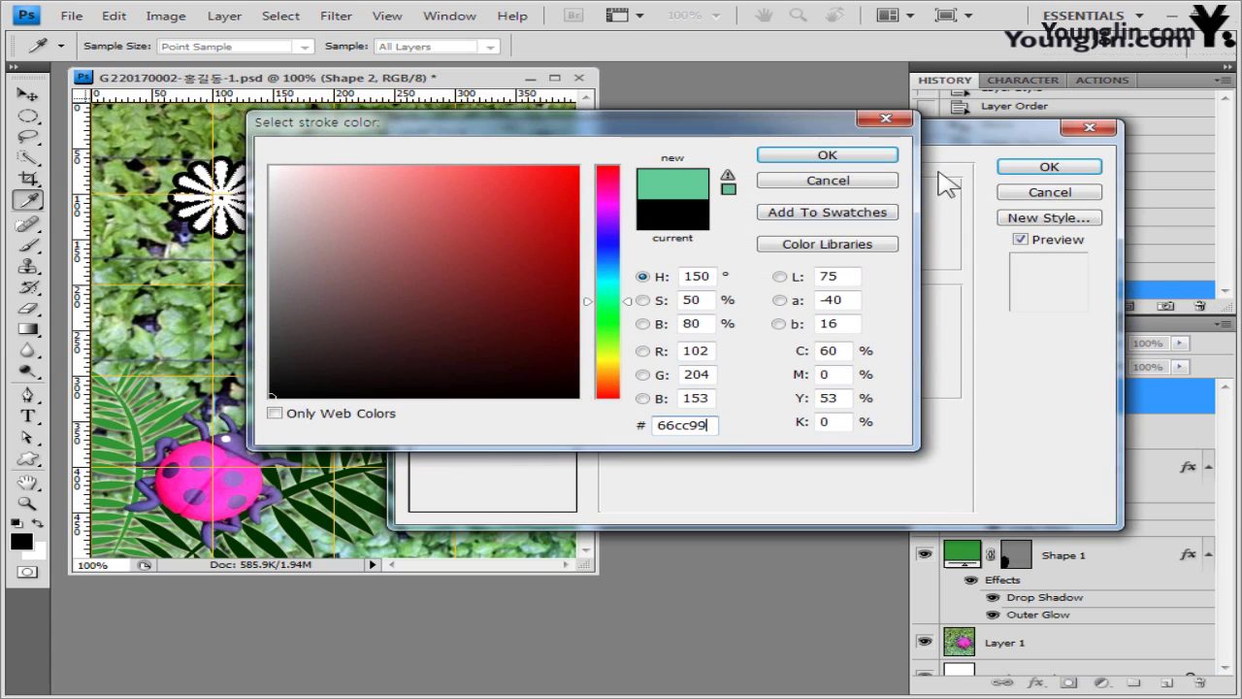
{"action": "left_click", "coordinate": [826, 155]}
{"action": "left_click", "coordinate": [1048, 170]}
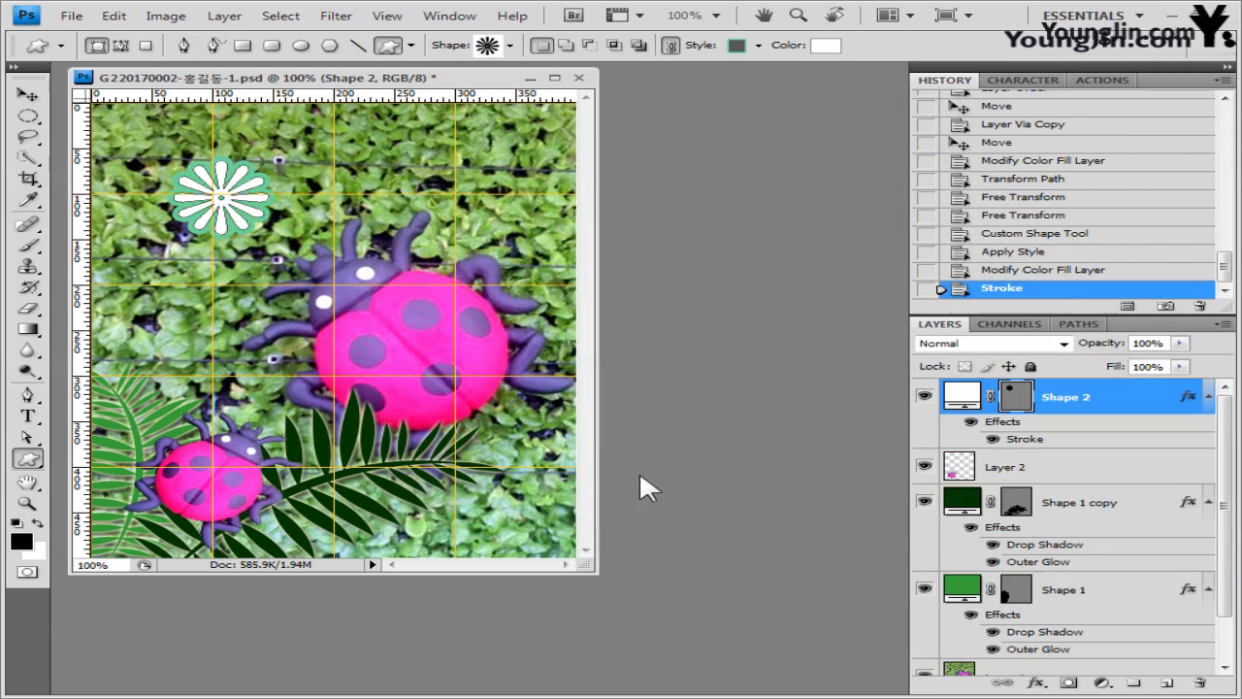
- Nudge the flower slightly to the left
{"action": "key", "text": "v"}
{"action": "key", "text": "shift+Left"}
{"action": "key", "text": "shift+Left"}
{"action": "key", "text": "shift+Left"}
{"action": "key", "text": "shift+Left"}
{"action": "key", "text": "shift+Left"}
{"action": "key", "text": "shift+Left"}
{"action": "key", "text": "shift+Down"}
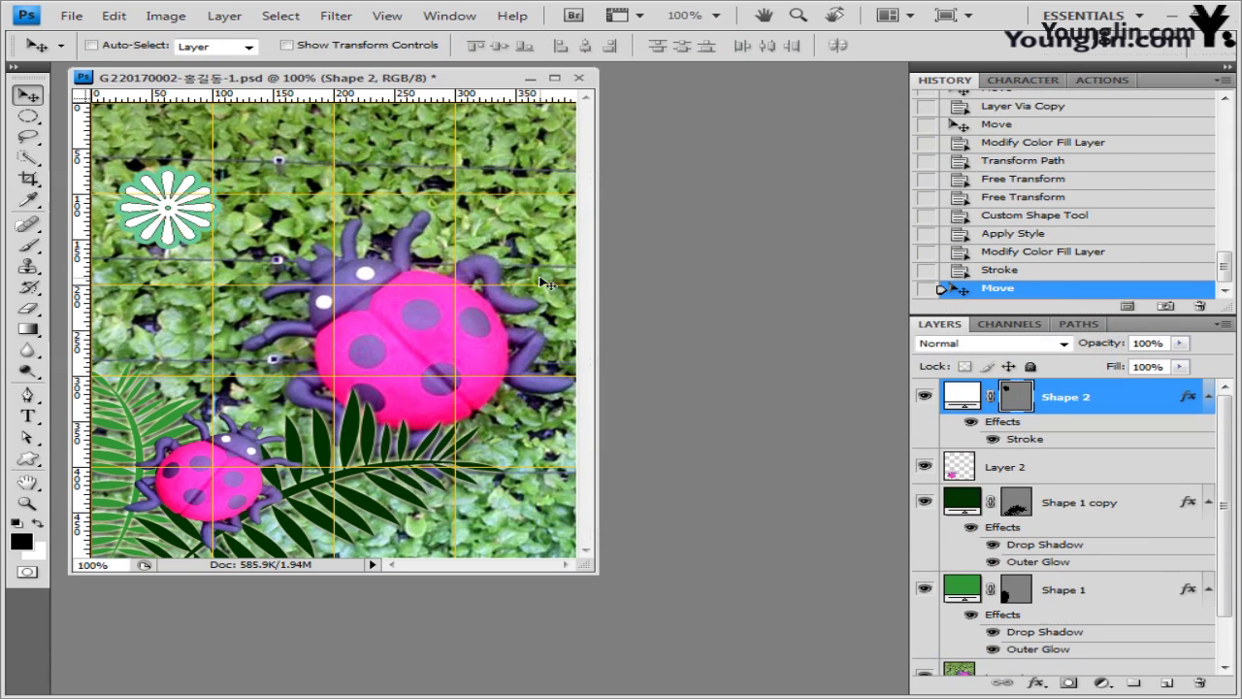
- Set the Type tool to Arial Bold at 50 pt
{"action": "left_click", "coordinate": [29, 419]}
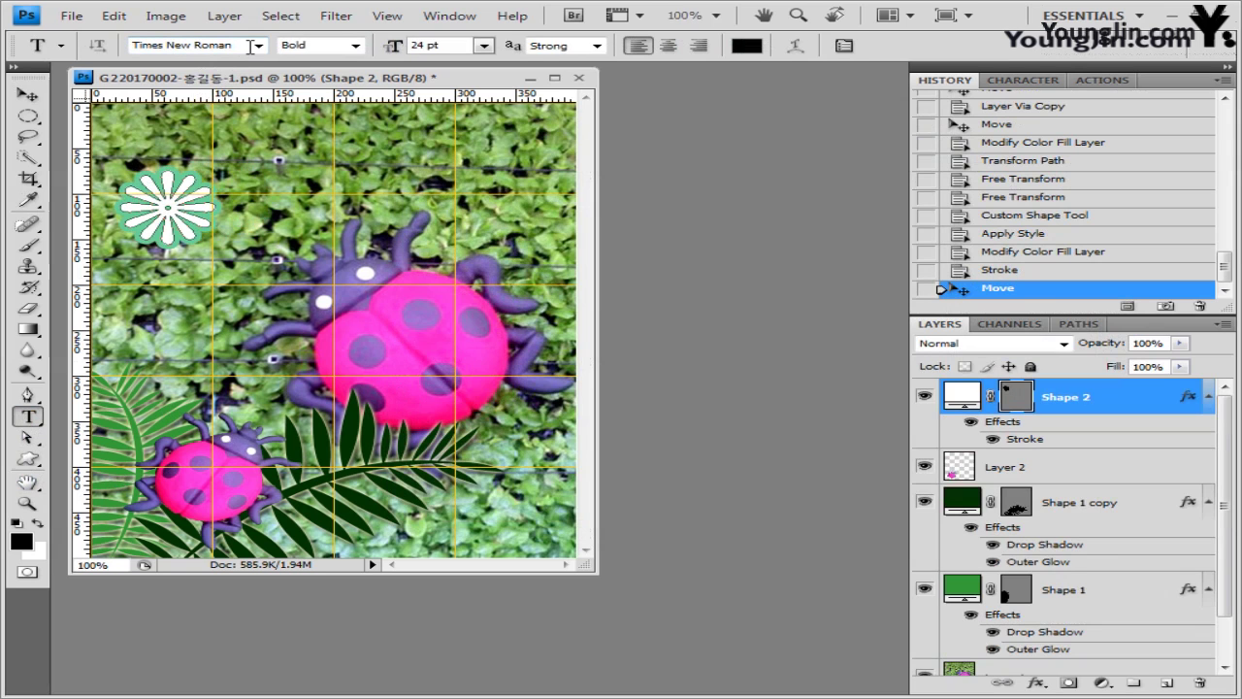
{"action": "left_click", "coordinate": [259, 46]}
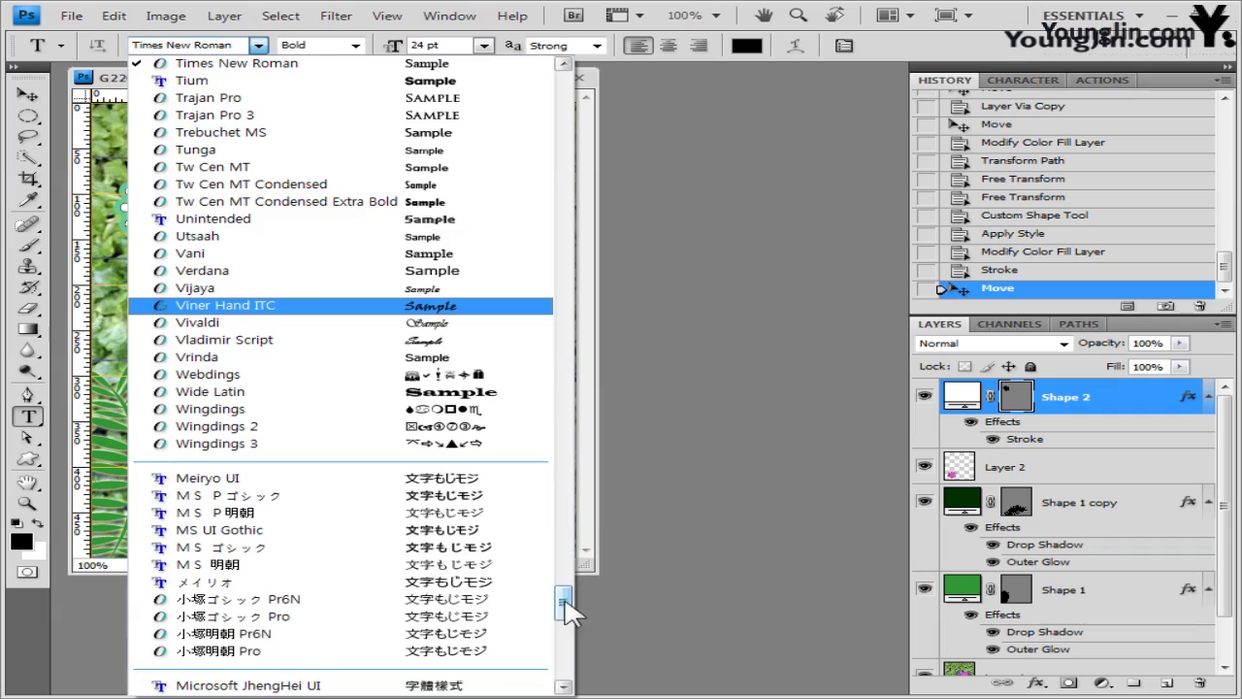
{"action": "left_click_drag", "start_coordinate": [563, 599], "coordinate": [561, 333]}
{"action": "left_click", "coordinate": [242, 323]}
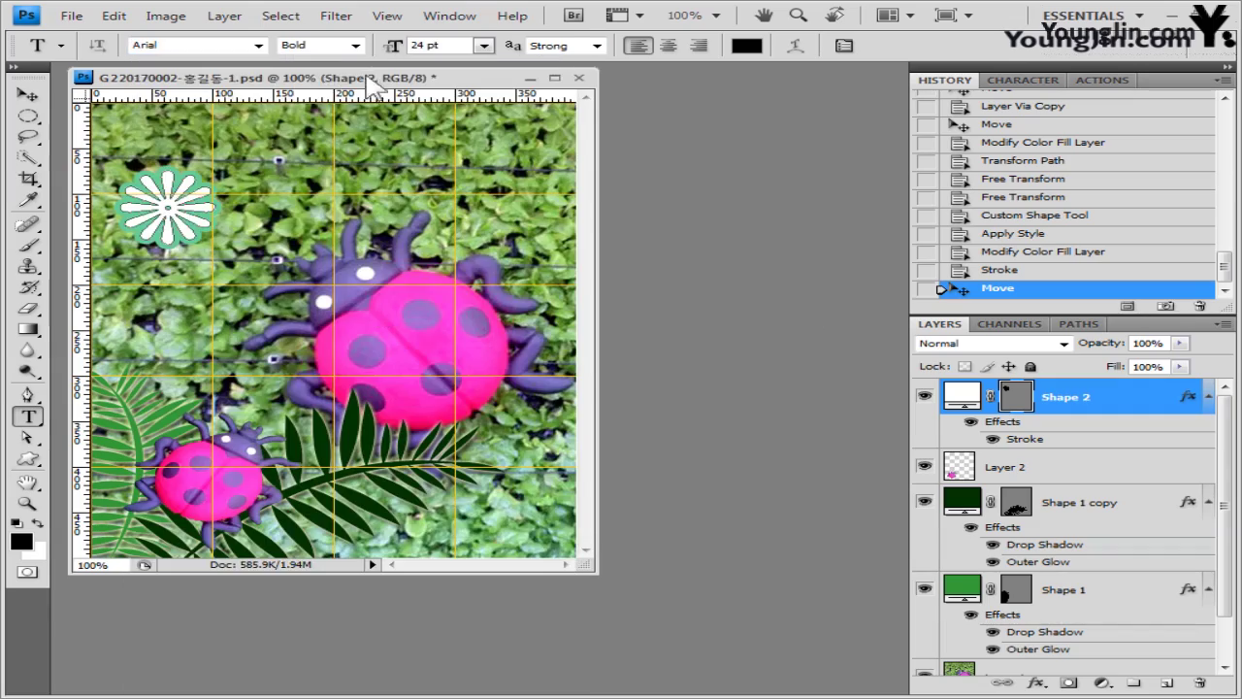
{"action": "left_click", "coordinate": [357, 46]}
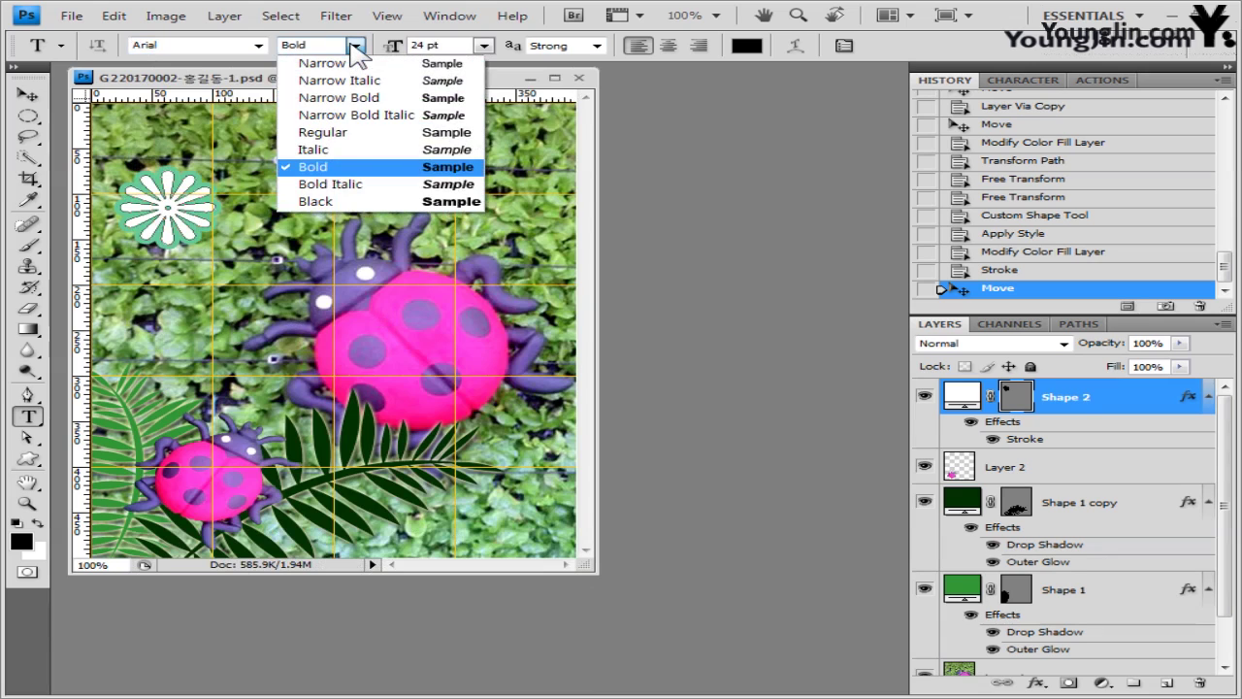
{"action": "left_click", "coordinate": [352, 49]}
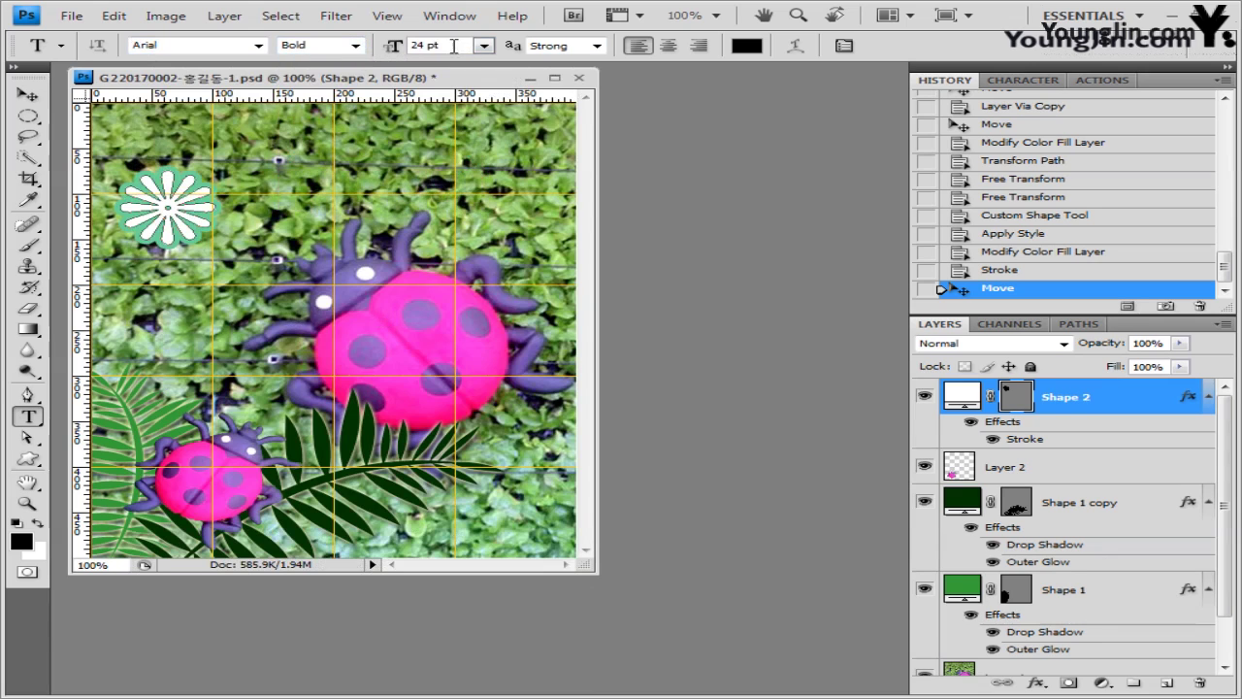
{"action": "type", "text": "50"}
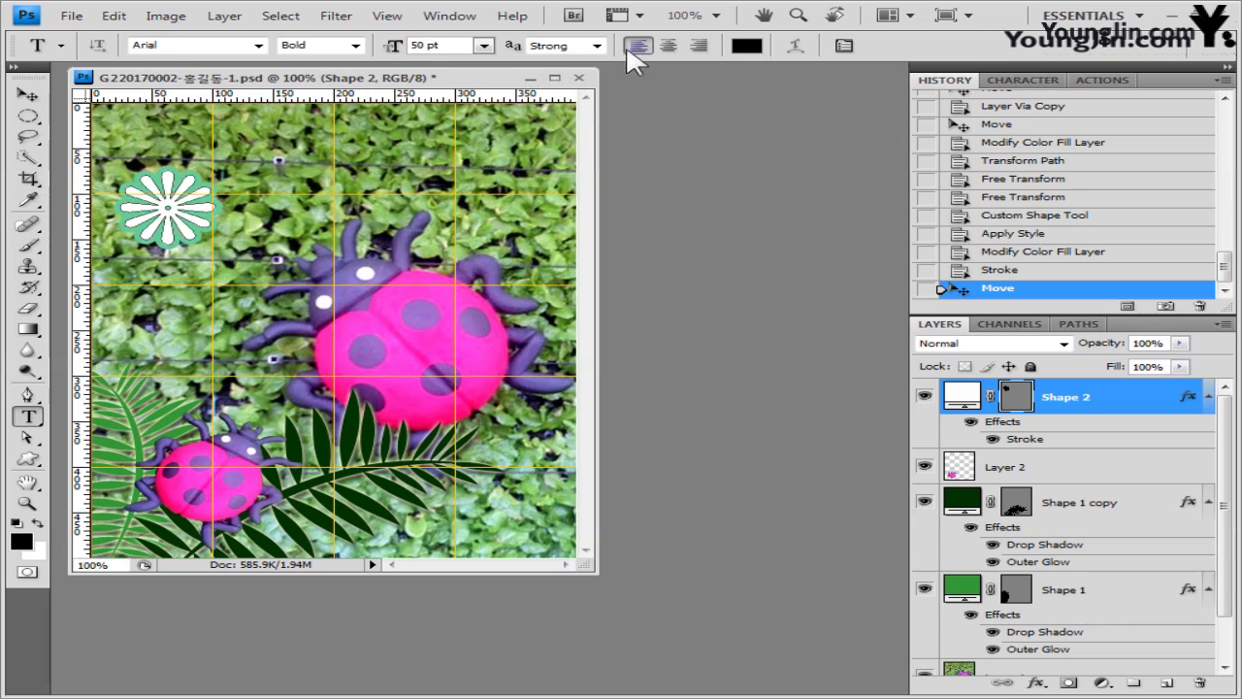
- Switch text anti-aliasing to Crisp and start a text layer near the image top
{"action": "left_click", "coordinate": [595, 46]}
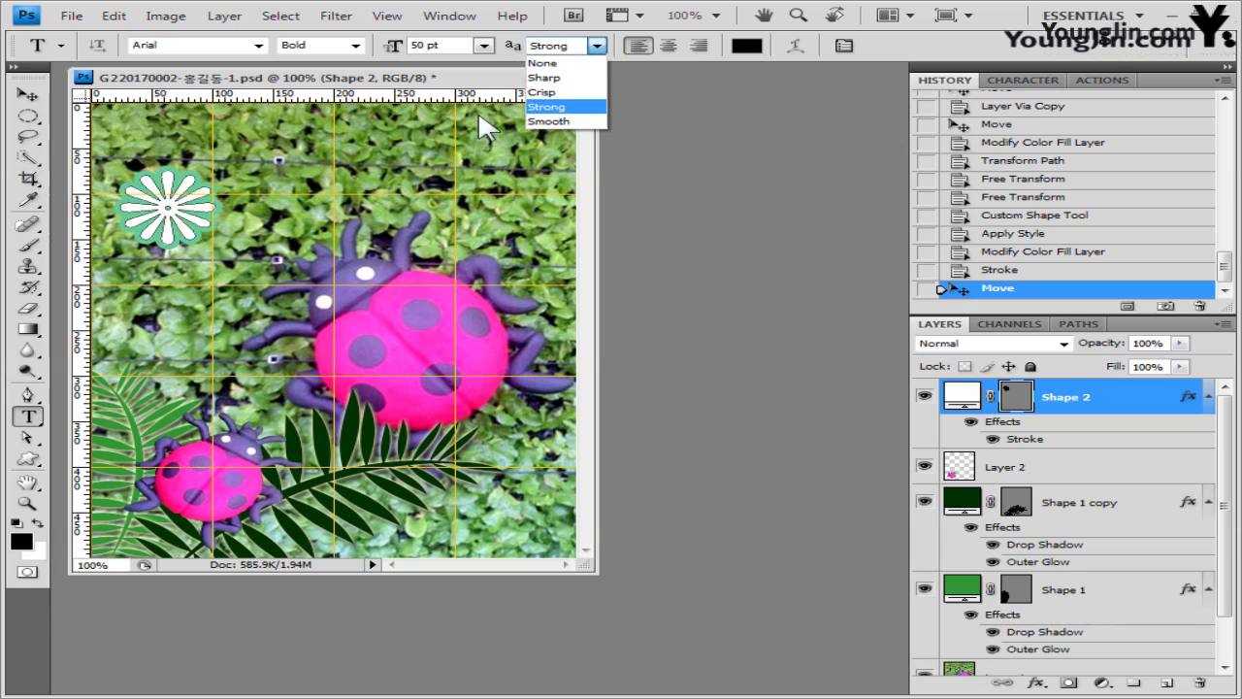
{"action": "left_click", "coordinate": [552, 93]}
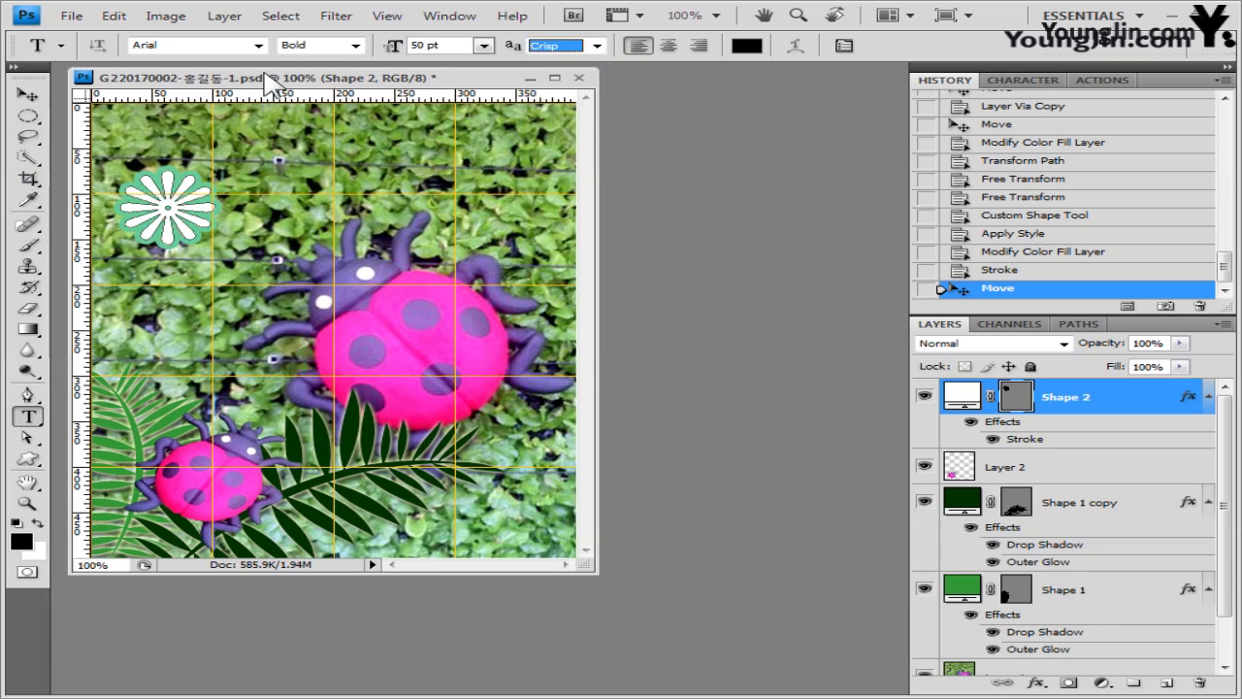
{"action": "left_click", "coordinate": [344, 170]}
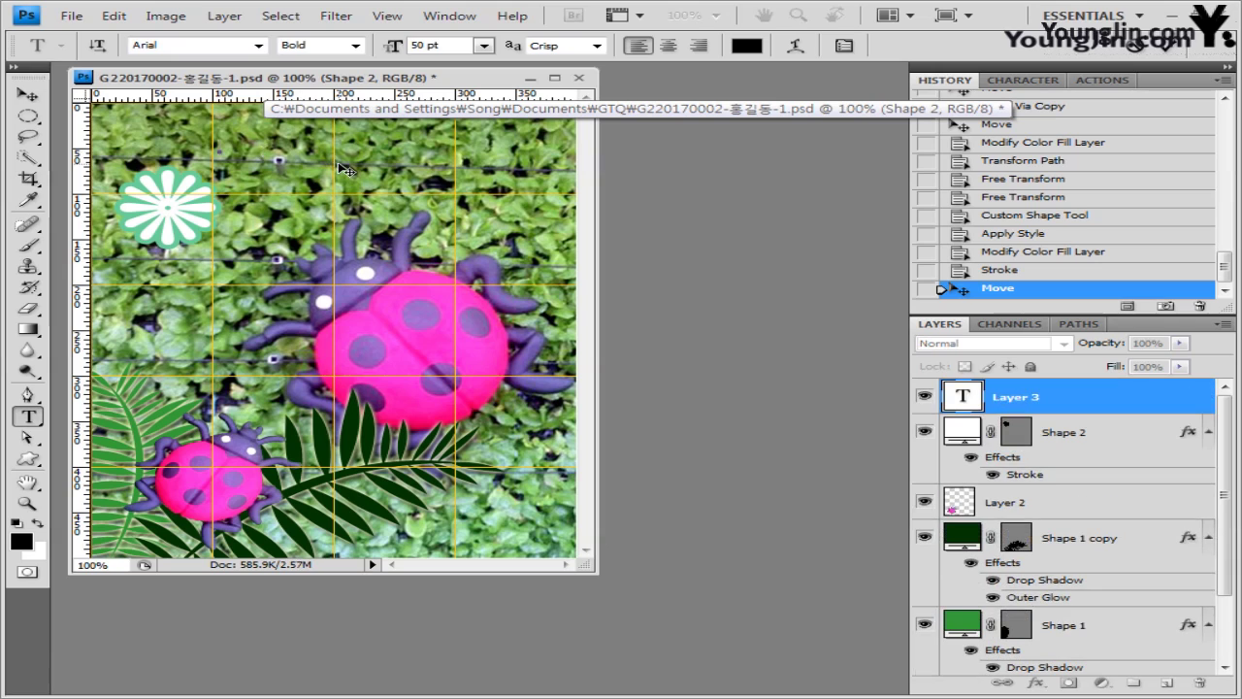
- Type and commit the title 'Ladybugs', then bring up the layer effects menu
{"action": "type", "text": "Ladybugs"}
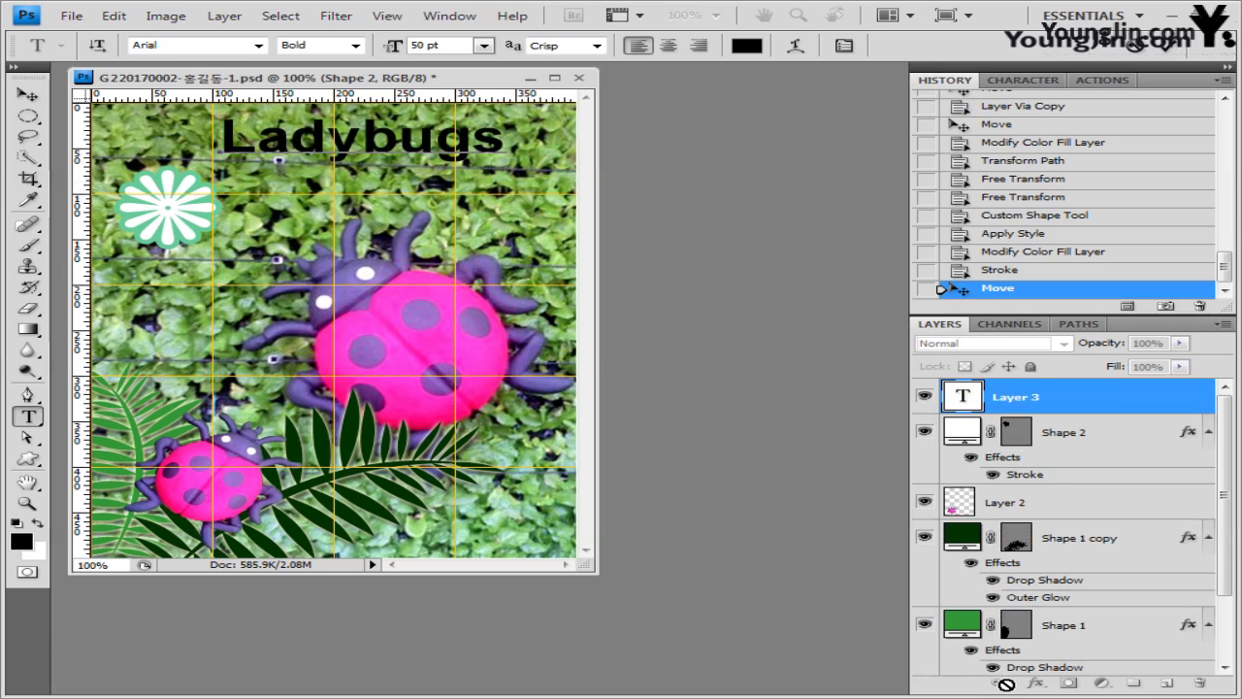
{"action": "left_click", "coordinate": [1035, 682]}
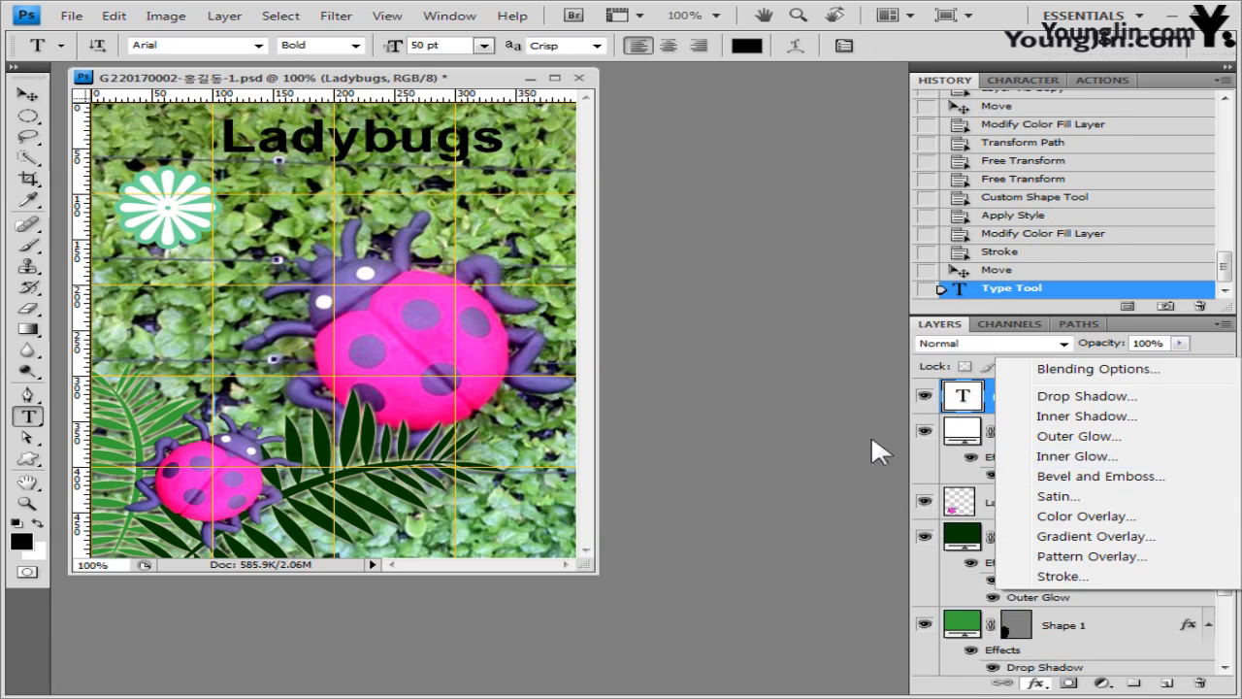
{"action": "left_click", "coordinate": [1035, 682]}
{"action": "left_click", "coordinate": [1036, 683]}
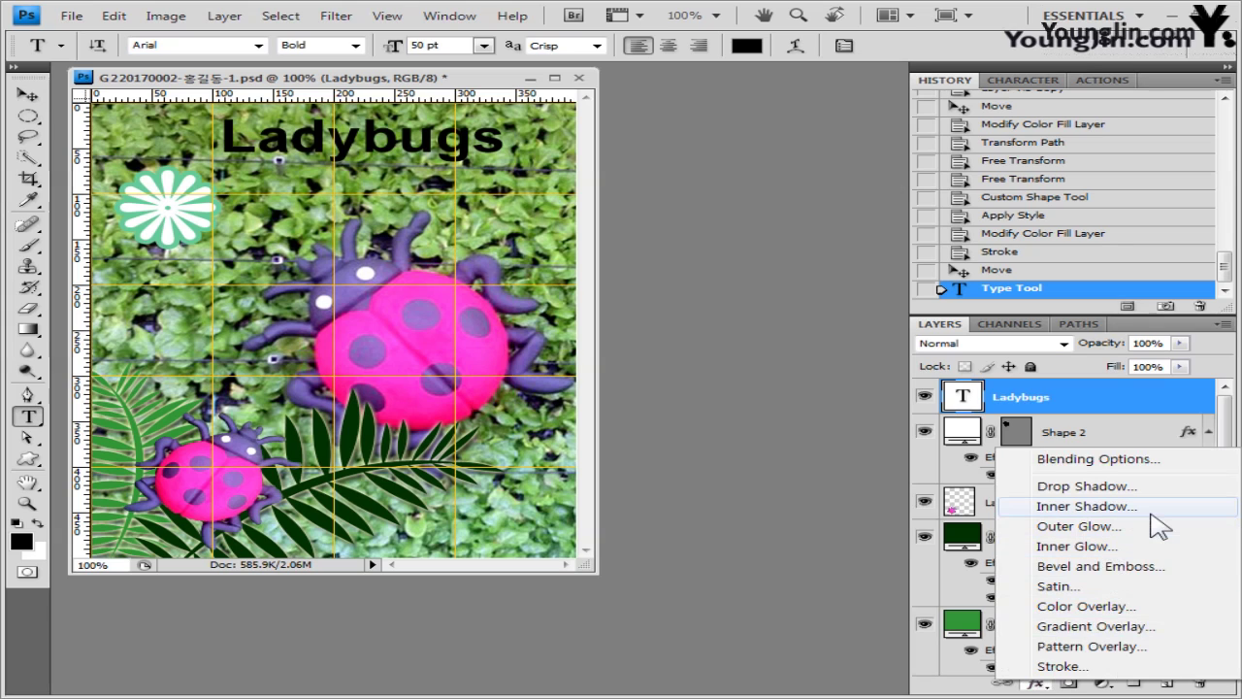
- Add a Gradient Overlay with a white left stop and an orange ff9966 right stop
{"action": "left_click", "coordinate": [1126, 628]}
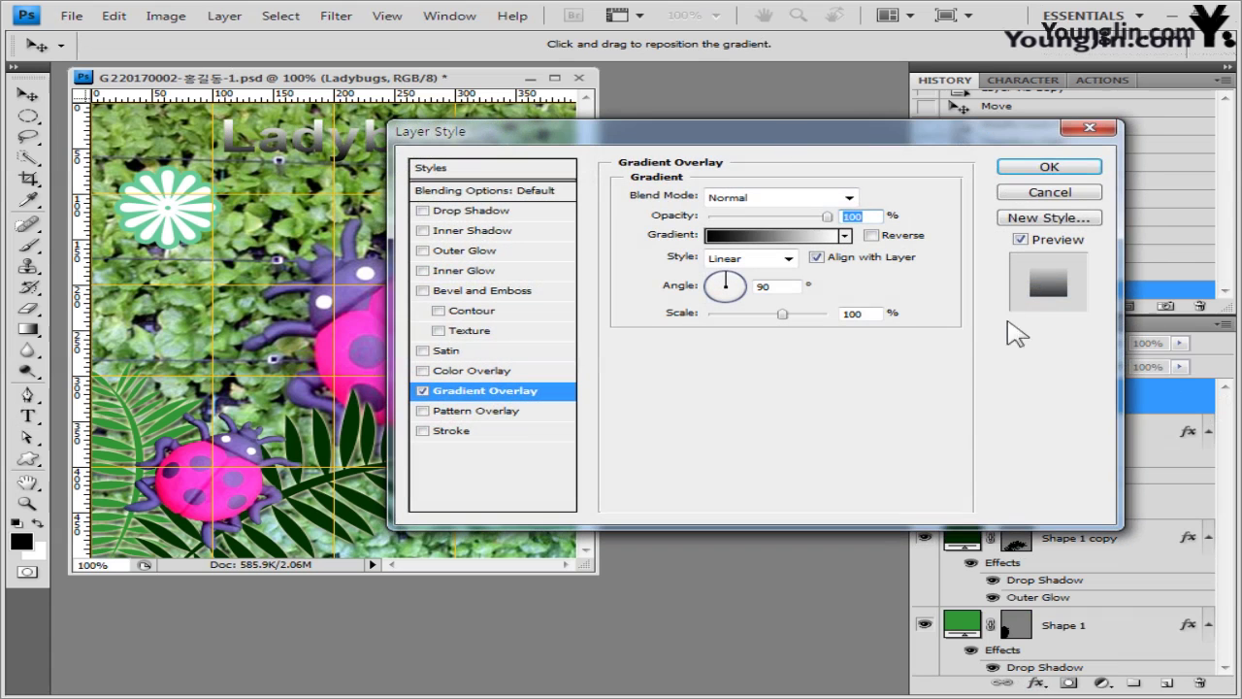
{"action": "left_click", "coordinate": [781, 237]}
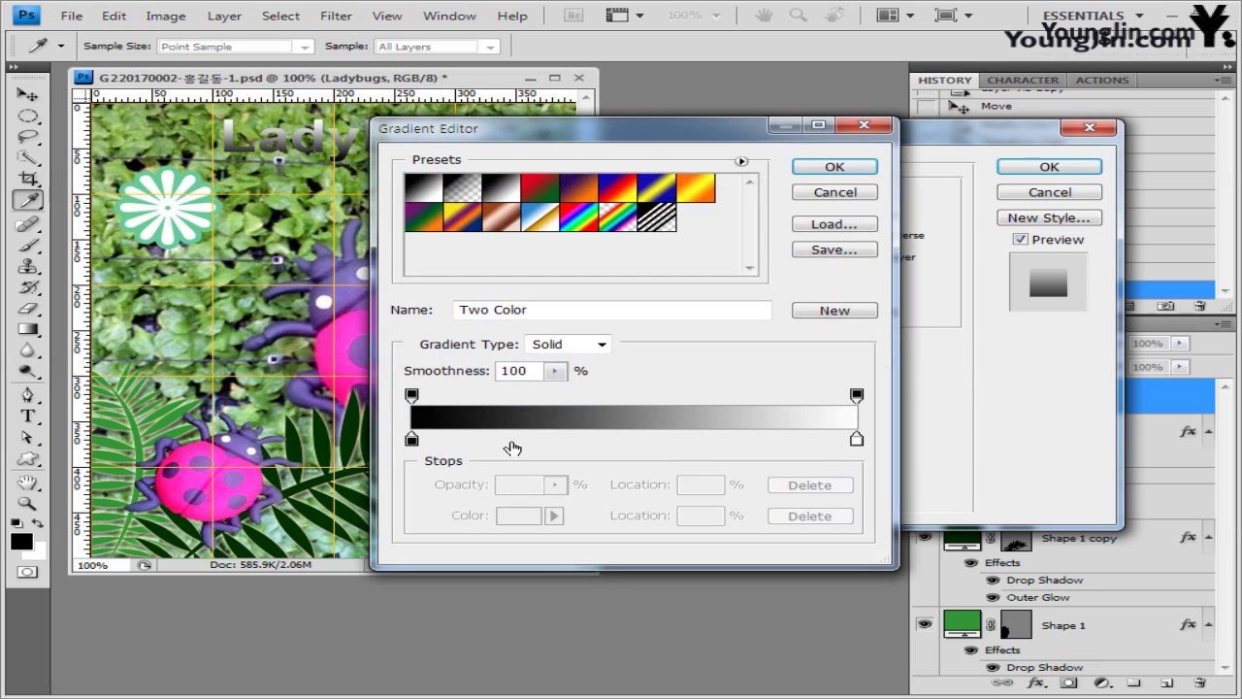
{"action": "double_click", "coordinate": [411, 438]}
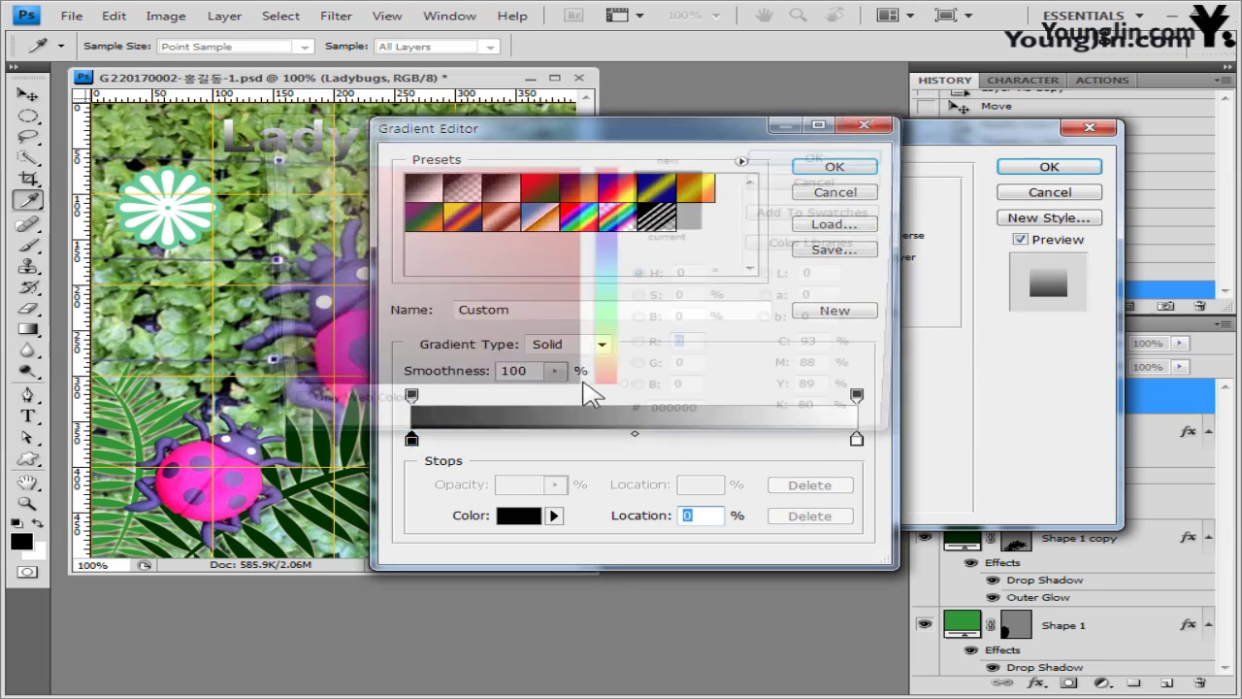
{"action": "left_click", "coordinate": [272, 167]}
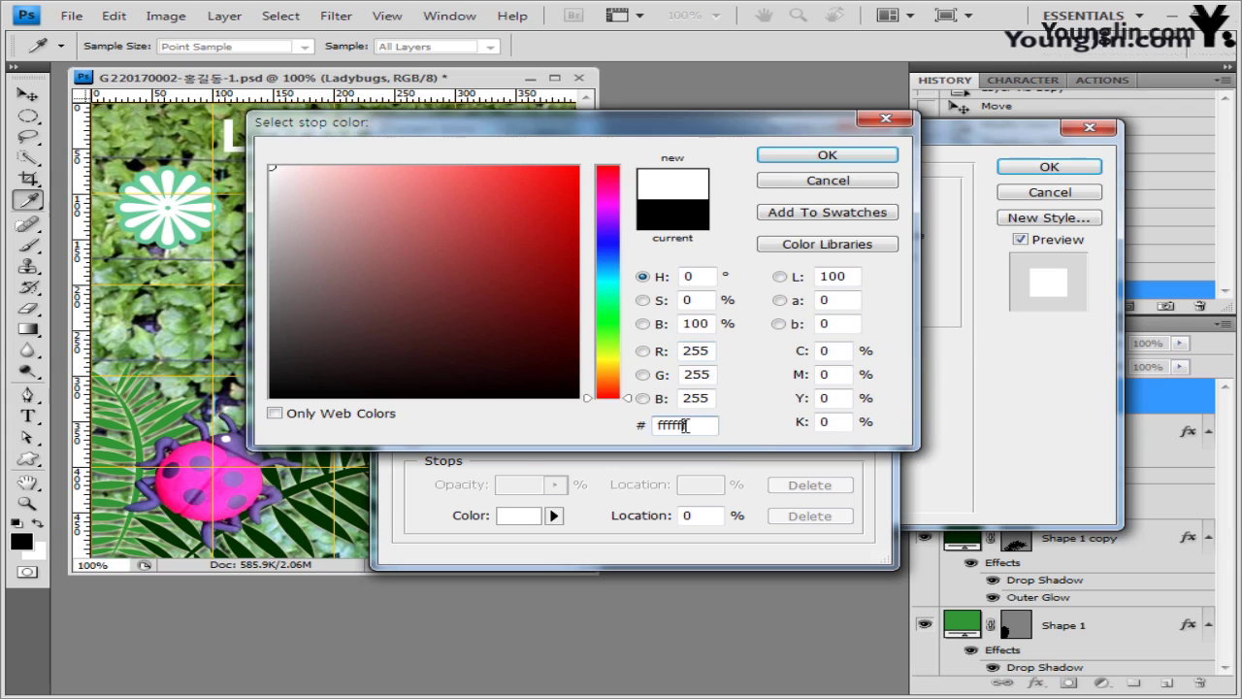
{"action": "left_click", "coordinate": [832, 157]}
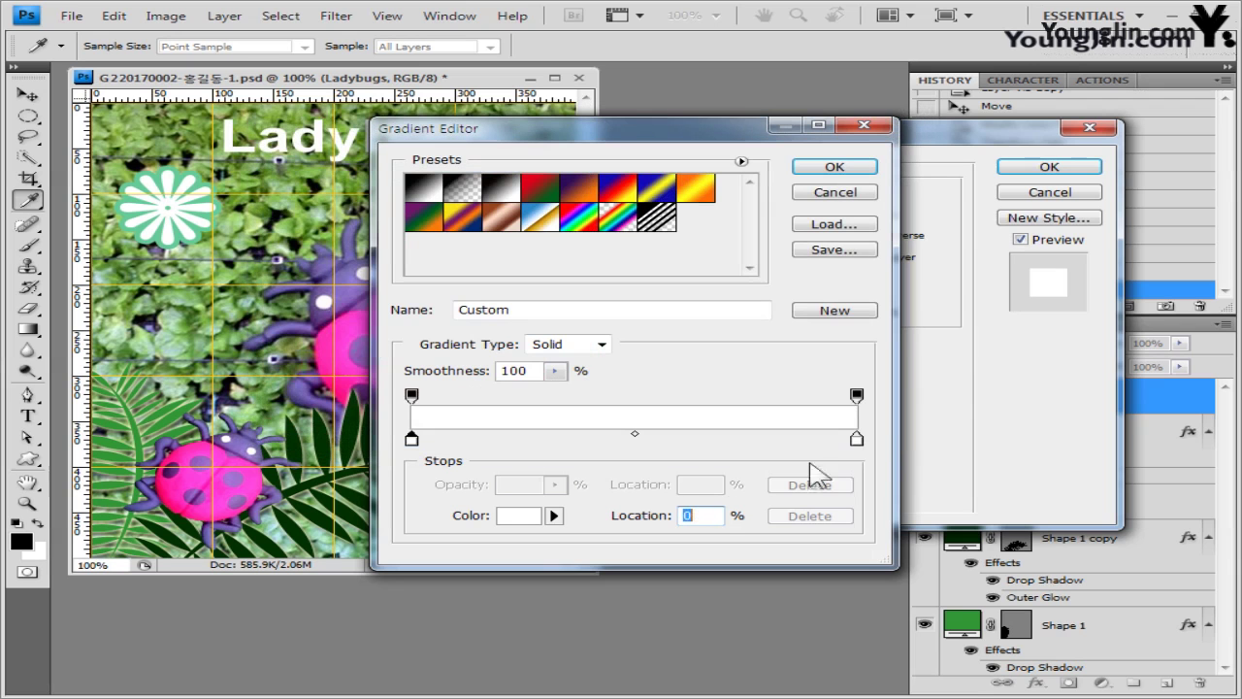
{"action": "left_click", "coordinate": [855, 439]}
{"action": "double_click", "coordinate": [854, 440]}
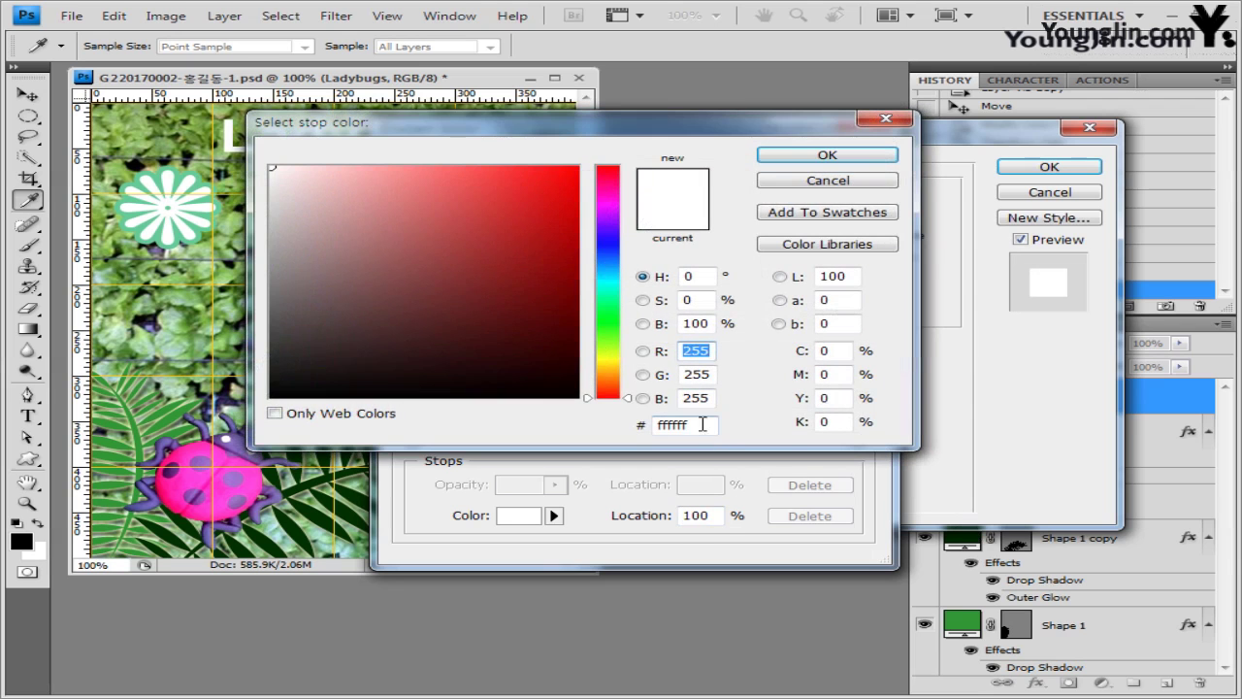
{"action": "double_click", "coordinate": [703, 424]}
{"action": "type", "text": "ff9966"}
{"action": "left_click", "coordinate": [827, 155]}
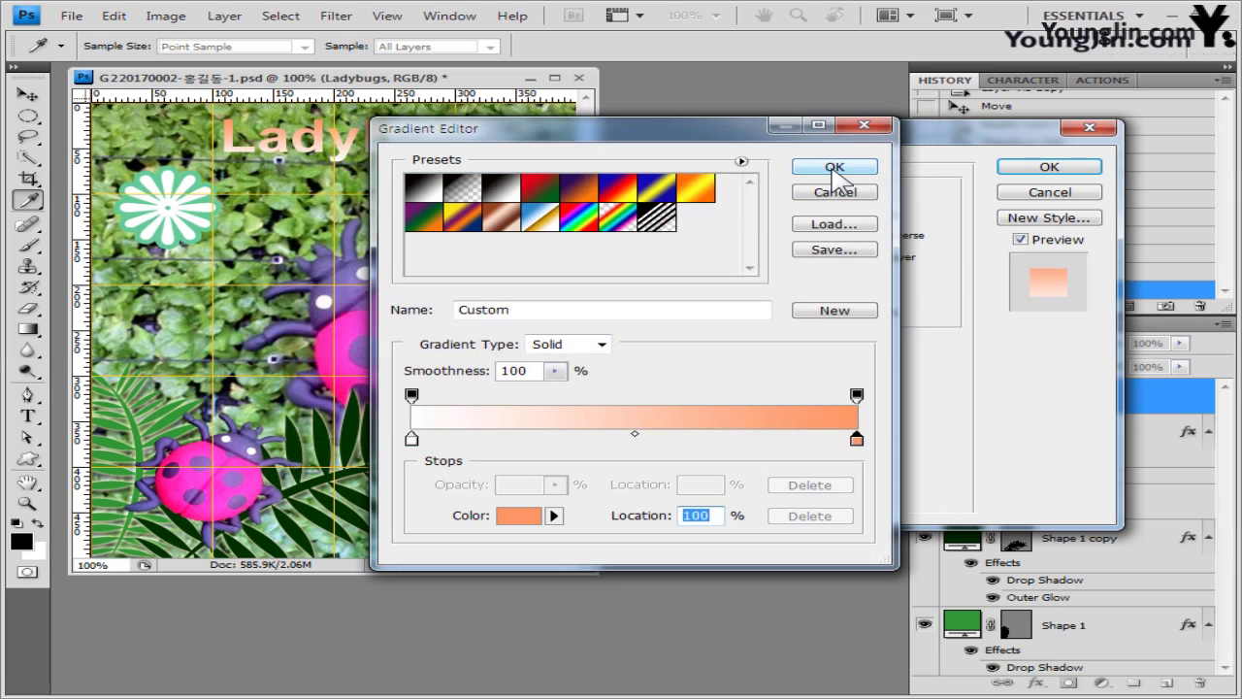
{"action": "left_click", "coordinate": [835, 169]}
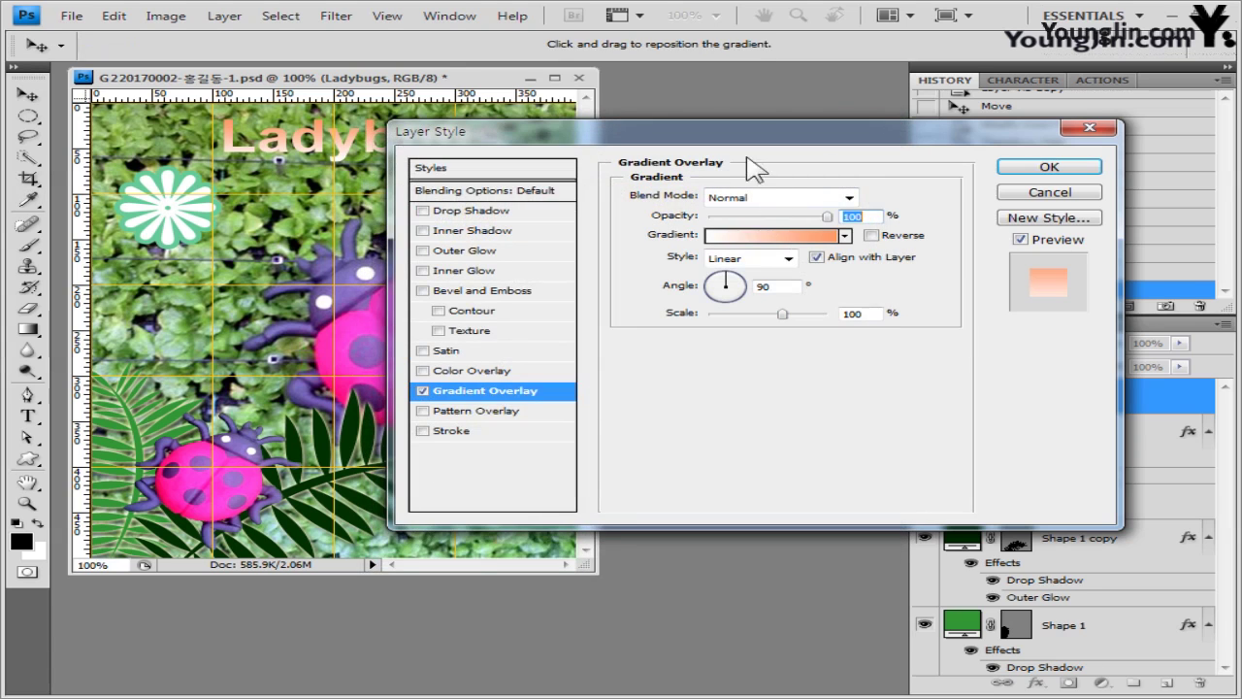
{"action": "left_click_drag", "start_coordinate": [742, 138], "coordinate": [787, 191]}
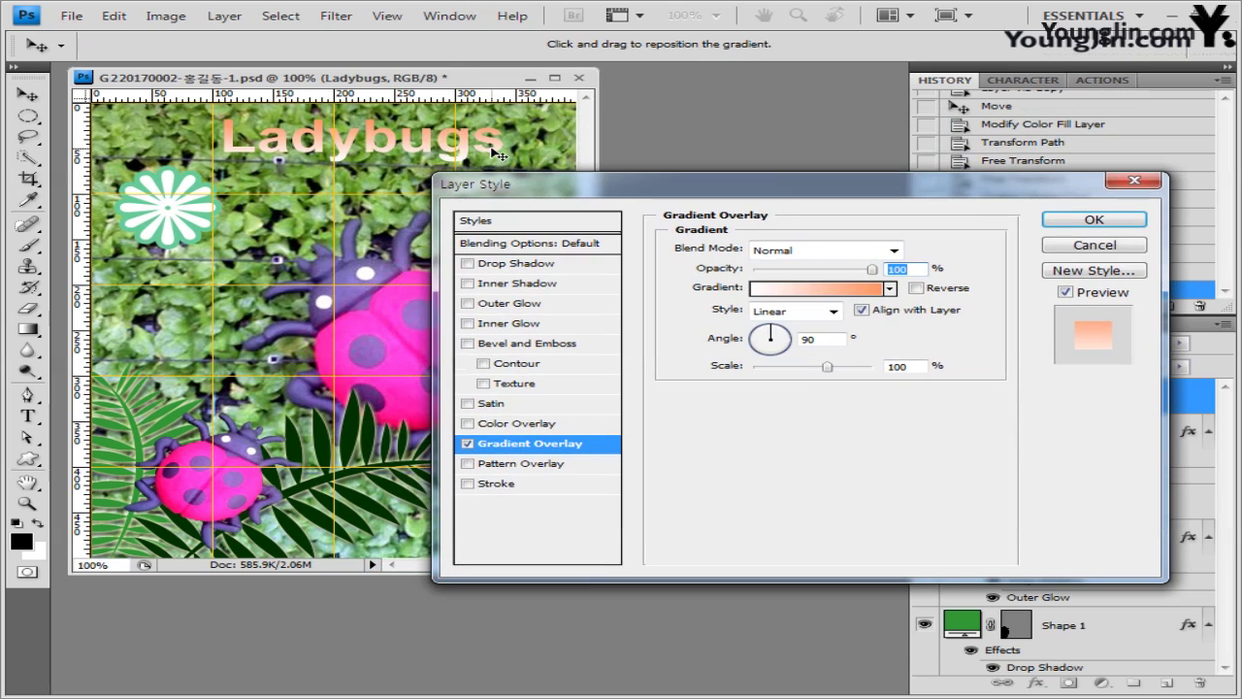
- Add a 3 px dark magenta 660033 Stroke to the title and apply the layer styles
{"action": "left_click", "coordinate": [498, 484]}
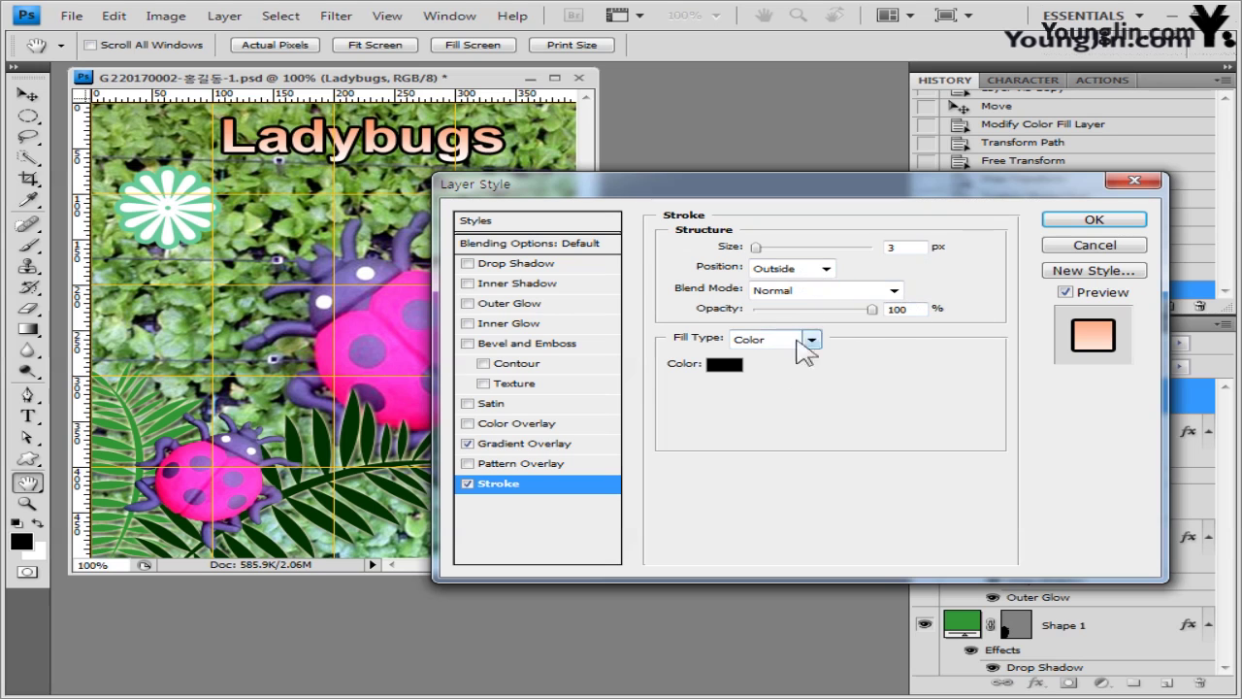
{"action": "left_click", "coordinate": [723, 365]}
{"action": "left_click", "coordinate": [714, 425]}
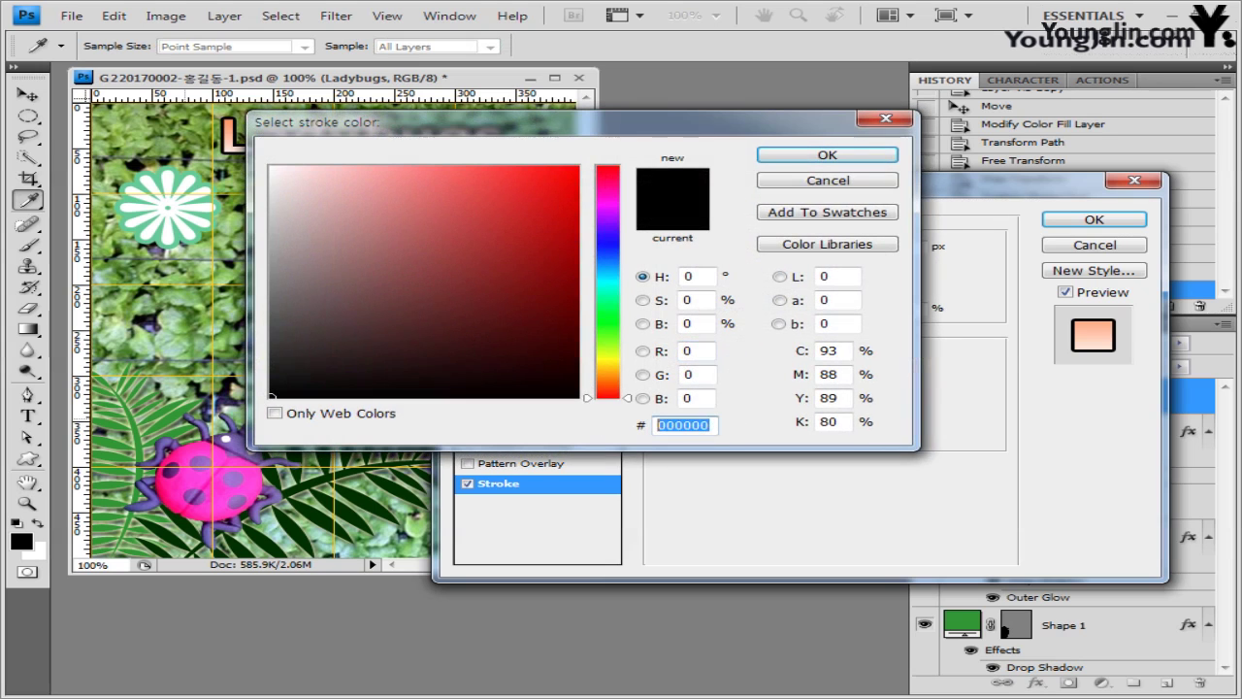
{"action": "type", "text": "660033"}
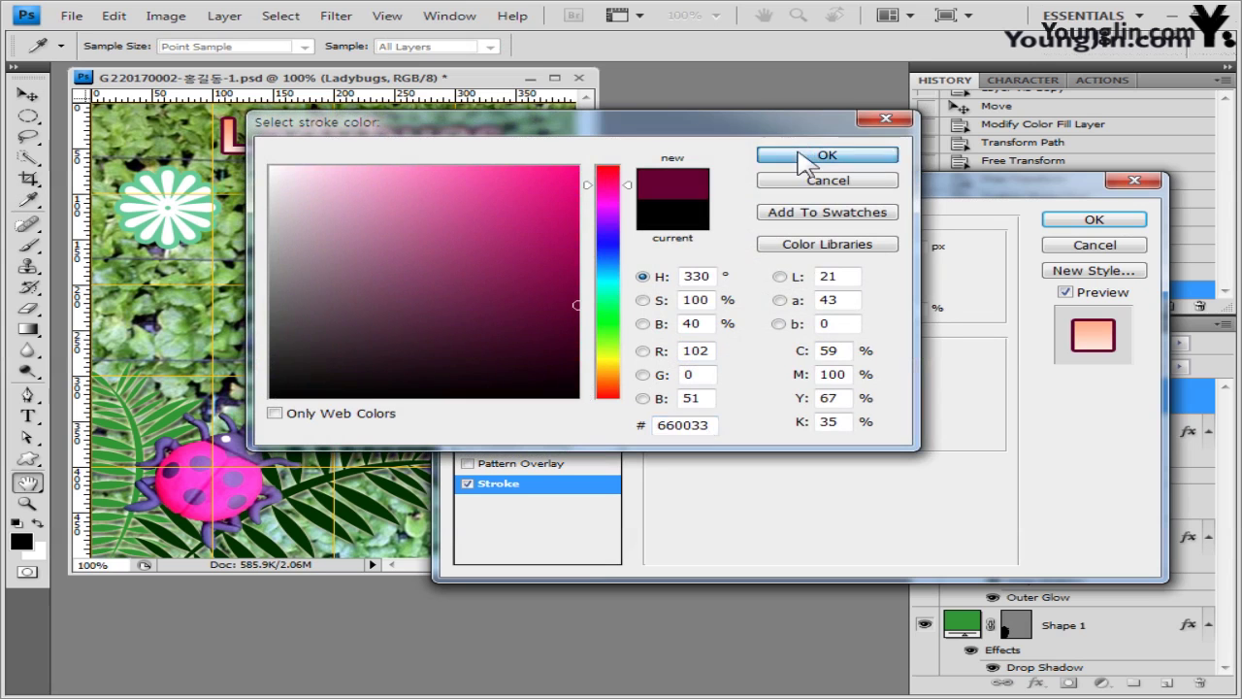
{"action": "left_click", "coordinate": [805, 156]}
{"action": "left_click", "coordinate": [1083, 223]}
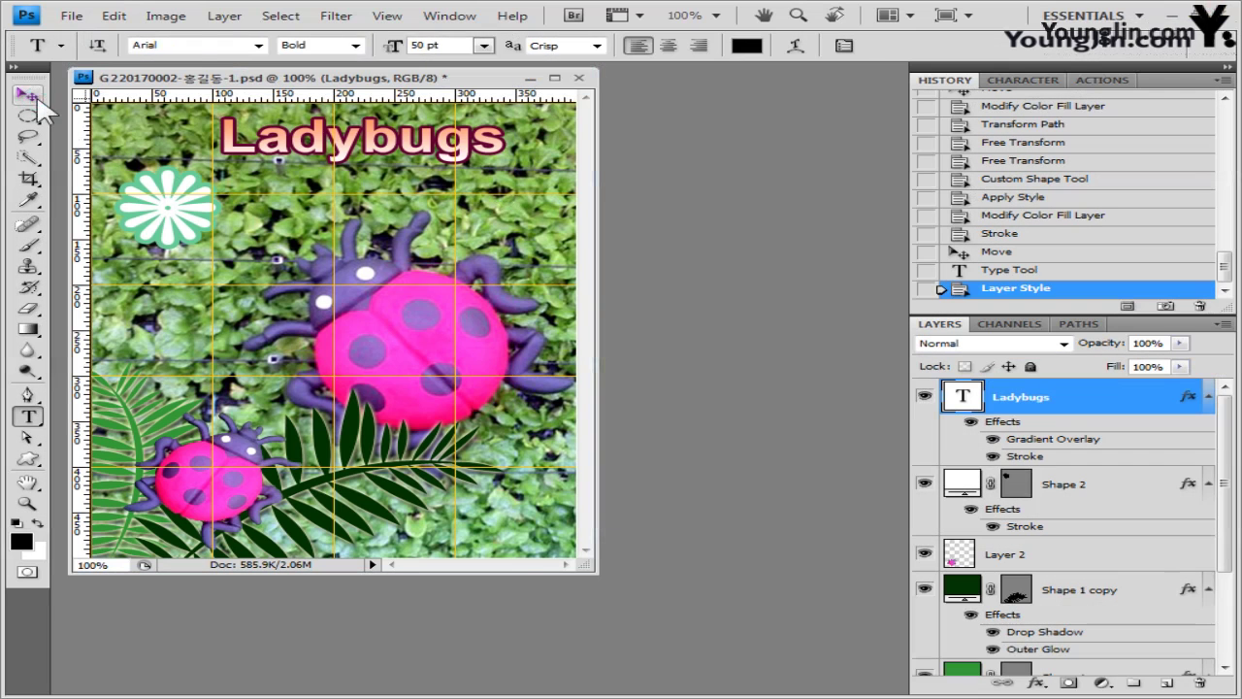
{"action": "left_click", "coordinate": [27, 94]}
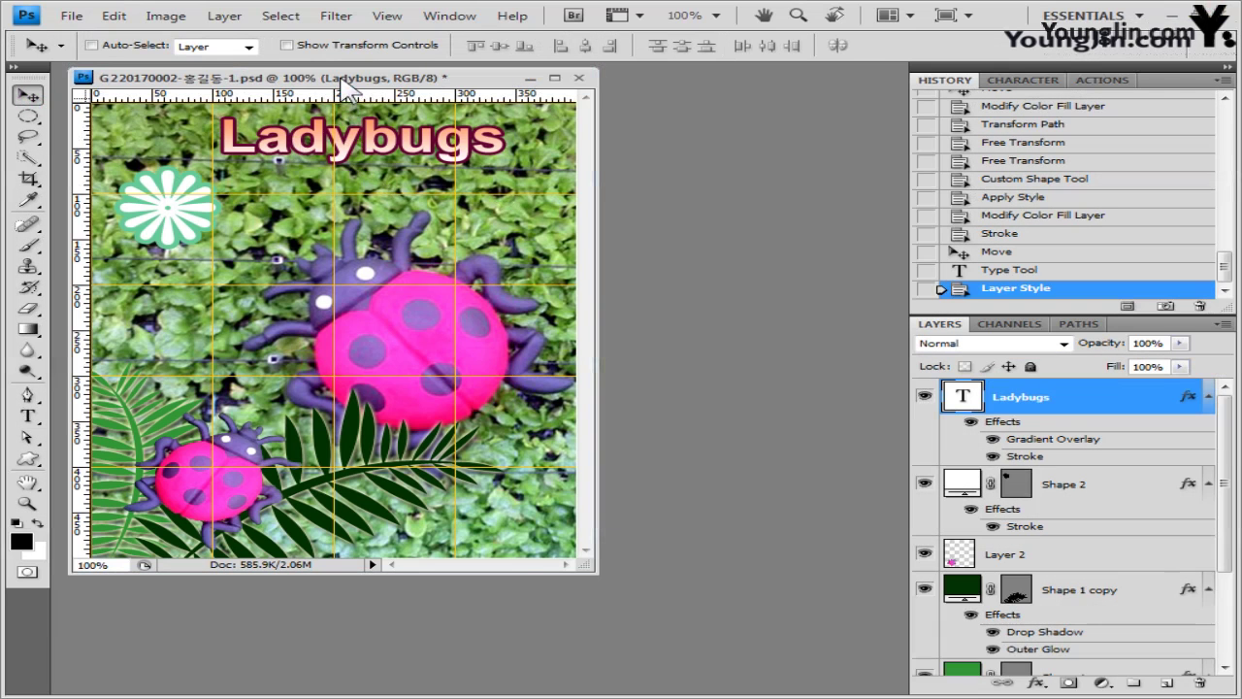
- Shift the title slightly left and down, then save a new PSD ending in -1임시.psd
{"action": "left_click_drag", "start_coordinate": [390, 138], "coordinate": [370, 193]}
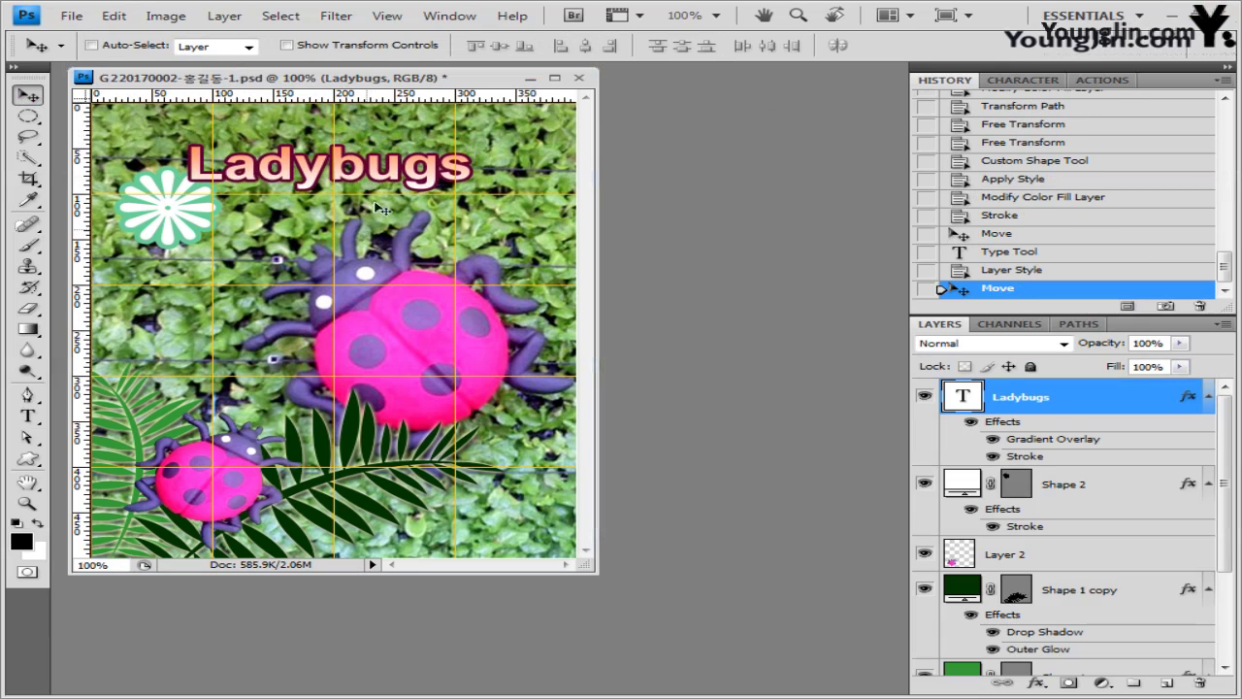
{"action": "left_click", "coordinate": [72, 15]}
{"action": "key", "text": "Escape"}
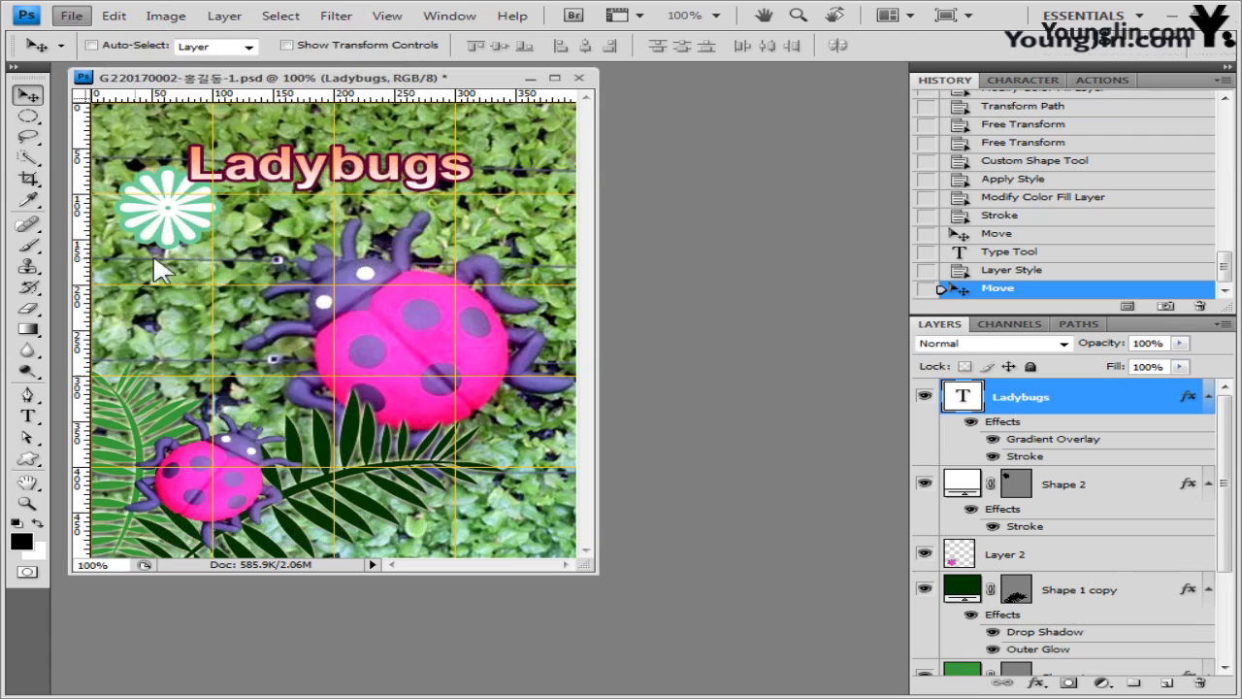
{"action": "key", "text": "ctrl+shift+s"}
{"action": "left_click", "coordinate": [447, 147]}
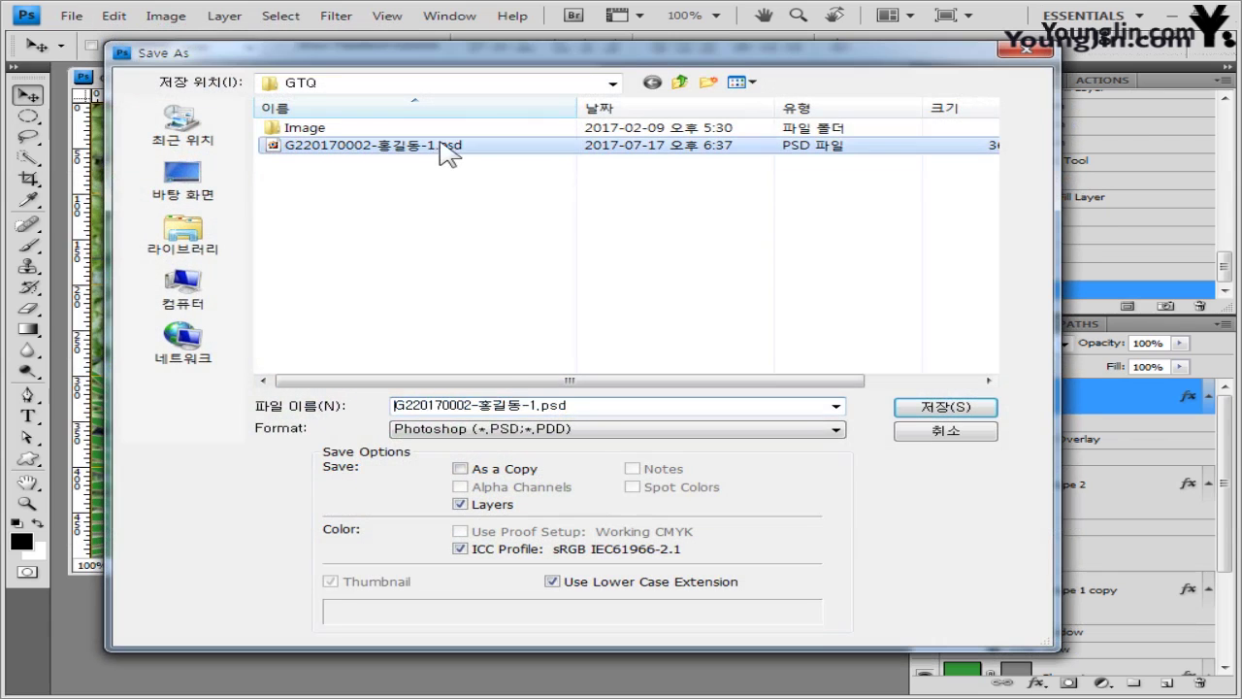
{"action": "left_click", "coordinate": [540, 406]}
{"action": "left_click", "coordinate": [540, 406]}
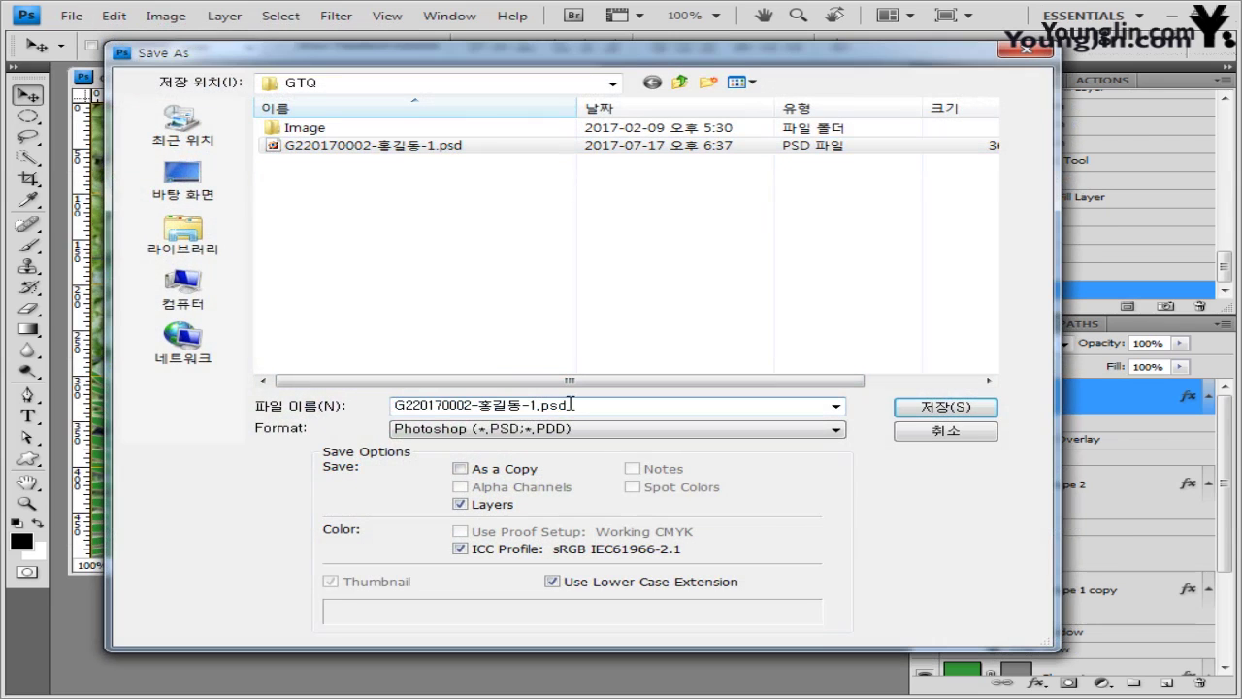
{"action": "left_click", "coordinate": [941, 406]}
{"action": "left_click", "coordinate": [891, 219]}
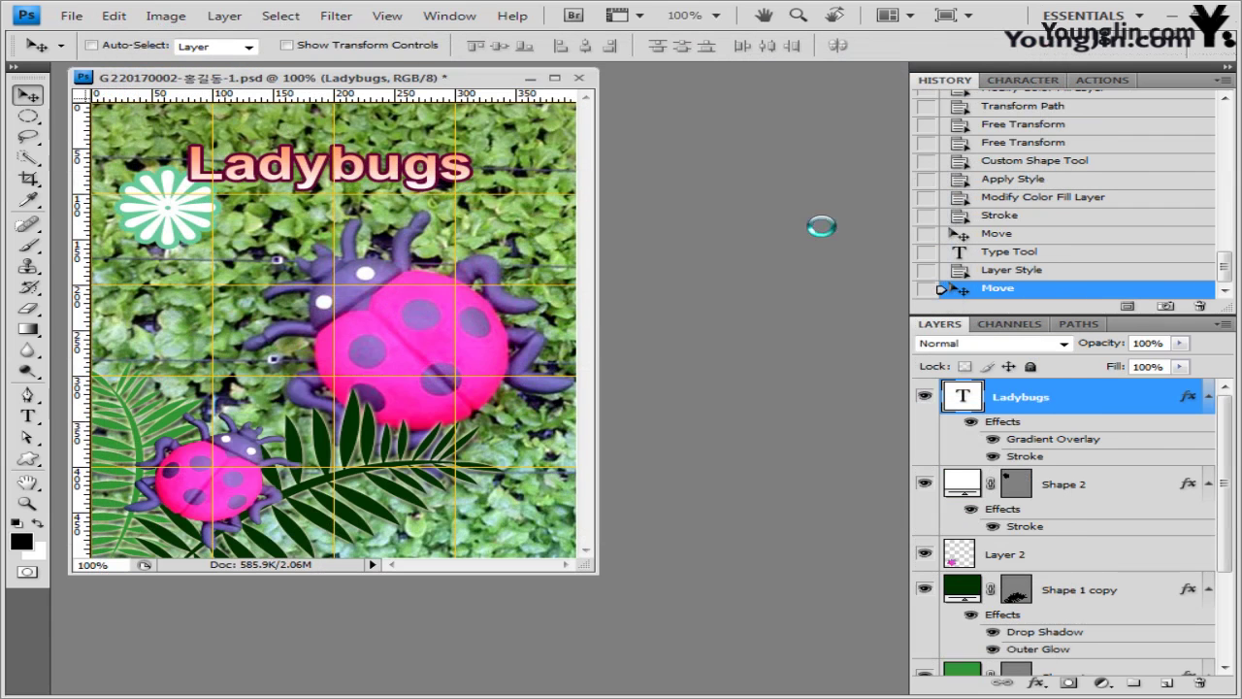
- Hide the grid over the canvas
{"action": "left_click", "coordinate": [386, 18]}
{"action": "mouse_move", "coordinate": [458, 288]}
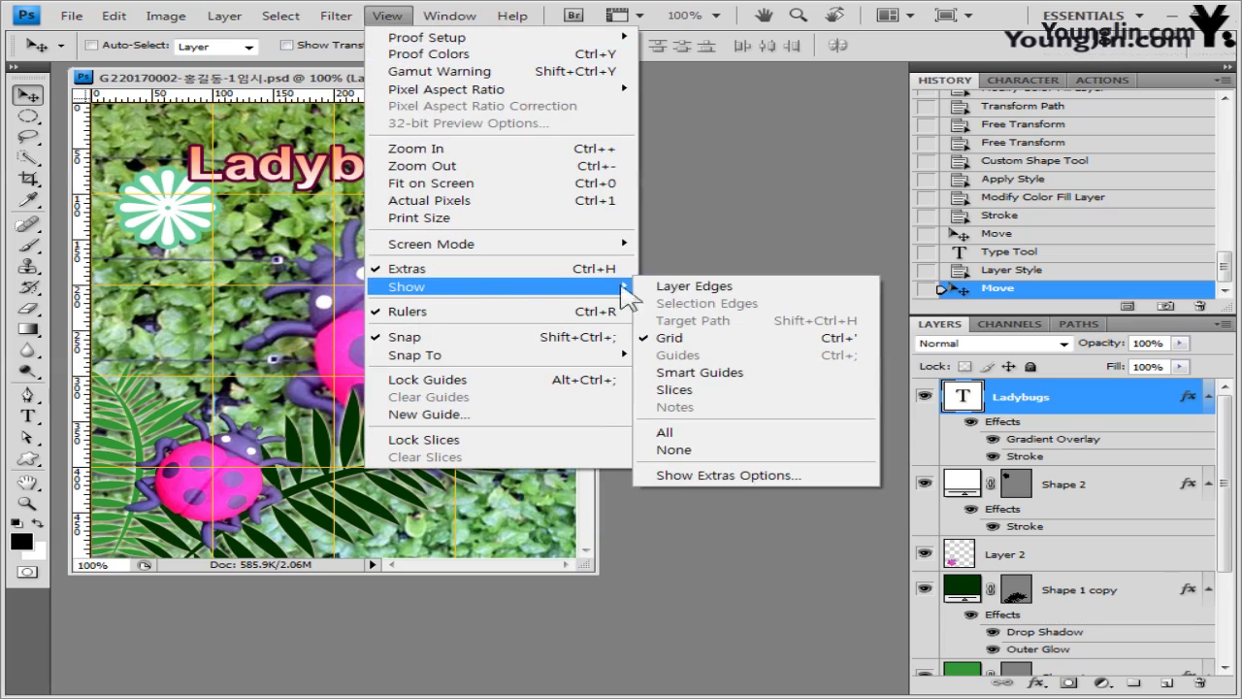
{"action": "left_click", "coordinate": [670, 337]}
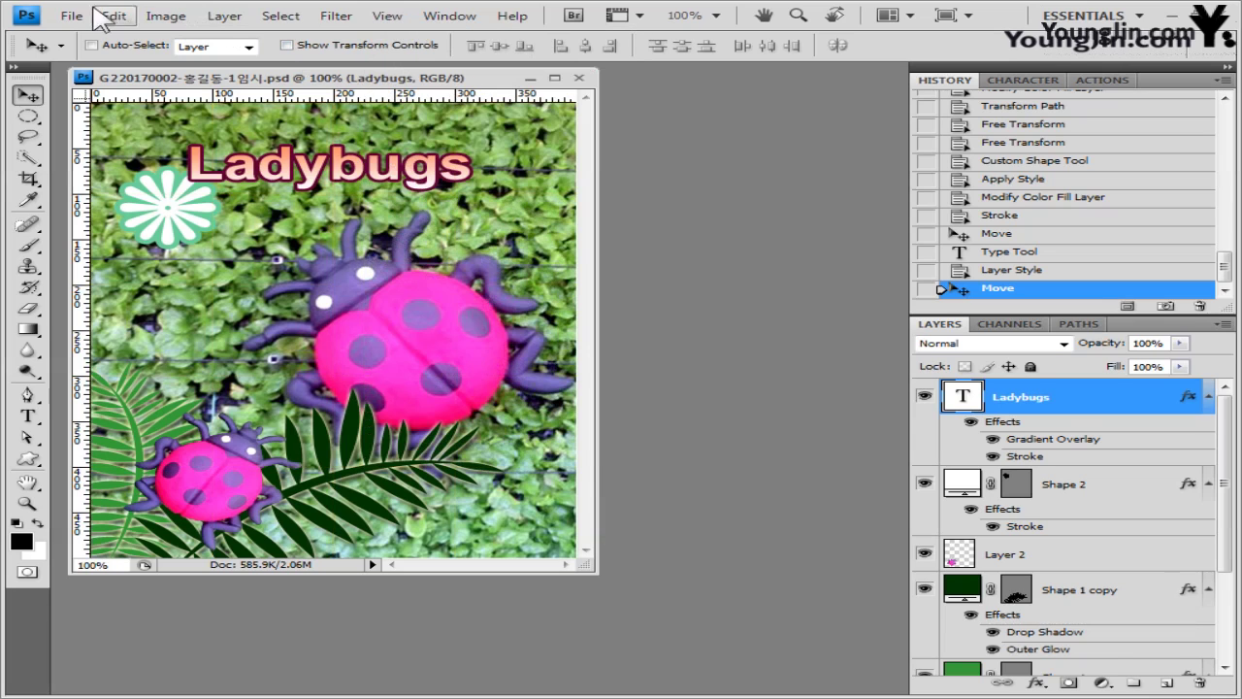
{"action": "left_click", "coordinate": [71, 17]}
- Save a JPEG copy at maximum quality 10, then open the Image Size dialog
{"action": "left_click", "coordinate": [107, 260]}
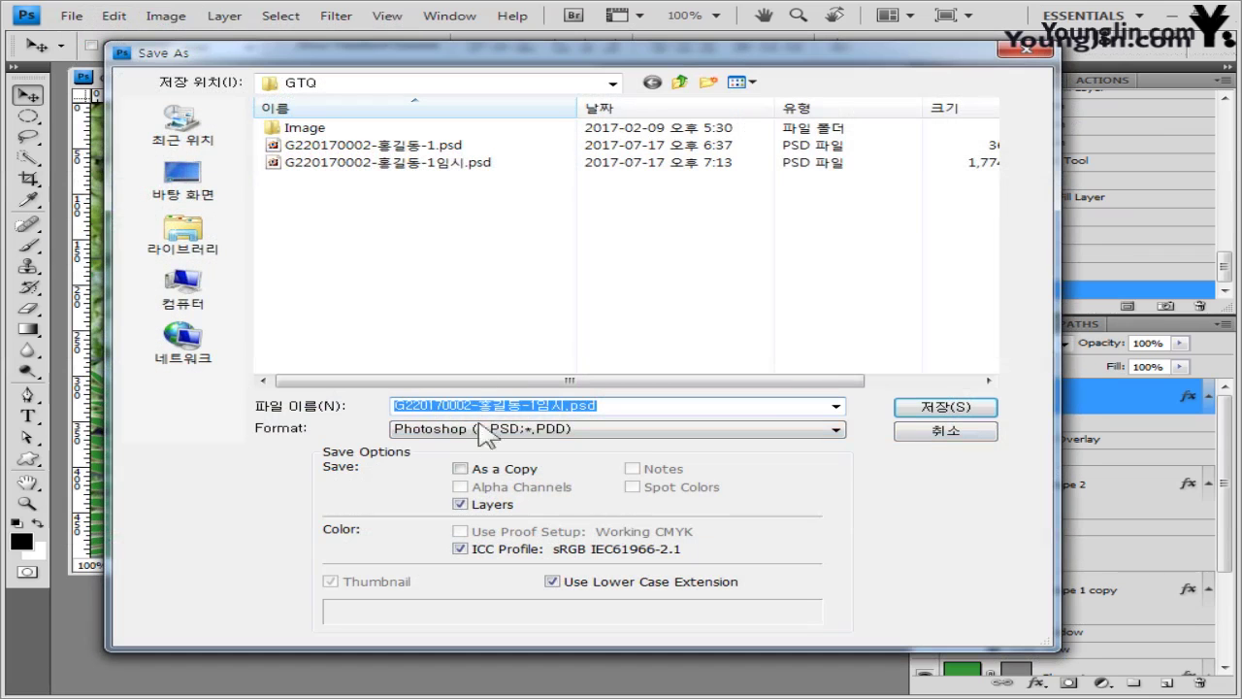
{"action": "left_click", "coordinate": [567, 406]}
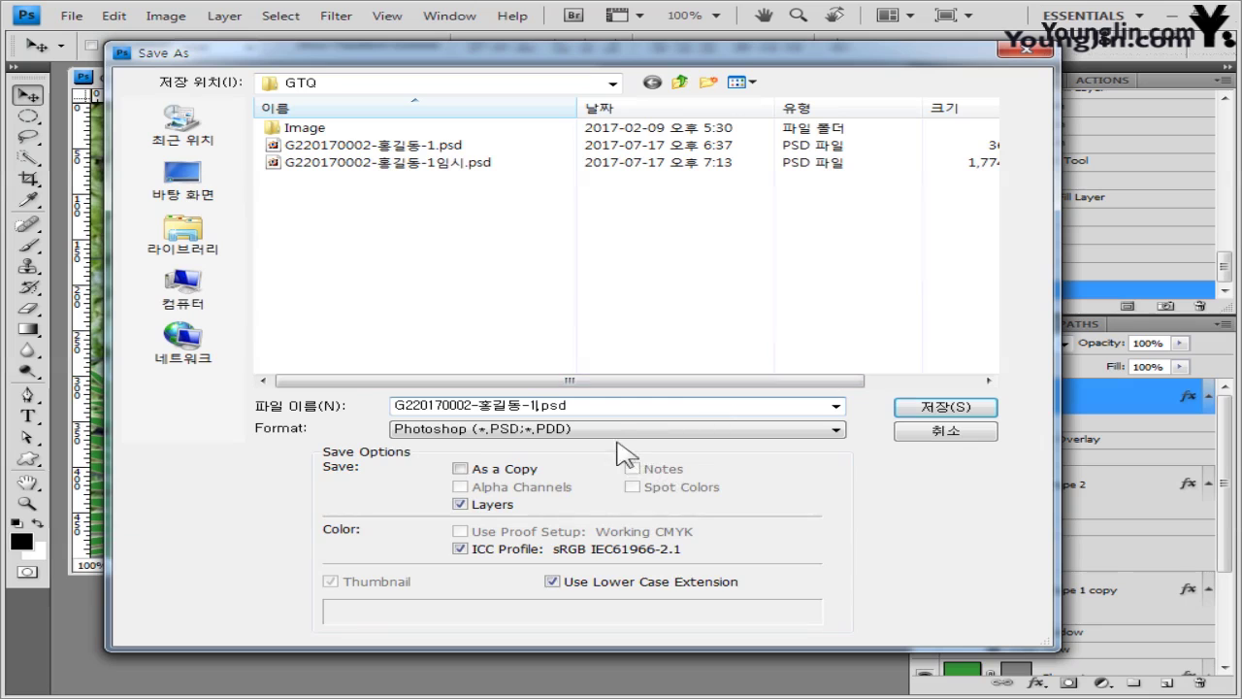
{"action": "left_click", "coordinate": [619, 429]}
{"action": "left_click", "coordinate": [578, 533]}
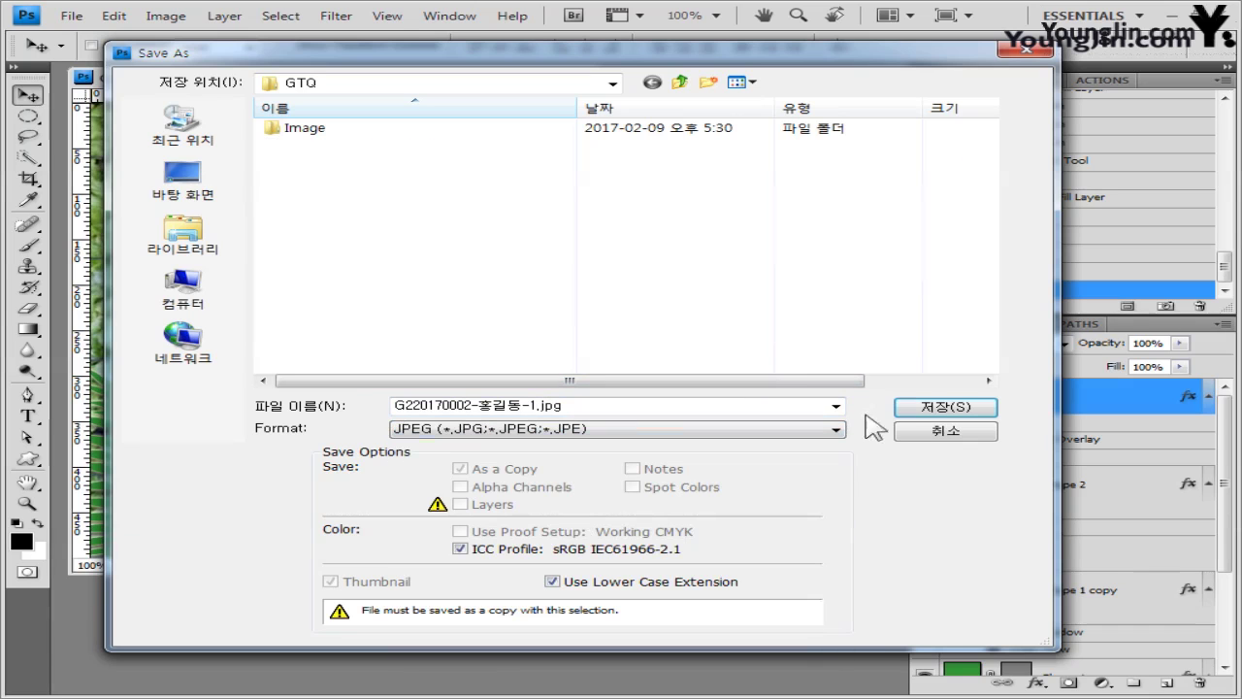
{"action": "left_click", "coordinate": [946, 407]}
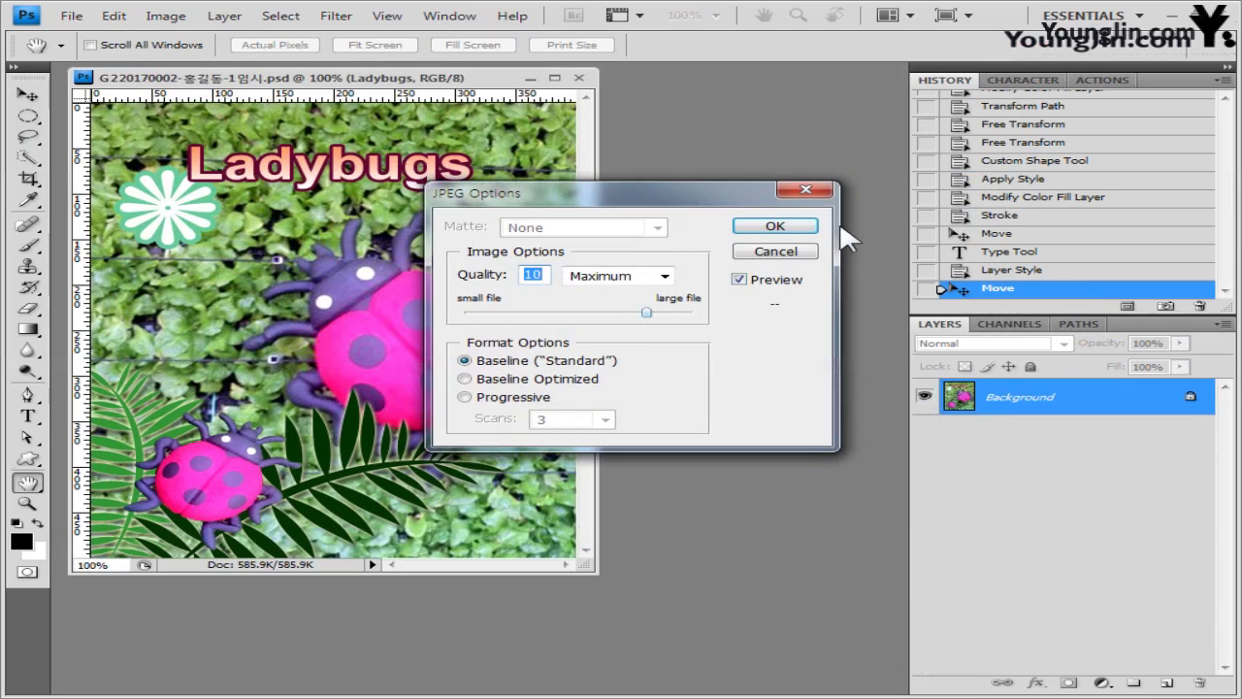
{"action": "left_click", "coordinate": [802, 230]}
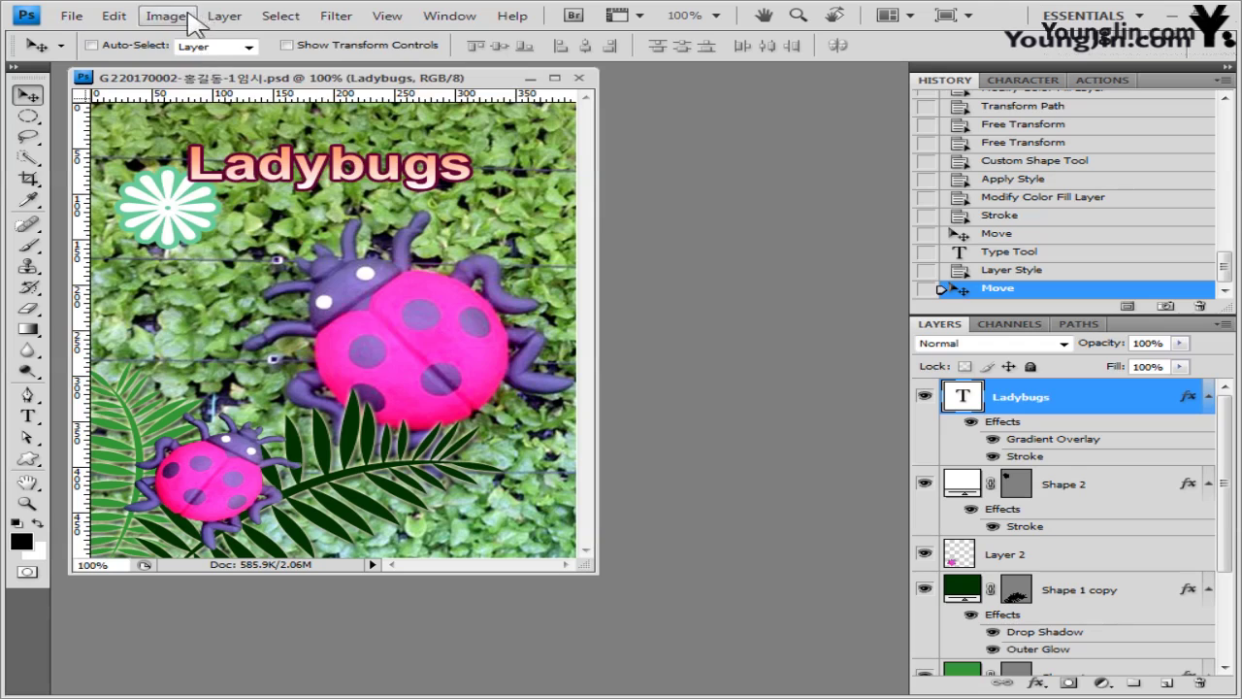
{"action": "left_click", "coordinate": [181, 18]}
{"action": "left_click", "coordinate": [200, 146]}
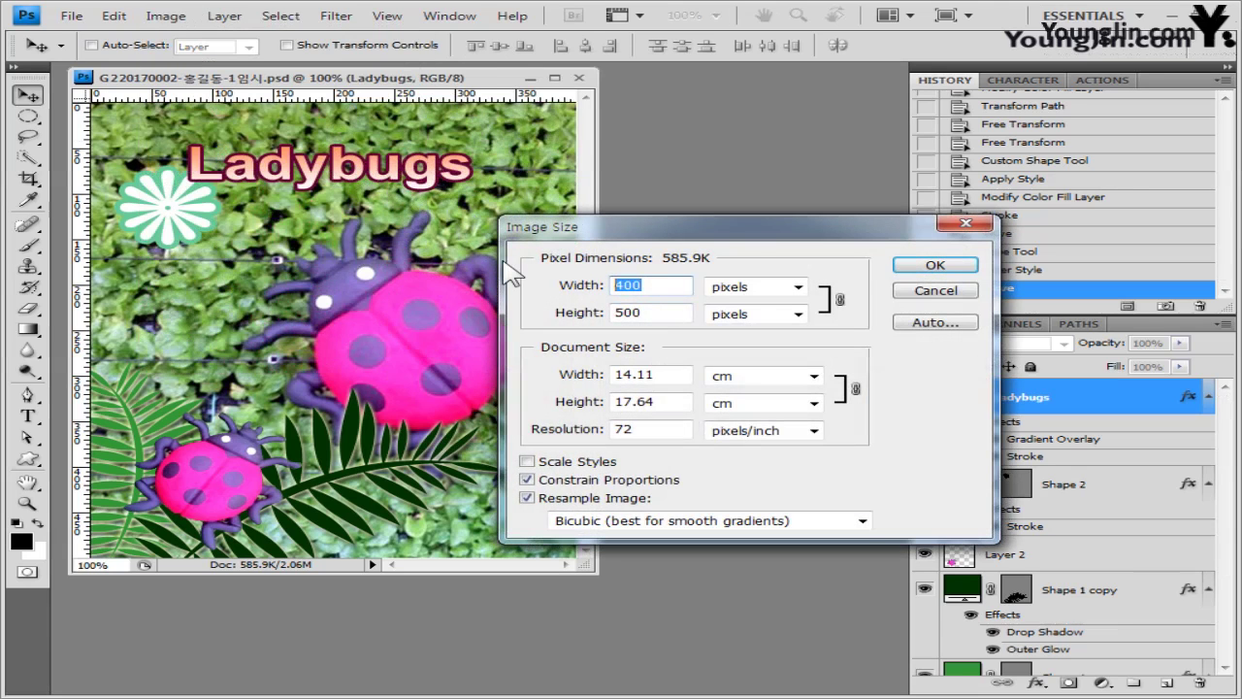
- Set the width to 40 px (40 × 50), overwrite the existing -1 PSD, and close the document
{"action": "type", "text": "40"}
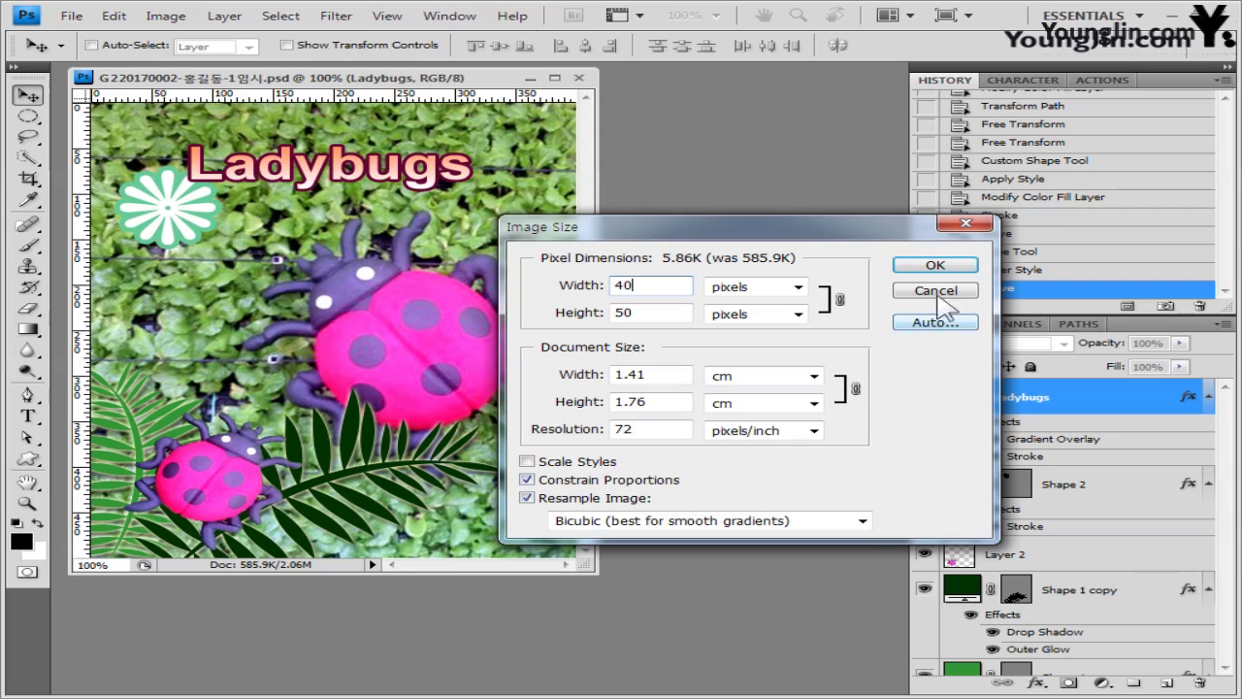
{"action": "left_click", "coordinate": [930, 266]}
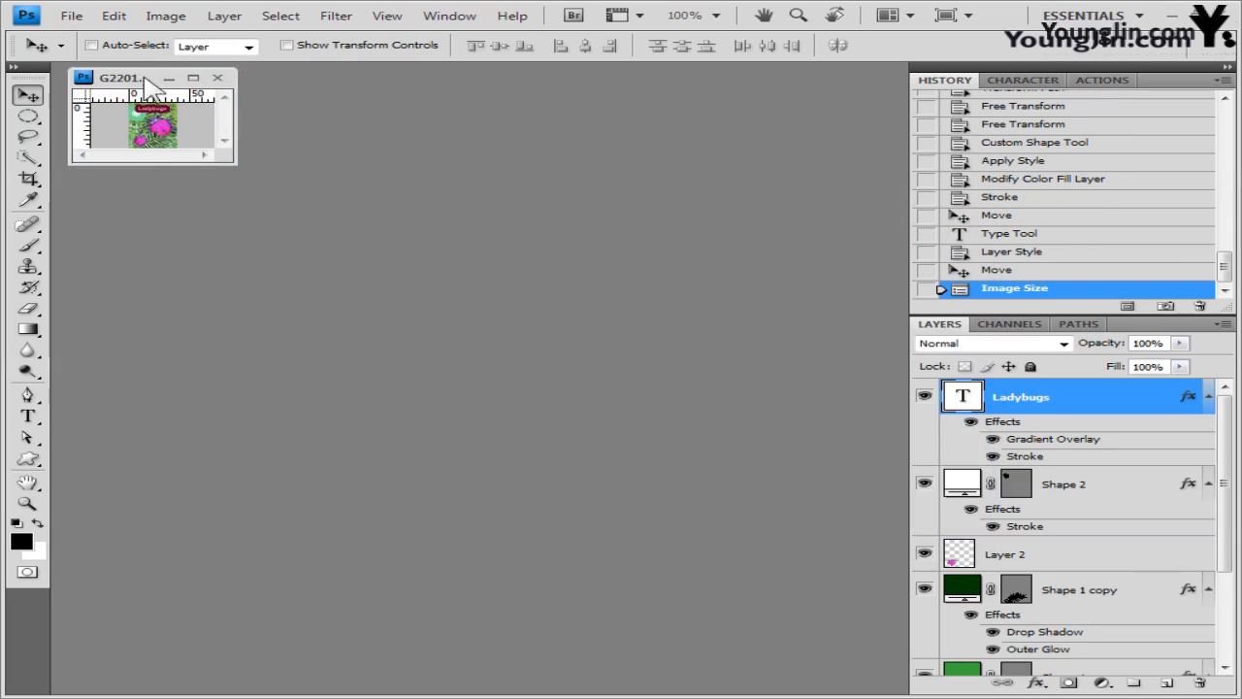
{"action": "left_click", "coordinate": [72, 16]}
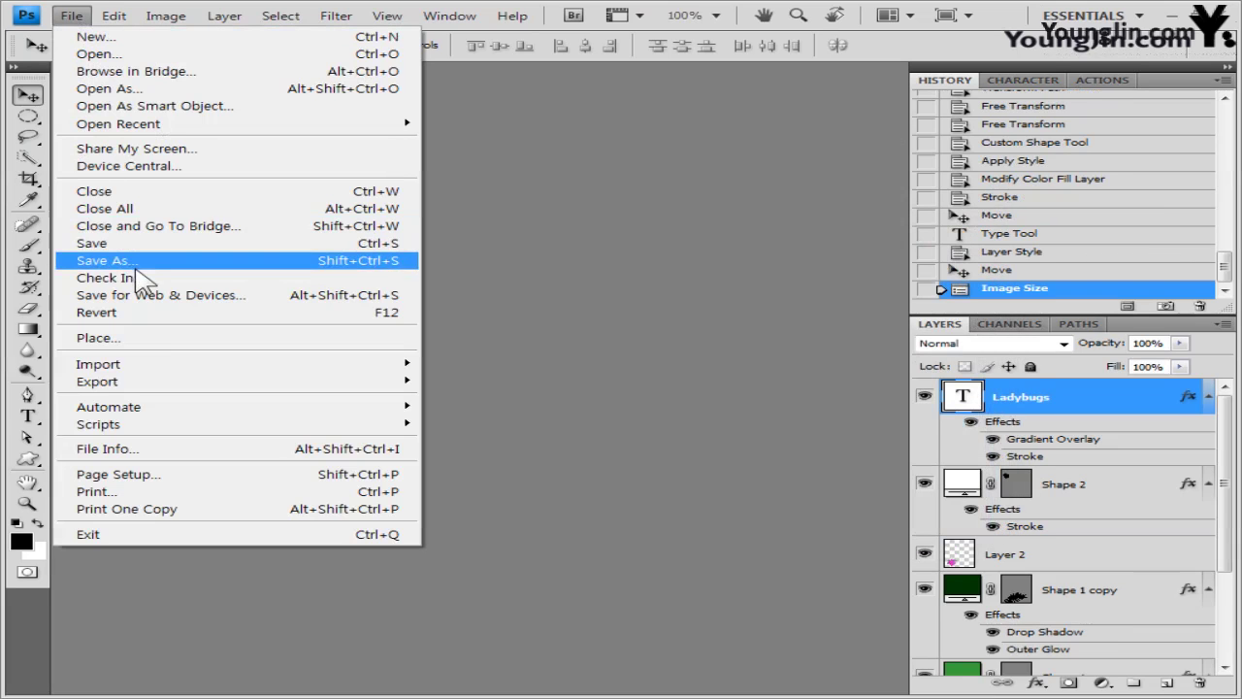
{"action": "left_click", "coordinate": [104, 260]}
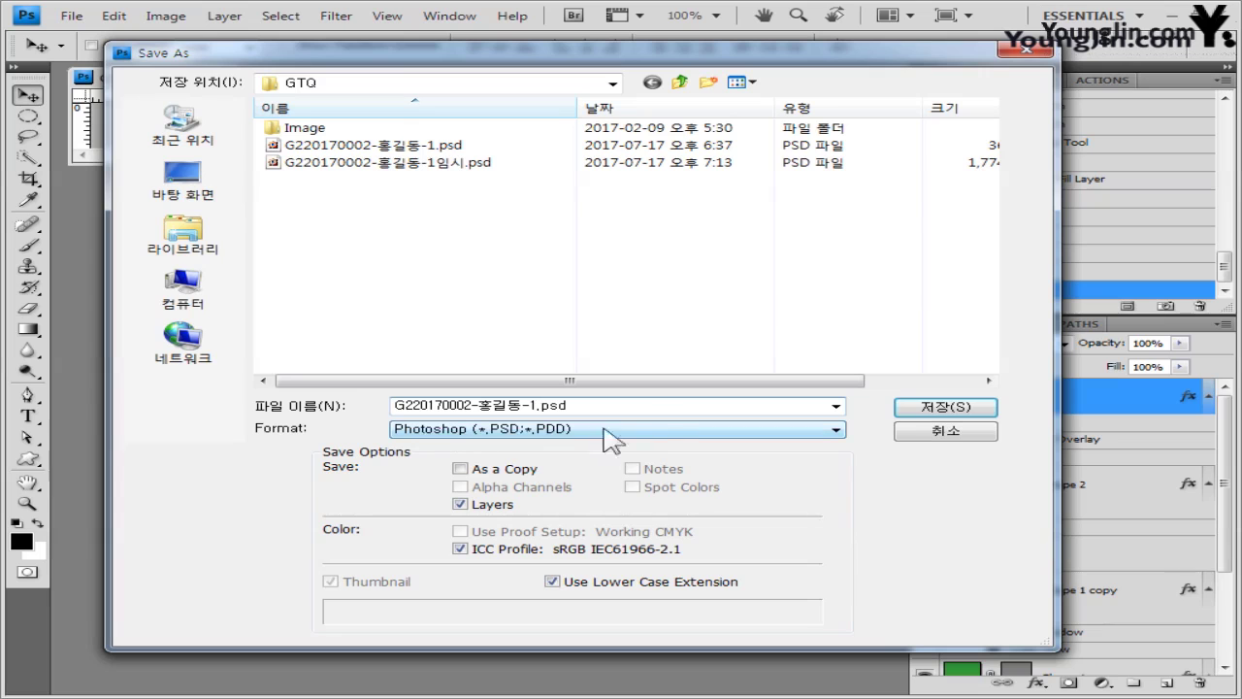
{"action": "left_click", "coordinate": [949, 409]}
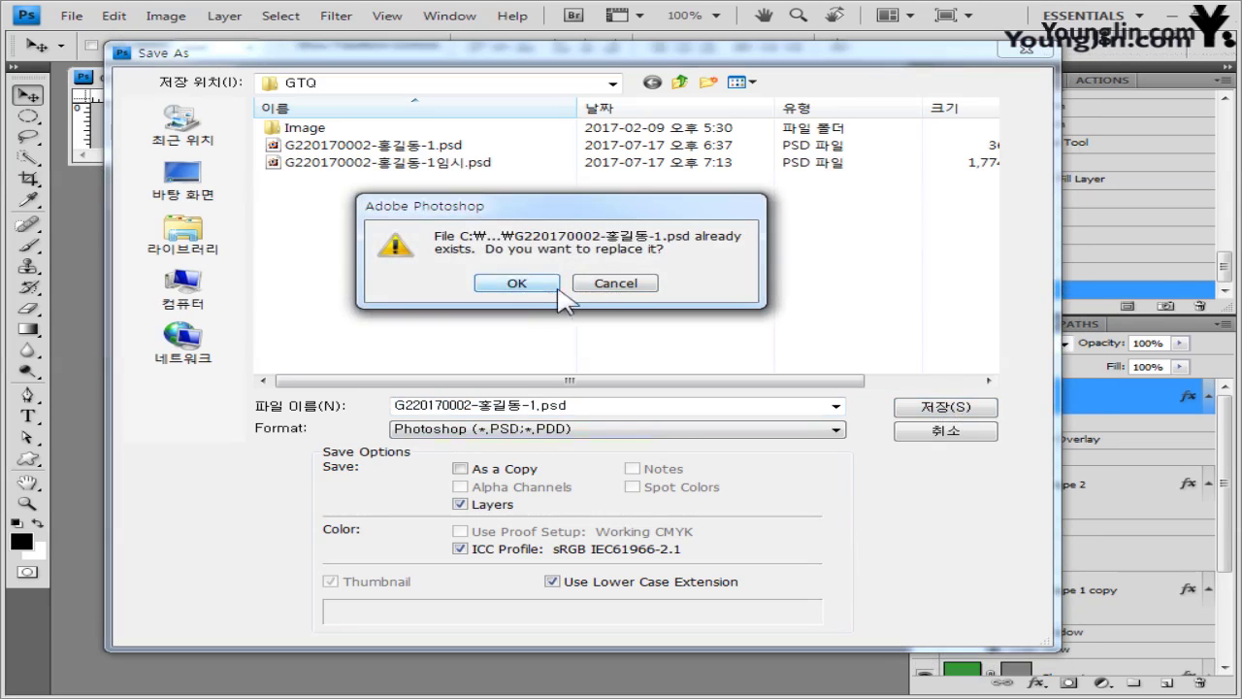
{"action": "left_click", "coordinate": [539, 284]}
{"action": "left_click", "coordinate": [890, 218]}
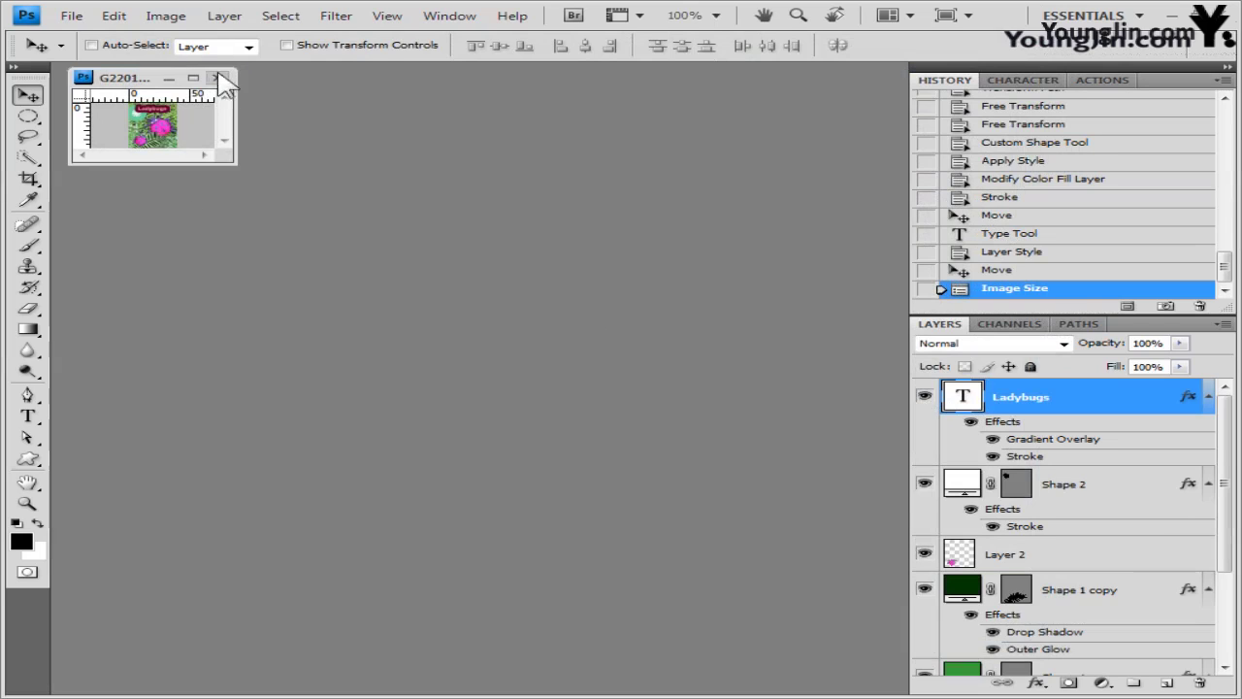
{"action": "left_click", "coordinate": [219, 77]}
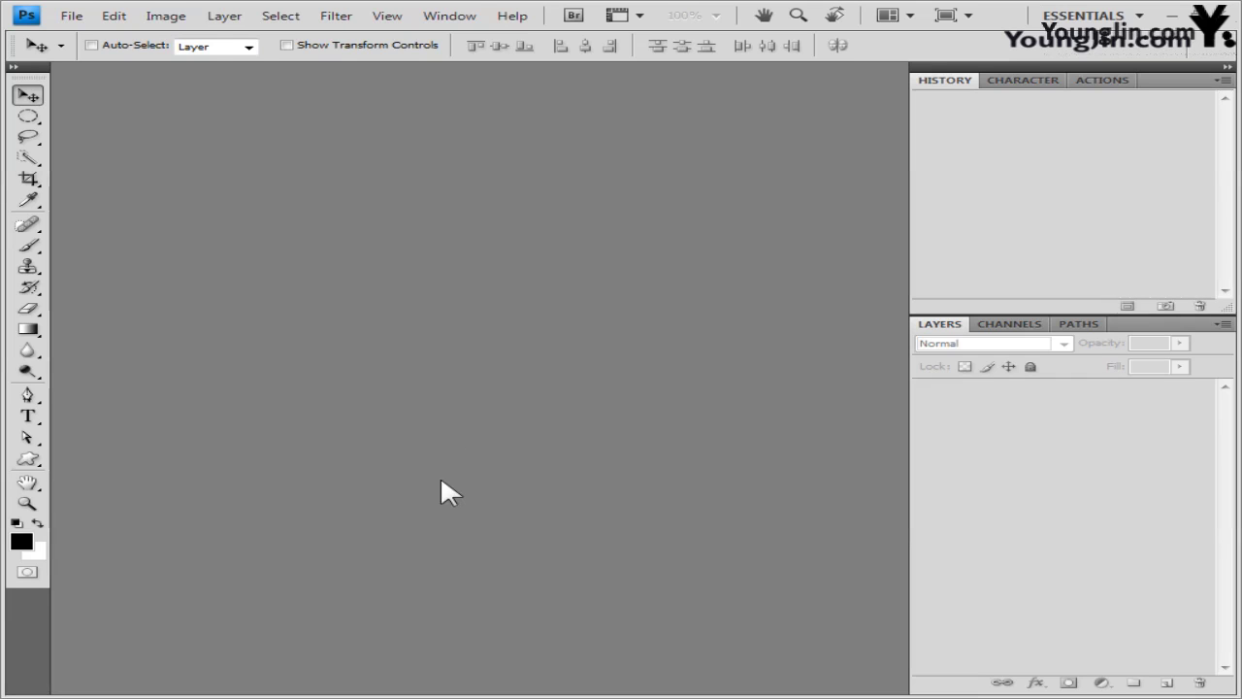
- Create a new blank 400 × 500 pixel document
{"action": "left_click", "coordinate": [68, 17]}
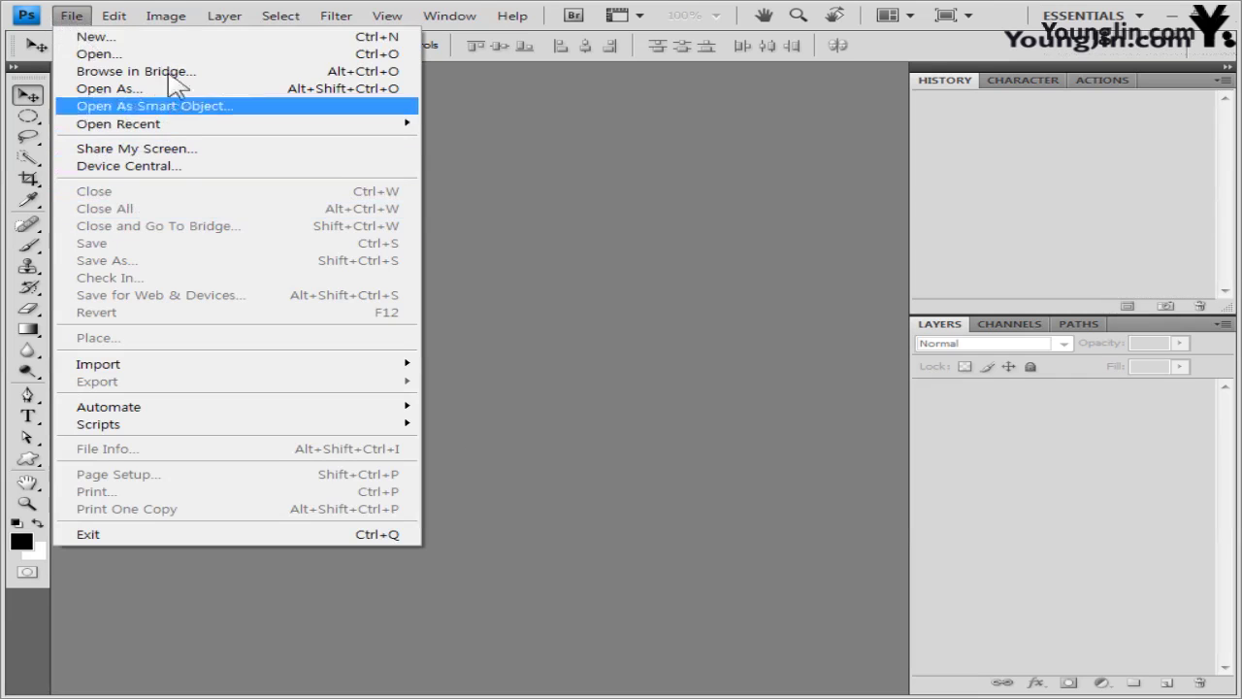
{"action": "left_click", "coordinate": [161, 41]}
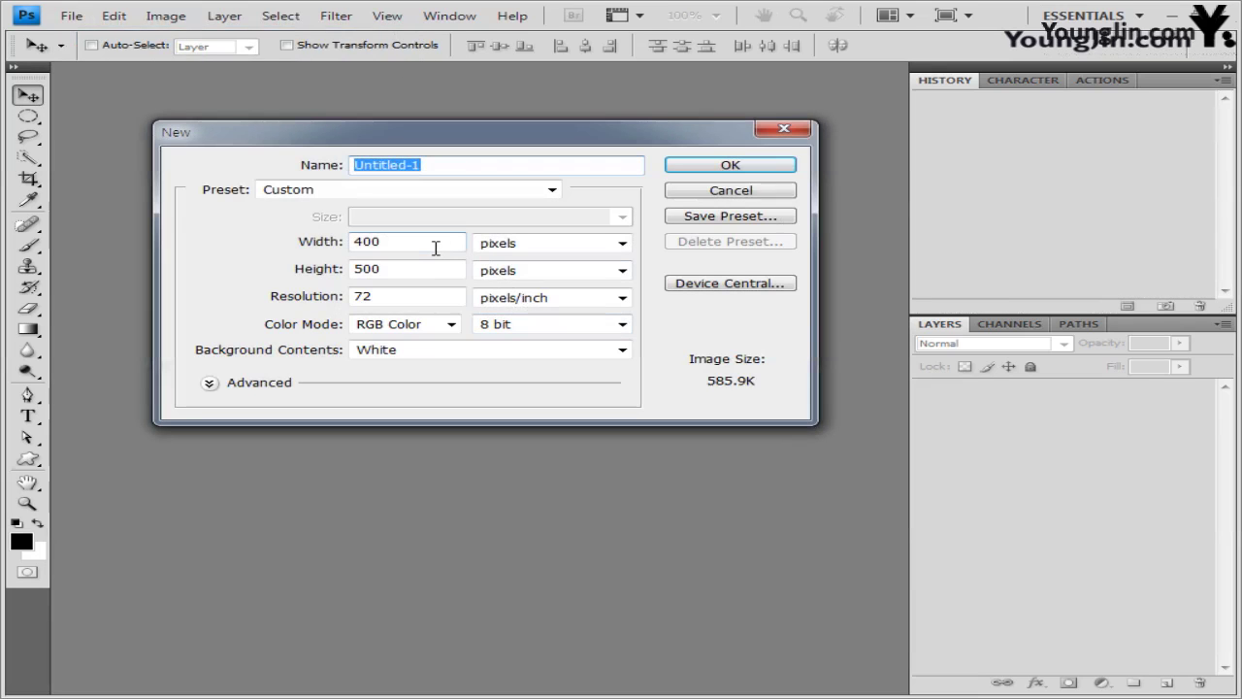
{"action": "left_click", "coordinate": [435, 245]}
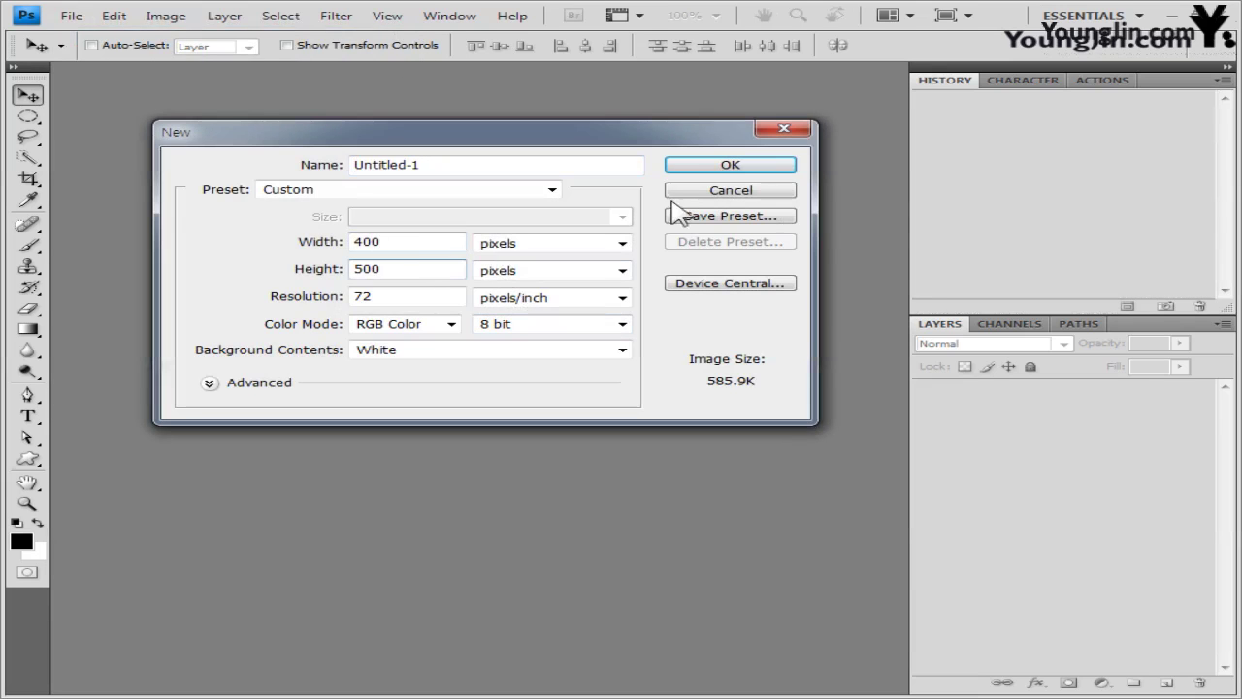
{"action": "left_click", "coordinate": [743, 165]}
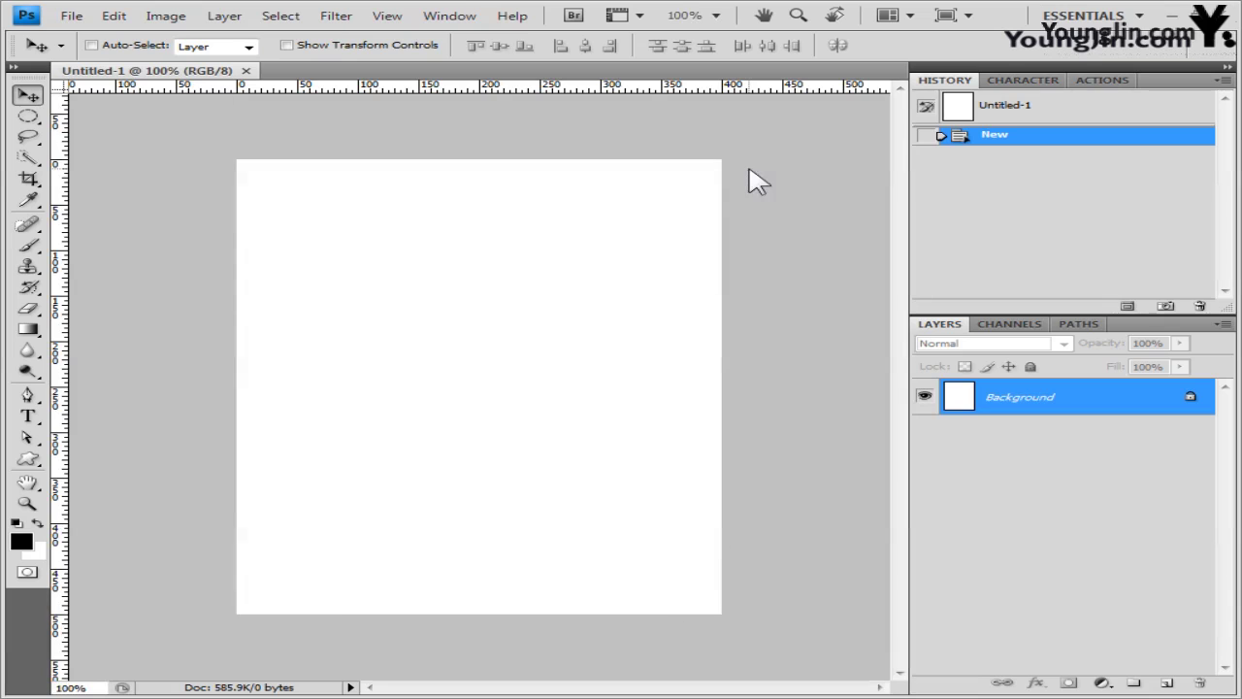
- Float the new document in its own window and show the grid
{"action": "left_click_drag", "start_coordinate": [186, 71], "coordinate": [458, 73]}
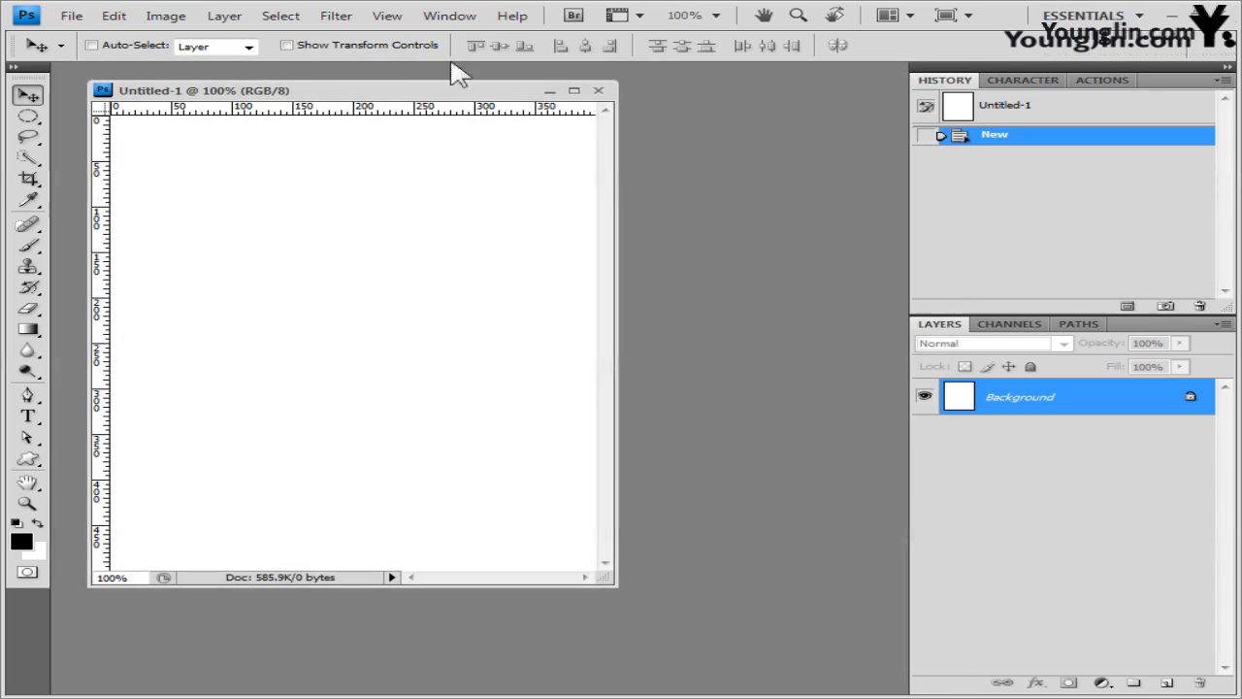
{"action": "left_click", "coordinate": [393, 17]}
{"action": "mouse_move", "coordinate": [444, 286]}
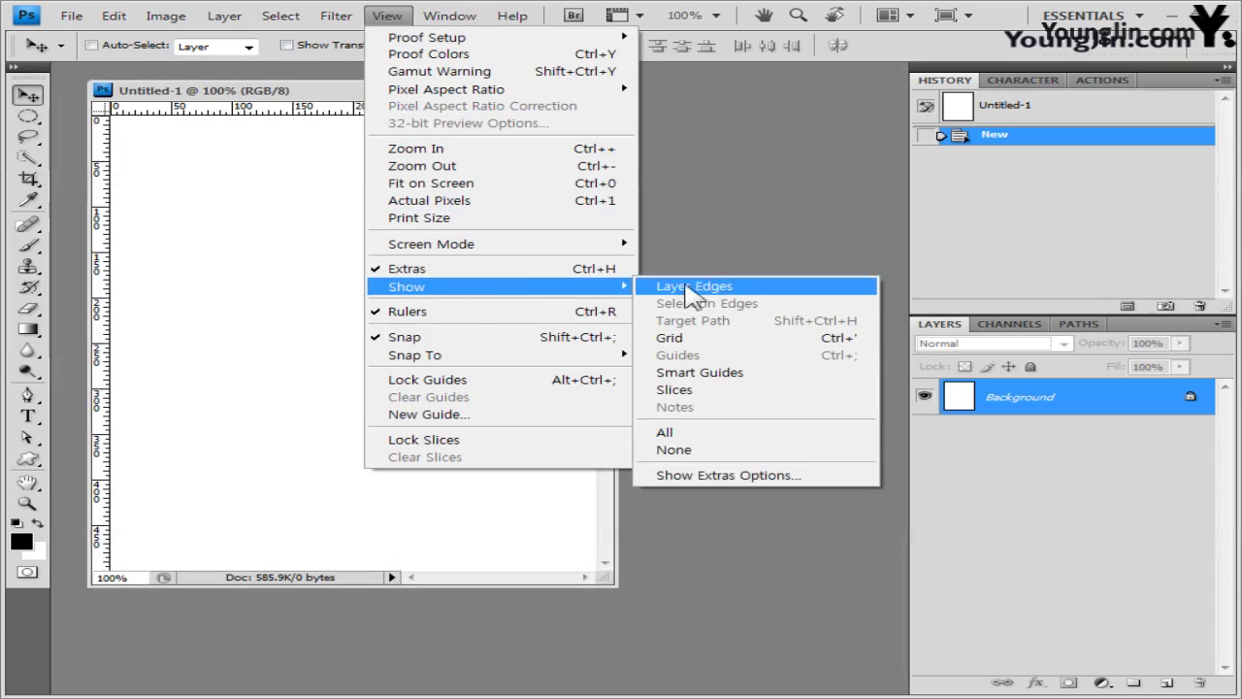
{"action": "left_click", "coordinate": [732, 336]}
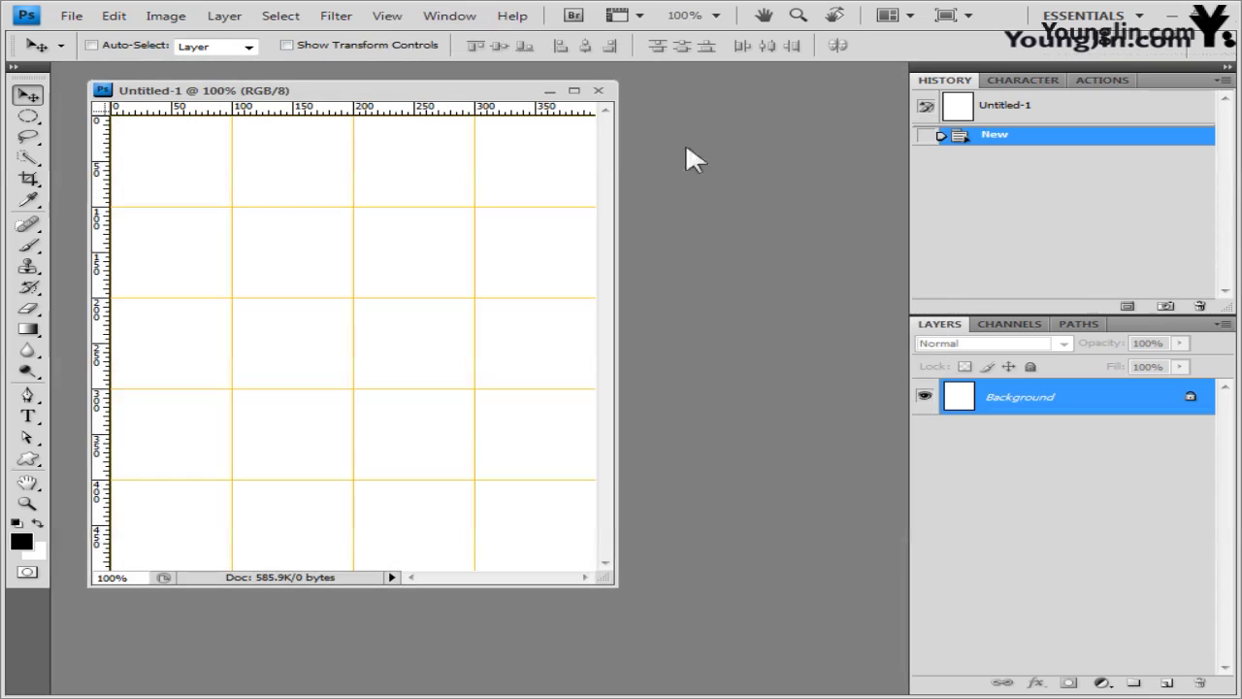
- Save the document as a PSD with the existing file name changed to end in -2
{"action": "left_click", "coordinate": [73, 16]}
{"action": "left_click", "coordinate": [223, 258]}
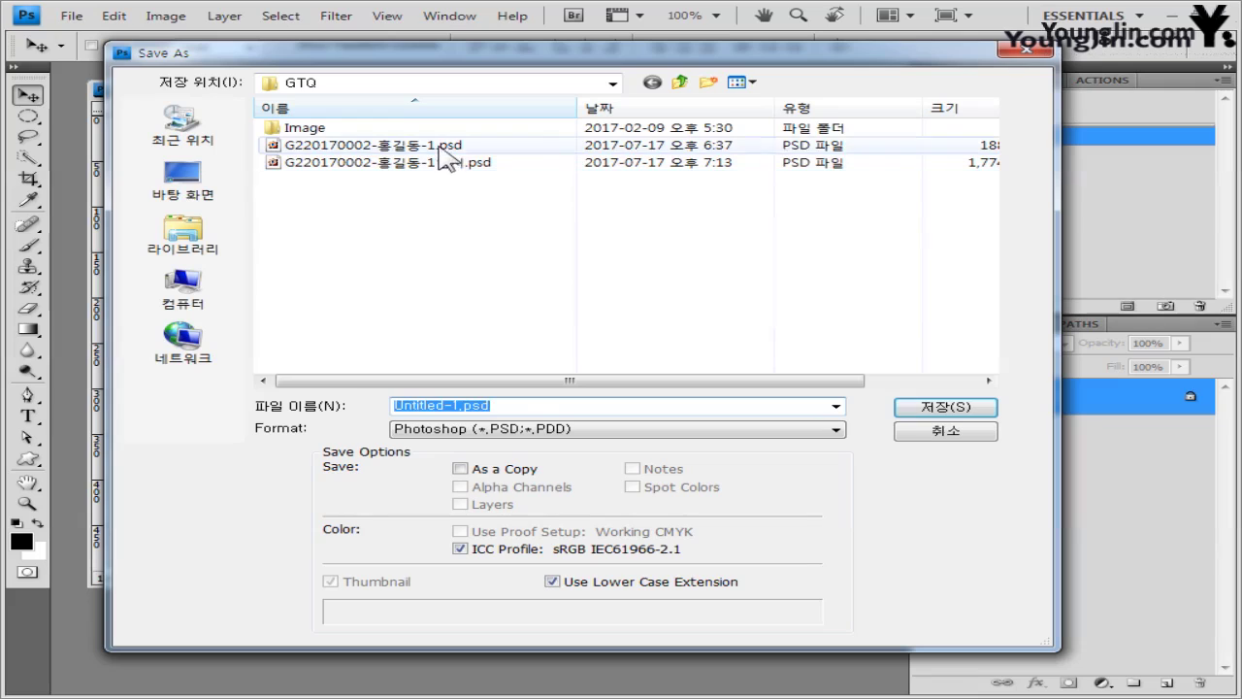
{"action": "left_click", "coordinate": [441, 146]}
{"action": "left_click", "coordinate": [539, 405]}
{"action": "left_click", "coordinate": [540, 405]}
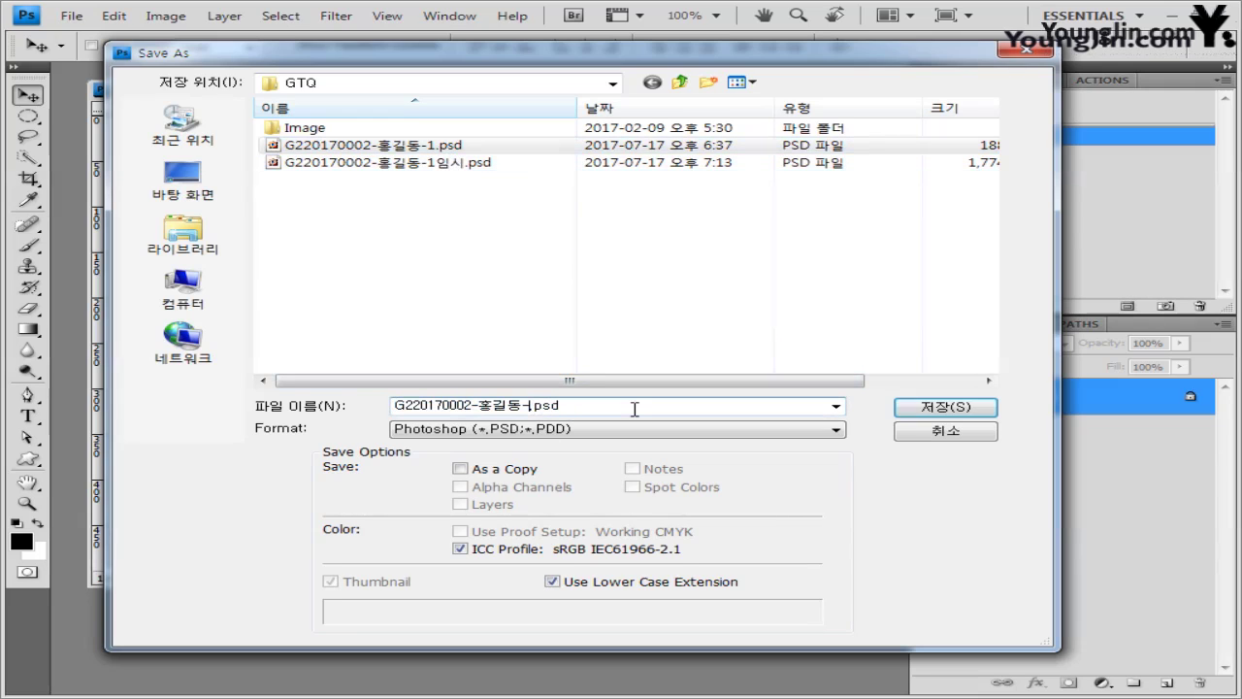
{"action": "left_click", "coordinate": [939, 408]}
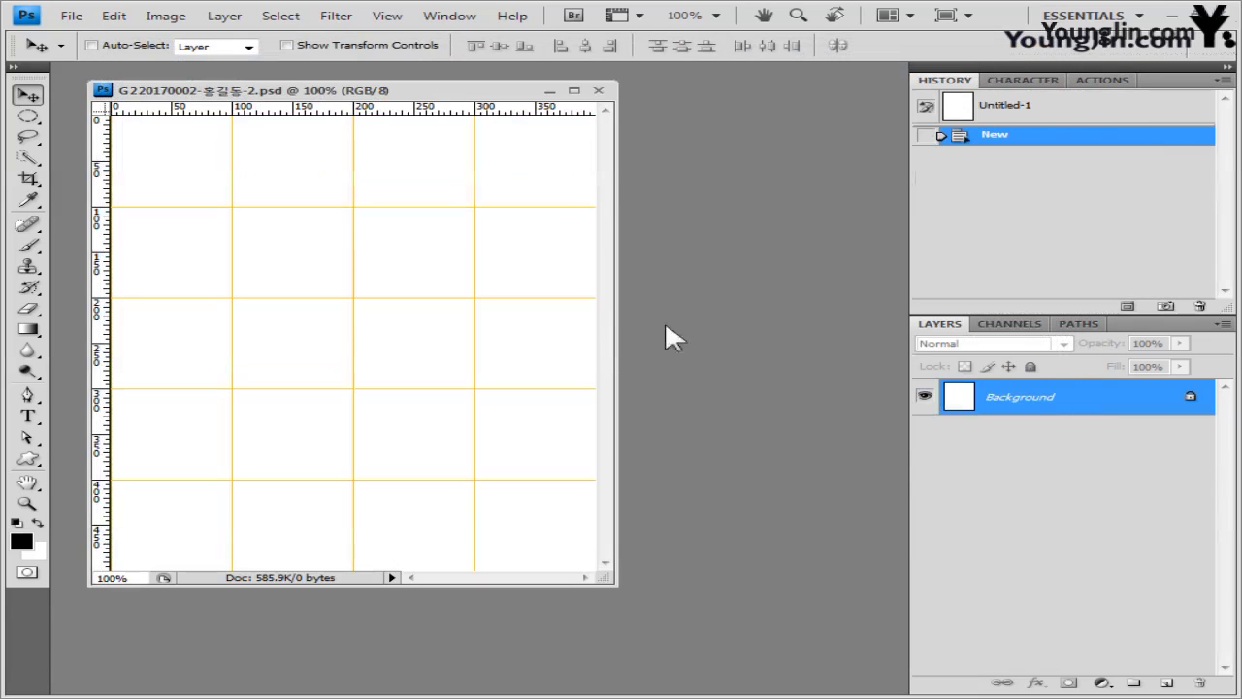
- Open 2급-2.jpg in a floating window and select the whole photo
{"action": "key", "text": "alt+F9"}
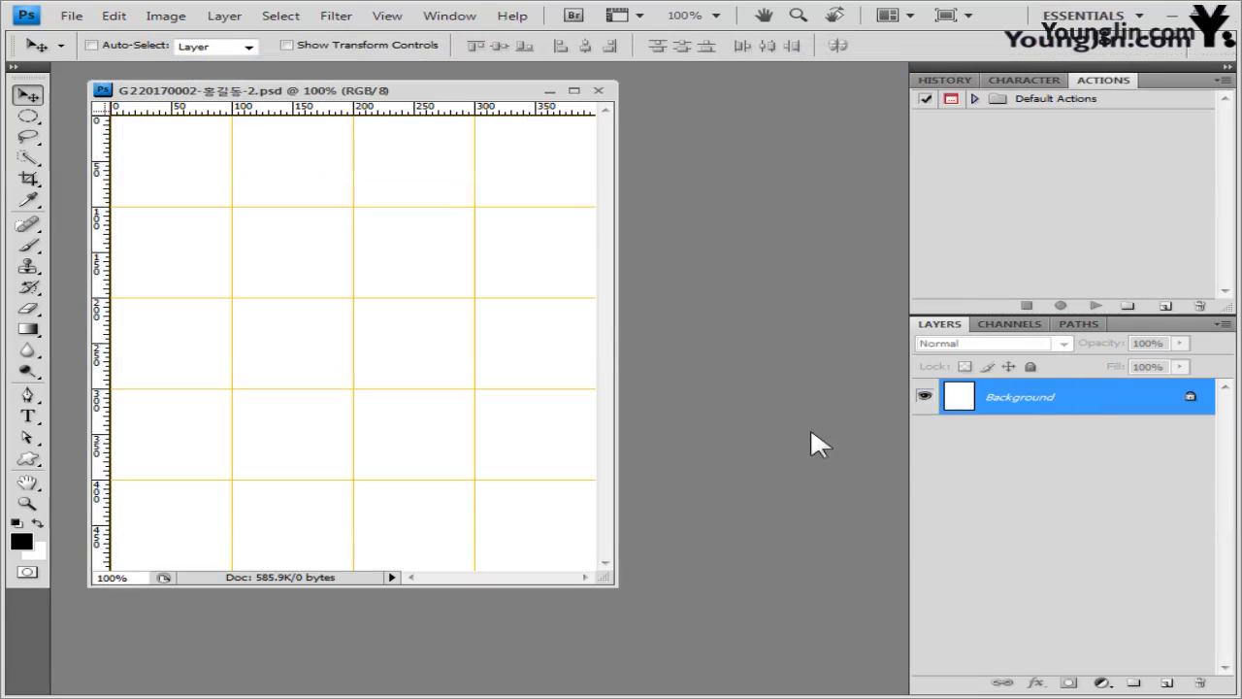
{"action": "key", "text": "alt+Tab"}
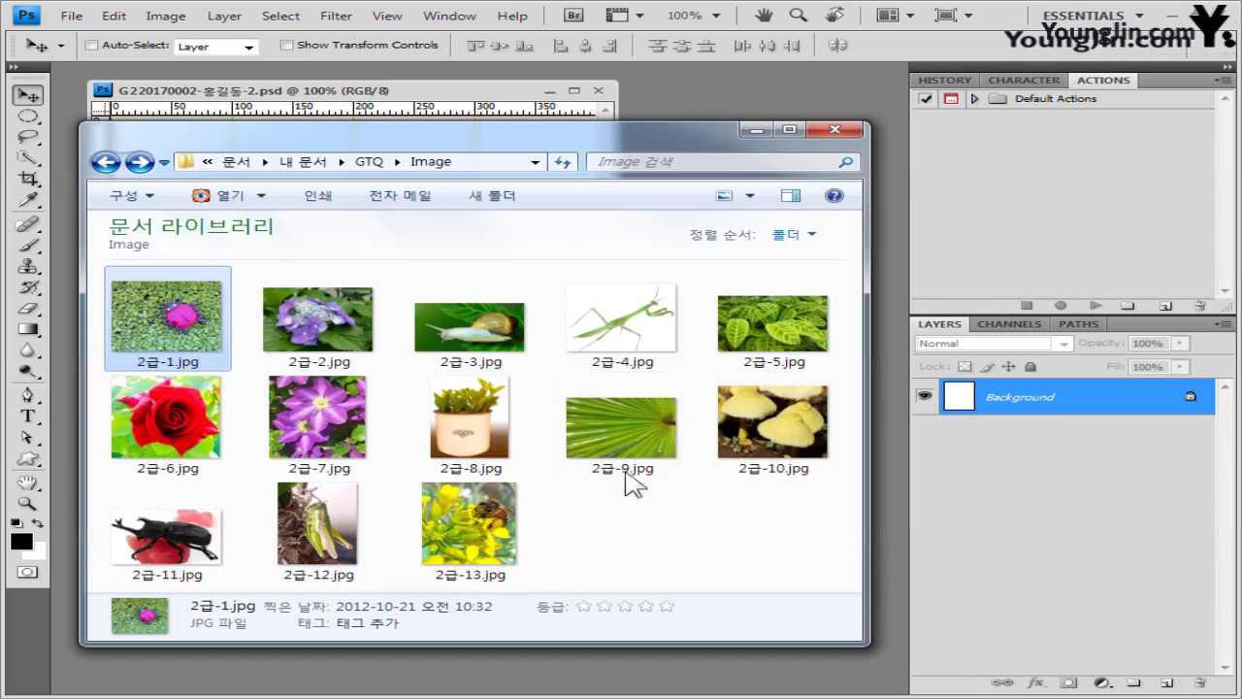
{"action": "left_click", "coordinate": [368, 312]}
{"action": "key", "text": "Return"}
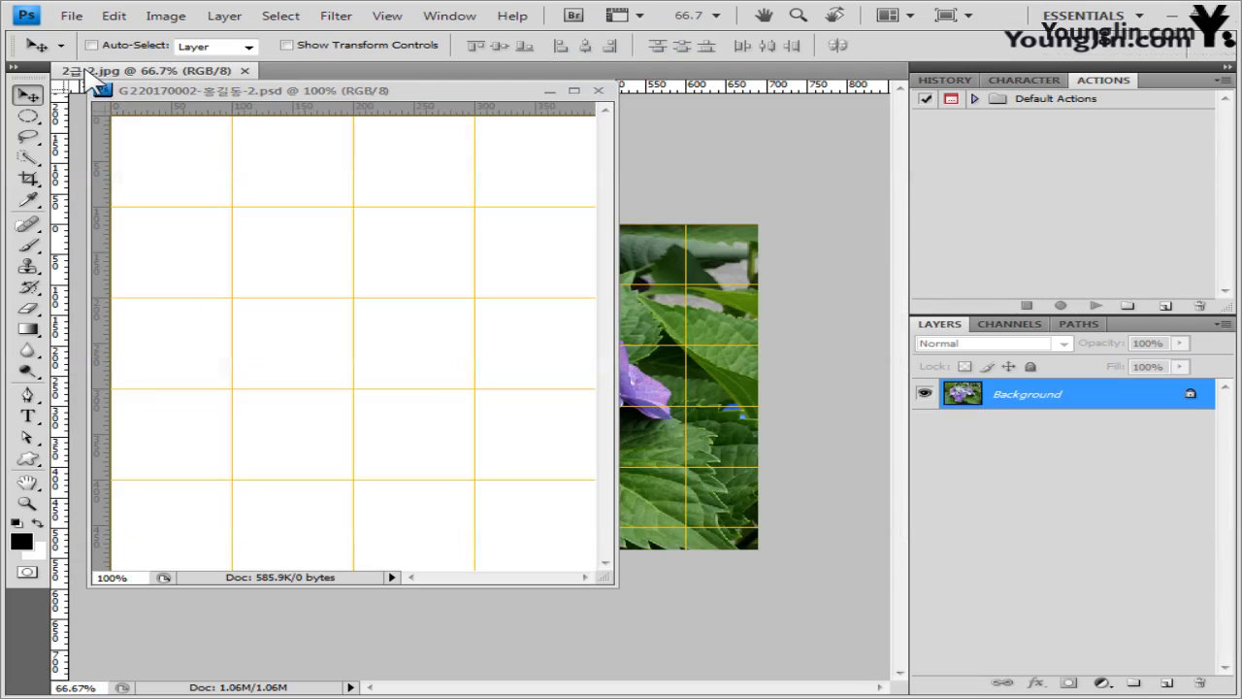
{"action": "left_click_drag", "start_coordinate": [185, 70], "coordinate": [207, 71]}
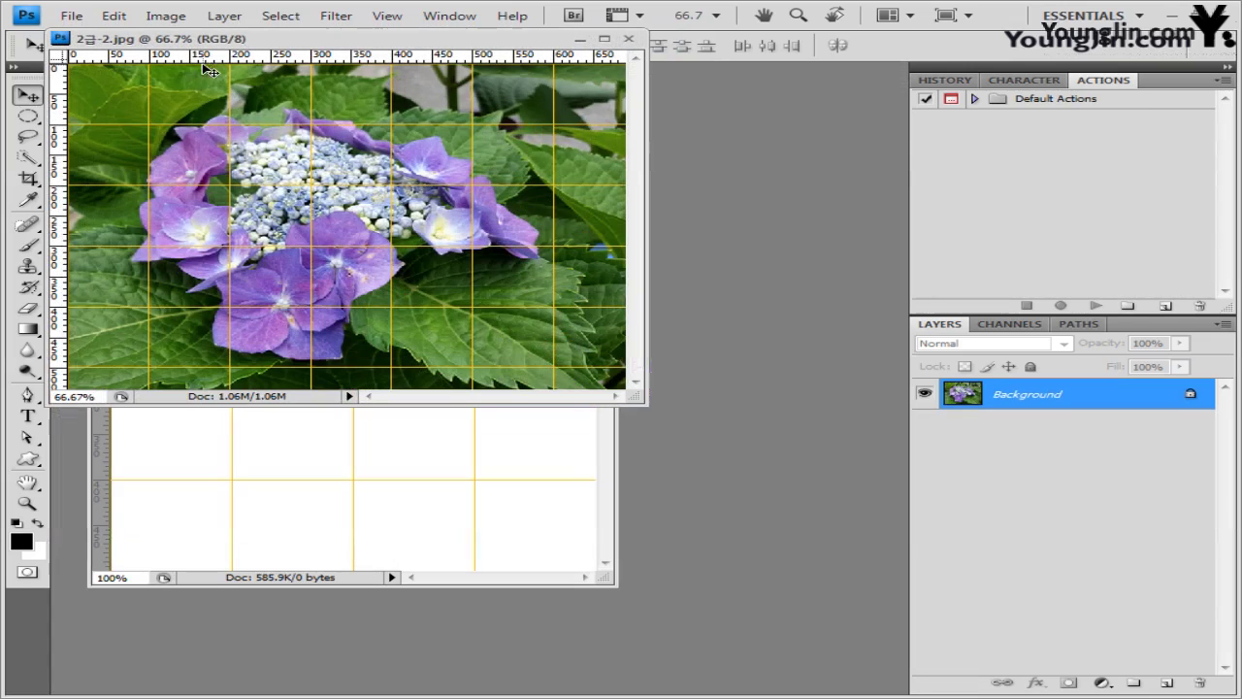
{"action": "key", "text": "ctrl+a"}
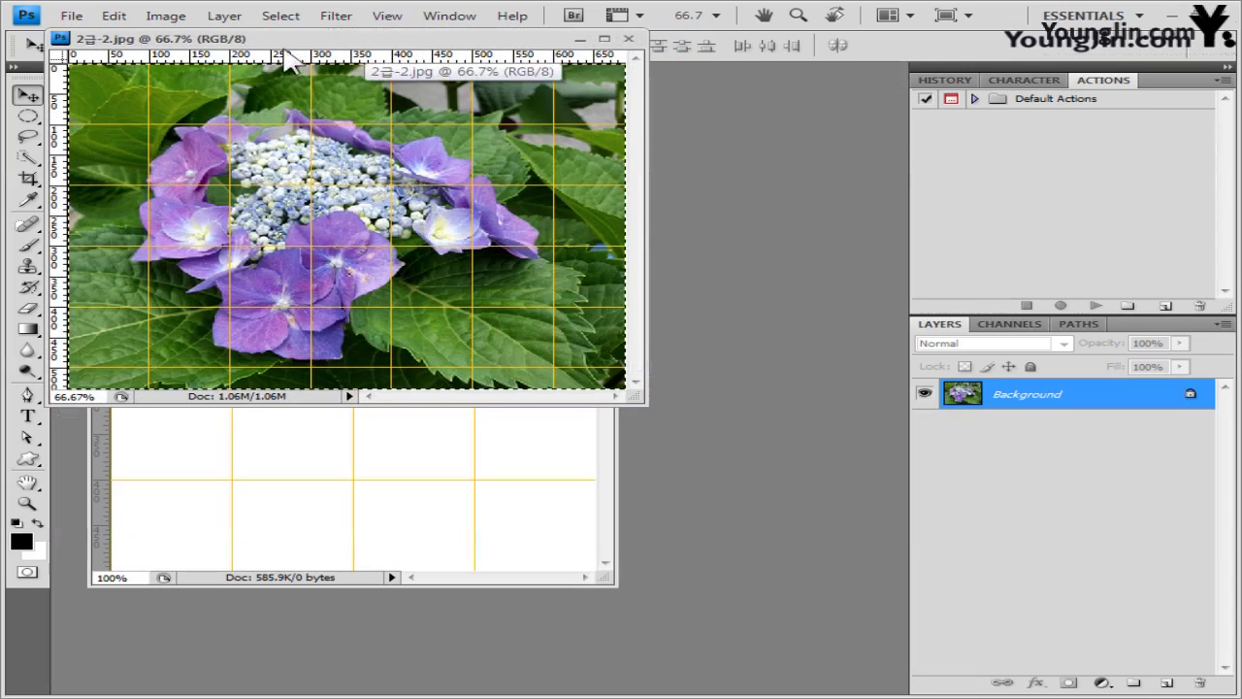
- Close the photo, paste it into the PSD as Layer 1, and shift it up-left
{"action": "left_click_drag", "start_coordinate": [289, 38], "coordinate": [430, 143]}
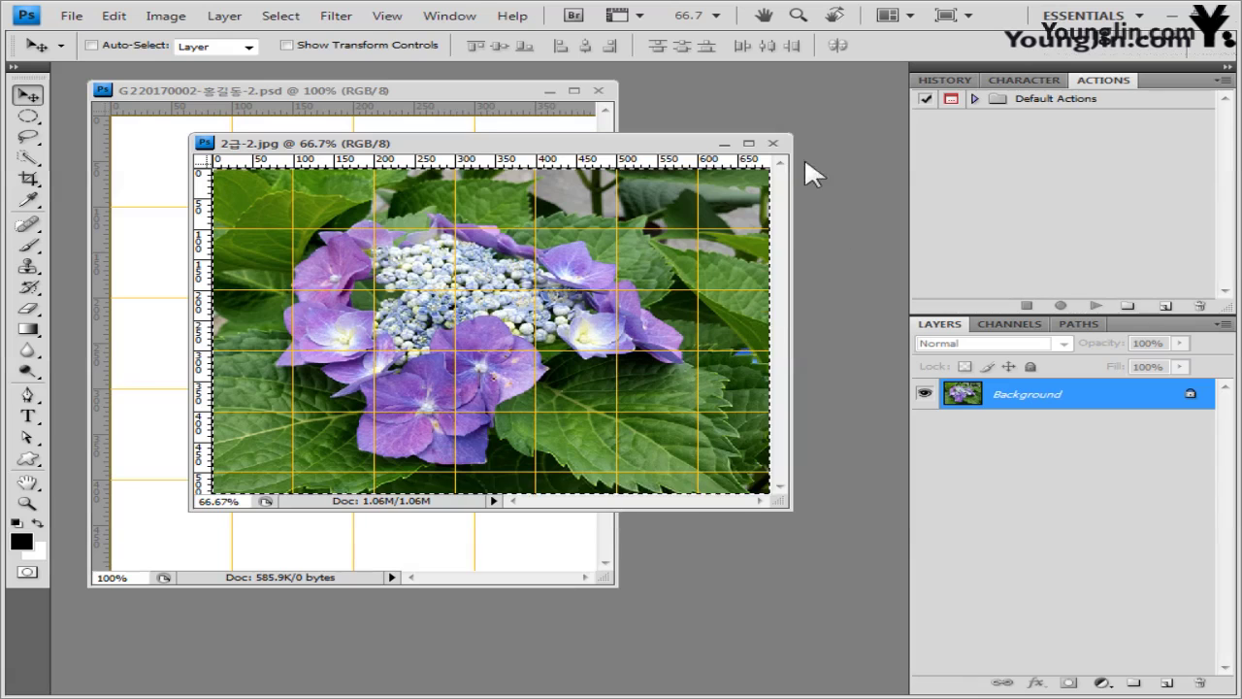
{"action": "left_click", "coordinate": [773, 145]}
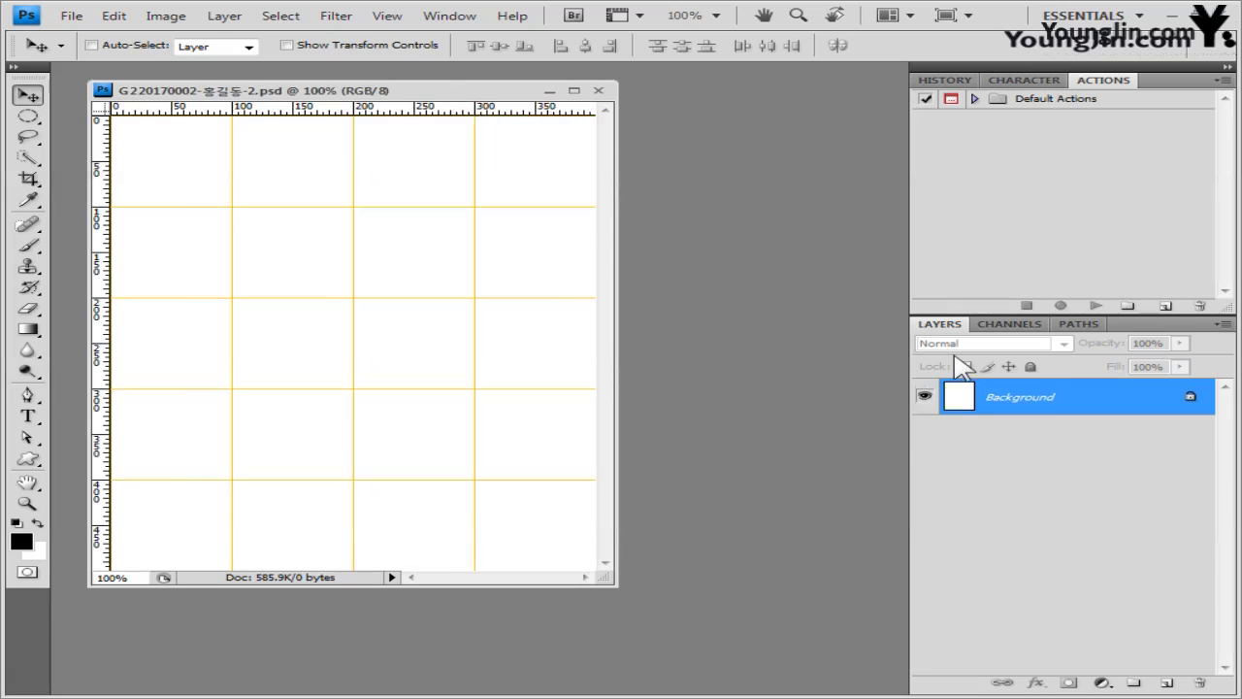
{"action": "key", "text": "ctrl+v"}
{"action": "left_click_drag", "start_coordinate": [508, 352], "coordinate": [359, 338]}
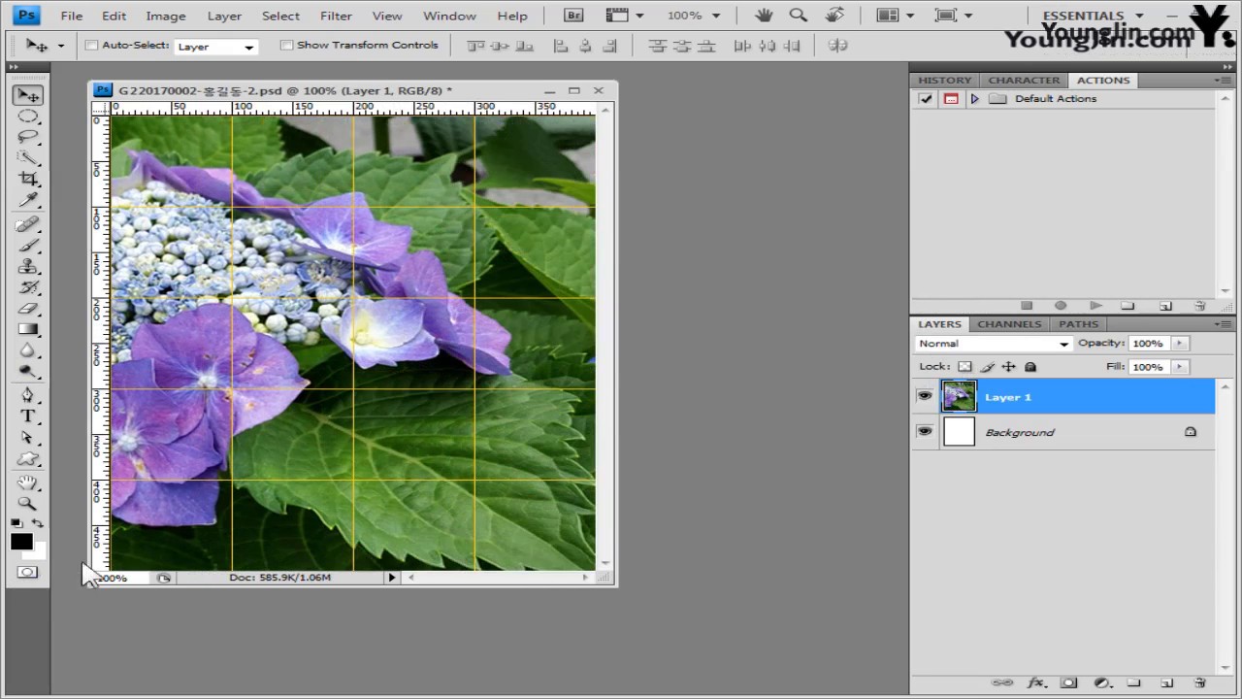
- Set the foreground colour to black (000000) and duplicate Layer 1 as Layer 1 copy
{"action": "left_click", "coordinate": [21, 546]}
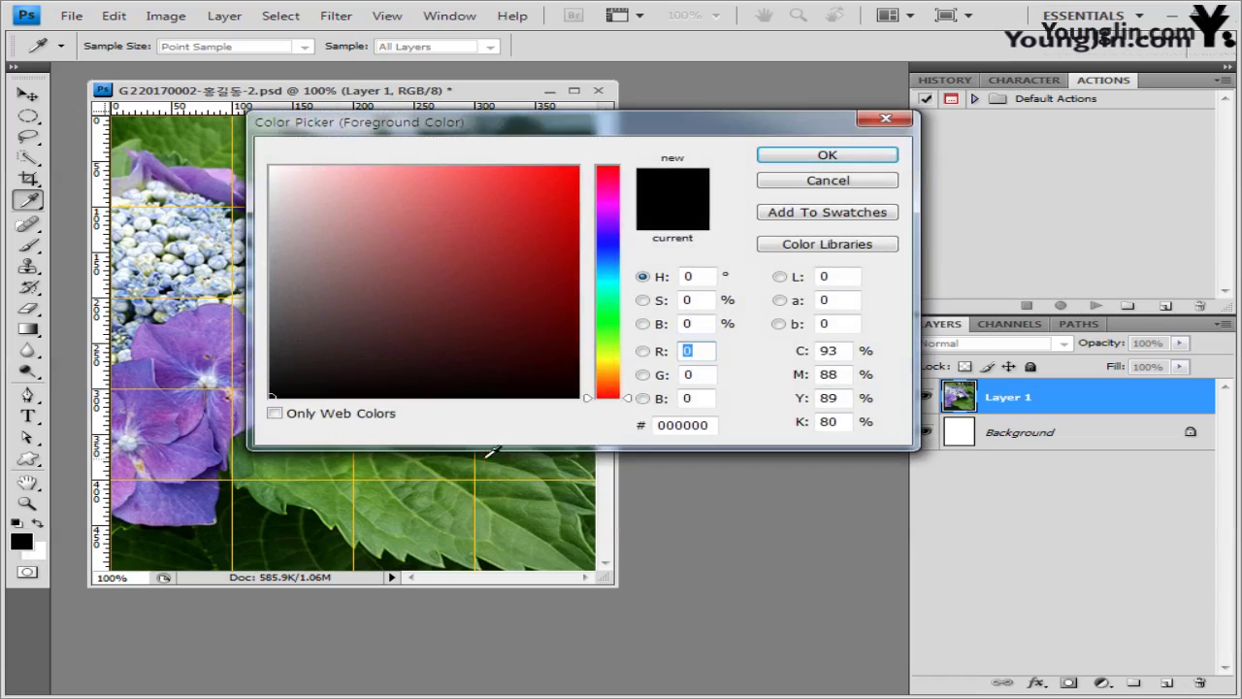
{"action": "left_click", "coordinate": [714, 426]}
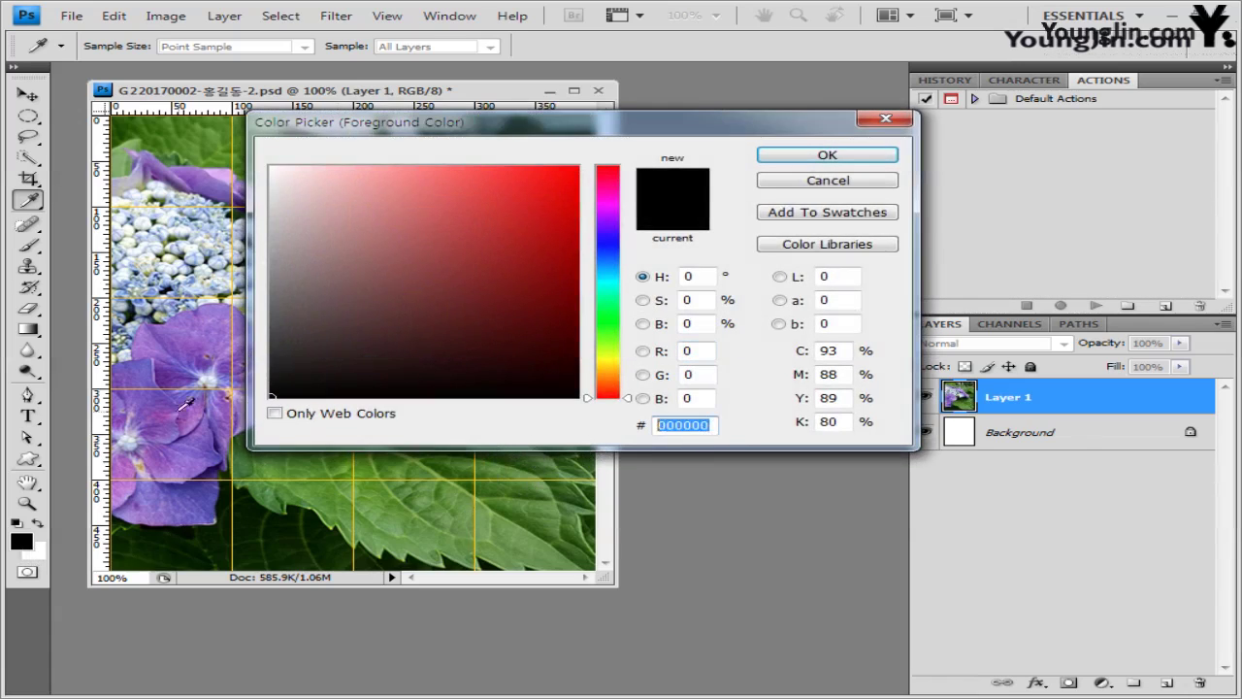
{"action": "key", "text": "BackSpace"}
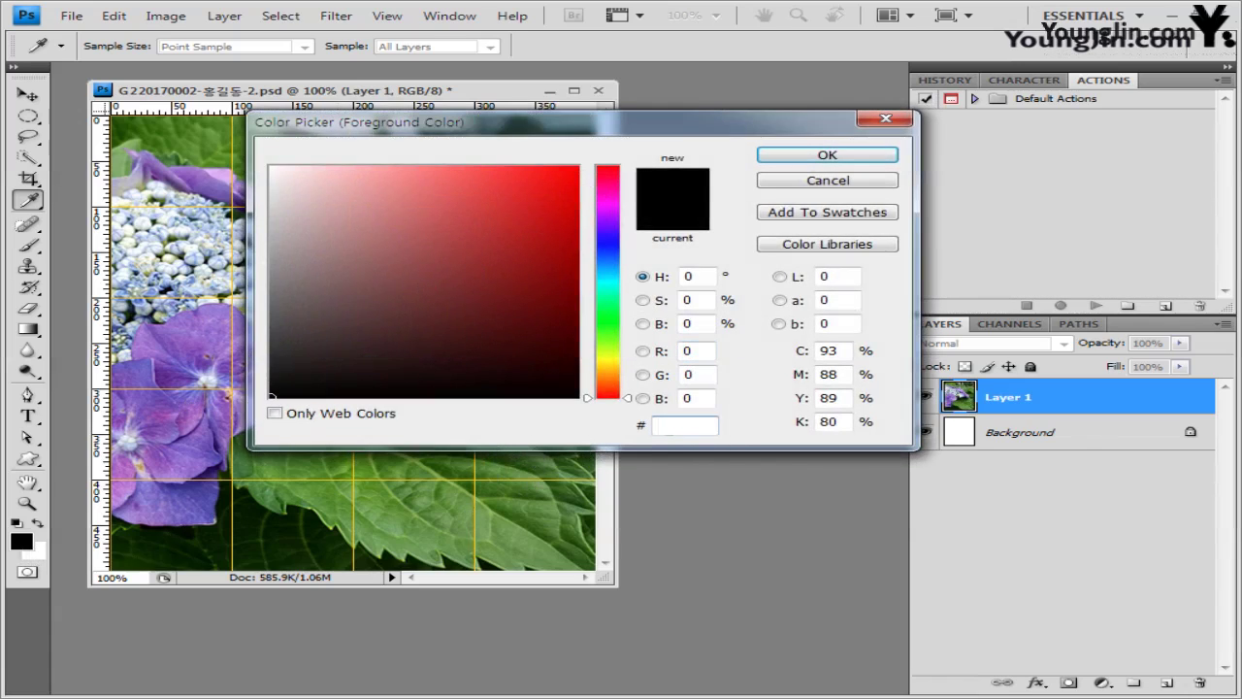
{"action": "type", "text": "000000"}
{"action": "left_click", "coordinate": [863, 155]}
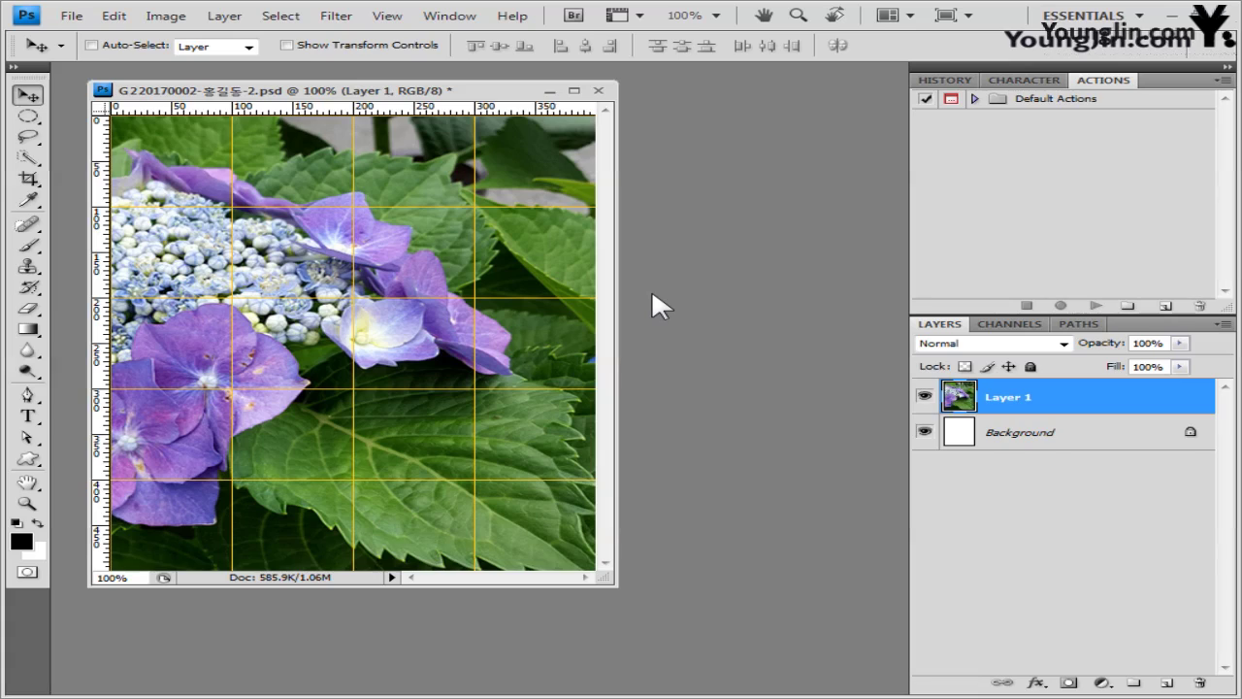
{"action": "key", "text": "ctrl+j"}
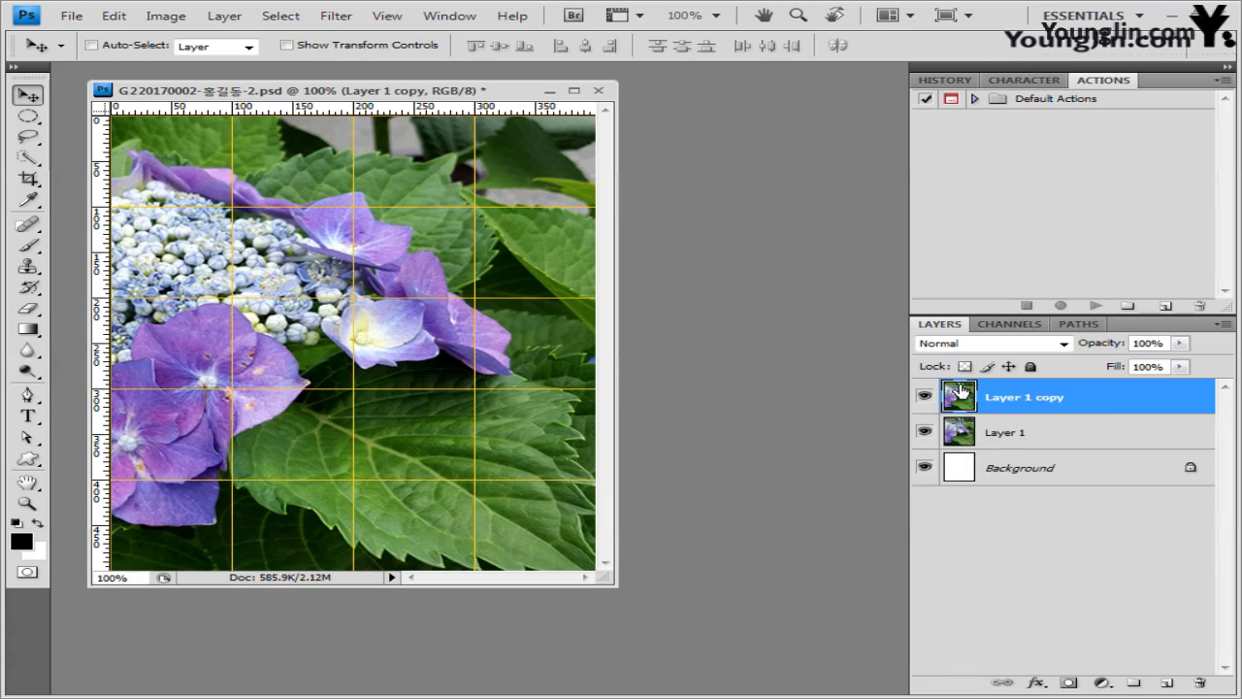
- Apply Stained Glass to Layer 1 copy with Cell Size 10, Border Thickness 4, Light Intensity 3
{"action": "left_click", "coordinate": [333, 19]}
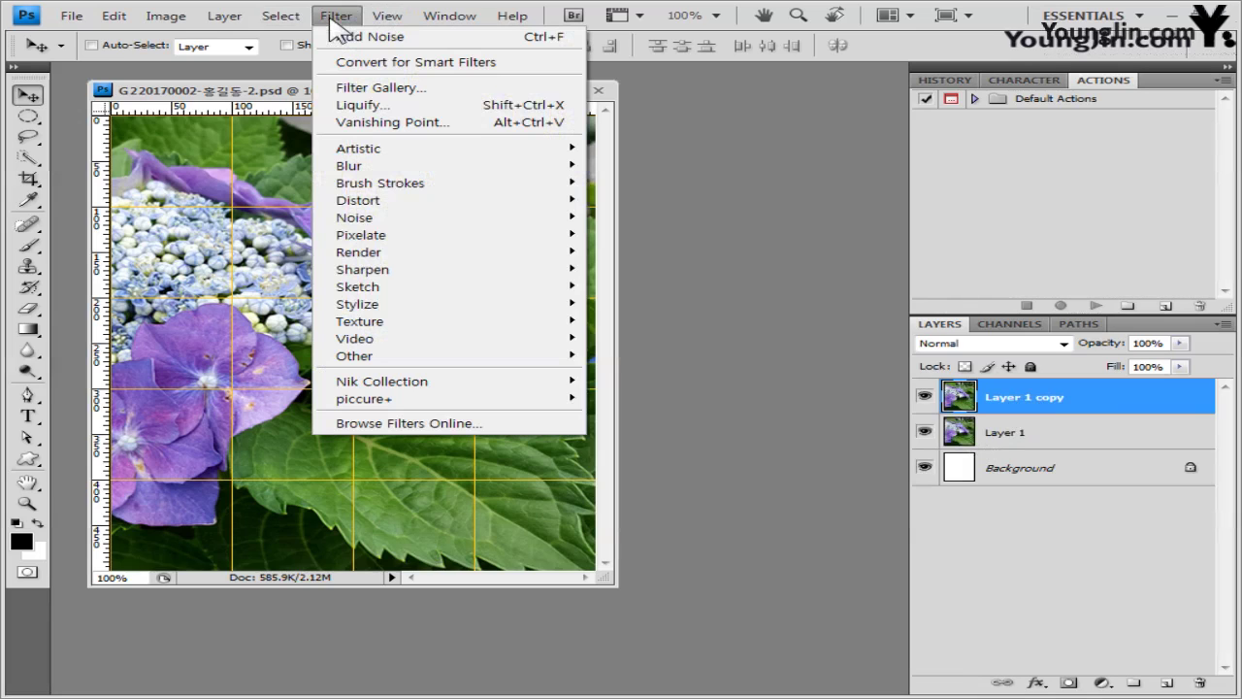
{"action": "mouse_move", "coordinate": [388, 320]}
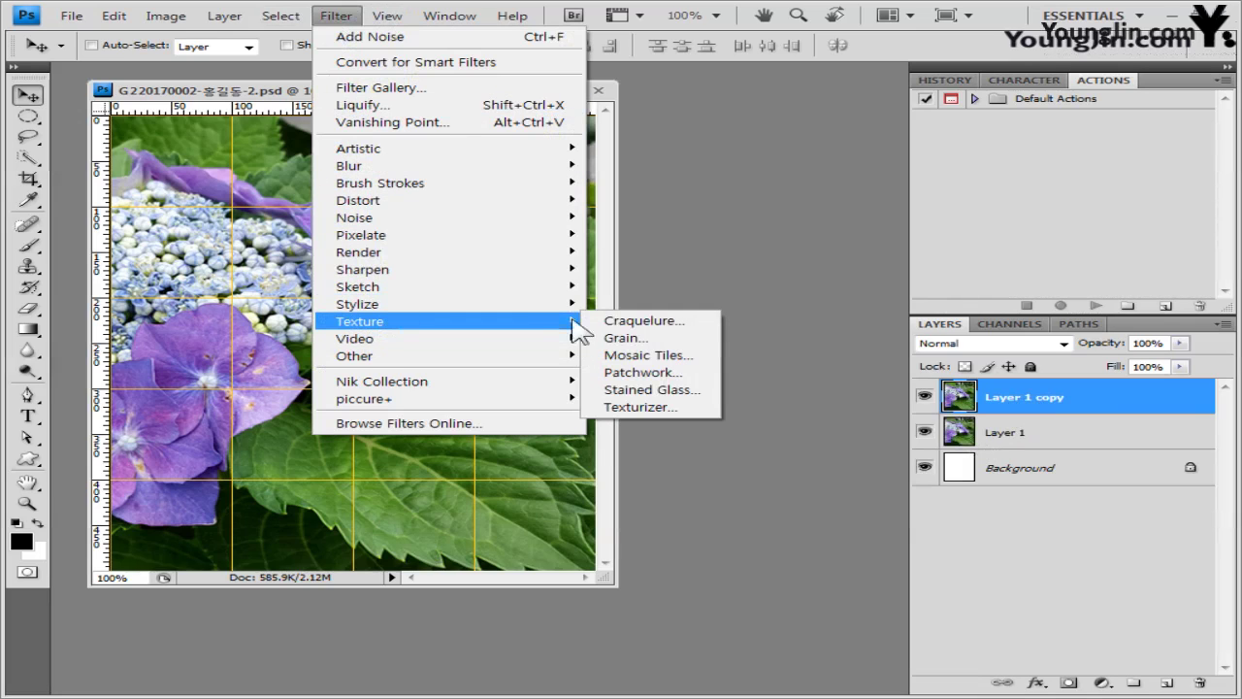
{"action": "left_click", "coordinate": [687, 392]}
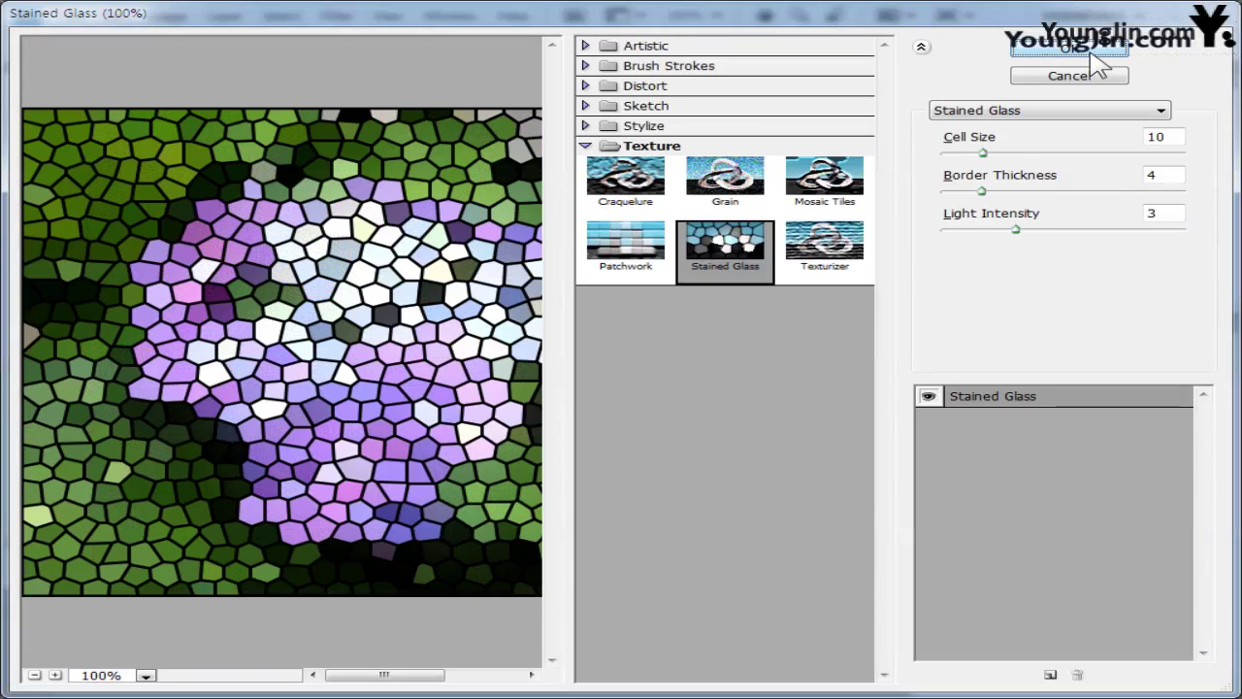
{"action": "left_click", "coordinate": [1091, 54]}
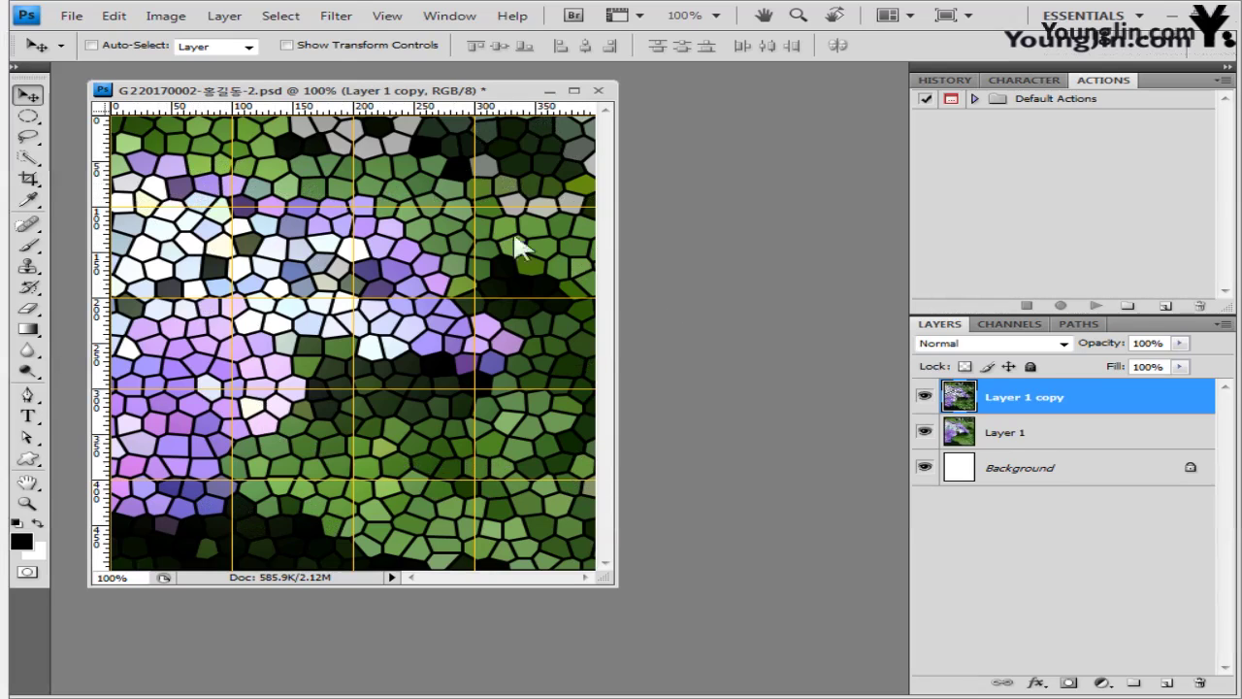
{"action": "left_click", "coordinate": [386, 16]}
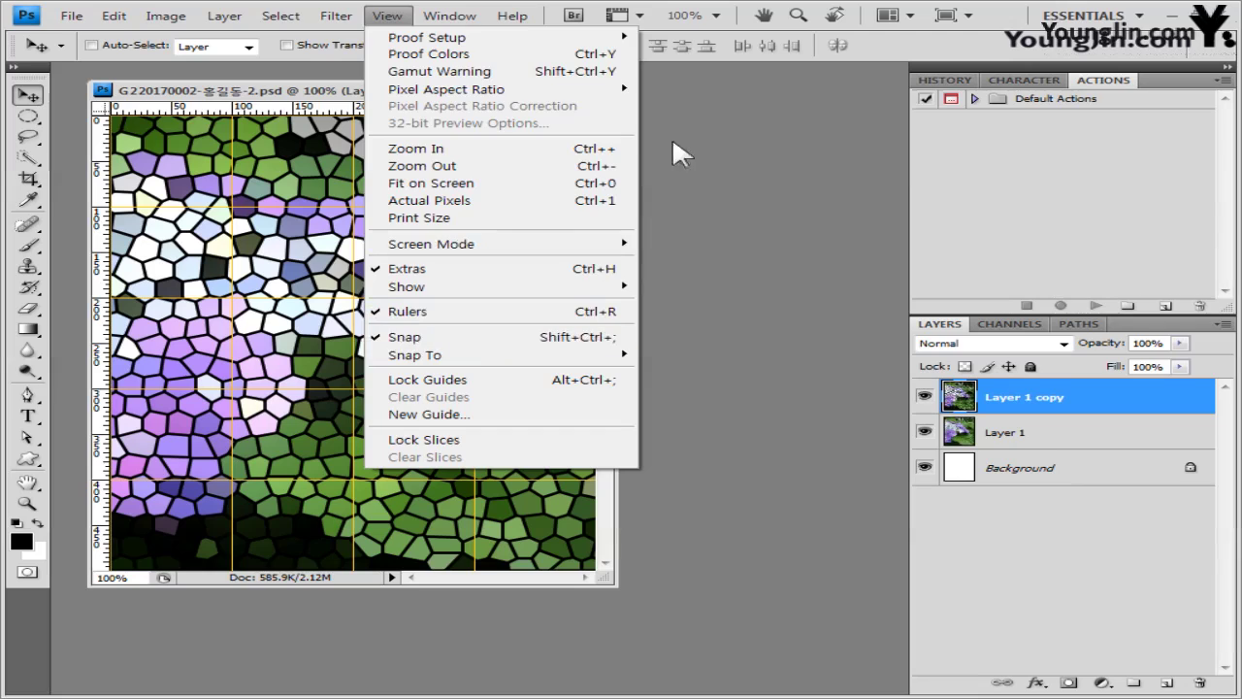
- Drag another horizontal guide onto the image and choose the Rectangular Marquee in new-selection mode
{"action": "left_click", "coordinate": [271, 114]}
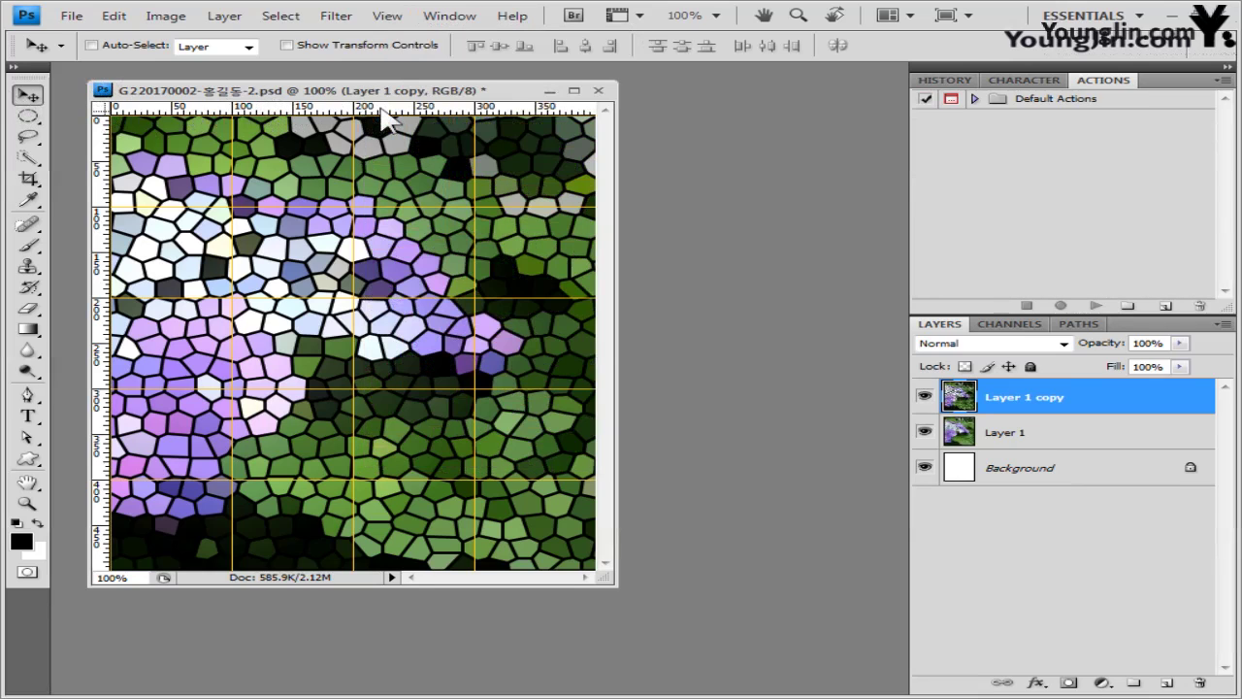
{"action": "left_click_drag", "start_coordinate": [372, 106], "coordinate": [414, 344]}
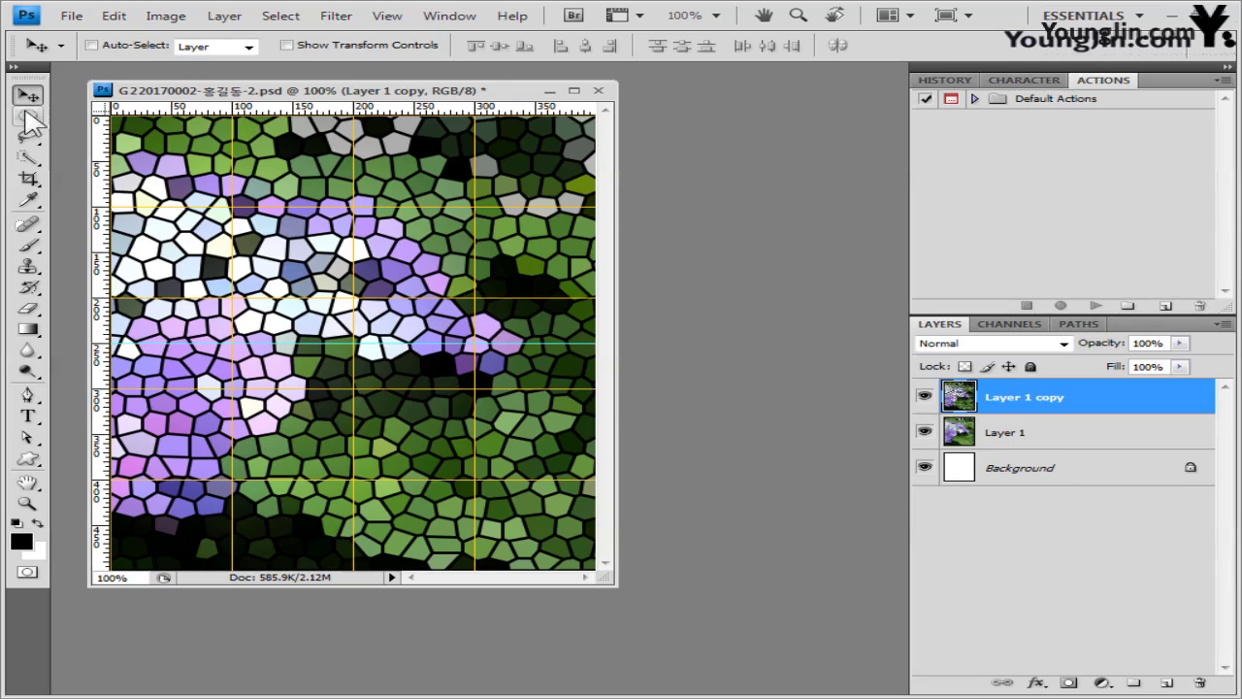
{"action": "left_click", "coordinate": [27, 116]}
{"action": "left_click", "coordinate": [116, 114]}
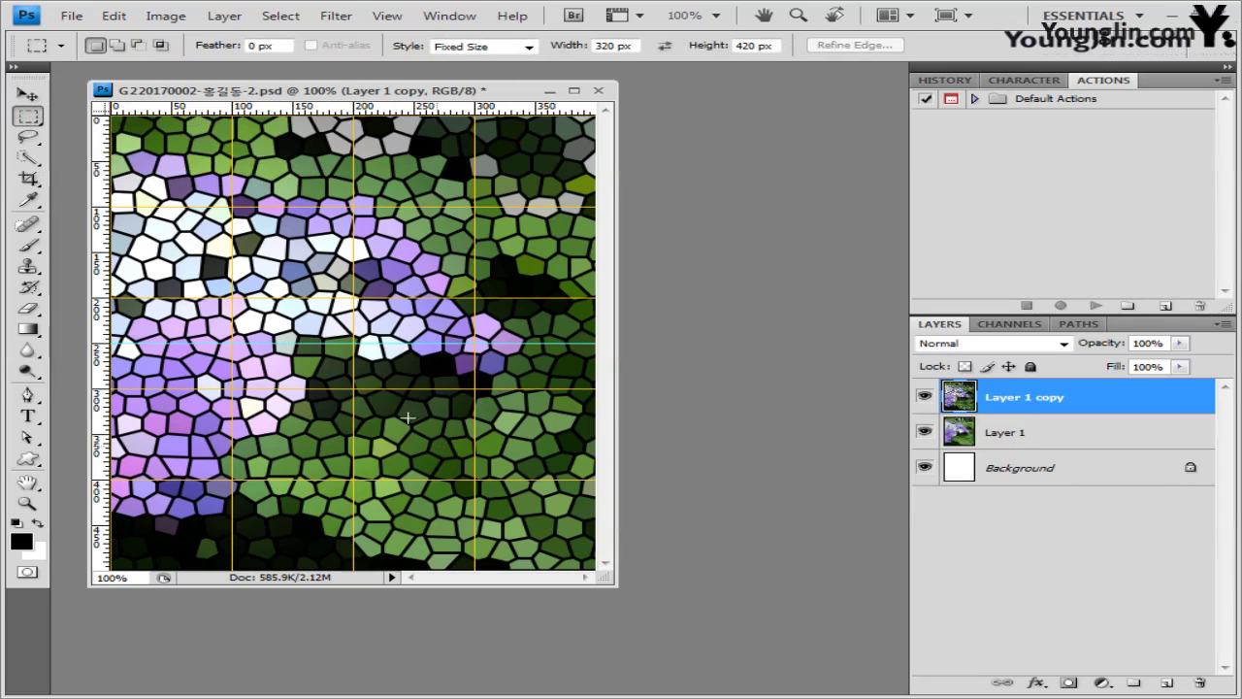
{"action": "left_click", "coordinate": [116, 45]}
- Place a Fixed Size 310 × 410 px rectangular selection on the stained-glass image
{"action": "left_click", "coordinate": [527, 47]}
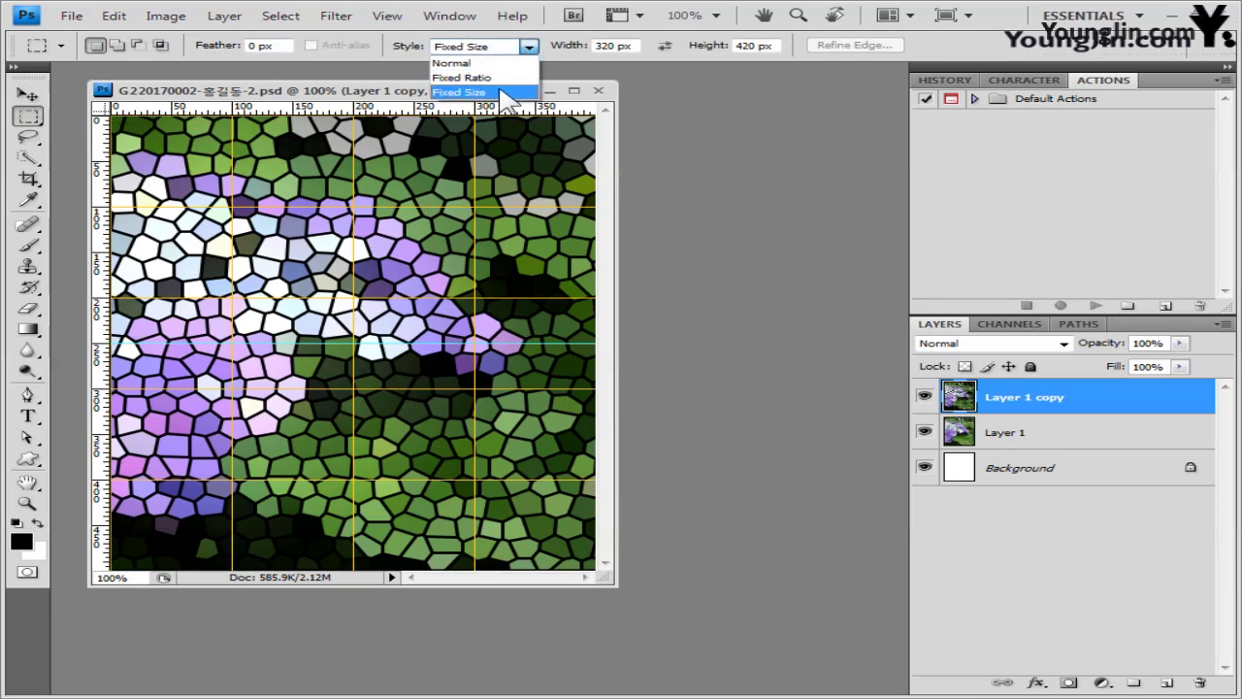
{"action": "left_click", "coordinate": [503, 92]}
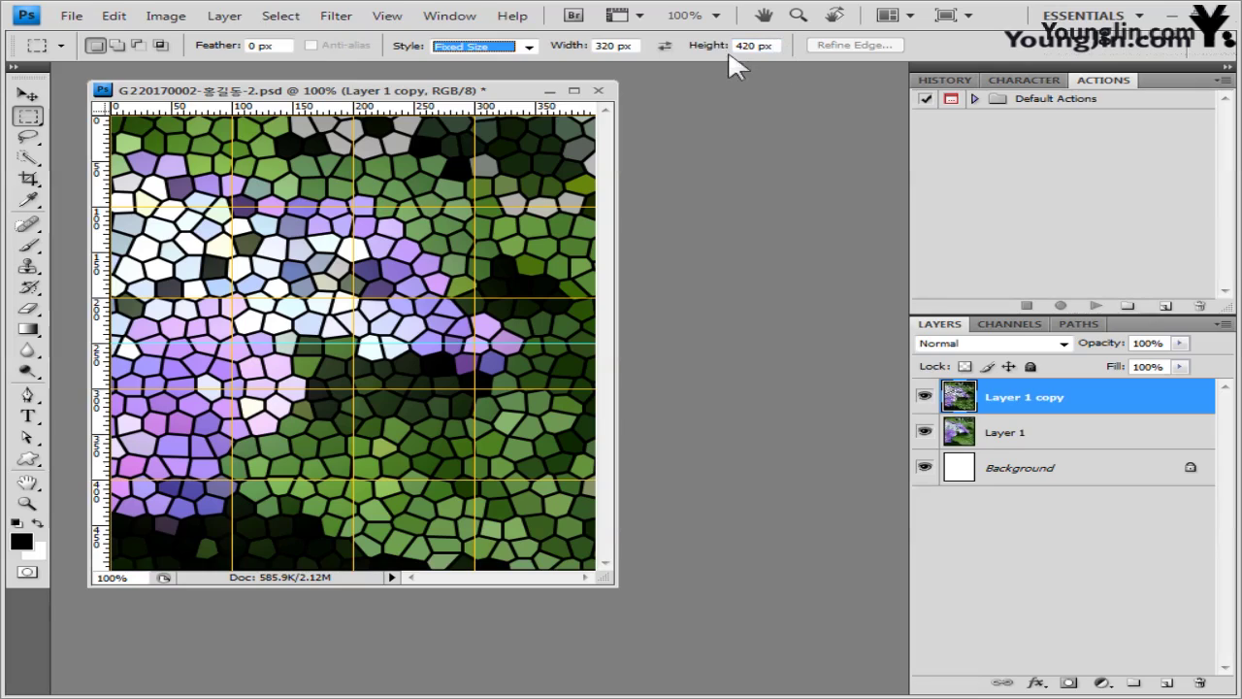
{"action": "left_click", "coordinate": [632, 46]}
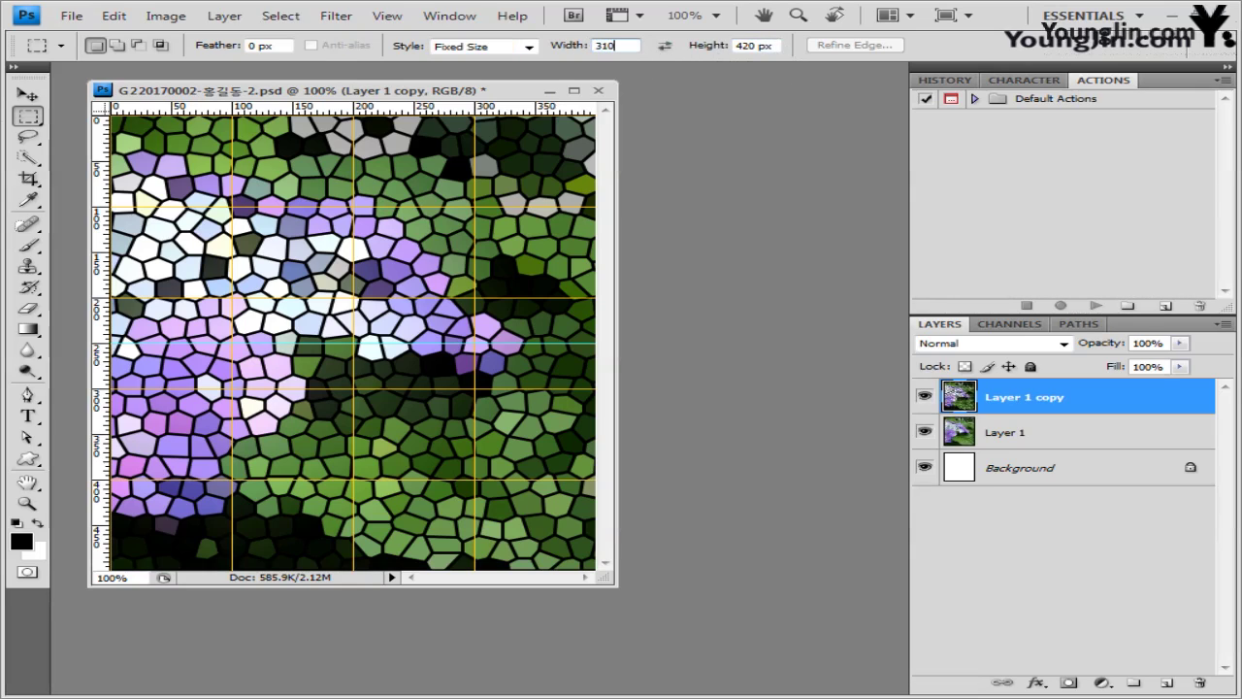
{"action": "left_click", "coordinate": [766, 46]}
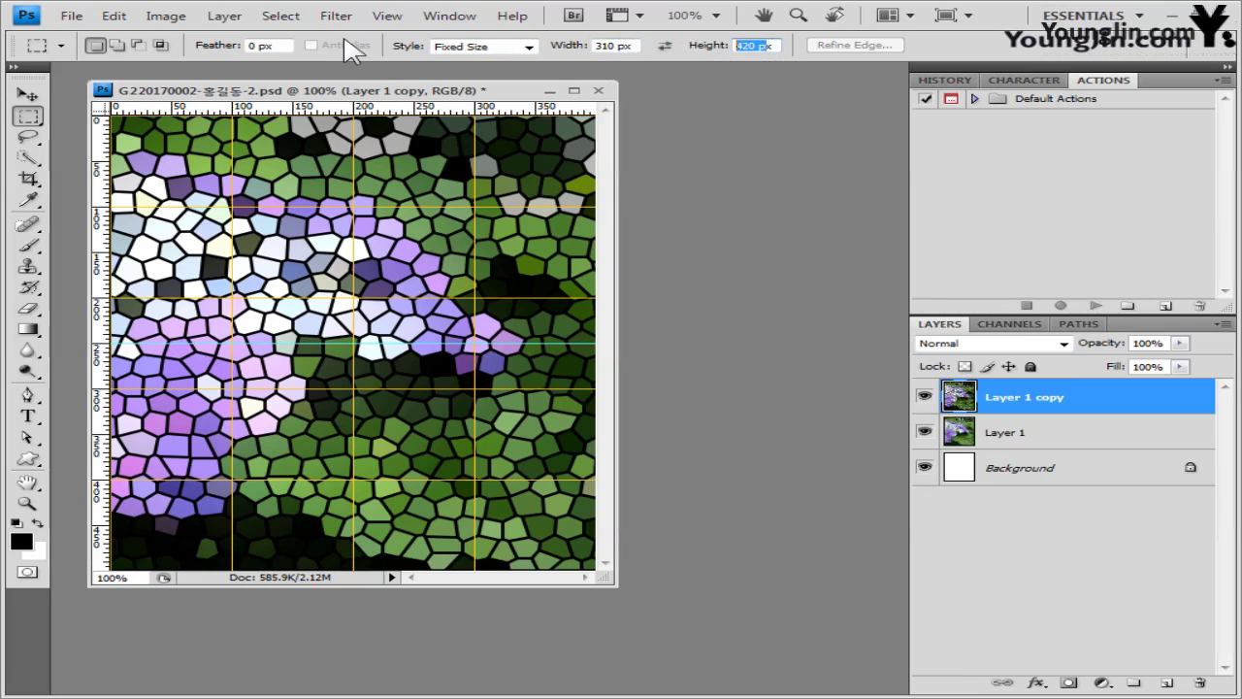
{"action": "type", "text": "410"}
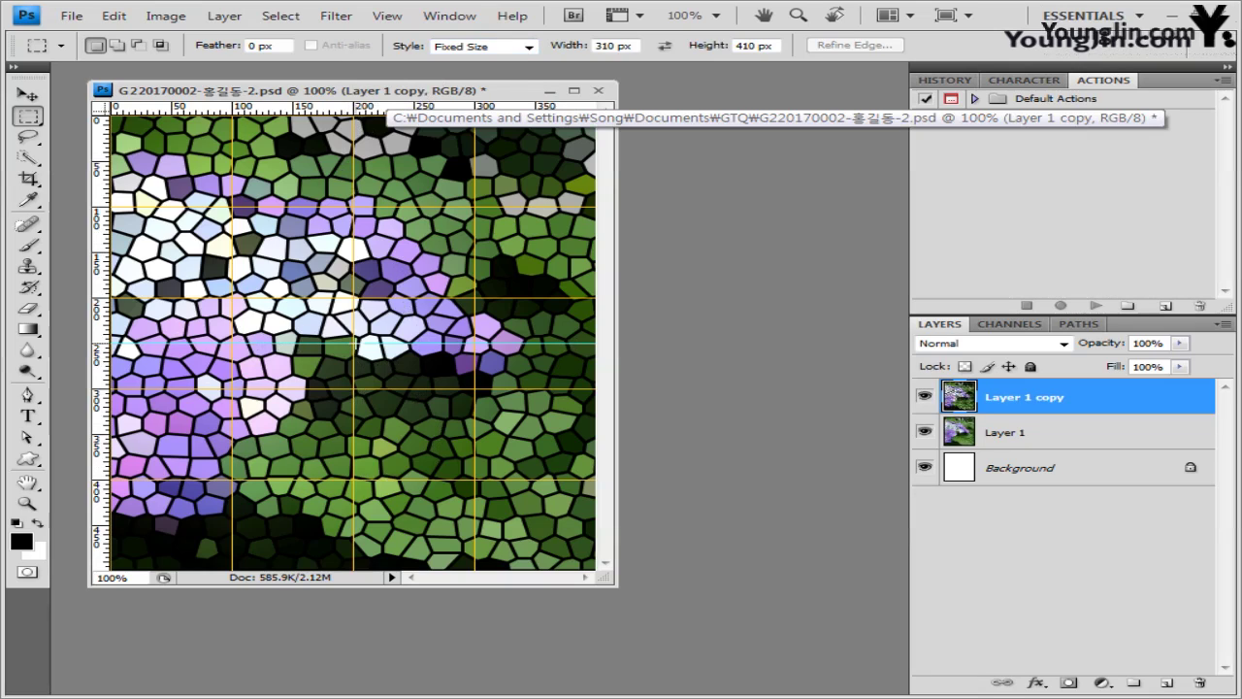
{"action": "key", "text": "alt"}
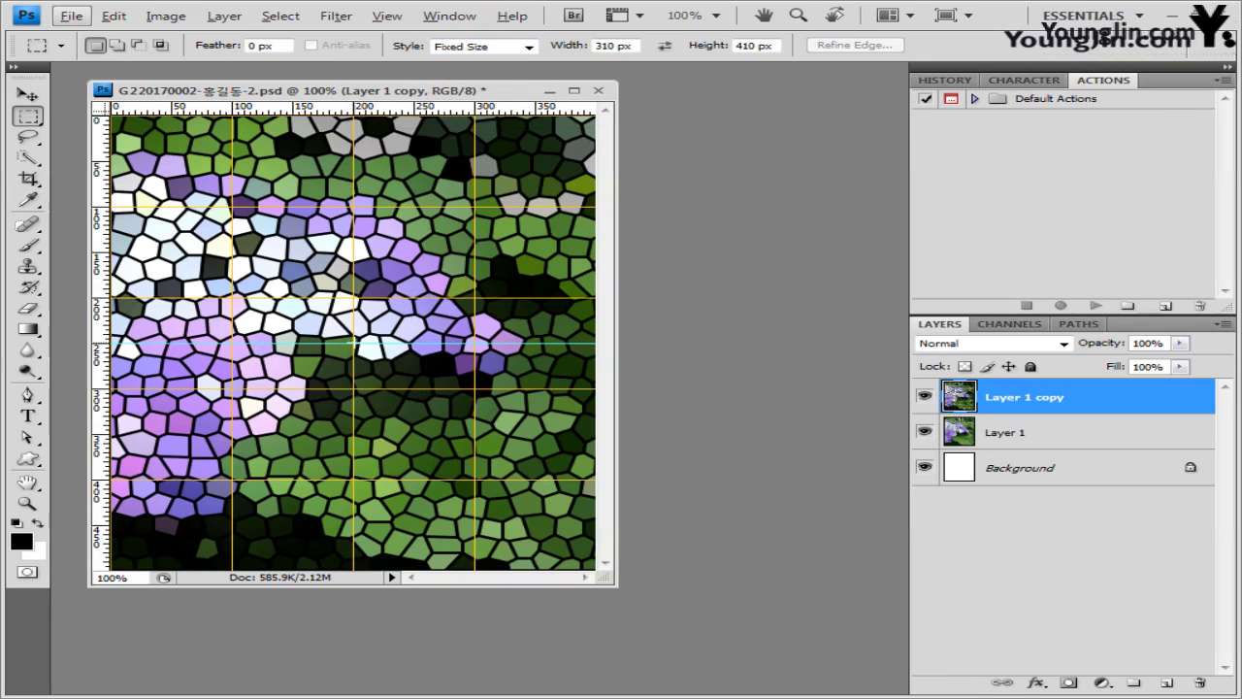
{"action": "left_click", "coordinate": [165, 155]}
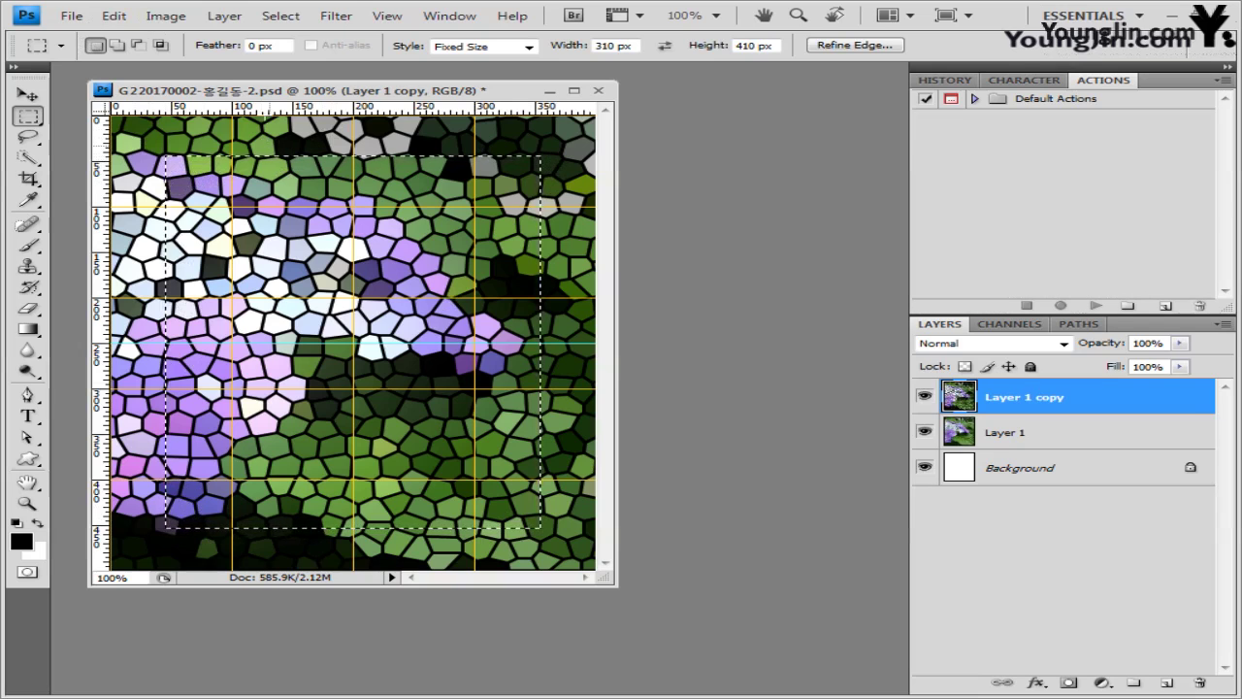
{"action": "left_click", "coordinate": [295, 17]}
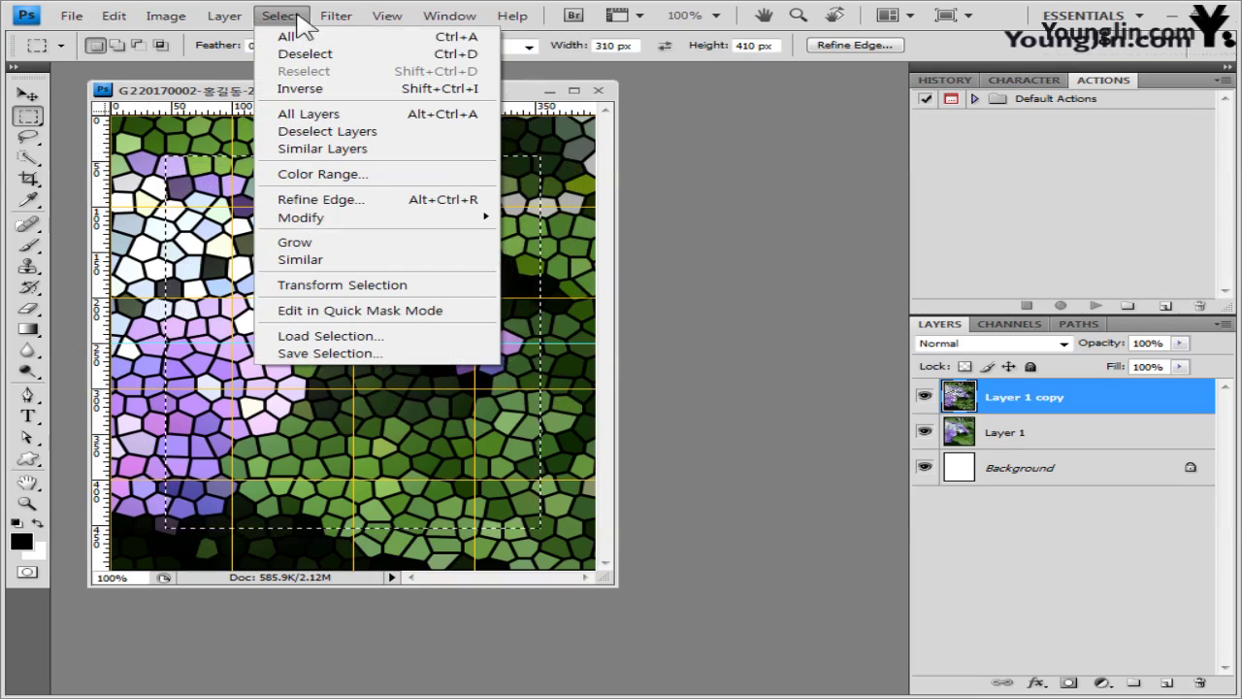
- Smooth the selection with Sample Radius 10 and delete that area from Layer 1 copy
{"action": "mouse_move", "coordinate": [320, 220]}
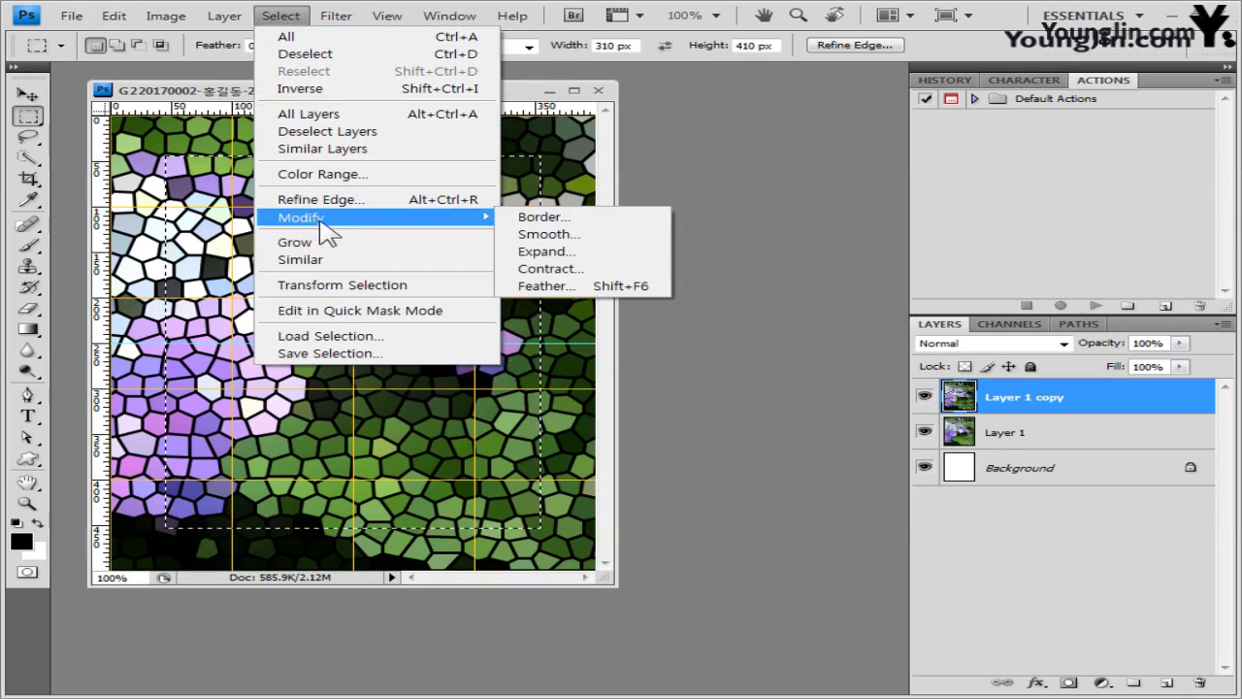
{"action": "left_click", "coordinate": [589, 235]}
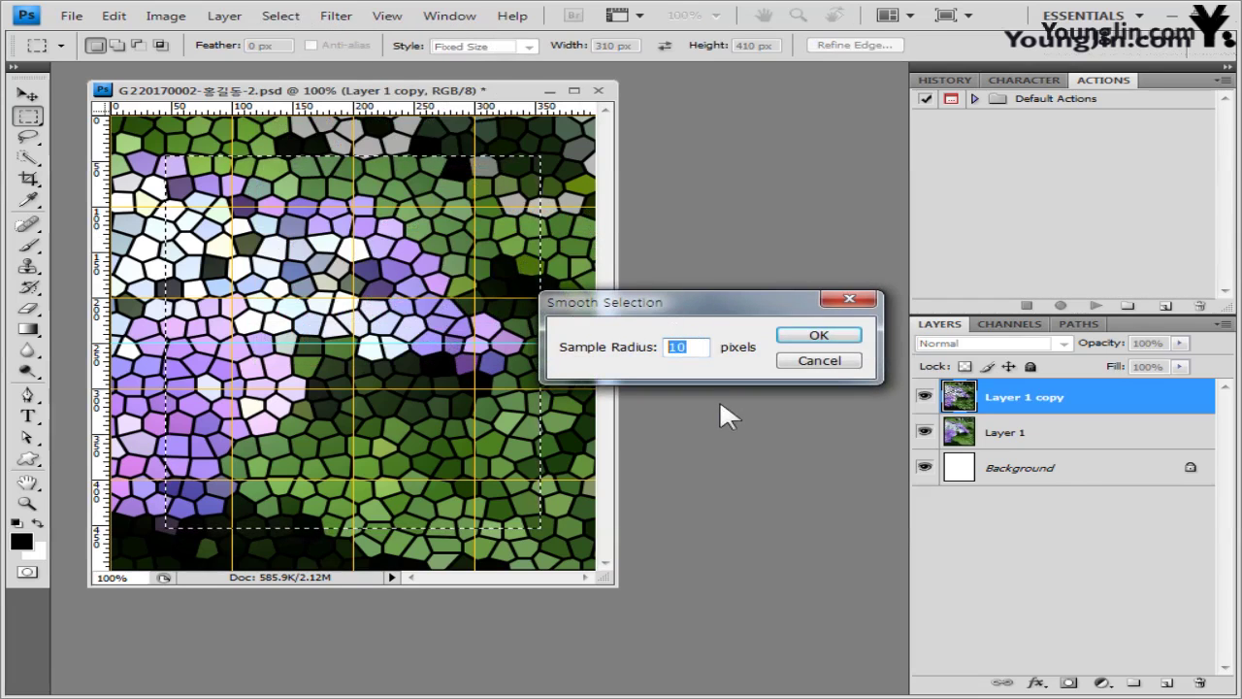
{"action": "left_click", "coordinate": [818, 337]}
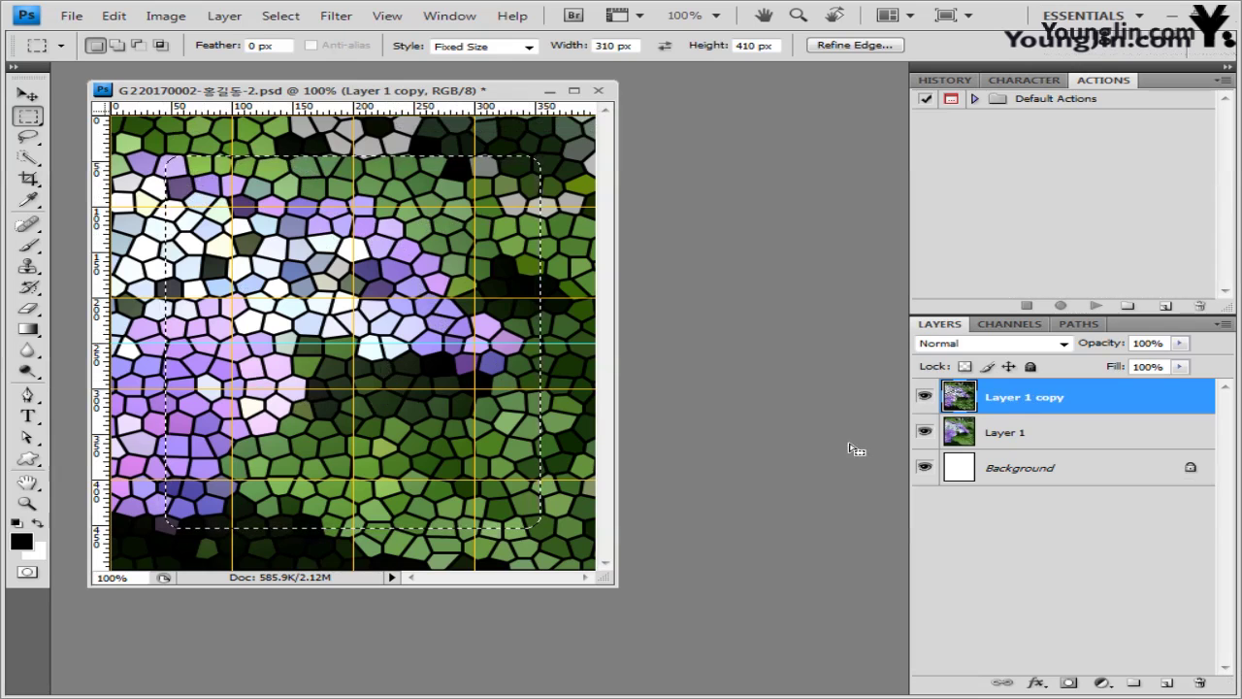
{"action": "key", "text": "Delete"}
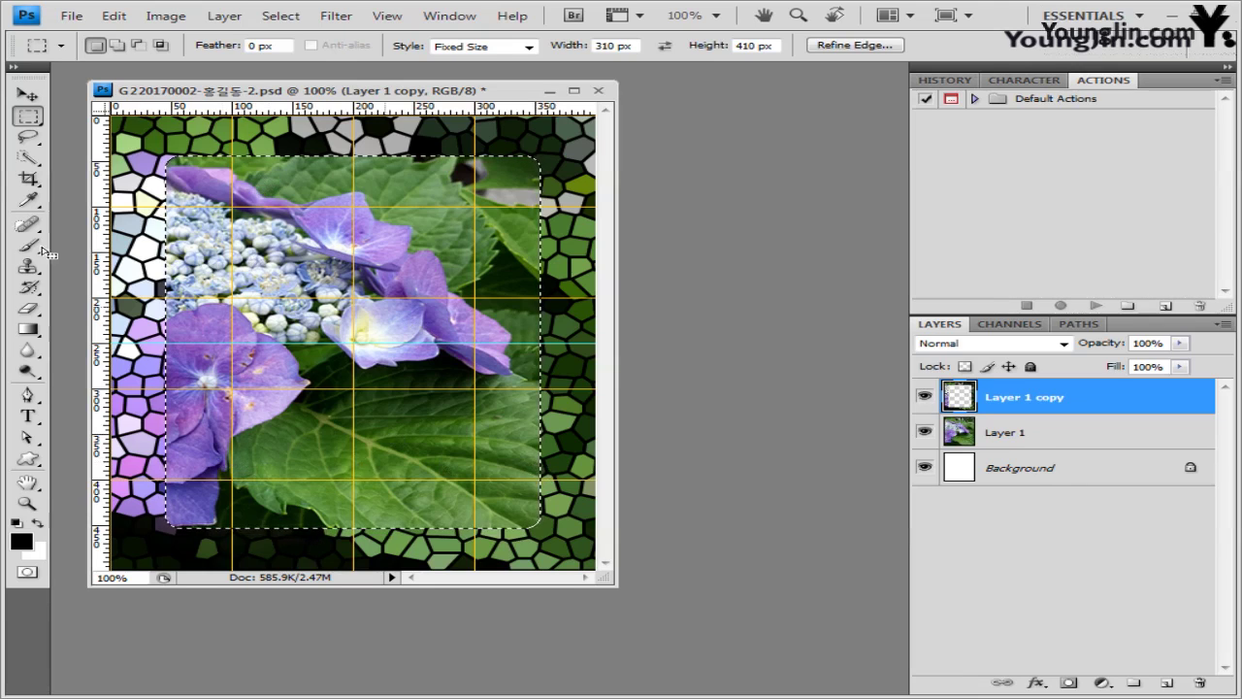
- Stroke the selection inside with an 8 px #9999ff lavender line
{"action": "left_click", "coordinate": [113, 15]}
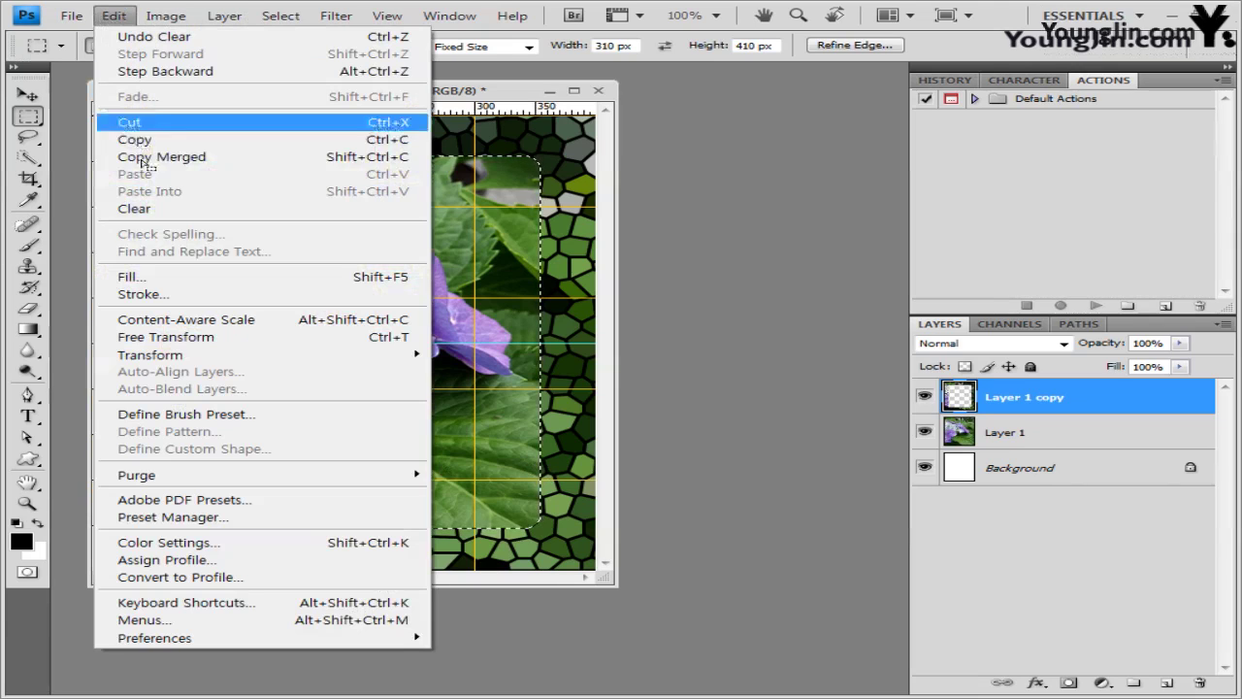
{"action": "left_click", "coordinate": [170, 294]}
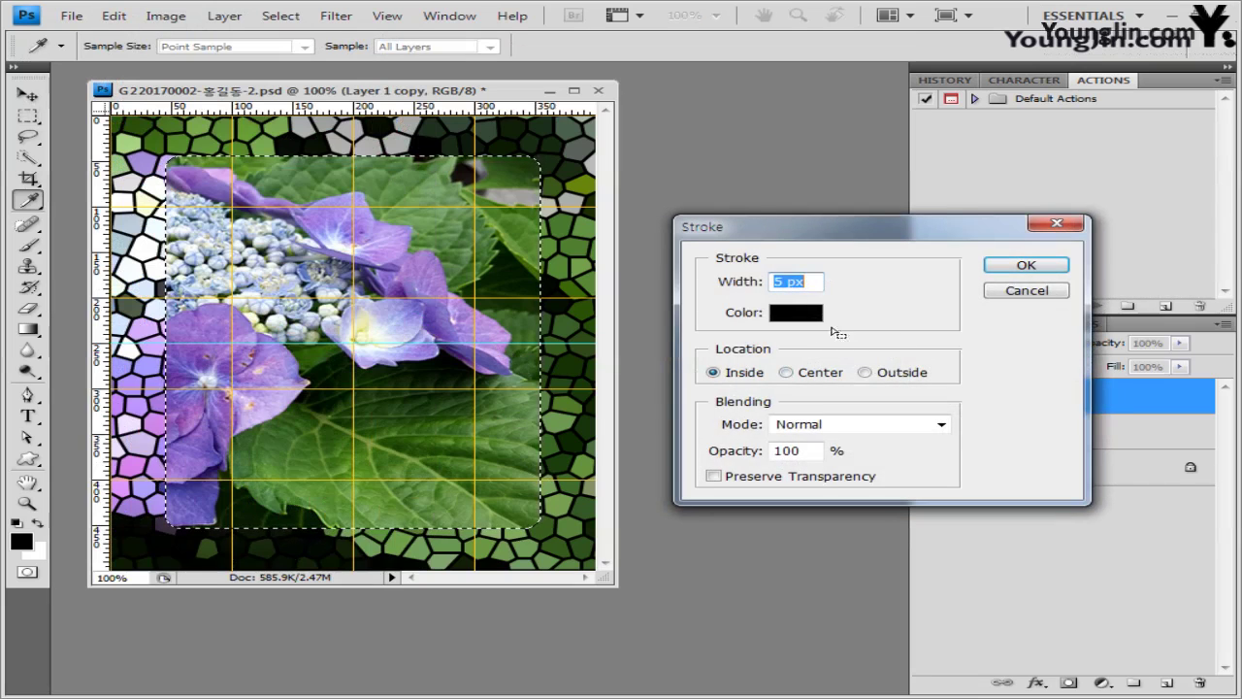
{"action": "left_click", "coordinate": [796, 311]}
{"action": "double_click", "coordinate": [681, 424]}
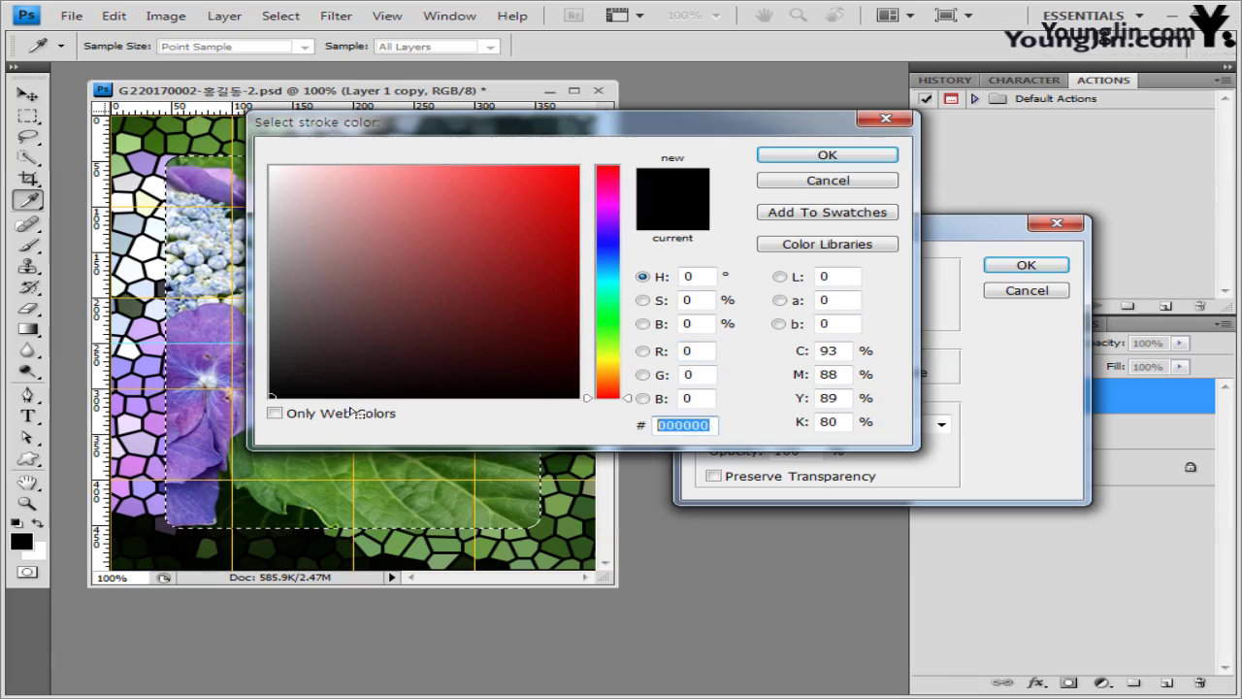
{"action": "type", "text": "9999ff"}
{"action": "left_click", "coordinate": [836, 156]}
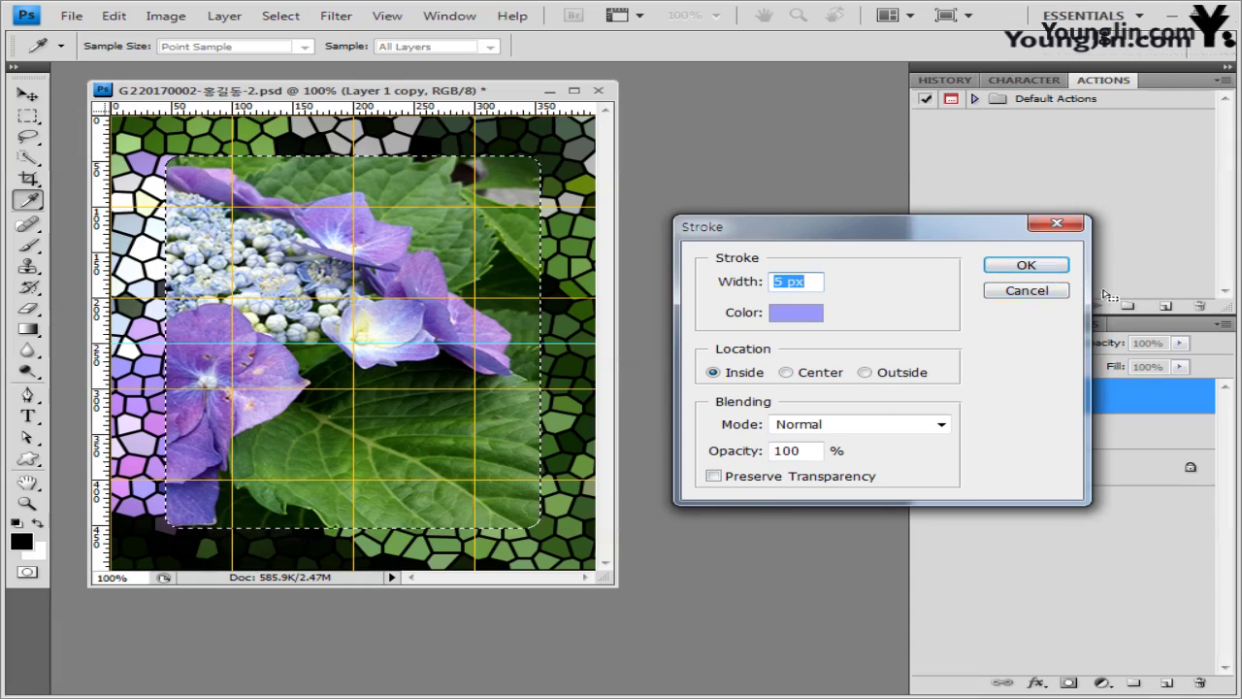
{"action": "type", "text": "8"}
{"action": "left_click", "coordinate": [1026, 264]}
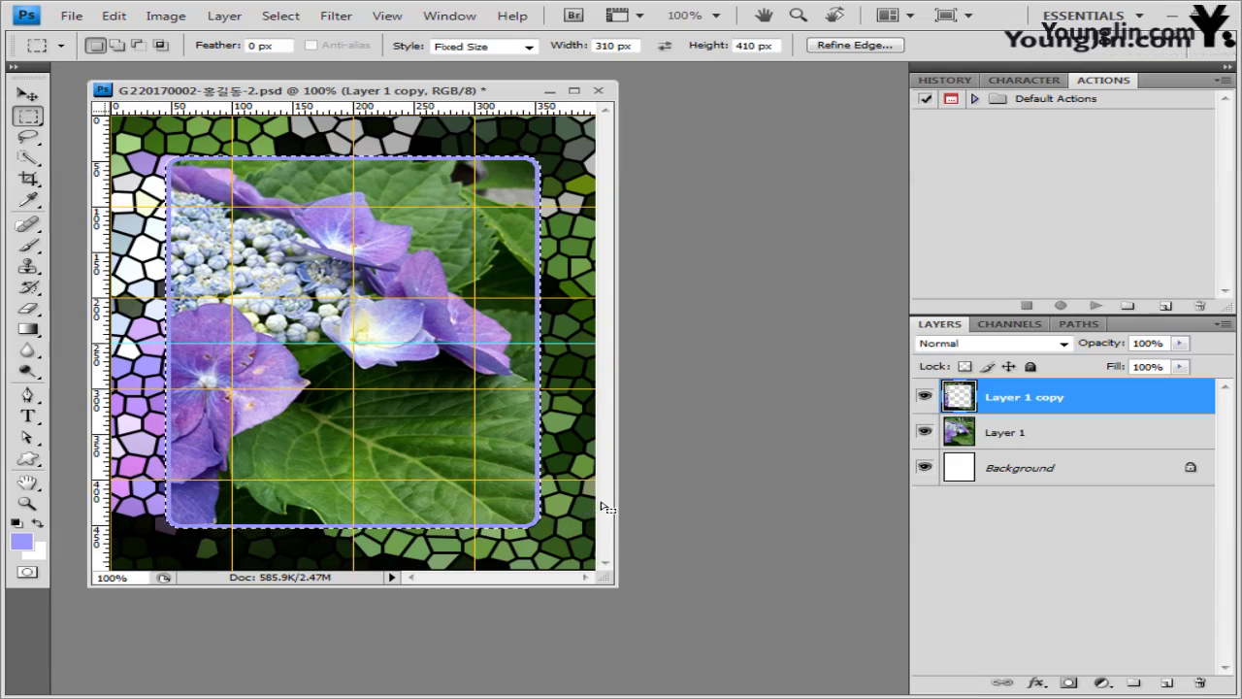
- Add a default drop shadow to Layer 1 copy and deselect
{"action": "left_click", "coordinate": [1035, 683]}
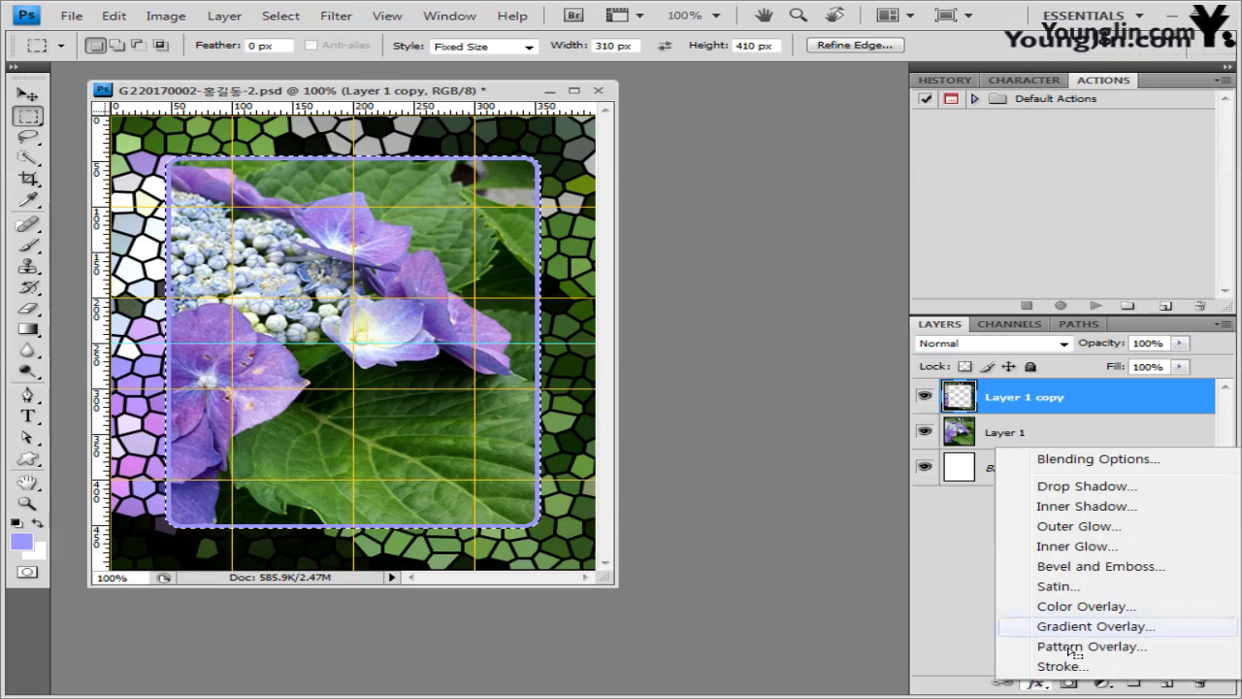
{"action": "left_click", "coordinate": [1089, 495]}
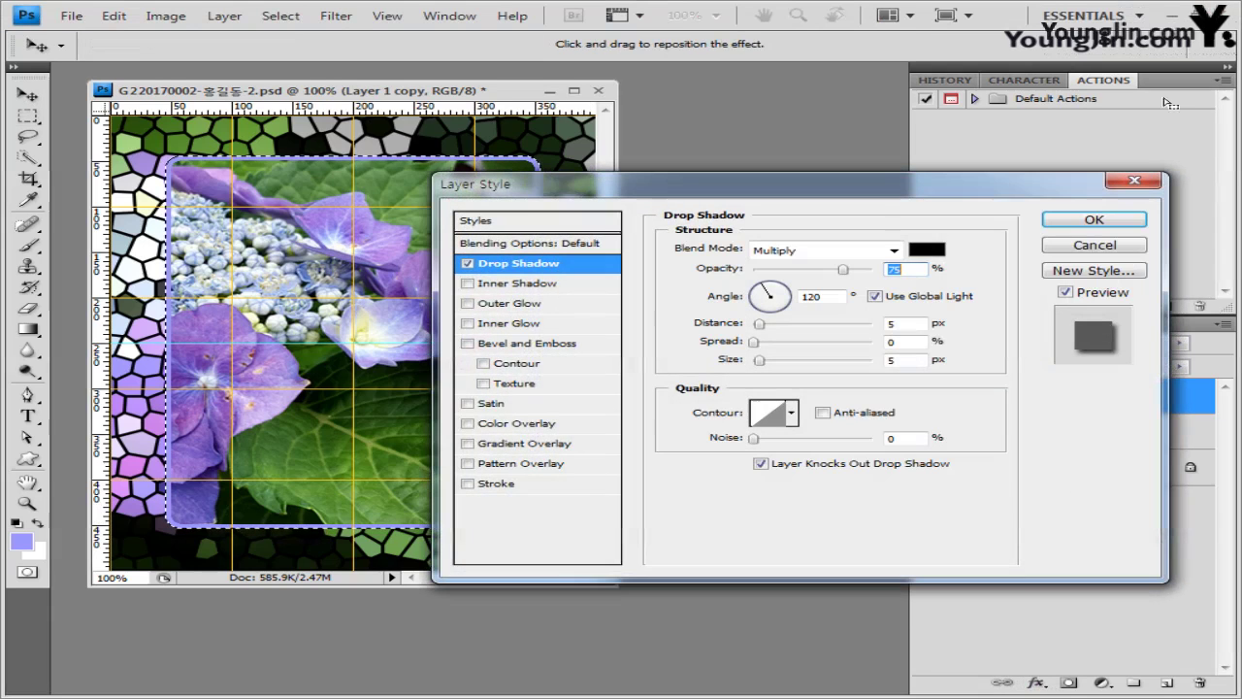
{"action": "left_click", "coordinate": [1099, 221]}
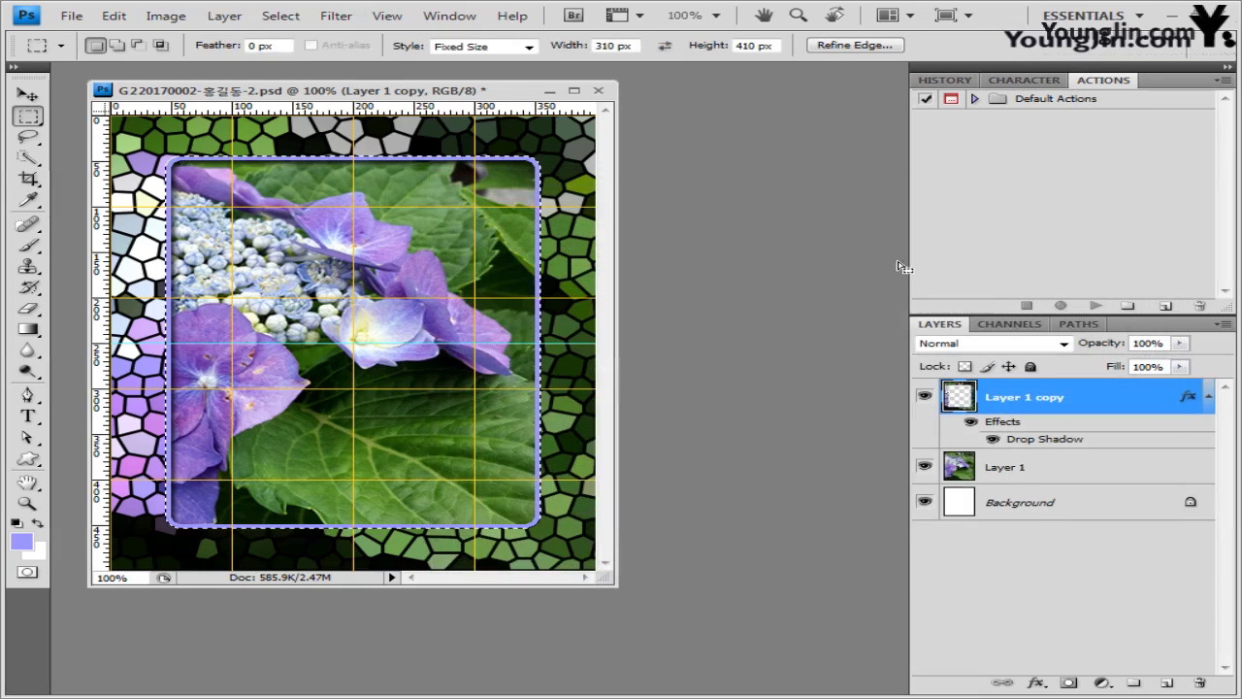
{"action": "key", "text": "ctrl+d"}
{"action": "key", "text": "v"}
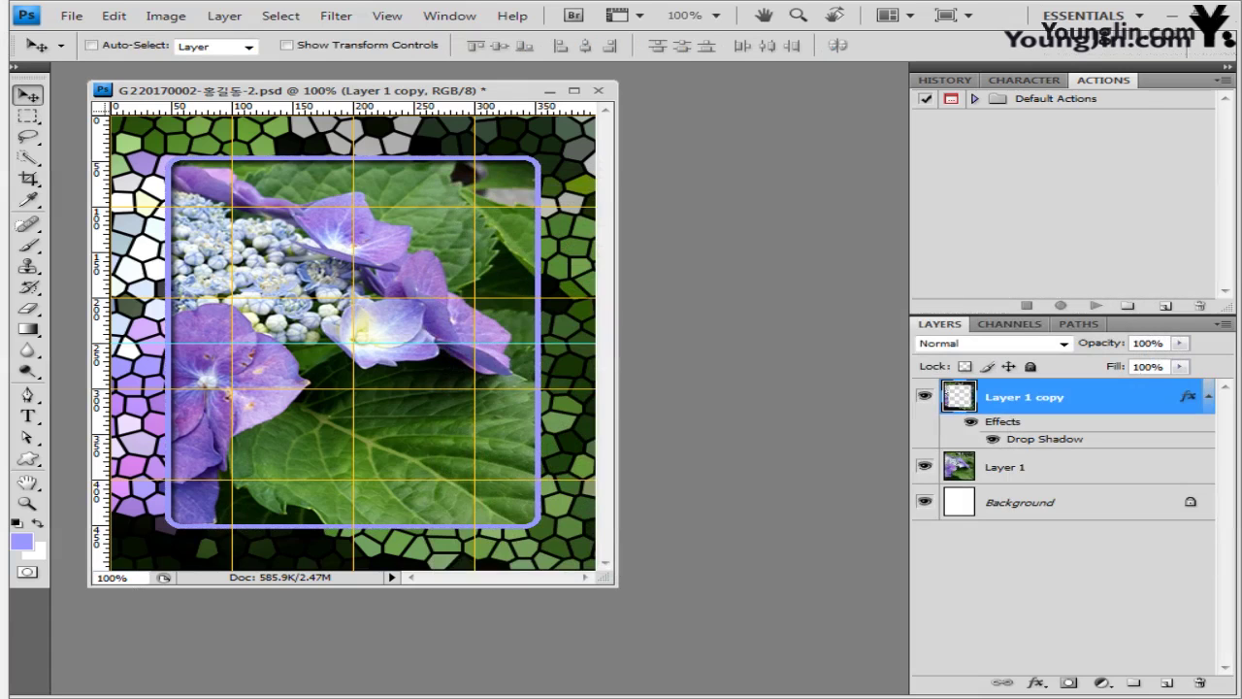
- Open the snail photo 2급-3.jpg in Photoshop in its own floating window
{"action": "key", "text": "alt+Tab"}
{"action": "left_click_drag", "start_coordinate": [475, 328], "coordinate": [753, 691]}
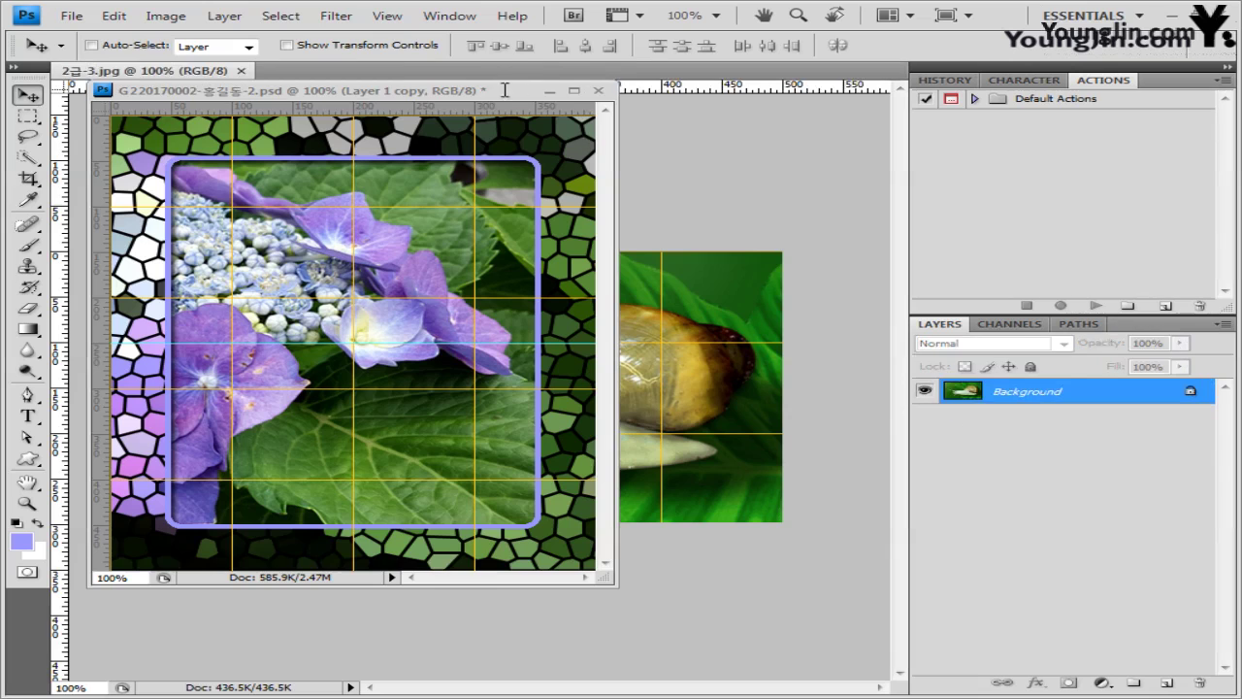
{"action": "left_click_drag", "start_coordinate": [504, 90], "coordinate": [521, 127]}
{"action": "left_click_drag", "start_coordinate": [194, 70], "coordinate": [584, 199]}
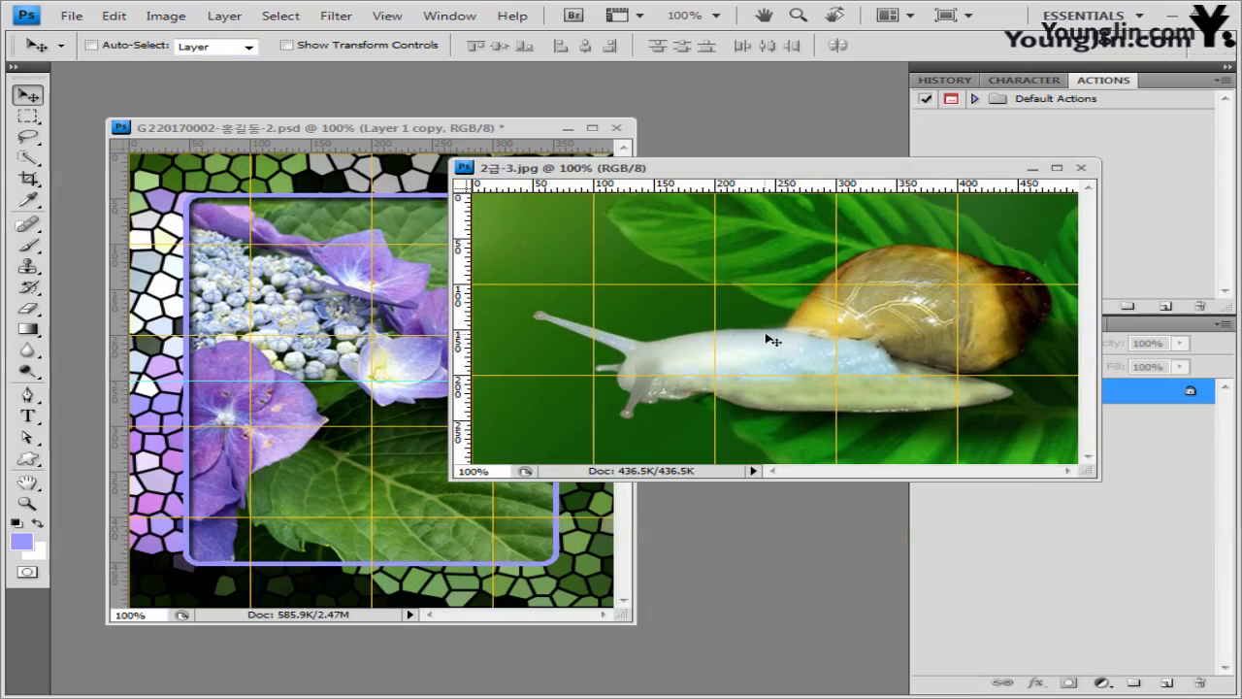
- Select the snail's body, antennae and shell with the Quick Selection Tool in Add mode
{"action": "left_click", "coordinate": [27, 158]}
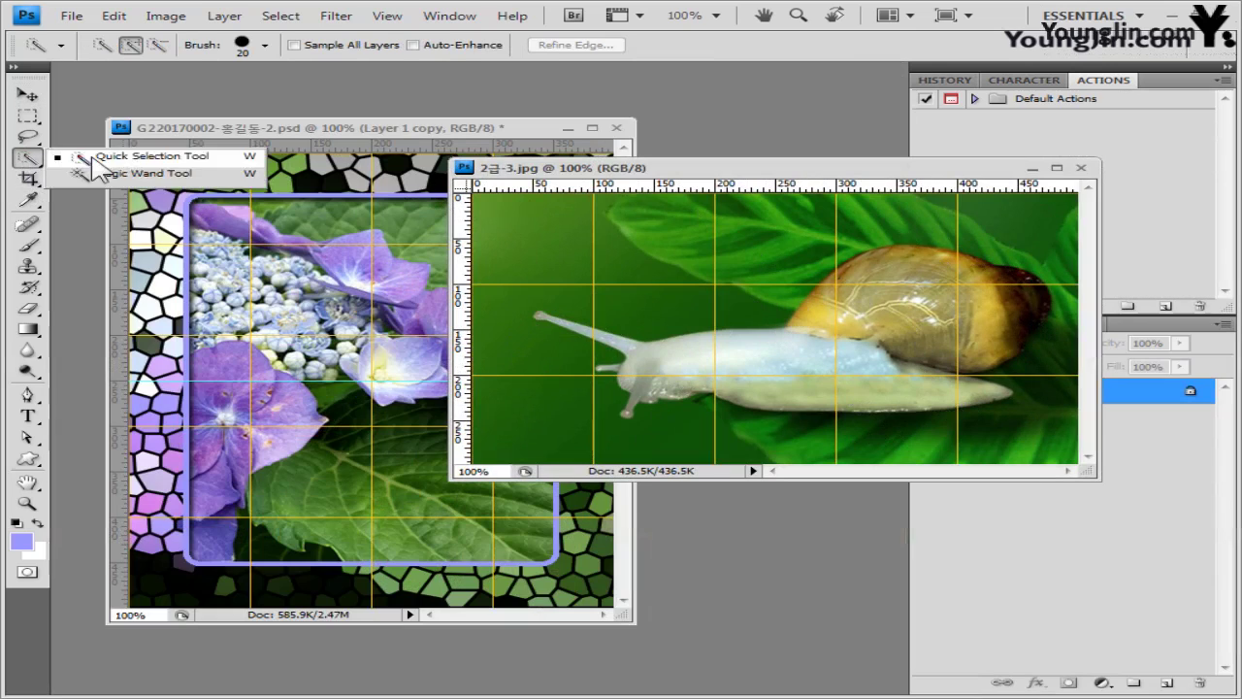
{"action": "left_click", "coordinate": [93, 158]}
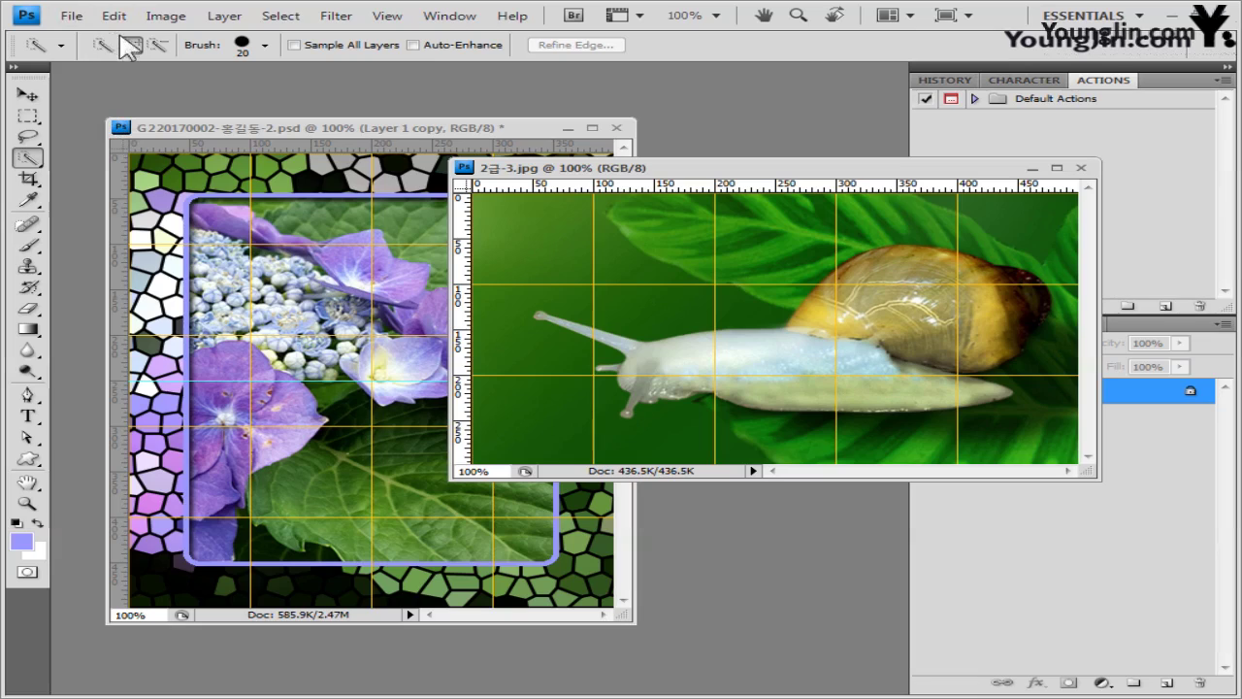
{"action": "left_click", "coordinate": [130, 46]}
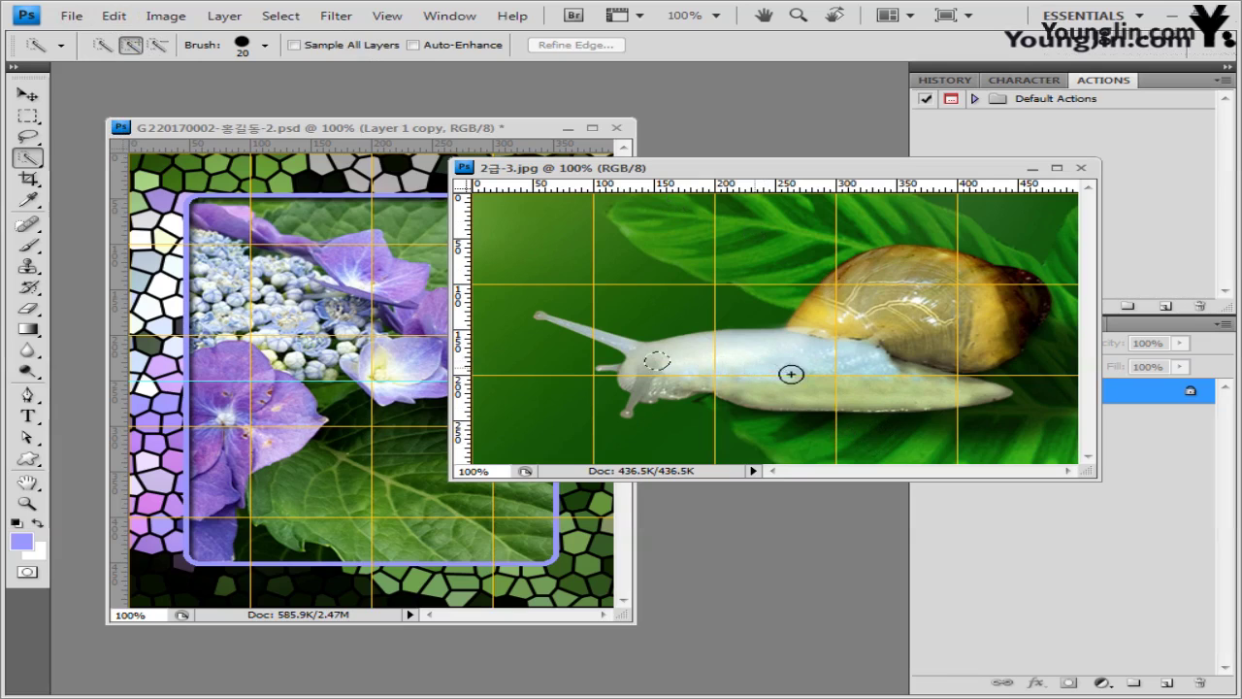
{"action": "left_click_drag", "start_coordinate": [790, 371], "coordinate": [867, 383]}
{"action": "mouse_move", "coordinate": [899, 326]}
{"action": "left_mouse_down"}
{"action": "mouse_move", "coordinate": [860, 324]}
{"action": "mouse_move", "coordinate": [928, 288]}
{"action": "mouse_move", "coordinate": [984, 288]}
{"action": "mouse_move", "coordinate": [1036, 327]}
{"action": "left_mouse_up"}
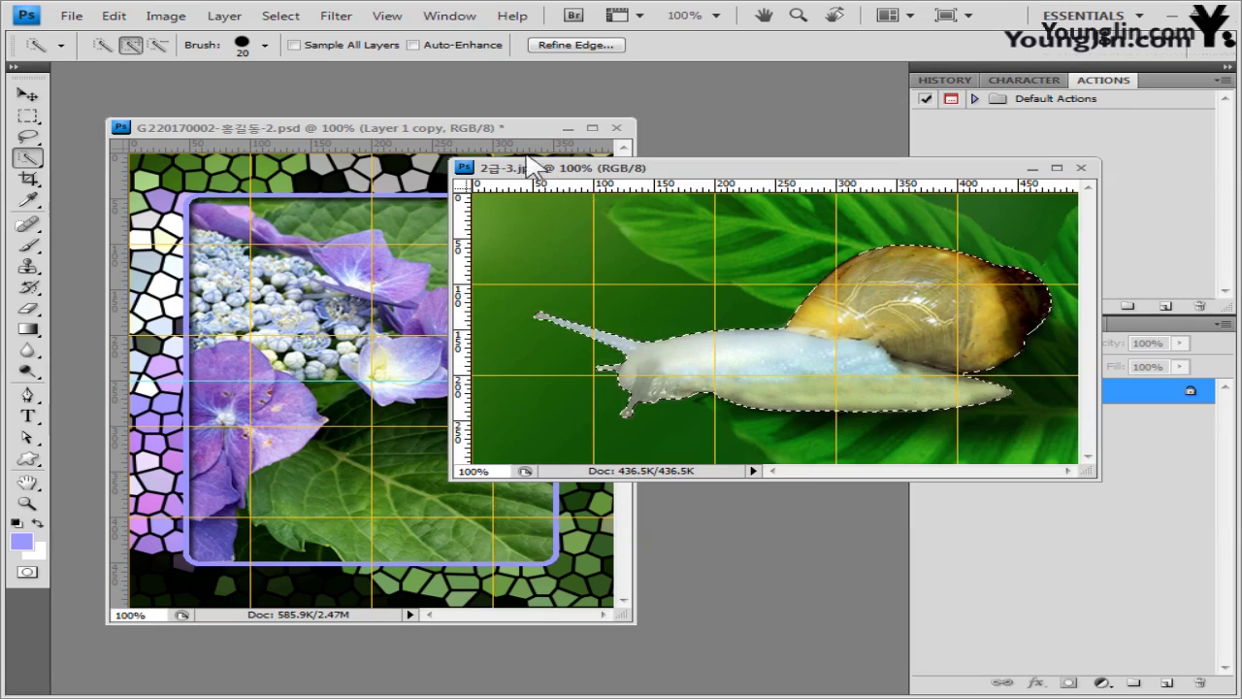
{"action": "left_click", "coordinate": [511, 131]}
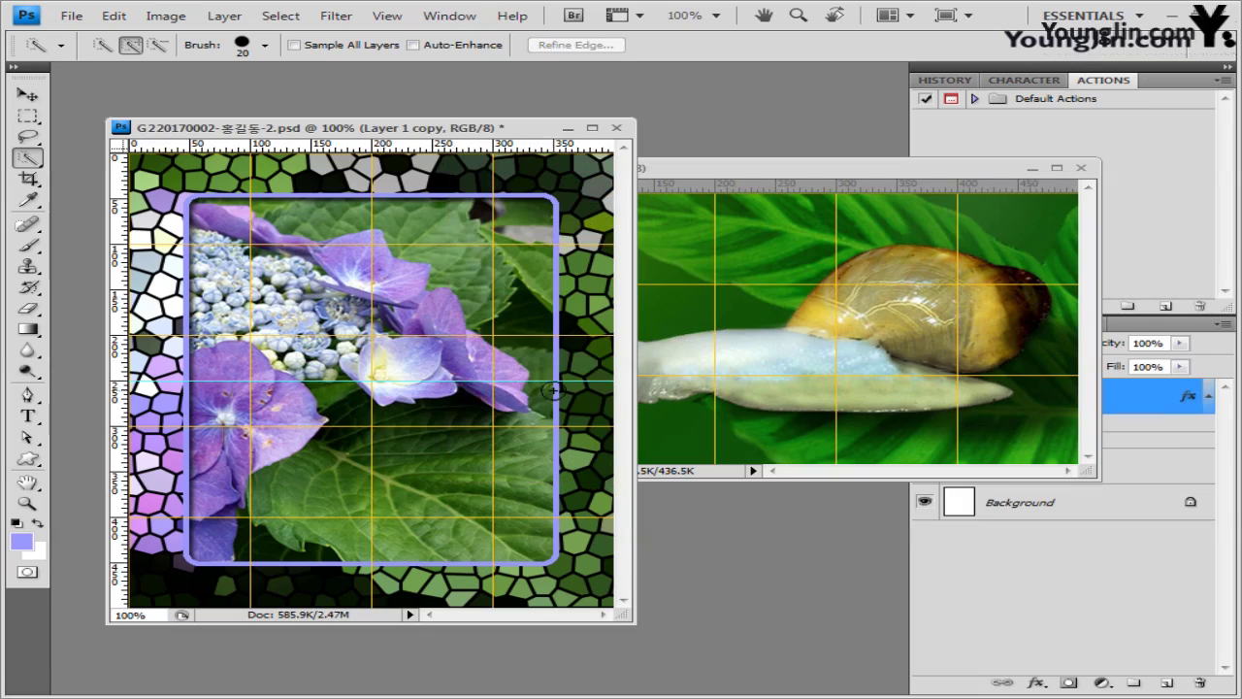
- Paste the snail into the frame document as Layer 2 and close the snail photo
{"action": "key", "text": "ctrl+v"}
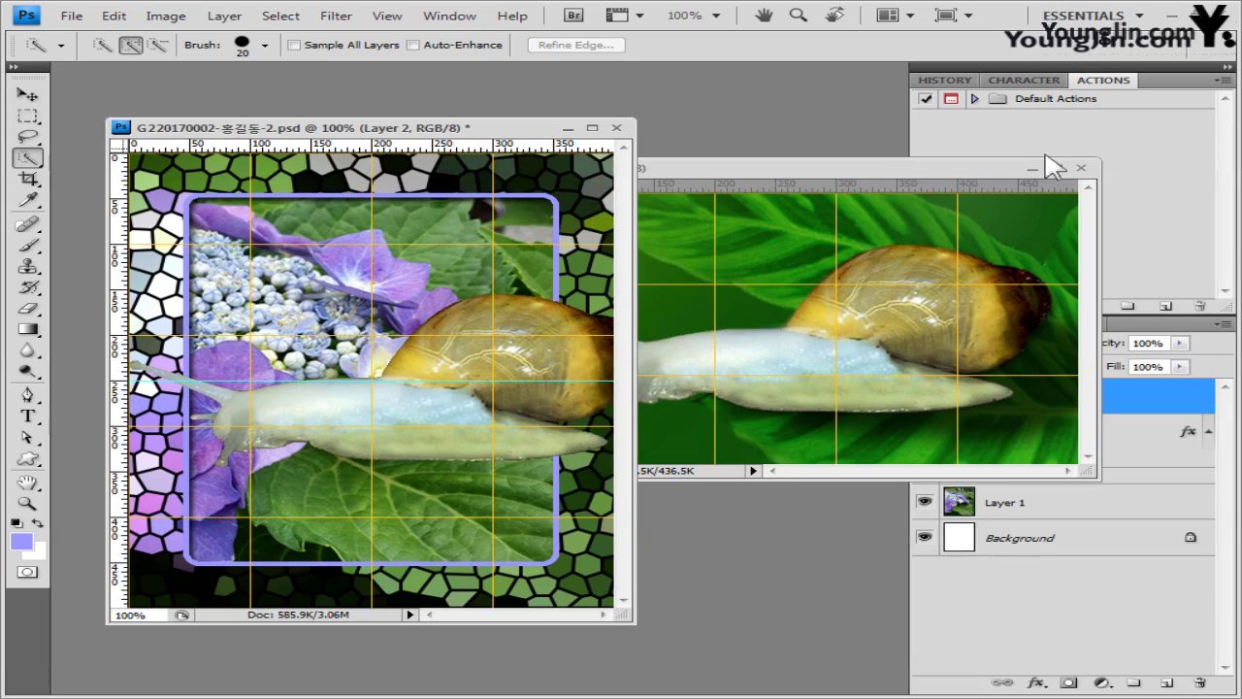
{"action": "left_click", "coordinate": [1085, 184]}
{"action": "left_click", "coordinate": [519, 131]}
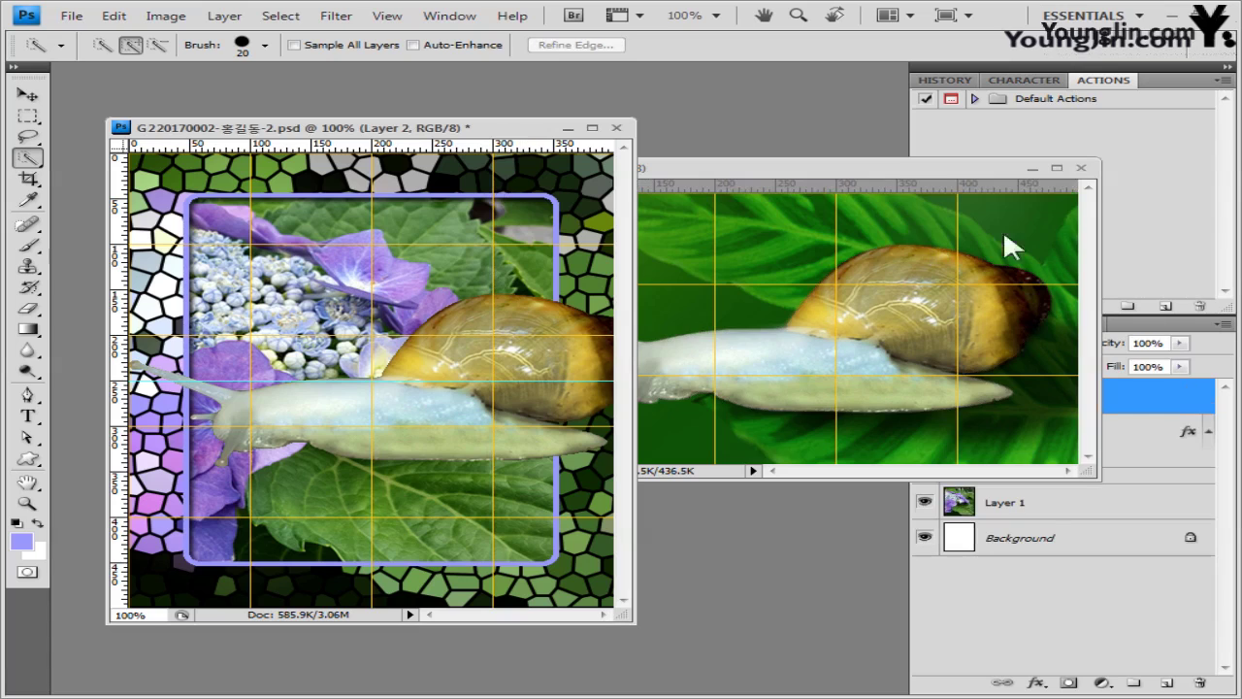
{"action": "left_click", "coordinate": [1087, 174]}
{"action": "key", "text": "ctrl+w"}
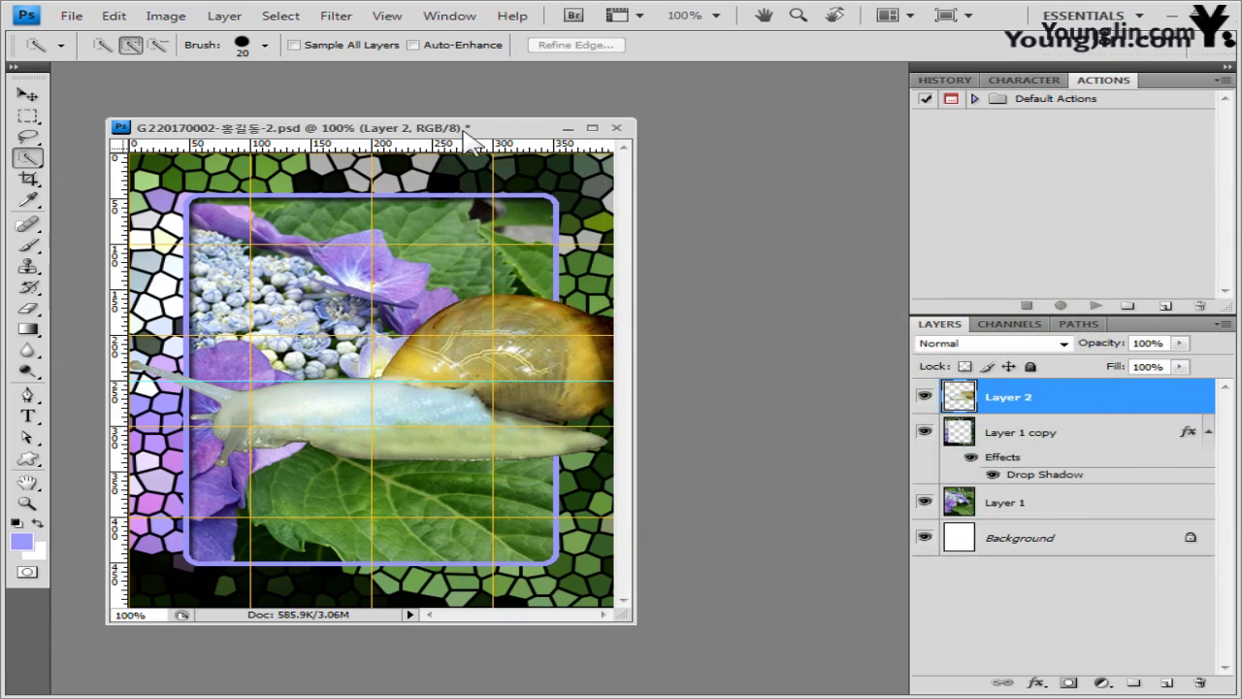
- Free-transform the snail down and to the left and shrink it to fit the frame
{"action": "key", "text": "ctrl+t"}
{"action": "left_click_drag", "start_coordinate": [524, 400], "coordinate": [476, 467]}
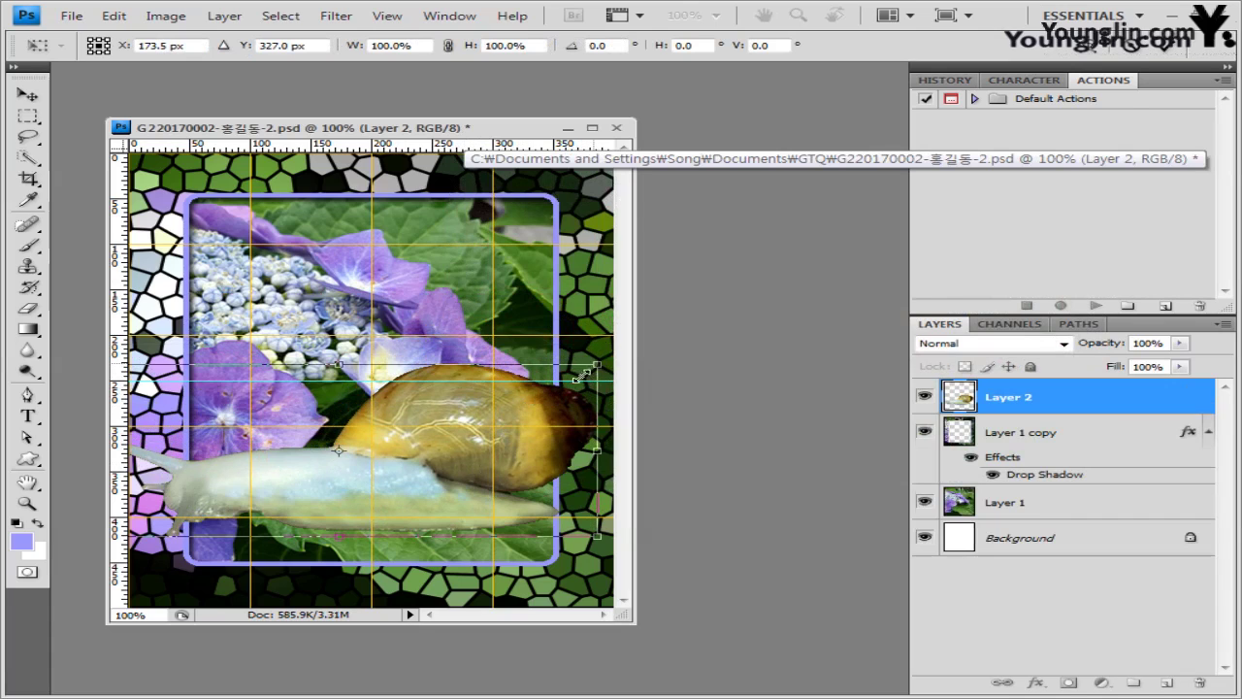
{"action": "left_click_drag", "start_coordinate": [582, 374], "coordinate": [548, 381]}
{"action": "key", "text": "Return"}
{"action": "key", "text": "w"}
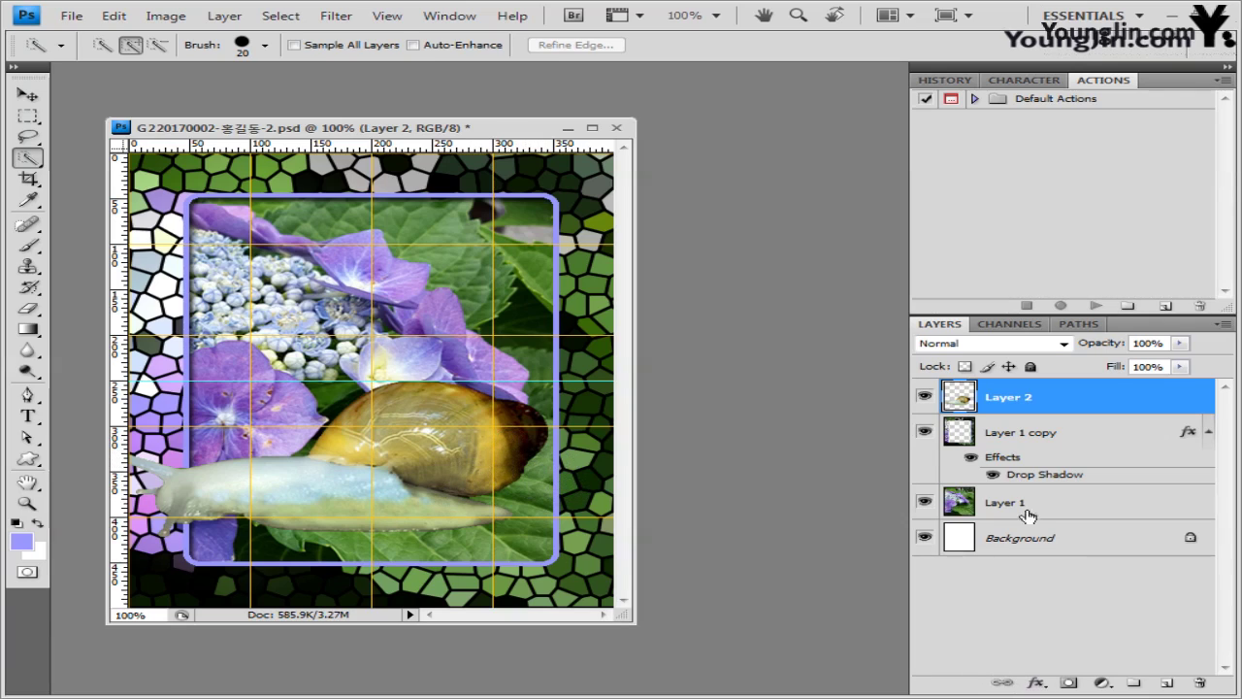
- Give the snail layer an Outer Glow with size 10 px
{"action": "left_click", "coordinate": [1037, 683]}
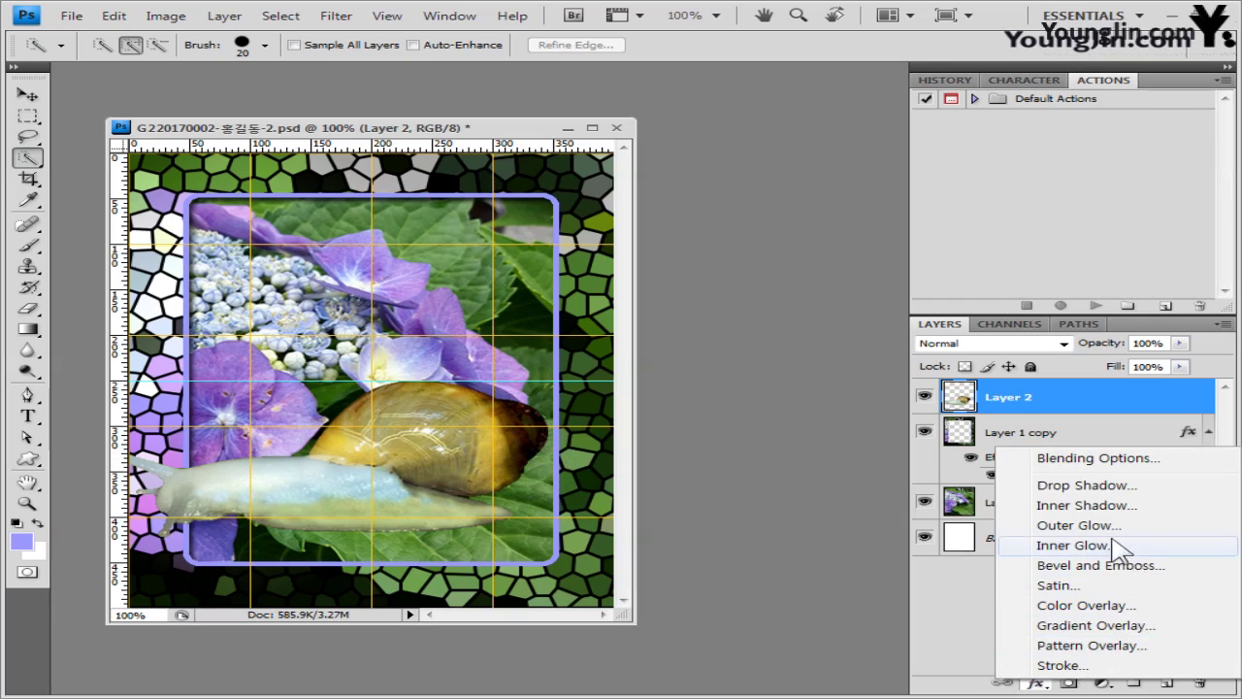
{"action": "key", "text": "Escape"}
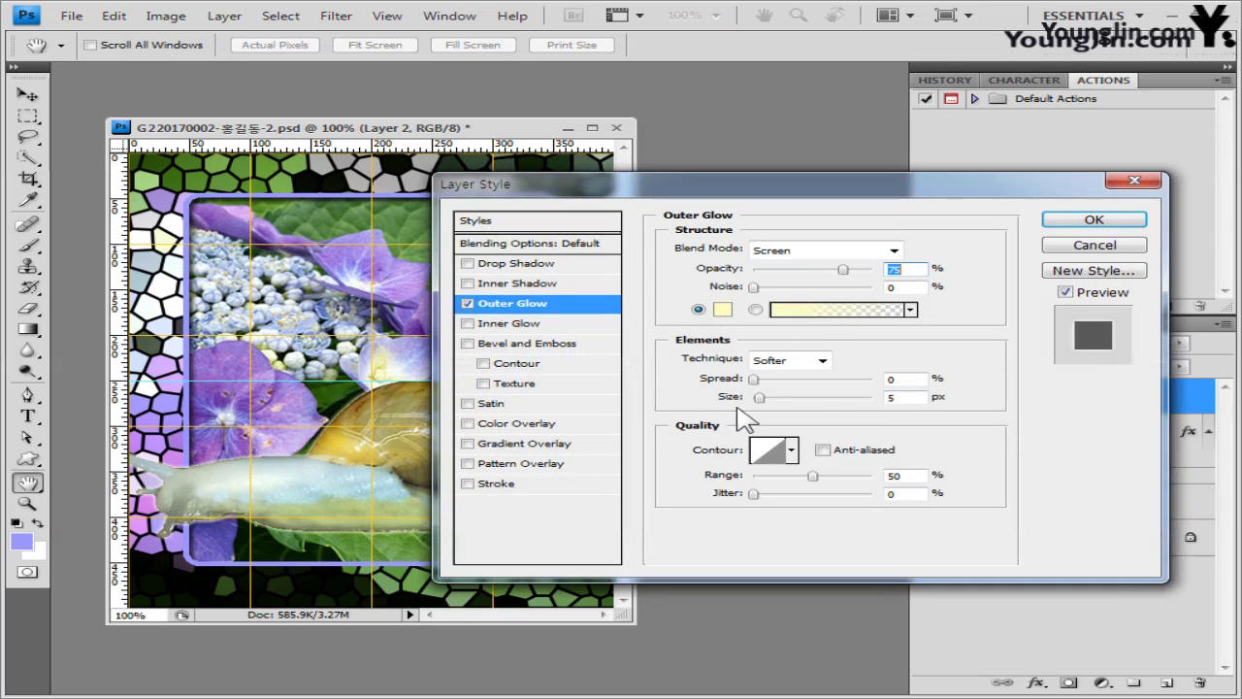
{"action": "left_click", "coordinate": [900, 396]}
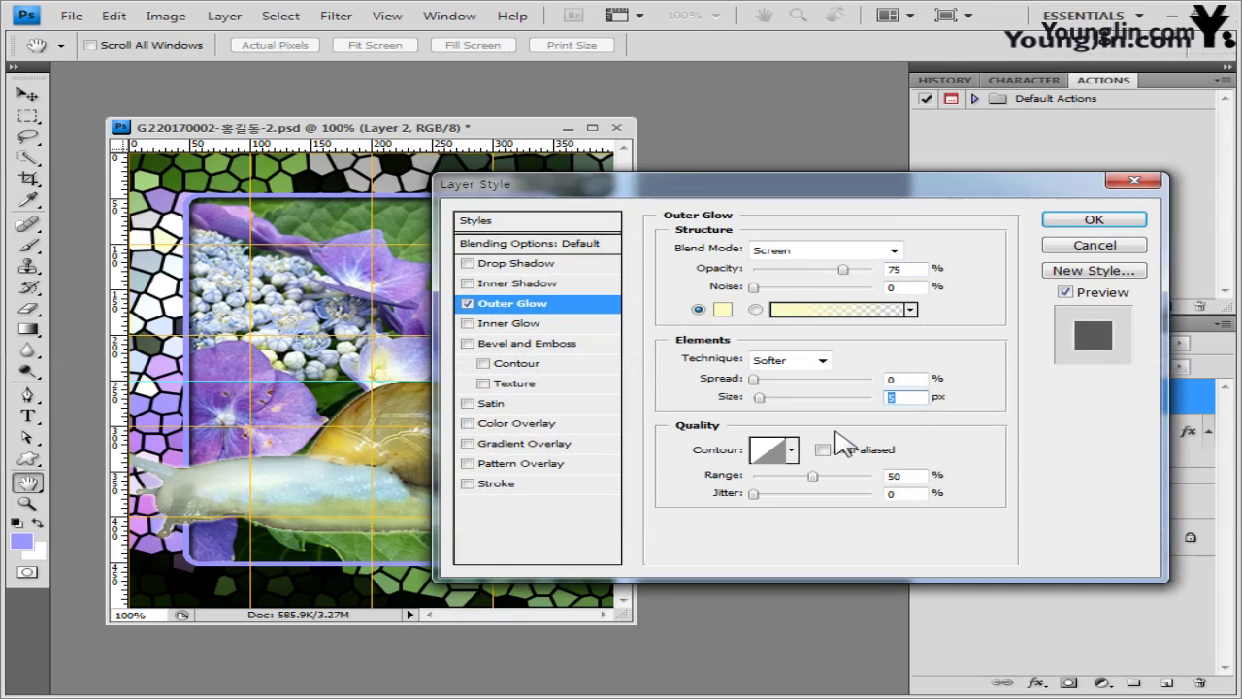
{"action": "type", "text": "10"}
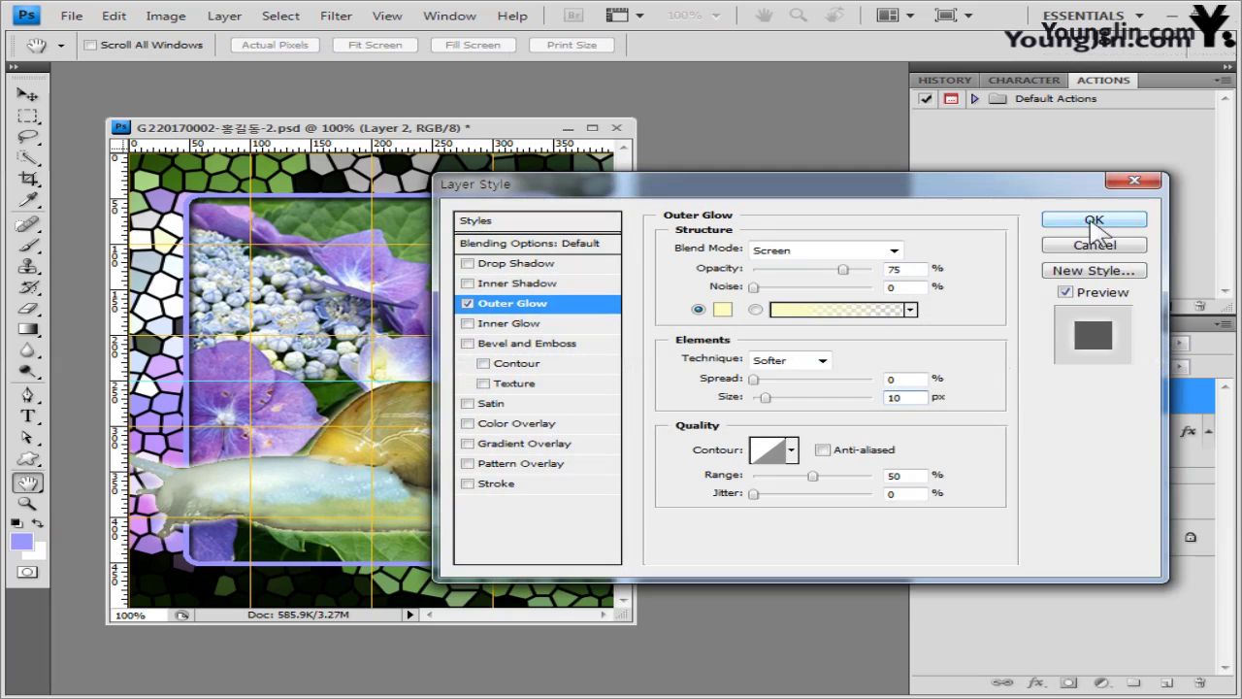
{"action": "left_click", "coordinate": [1093, 221]}
- Scale the snail to about 90% and move it right and up into the lower-right corner
{"action": "key", "text": "ctrl+t"}
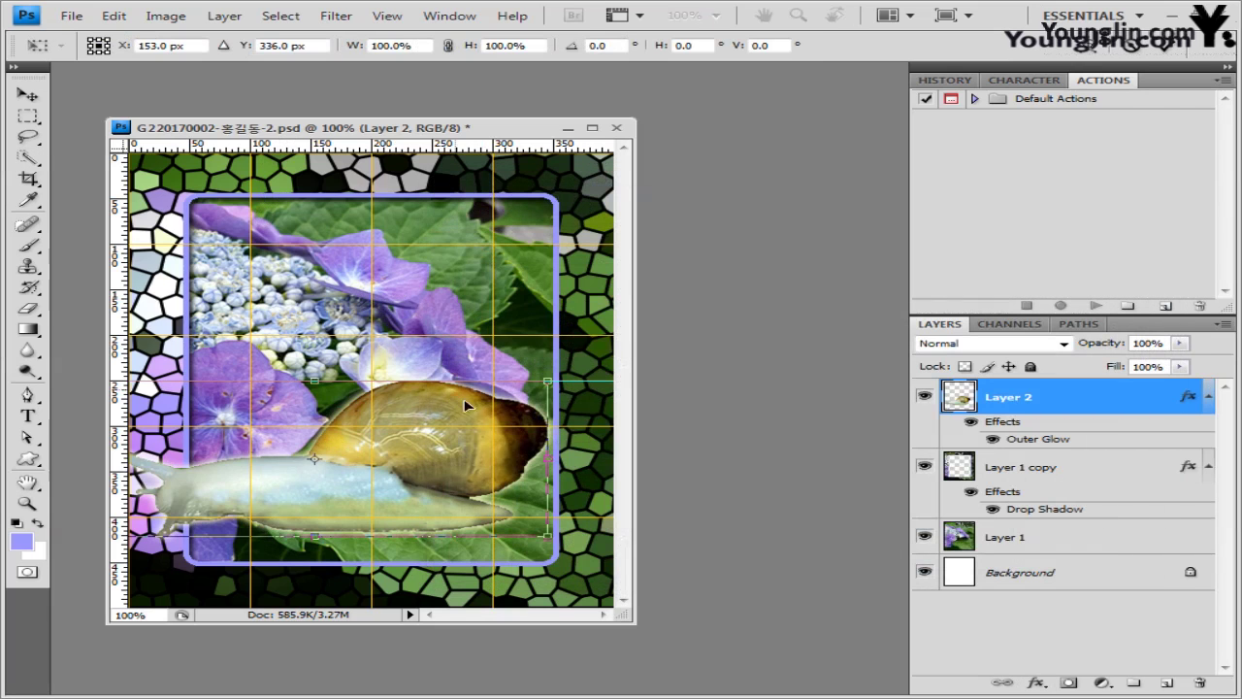
{"action": "left_click_drag", "start_coordinate": [548, 381], "coordinate": [561, 376]}
{"action": "left_click_drag", "start_coordinate": [546, 391], "coordinate": [503, 406]}
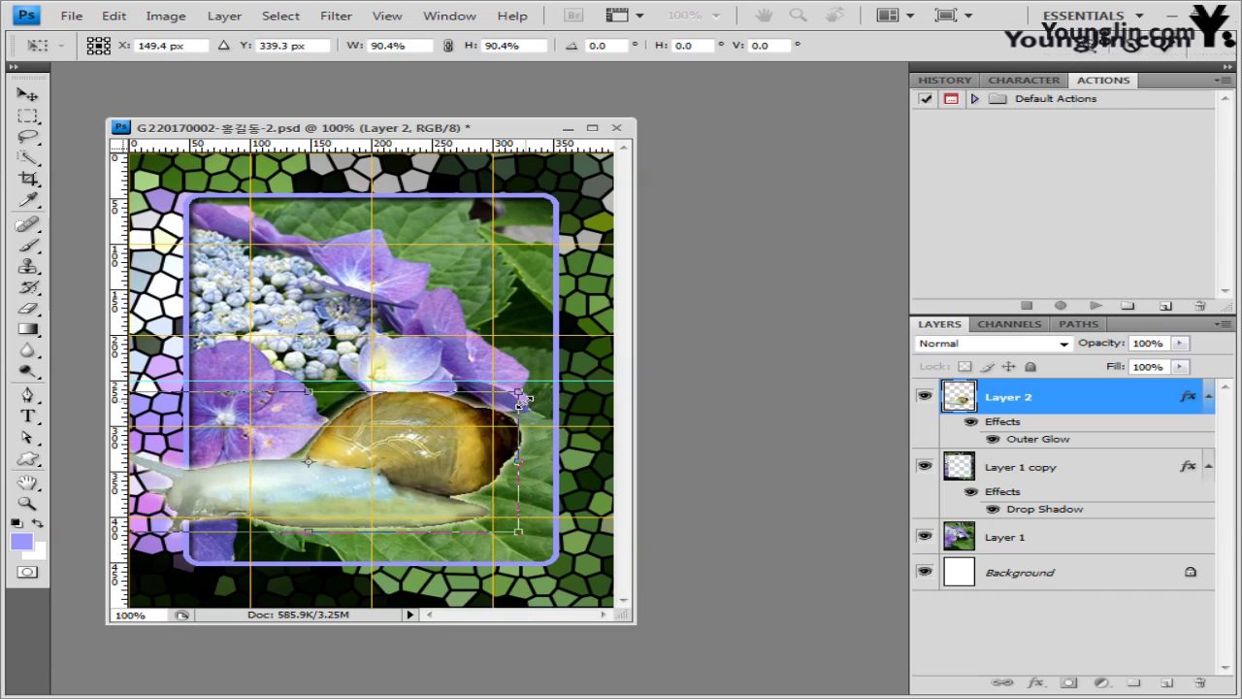
{"action": "left_click_drag", "start_coordinate": [474, 444], "coordinate": [519, 429]}
{"action": "key", "text": "Return"}
{"action": "key", "text": "w"}
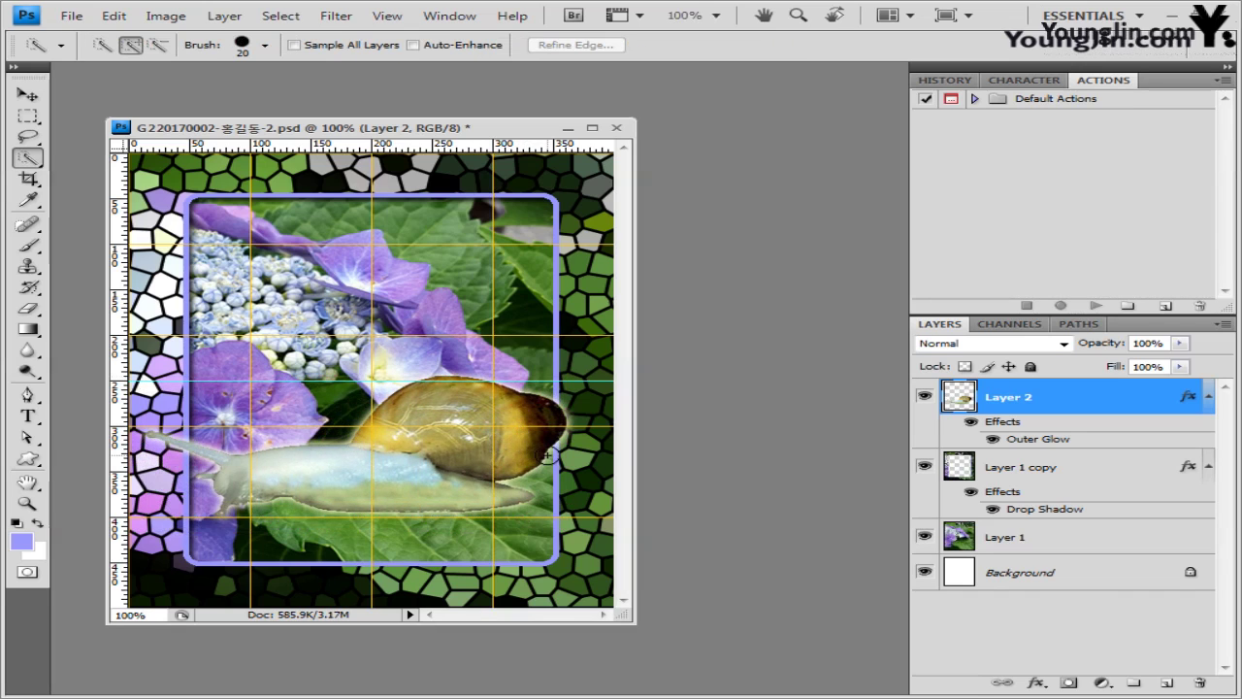
- Load the snail's Layer 2 outline and intersect it with a Polygonal Lasso drawn around the shell
{"action": "left_click", "coordinate": [958, 406], "text": "ctrl"}
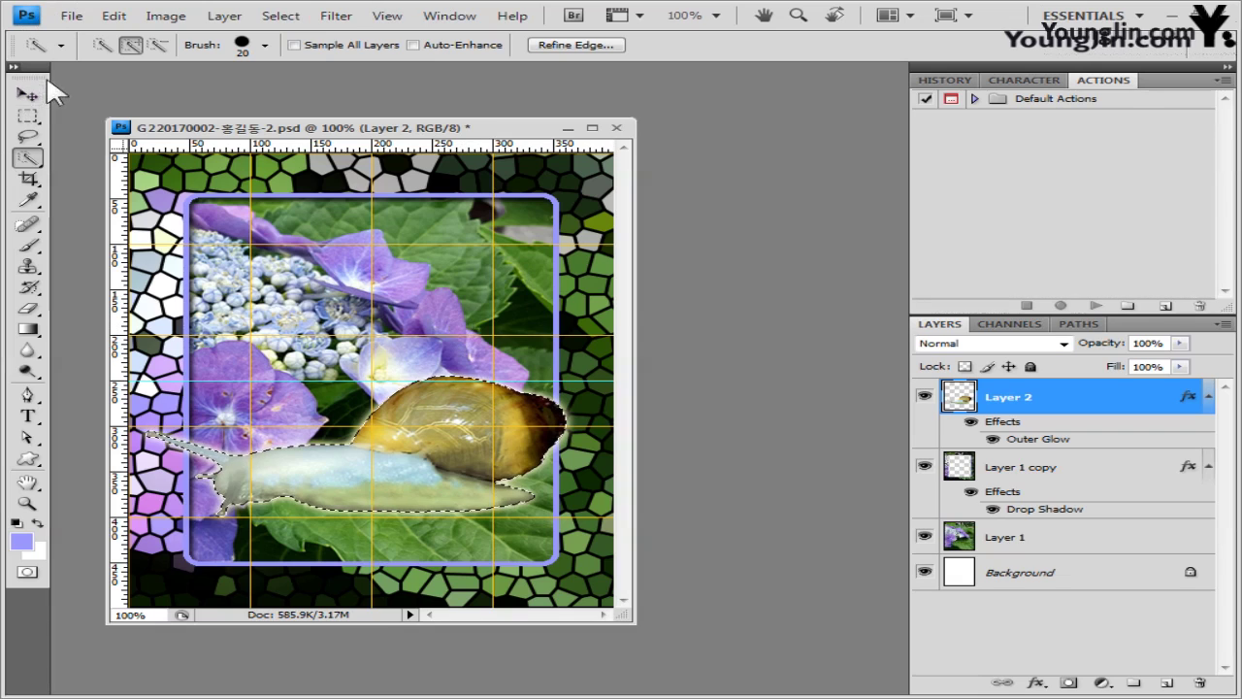
{"action": "left_click", "coordinate": [28, 139]}
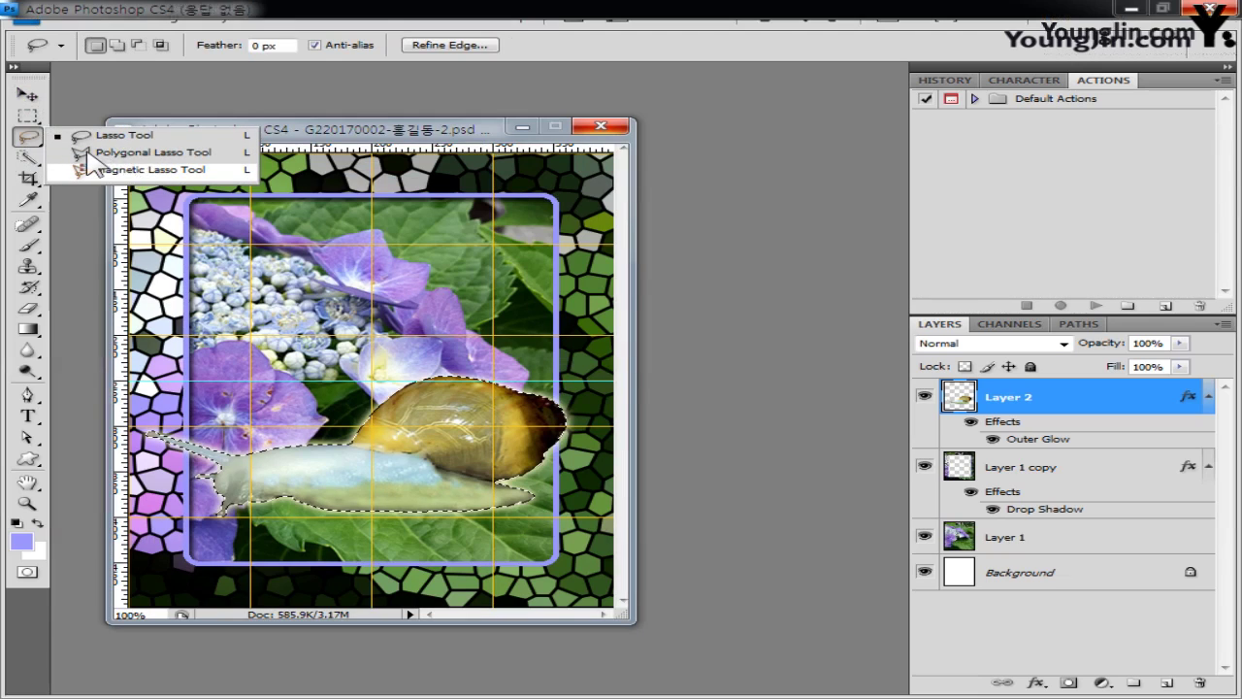
{"action": "left_click", "coordinate": [107, 154]}
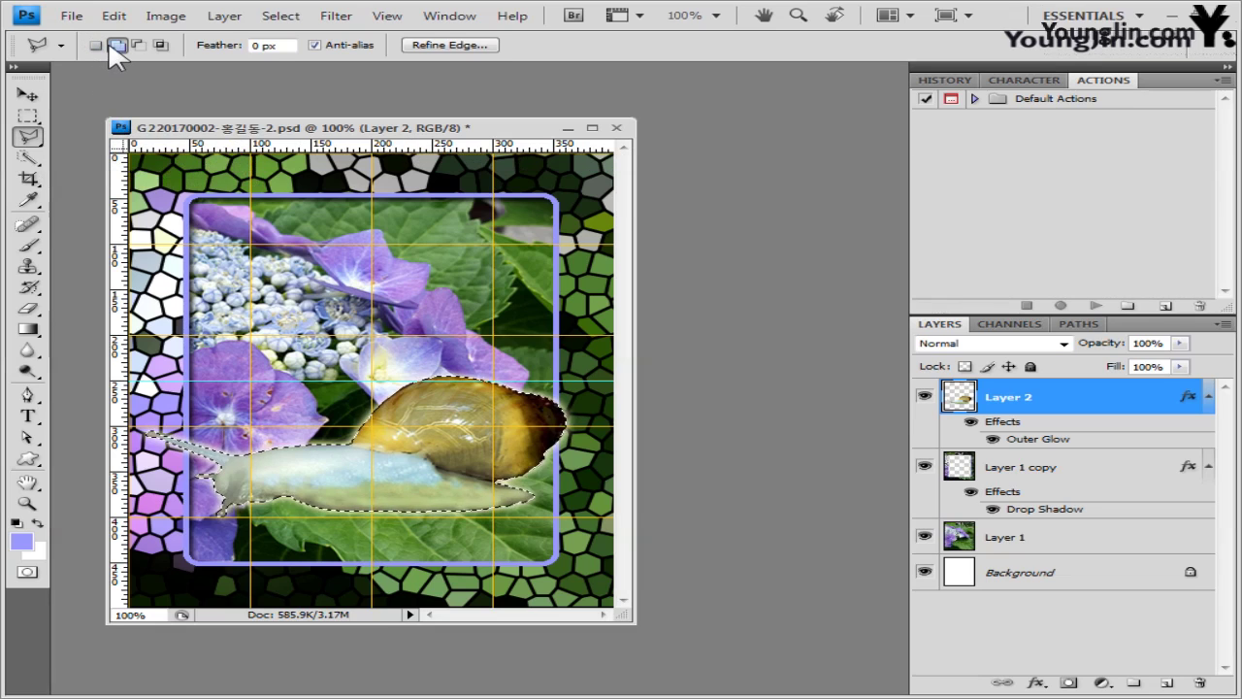
{"action": "left_click", "coordinate": [162, 46]}
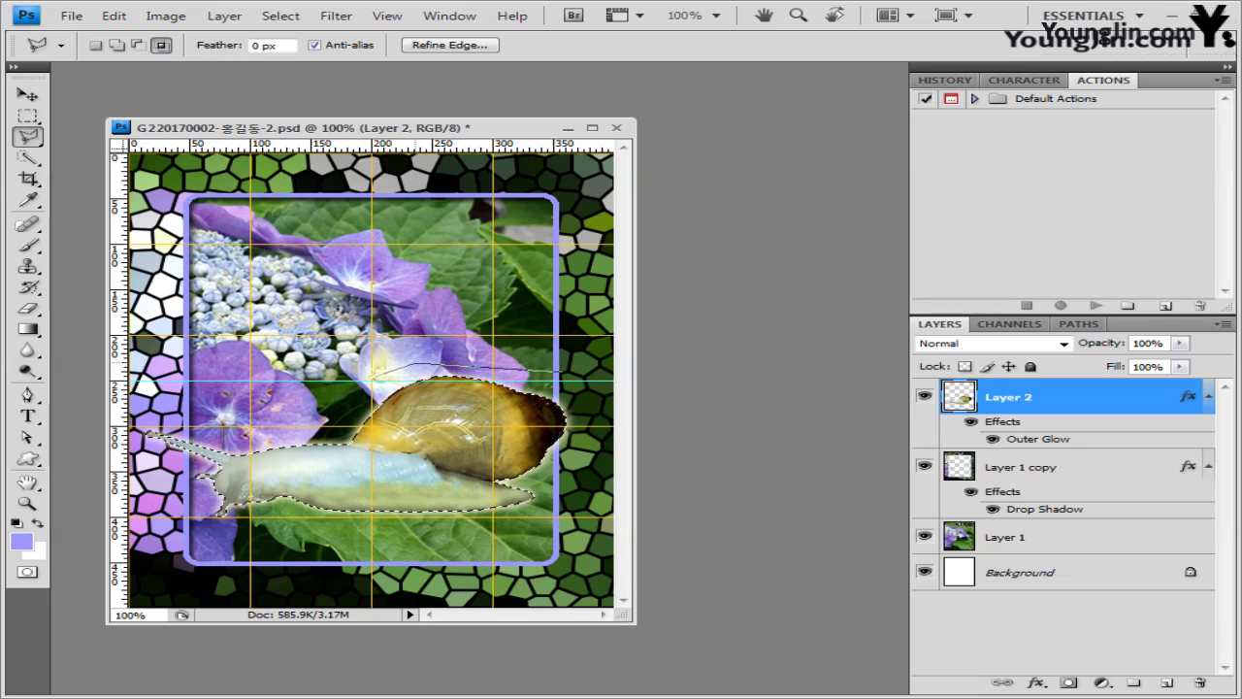
{"action": "left_click", "coordinate": [350, 433]}
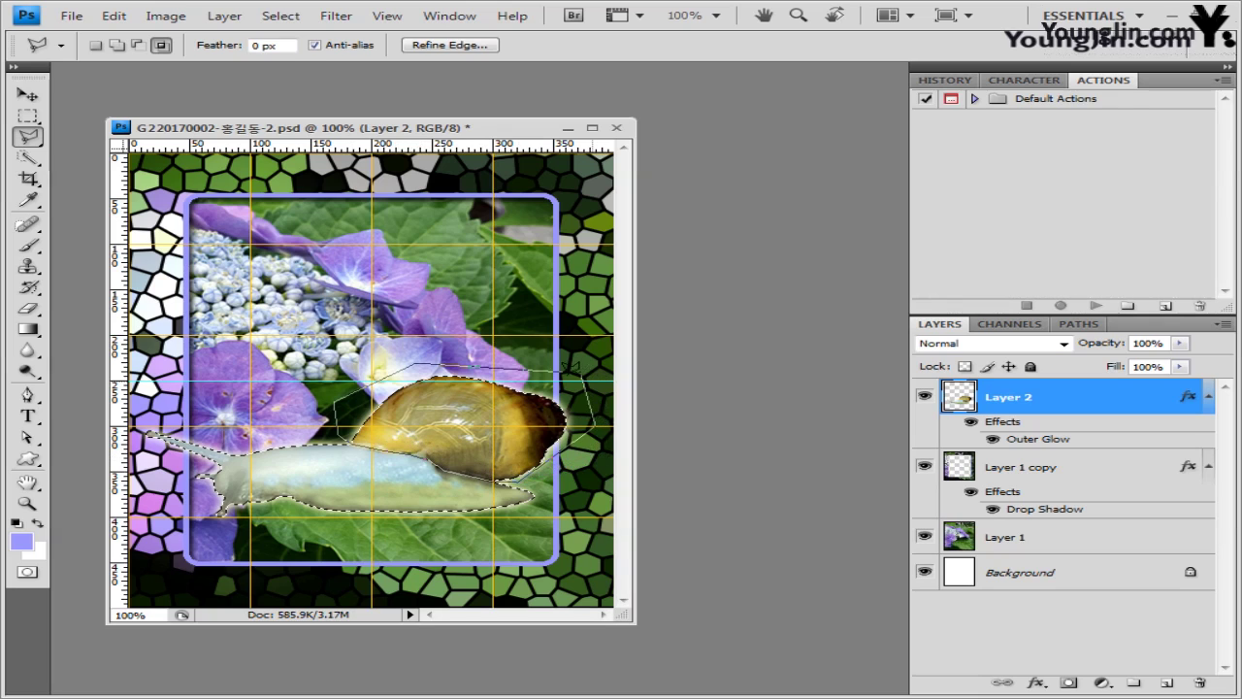
{"action": "double_click", "coordinate": [583, 364]}
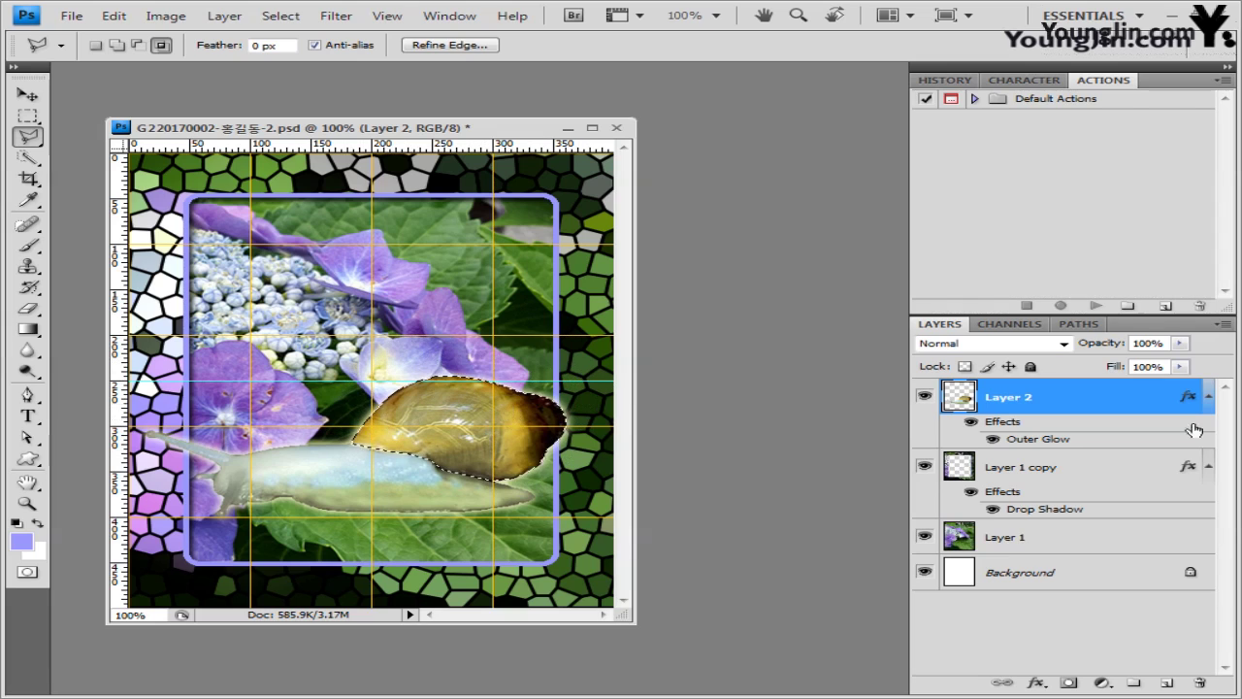
- Add a Hue/Saturation adjustment with Hue -40 to turn the shell red
{"action": "left_click", "coordinate": [1102, 684]}
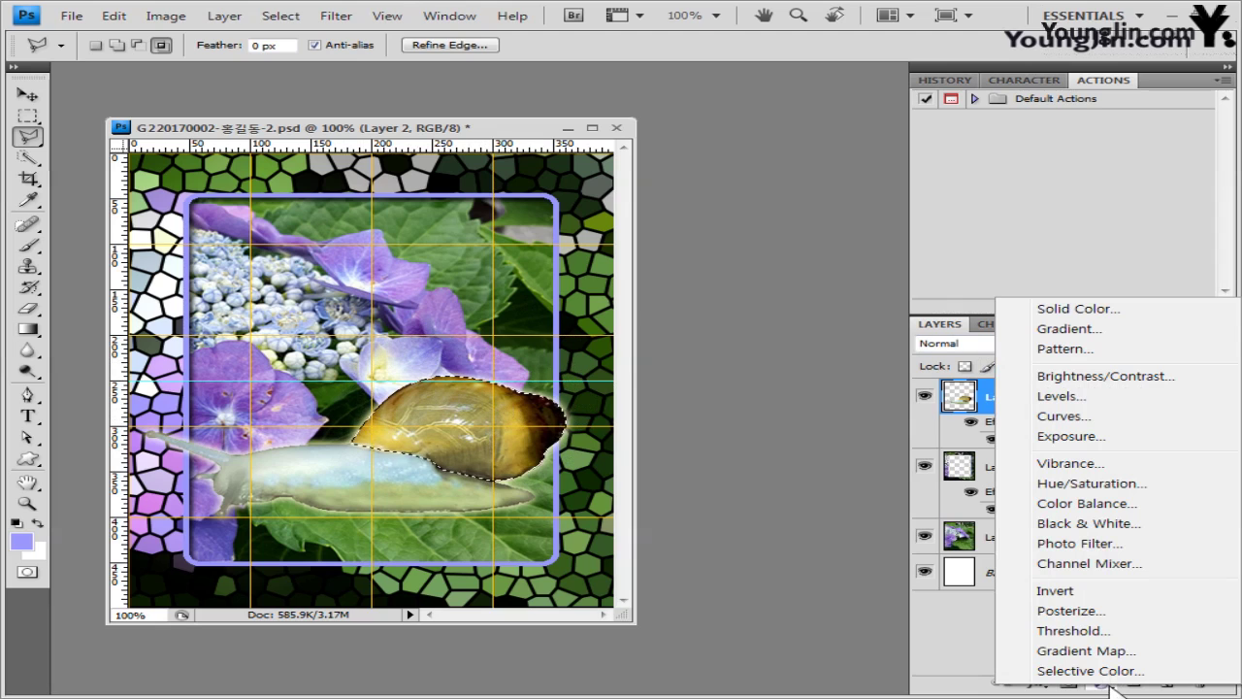
{"action": "left_click", "coordinate": [1111, 485]}
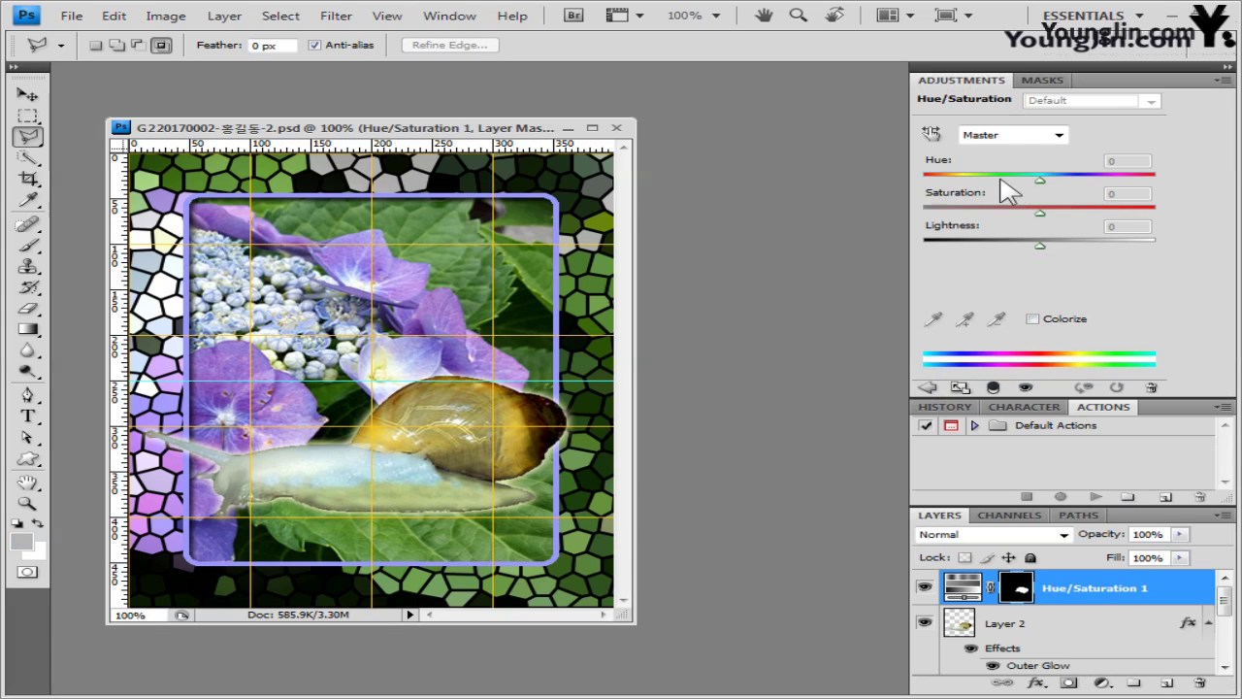
{"action": "left_click_drag", "start_coordinate": [1036, 181], "coordinate": [992, 183]}
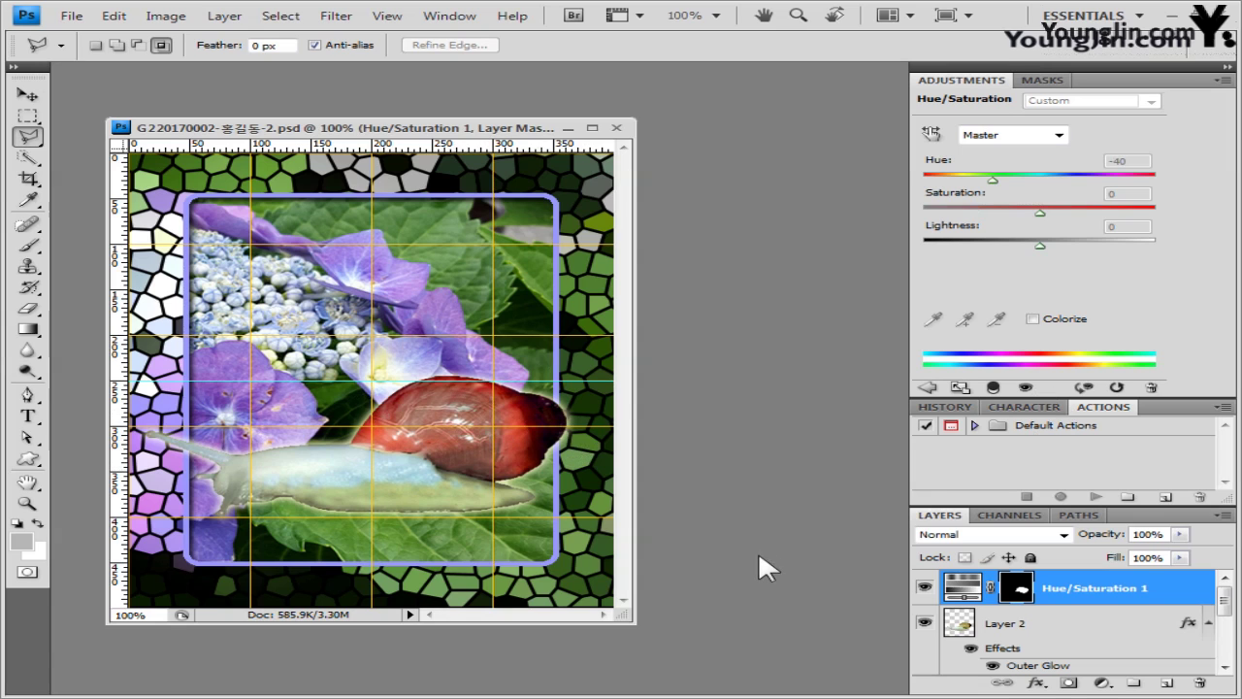
- Close the adjustments panel group and enlarge the Layers list to show all layers
{"action": "left_click", "coordinate": [1228, 80]}
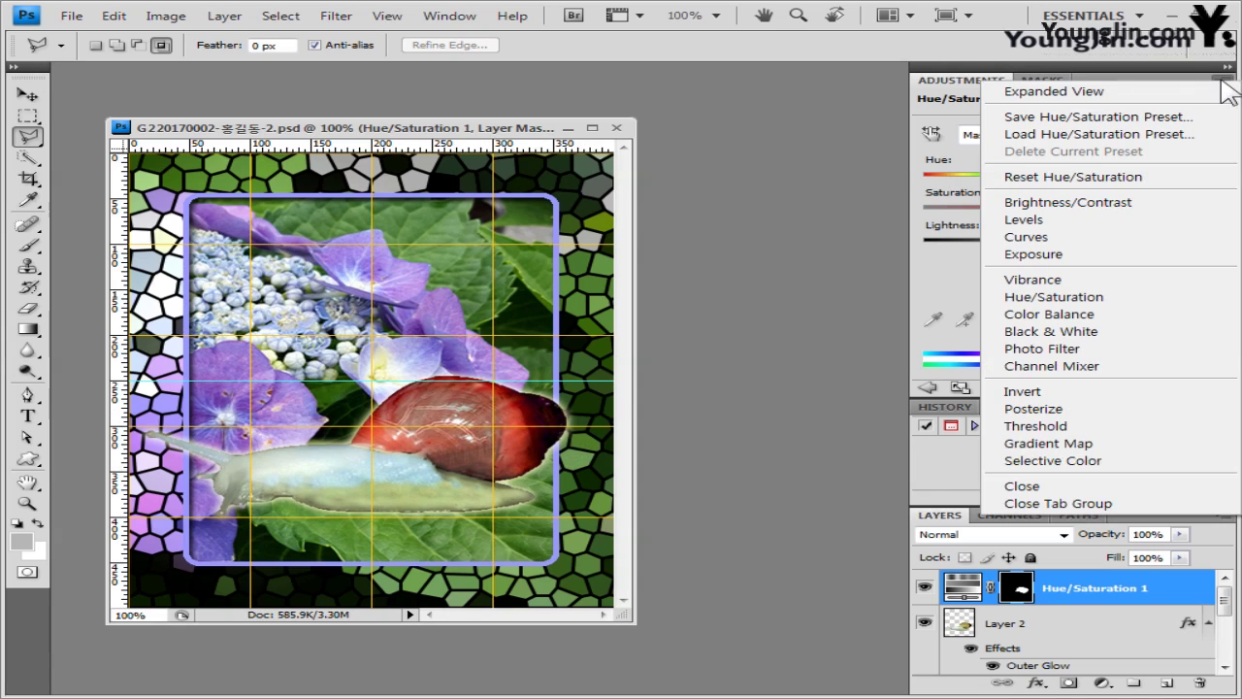
{"action": "left_click", "coordinate": [1068, 502]}
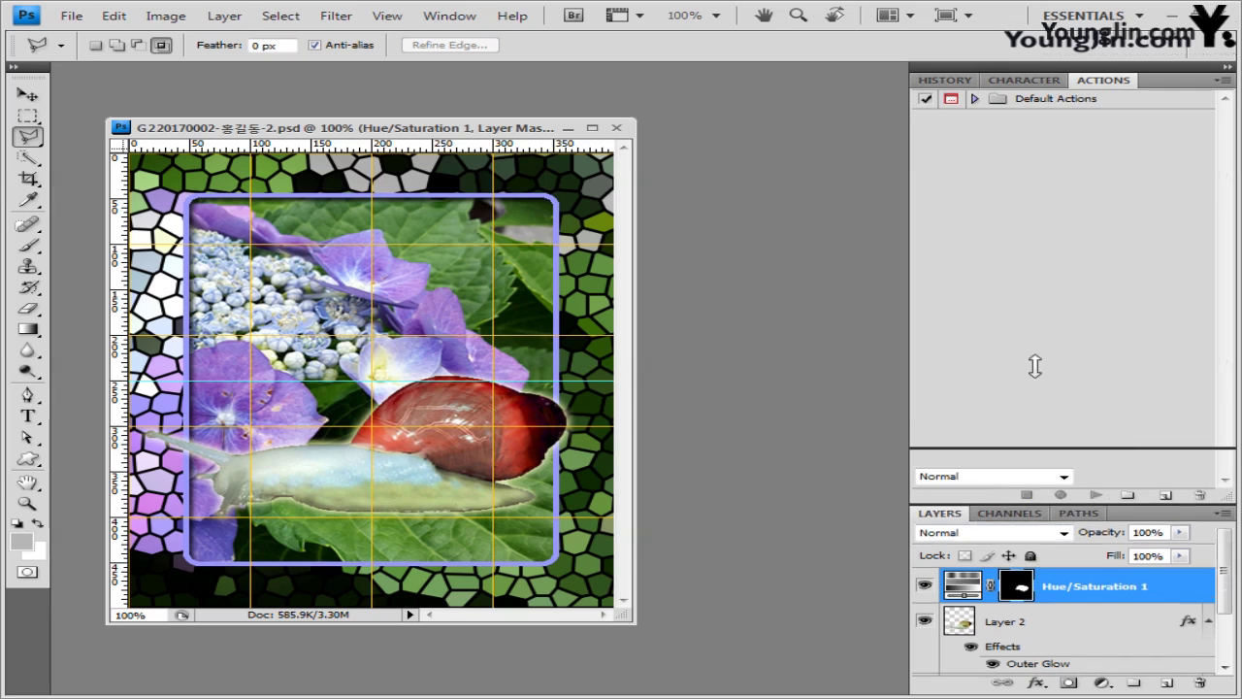
{"action": "left_click_drag", "start_coordinate": [1034, 366], "coordinate": [1027, 308]}
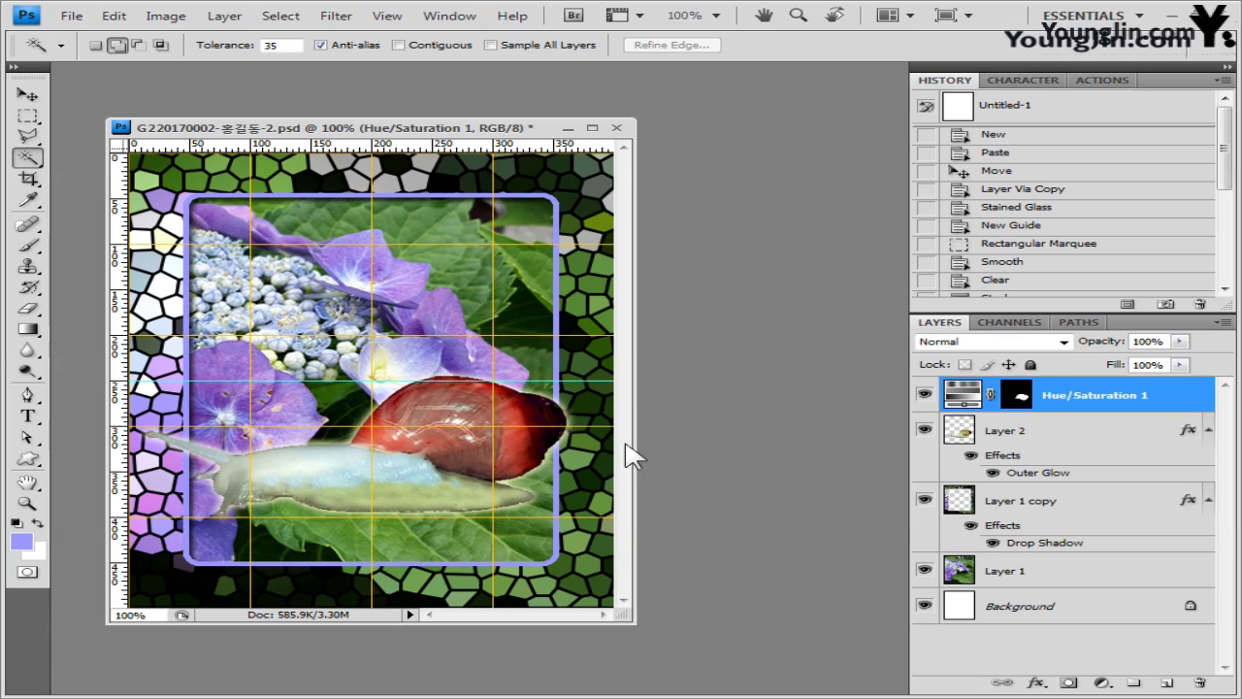
- Select both Layer 2 and Hue/Saturation 1 together in the Layers panel
{"action": "key", "text": "ctrl+t"}
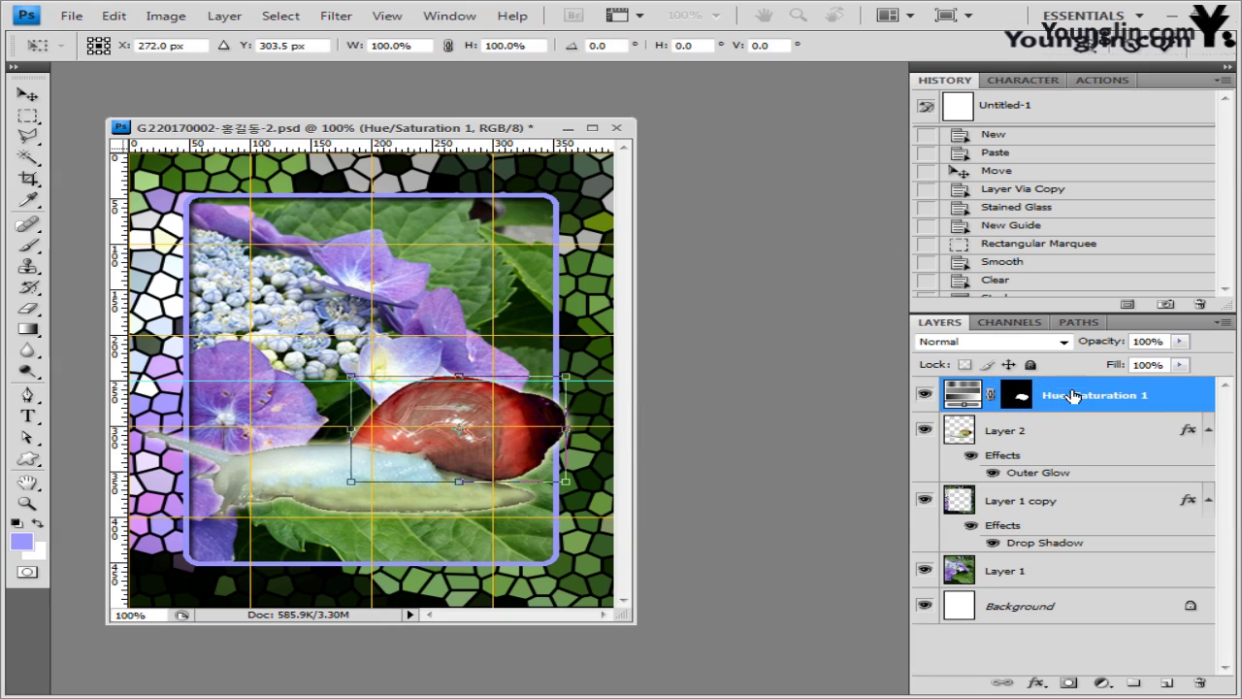
{"action": "key", "text": "Return"}
{"action": "key", "text": "w"}
{"action": "left_click", "coordinate": [1009, 430]}
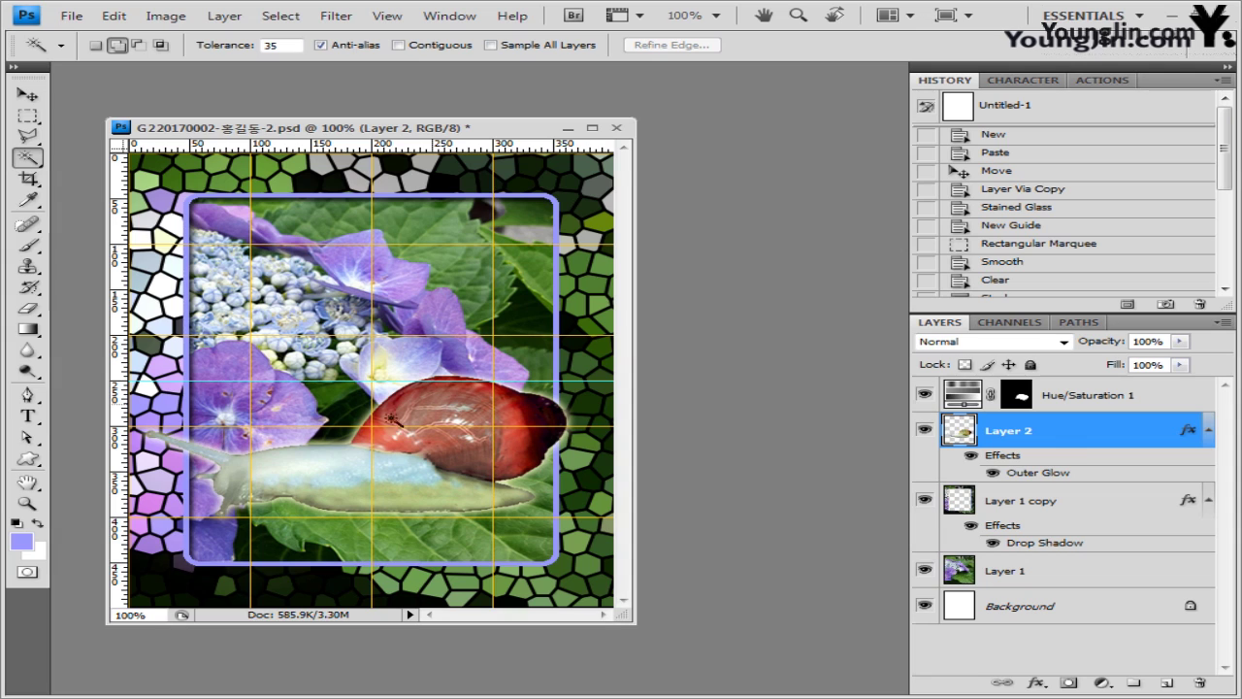
{"action": "left_click", "coordinate": [1072, 398], "text": "shift"}
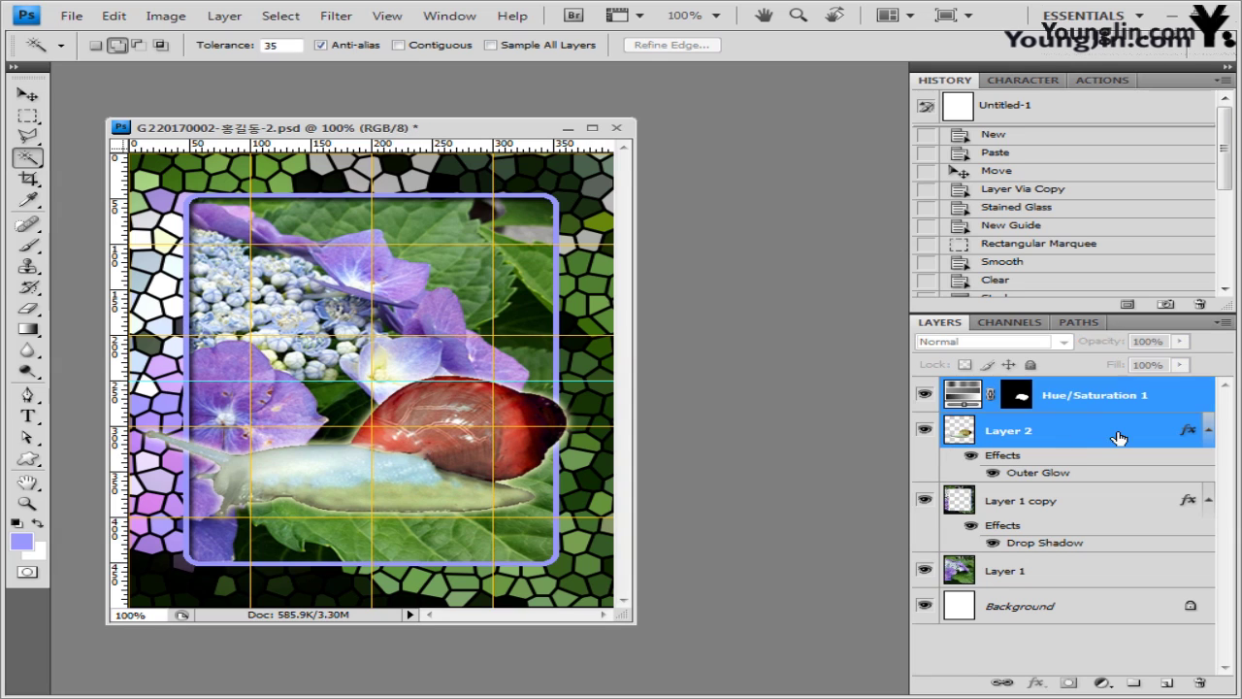
{"action": "left_click", "coordinate": [1077, 404]}
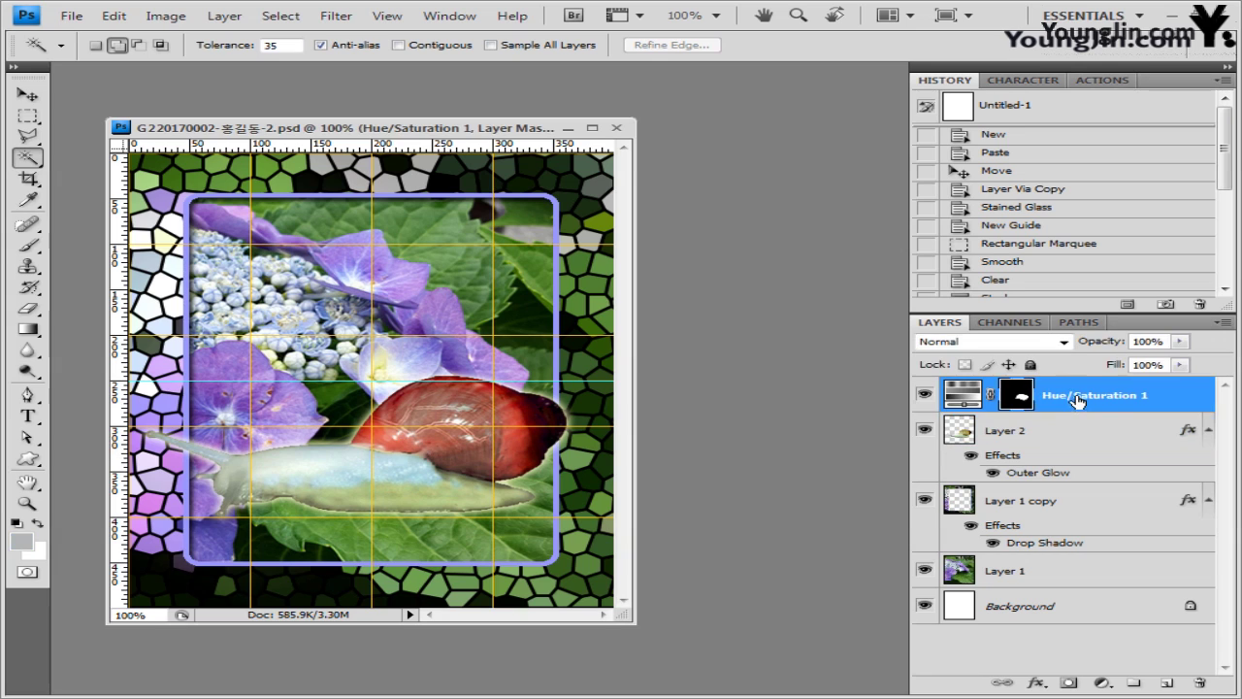
{"action": "left_click", "coordinate": [1073, 430]}
{"action": "left_click", "coordinate": [1072, 398], "text": "shift"}
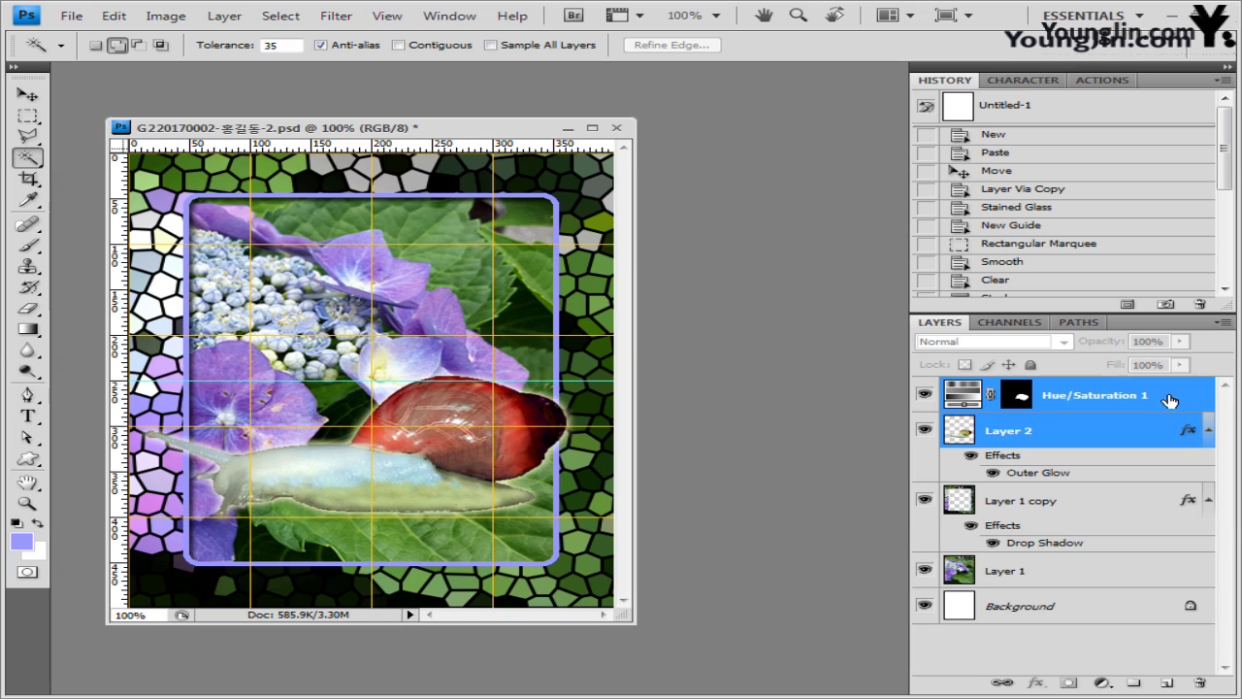
- Scale the snail and its adjustment to about 64% and place them at the frame's bottom right
{"action": "key", "text": "ctrl+t"}
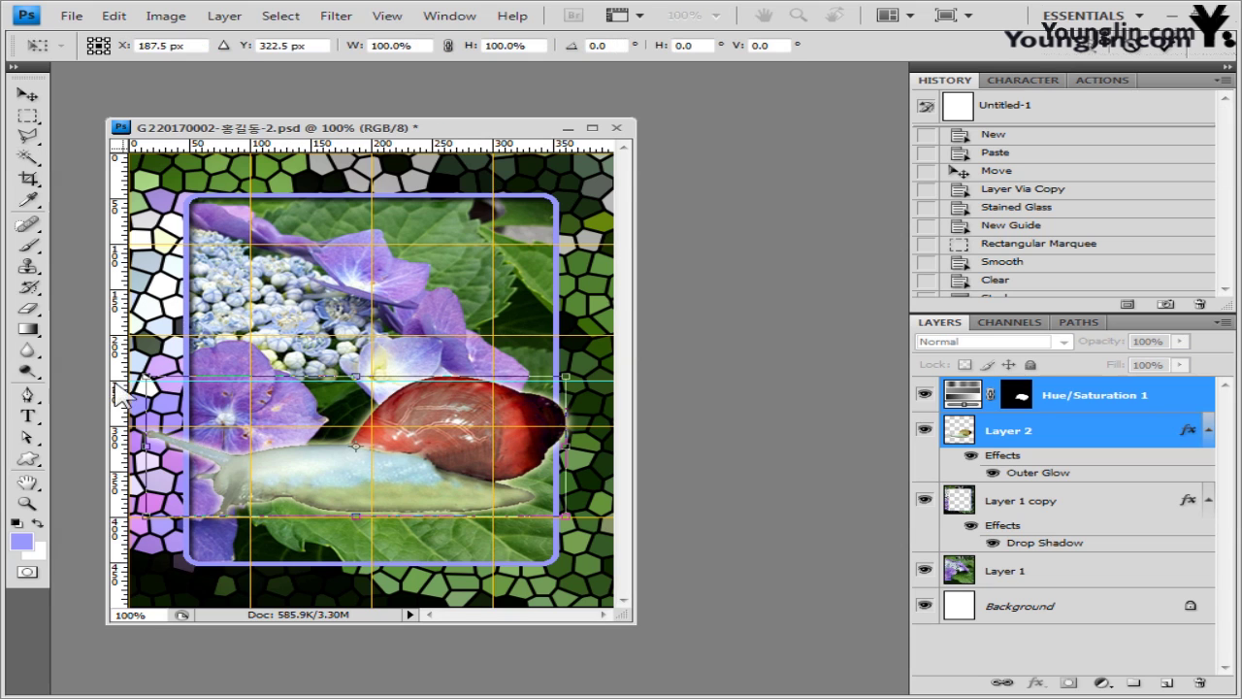
{"action": "left_click_drag", "start_coordinate": [144, 376], "coordinate": [244, 408]}
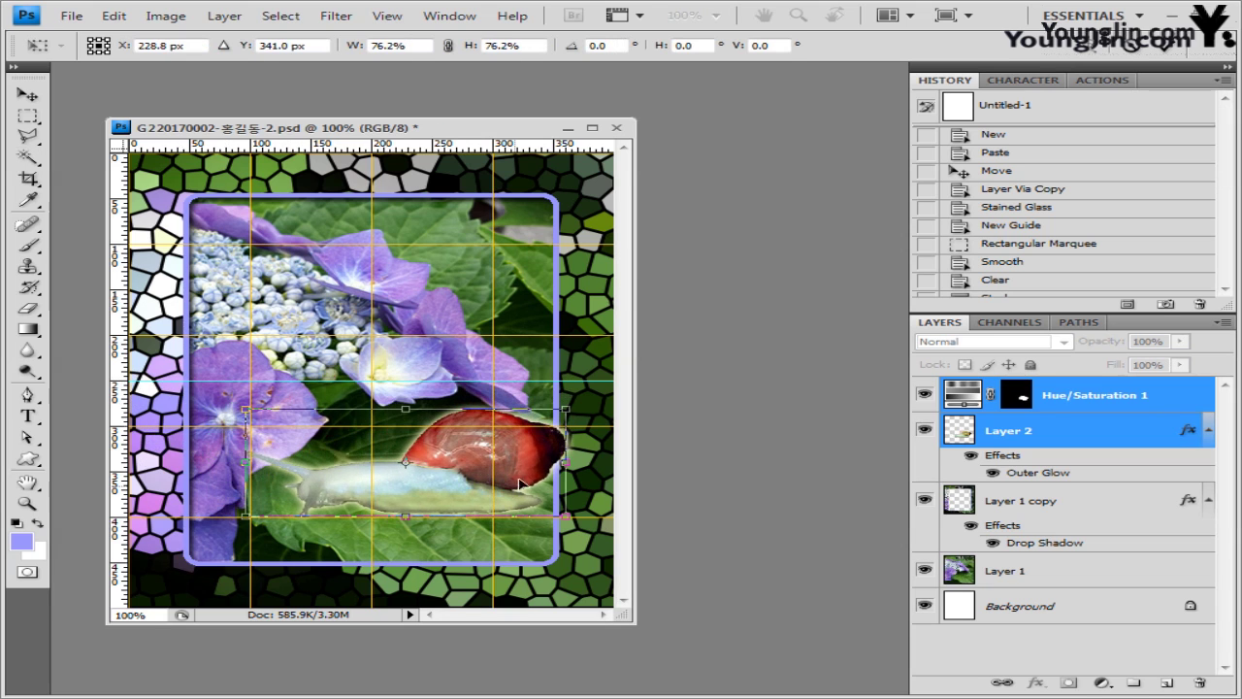
{"action": "left_click_drag", "start_coordinate": [520, 483], "coordinate": [601, 488]}
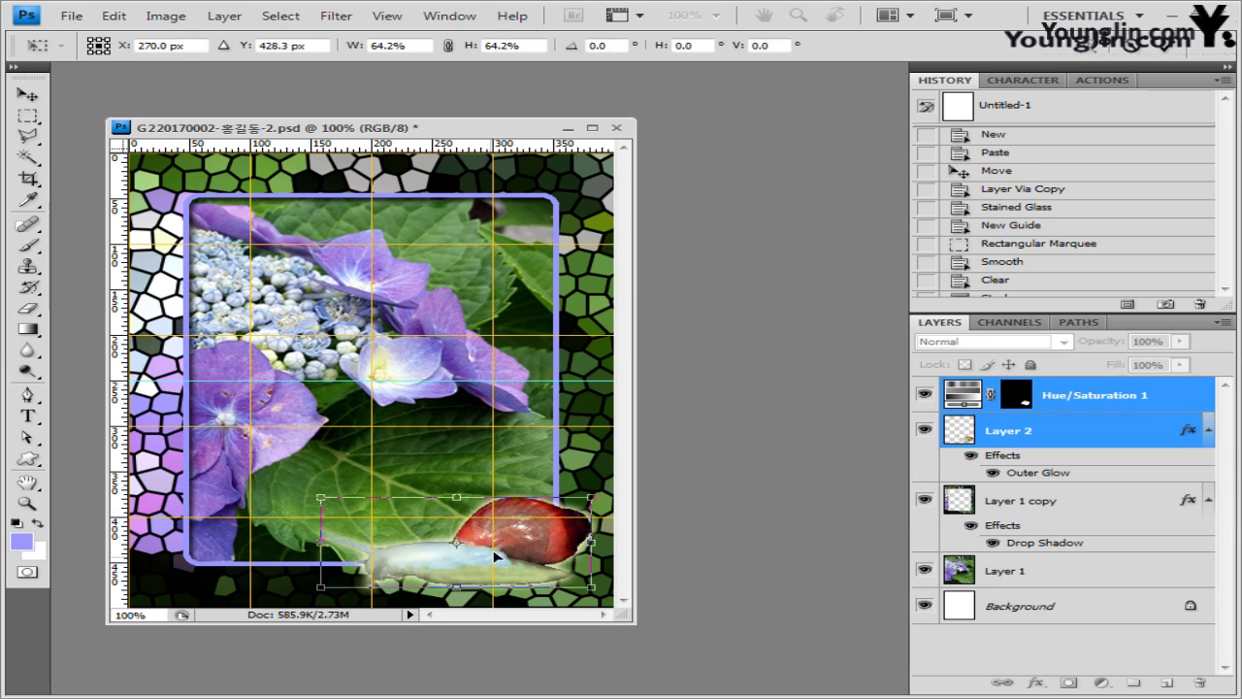
{"action": "key", "text": "Return"}
{"action": "key", "text": "w"}
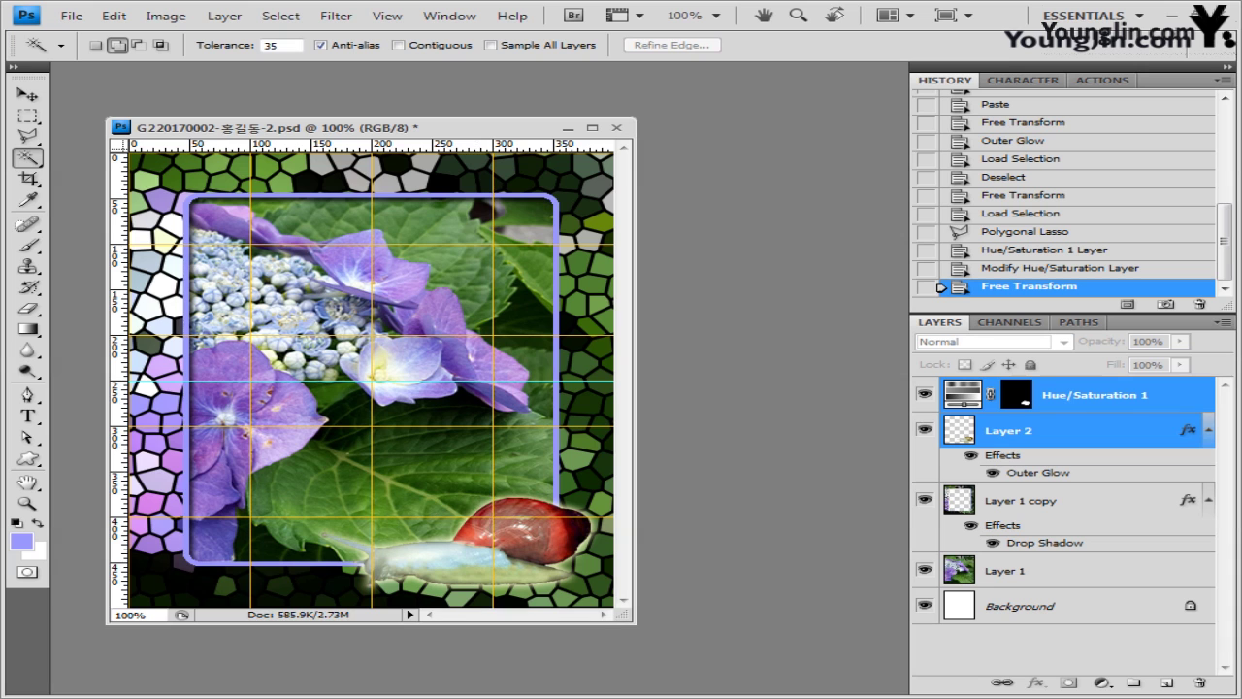
{"action": "key", "text": "alt+Tab"}
- Open 2급-4.jpg in a floating window and select the mantis by Magic Wand-picking the white background and inverting
{"action": "left_click_drag", "start_coordinate": [617, 340], "coordinate": [415, 33]}
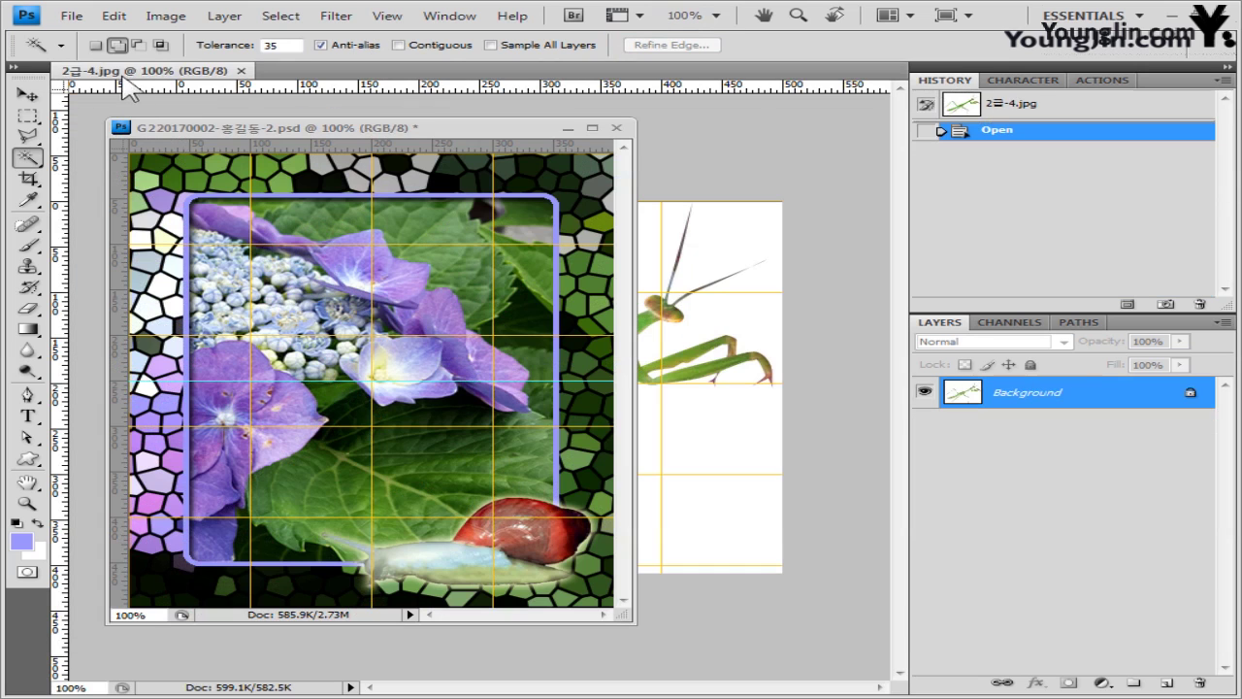
{"action": "left_click_drag", "start_coordinate": [146, 69], "coordinate": [474, 243]}
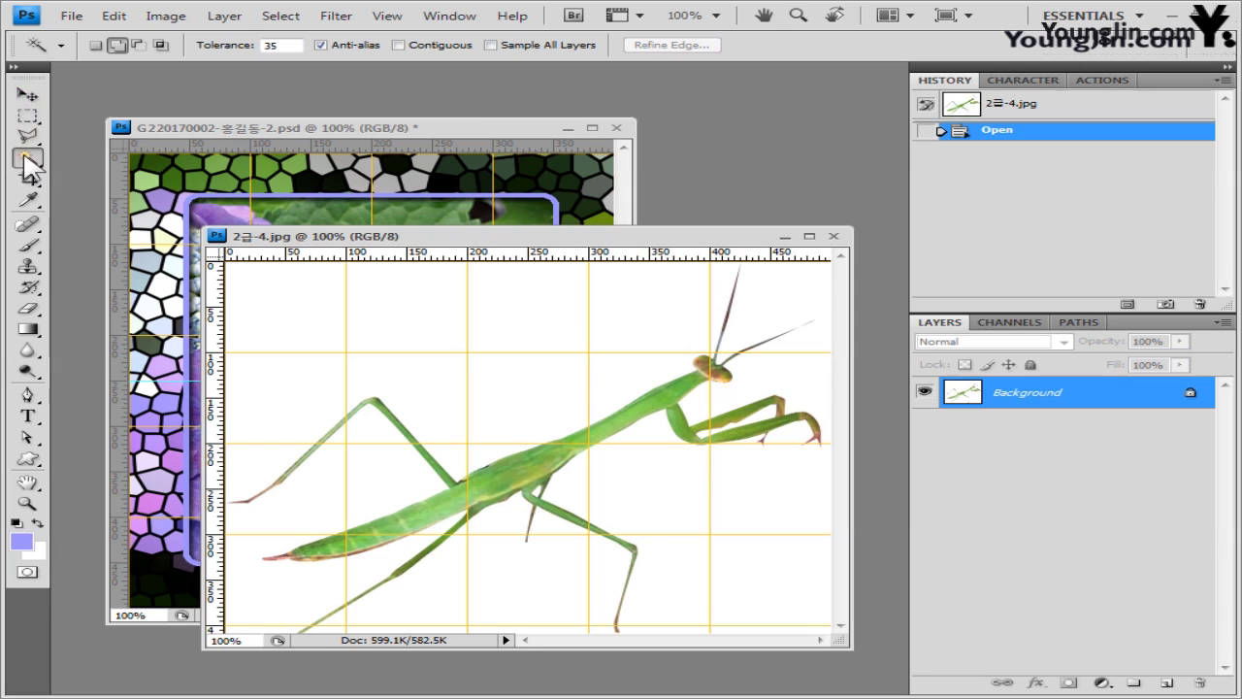
{"action": "right_click", "coordinate": [26, 167]}
{"action": "left_click", "coordinate": [107, 175]}
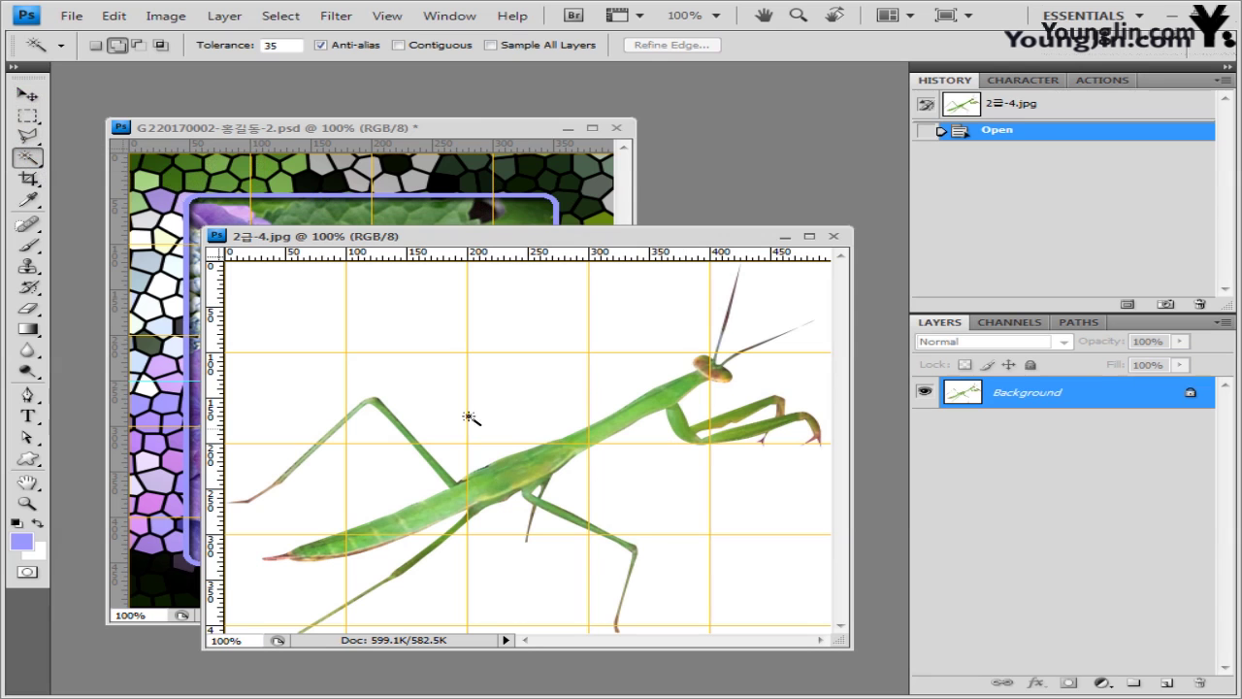
{"action": "left_click", "coordinate": [554, 385]}
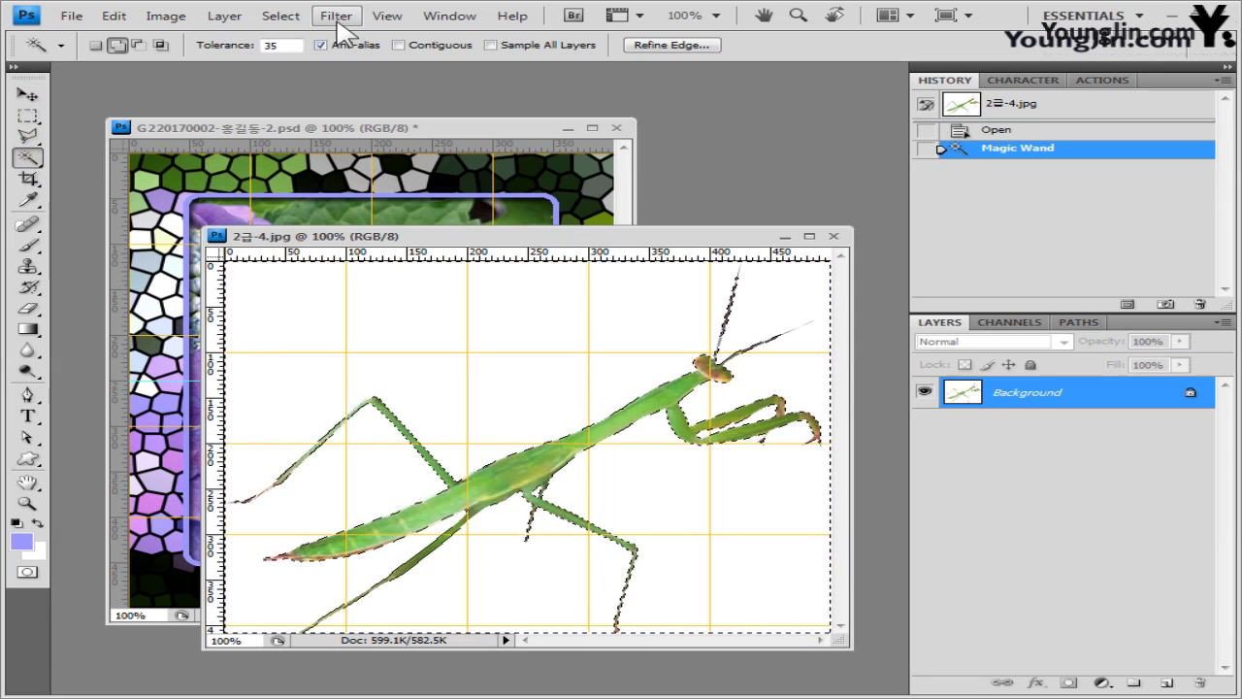
{"action": "left_click", "coordinate": [279, 17]}
{"action": "left_click", "coordinate": [301, 88]}
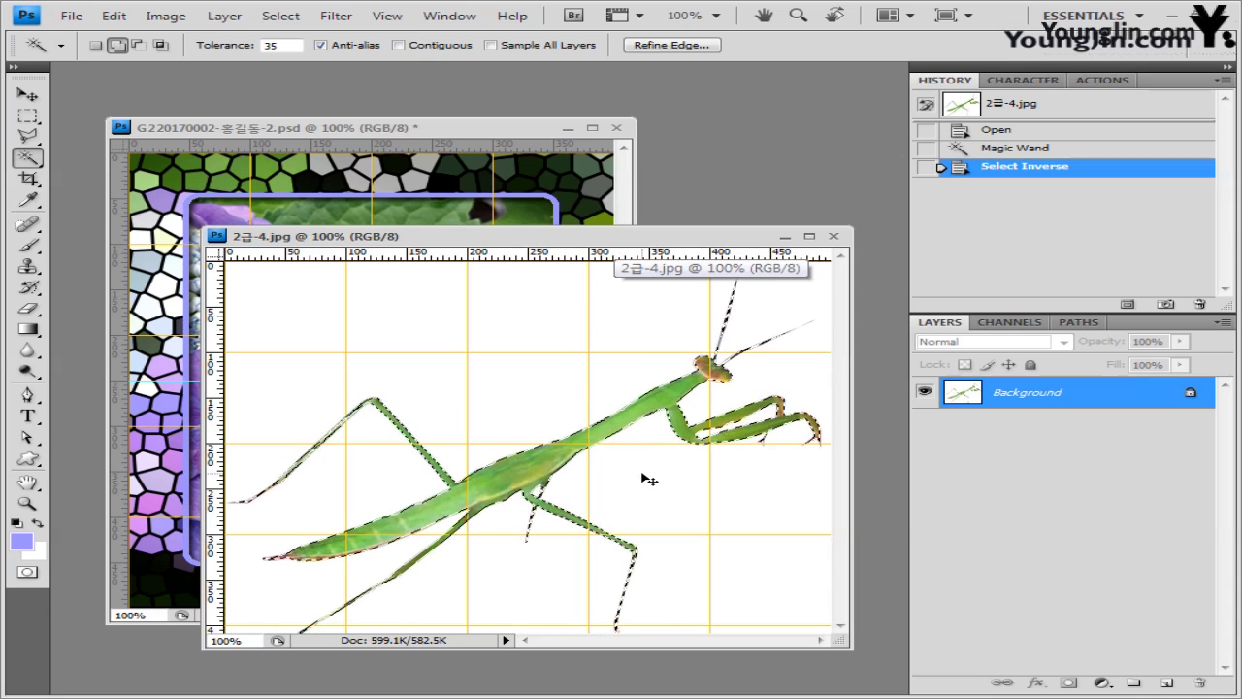
- Paste the mantis into the hydrangea composition and scale it to 62.5% at the lower left
{"action": "left_click", "coordinate": [483, 124]}
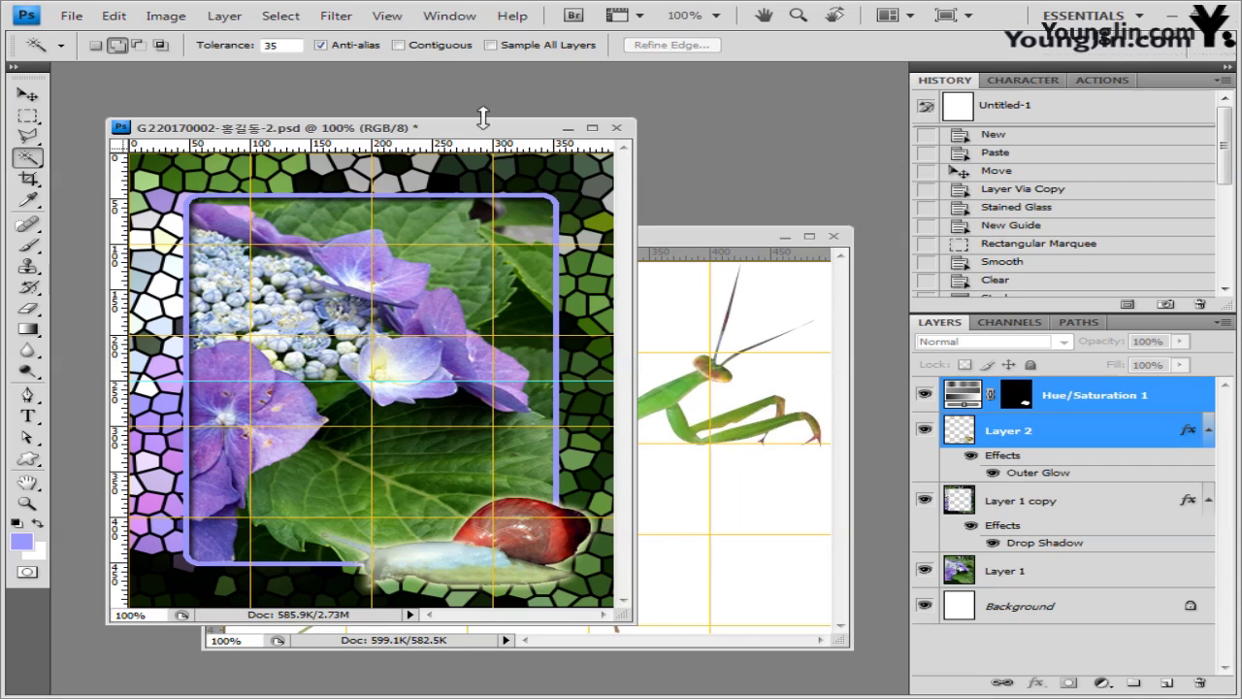
{"action": "key", "text": "ctrl+v"}
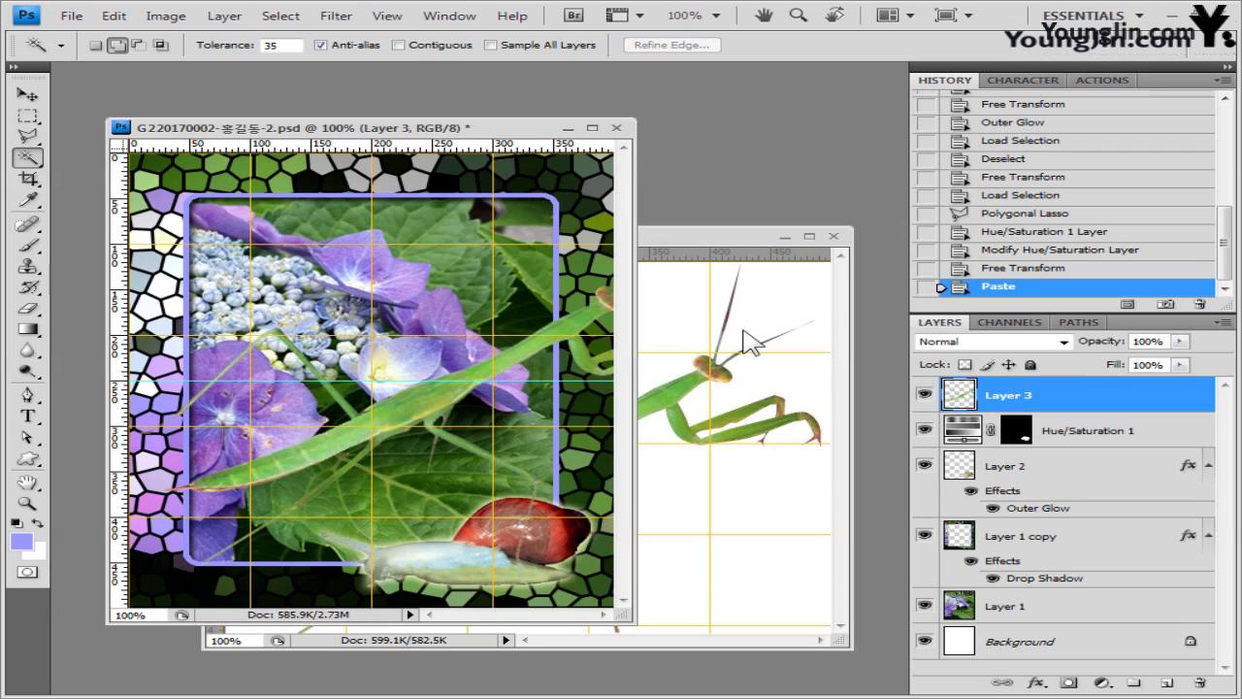
{"action": "key", "text": "ctrl+t"}
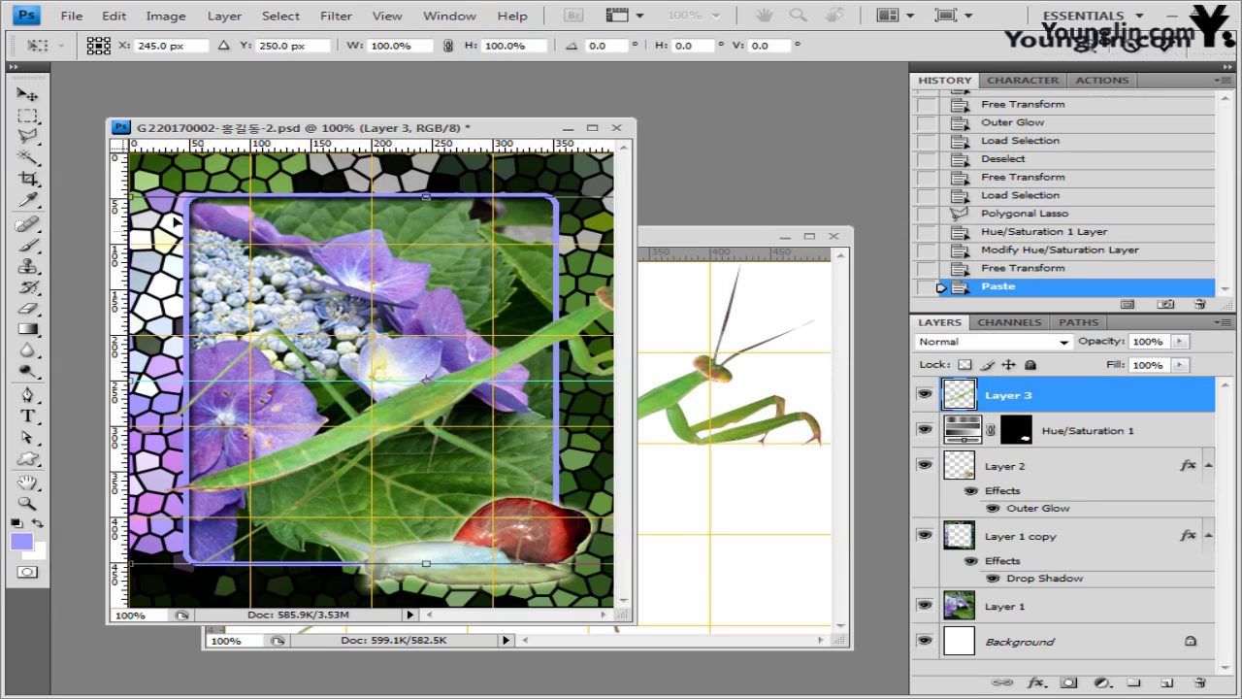
{"action": "left_click_drag", "start_coordinate": [136, 199], "coordinate": [421, 359]}
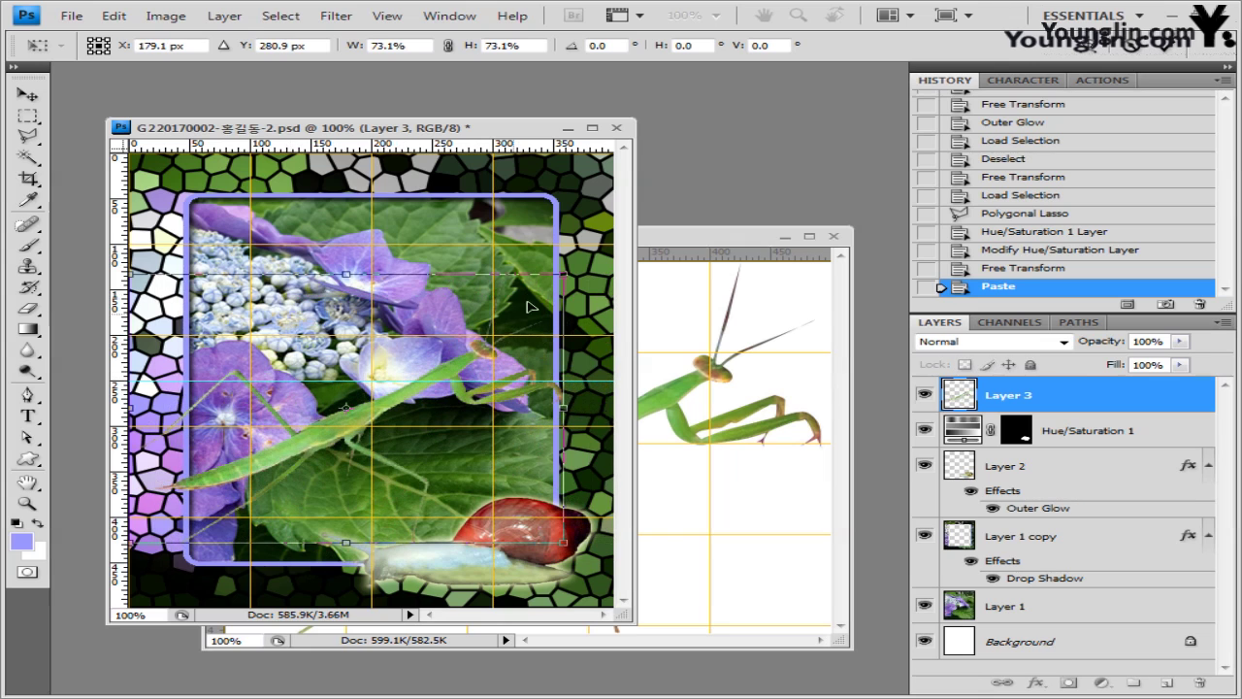
{"action": "left_click_drag", "start_coordinate": [562, 273], "coordinate": [448, 354]}
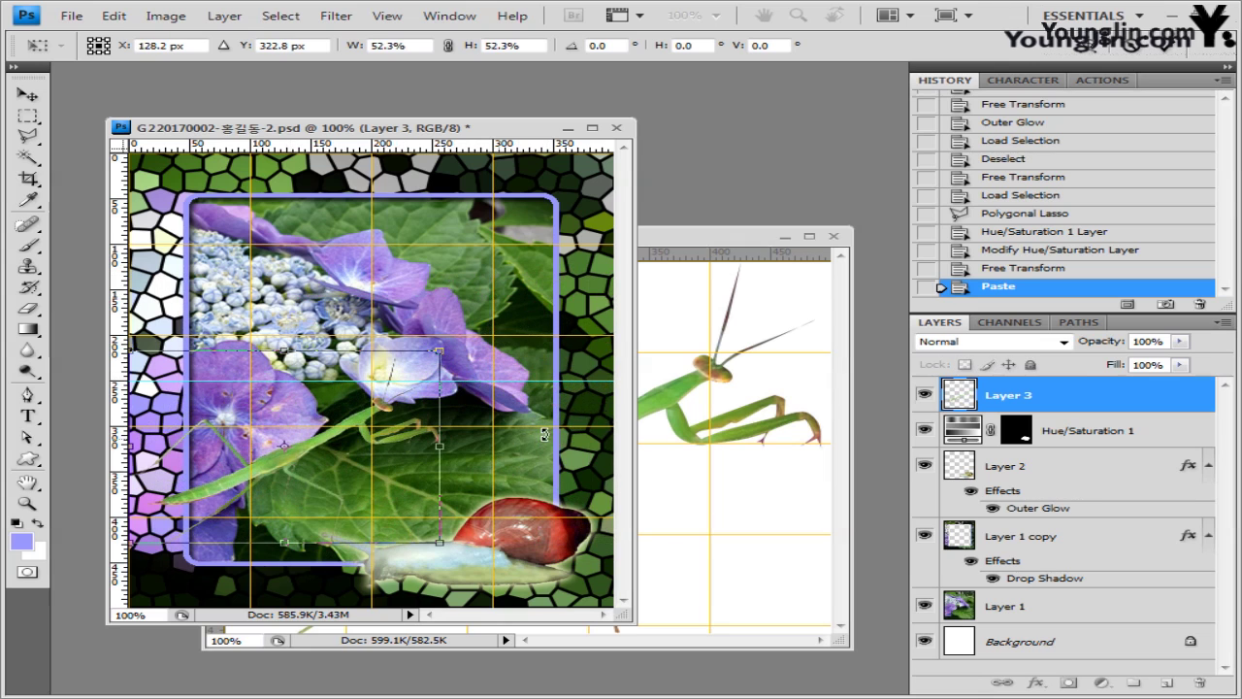
{"action": "left_click_drag", "start_coordinate": [440, 542], "coordinate": [466, 585]}
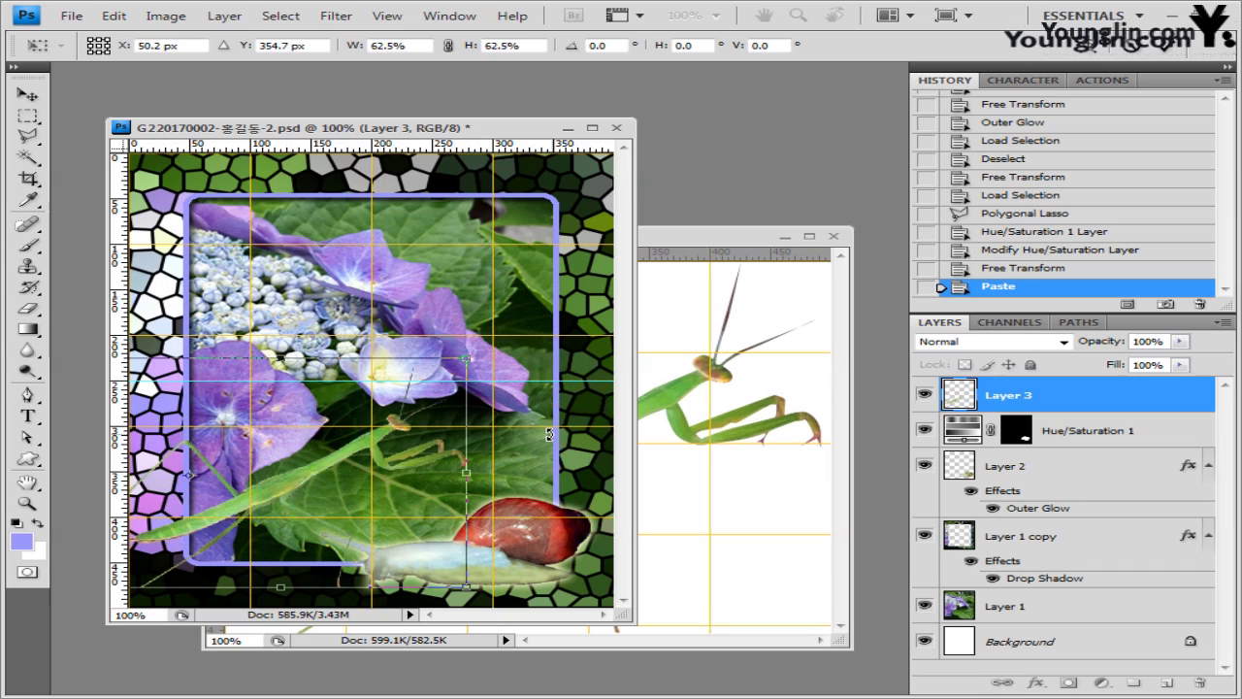
{"action": "key", "text": "Return"}
- Move the mantis Layer 3 down between Layer 1 copy and Layer 1
{"action": "key", "text": "w"}
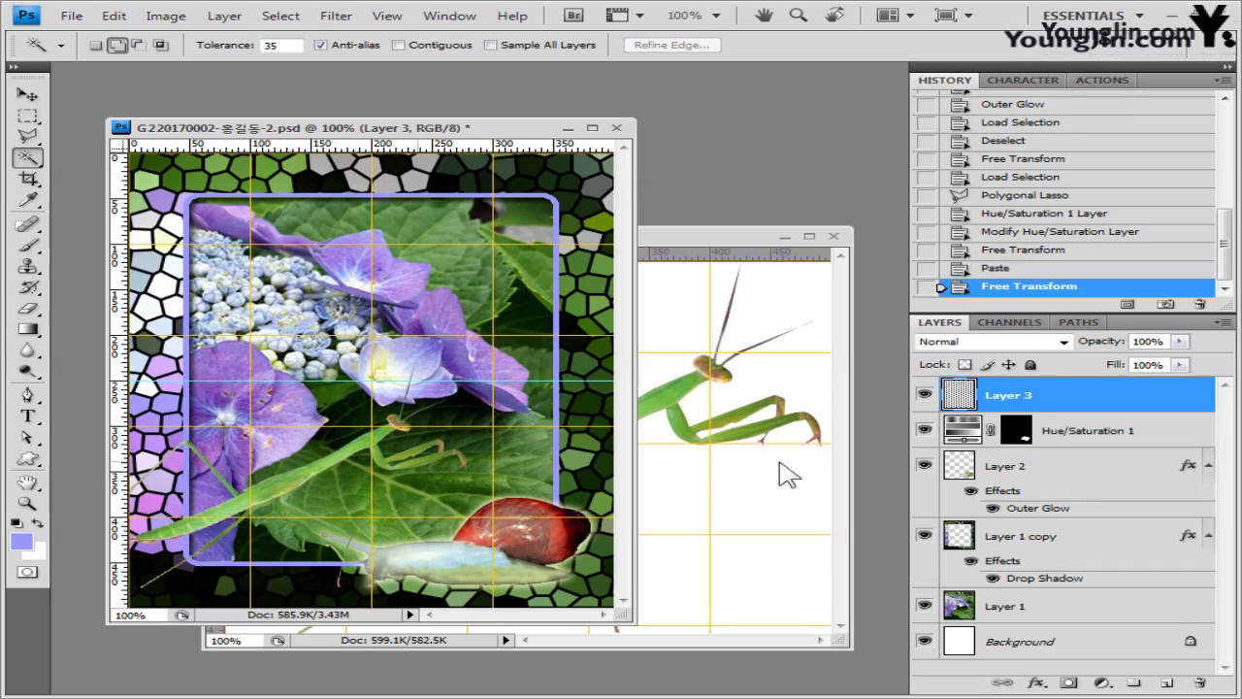
{"action": "left_click_drag", "start_coordinate": [1028, 406], "coordinate": [1027, 589]}
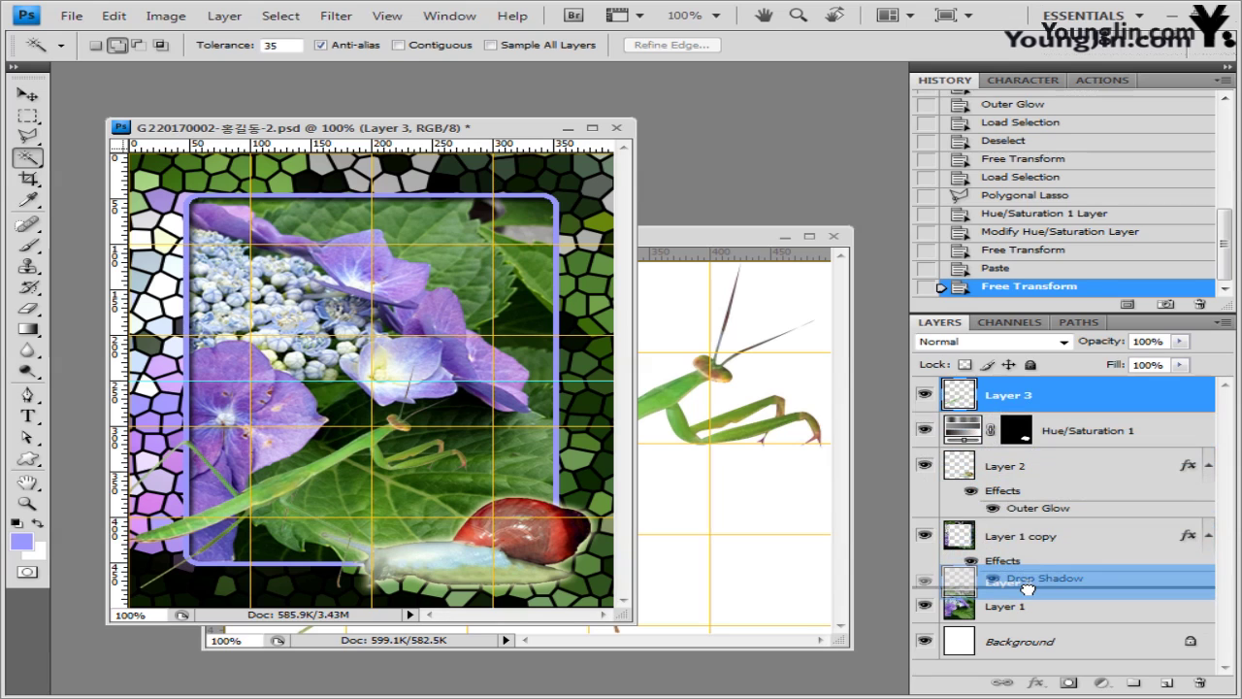
{"action": "left_click_drag", "start_coordinate": [1026, 589], "coordinate": [1026, 589]}
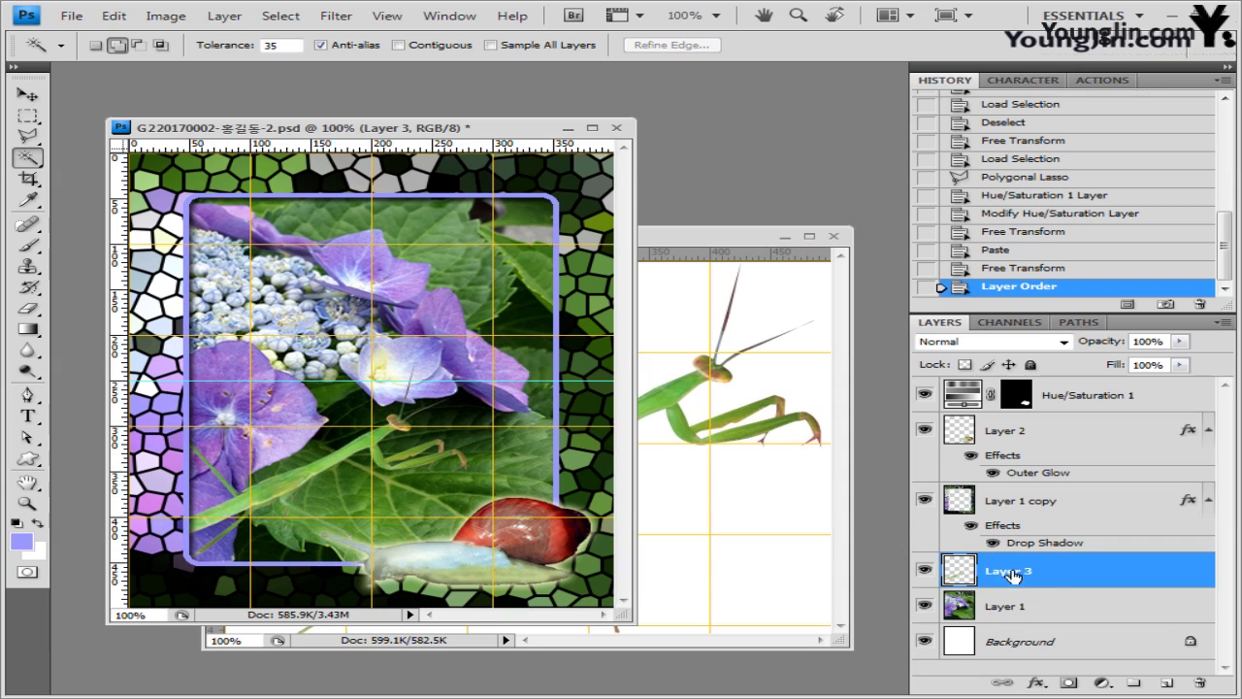
- Apply a Drop Shadow with 25 px Distance to the mantis on Layer 3
{"action": "left_click", "coordinate": [1036, 682]}
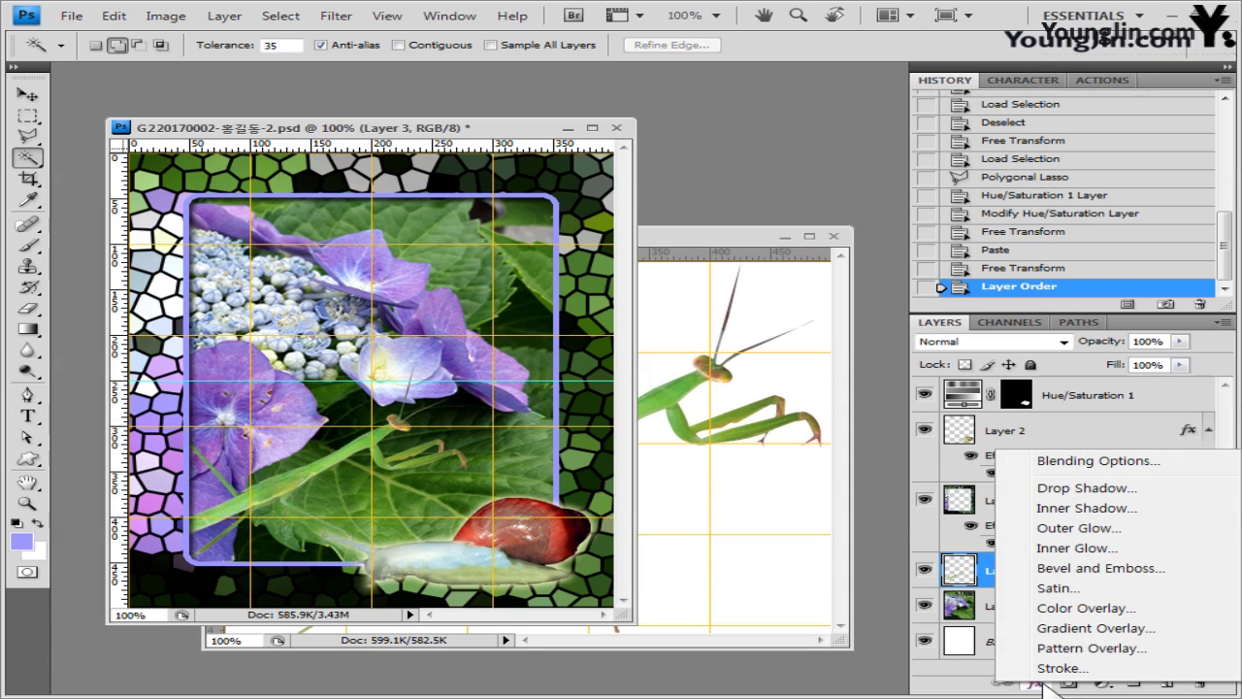
{"action": "left_click", "coordinate": [1094, 493]}
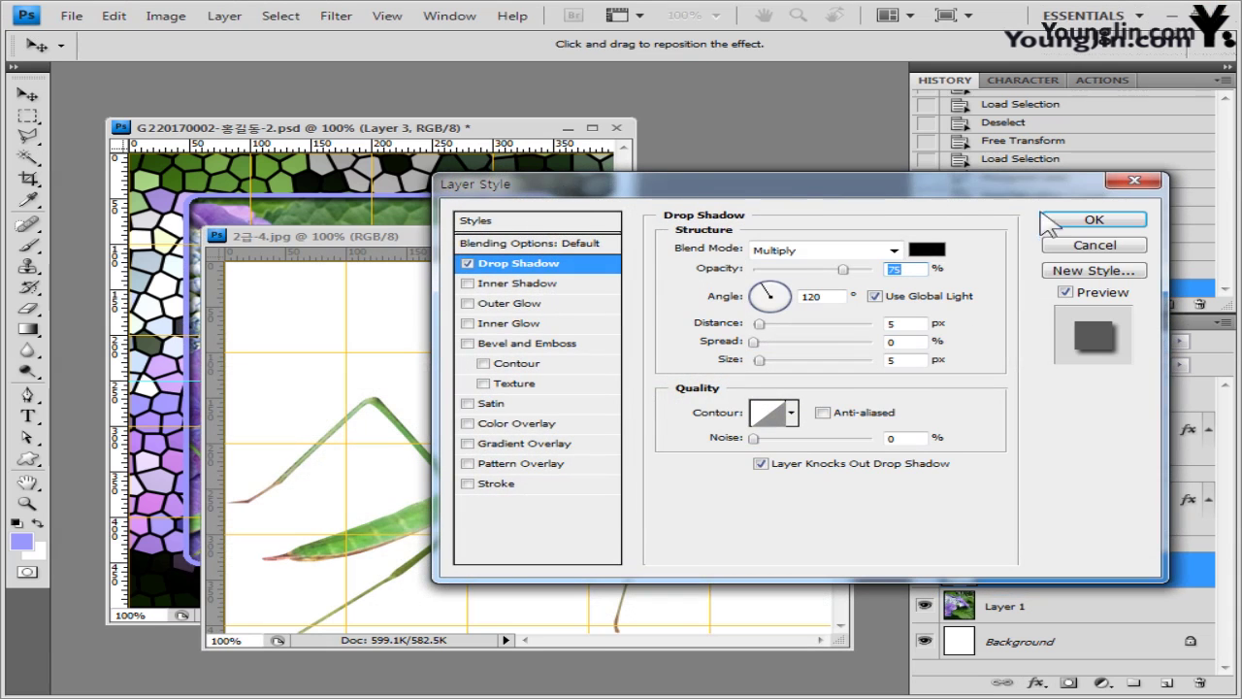
{"action": "left_click", "coordinate": [1090, 246]}
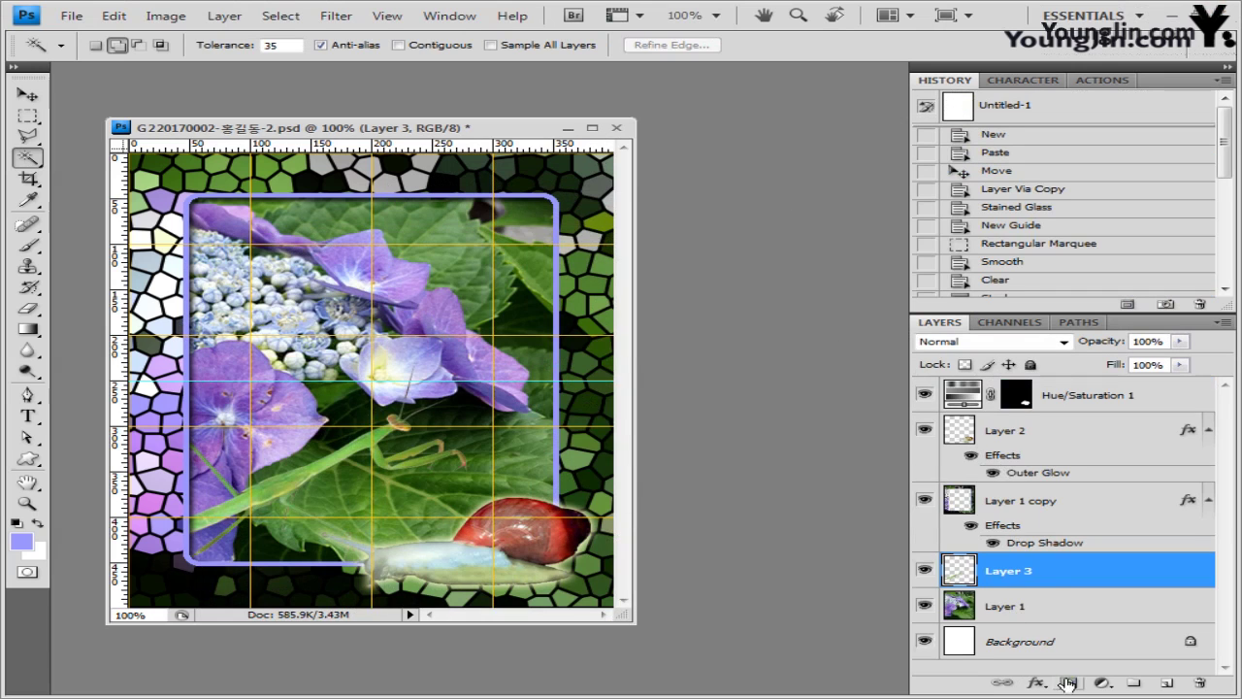
{"action": "left_click", "coordinate": [1036, 682]}
{"action": "left_click", "coordinate": [1087, 489]}
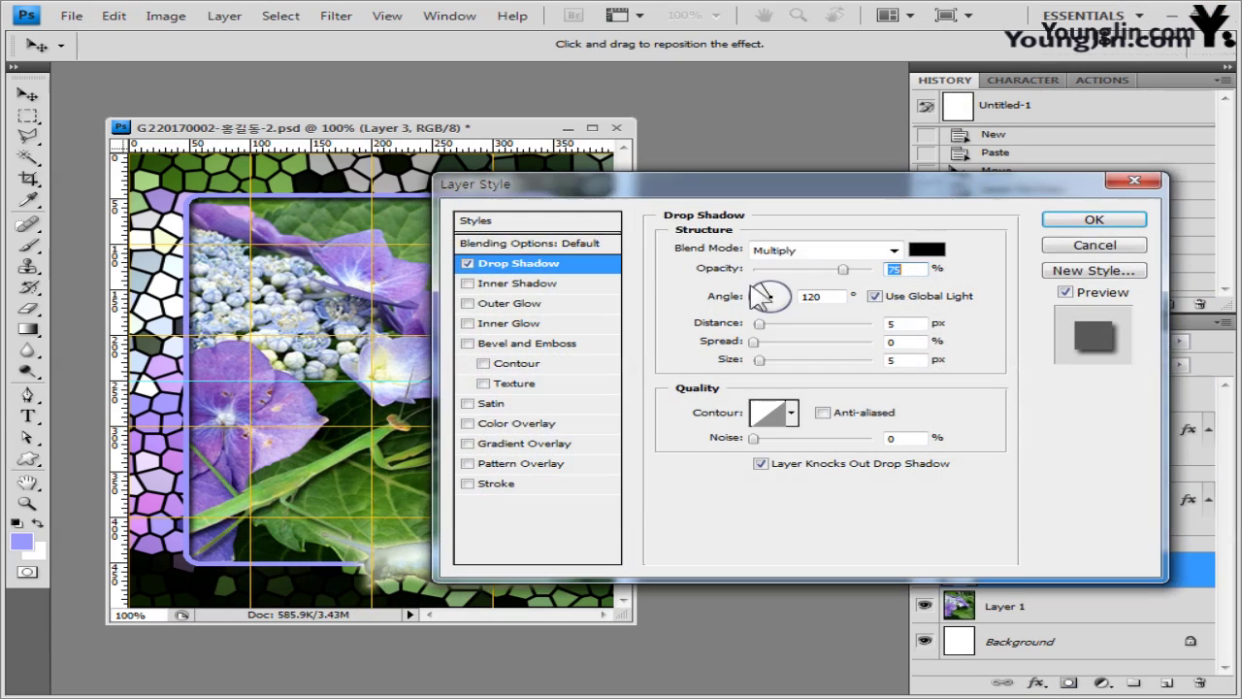
{"action": "left_click_drag", "start_coordinate": [639, 191], "coordinate": [657, 185]}
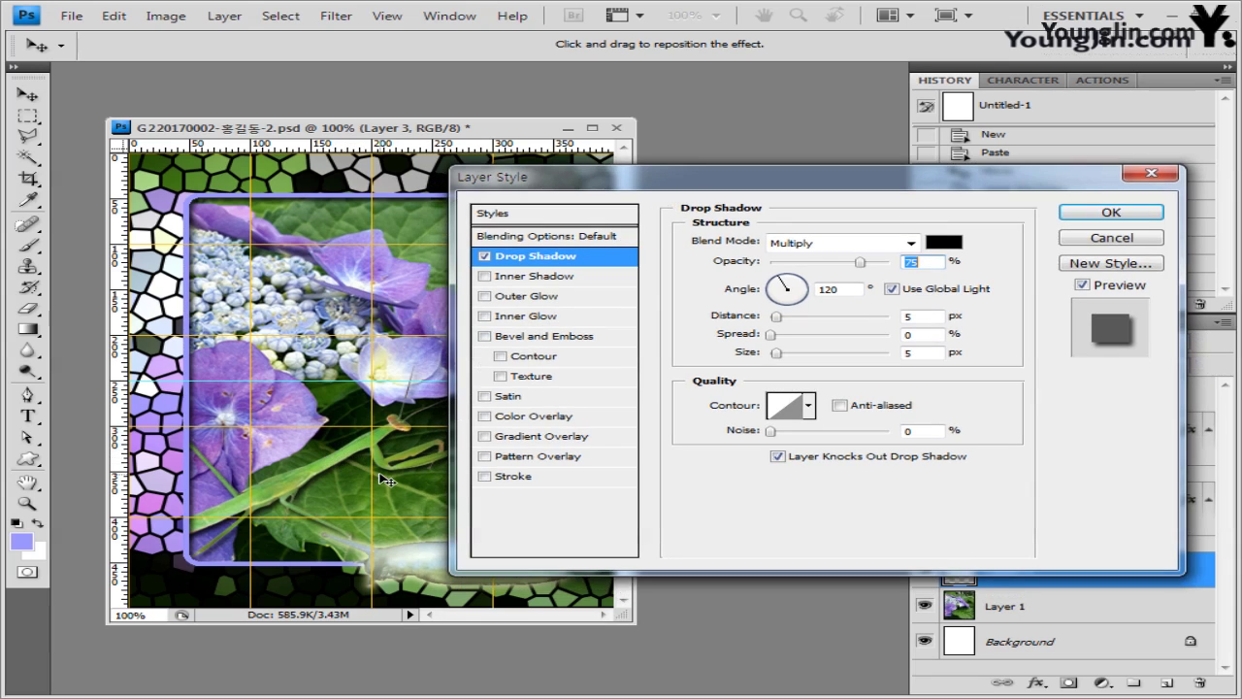
{"action": "double_click", "coordinate": [919, 316]}
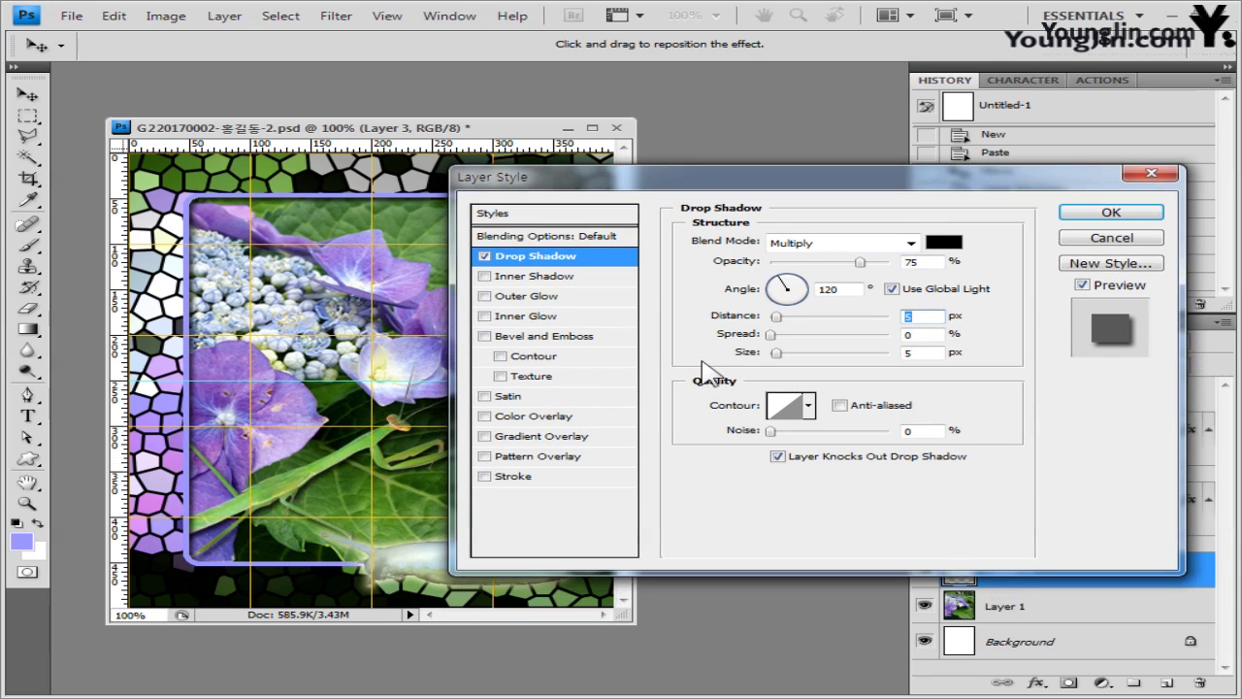
{"action": "type", "text": "25"}
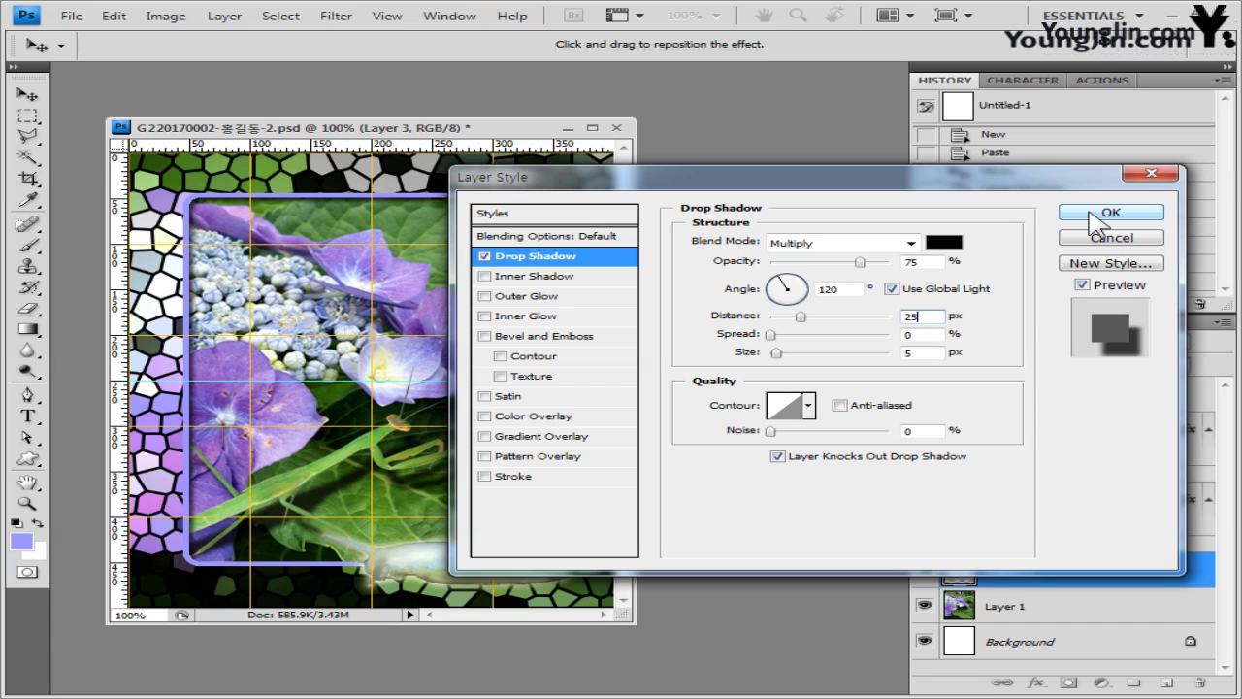
{"action": "left_click", "coordinate": [1097, 223]}
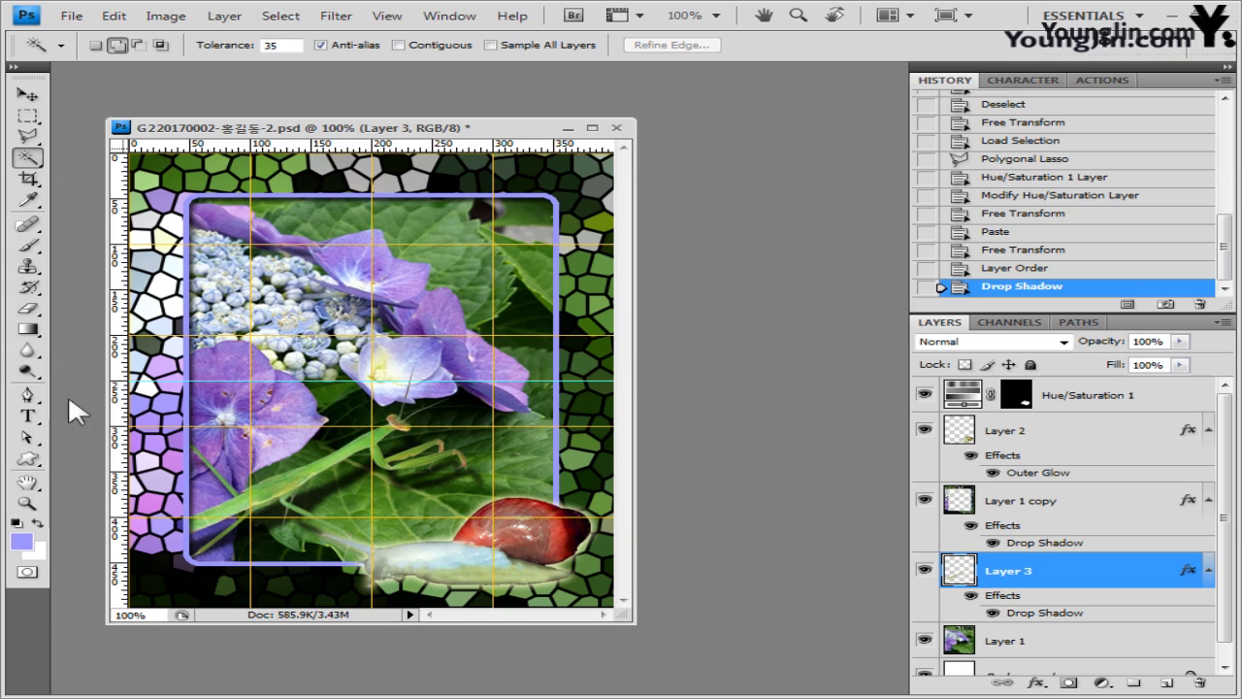
- Set the Type tool to Arial Bold, 30 pt, with white (ffffff) text colour
{"action": "left_click", "coordinate": [31, 417]}
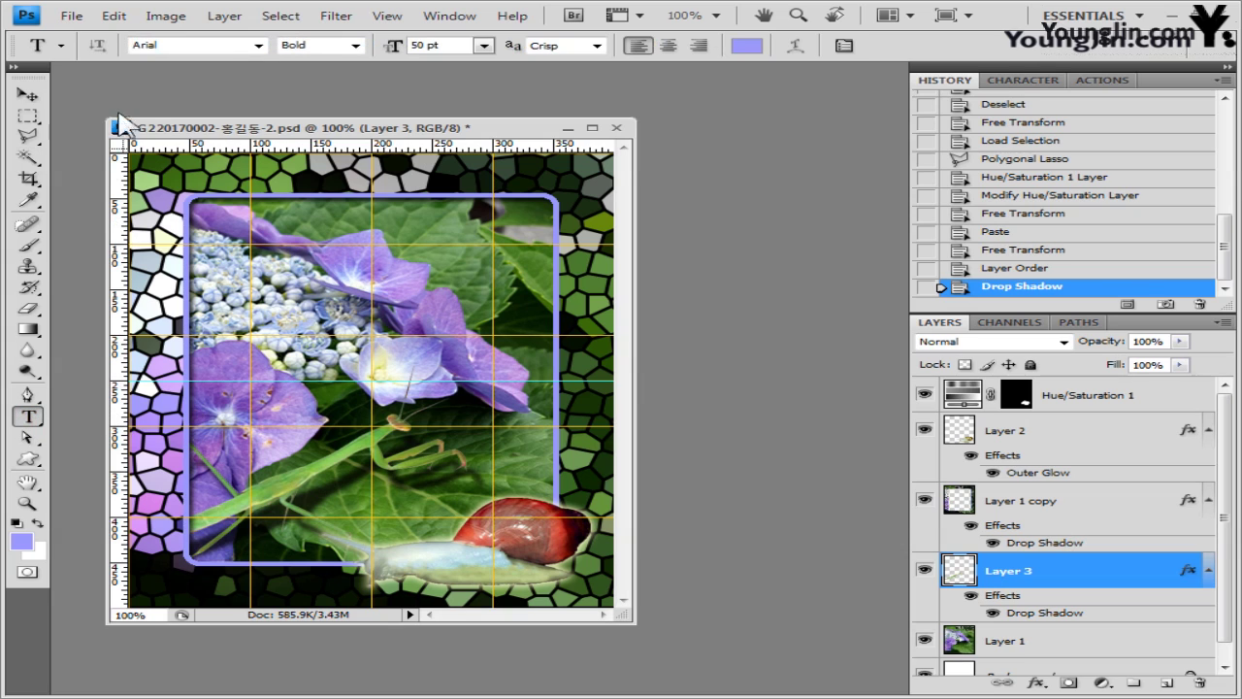
{"action": "left_click", "coordinate": [232, 46]}
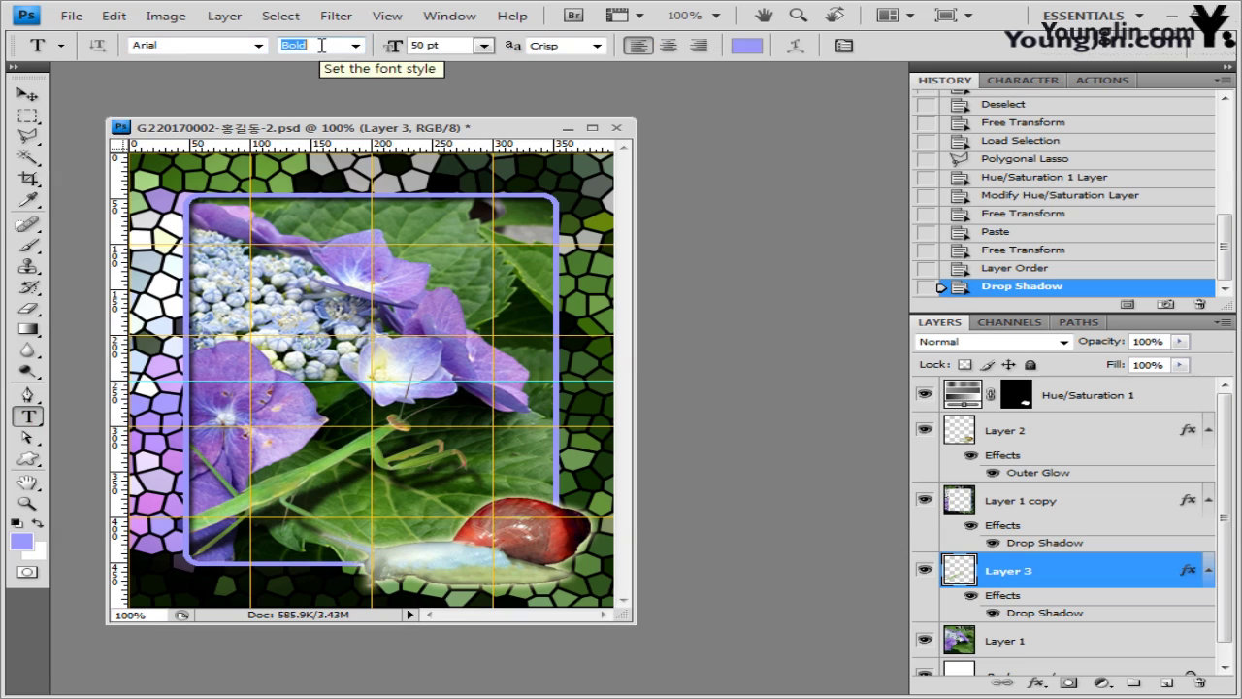
{"action": "left_click", "coordinate": [427, 46]}
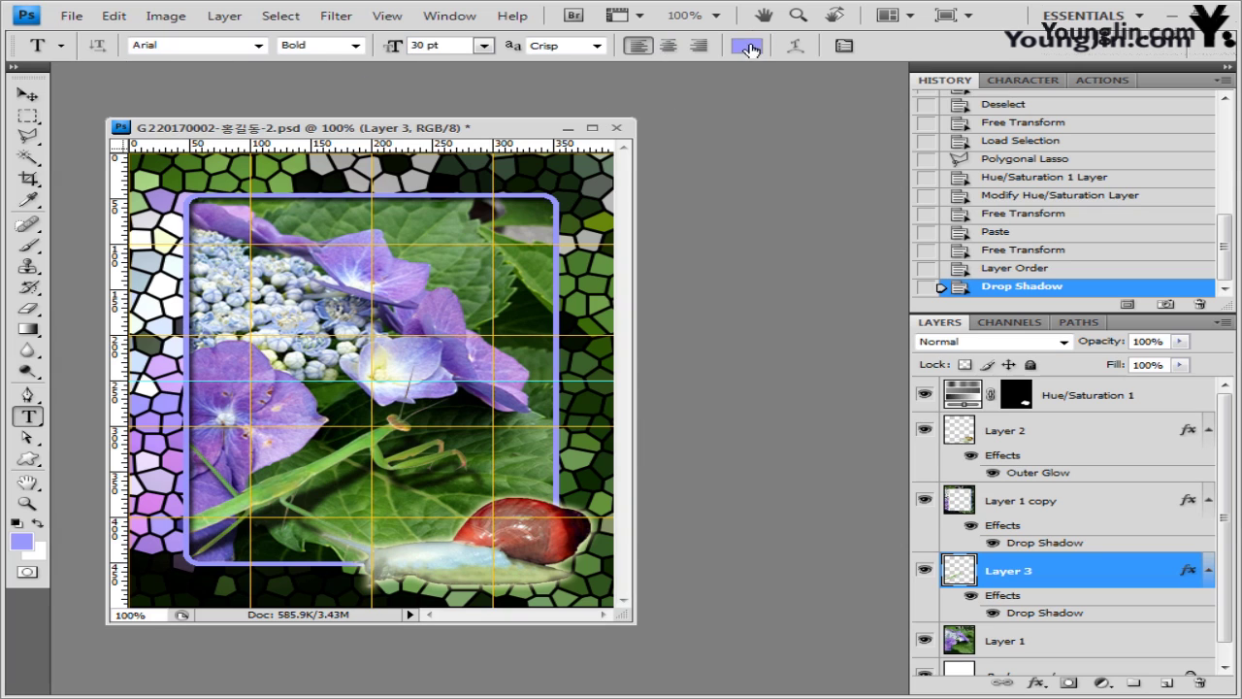
{"action": "left_click", "coordinate": [747, 46]}
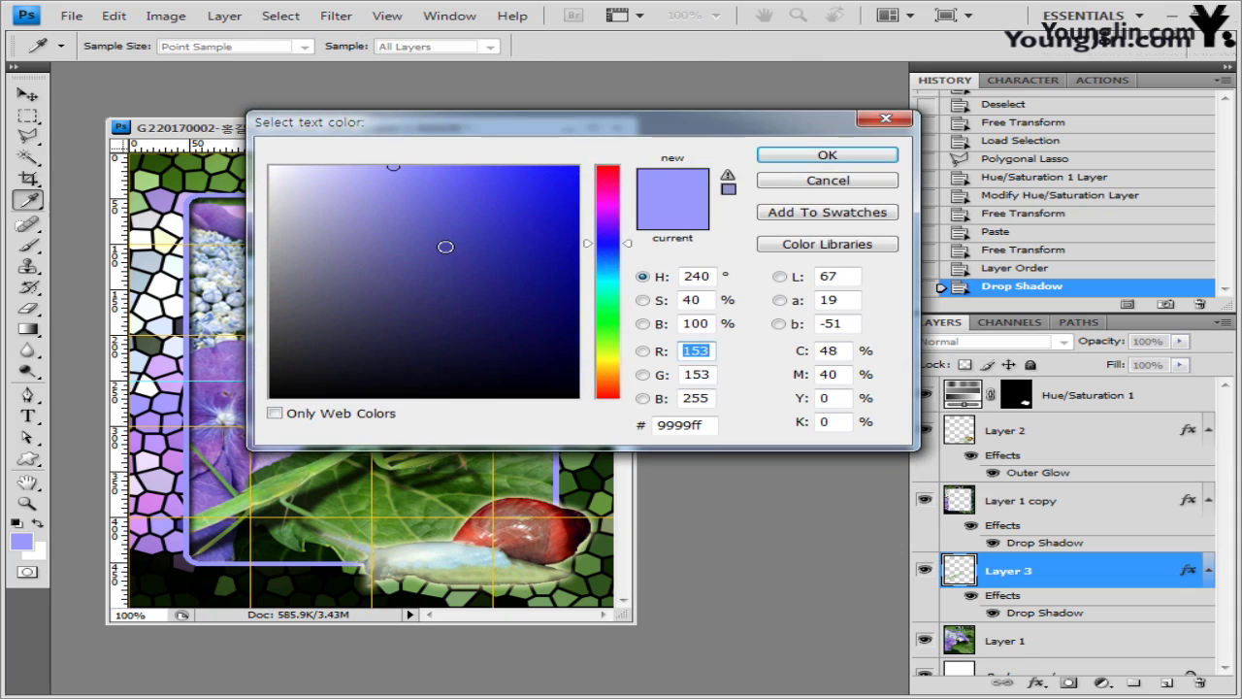
{"action": "left_click", "coordinate": [272, 167]}
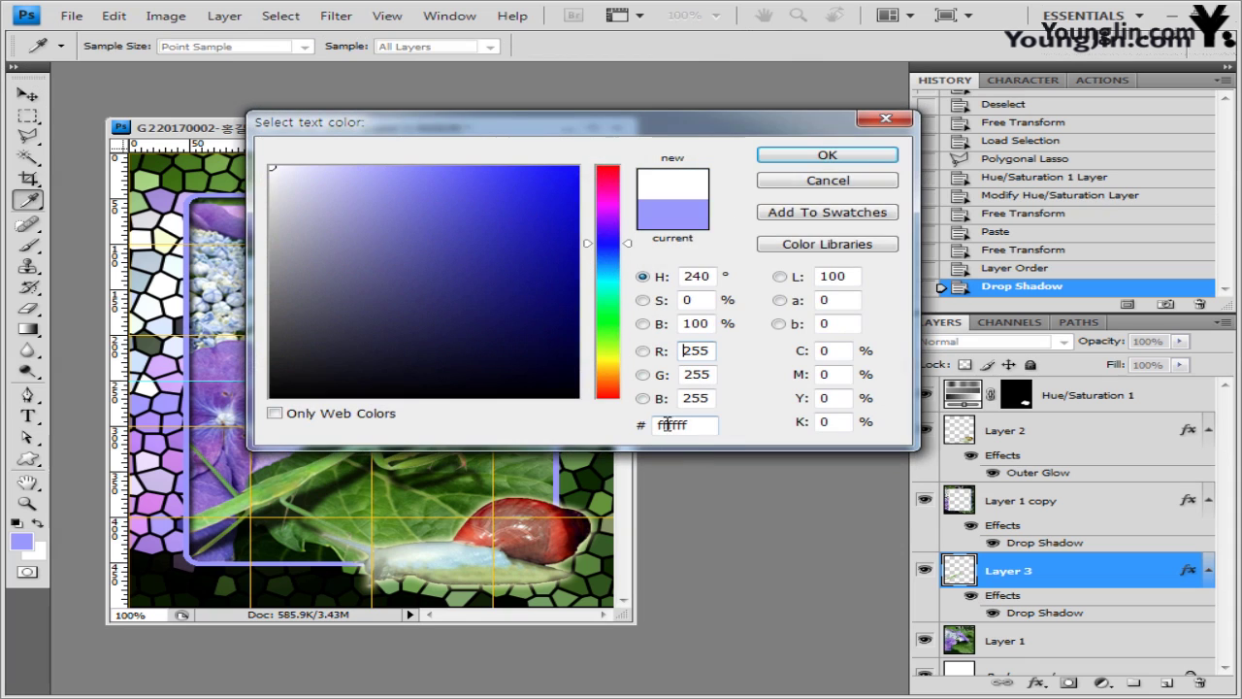
{"action": "left_click", "coordinate": [669, 424]}
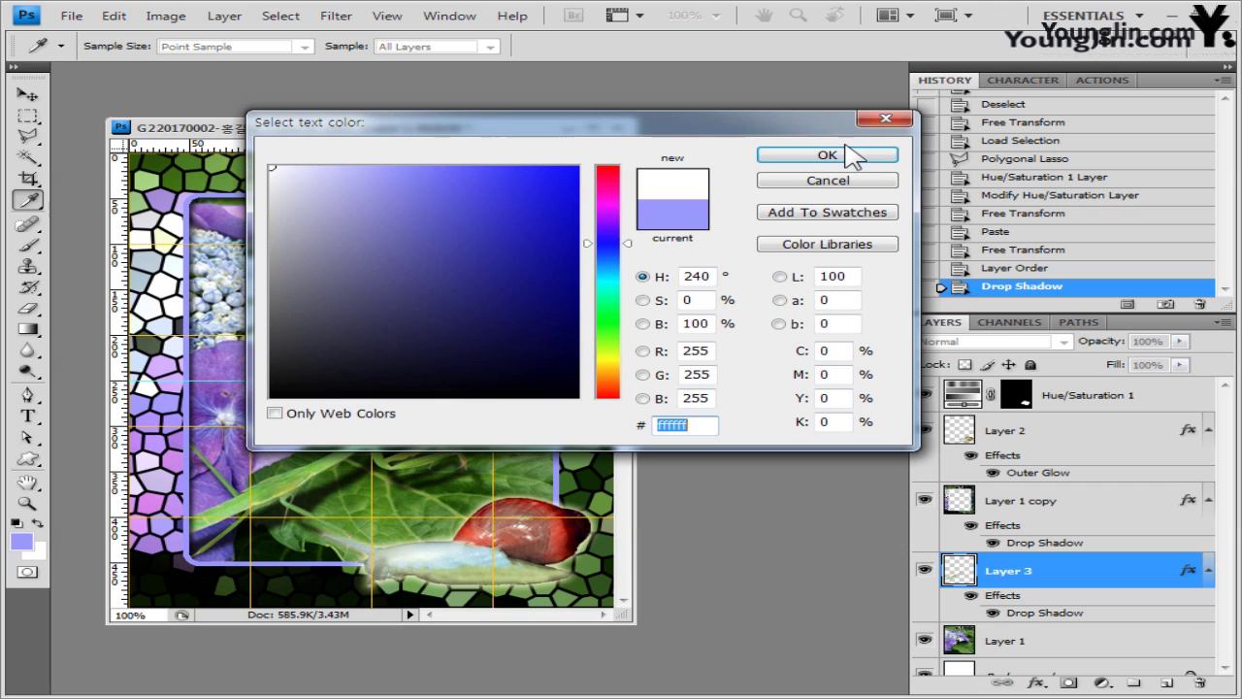
{"action": "left_click", "coordinate": [827, 156]}
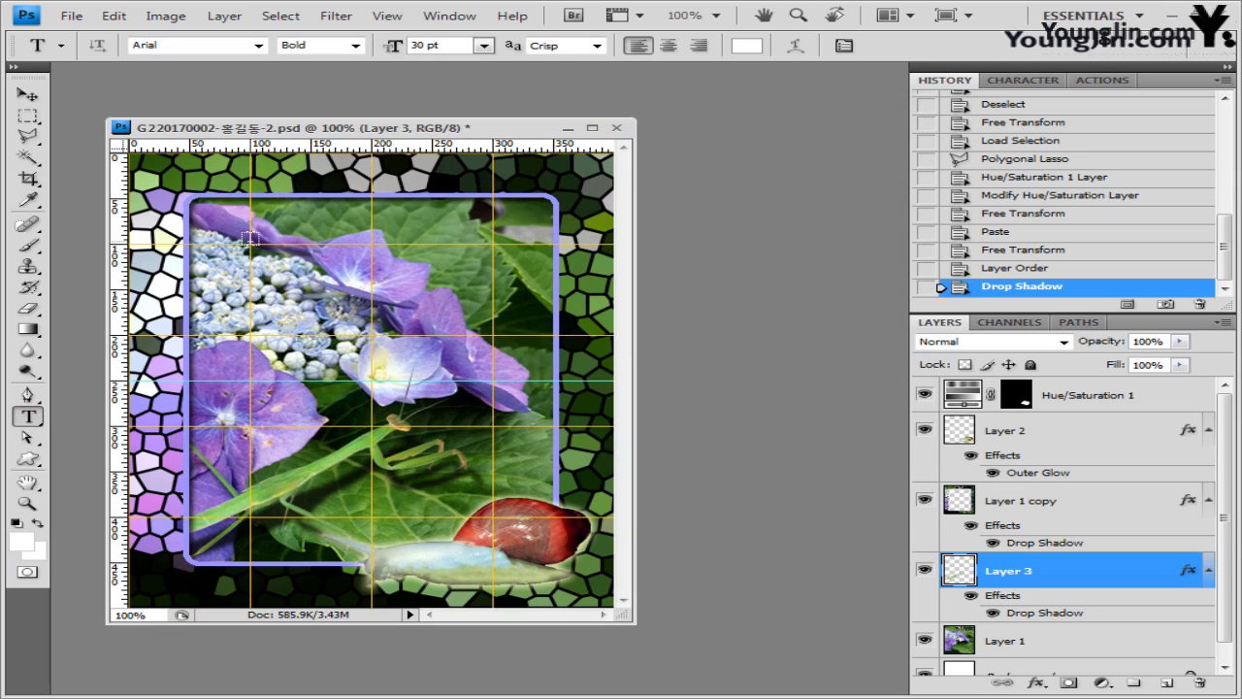
- Paste the white title 'MANTIS & SNAIL' near the top of the photo and commit it
{"action": "left_click", "coordinate": [238, 241]}
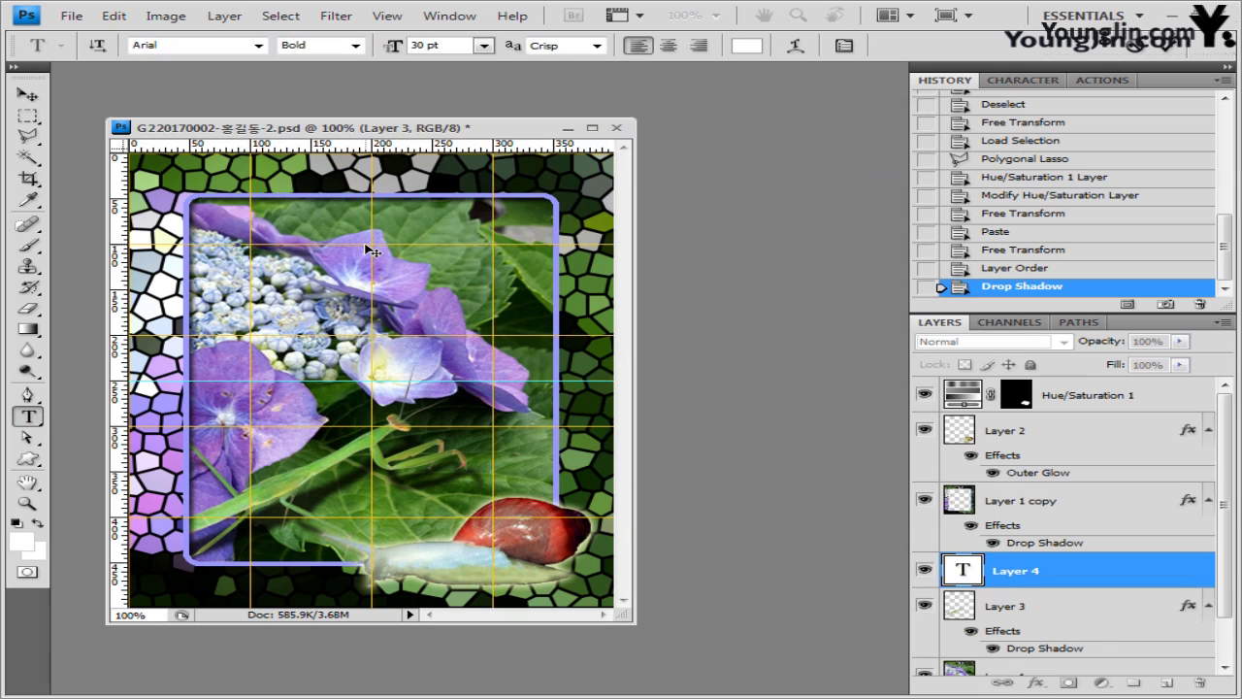
{"action": "type", "text": "MANTIS & SNAIL"}
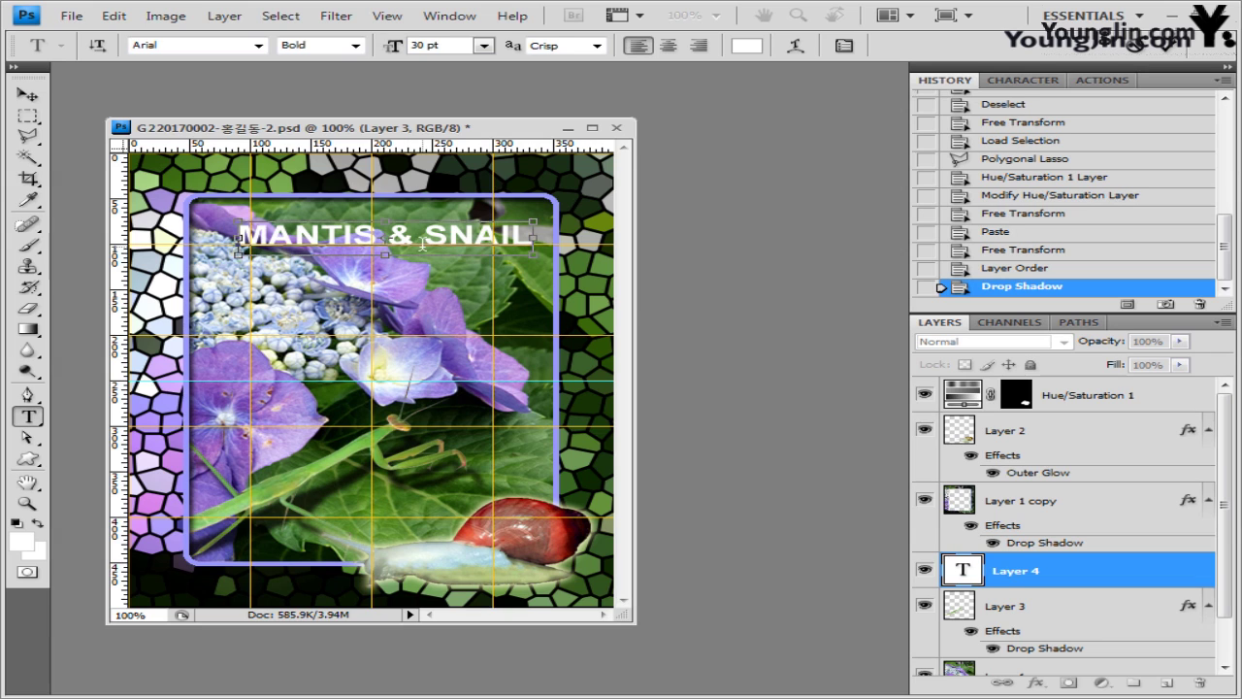
{"action": "key", "text": "ctrl+Return"}
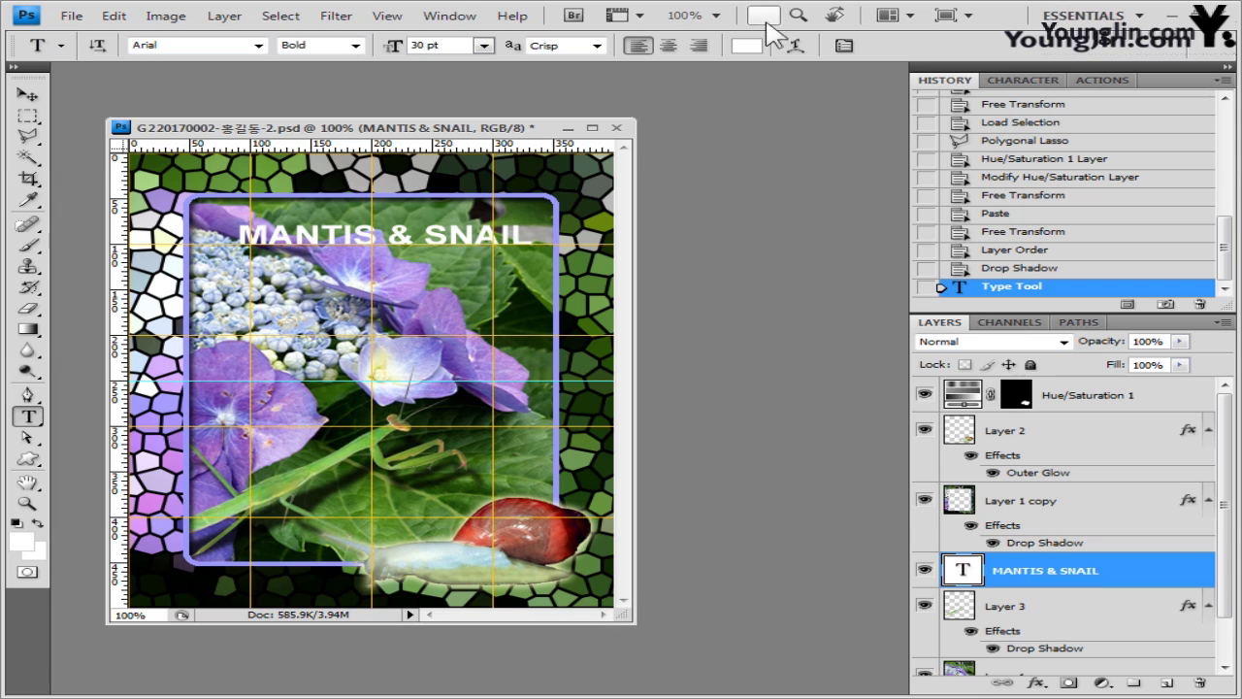
- Warp the 'MANTIS & SNAIL' type layer with the Arc Lower style at +50 bend
{"action": "left_click", "coordinate": [795, 46]}
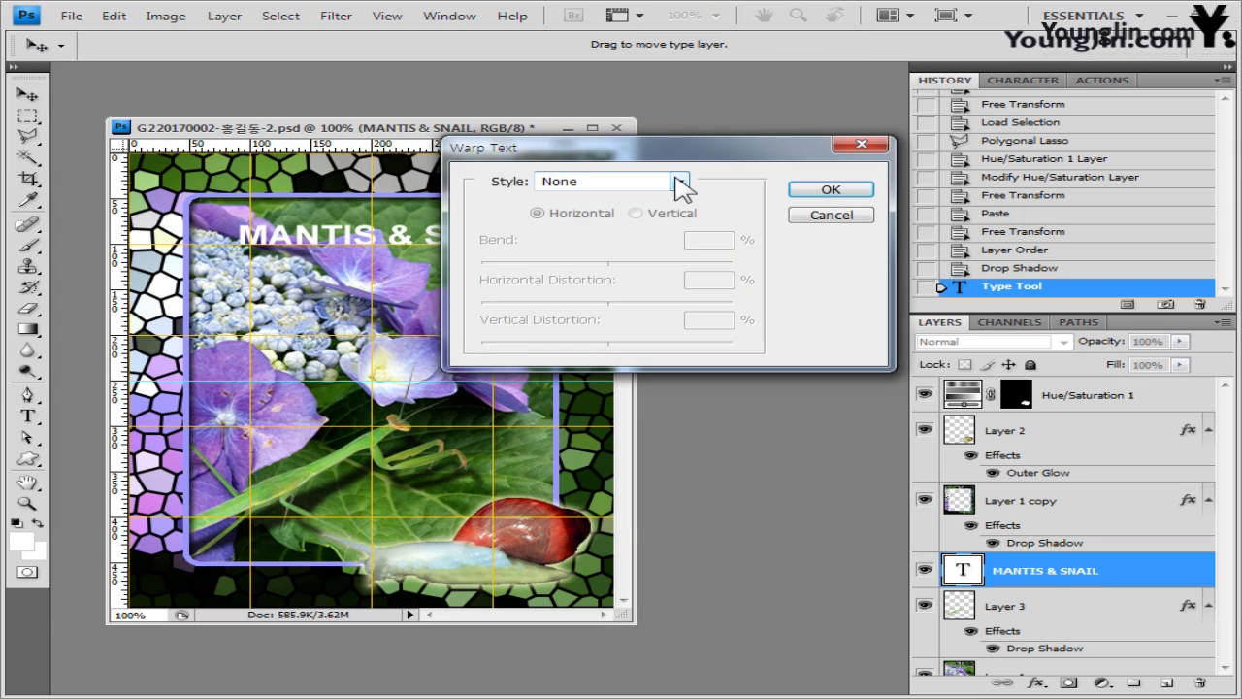
{"action": "left_click", "coordinate": [680, 182]}
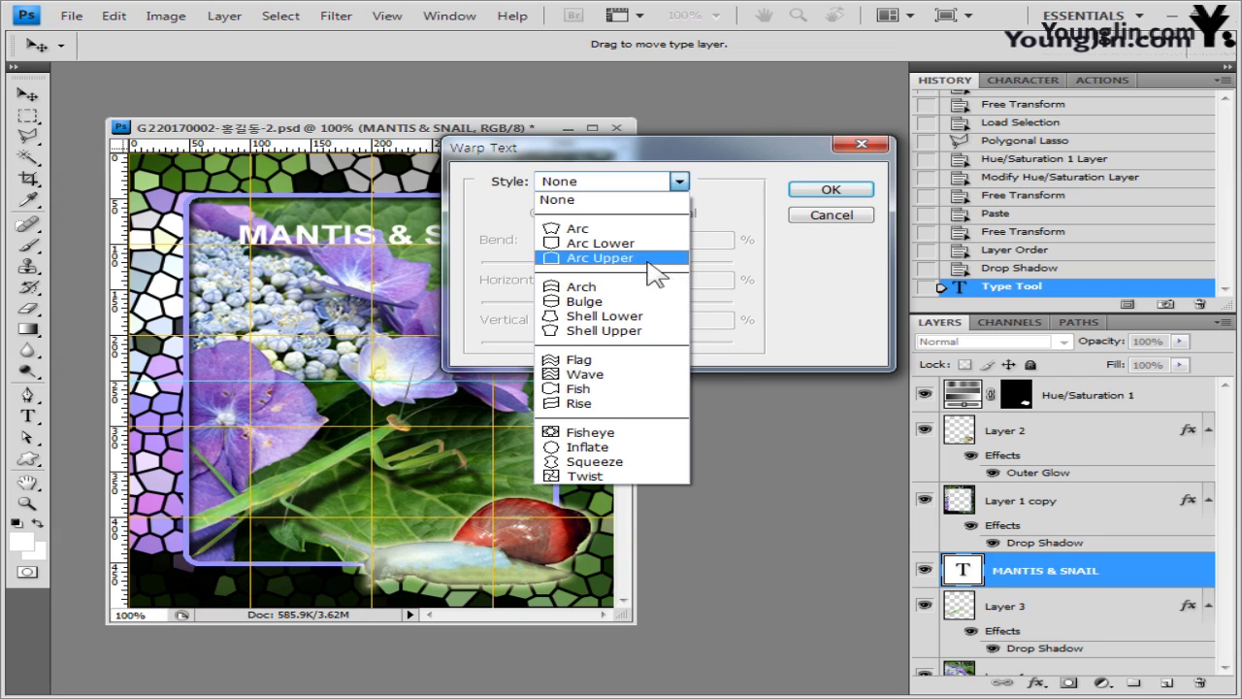
{"action": "left_click", "coordinate": [648, 243]}
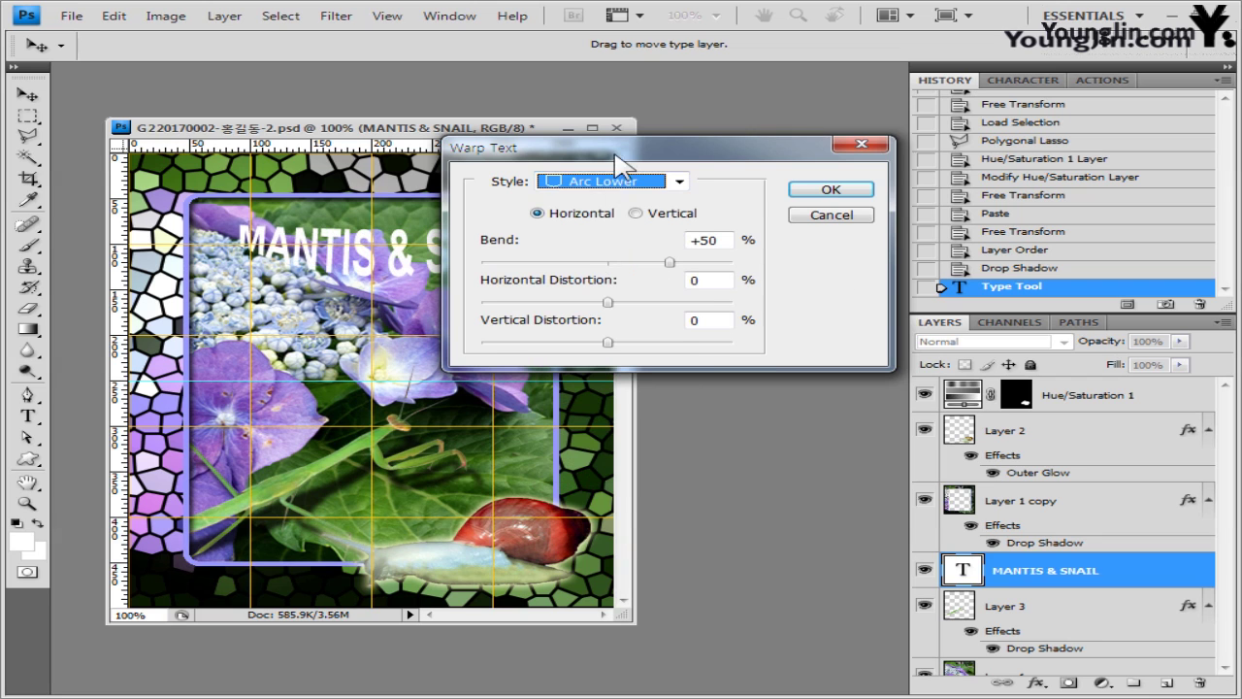
{"action": "left_click_drag", "start_coordinate": [617, 153], "coordinate": [649, 352]}
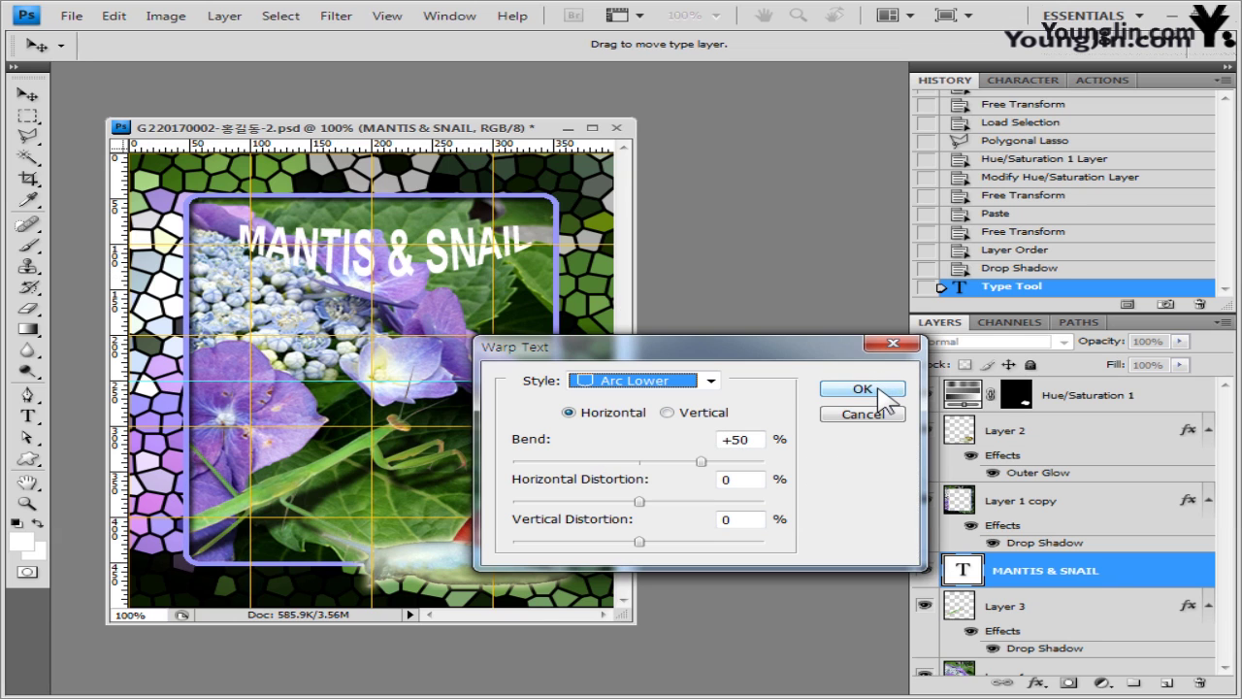
{"action": "left_click", "coordinate": [881, 393]}
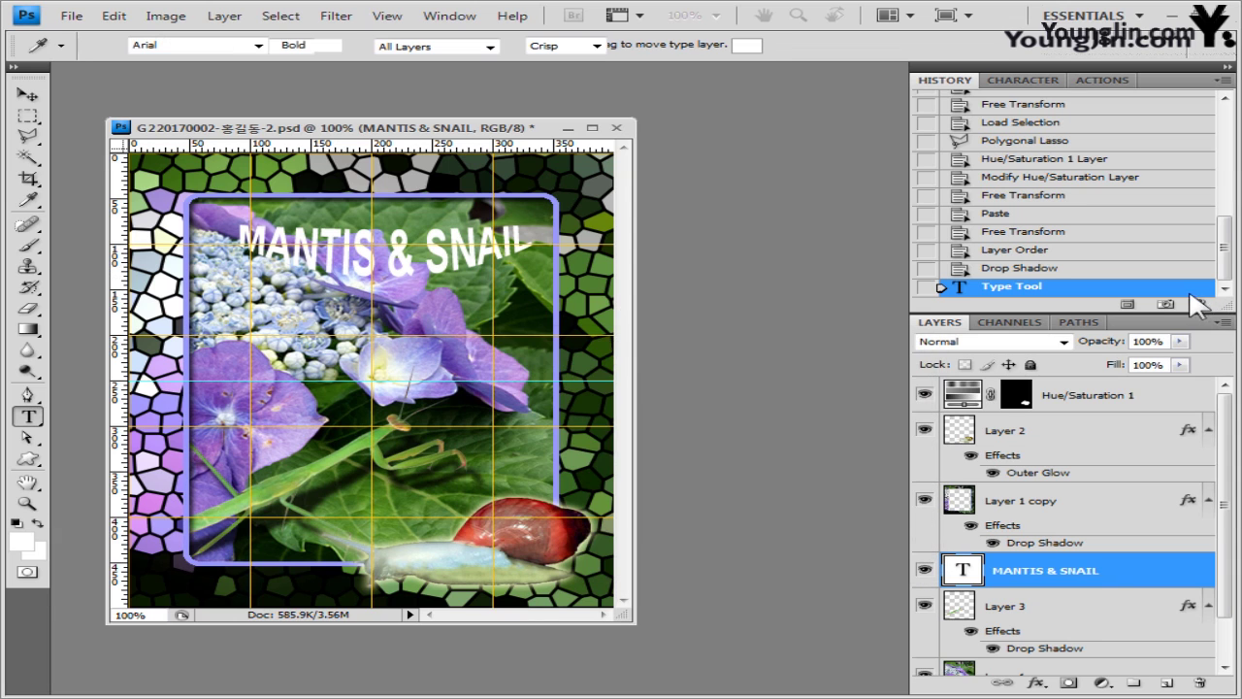
- Add a 3 px outside Stroke effect in dark red 330000 to the title
{"action": "left_click", "coordinate": [1037, 683]}
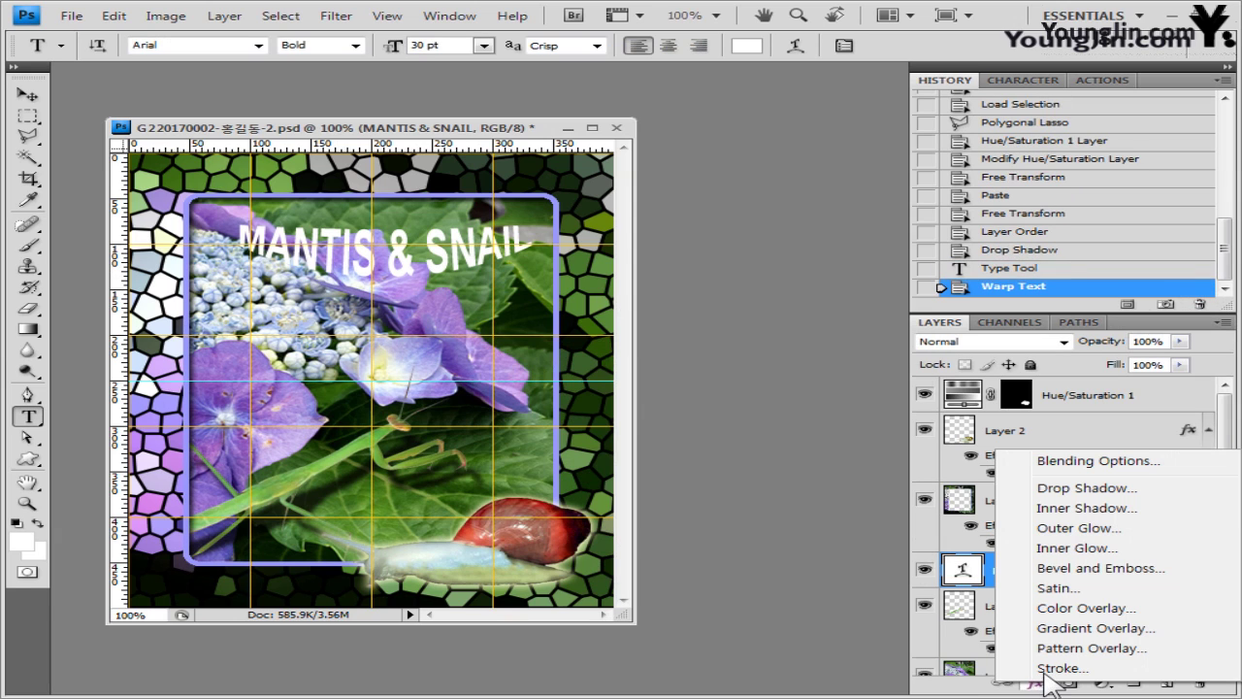
{"action": "key", "text": "Escape"}
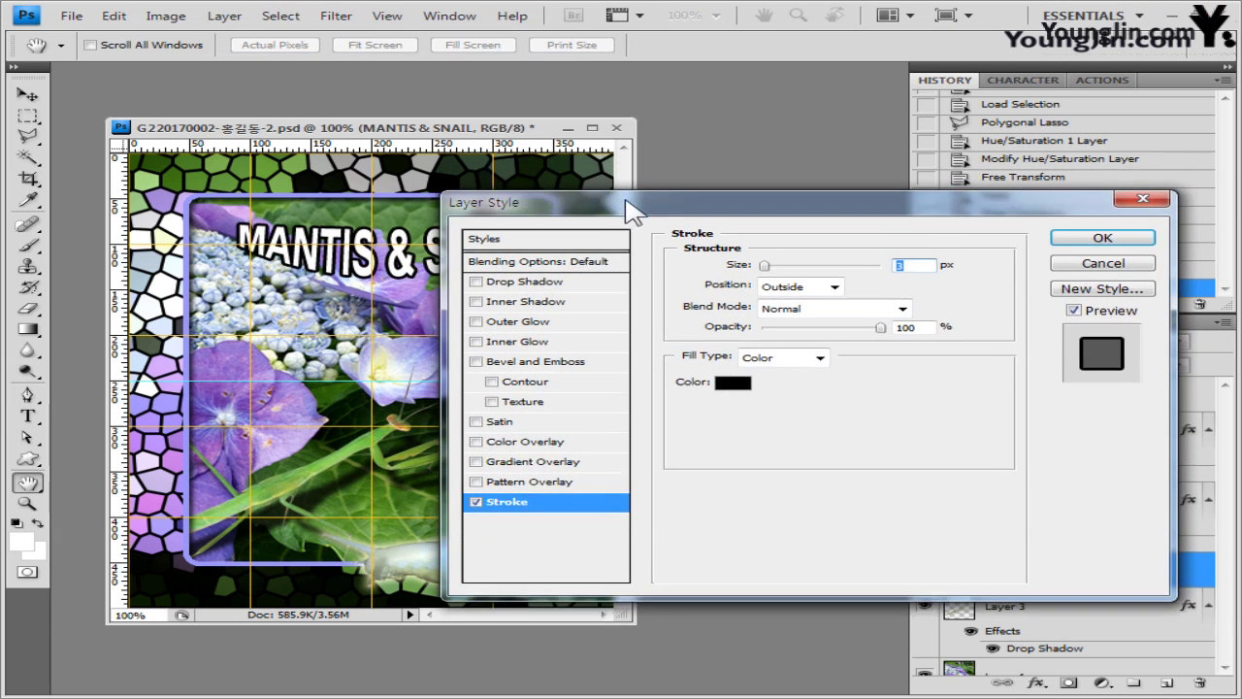
{"action": "left_click_drag", "start_coordinate": [631, 212], "coordinate": [630, 237]}
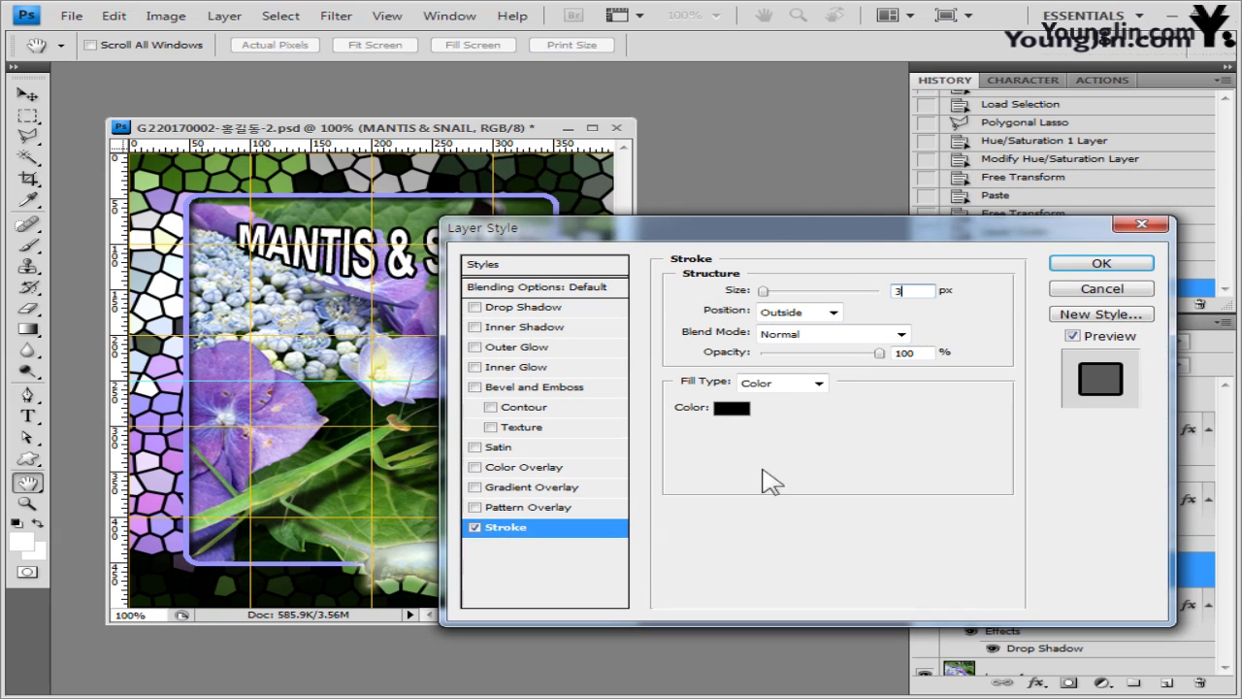
{"action": "left_click", "coordinate": [738, 408]}
{"action": "type", "text": "330000"}
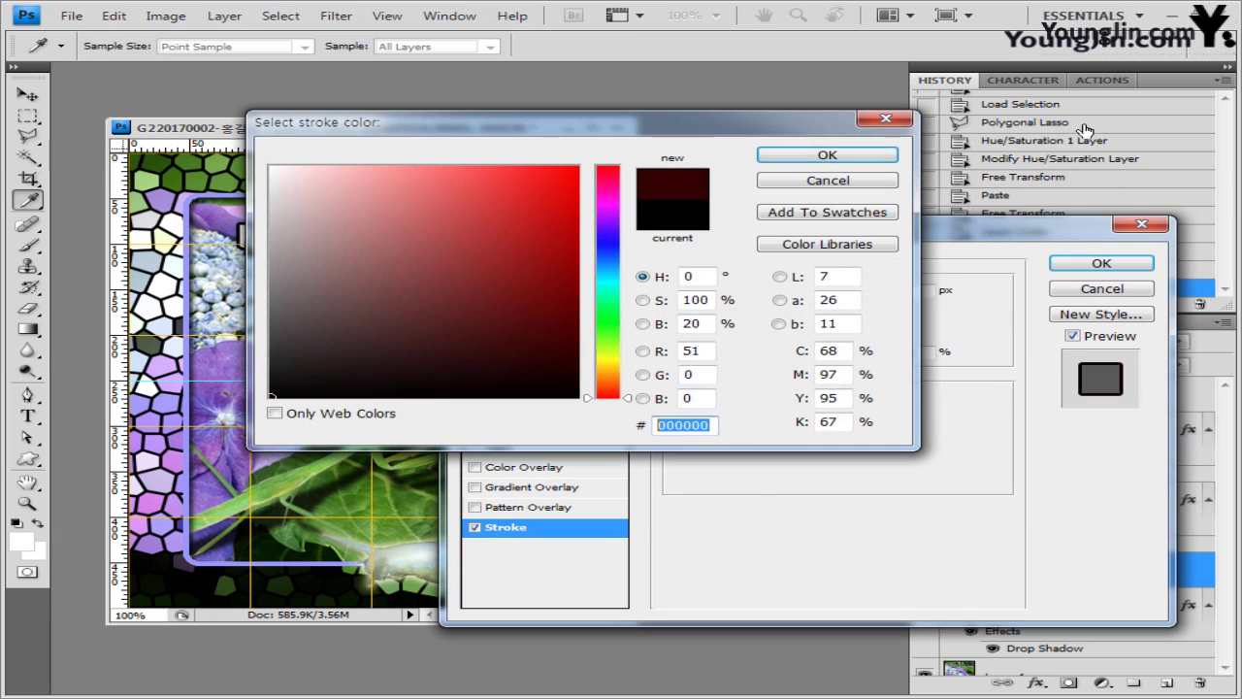
{"action": "left_click", "coordinate": [888, 158]}
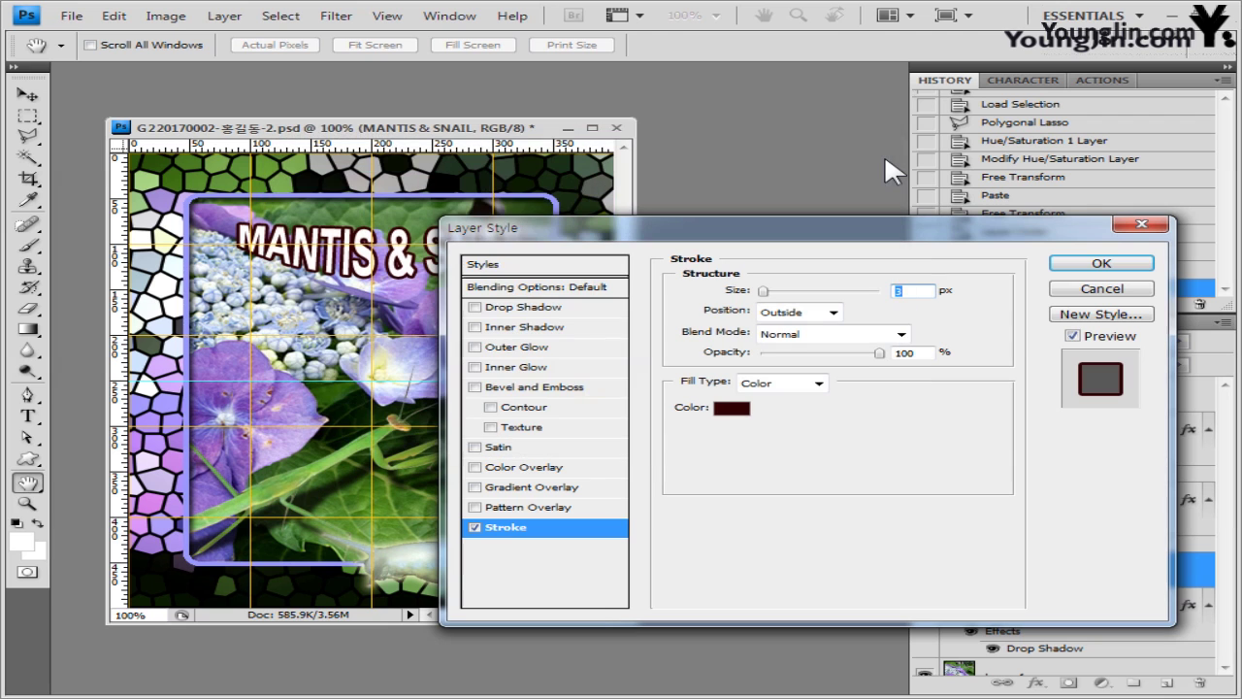
{"action": "left_click", "coordinate": [1100, 264]}
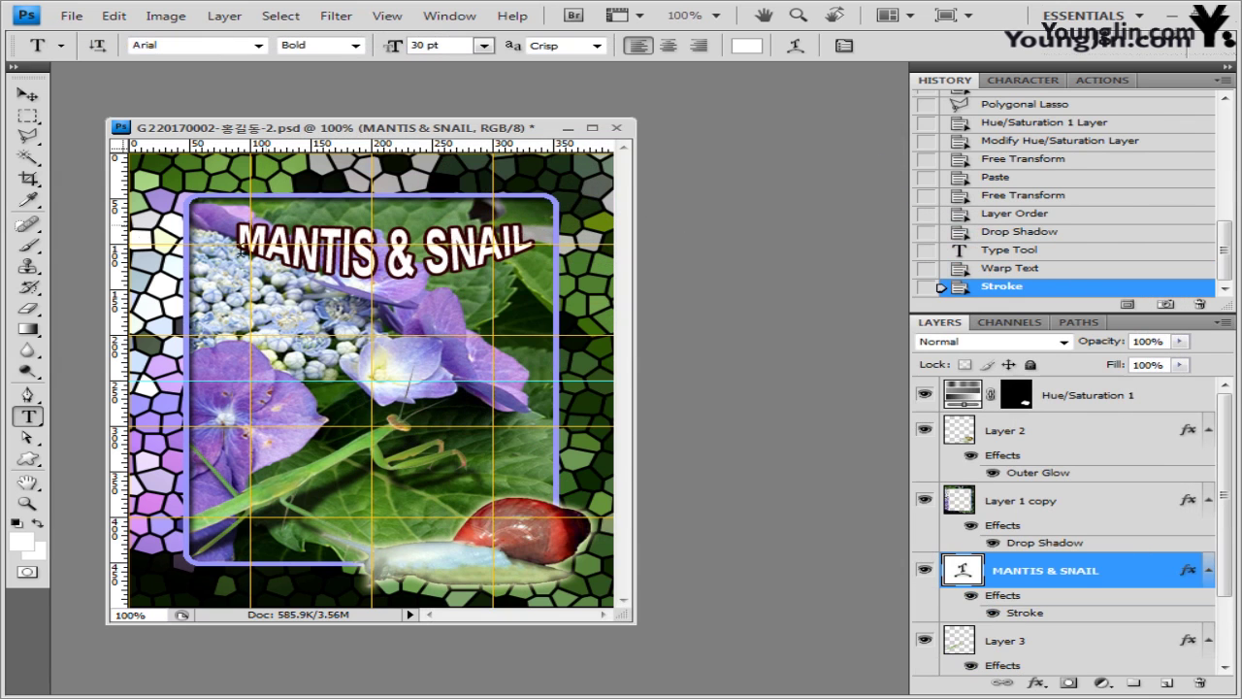
- Nudge the title slightly left with the Move tool
{"action": "left_click", "coordinate": [28, 94]}
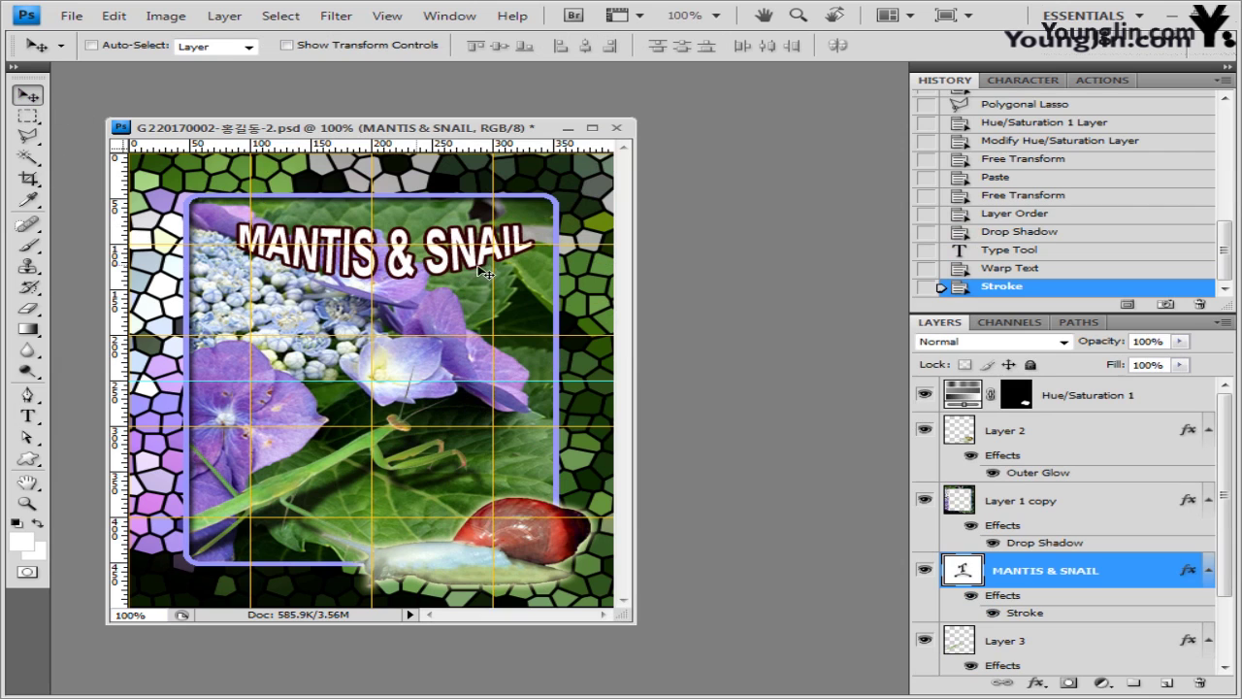
{"action": "key", "text": "Left"}
{"action": "key", "text": "Left"}
{"action": "key", "text": "Left"}
{"action": "key", "text": "Left"}
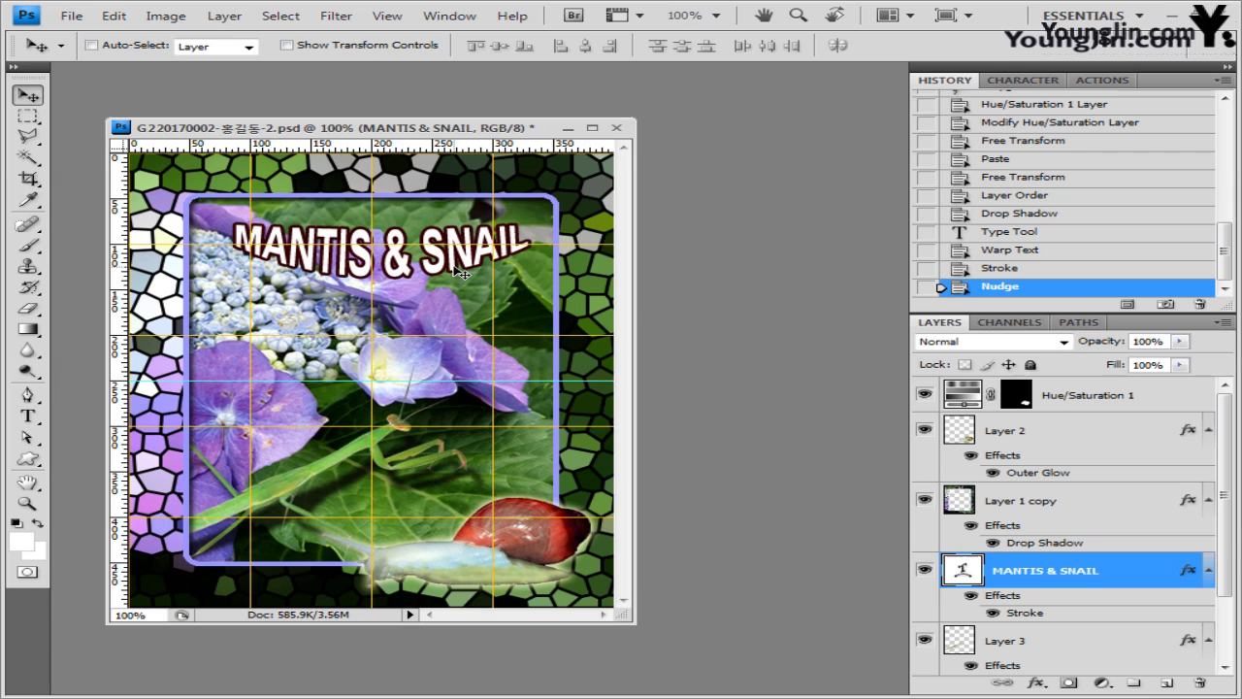
{"action": "key", "text": "Left"}
{"action": "key", "text": "Left"}
{"action": "key", "text": "Left"}
{"action": "key", "text": "Left"}
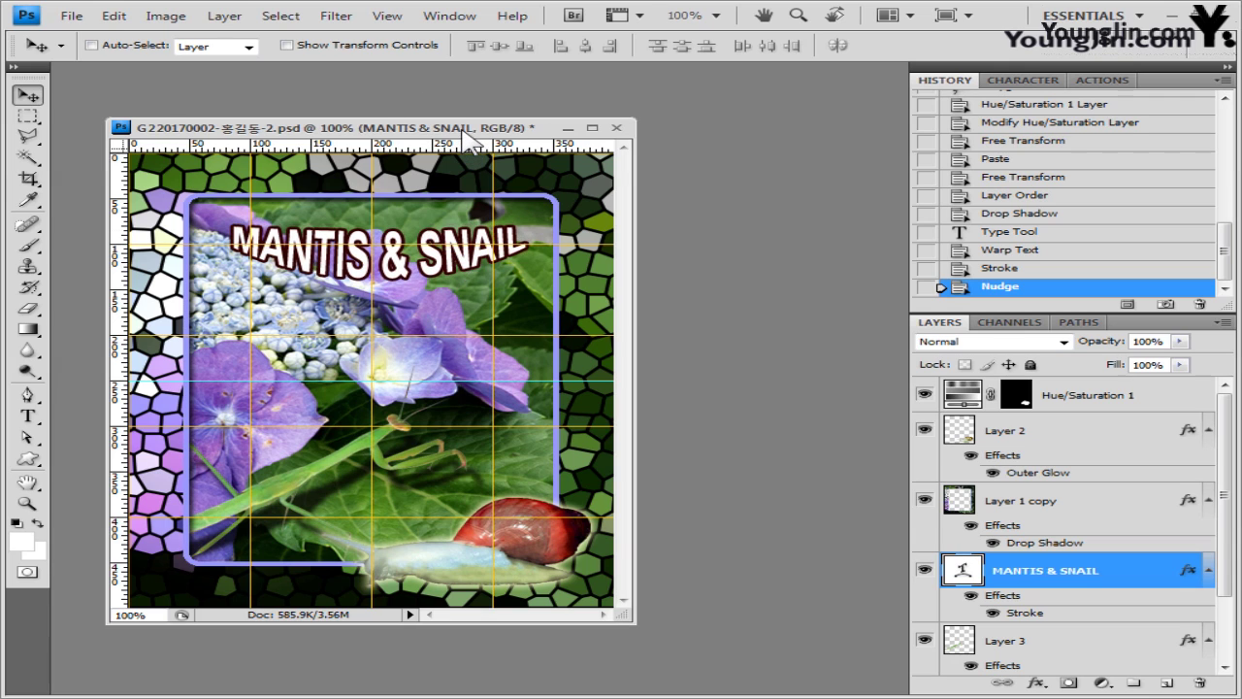
- Hide the grid on the canvas
{"action": "left_click", "coordinate": [387, 16]}
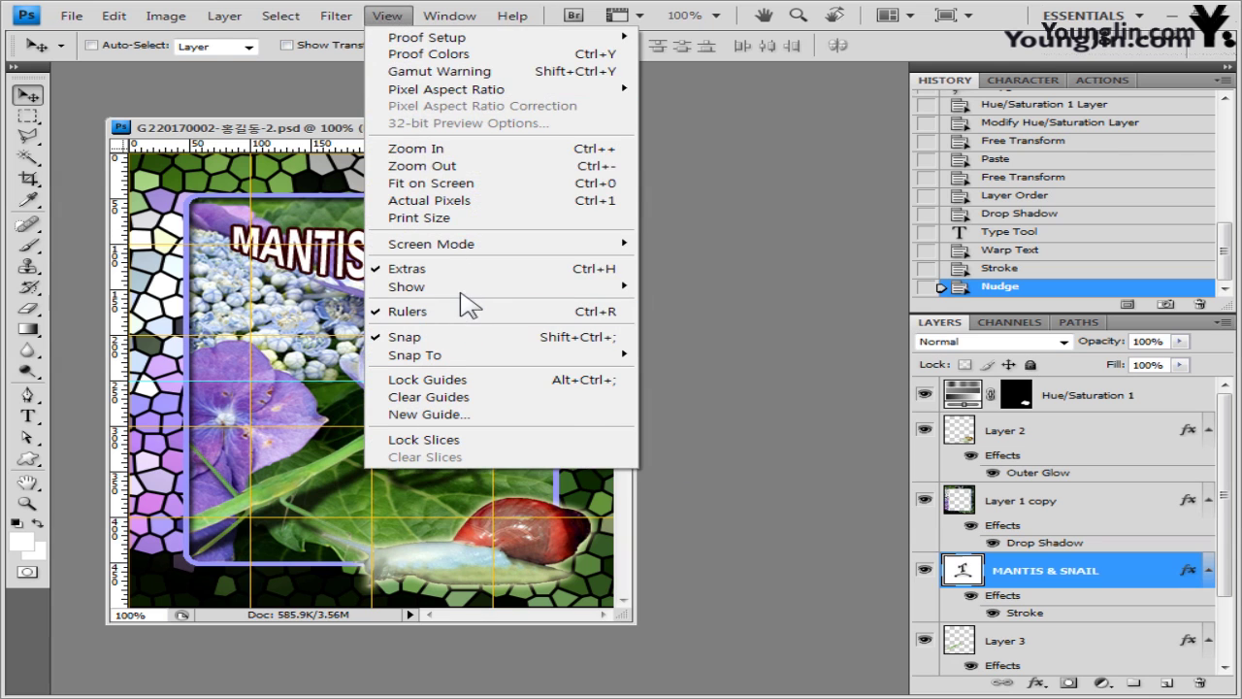
{"action": "mouse_move", "coordinate": [456, 286]}
{"action": "left_click", "coordinate": [749, 337]}
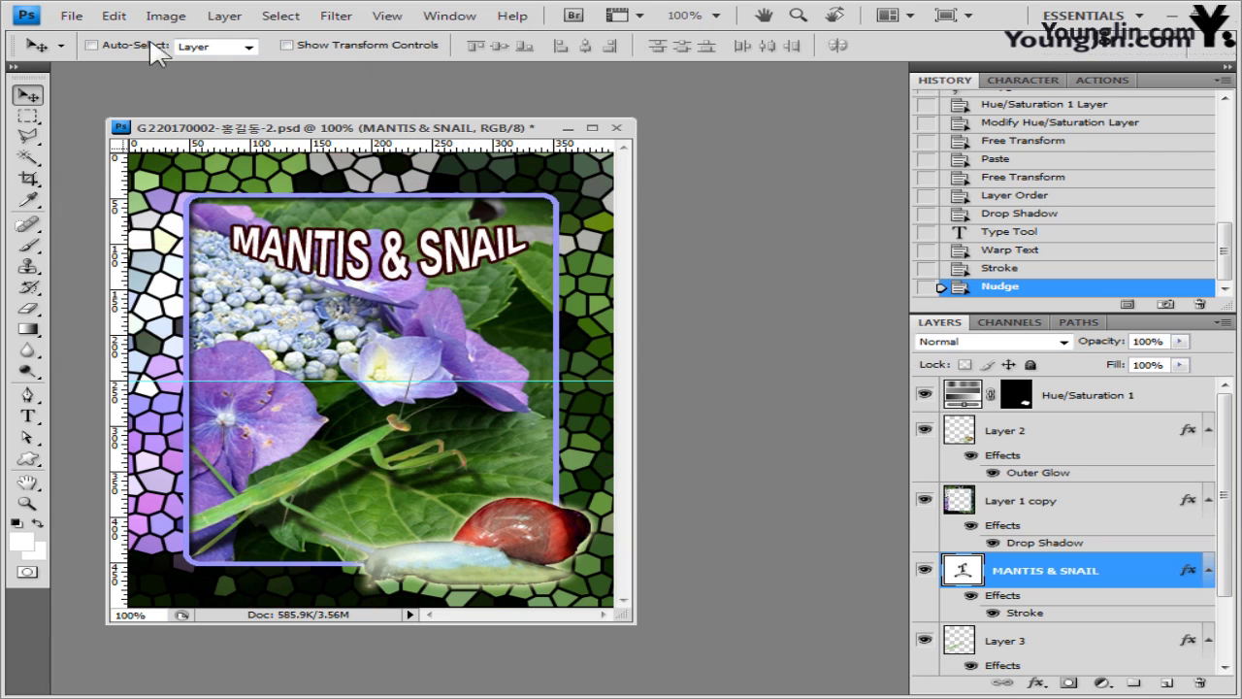
- Save the document as a PSD named 임시
{"action": "left_click", "coordinate": [72, 15]}
{"action": "left_click", "coordinate": [143, 271]}
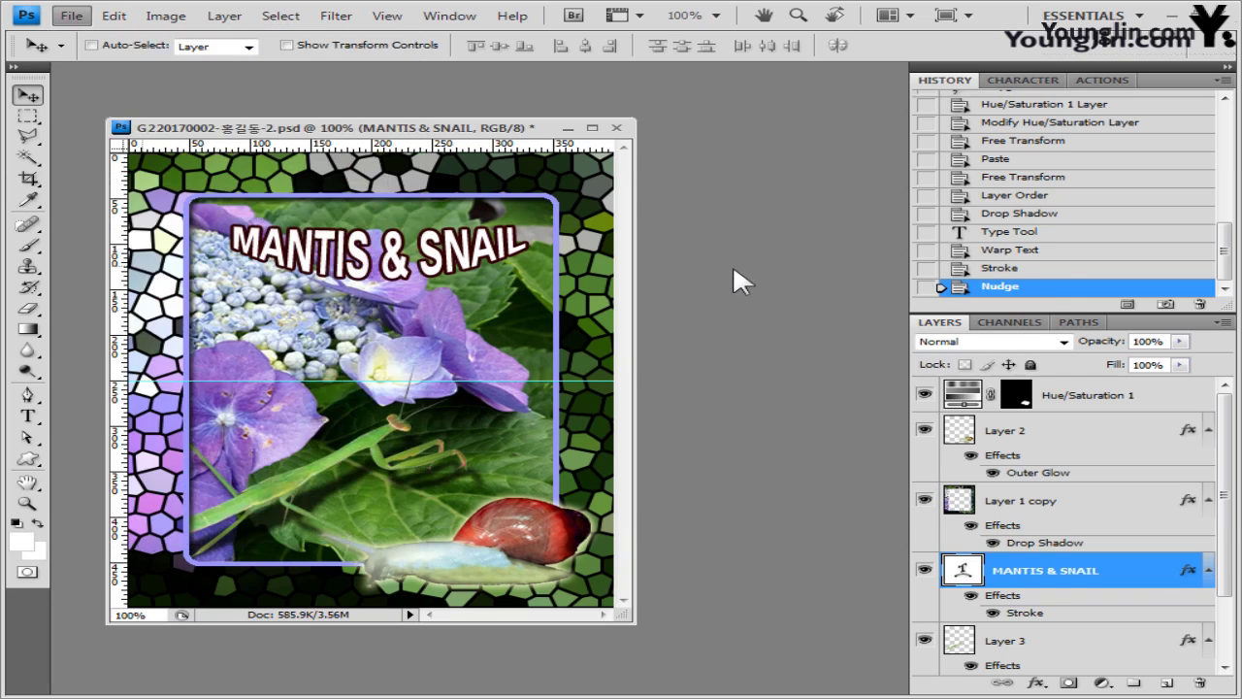
{"action": "left_click", "coordinate": [533, 405]}
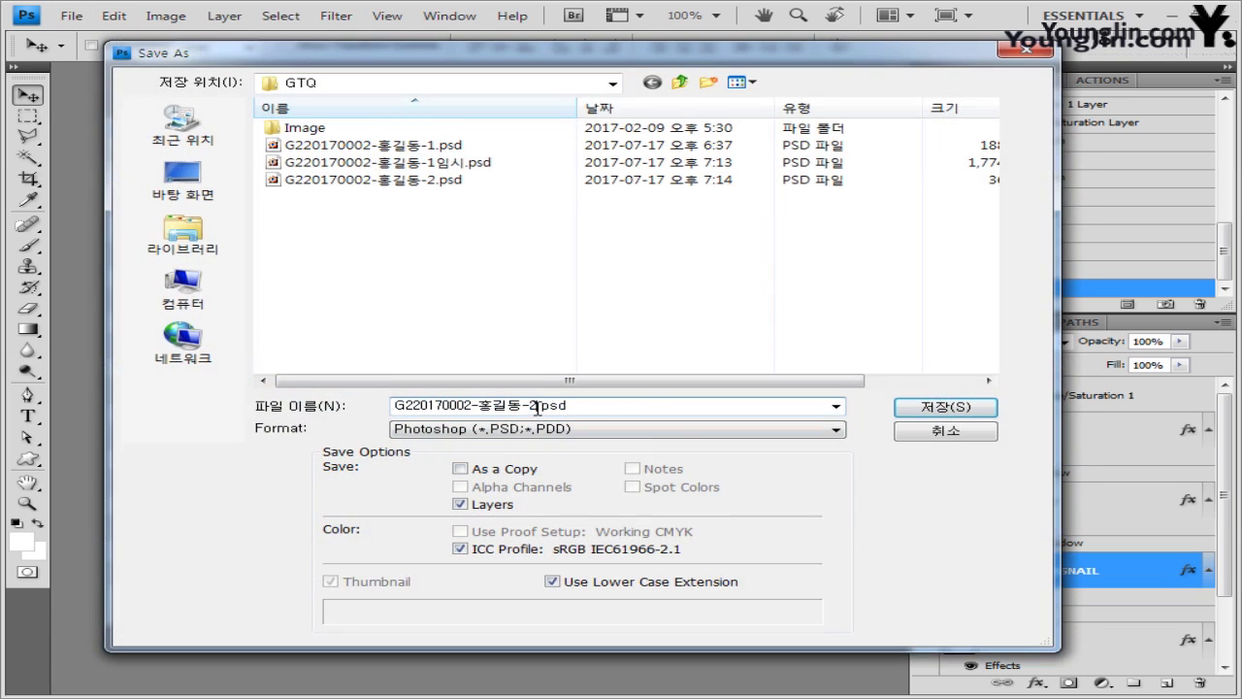
{"action": "type", "text": "임시"}
{"action": "left_click", "coordinate": [960, 408]}
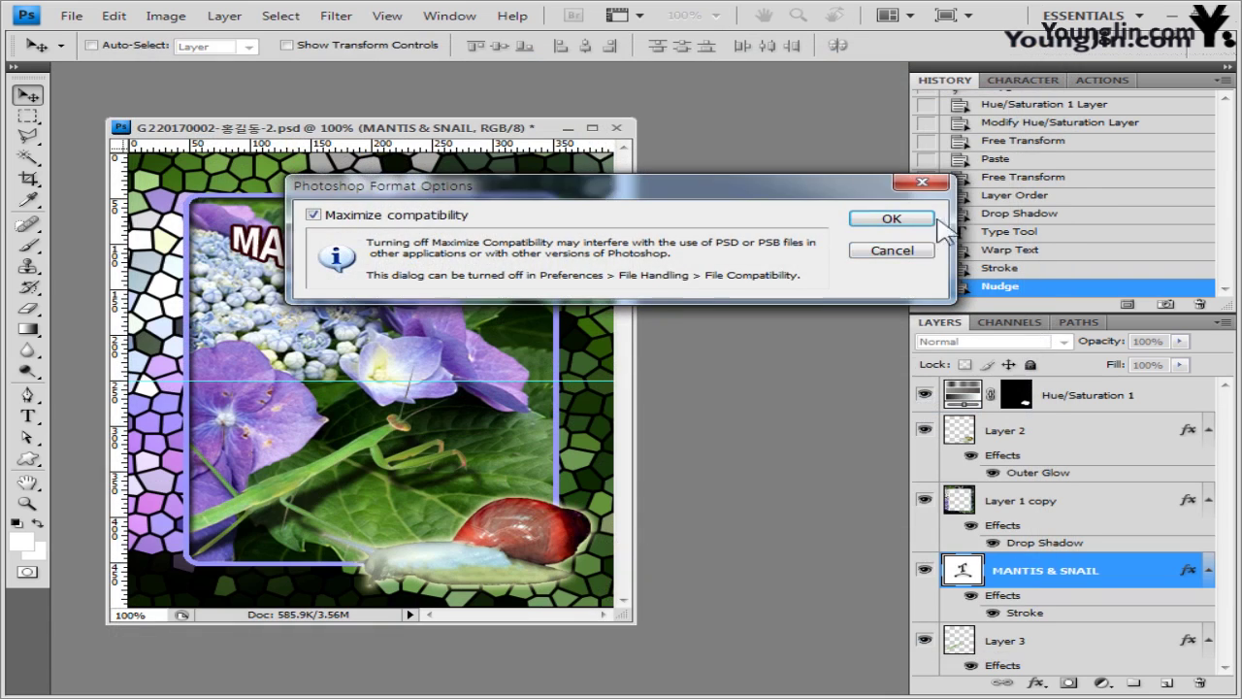
{"action": "left_click", "coordinate": [927, 221]}
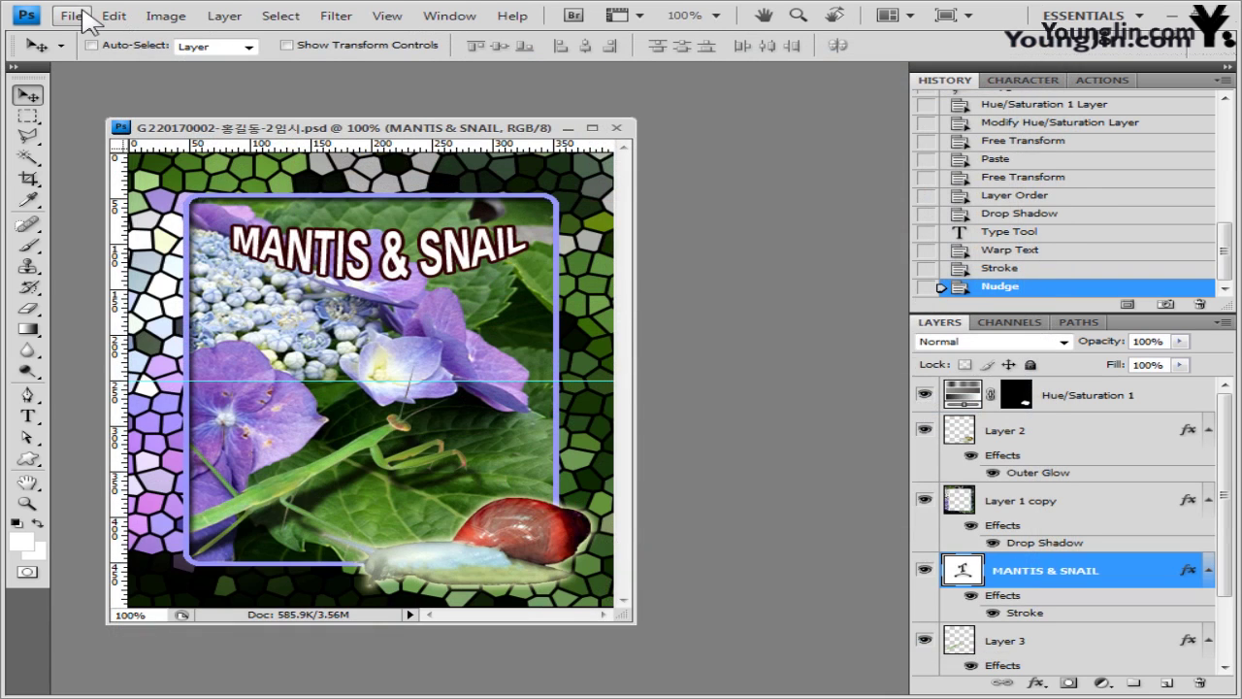
- Save a JPEG copy under the -2 file name at quality 9 (High)
{"action": "left_click", "coordinate": [83, 21]}
{"action": "left_click", "coordinate": [105, 258]}
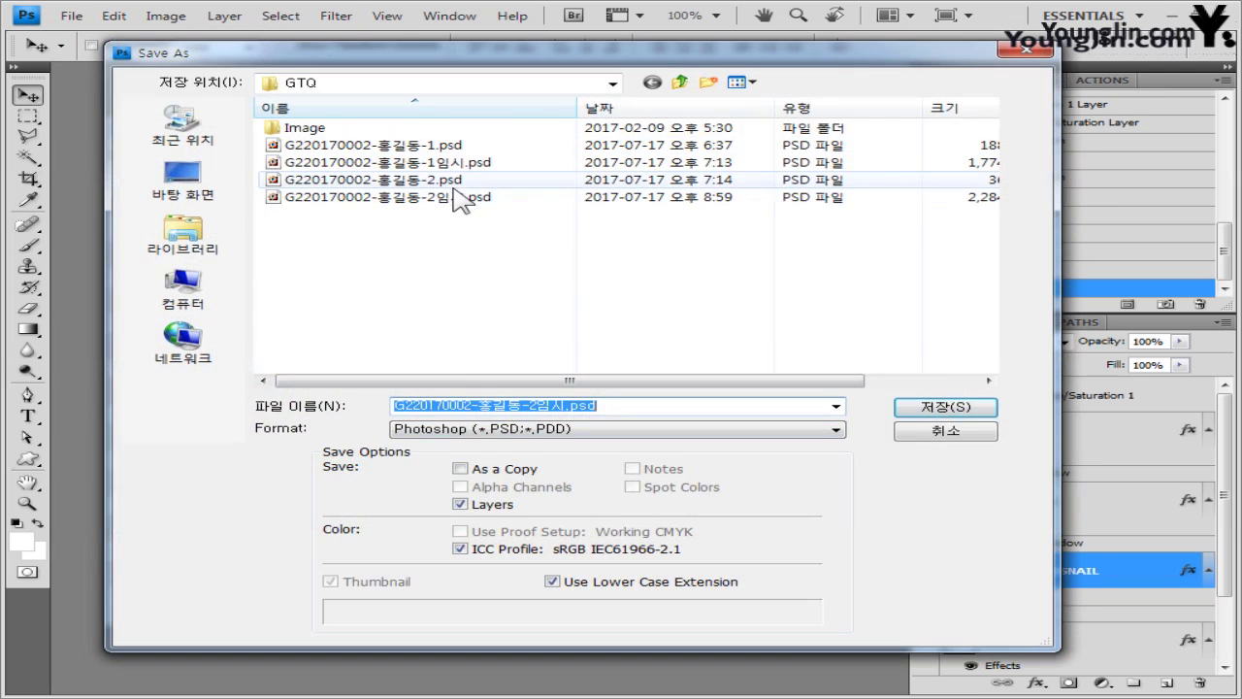
{"action": "left_click", "coordinate": [454, 182]}
{"action": "left_click", "coordinate": [458, 431]}
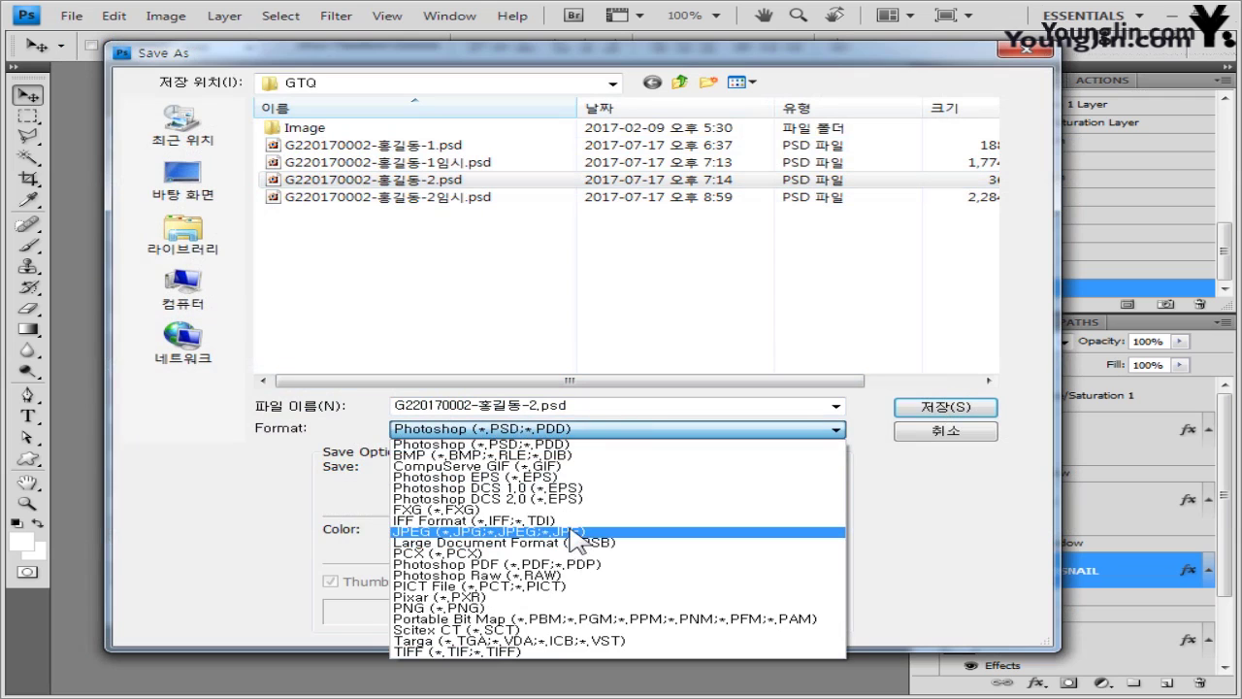
{"action": "left_click", "coordinate": [578, 537]}
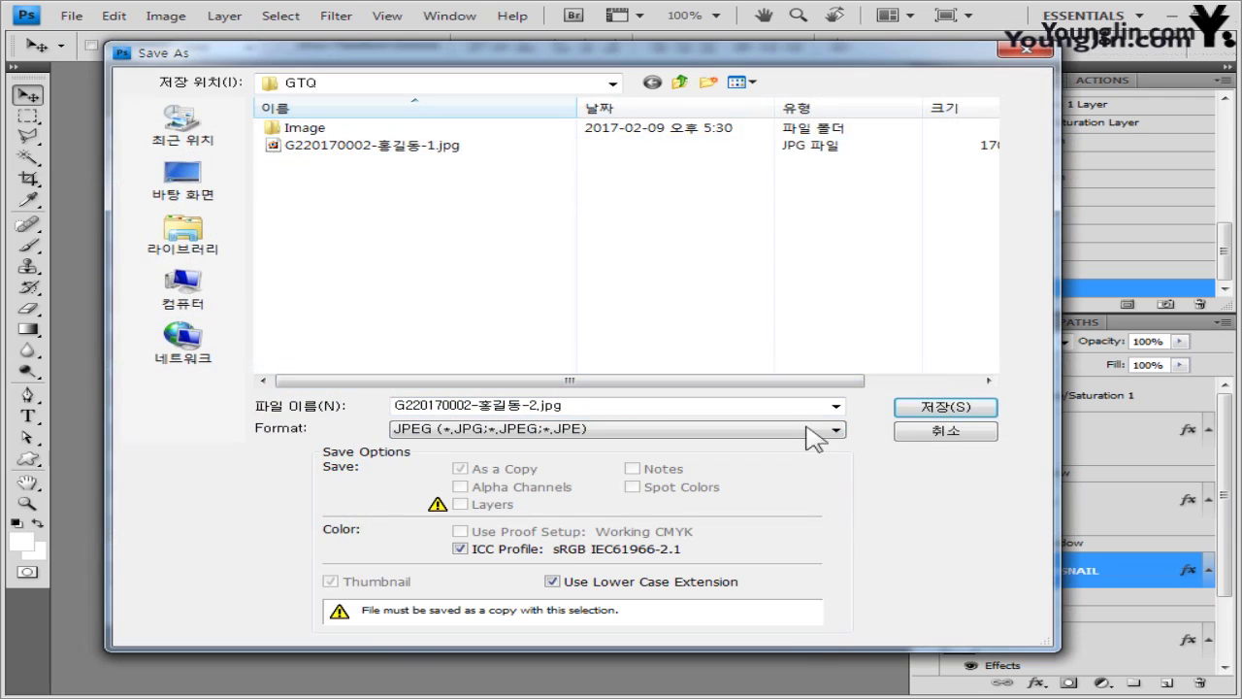
{"action": "double_click", "coordinate": [533, 408]}
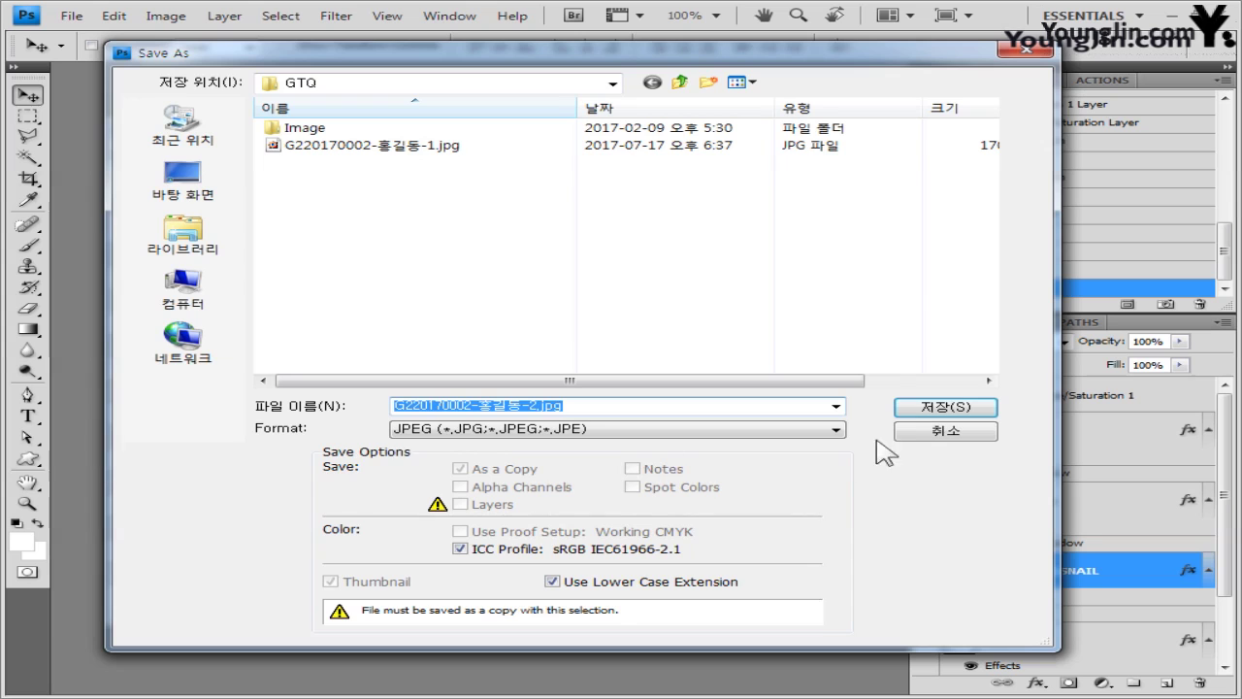
{"action": "left_click", "coordinate": [915, 410]}
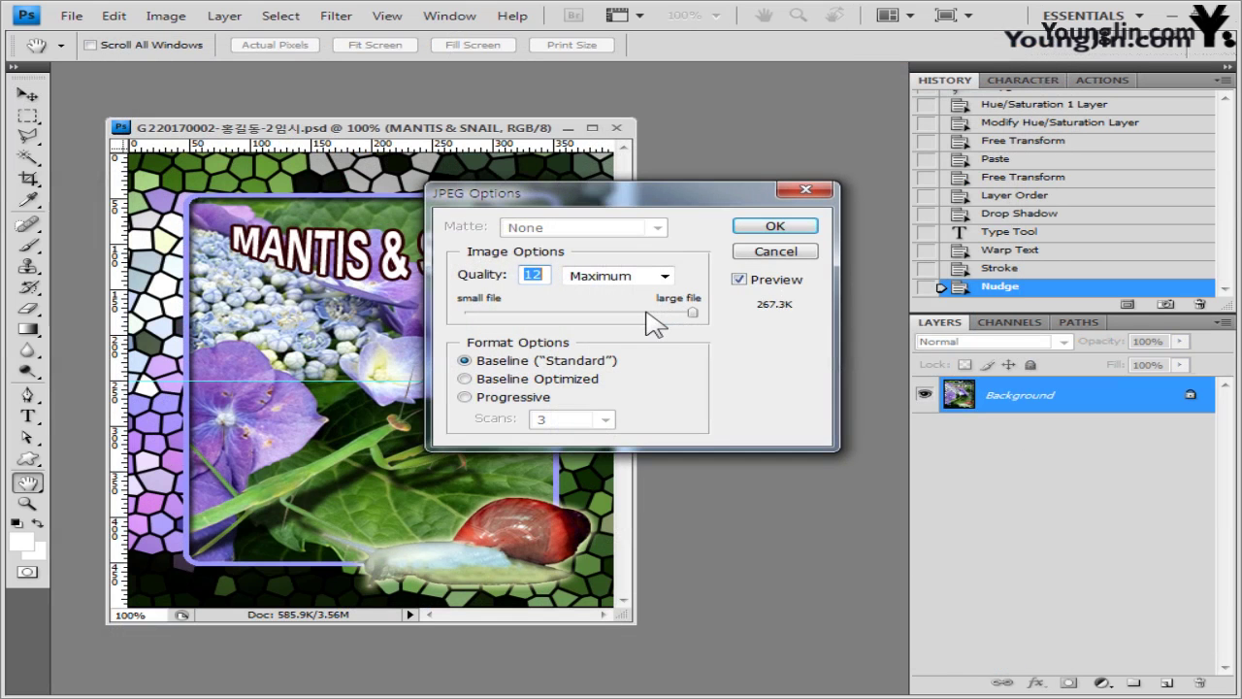
{"action": "left_click_drag", "start_coordinate": [649, 311], "coordinate": [640, 316]}
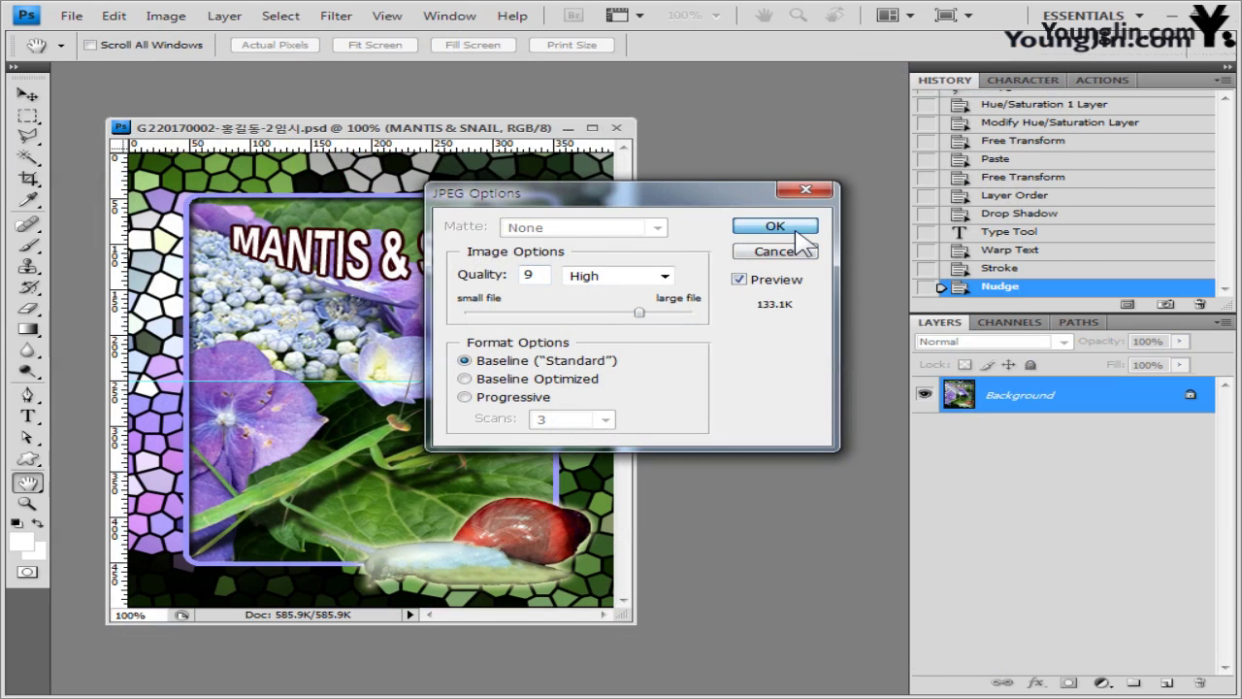
{"action": "left_click", "coordinate": [776, 226]}
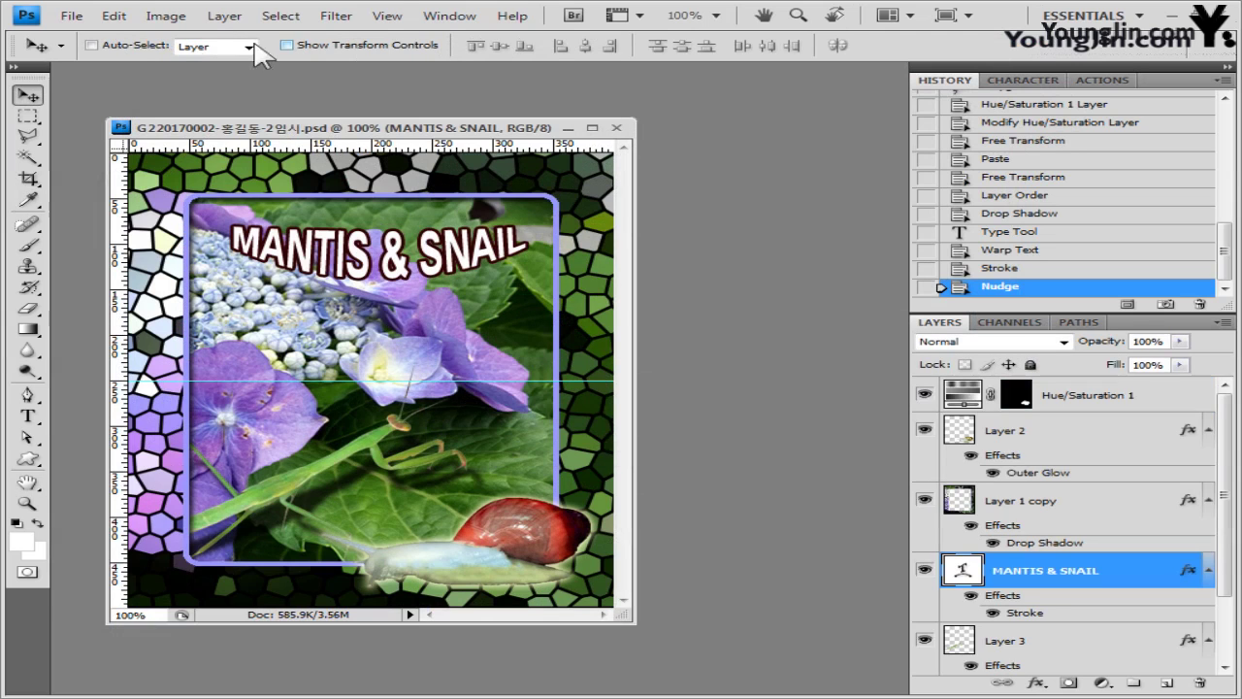
- Resize the image to 40 pixels wide (40×50 px)
{"action": "left_click", "coordinate": [182, 20]}
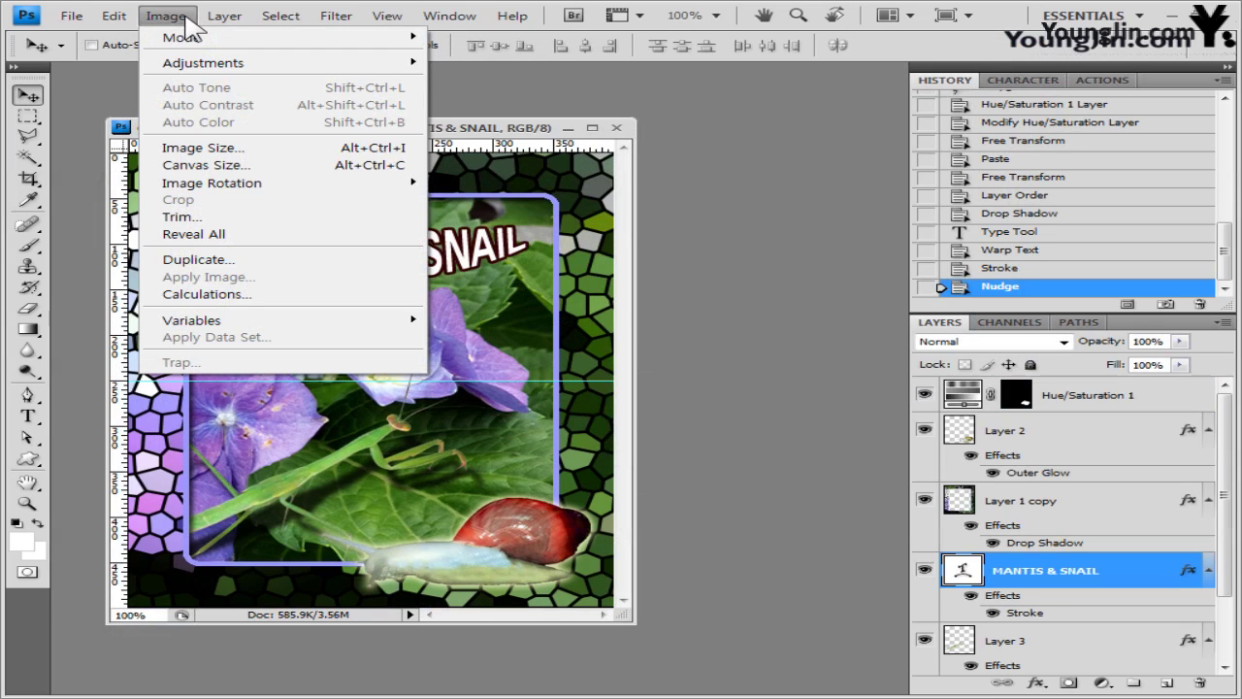
{"action": "left_click", "coordinate": [204, 148]}
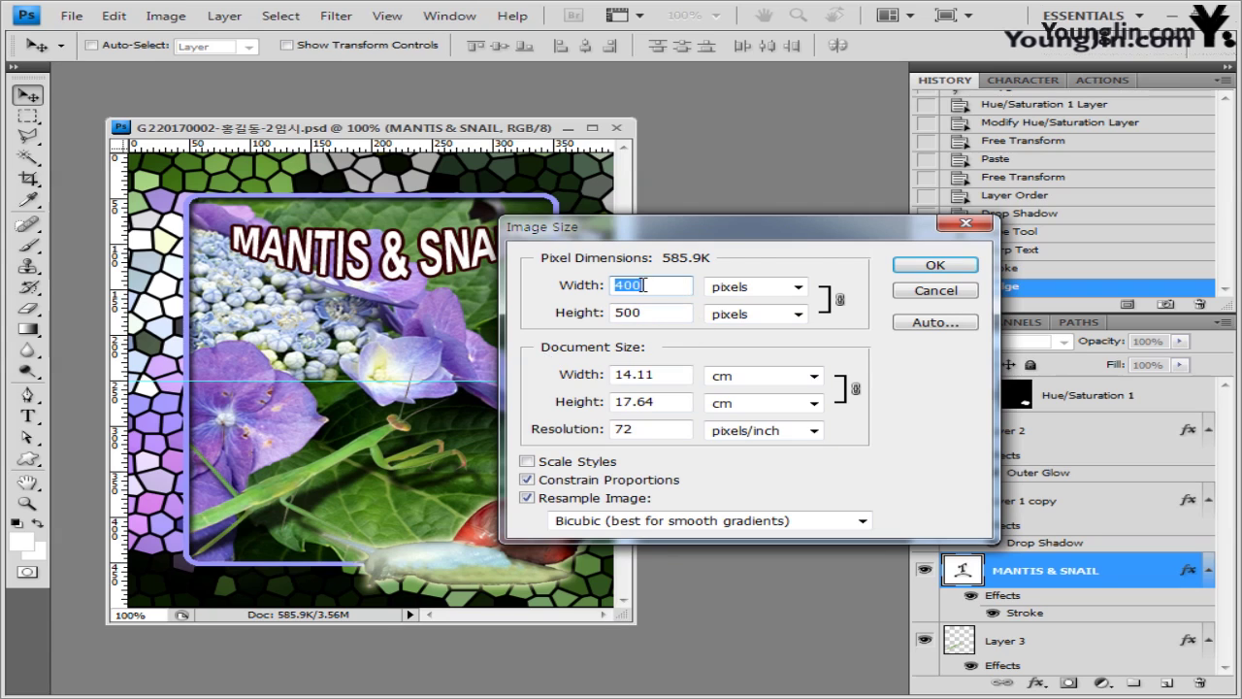
{"action": "type", "text": "40"}
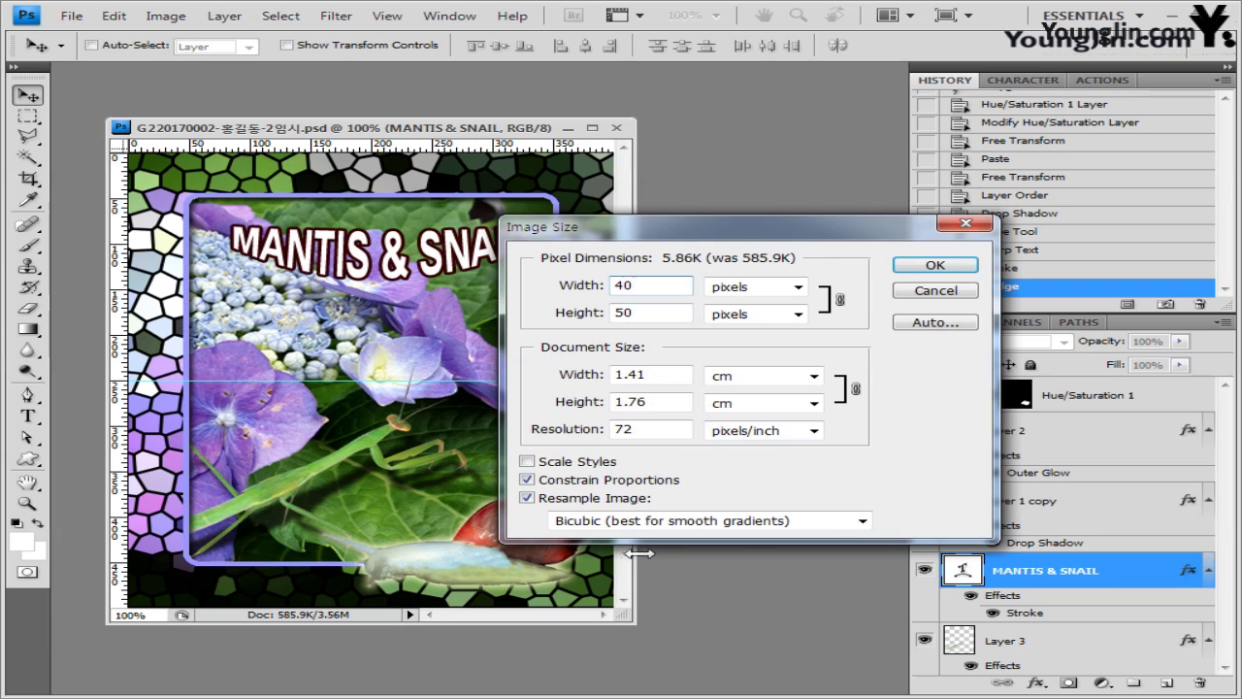
{"action": "left_click", "coordinate": [936, 265]}
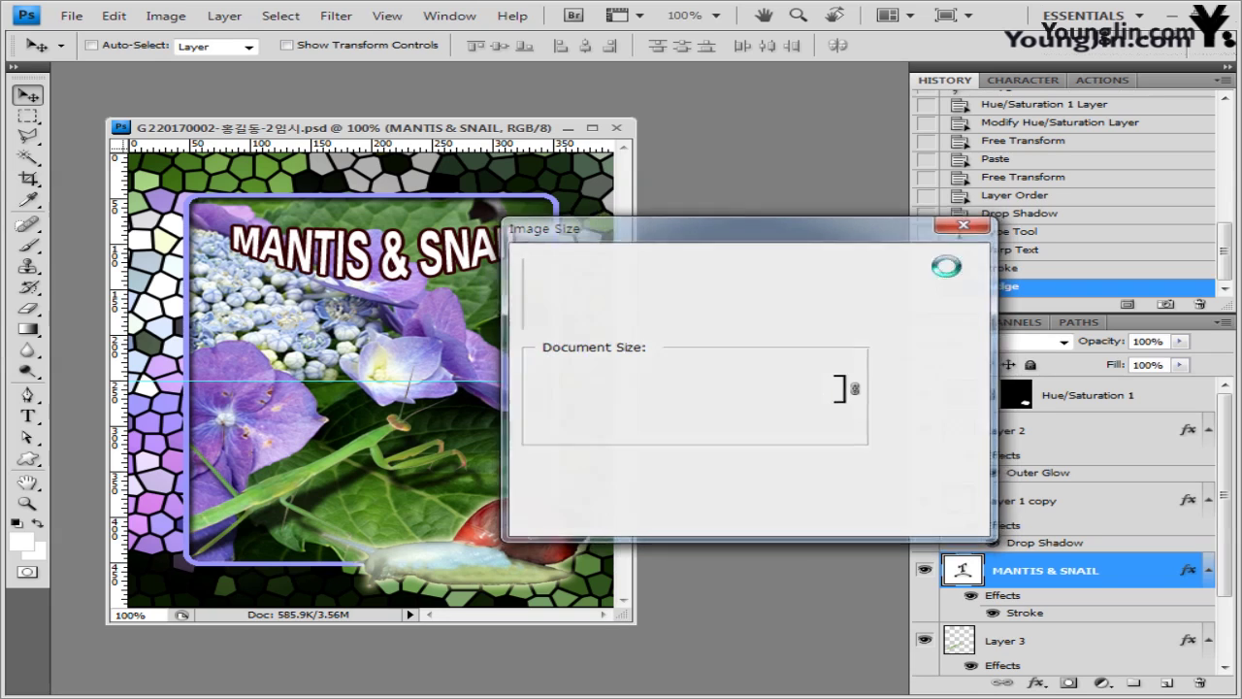
- Overwrite the existing -2 PSD with the resized image and close the document
{"action": "left_click", "coordinate": [77, 16]}
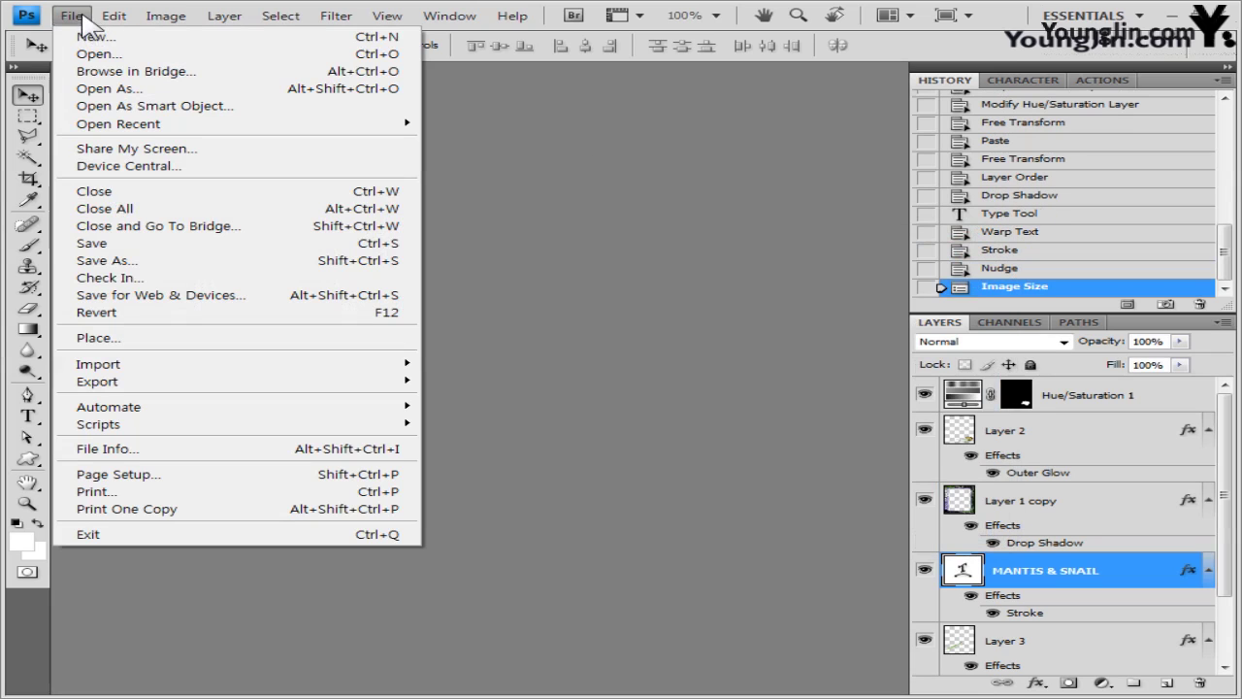
{"action": "left_click", "coordinate": [167, 260]}
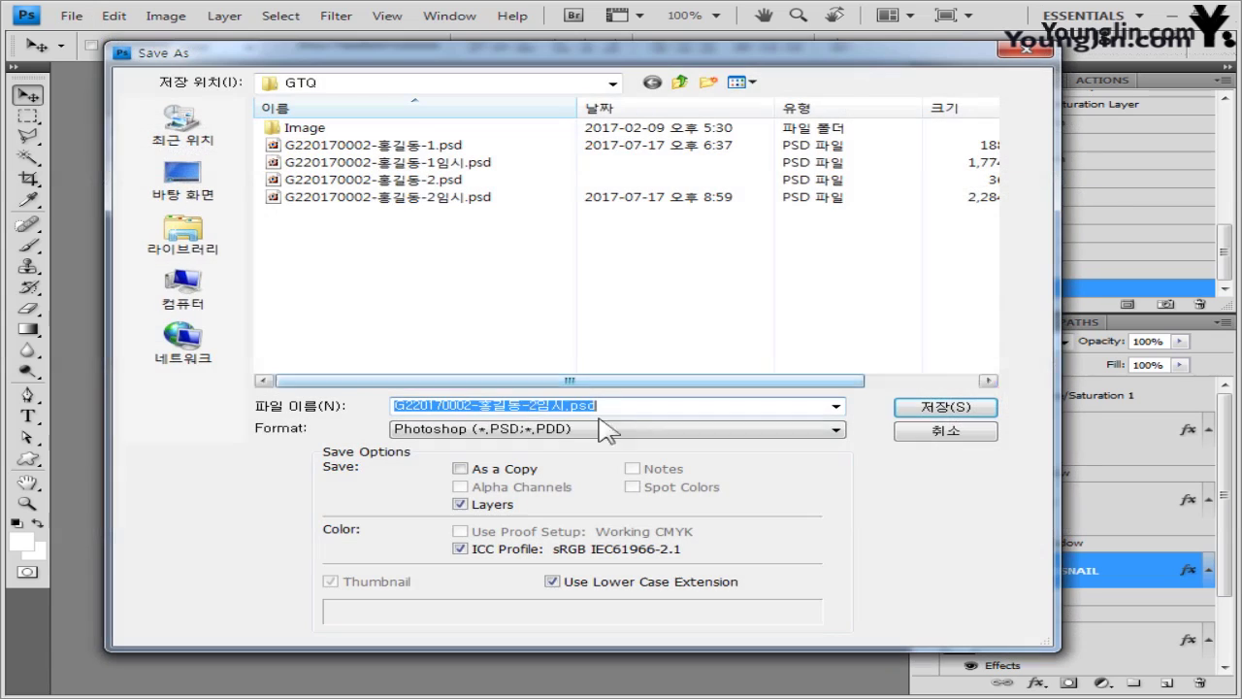
{"action": "double_click", "coordinate": [439, 180]}
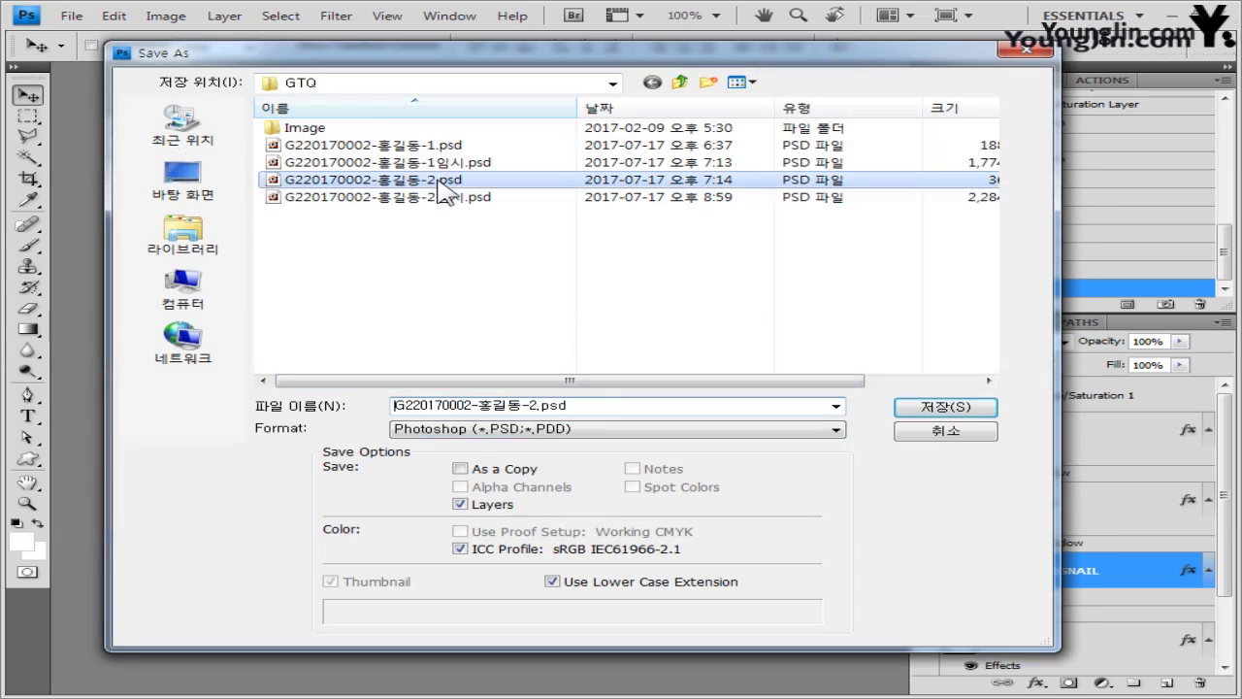
{"action": "left_click", "coordinate": [526, 282]}
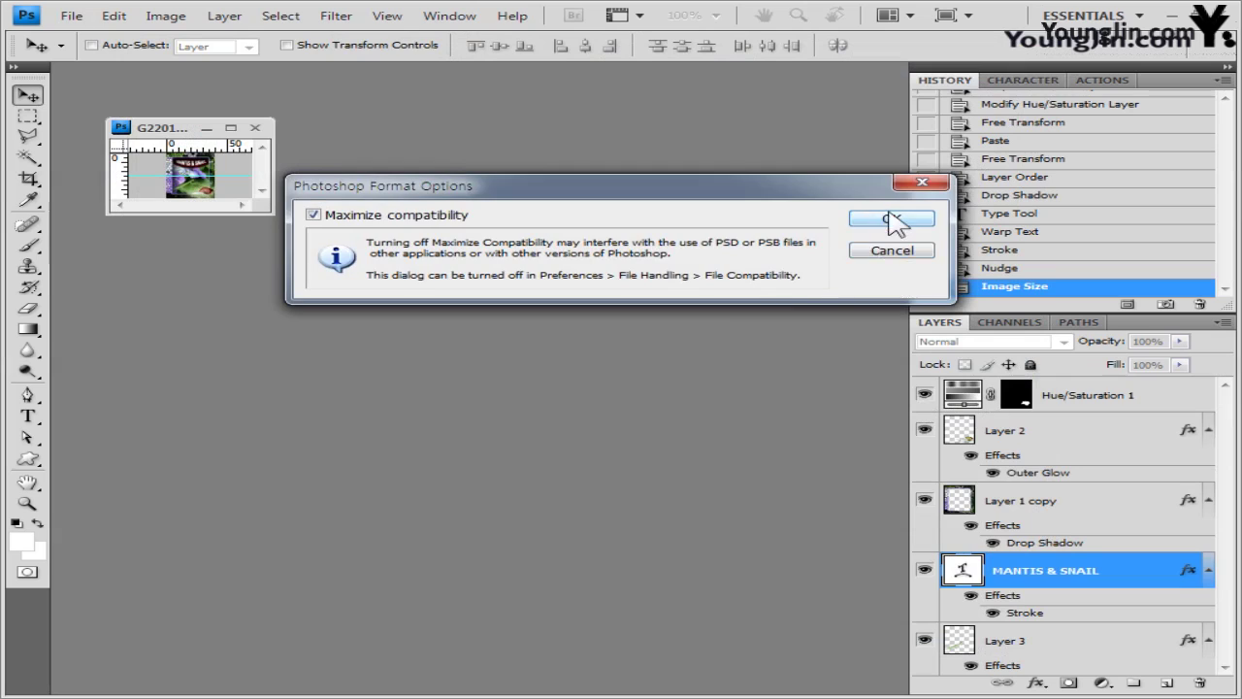
{"action": "left_click", "coordinate": [890, 219]}
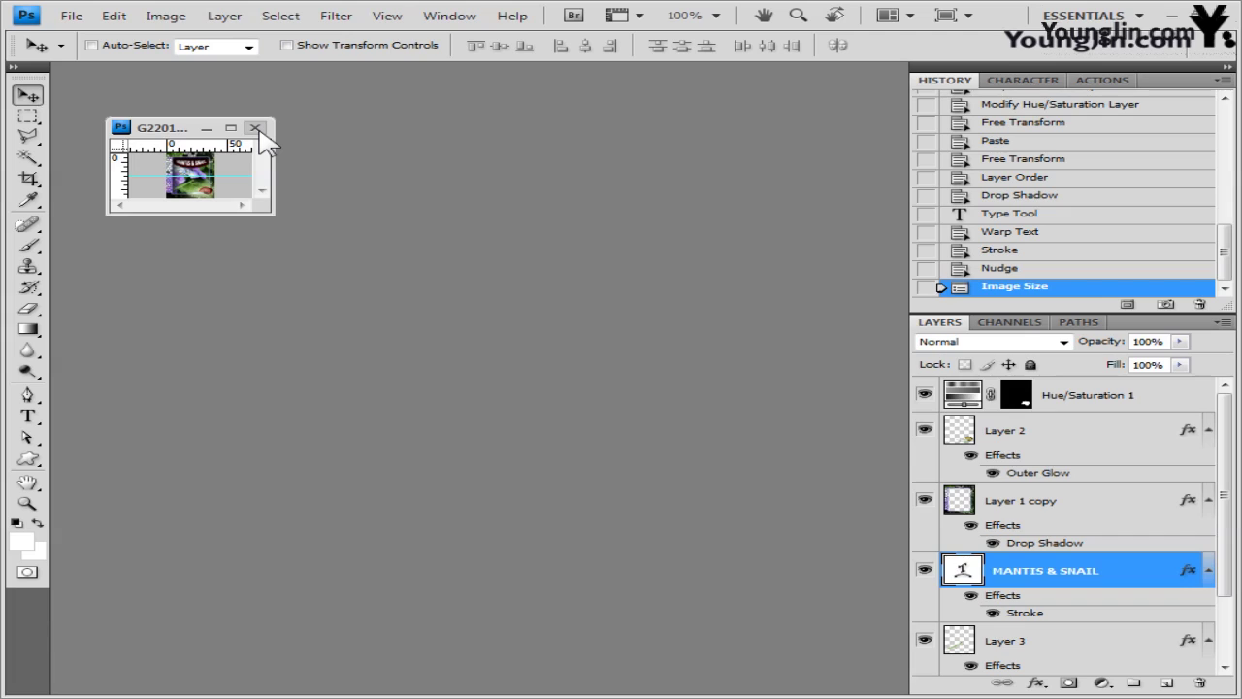
{"action": "left_click", "coordinate": [256, 129]}
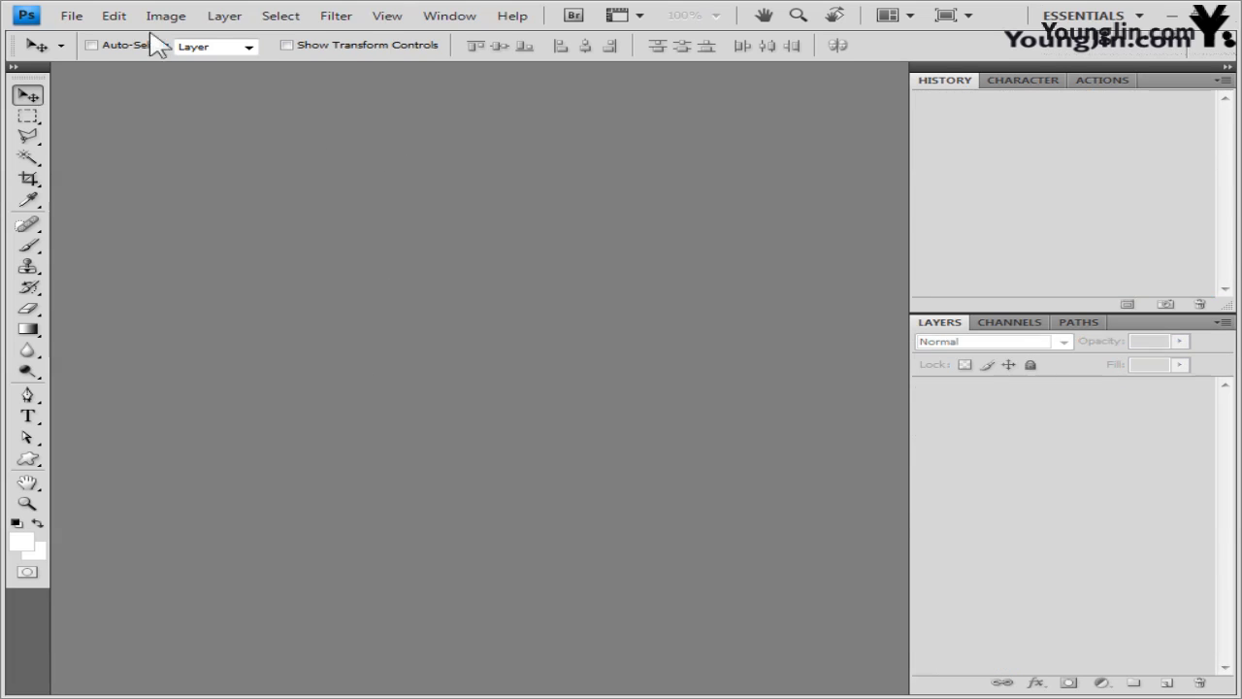
{"action": "left_click", "coordinate": [72, 17]}
- Create a new 600×400 pixel document
{"action": "left_click", "coordinate": [81, 39]}
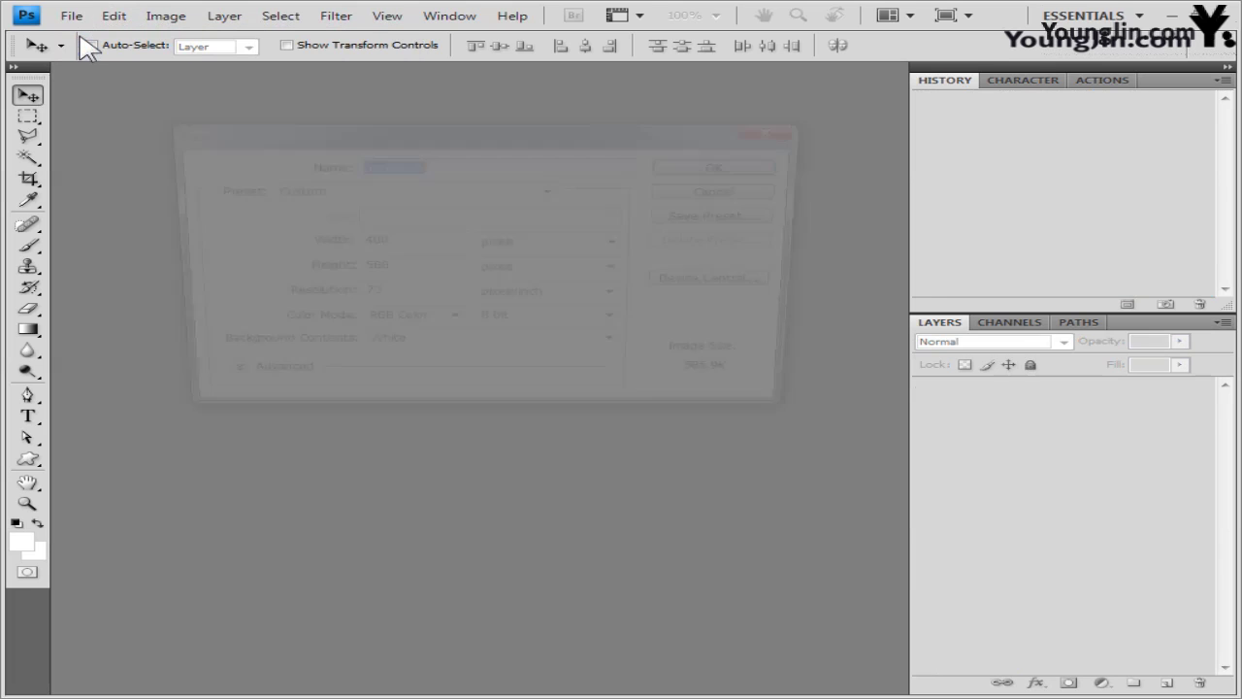
{"action": "left_click", "coordinate": [429, 243]}
{"action": "type", "text": "6"}
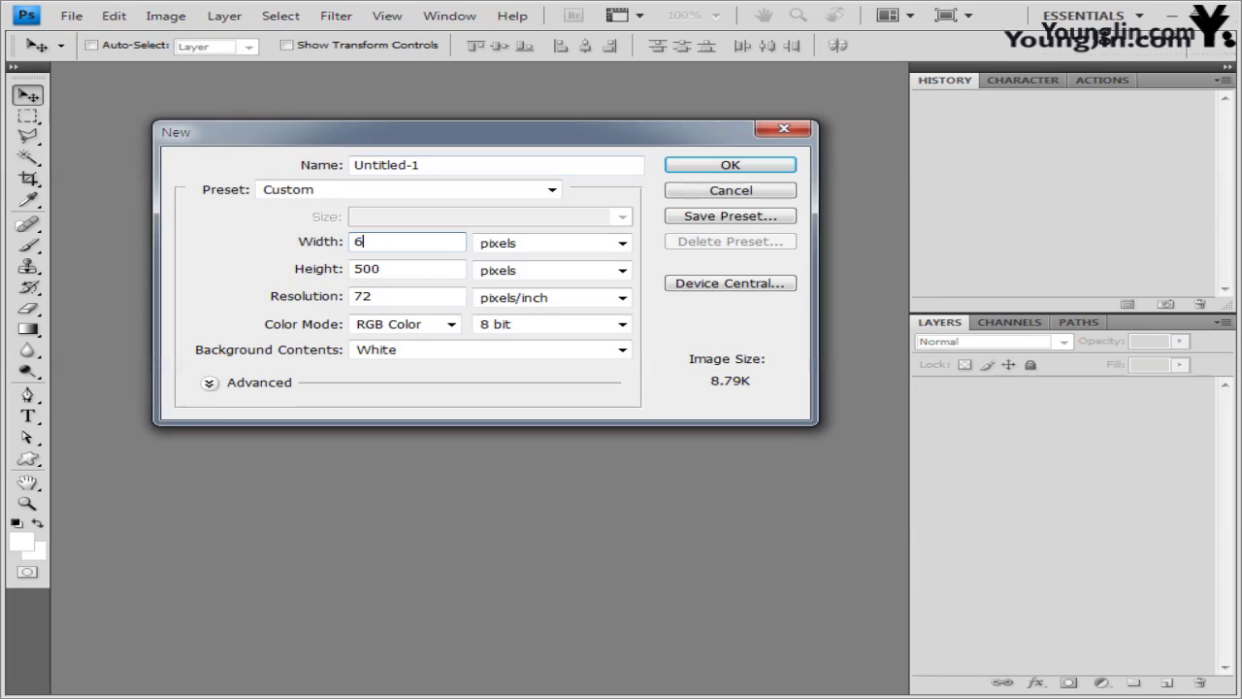
{"action": "type", "text": "00"}
{"action": "key", "text": "Tab"}
{"action": "key", "text": "Tab"}
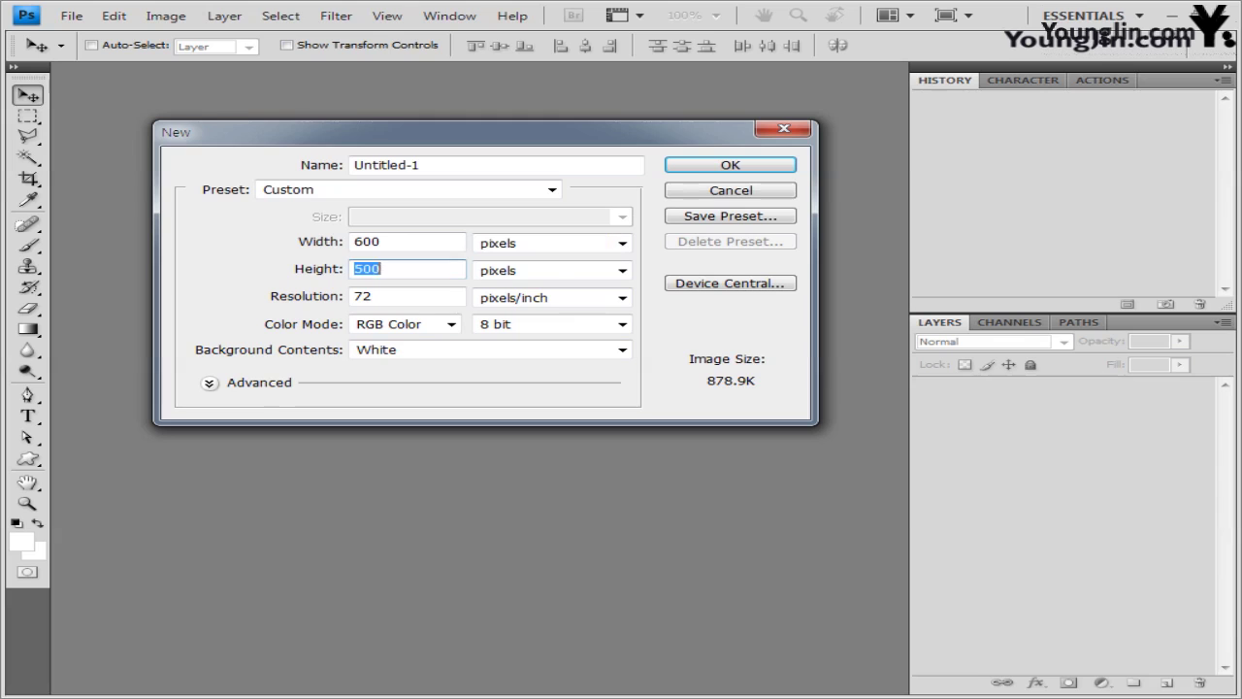
{"action": "type", "text": "400"}
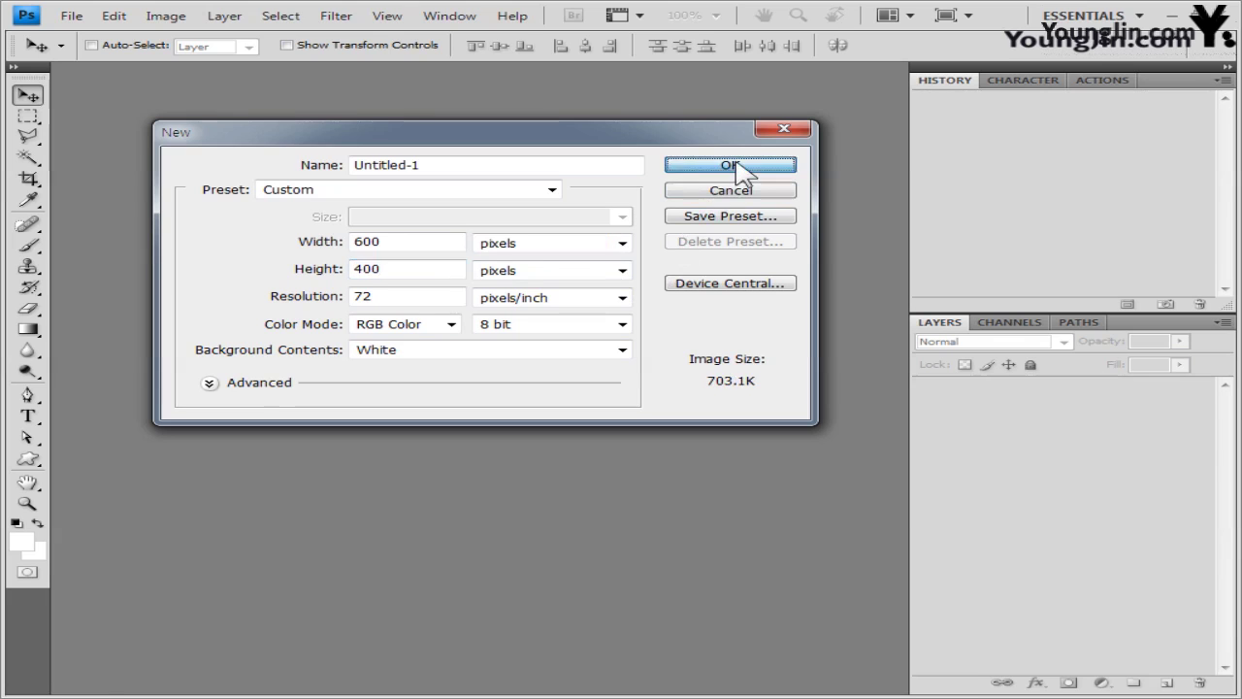
{"action": "left_click", "coordinate": [740, 168]}
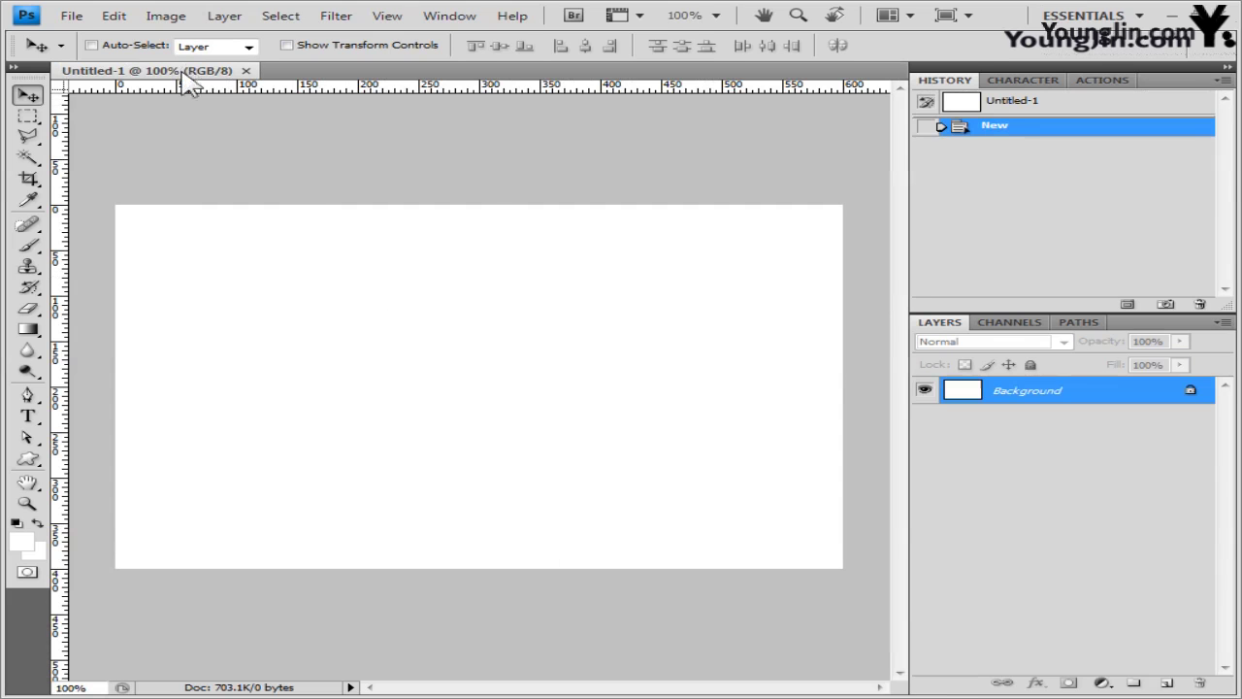
- Float the new document in its own window and show the grid
{"action": "left_click_drag", "start_coordinate": [185, 70], "coordinate": [211, 143]}
{"action": "left_click", "coordinate": [387, 15]}
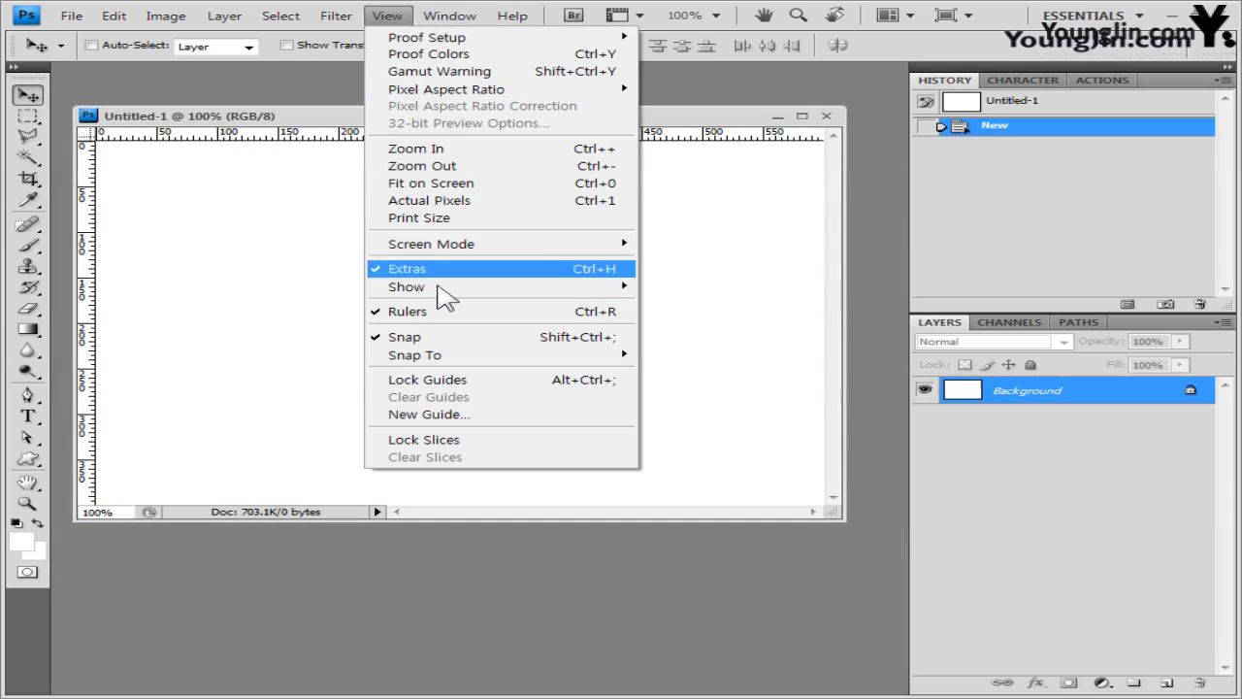
{"action": "mouse_move", "coordinate": [442, 288]}
{"action": "left_click", "coordinate": [716, 338]}
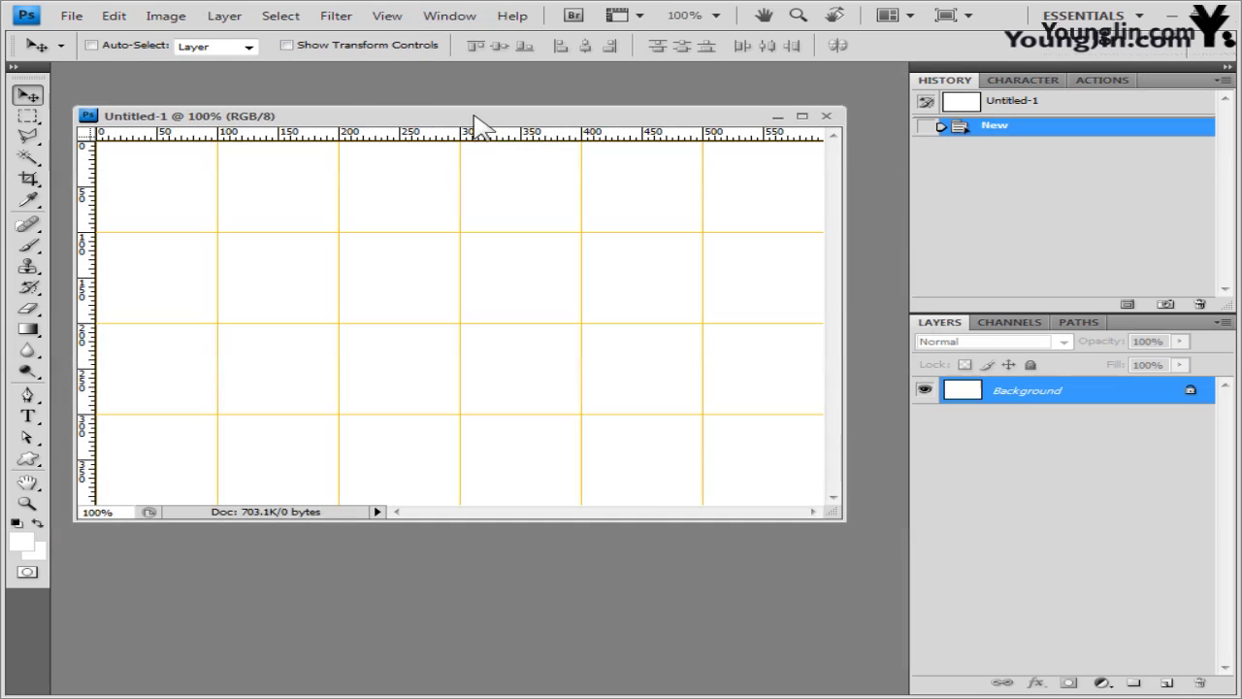
- Save the document as the -3 PSD in the GTQ folder
{"action": "left_click", "coordinate": [71, 16]}
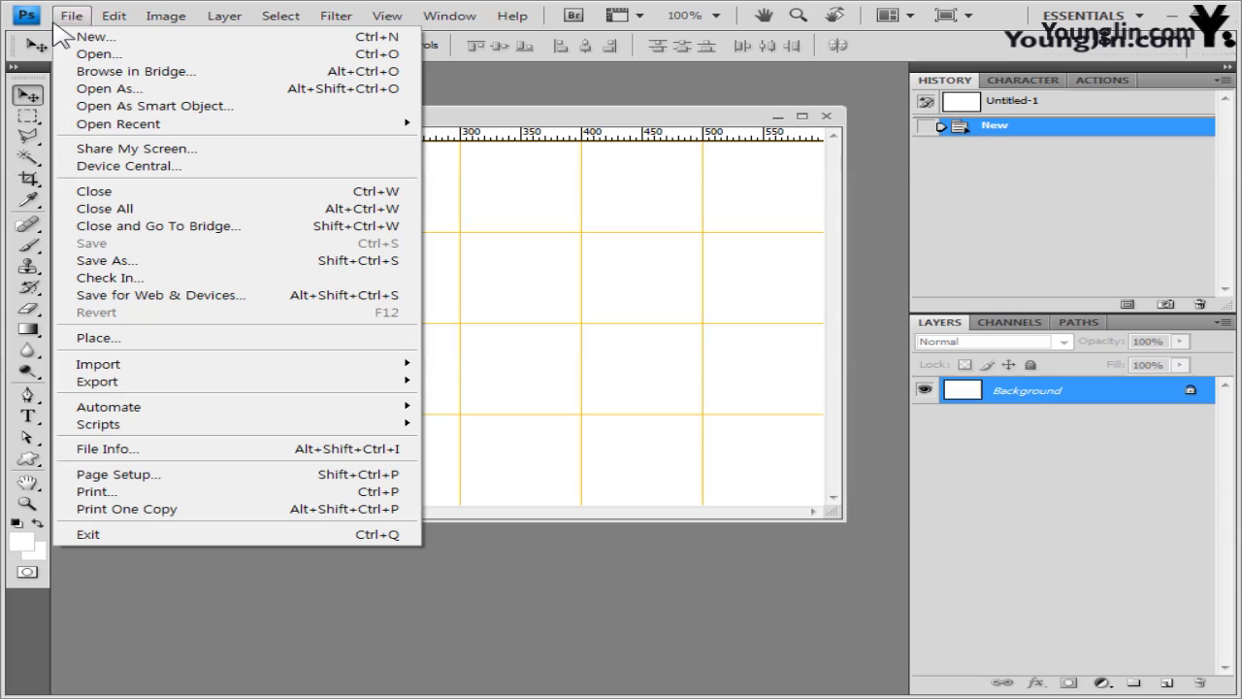
{"action": "left_click", "coordinate": [141, 264]}
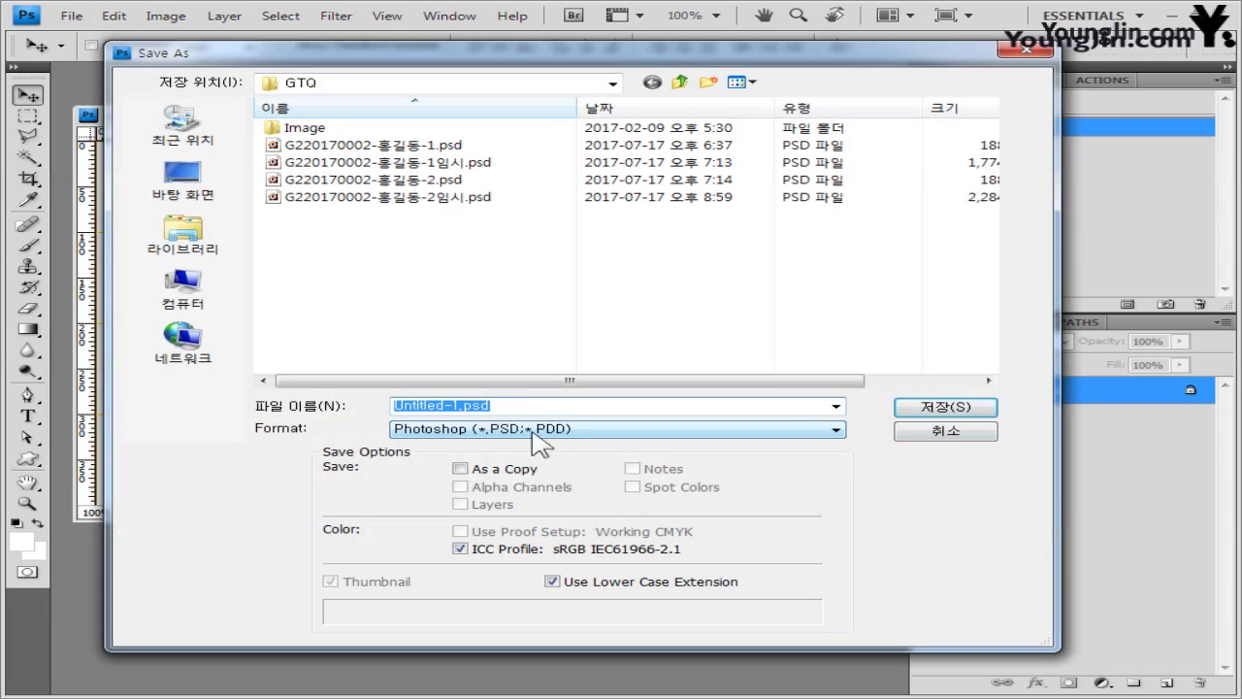
{"action": "left_click", "coordinate": [444, 180]}
{"action": "left_click", "coordinate": [485, 405]}
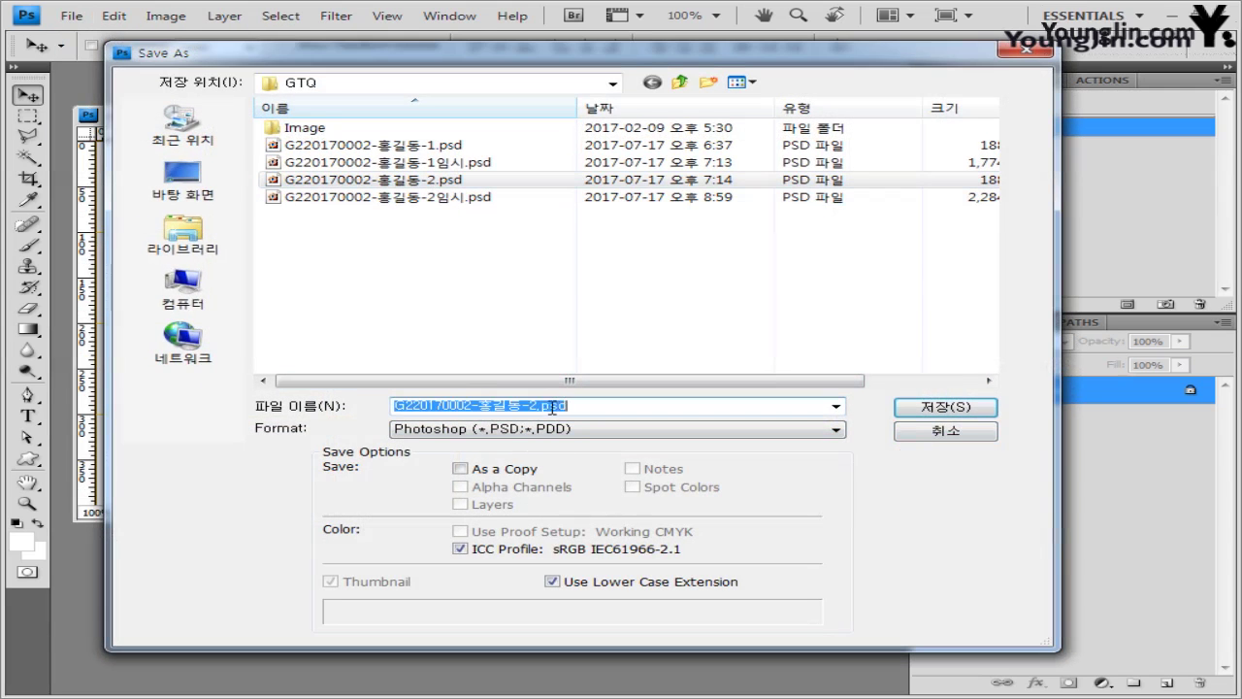
{"action": "left_click", "coordinate": [535, 405]}
{"action": "key", "text": "Tab"}
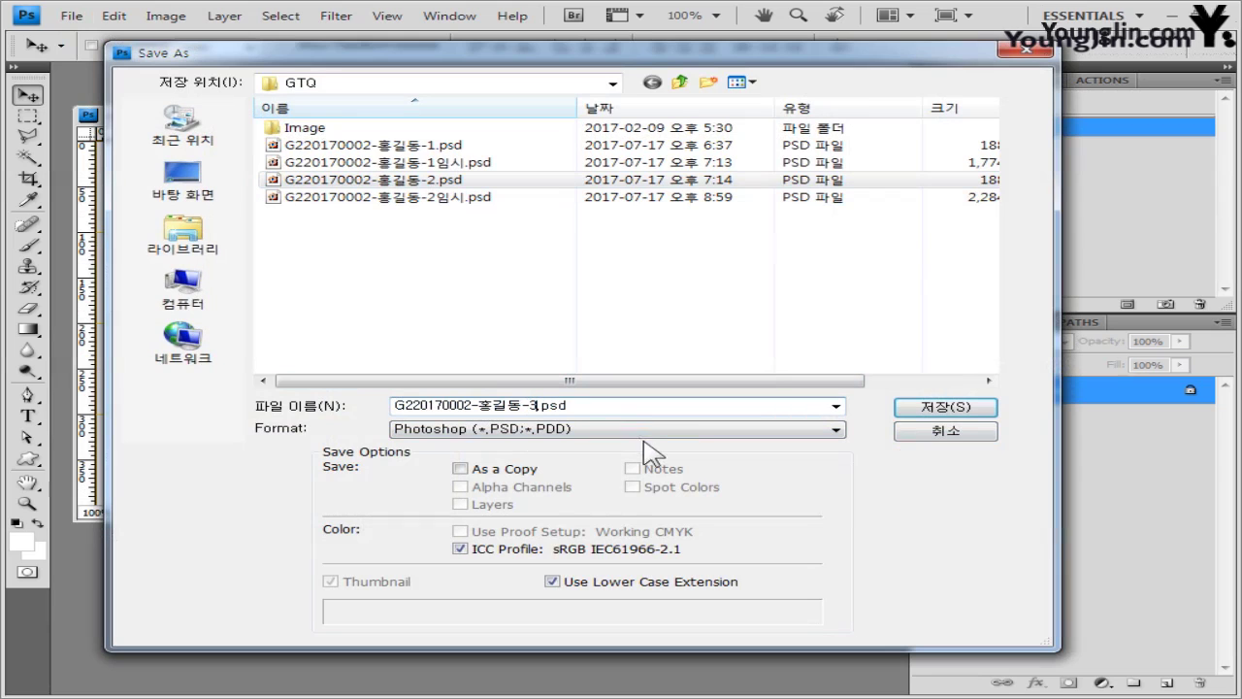
{"action": "key", "text": "Tab"}
{"action": "left_click", "coordinate": [944, 407]}
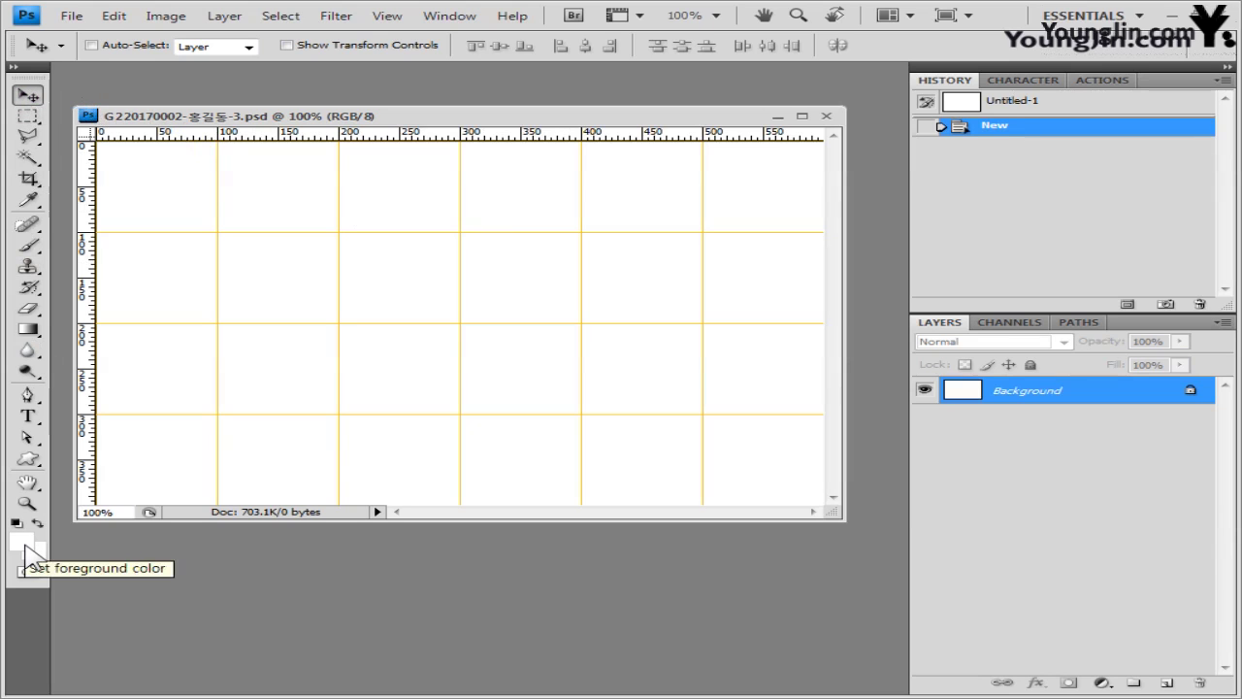
- Fill the canvas with light green ccffcc as the foreground colour
{"action": "left_click", "coordinate": [23, 543]}
{"action": "double_click", "coordinate": [679, 424]}
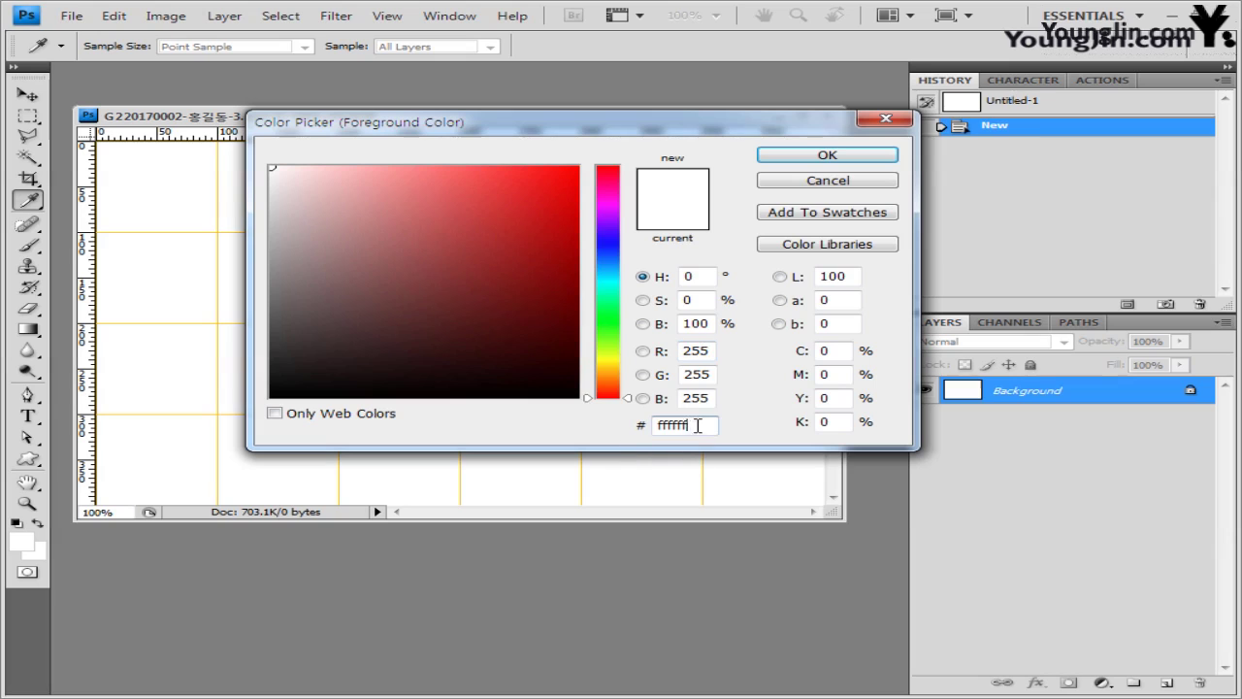
{"action": "type", "text": "ccffcc"}
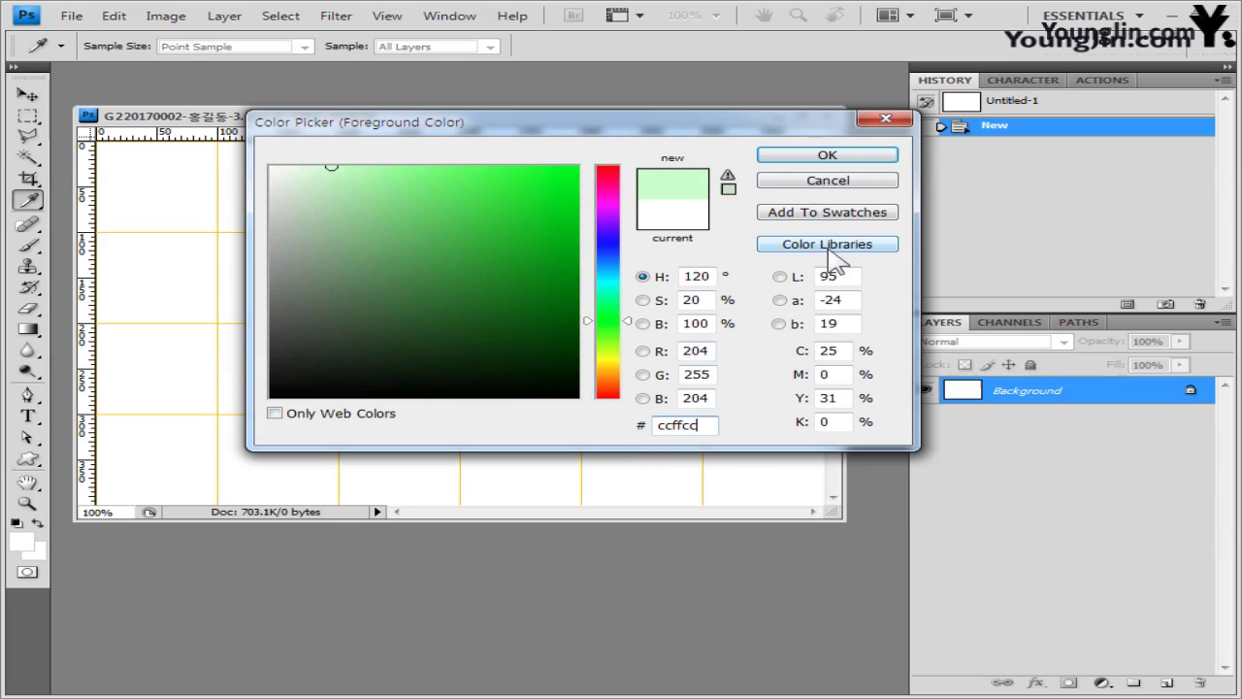
{"action": "left_click", "coordinate": [827, 155]}
{"action": "key", "text": "v"}
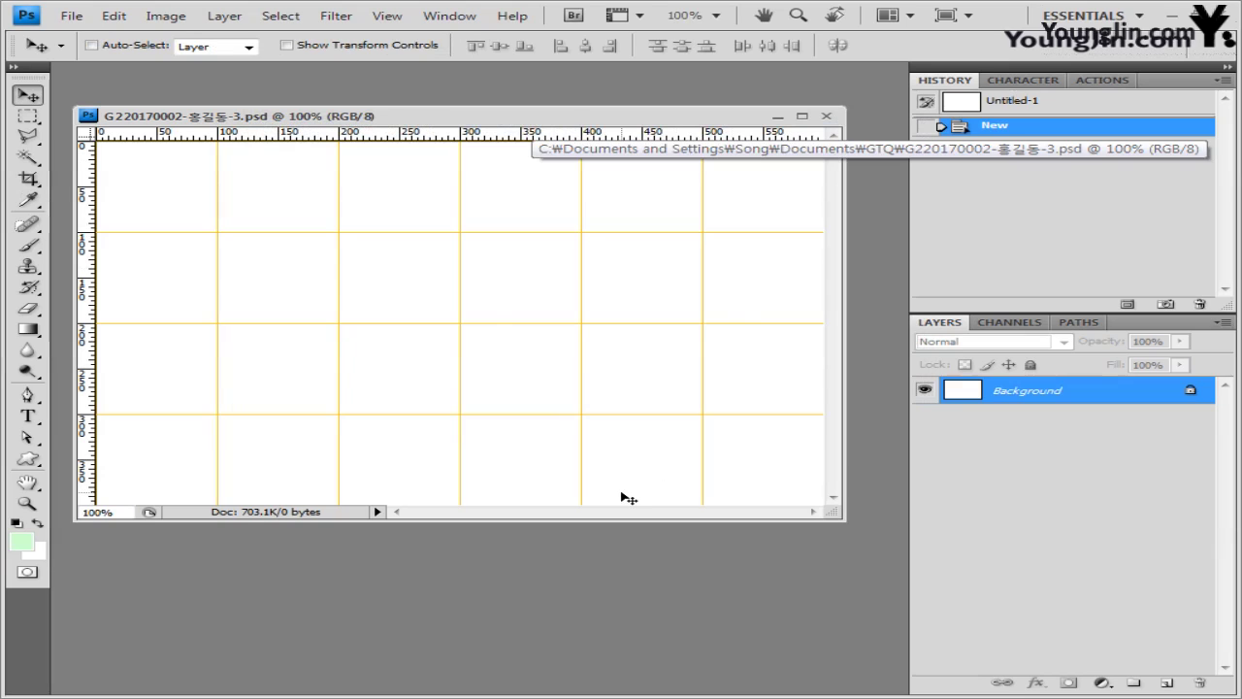
{"action": "key", "text": "alt+BackSpace"}
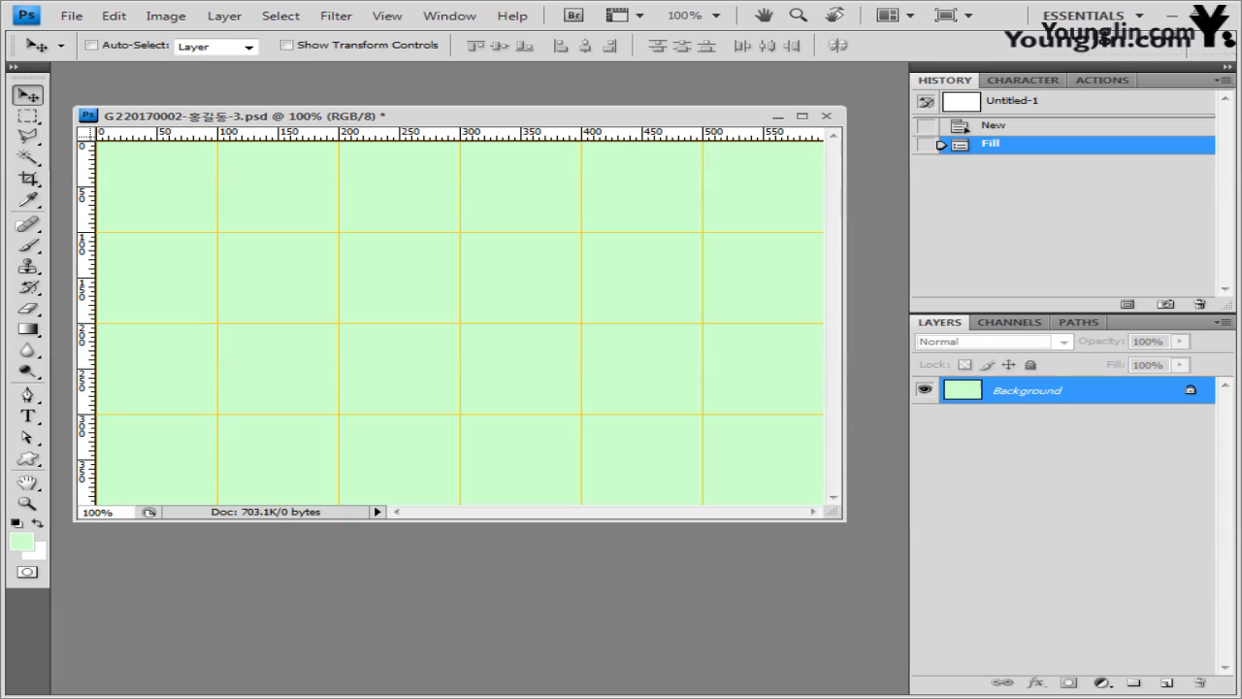
- Copy the whole 2급-5.jpg leaf photo and paste it into the gridded document
{"action": "key", "text": "alt+Tab"}
{"action": "left_click", "coordinate": [805, 335]}
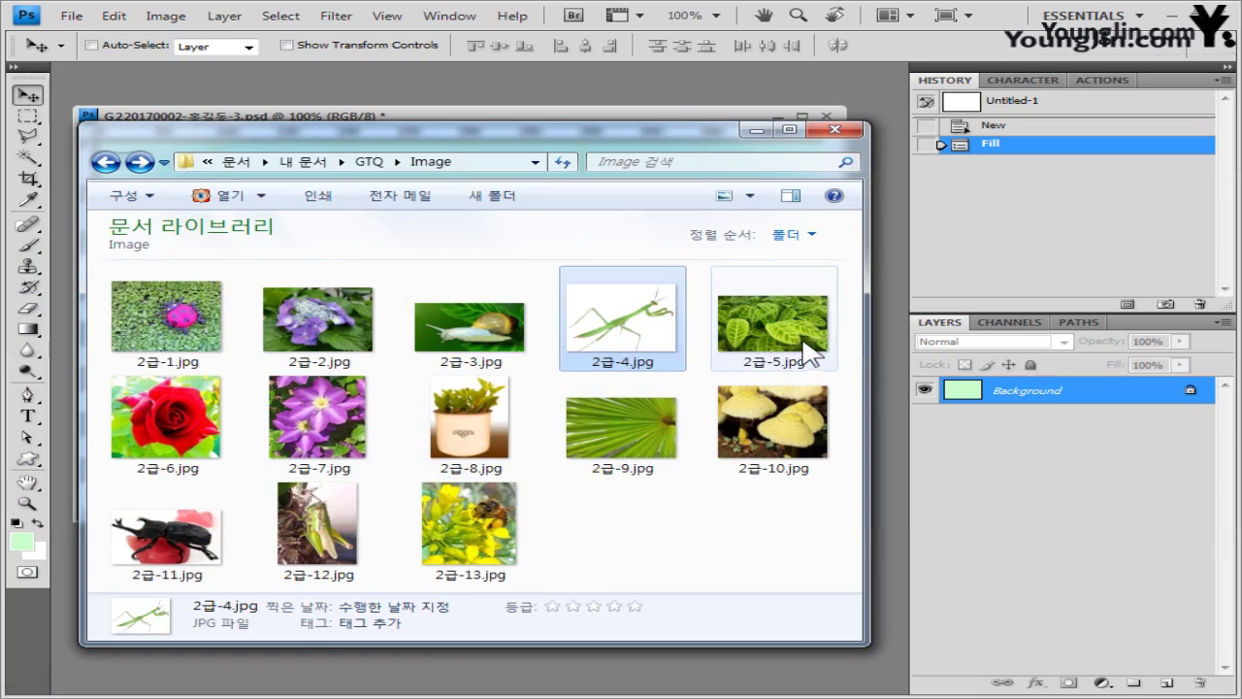
{"action": "key", "text": "Return"}
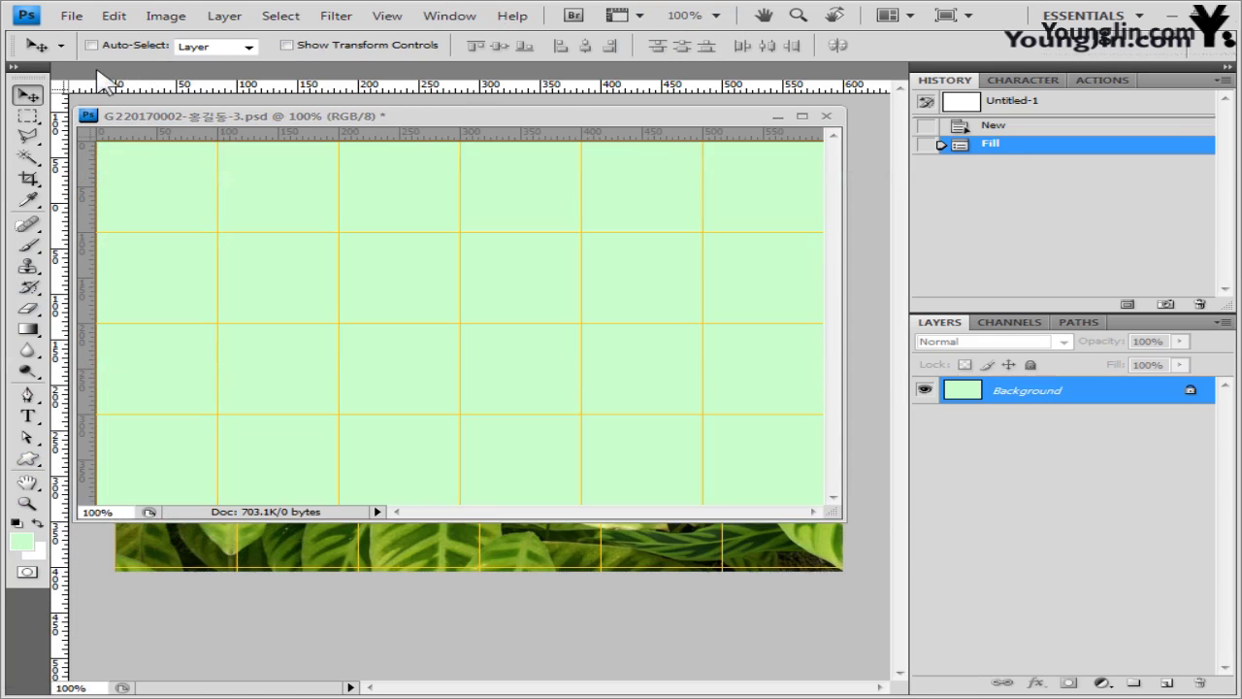
{"action": "left_click_drag", "start_coordinate": [116, 78], "coordinate": [465, 228]}
{"action": "key", "text": "ctrl+a"}
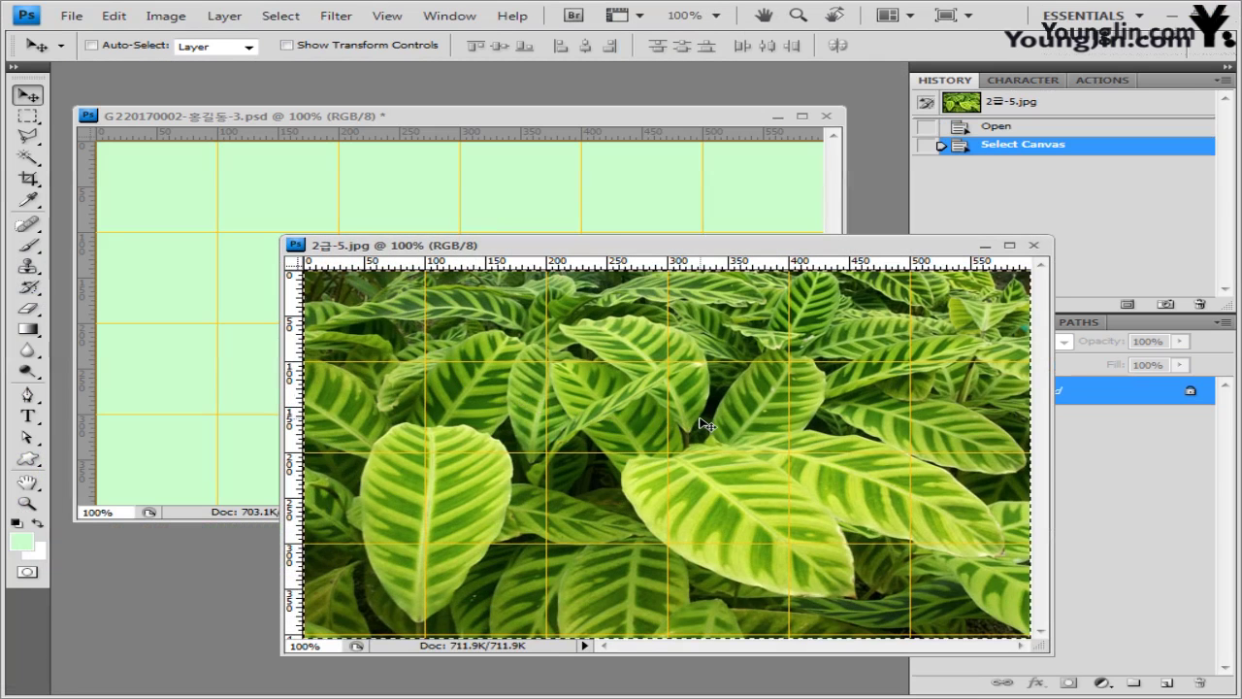
{"action": "left_click", "coordinate": [1035, 246]}
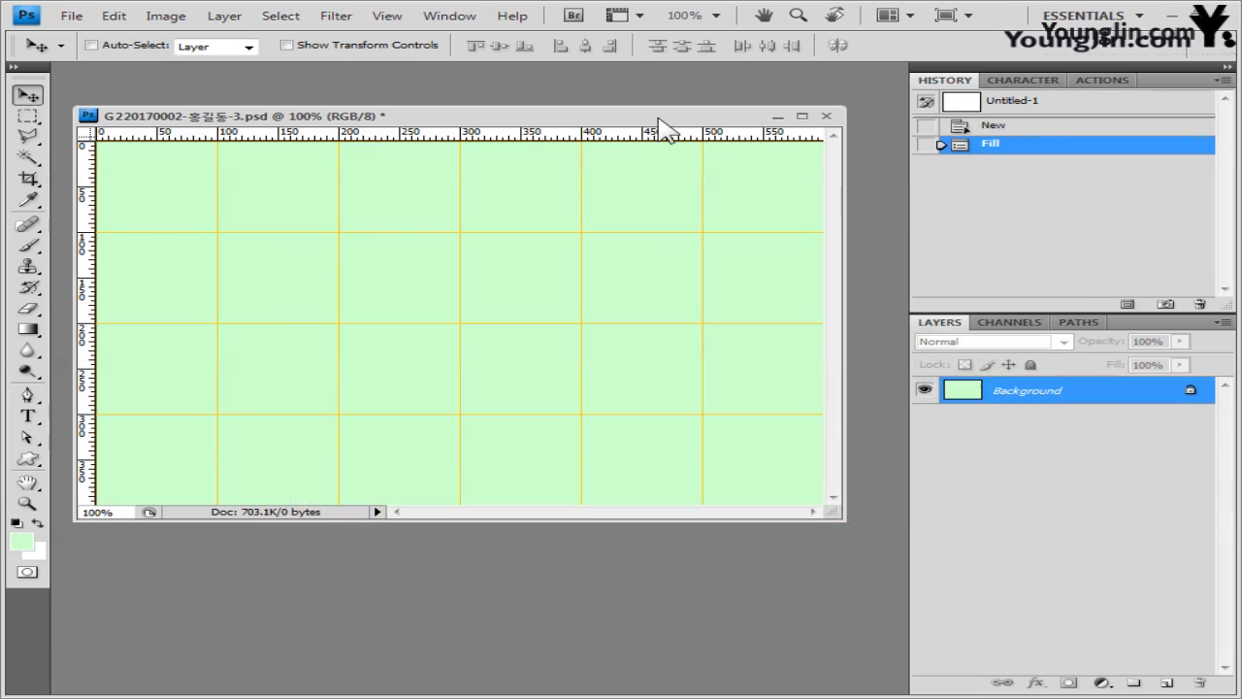
{"action": "key", "text": "ctrl+v"}
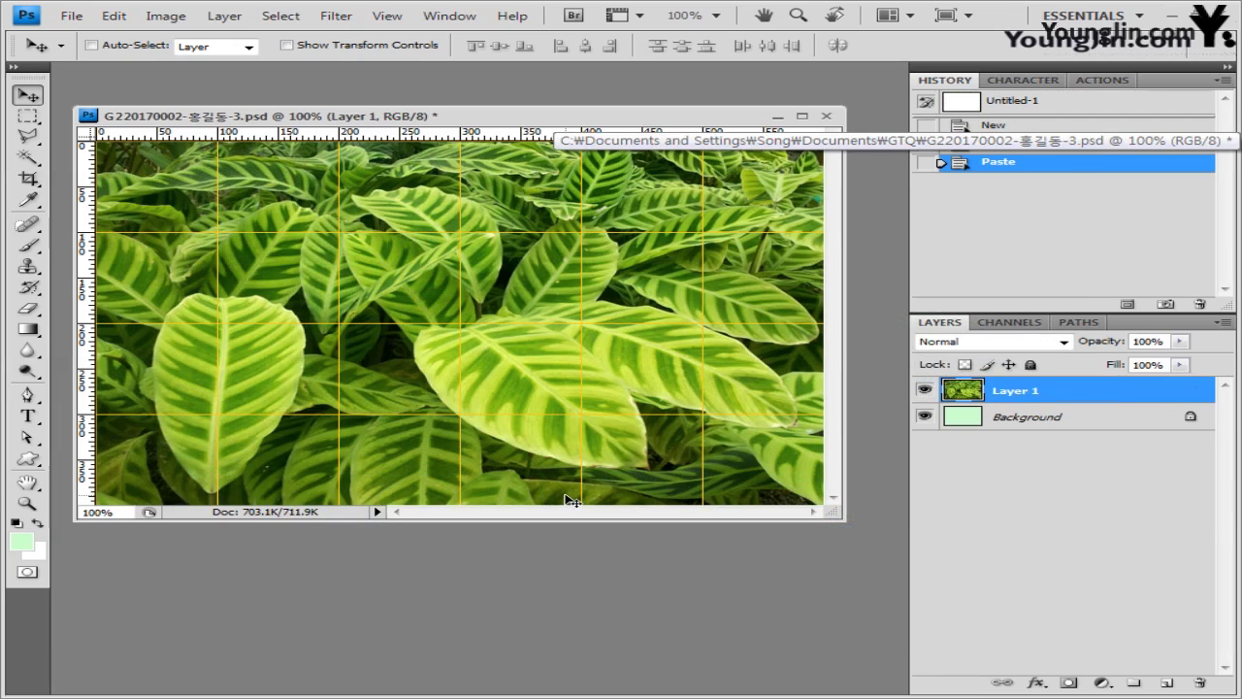
- Apply Artistic > Sponge to Layer 1 at Brush Size 2, Definition 12, Smoothness 5
{"action": "left_click", "coordinate": [336, 16]}
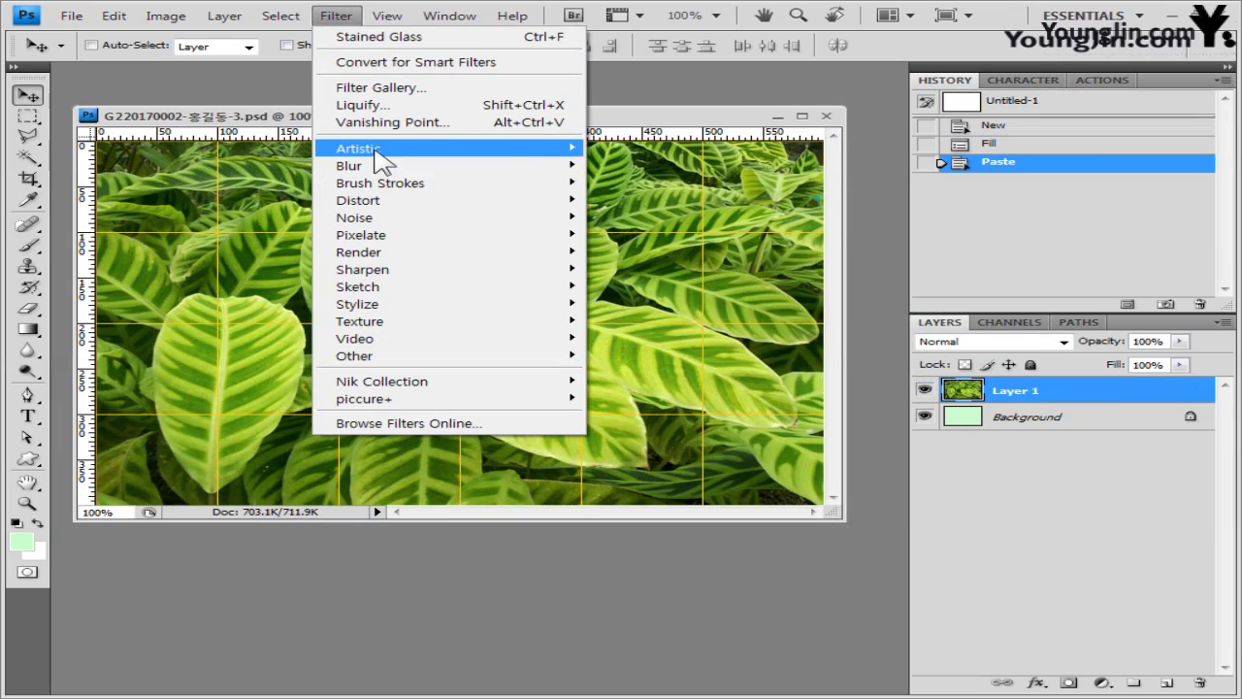
{"action": "mouse_move", "coordinate": [378, 150]}
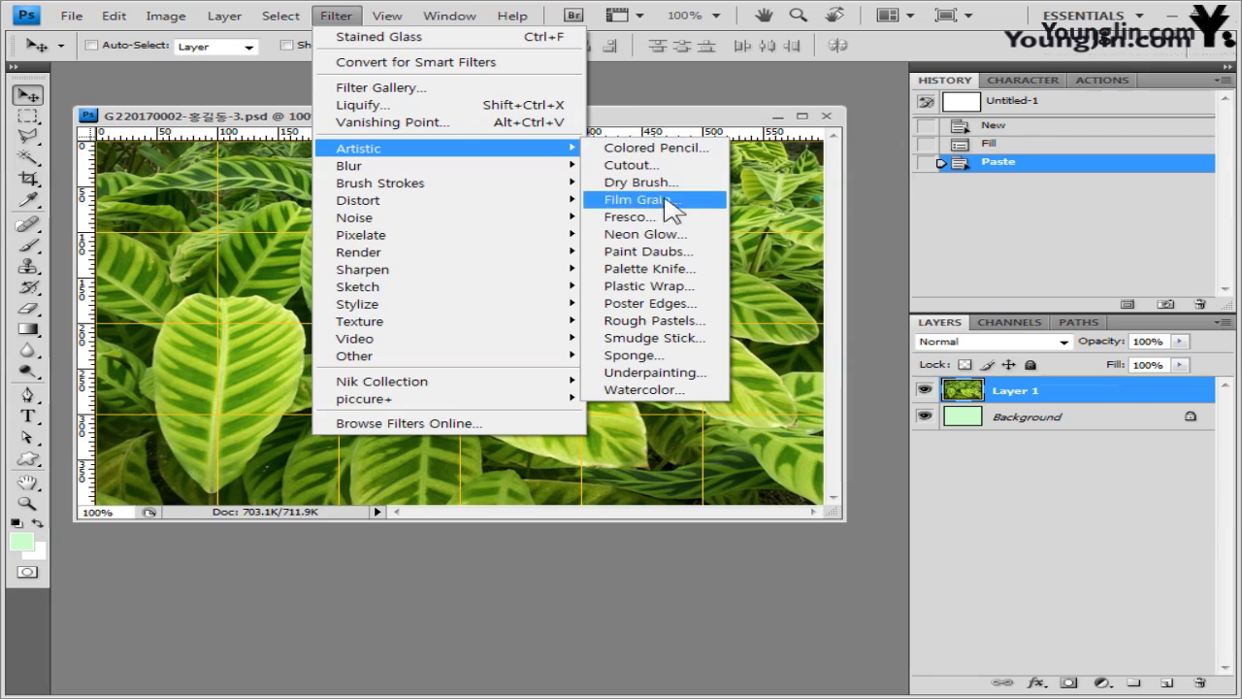
{"action": "left_click", "coordinate": [649, 356]}
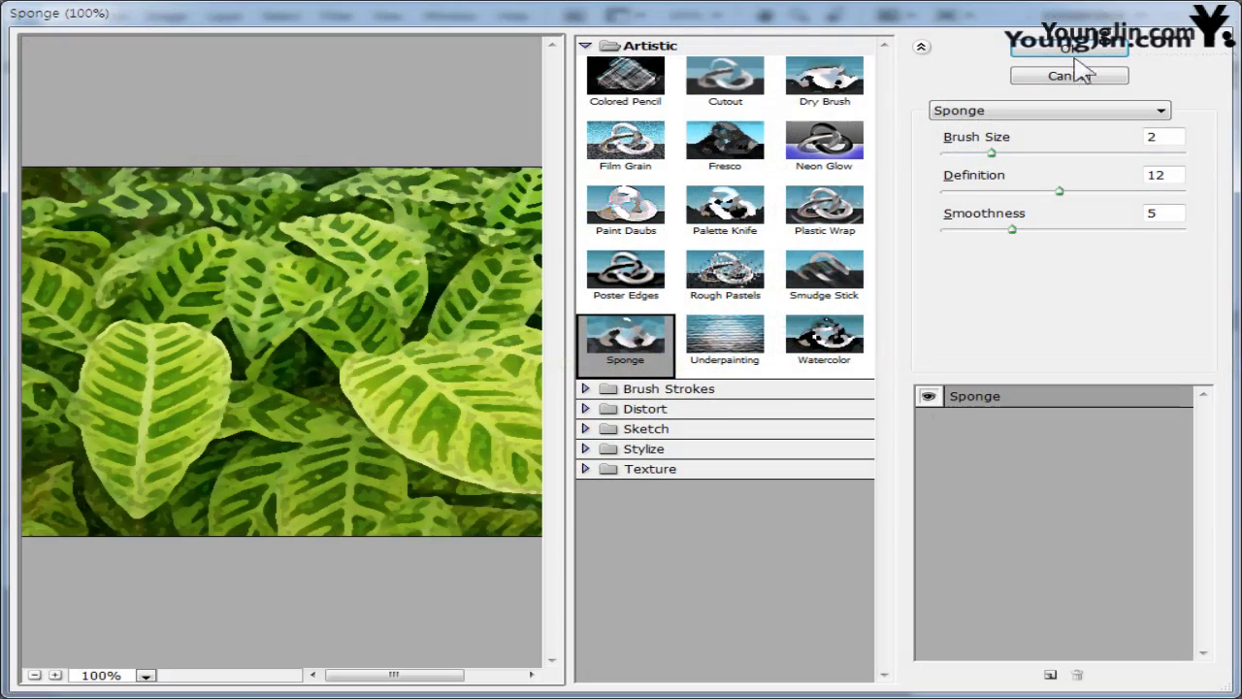
{"action": "left_click", "coordinate": [1094, 51]}
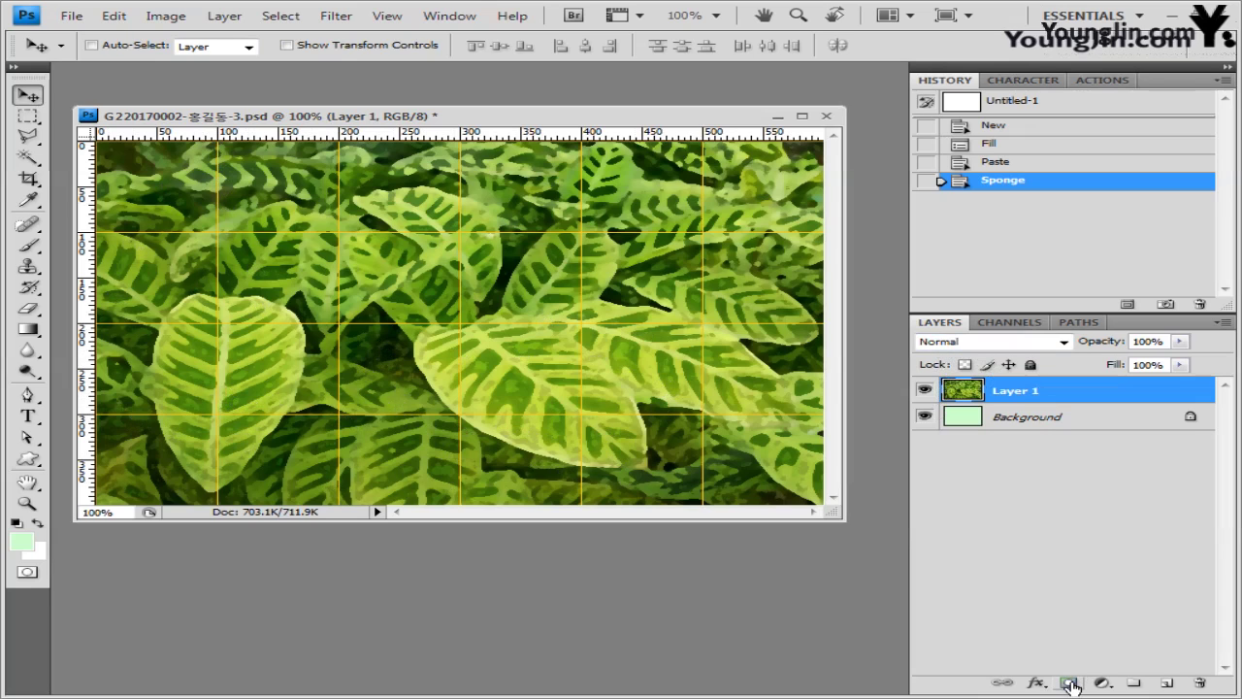
- Add a layer mask to Layer 1 and drag a black-to-white gradient left to right
{"action": "left_click", "coordinate": [1069, 684]}
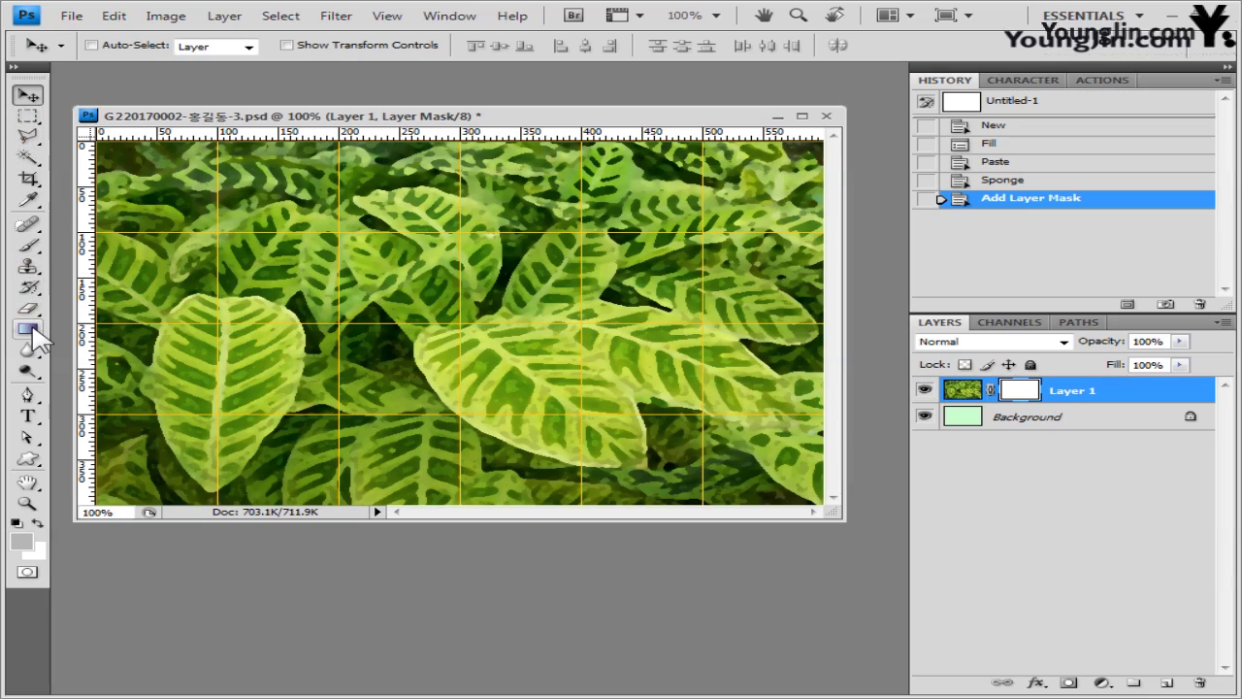
{"action": "left_click", "coordinate": [27, 330]}
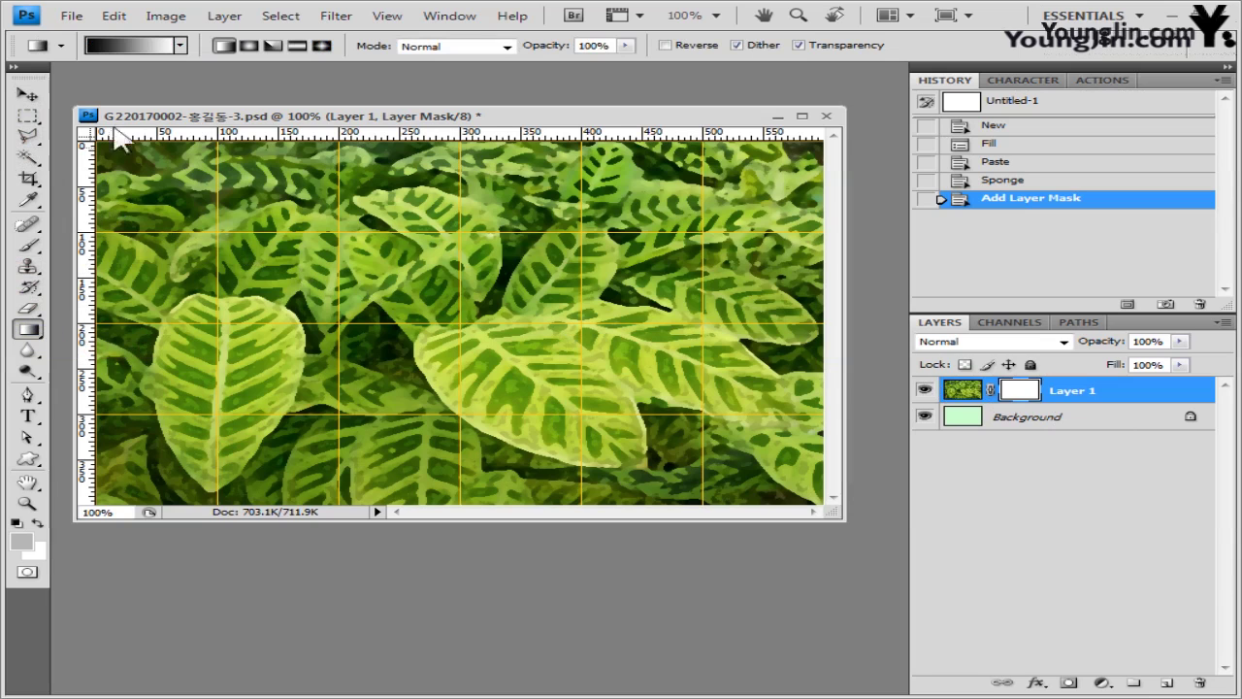
{"action": "left_click", "coordinate": [126, 44]}
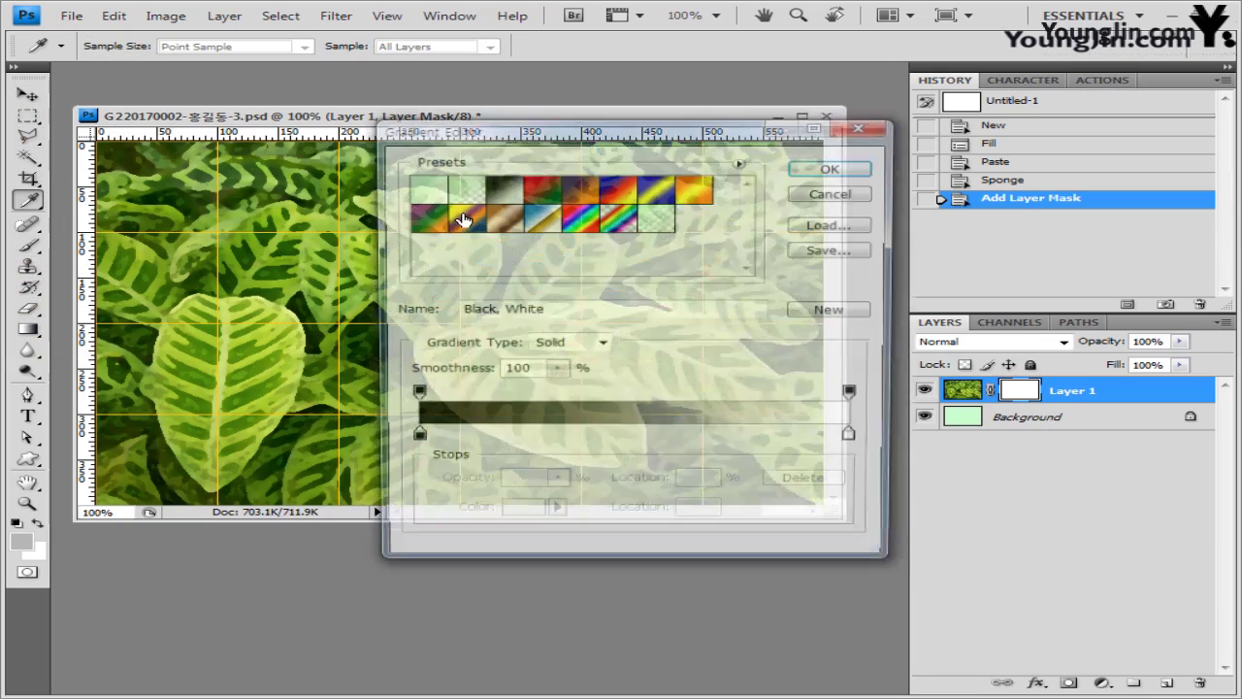
{"action": "left_click_drag", "start_coordinate": [568, 145], "coordinate": [501, 176]}
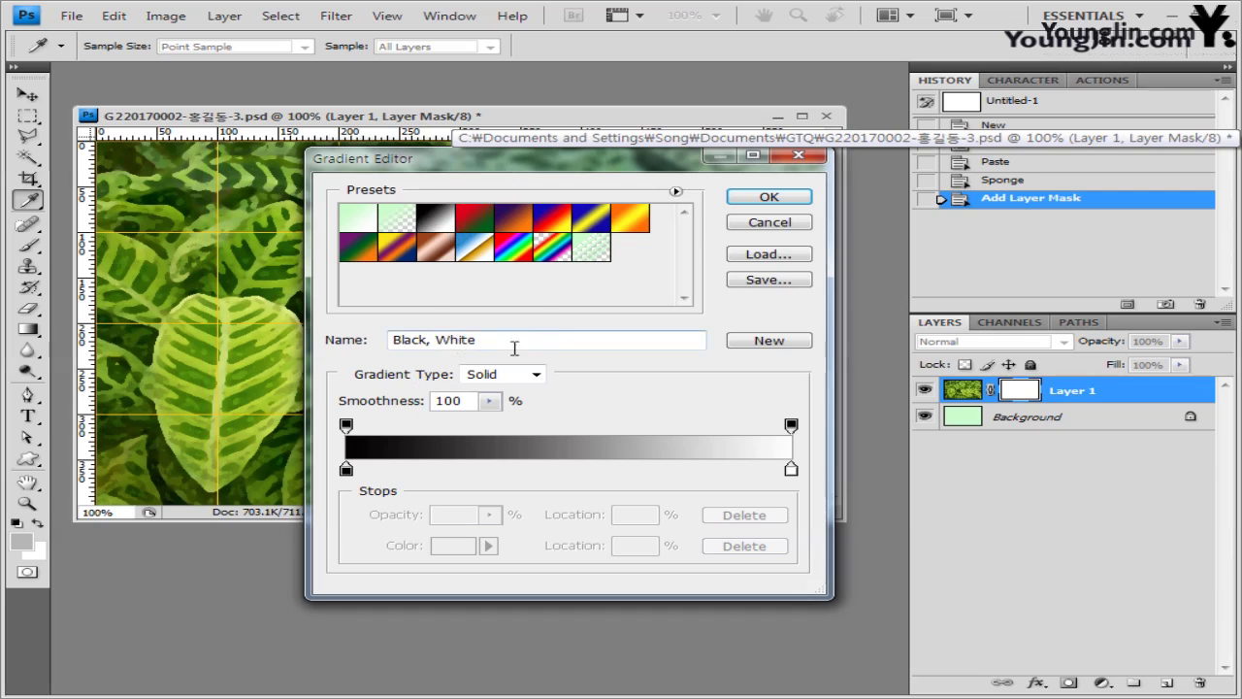
{"action": "left_click", "coordinate": [801, 193]}
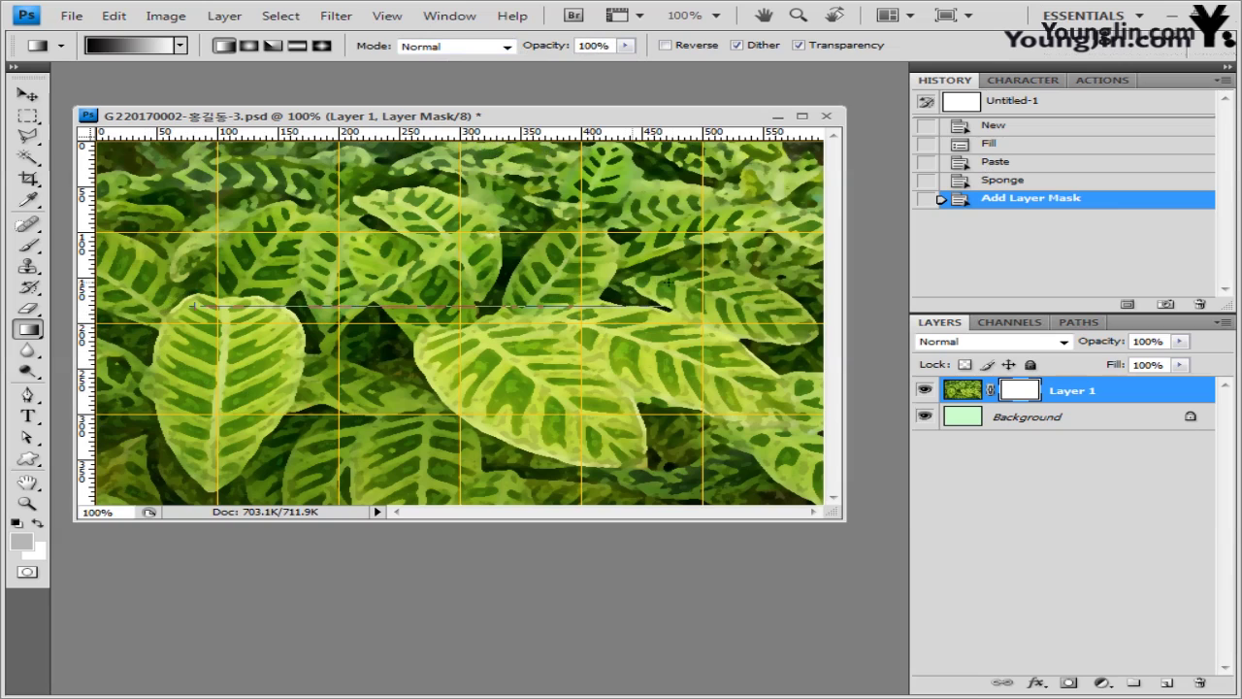
{"action": "left_click_drag", "start_coordinate": [675, 307], "coordinate": [618, 310]}
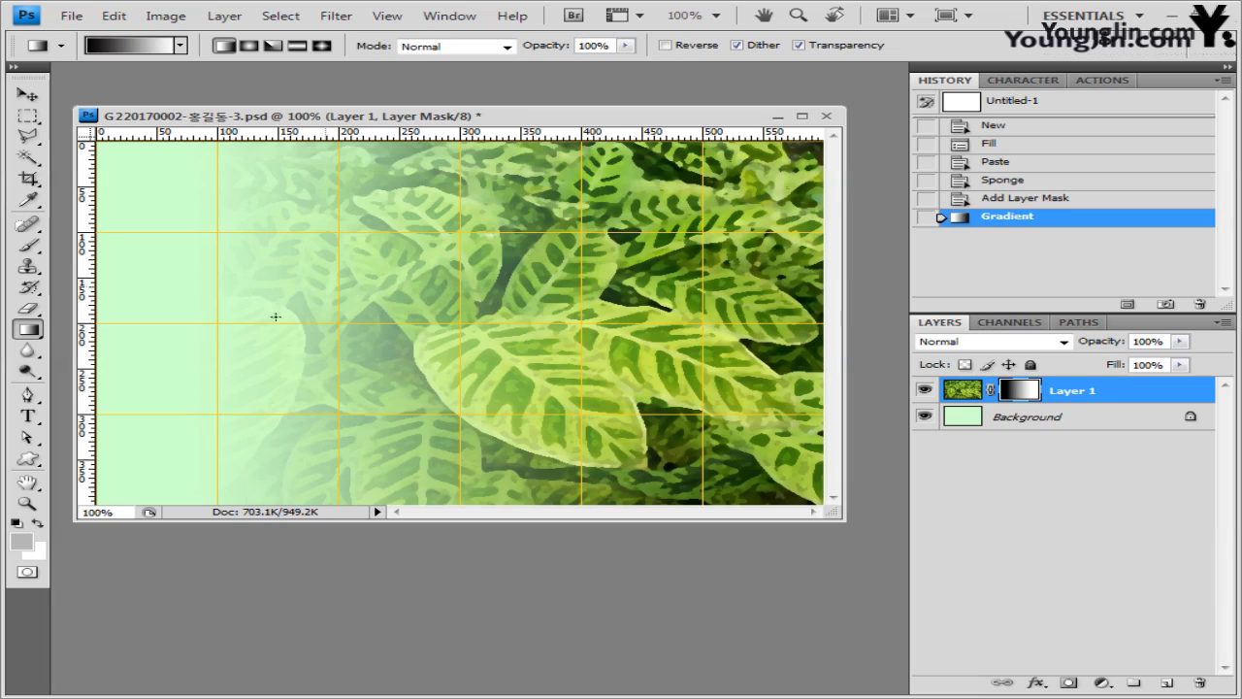
{"action": "left_click_drag", "start_coordinate": [204, 317], "coordinate": [410, 316]}
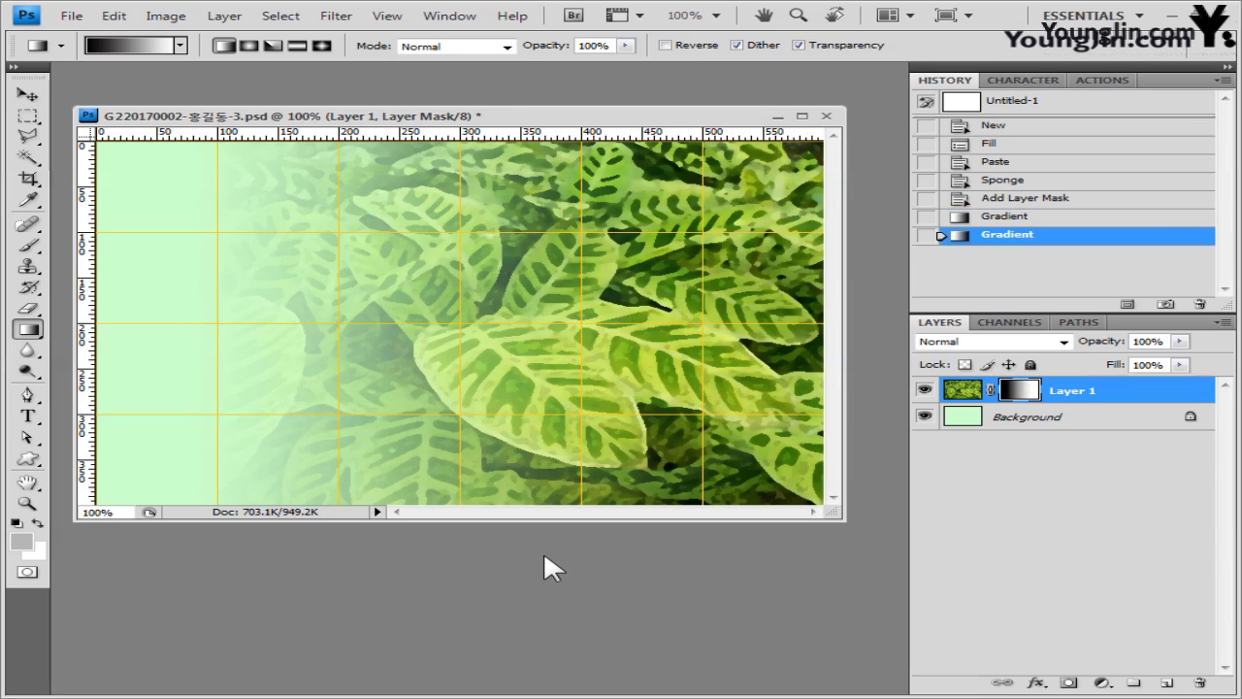
- Open the rose photo 2급-6.jpg in its own floating window and pick the Magnetic Lasso
{"action": "key", "text": "alt+Tab"}
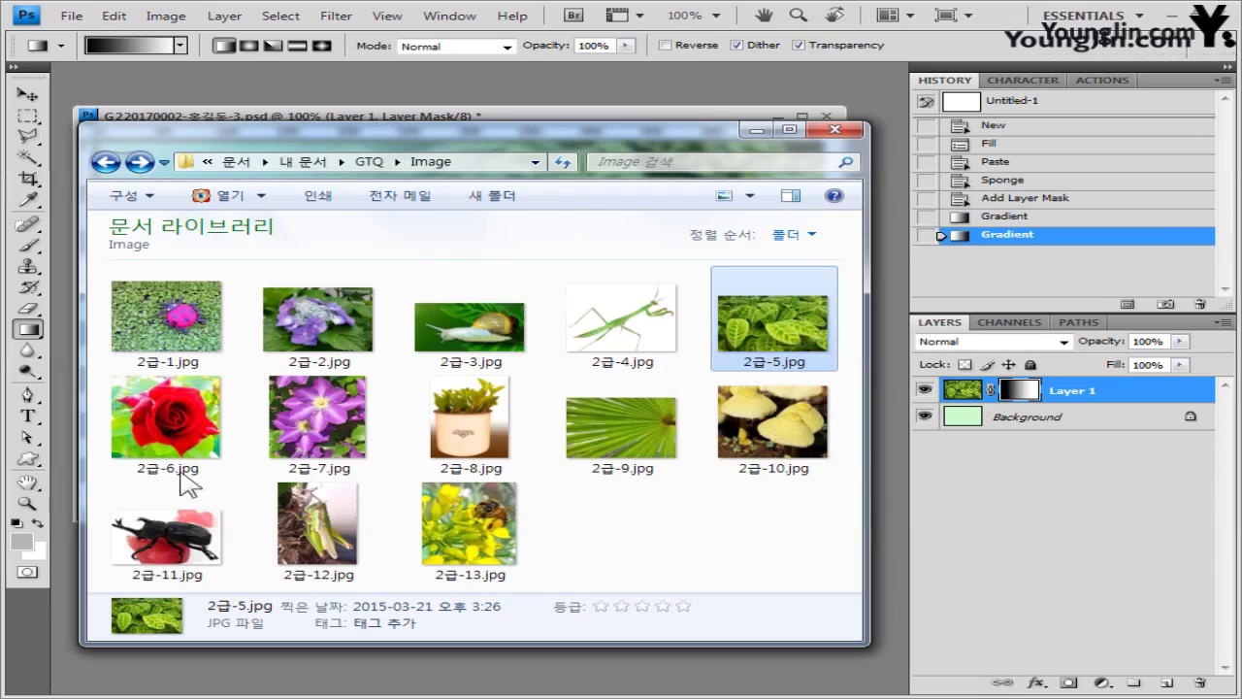
{"action": "left_click_drag", "start_coordinate": [229, 447], "coordinate": [456, 679]}
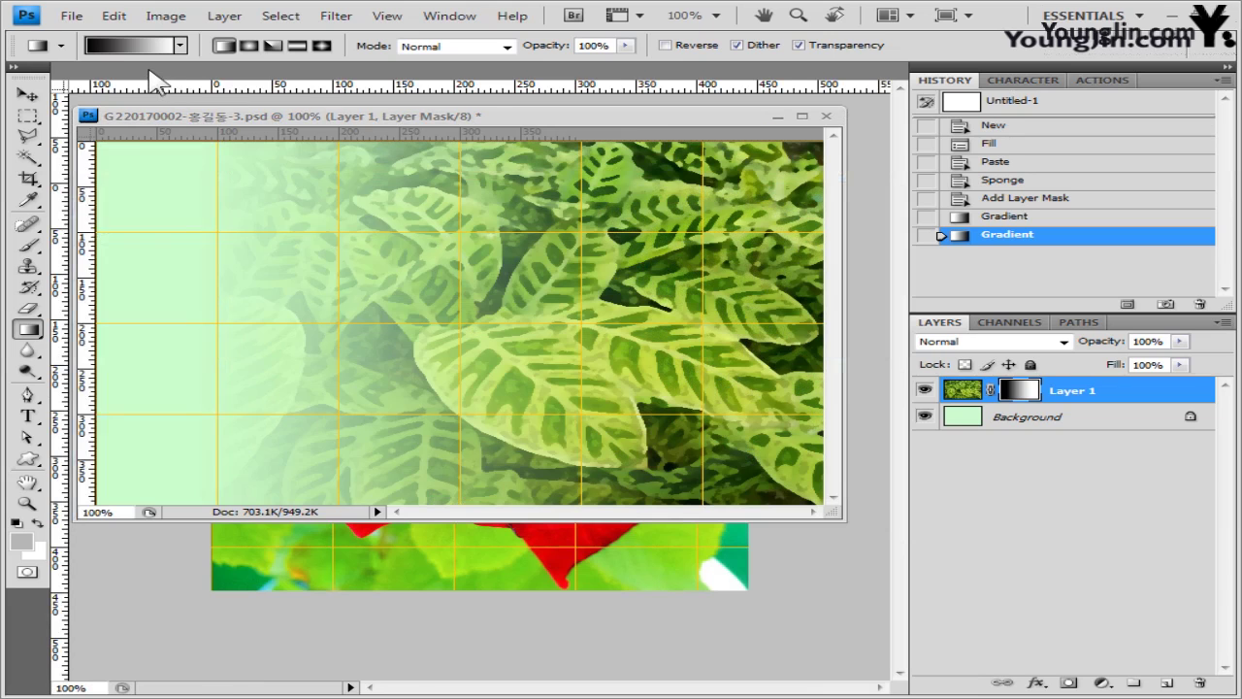
{"action": "left_click_drag", "start_coordinate": [146, 71], "coordinate": [548, 199]}
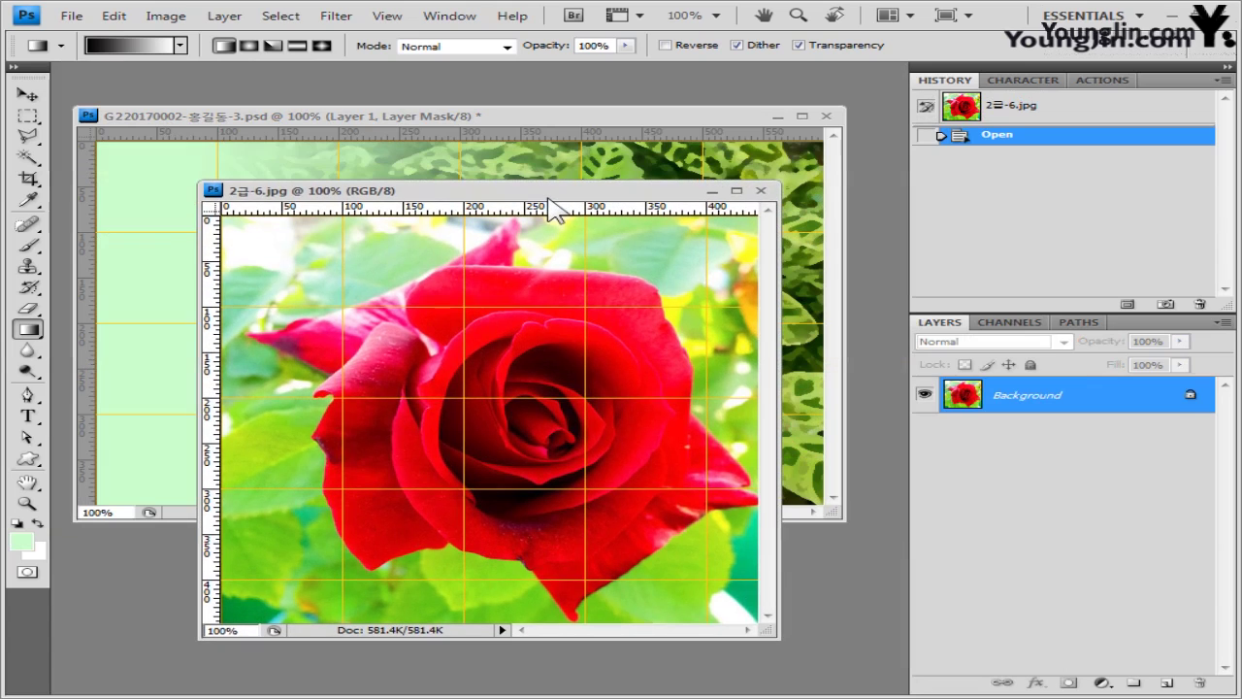
{"action": "left_click", "coordinate": [27, 136]}
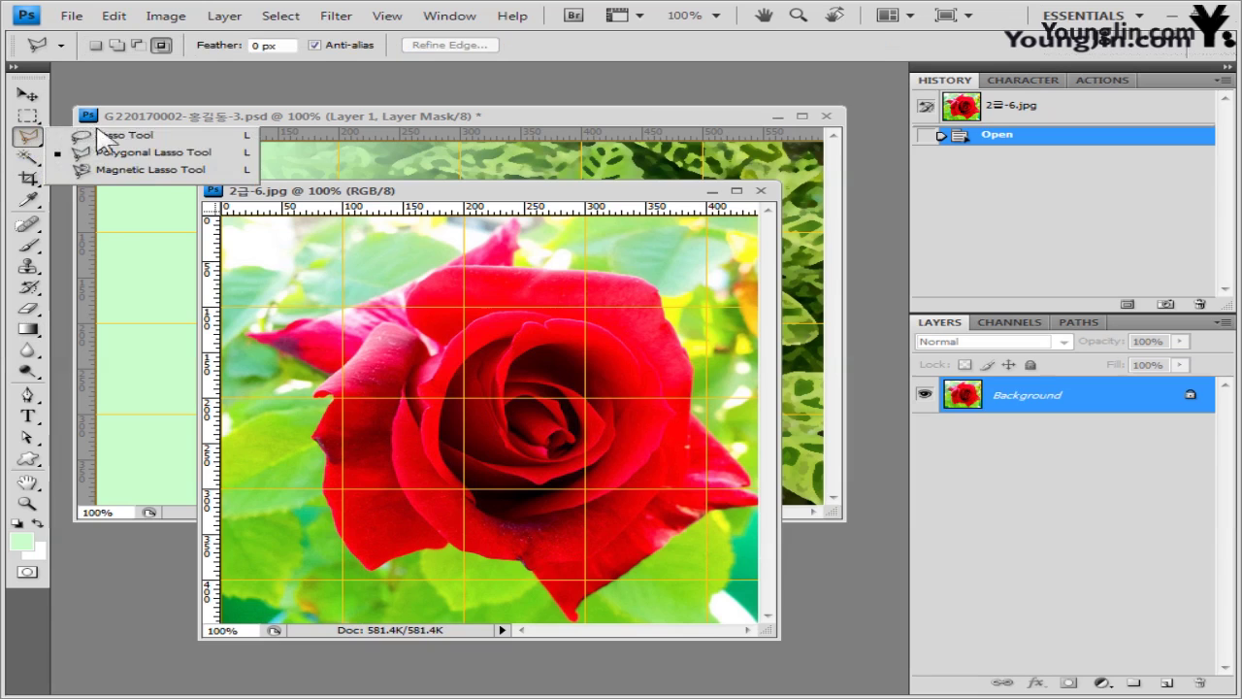
{"action": "left_click", "coordinate": [127, 170]}
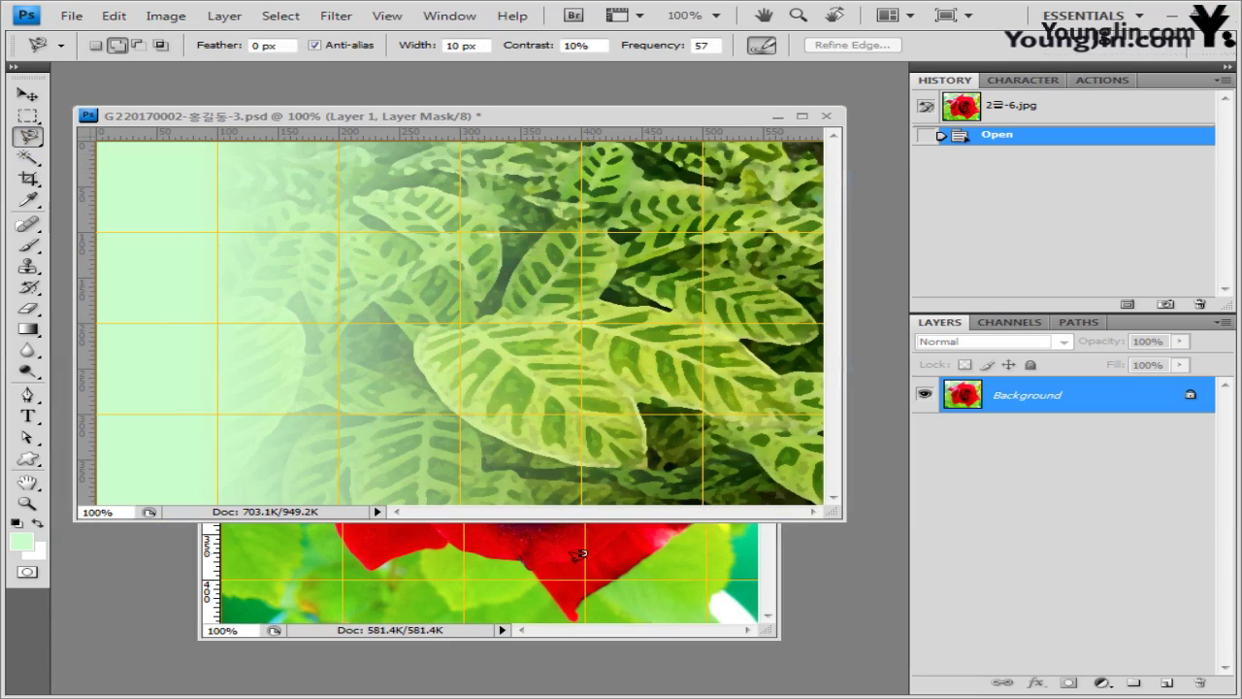
- Trace the red rose's petal edges into a closed selection and copy it
{"action": "left_click", "coordinate": [522, 636]}
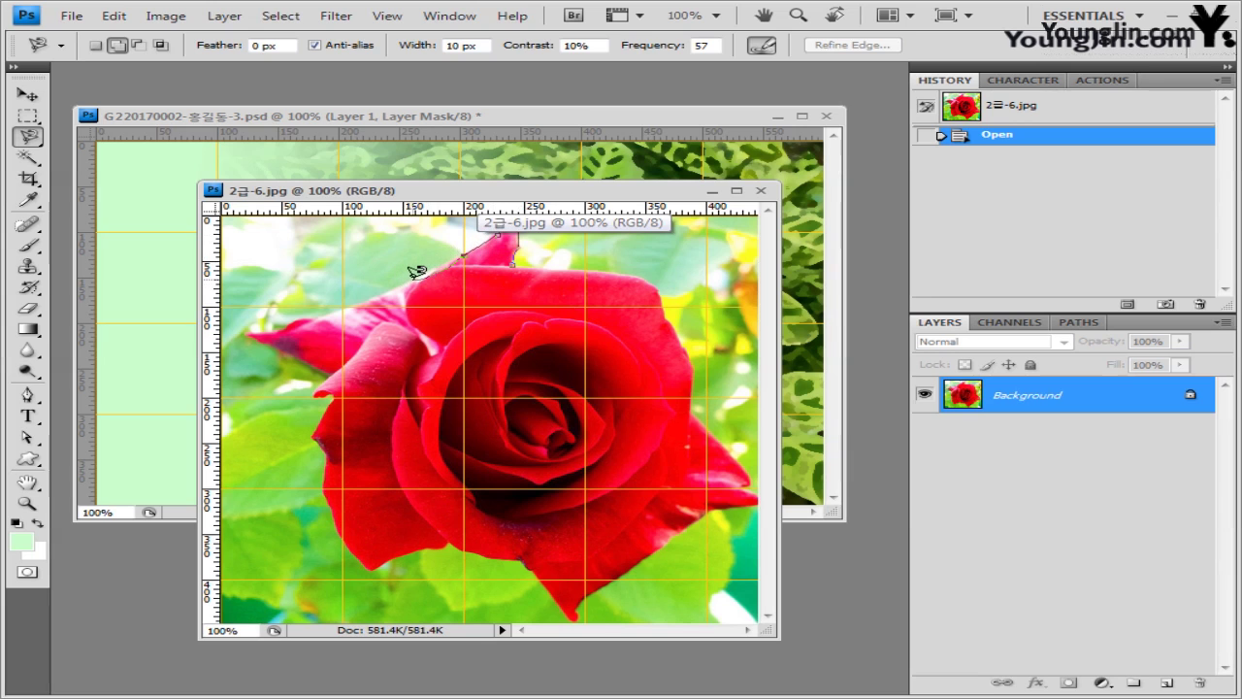
{"action": "key", "text": "ctrl+Tab"}
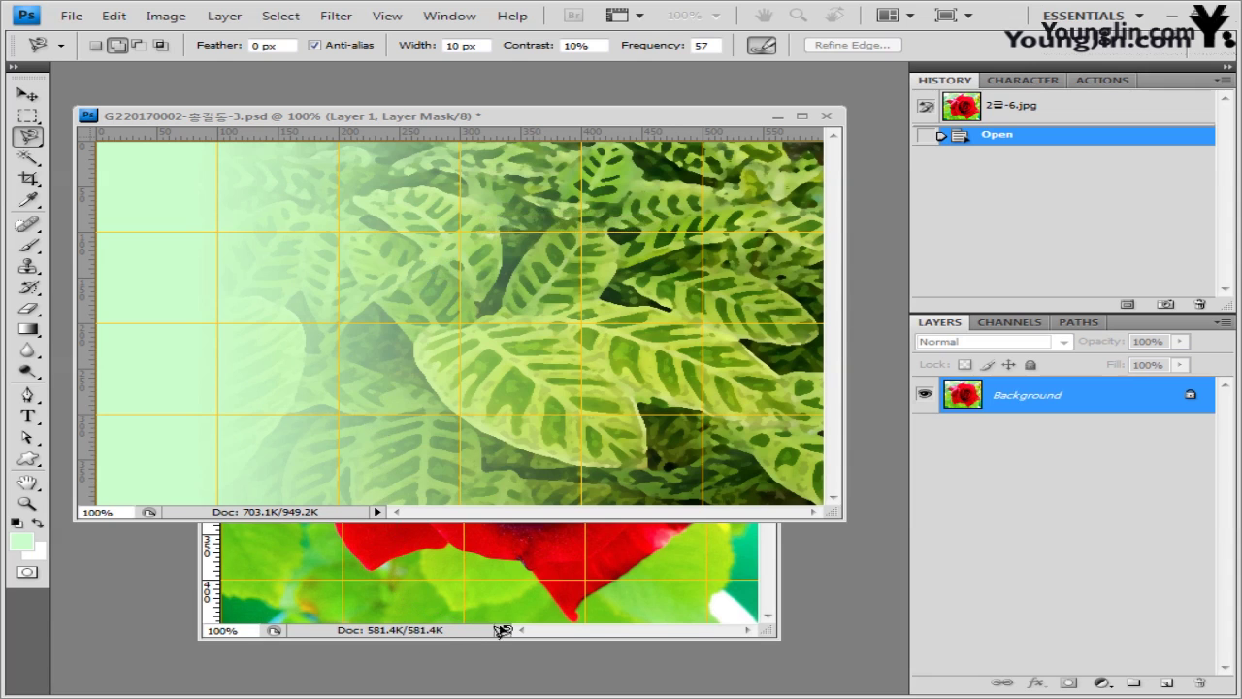
{"action": "key", "text": "ctrl+Tab"}
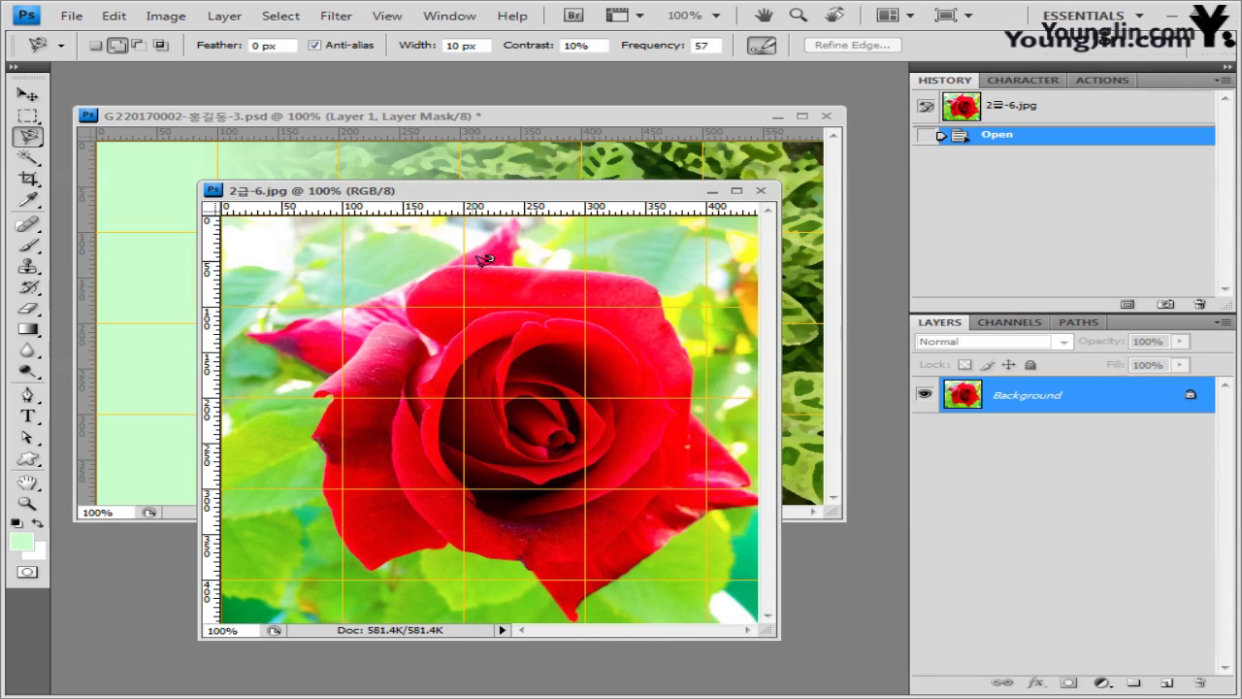
{"action": "left_click", "coordinate": [517, 254]}
{"action": "mouse_move", "coordinate": [371, 565]}
{"action": "left_mouse_down"}
{"action": "mouse_move", "coordinate": [519, 554]}
{"action": "mouse_move", "coordinate": [577, 613]}
{"action": "mouse_move", "coordinate": [583, 597]}
{"action": "mouse_move", "coordinate": [747, 500]}
{"action": "mouse_move", "coordinate": [692, 368]}
{"action": "mouse_move", "coordinate": [622, 267]}
{"action": "left_mouse_up"}
{"action": "double_click", "coordinate": [622, 267]}
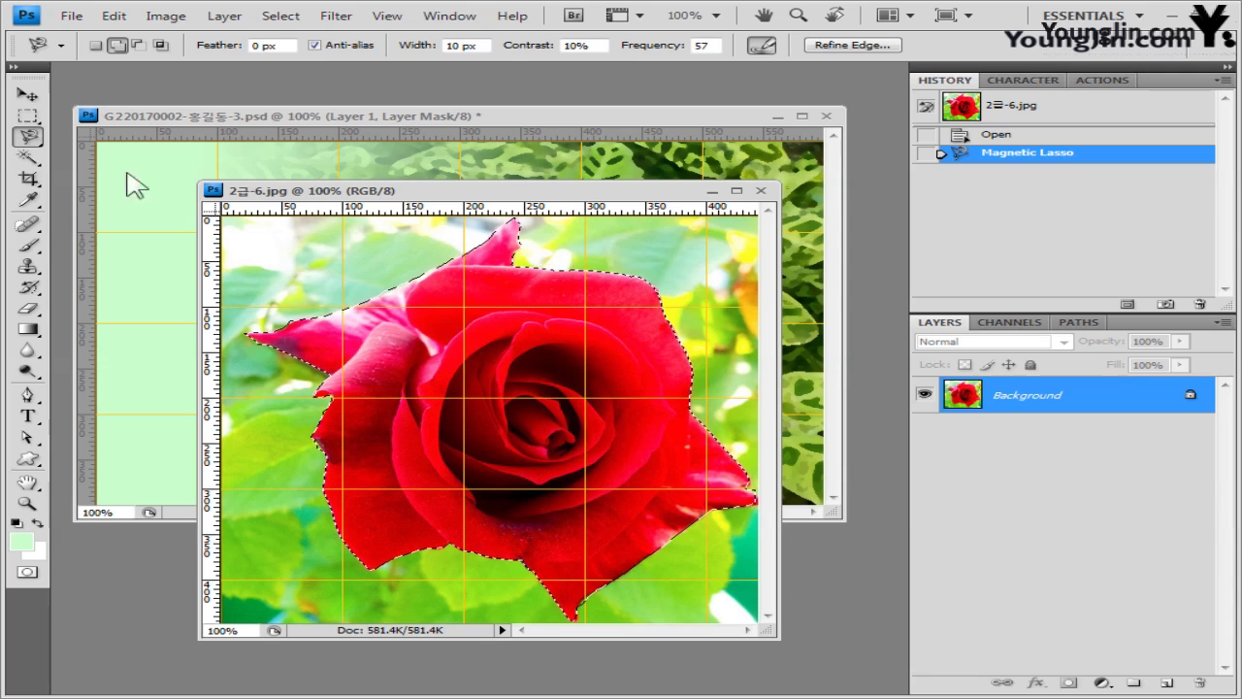
{"action": "left_click", "coordinate": [28, 95]}
{"action": "key", "text": "ctrl+c"}
- Paste the rose into the gridded leaf document and close the rose photo
{"action": "left_click", "coordinate": [274, 115]}
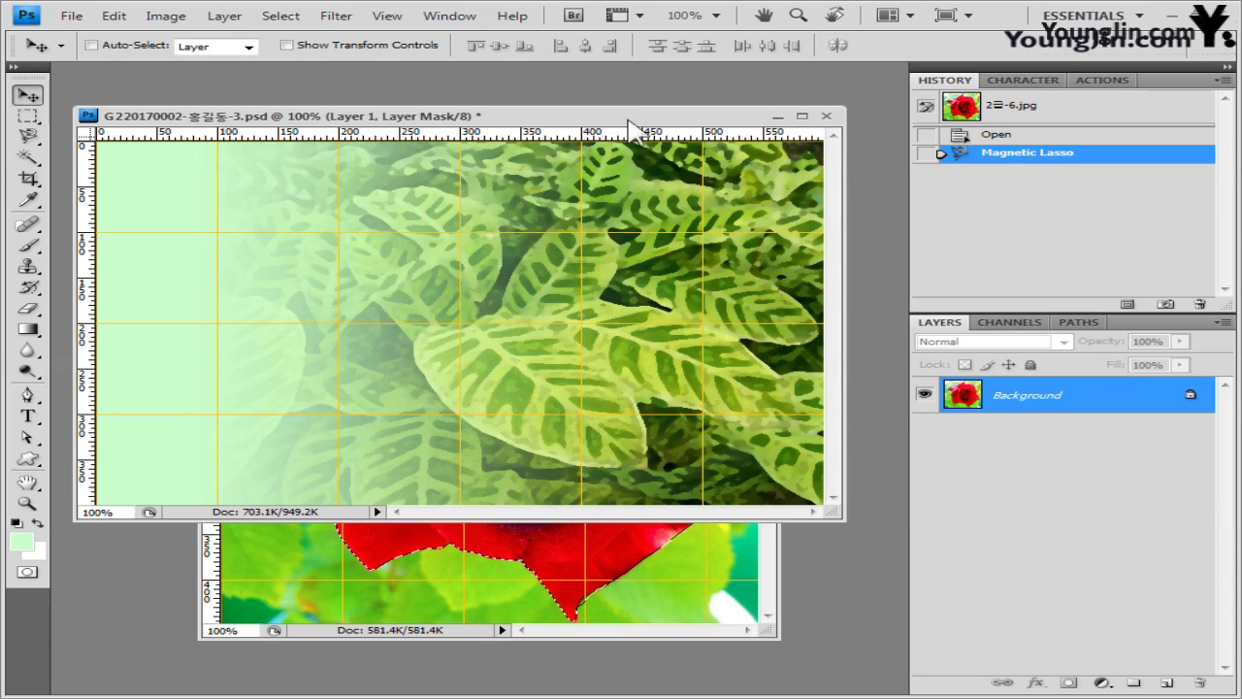
{"action": "key", "text": "ctrl+v"}
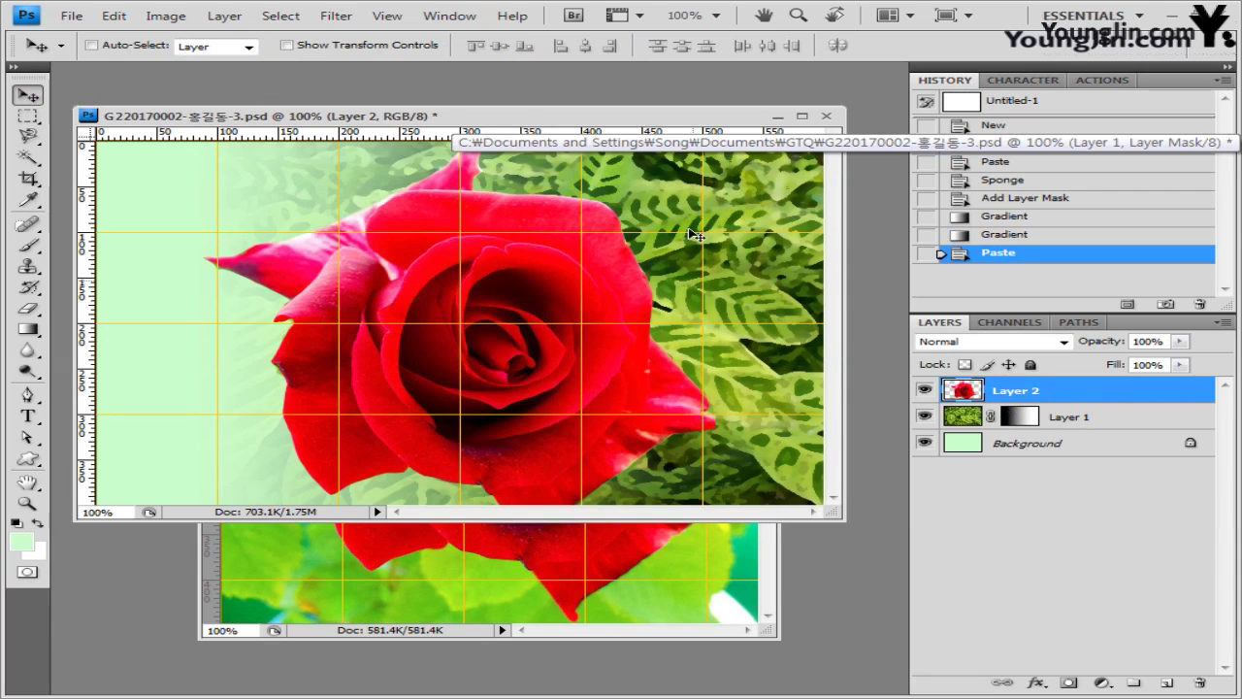
{"action": "left_click", "coordinate": [737, 630]}
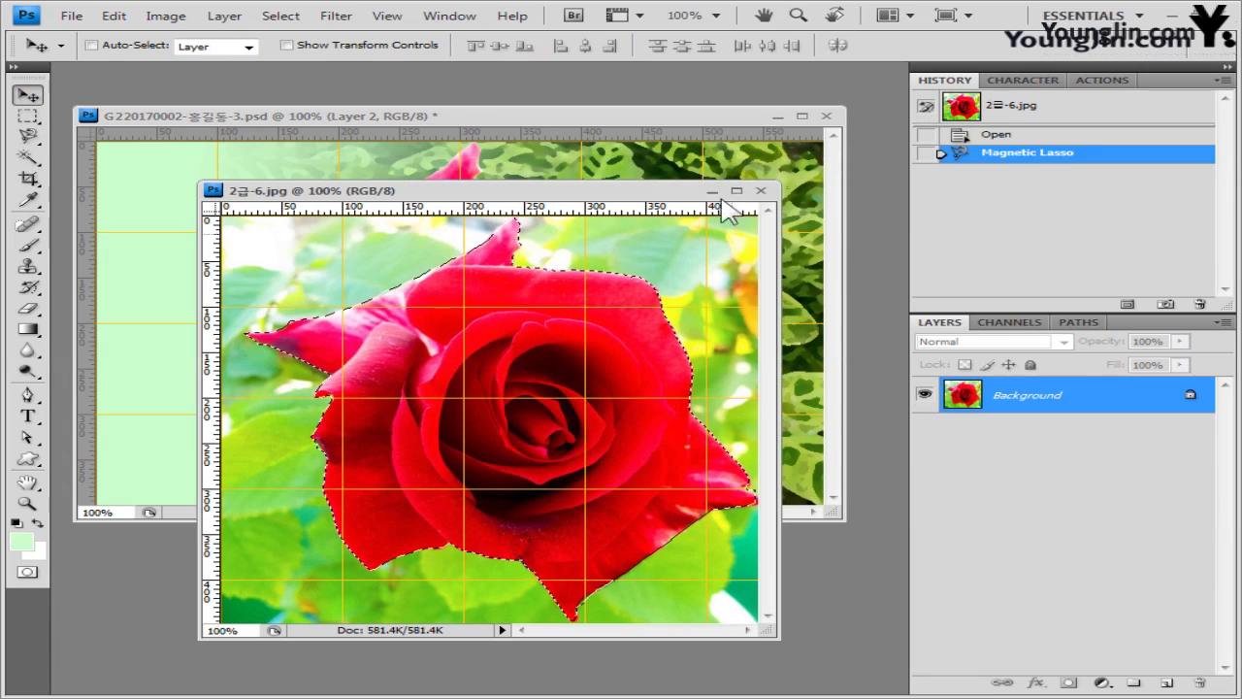
{"action": "left_click", "coordinate": [762, 191]}
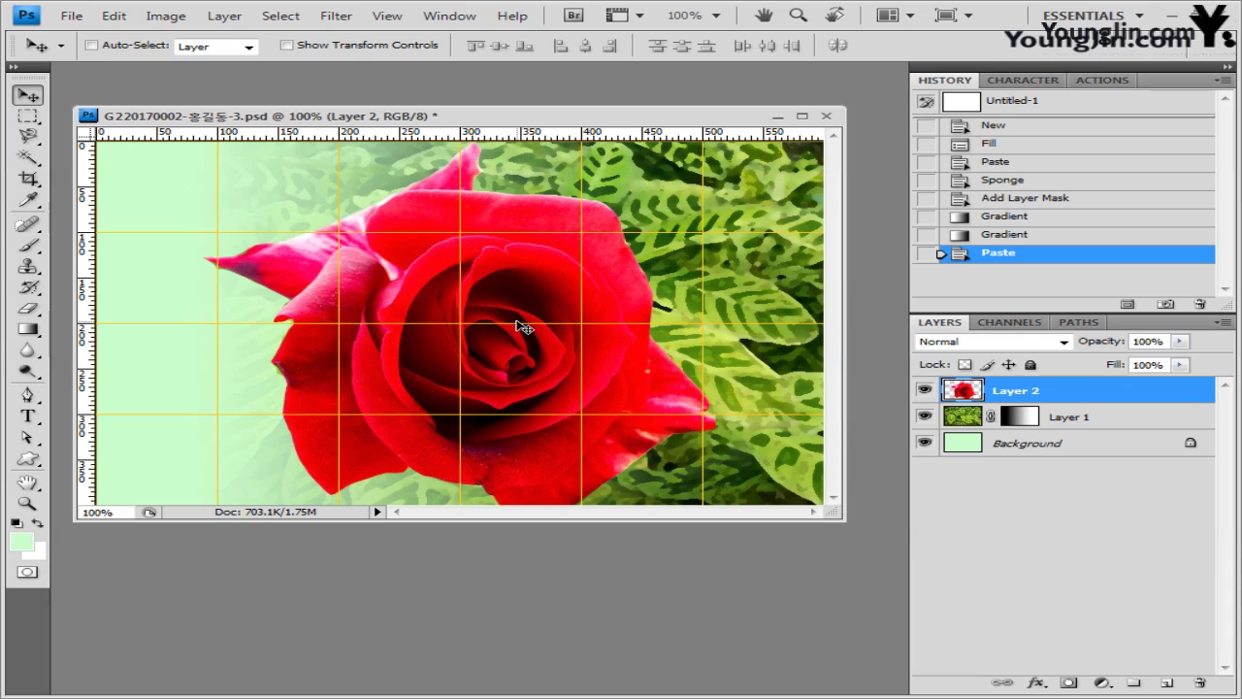
- Rotate the rose 144.1° and scale it to 38.7% near the top centre of the leaves
{"action": "key", "text": "ctrl+t"}
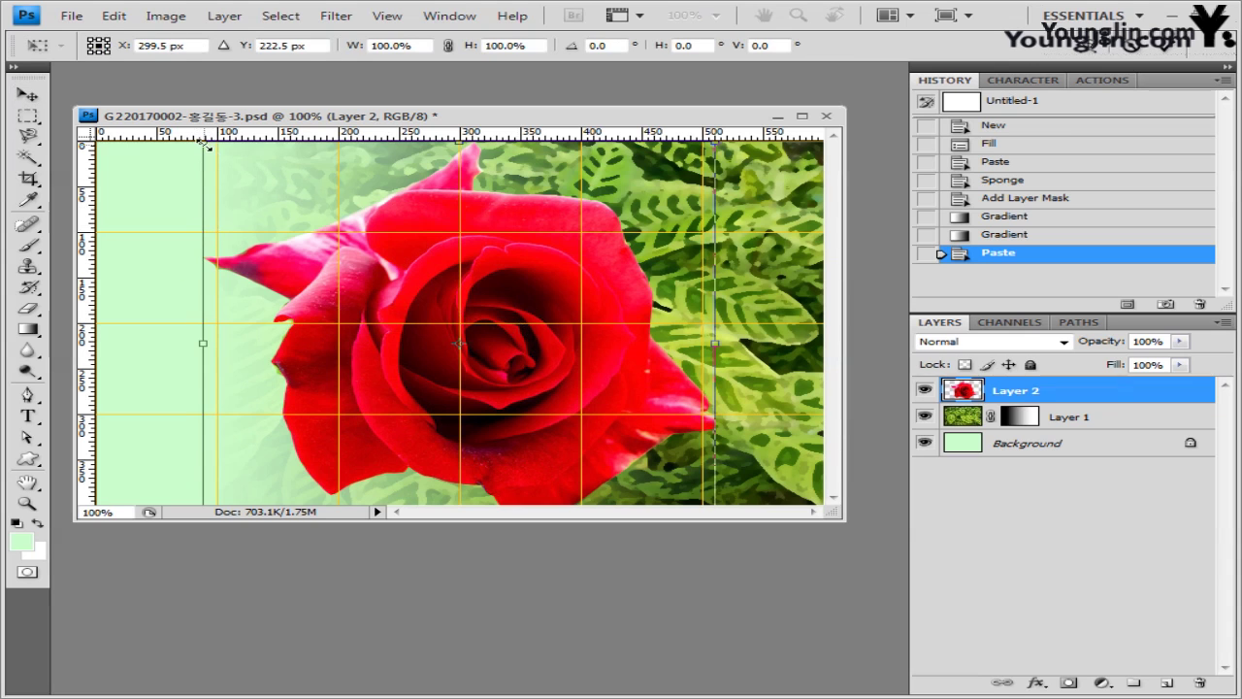
{"action": "left_click_drag", "start_coordinate": [206, 143], "coordinate": [444, 346]}
{"action": "left_click_drag", "start_coordinate": [591, 370], "coordinate": [535, 266]}
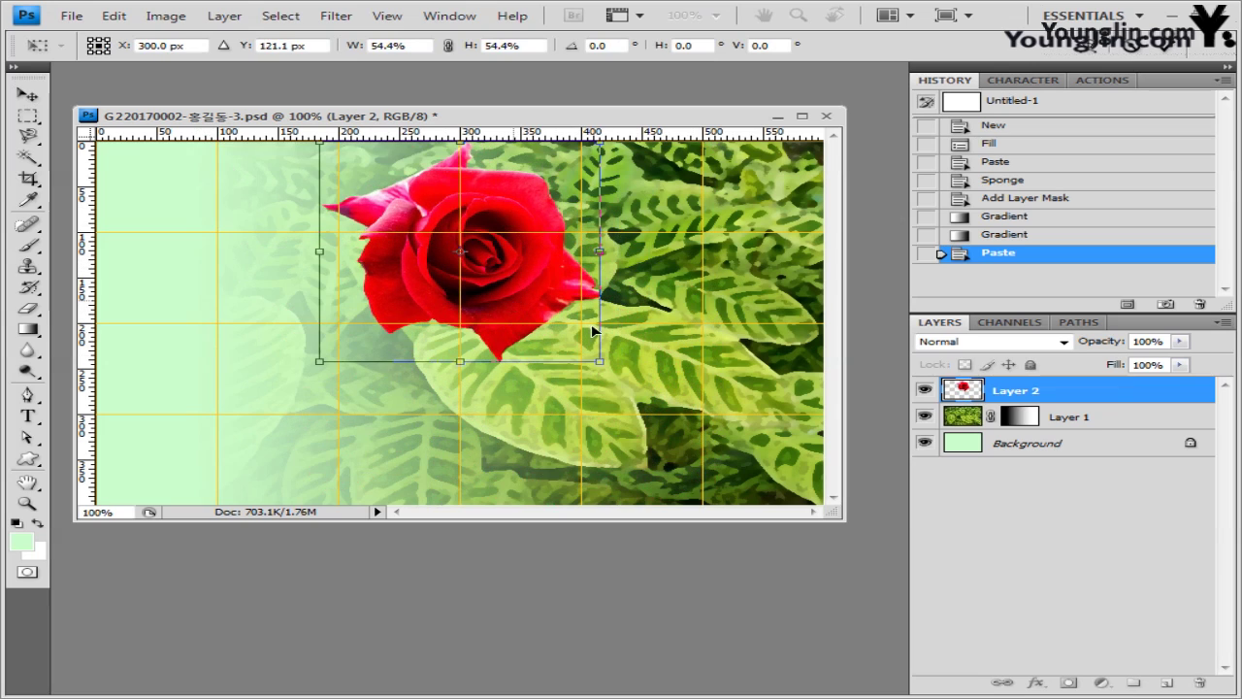
{"action": "left_click_drag", "start_coordinate": [591, 330], "coordinate": [633, 343]}
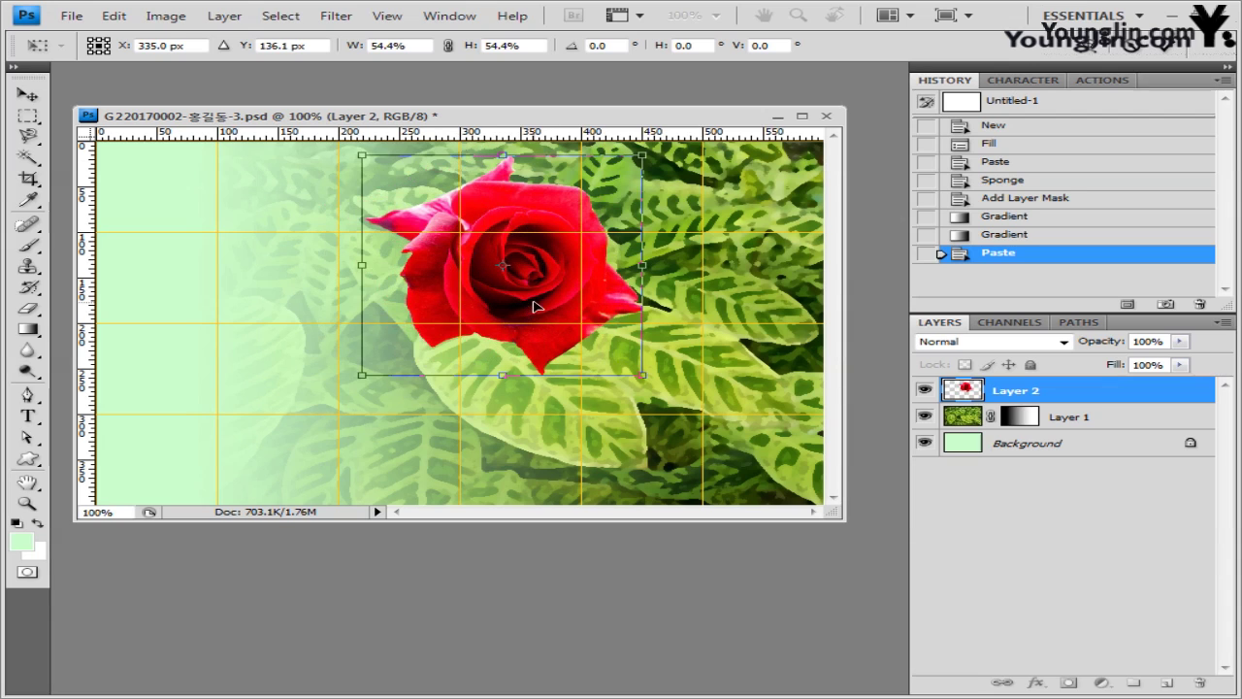
{"action": "key", "text": "ctrl+shift+t"}
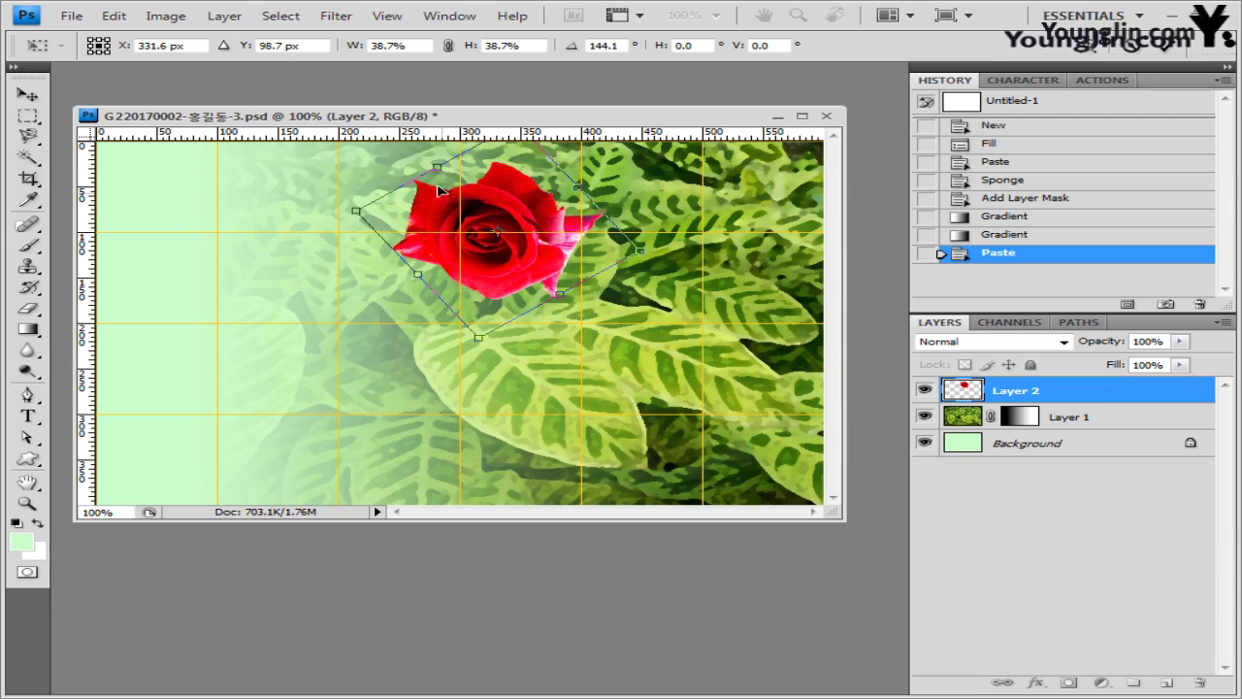
{"action": "key", "text": "Return"}
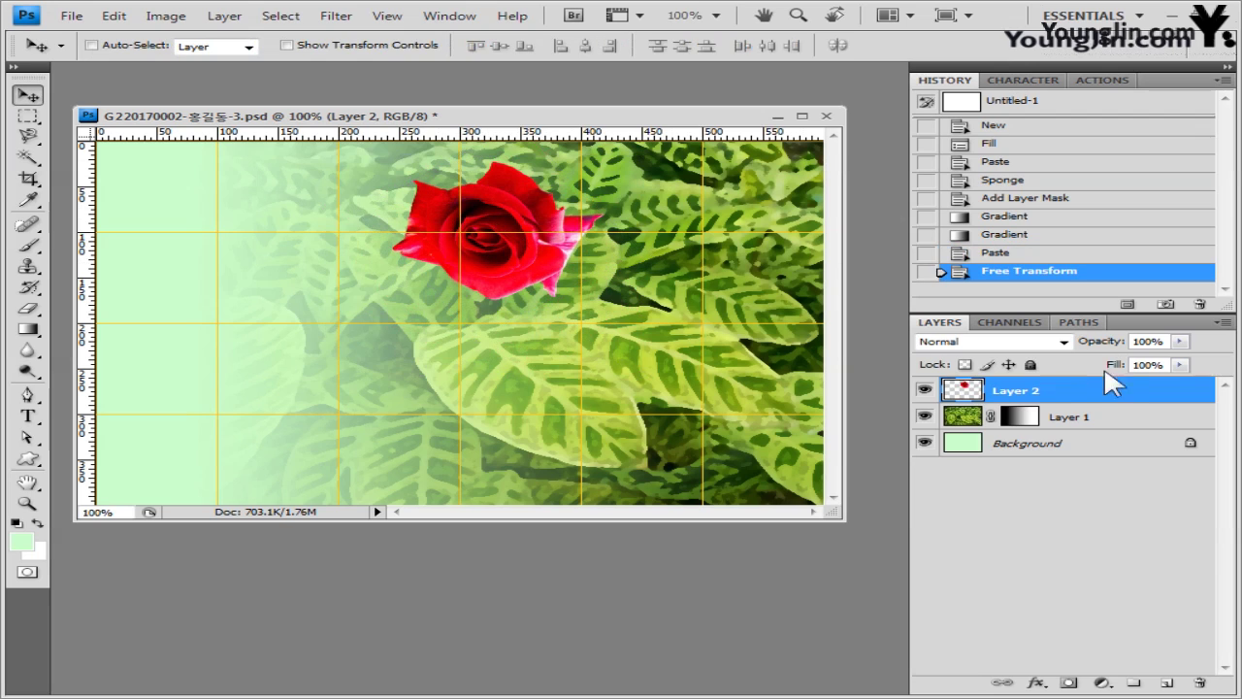
- Add an Inner Glow with a 10 px size to the rose layer
{"action": "left_click", "coordinate": [1040, 683]}
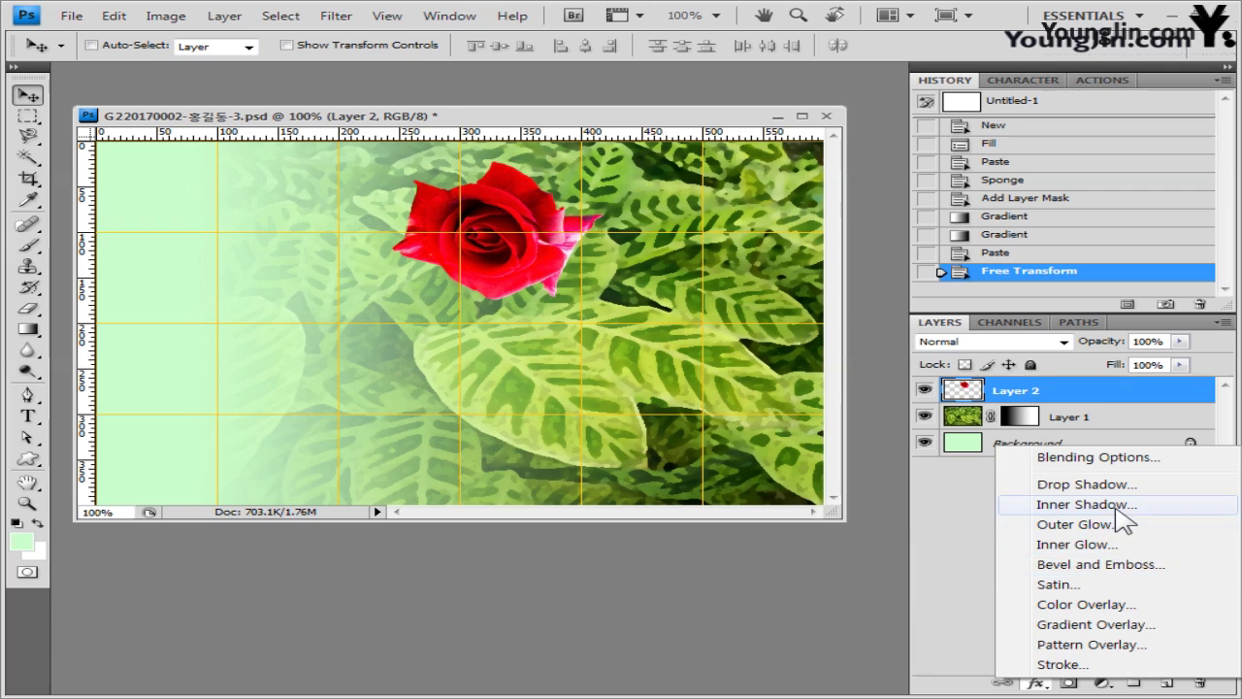
{"action": "key", "text": "Escape"}
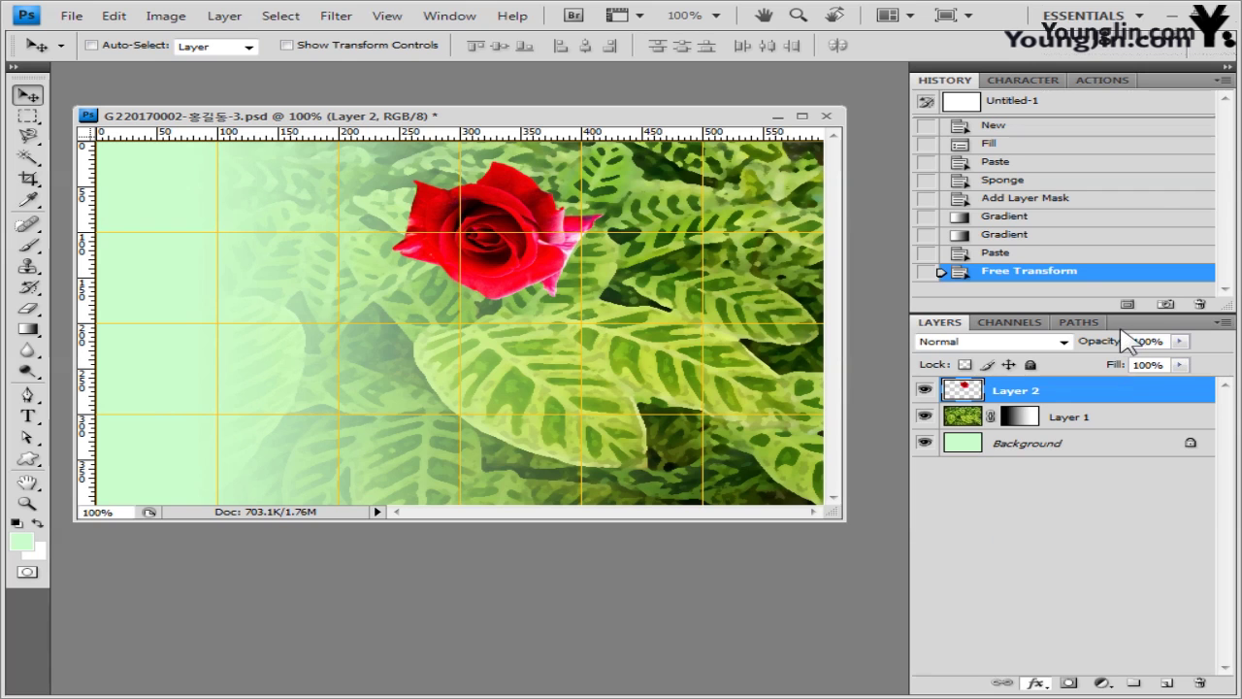
{"action": "key", "text": "h"}
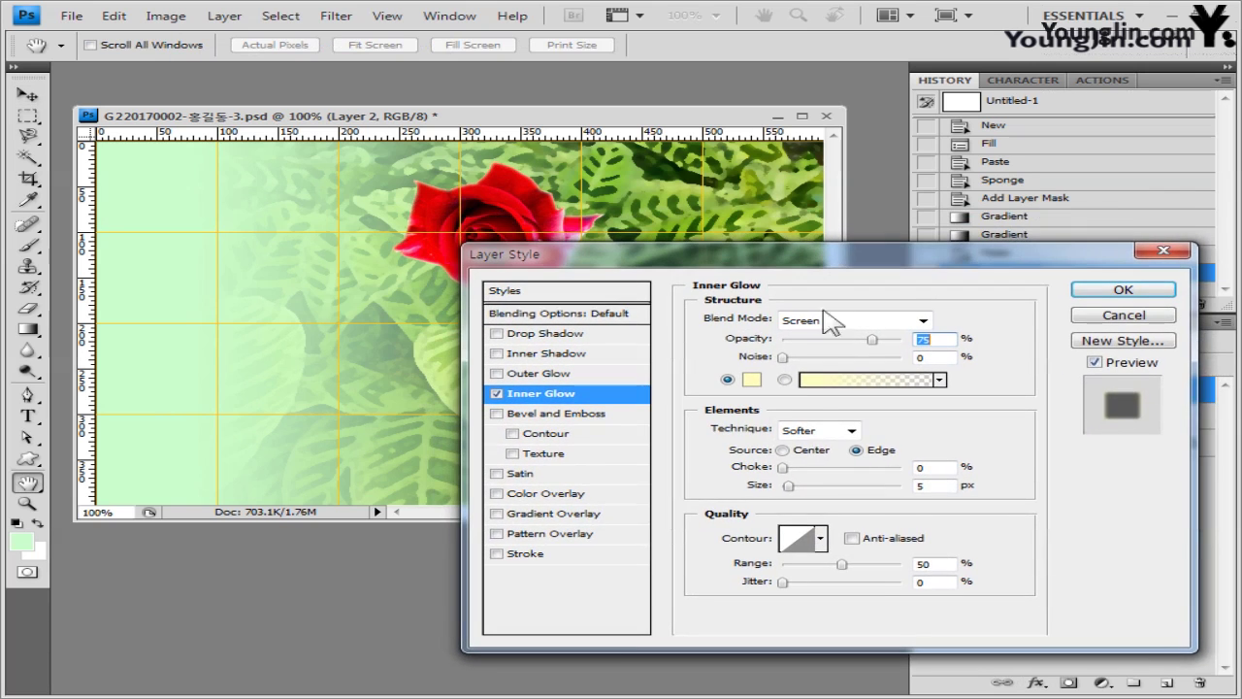
{"action": "double_click", "coordinate": [937, 482]}
{"action": "type", "text": "10"}
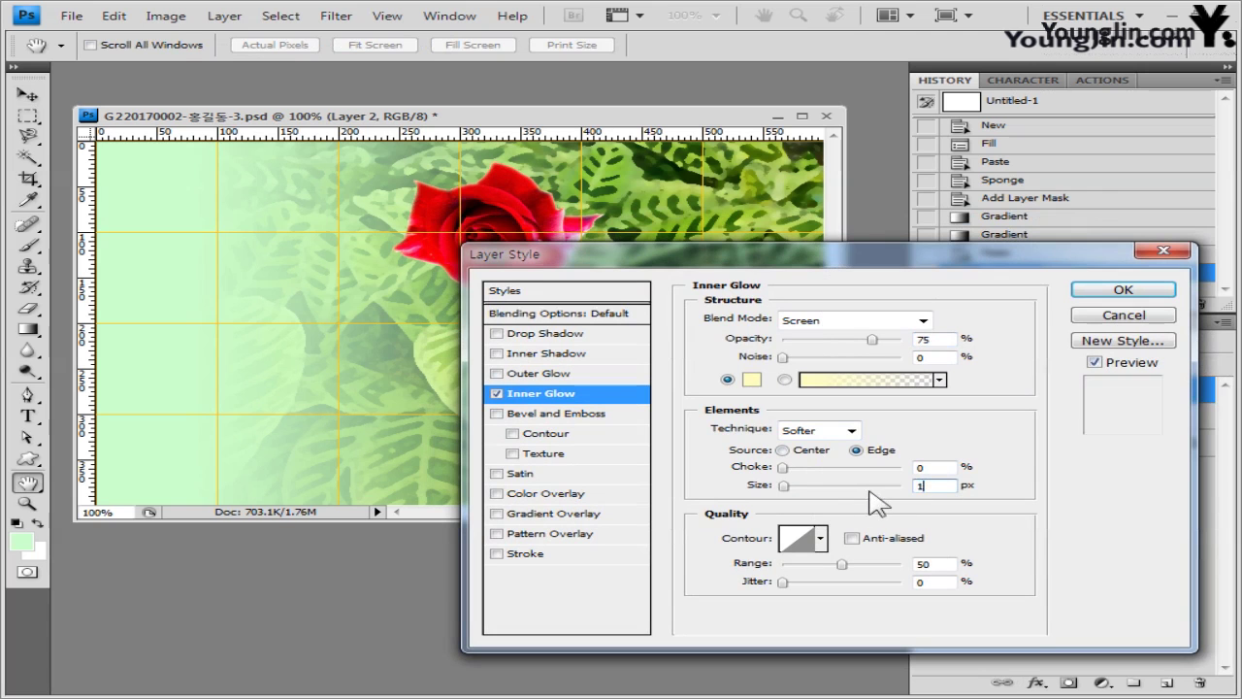
{"action": "left_click", "coordinate": [1120, 290]}
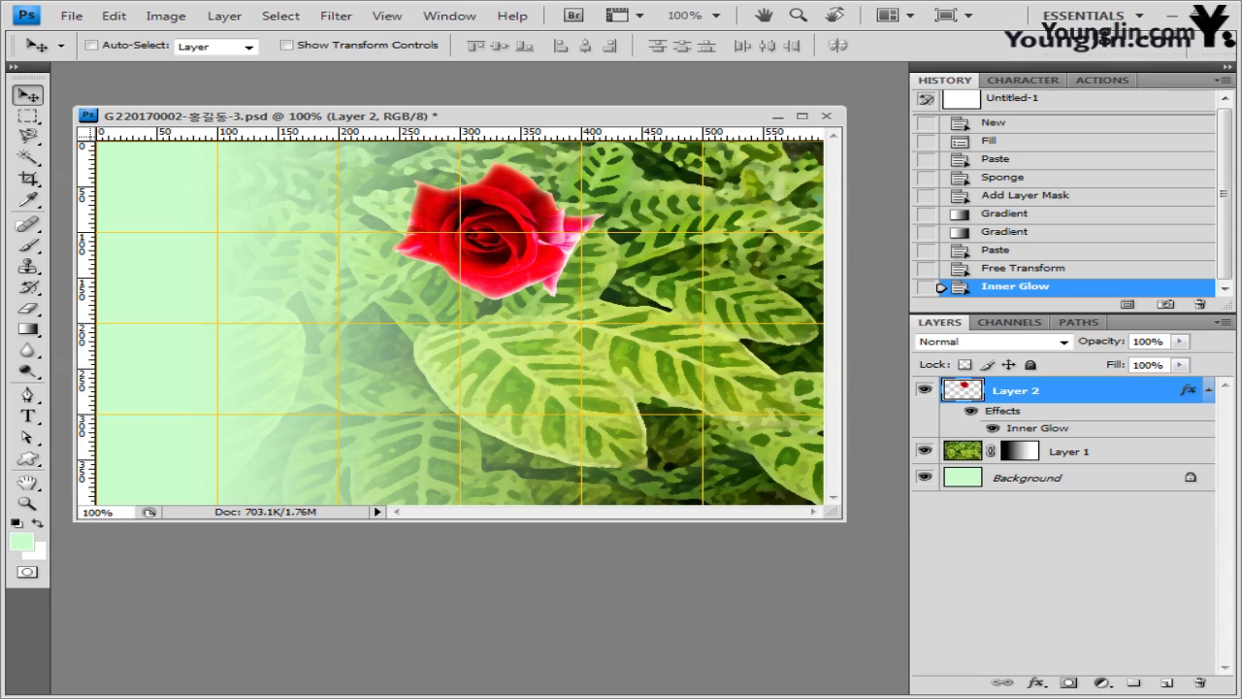
- Open the clematis photo 2급-7.jpg in its own repositioned floating window
{"action": "key", "text": "alt+Tab"}
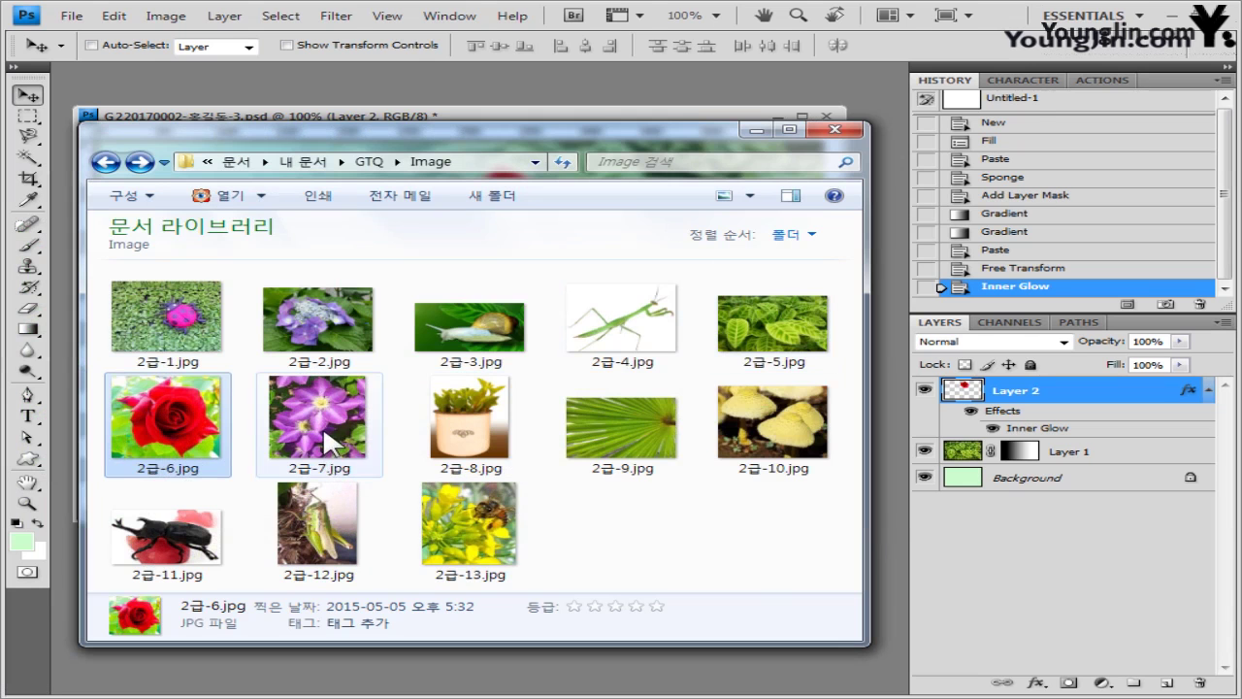
{"action": "left_click_drag", "start_coordinate": [321, 437], "coordinate": [505, 58]}
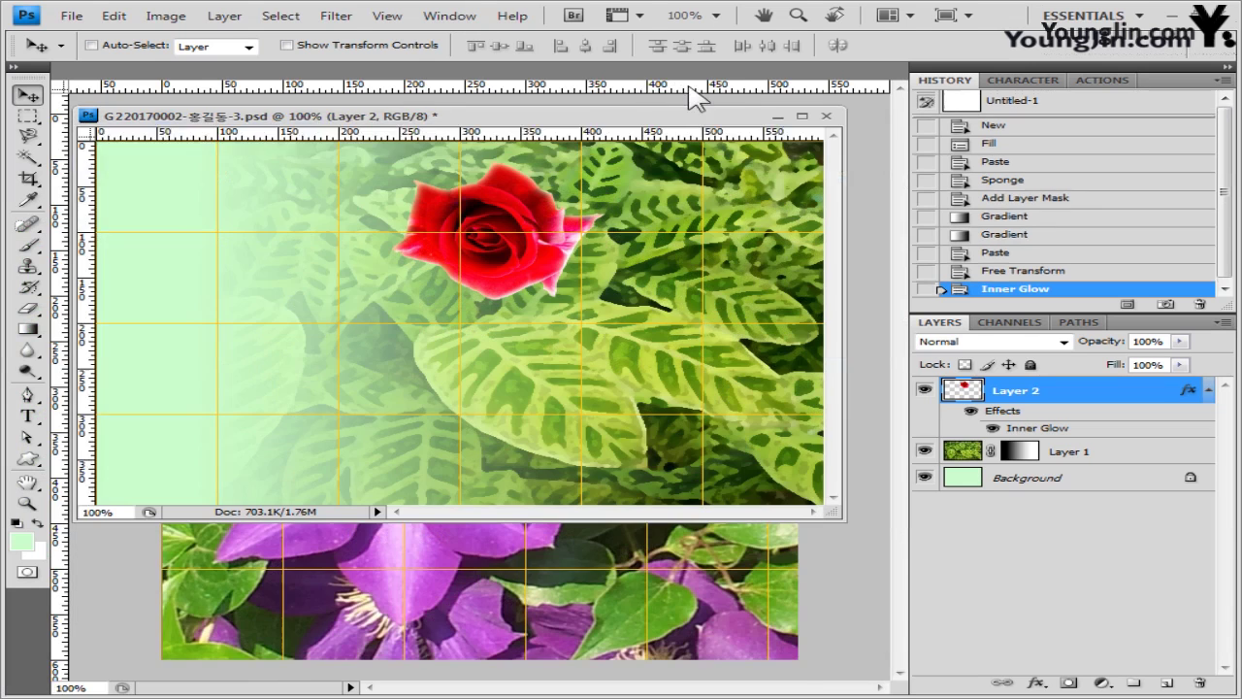
{"action": "left_click_drag", "start_coordinate": [191, 78], "coordinate": [689, 237]}
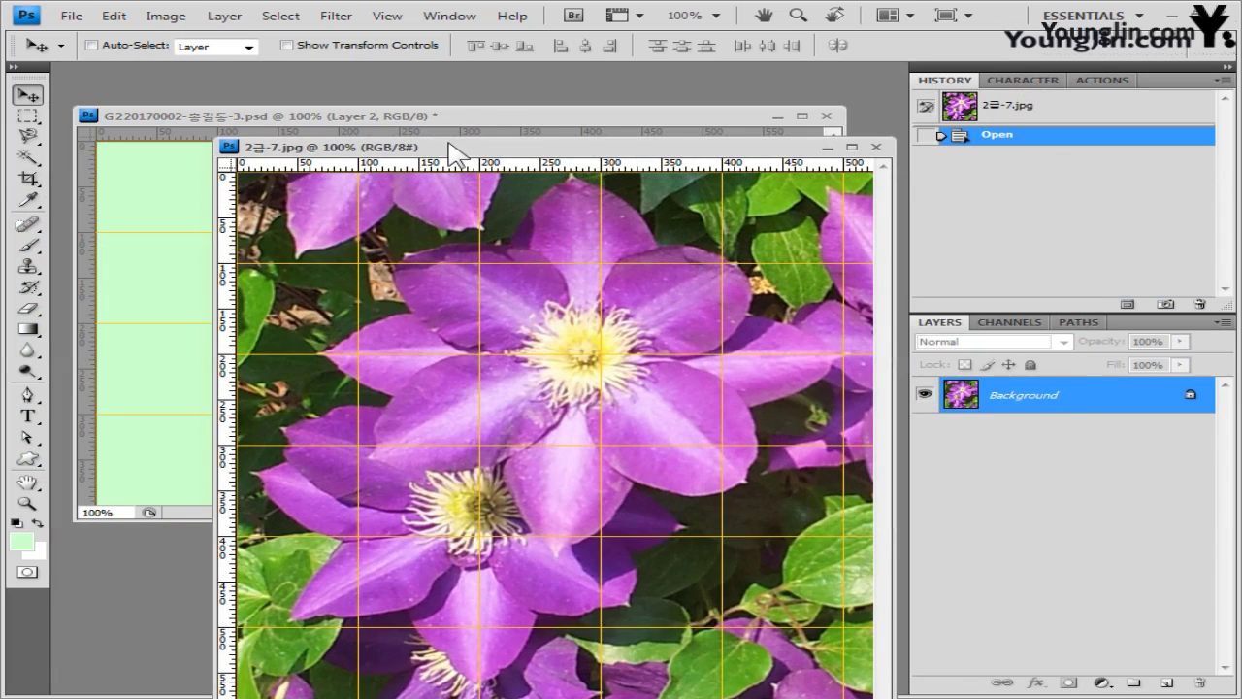
{"action": "left_click_drag", "start_coordinate": [449, 146], "coordinate": [427, 93]}
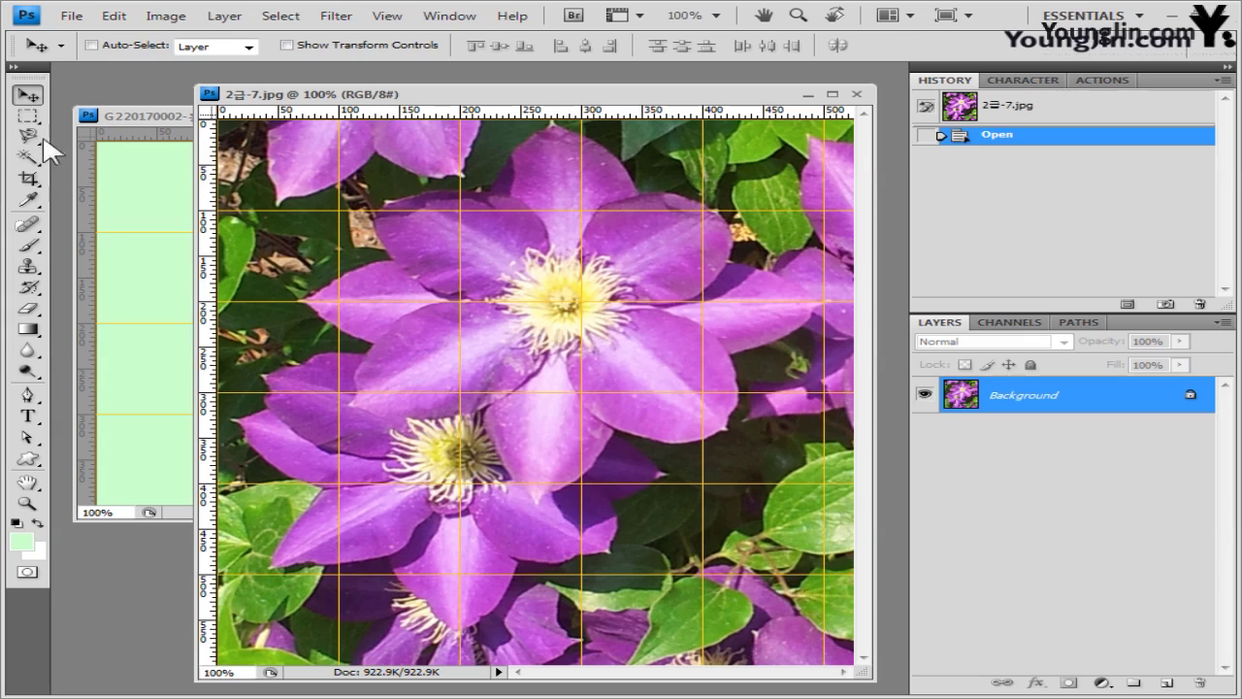
- Outline the large front clematis blossoms with the Magnetic Lasso, with the grid hidden
{"action": "left_click", "coordinate": [28, 137]}
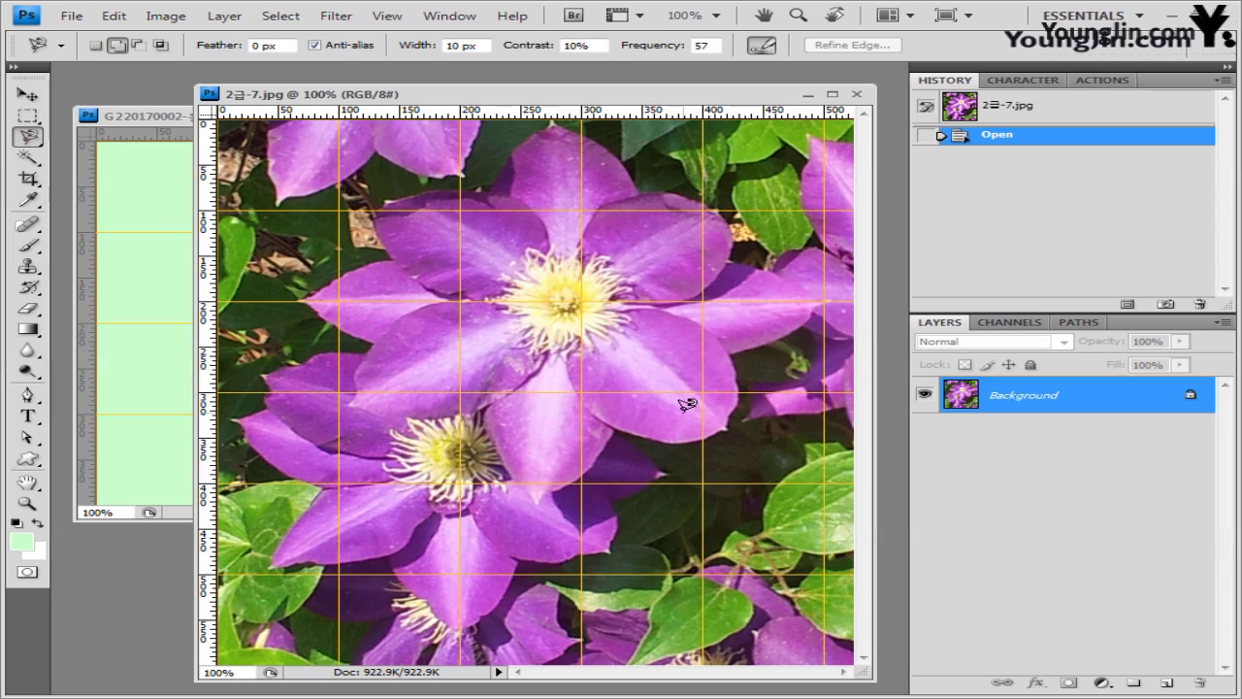
{"action": "key", "text": "ctrl+apostrophe"}
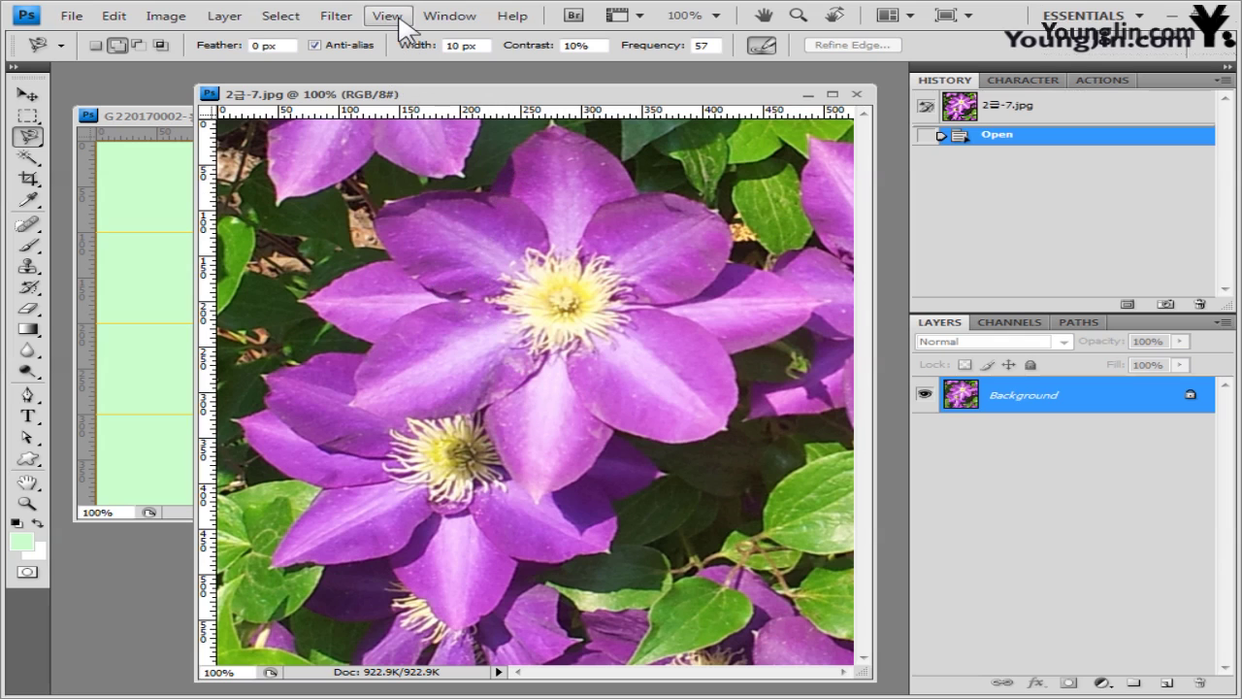
{"action": "key", "text": "ctrl+apostrophe"}
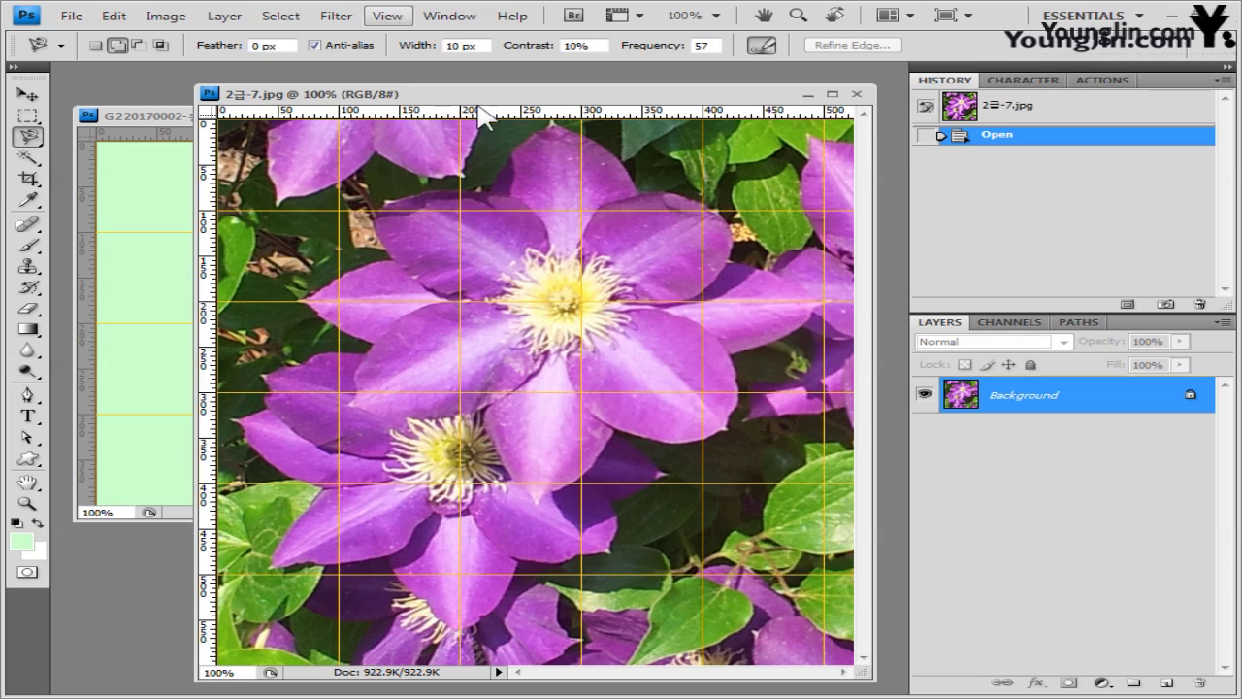
{"action": "key", "text": "ctrl+apostrophe"}
{"action": "left_click", "coordinate": [374, 344]}
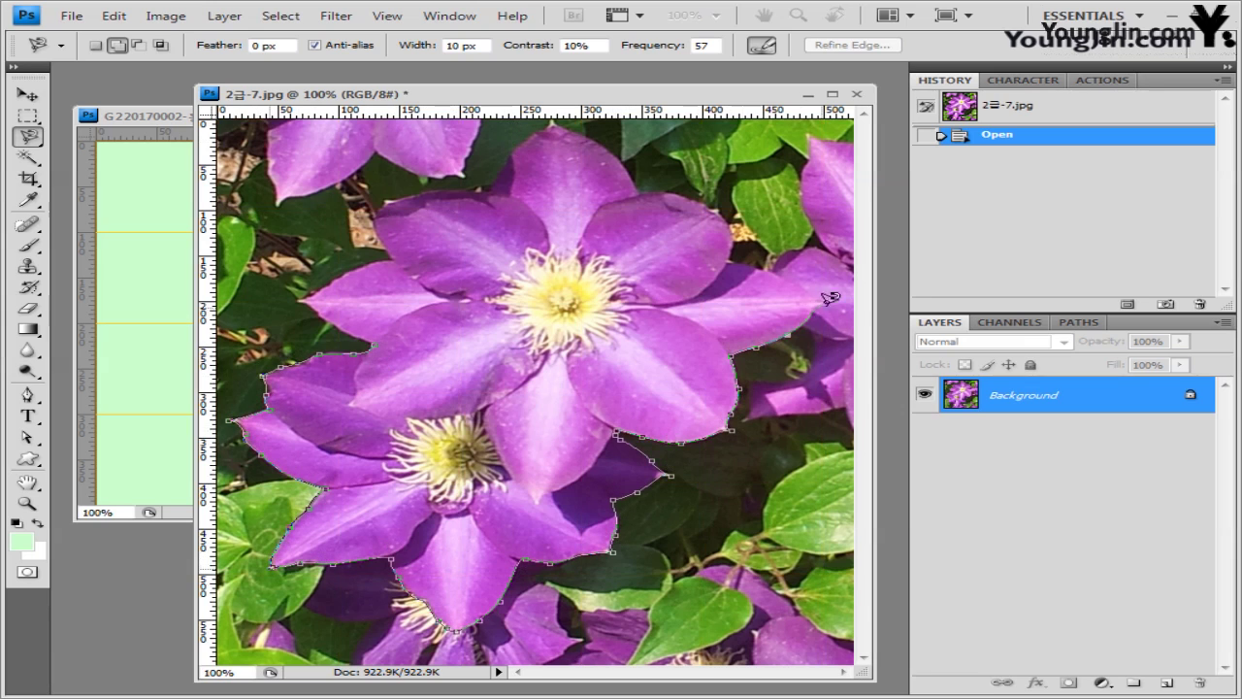
{"action": "left_click", "coordinate": [375, 344]}
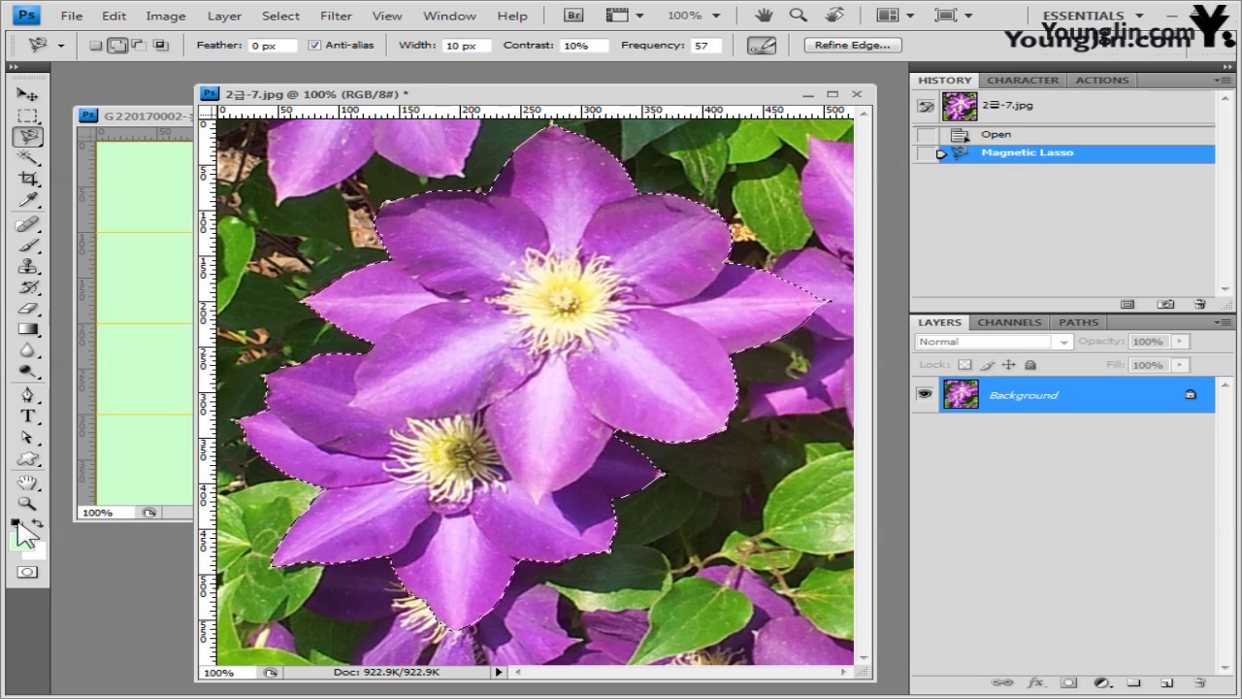
- Paste the clematis into the composite and close 2급-7.jpg without saving
{"action": "left_click", "coordinate": [145, 117]}
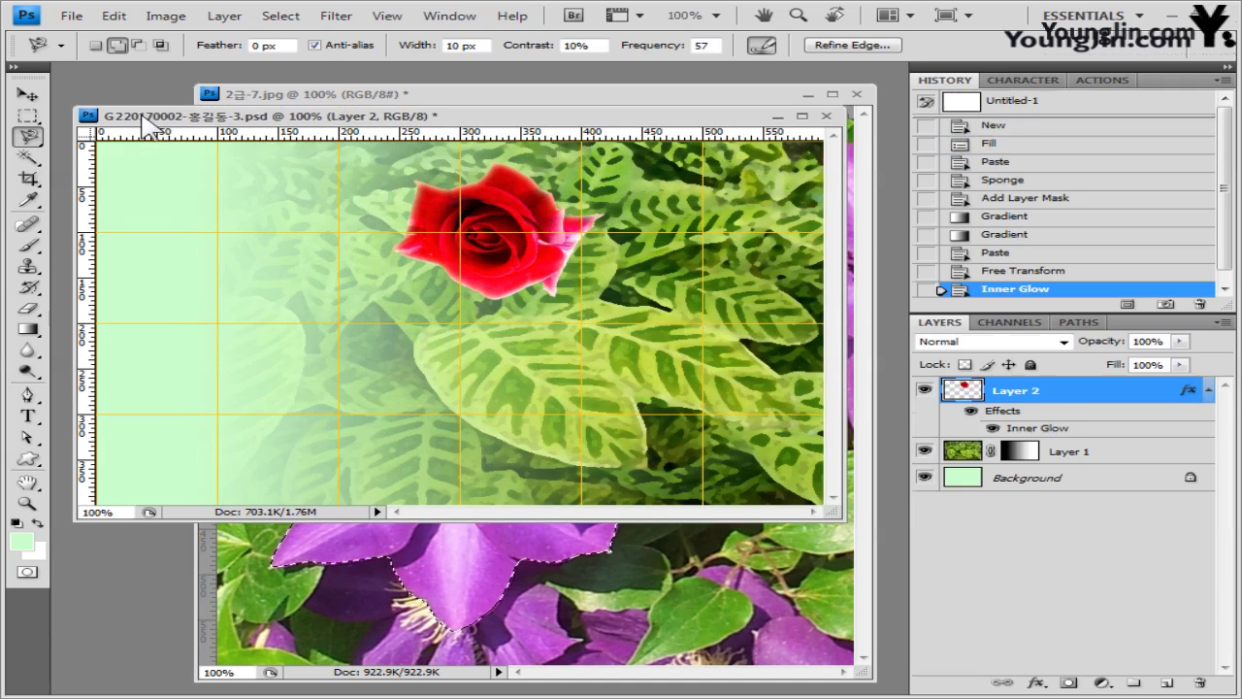
{"action": "key", "text": "ctrl+v"}
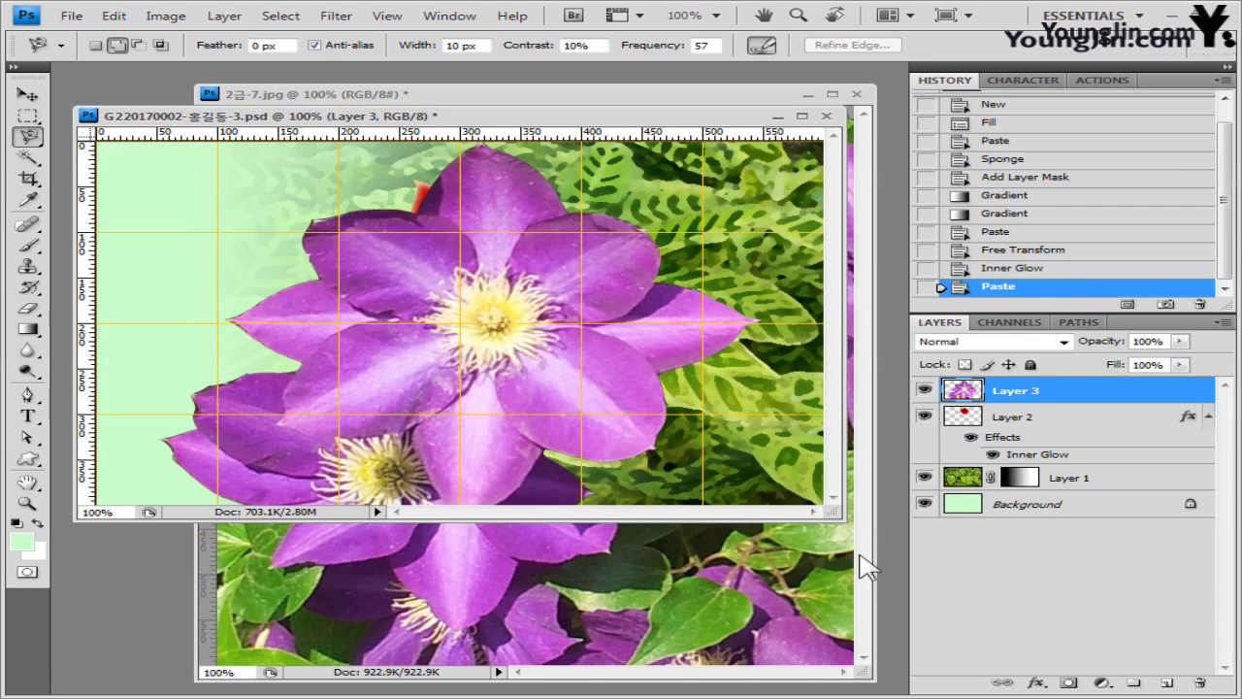
{"action": "left_click", "coordinate": [859, 570]}
{"action": "left_click", "coordinate": [857, 94]}
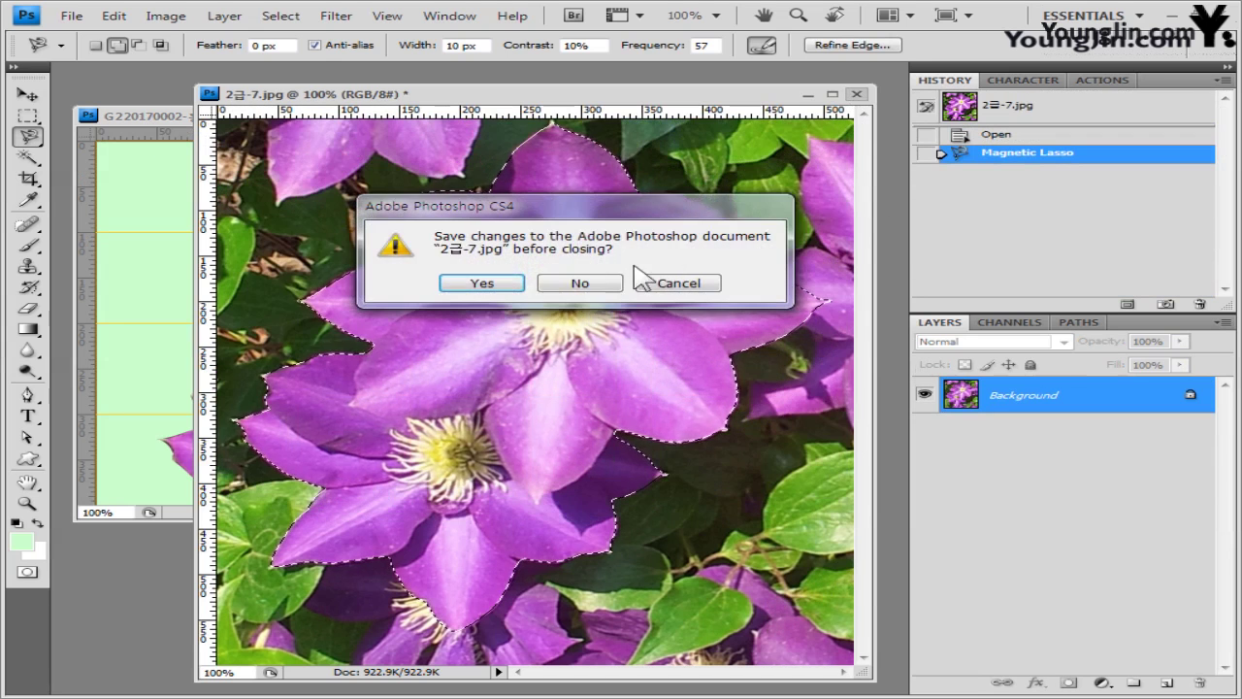
{"action": "key", "text": "Return"}
- Scale the clematis to about 93% and place it at the right beside the rose
{"action": "left_click", "coordinate": [28, 94]}
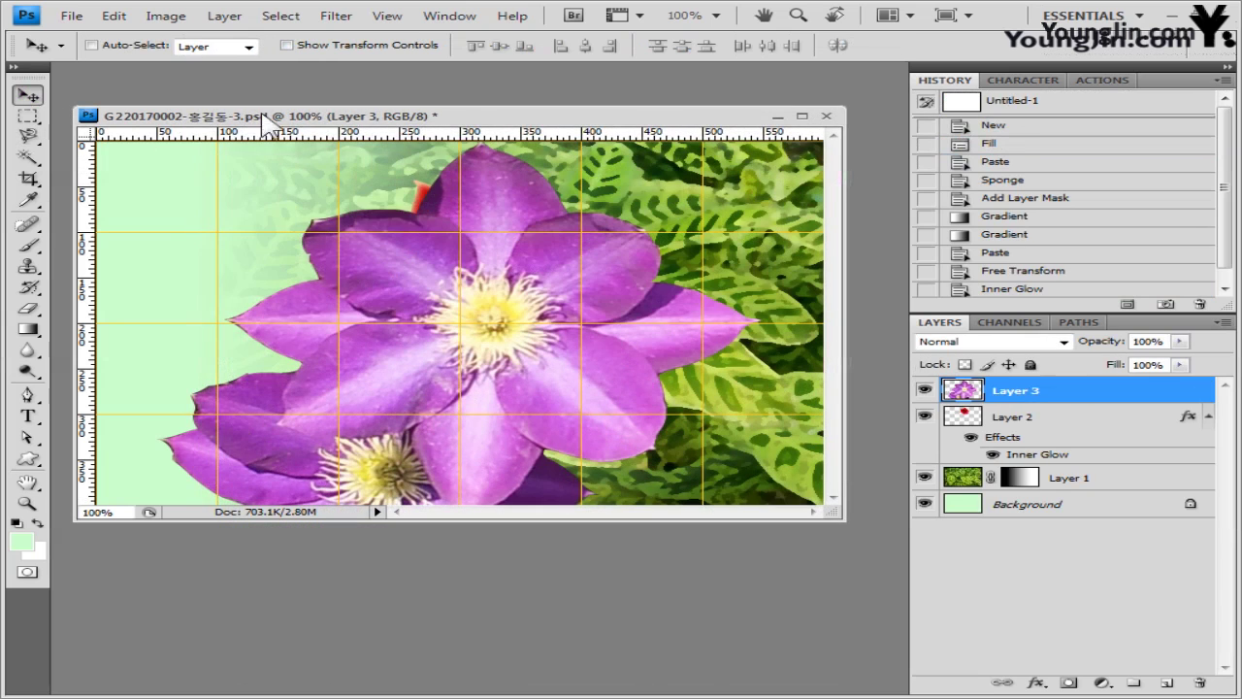
{"action": "key", "text": "ctrl+t"}
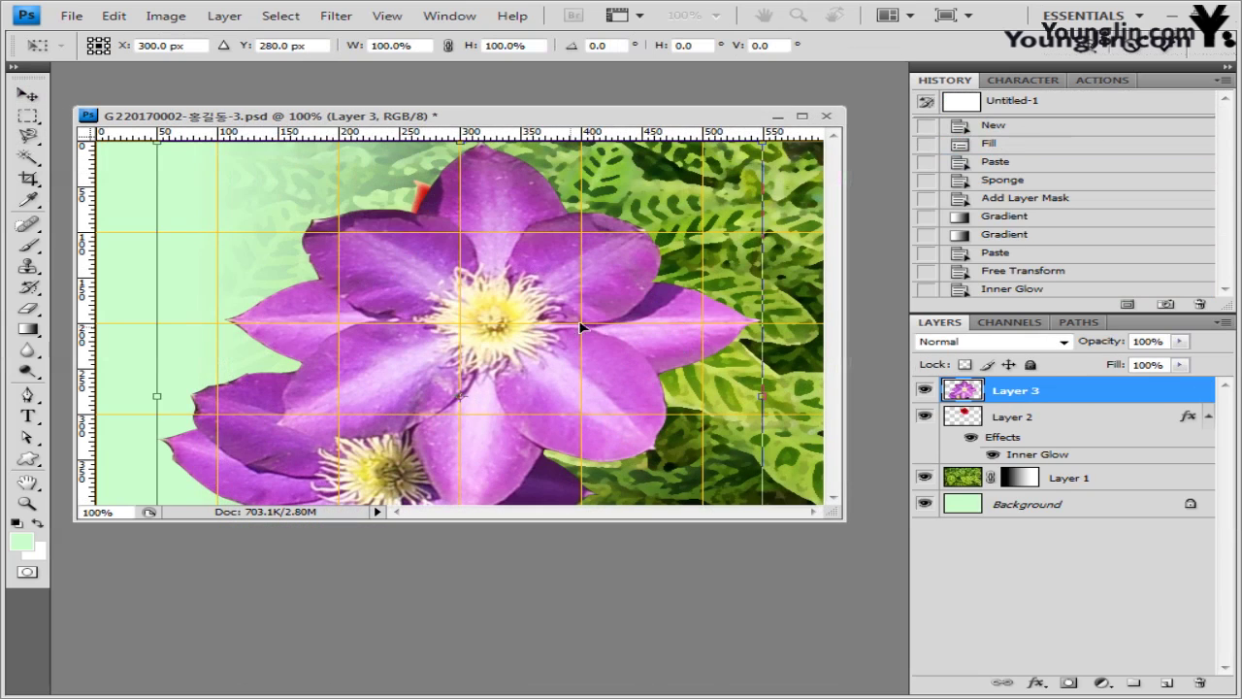
{"action": "left_click_drag", "start_coordinate": [580, 328], "coordinate": [653, 320]}
{"action": "left_click_drag", "start_coordinate": [250, 154], "coordinate": [449, 355]}
{"action": "left_click_drag", "start_coordinate": [717, 426], "coordinate": [674, 236]}
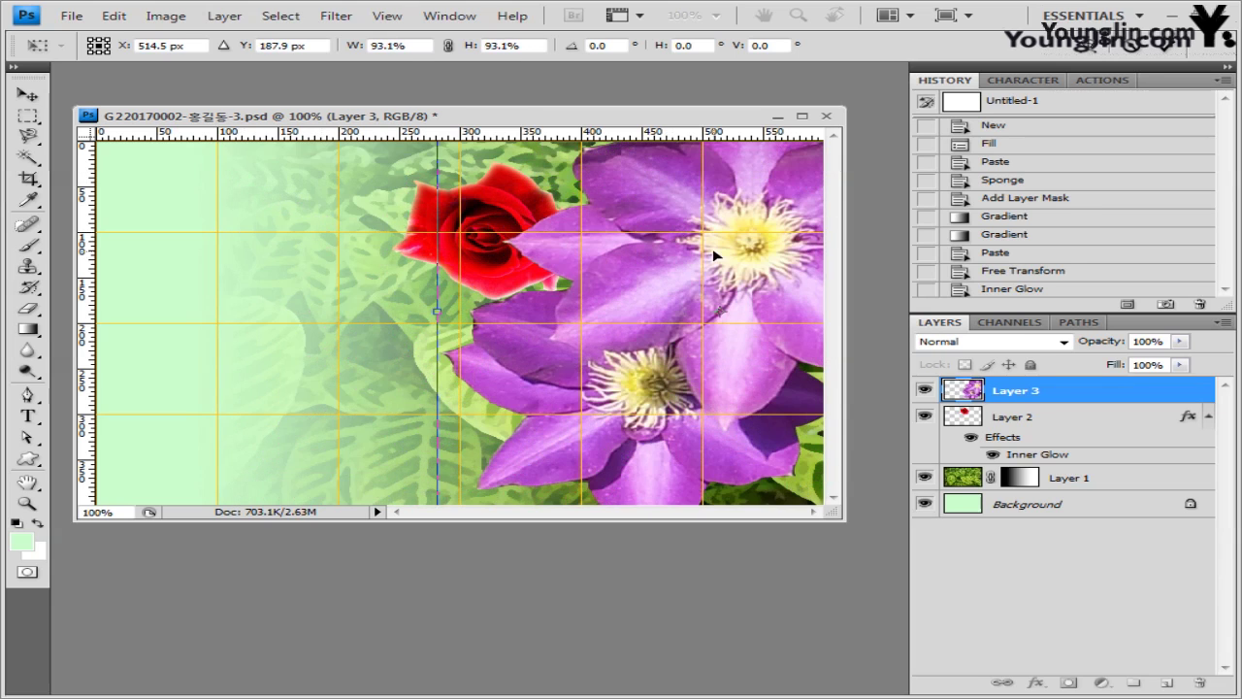
{"action": "key", "text": "Return"}
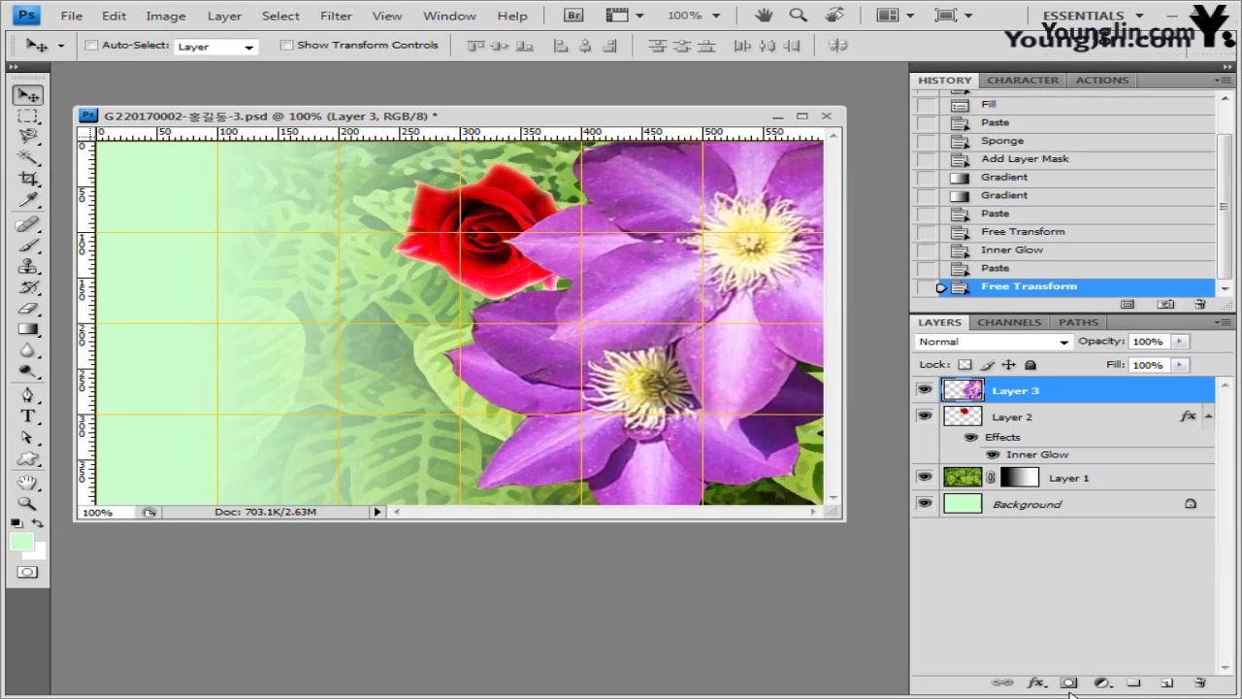
- Apply an Inner Shadow effect to the clematis layer
{"action": "left_click", "coordinate": [1038, 684]}
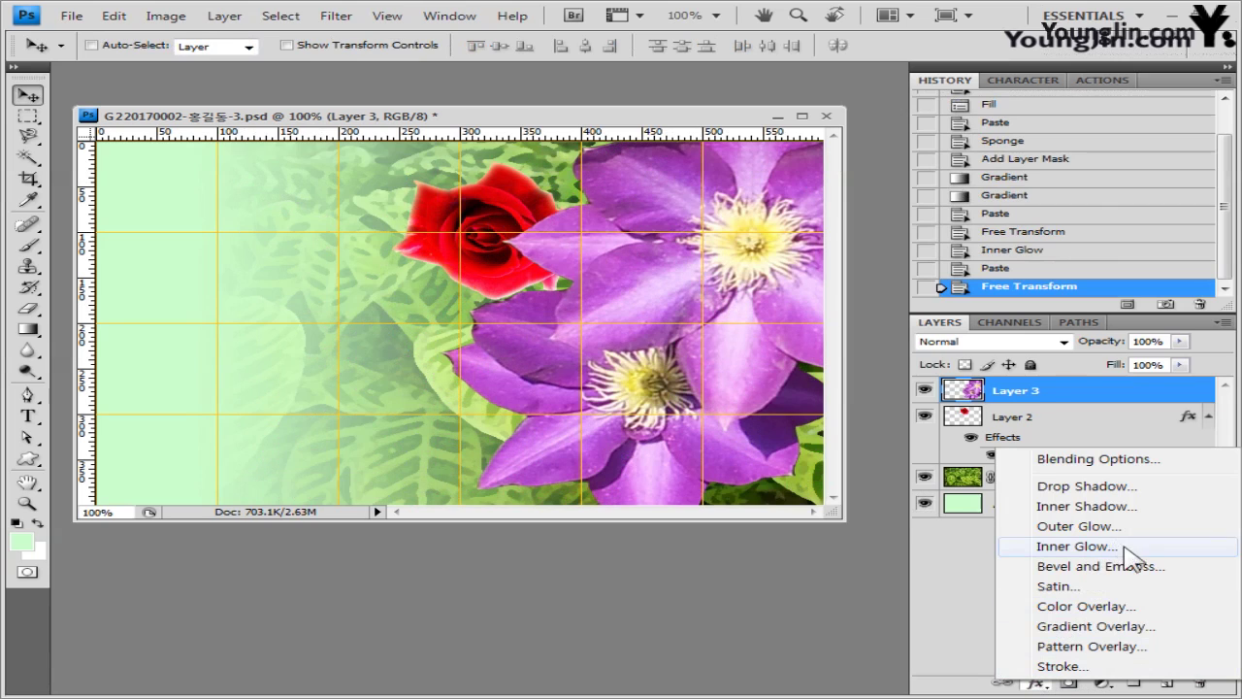
{"action": "left_click", "coordinate": [1125, 505]}
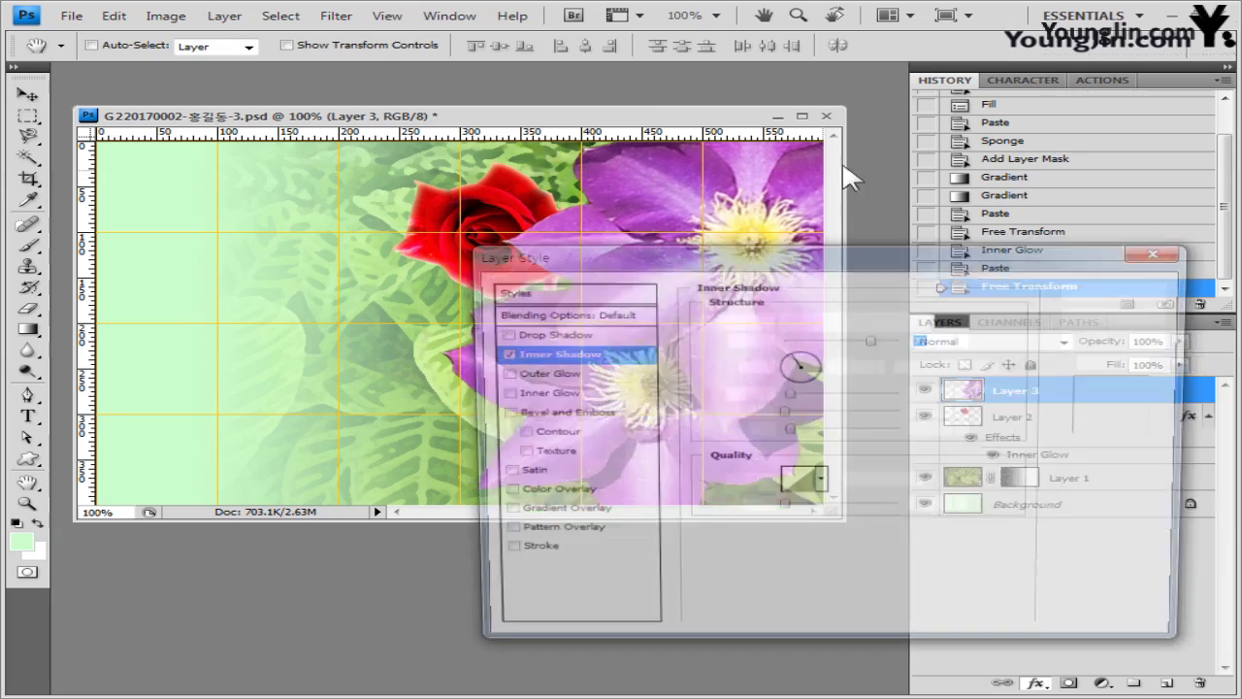
{"action": "left_click", "coordinate": [1124, 287]}
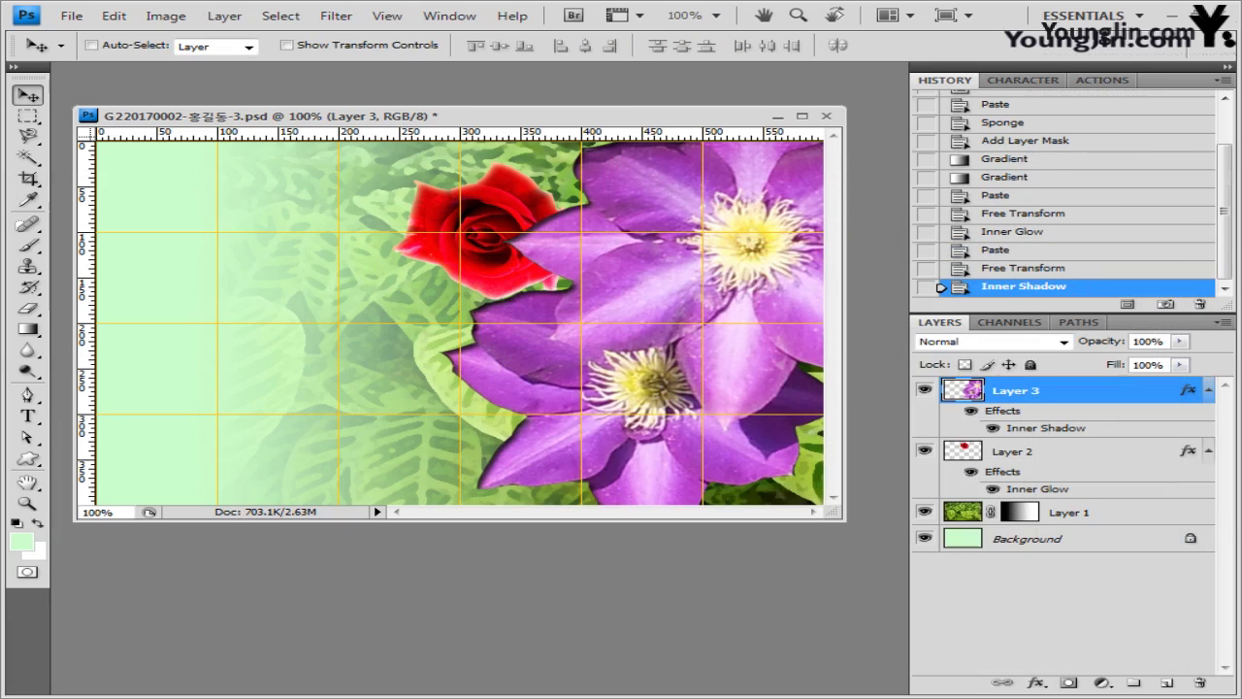
{"action": "key", "text": "alt+Tab"}
- Open 2급-8.jpg in a floating window and set the Magic Wand to add mode, Tolerance 60
{"action": "left_click_drag", "start_coordinate": [468, 417], "coordinate": [513, 83]}
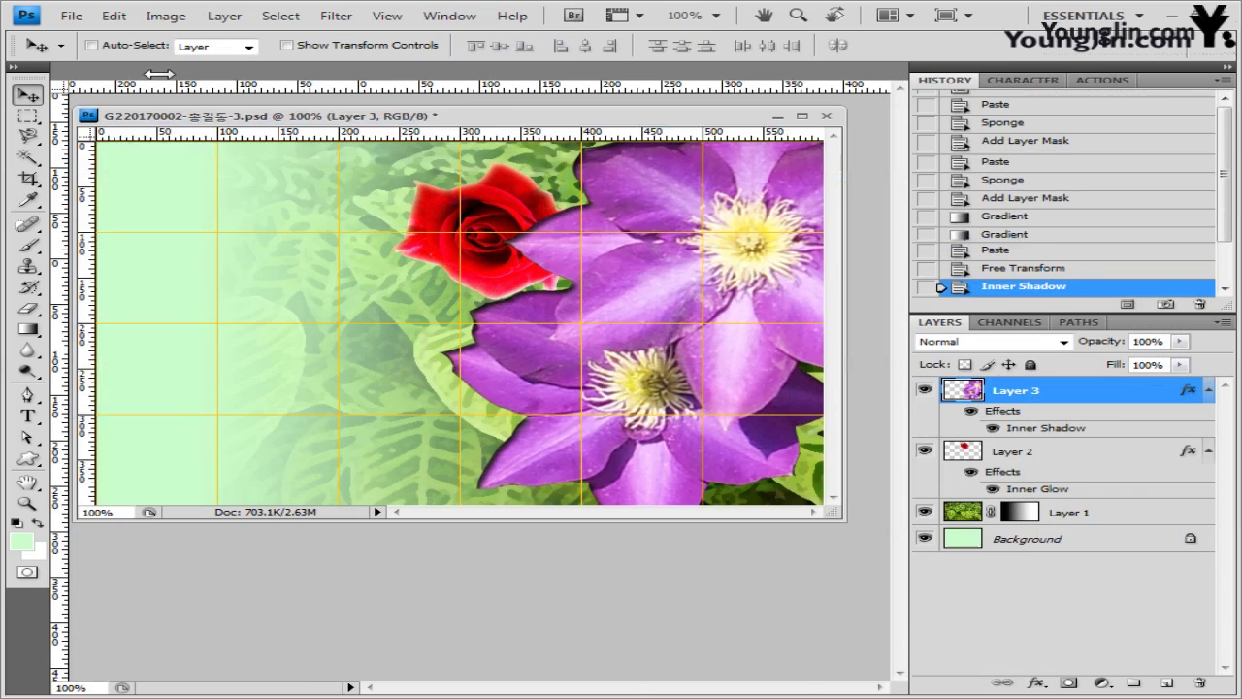
{"action": "left_click_drag", "start_coordinate": [144, 69], "coordinate": [536, 276]}
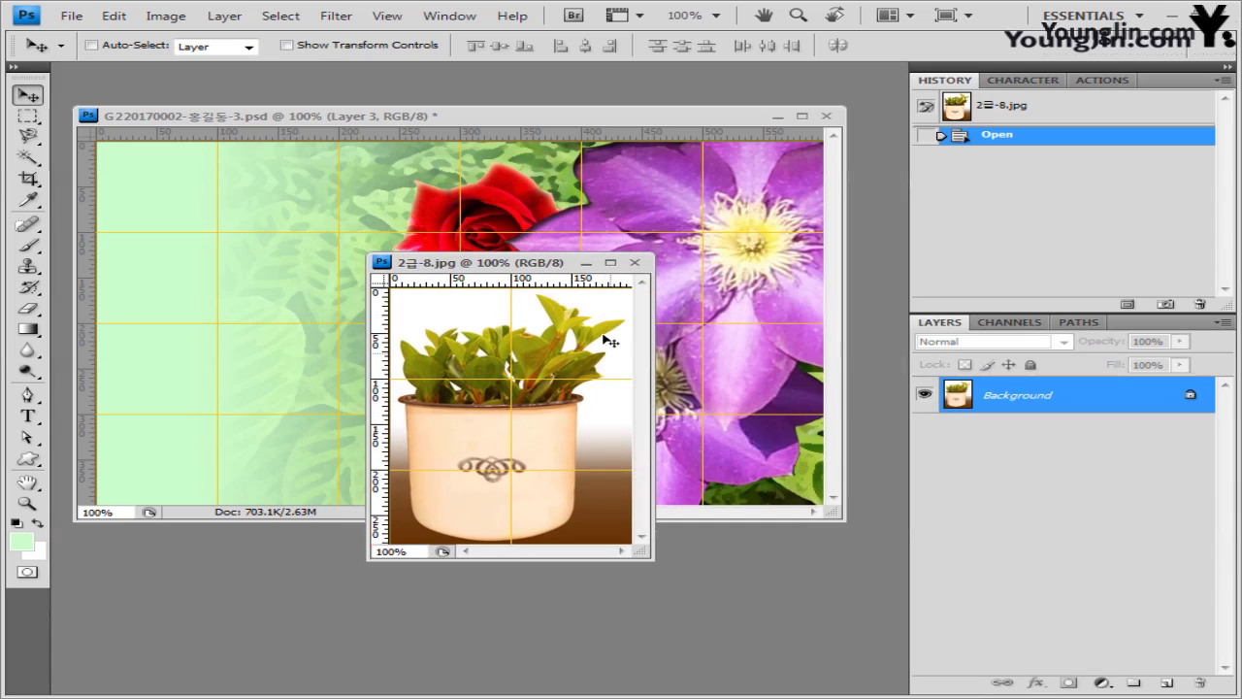
{"action": "left_click_drag", "start_coordinate": [28, 157], "coordinate": [116, 184]}
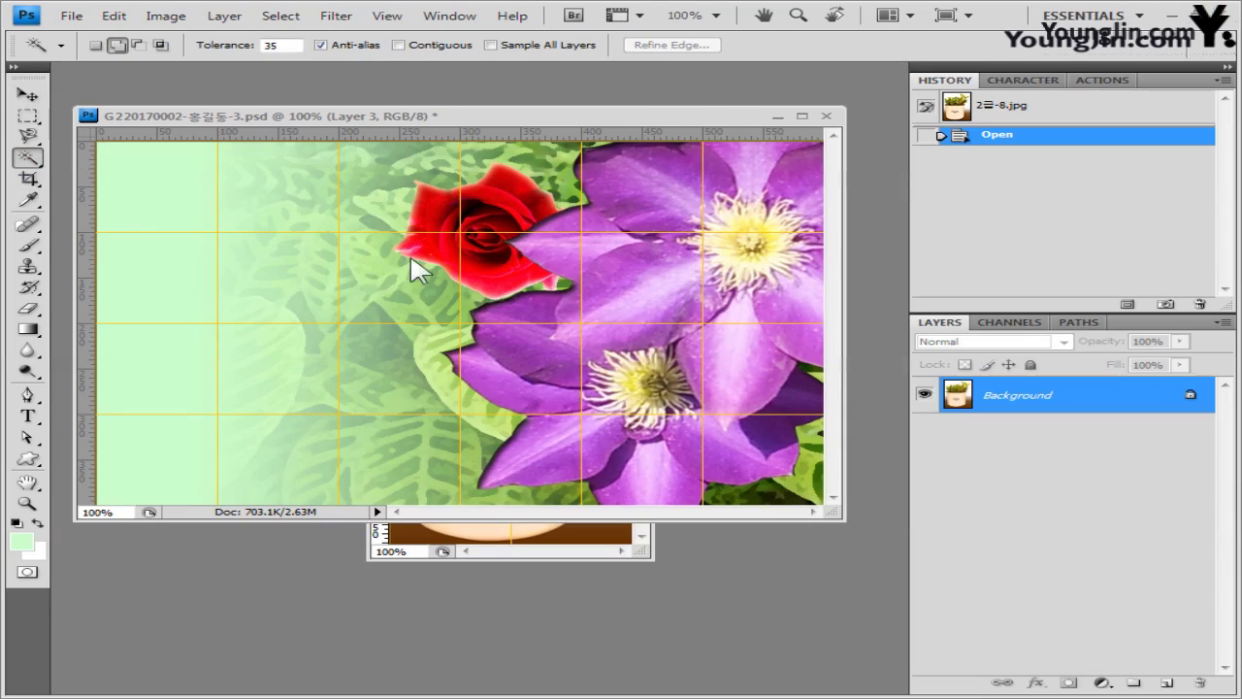
{"action": "left_click", "coordinate": [503, 553]}
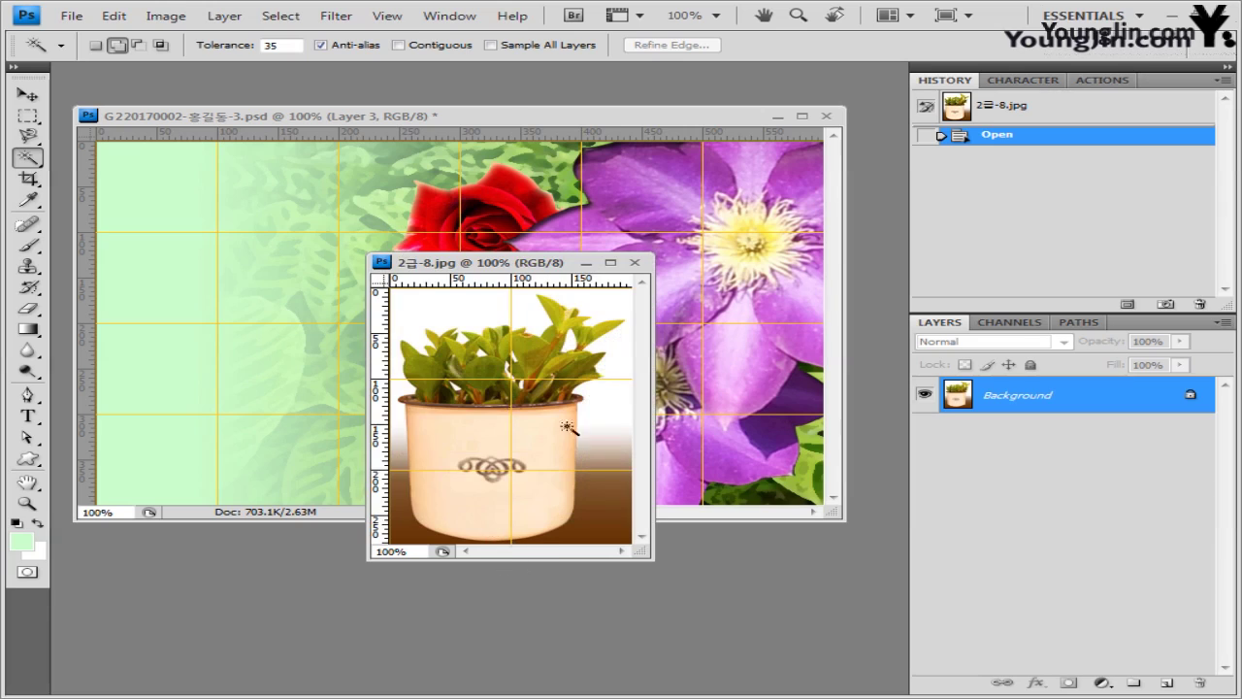
{"action": "left_click", "coordinate": [116, 45]}
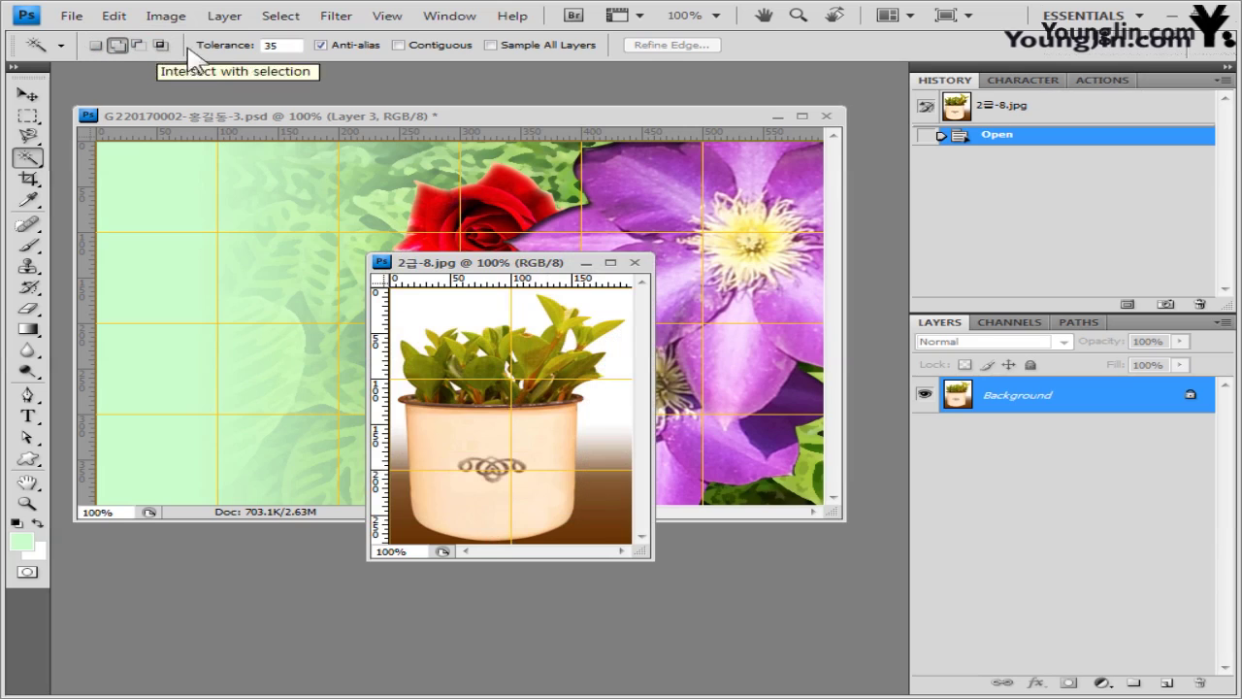
{"action": "left_click", "coordinate": [217, 43]}
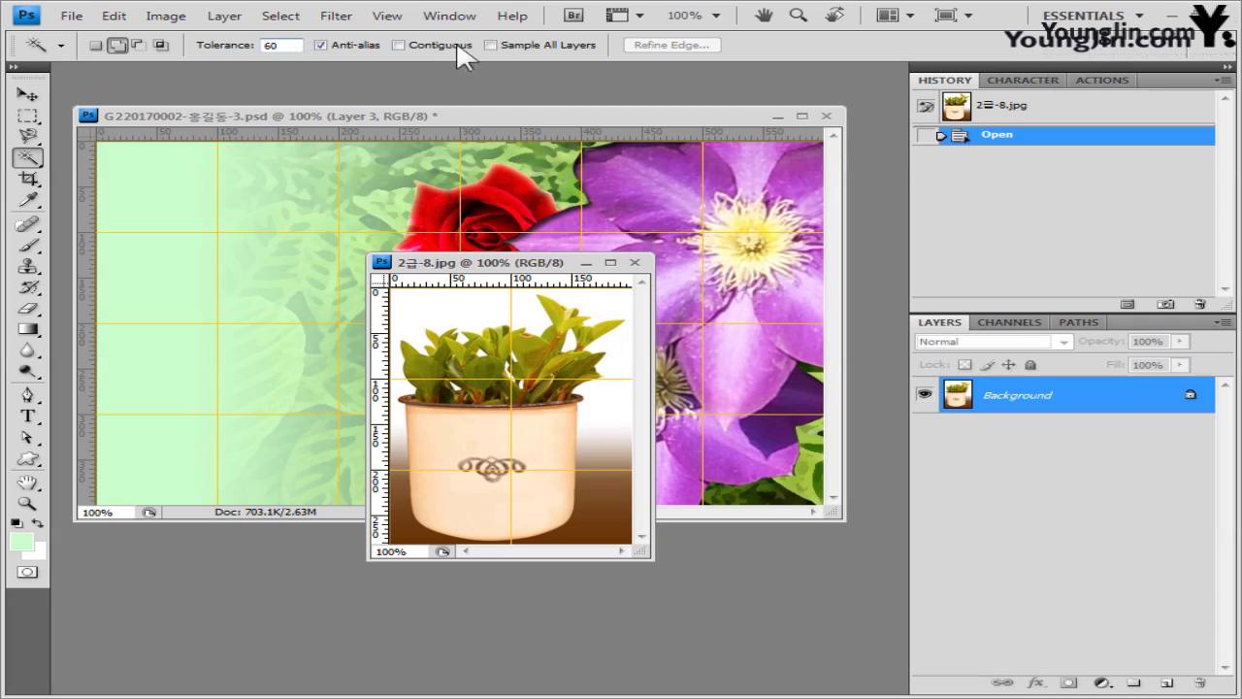
{"action": "left_click", "coordinate": [398, 44]}
- Select the white and brown background around the pot with the Magic Wand
{"action": "left_click", "coordinate": [507, 302]}
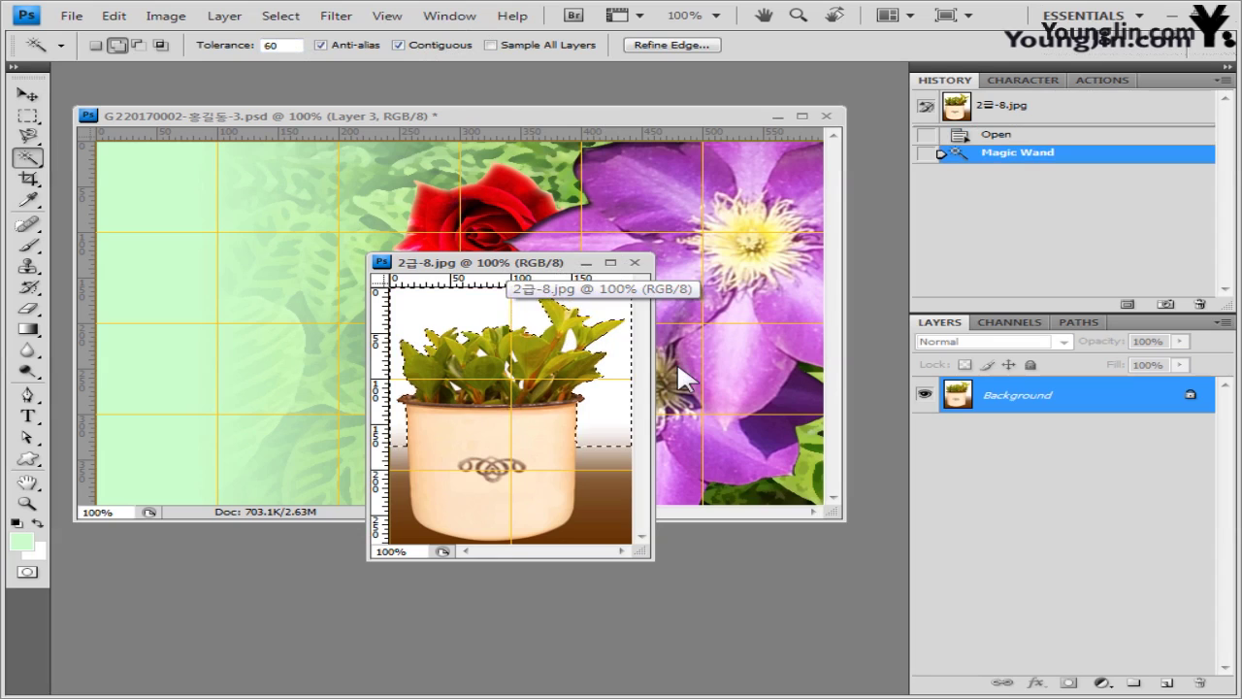
{"action": "left_click", "coordinate": [609, 463]}
{"action": "left_click", "coordinate": [400, 476]}
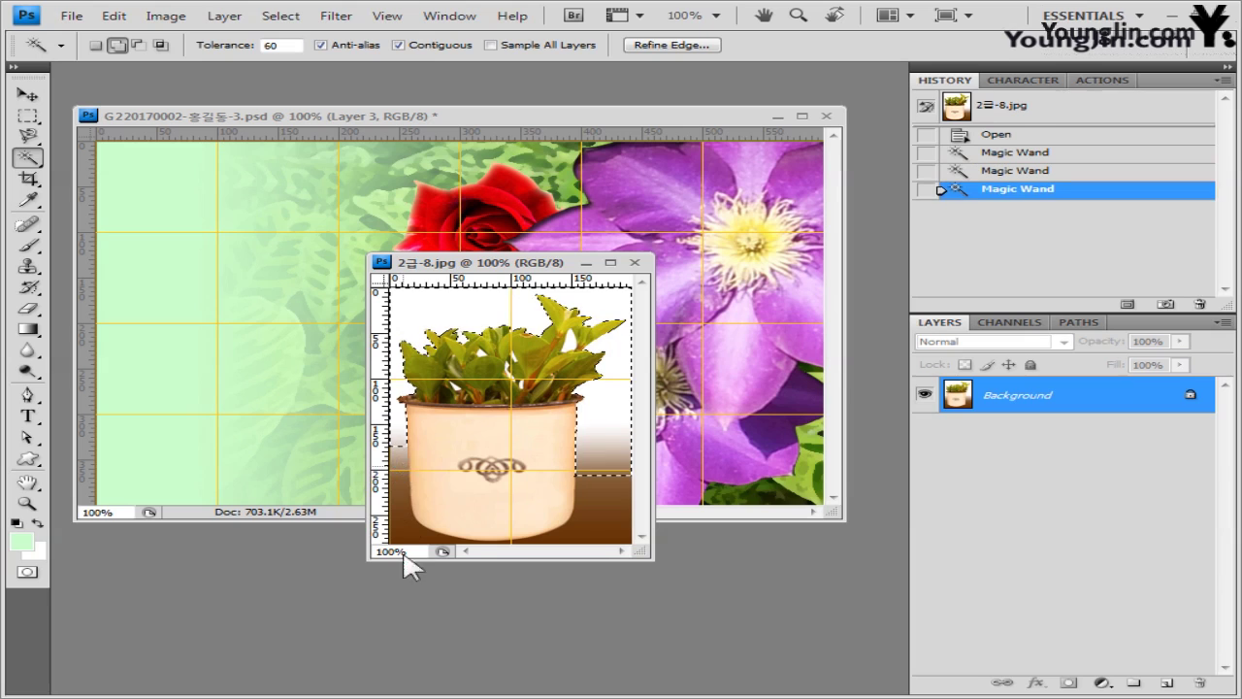
{"action": "left_click", "coordinate": [602, 493]}
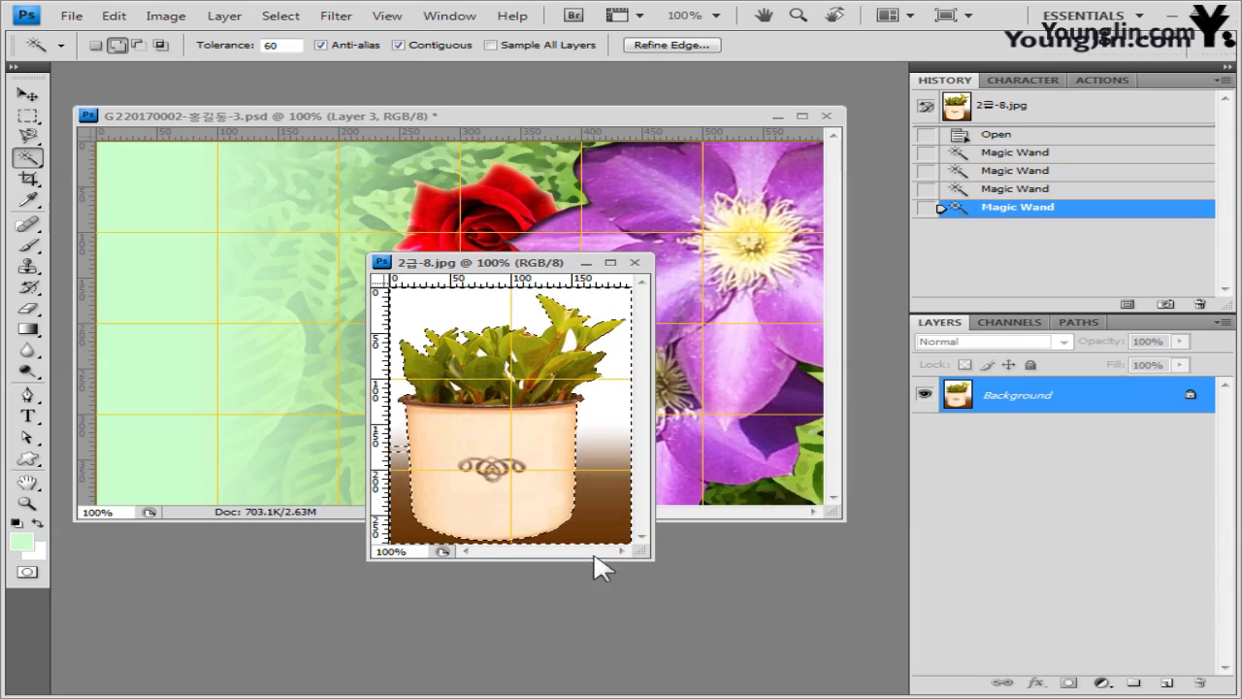
{"action": "left_click", "coordinate": [396, 448]}
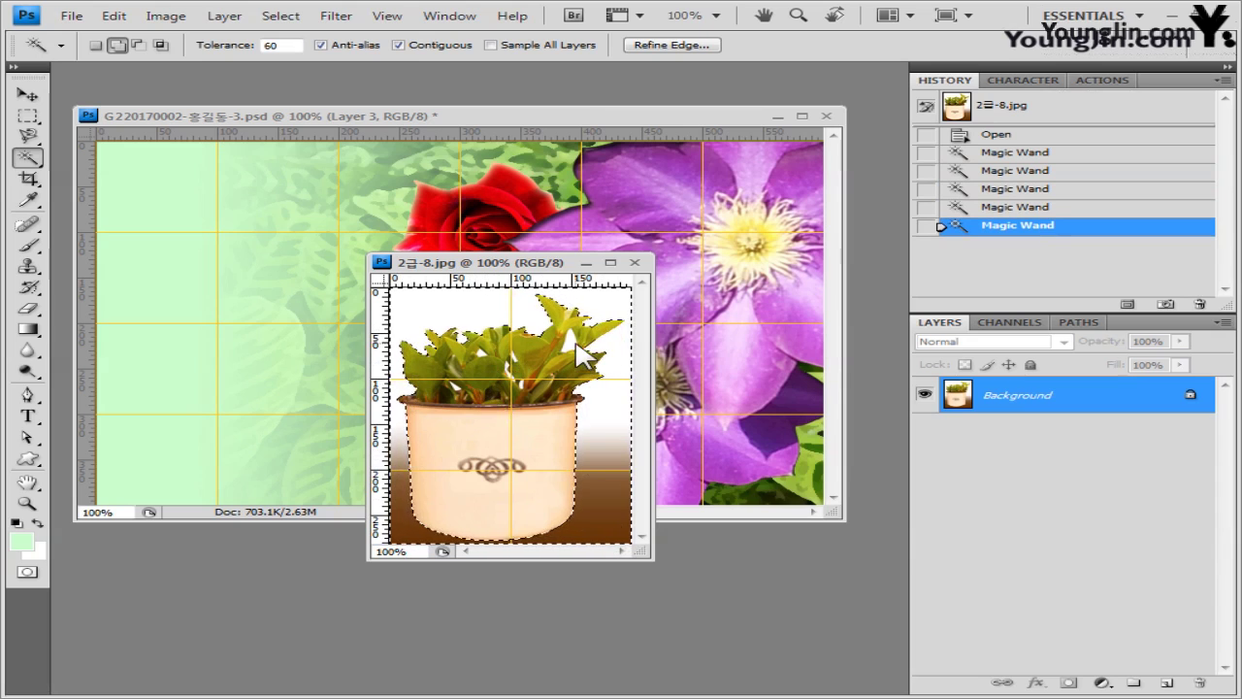
- Add the gaps between the leaves, then invert the selection to isolate the plant
{"action": "left_click", "coordinate": [485, 358]}
{"action": "left_click", "coordinate": [459, 395]}
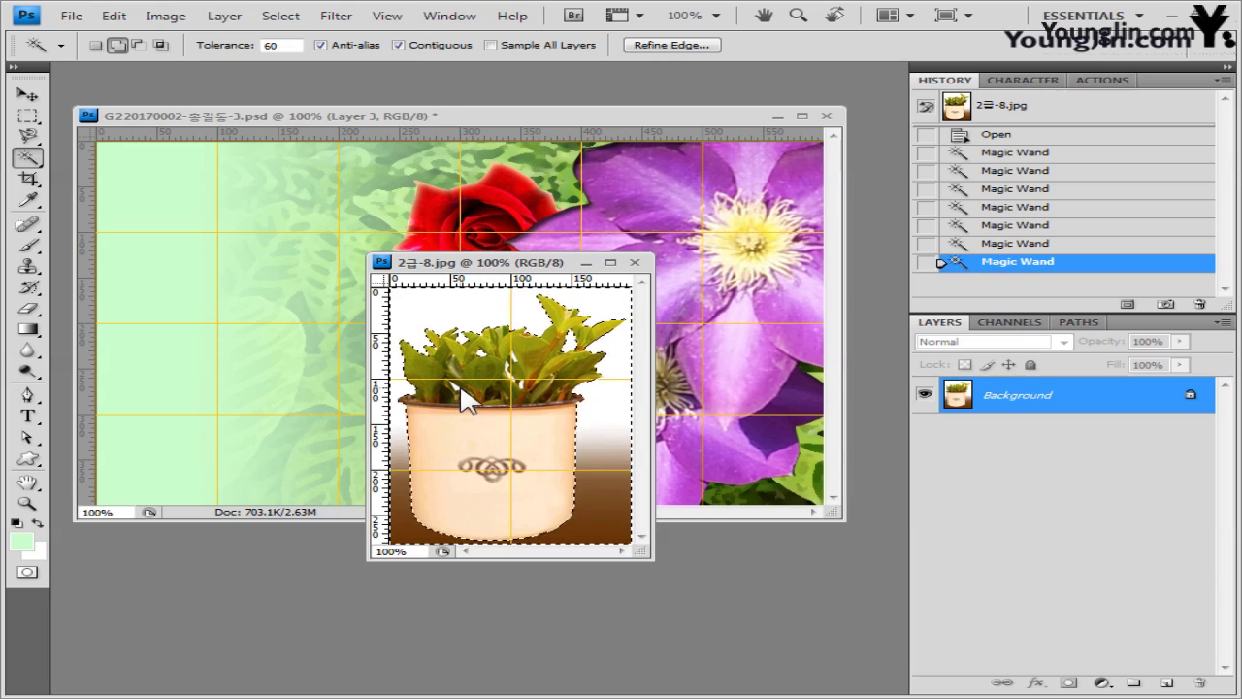
{"action": "left_click", "coordinate": [493, 415]}
{"action": "left_click", "coordinate": [532, 415]}
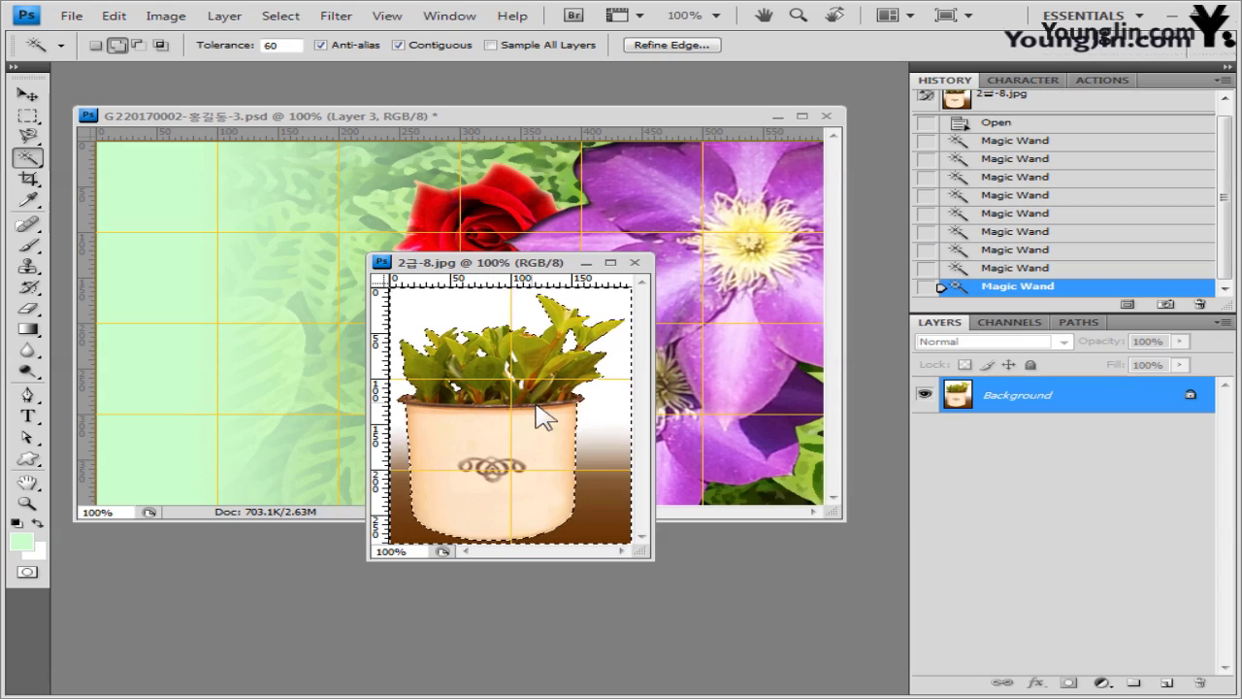
{"action": "left_click", "coordinate": [509, 365]}
{"action": "left_click", "coordinate": [280, 15]}
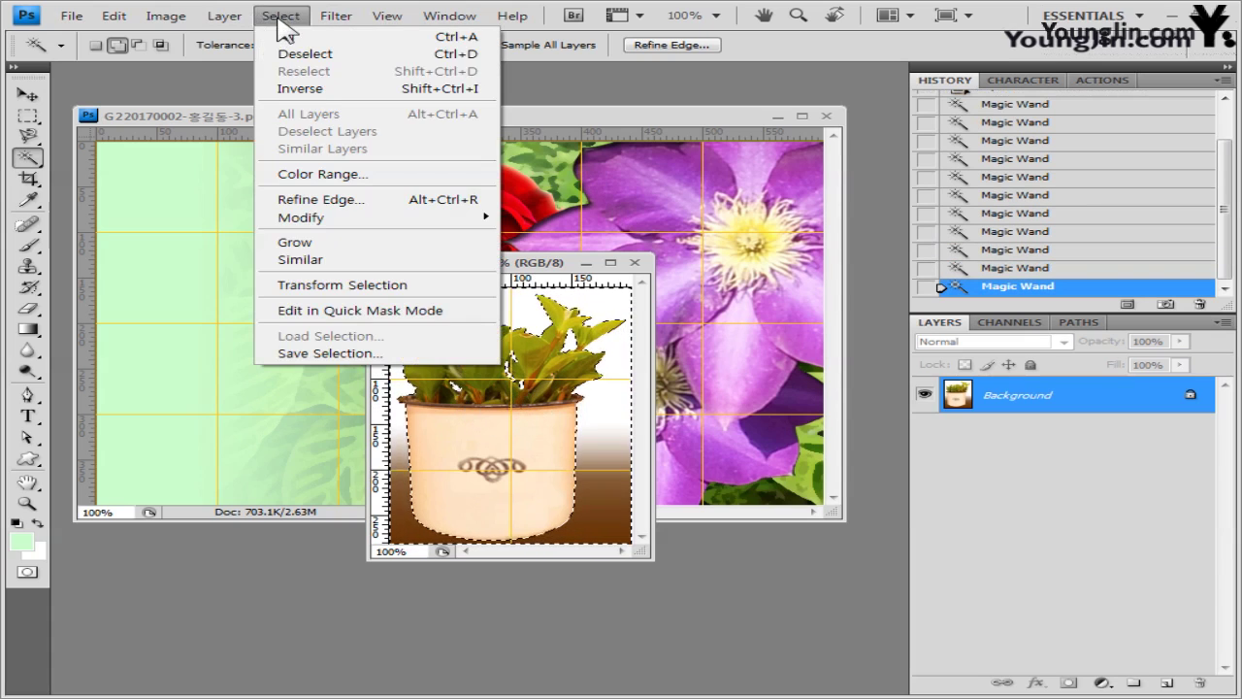
{"action": "left_click", "coordinate": [291, 85]}
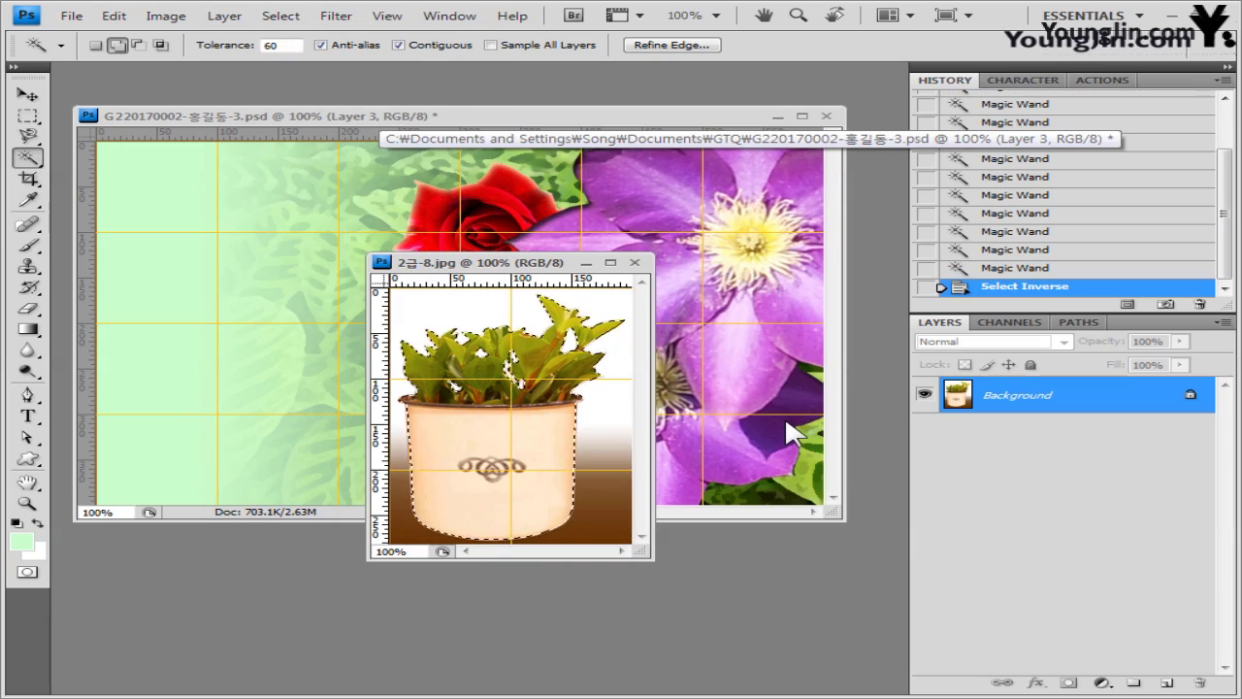
{"action": "left_click", "coordinate": [465, 120]}
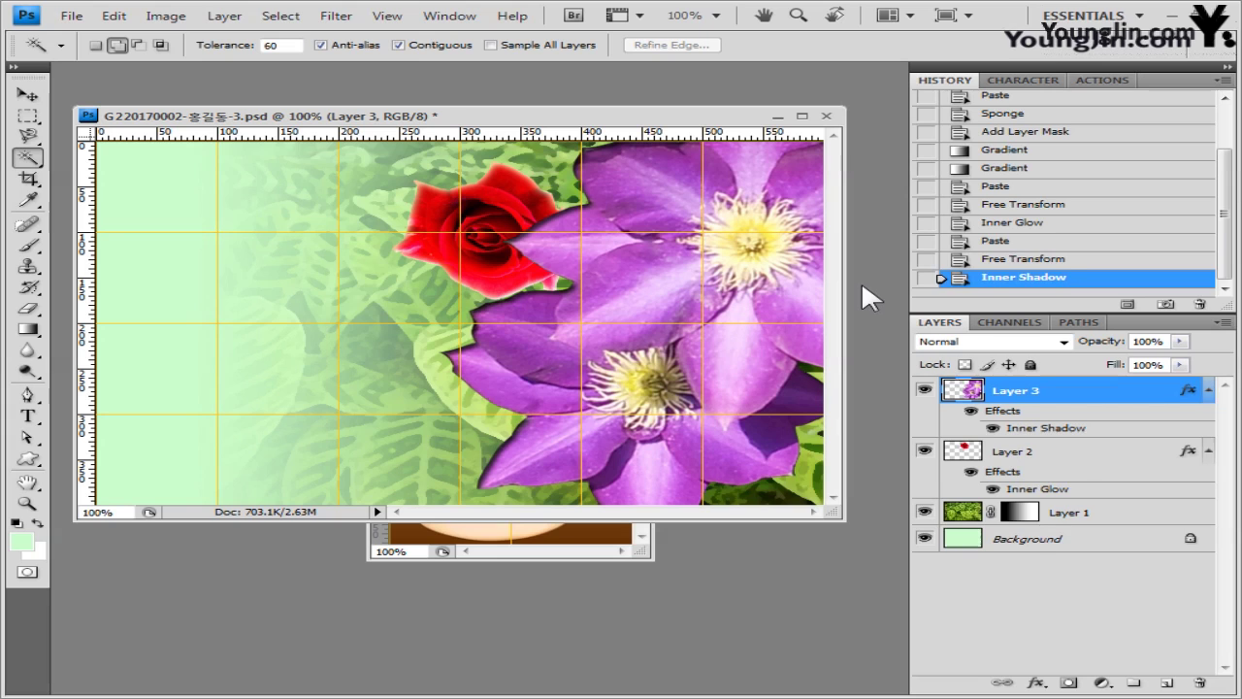
- Paste the potted plant into the composite as a new layer and close 2급-8.jpg
{"action": "key", "text": "ctrl+v"}
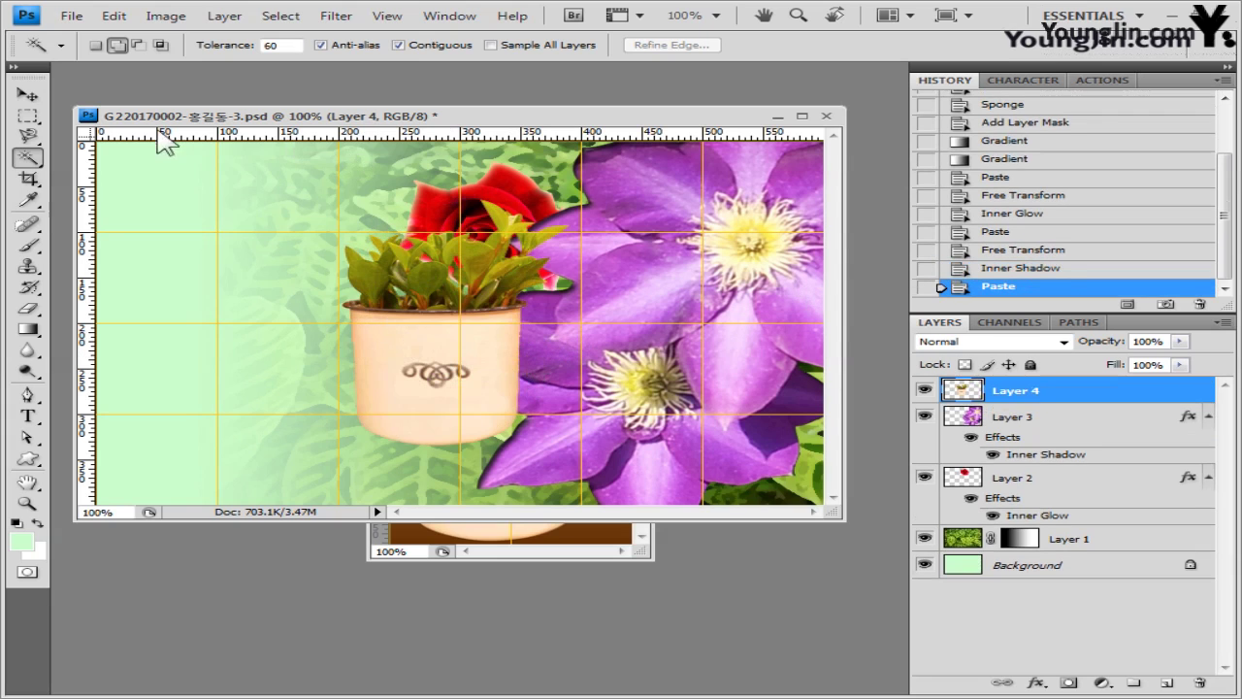
{"action": "left_click", "coordinate": [580, 555]}
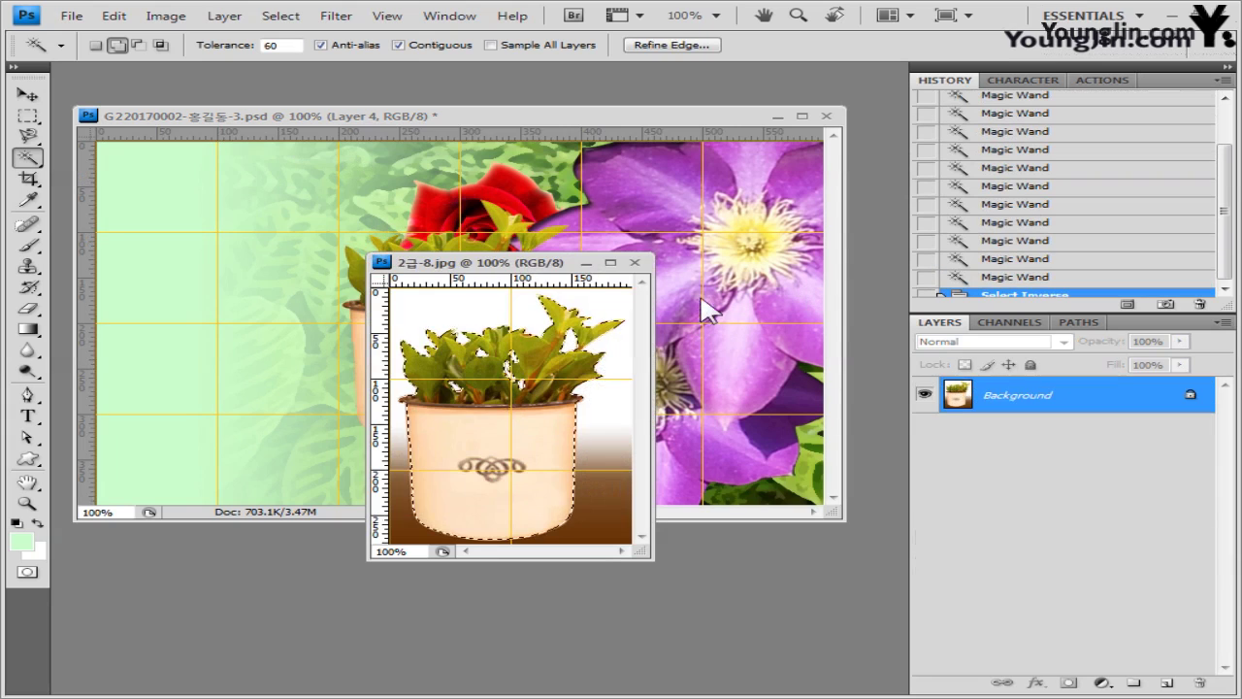
{"action": "left_click", "coordinate": [642, 259]}
- Move the plant to the canvas's lower left and start a Drop Shadow style on it
{"action": "left_click", "coordinate": [27, 94]}
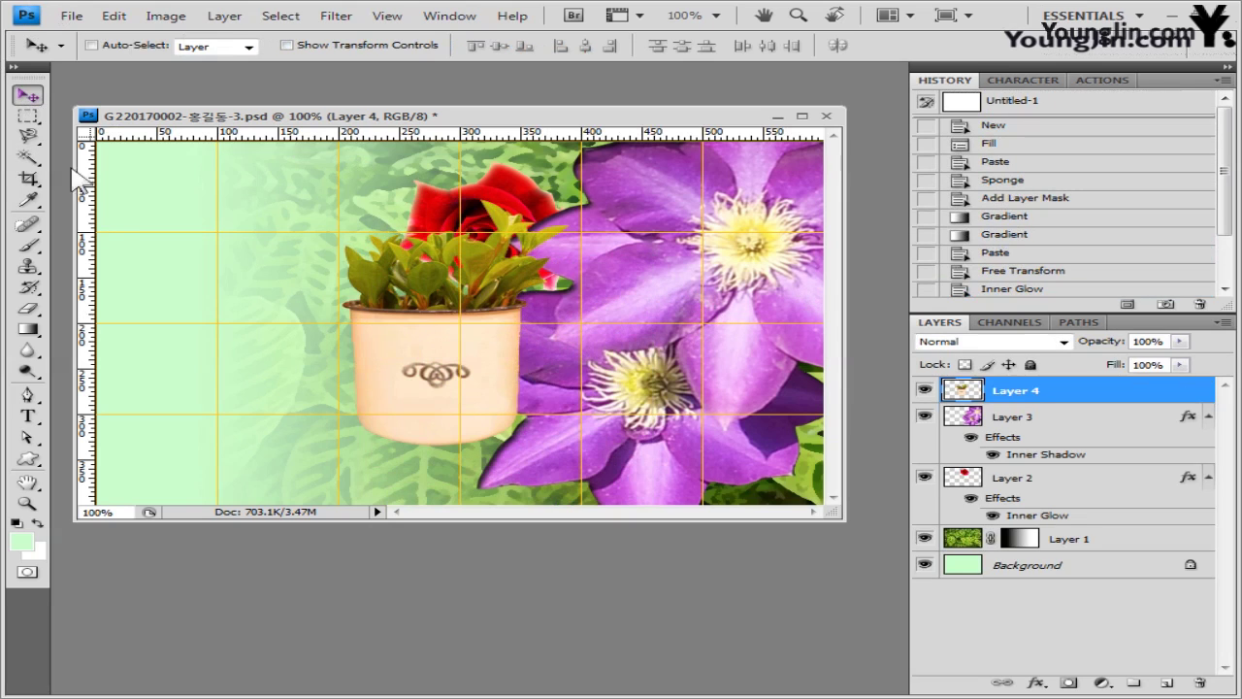
{"action": "left_click_drag", "start_coordinate": [461, 357], "coordinate": [247, 485]}
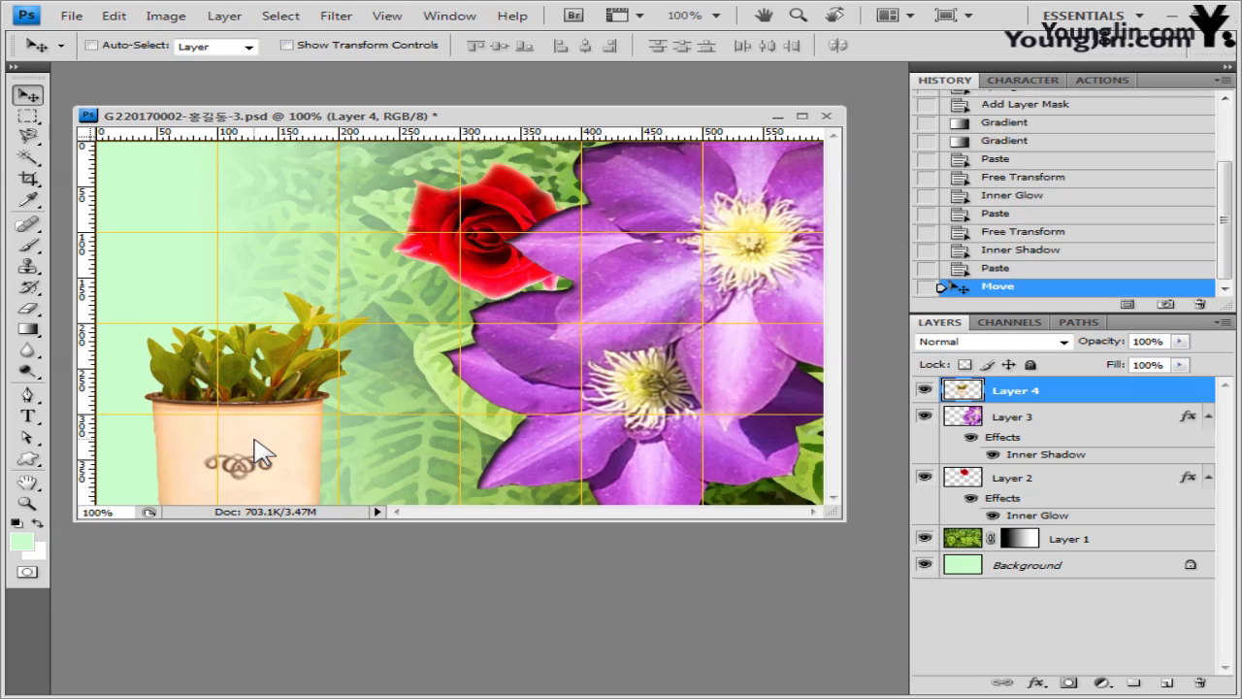
{"action": "key", "text": "ctrl+t"}
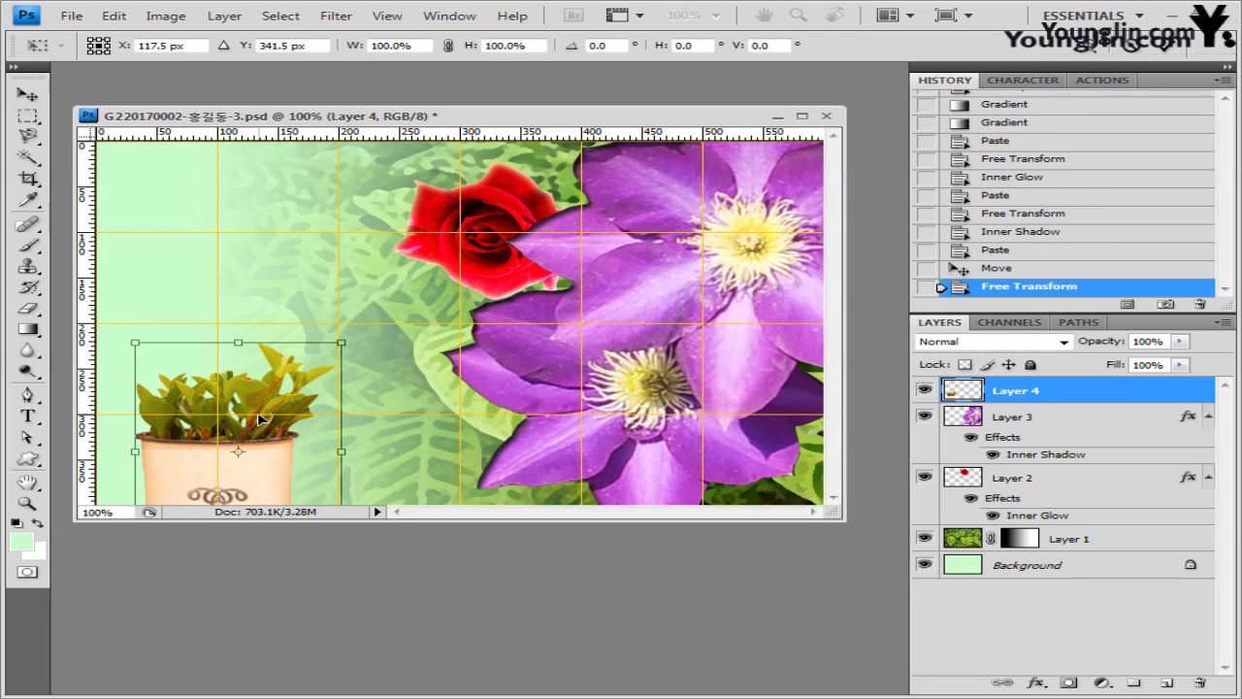
{"action": "key", "text": "Return"}
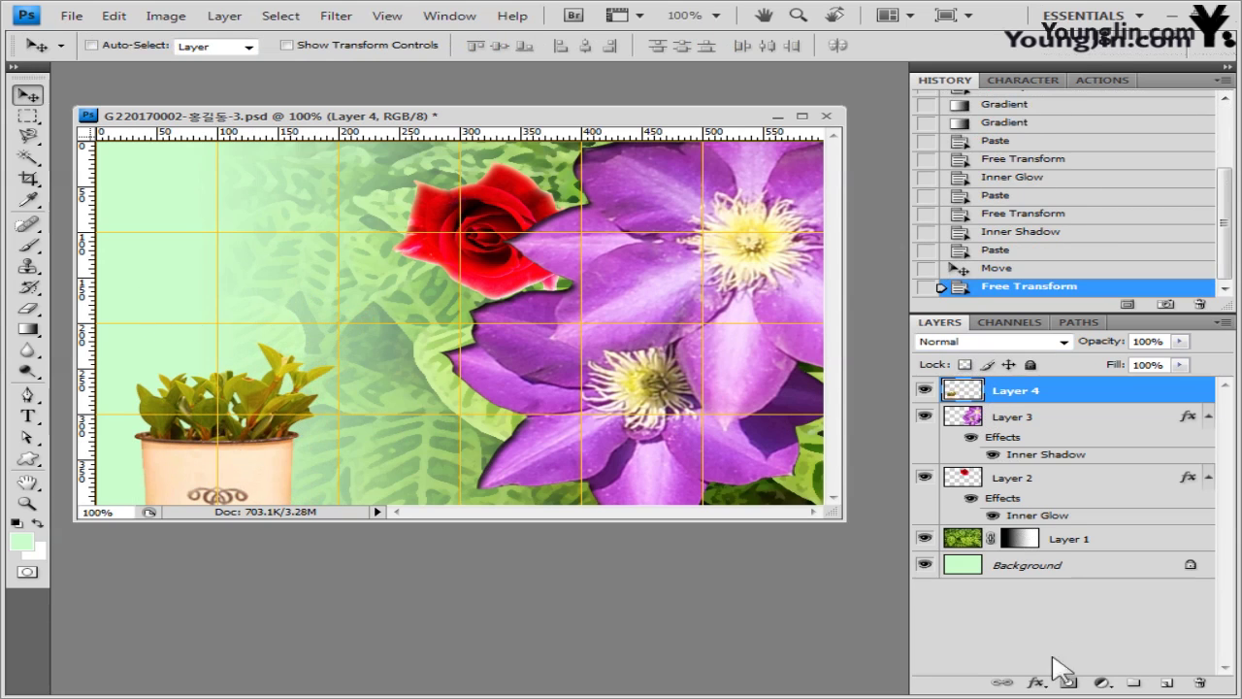
{"action": "left_click", "coordinate": [1036, 683]}
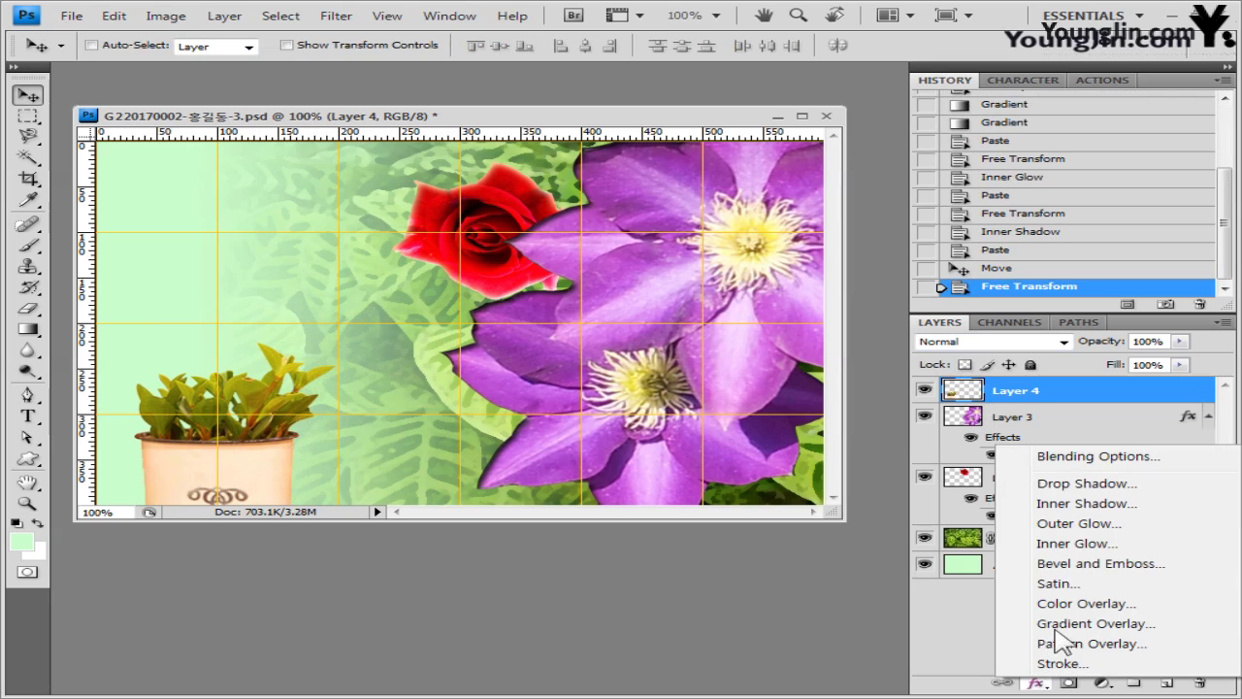
{"action": "left_click", "coordinate": [1061, 484]}
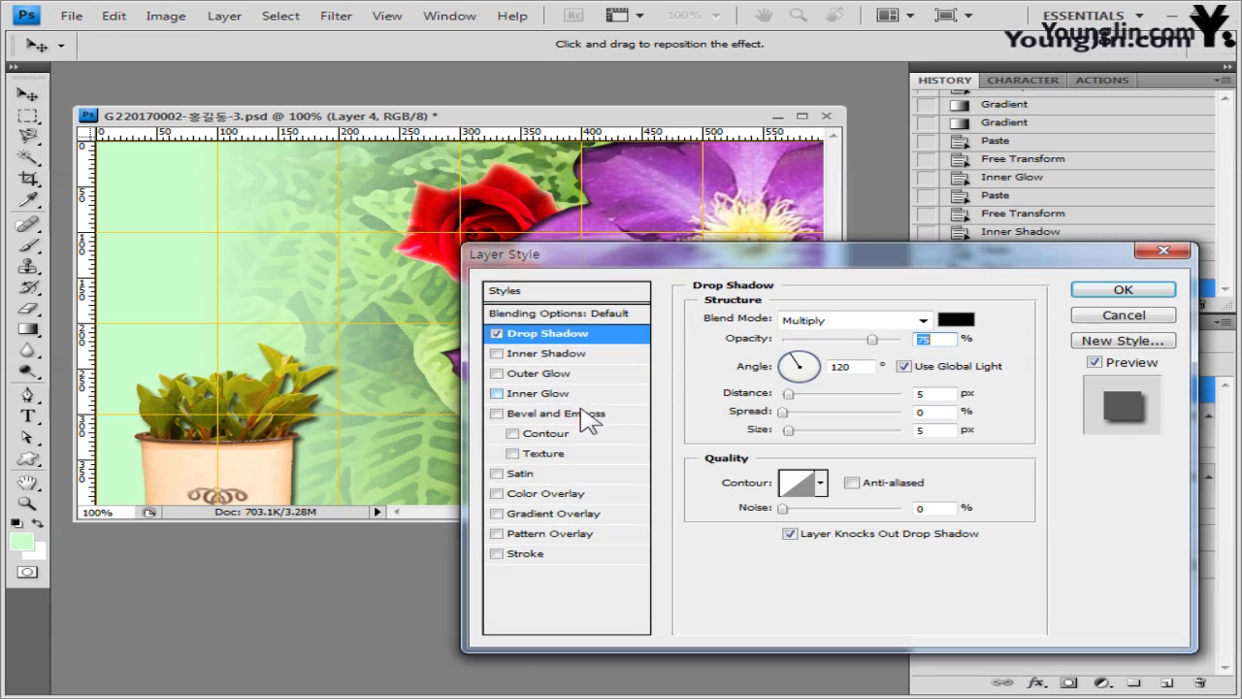
- Add Bevel and Emboss alongside the Drop Shadow on the potted plant layer
{"action": "left_click", "coordinate": [587, 415]}
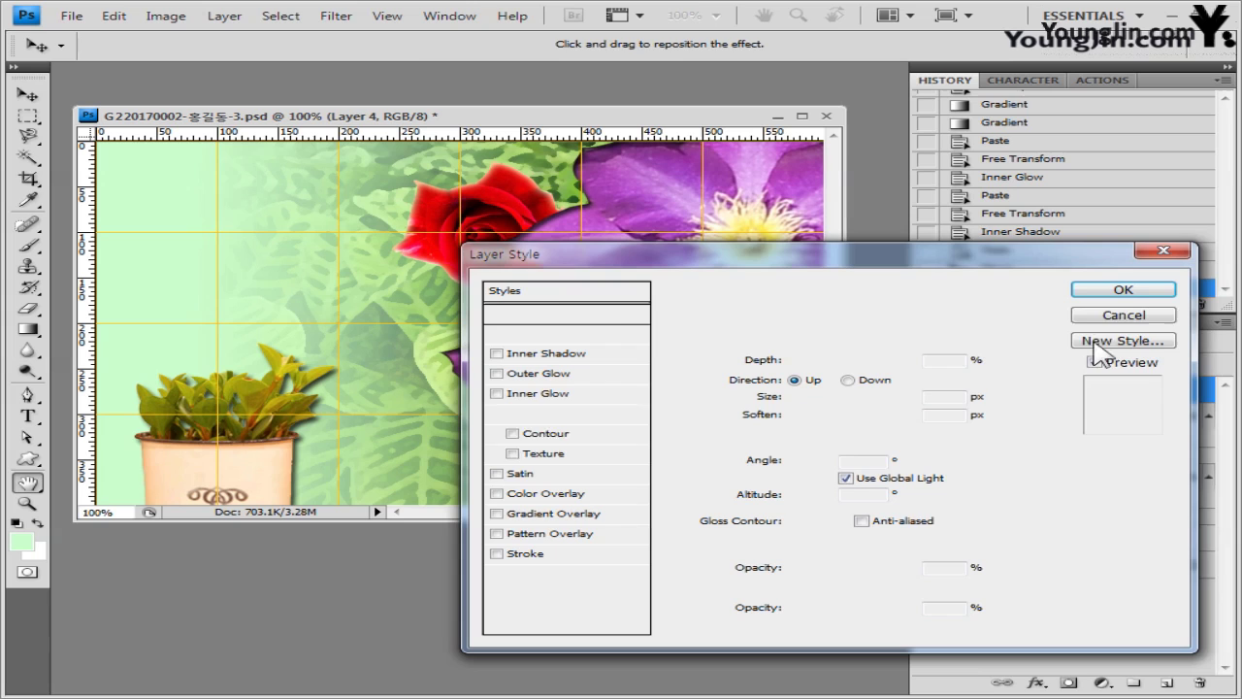
{"action": "left_click", "coordinate": [1122, 289]}
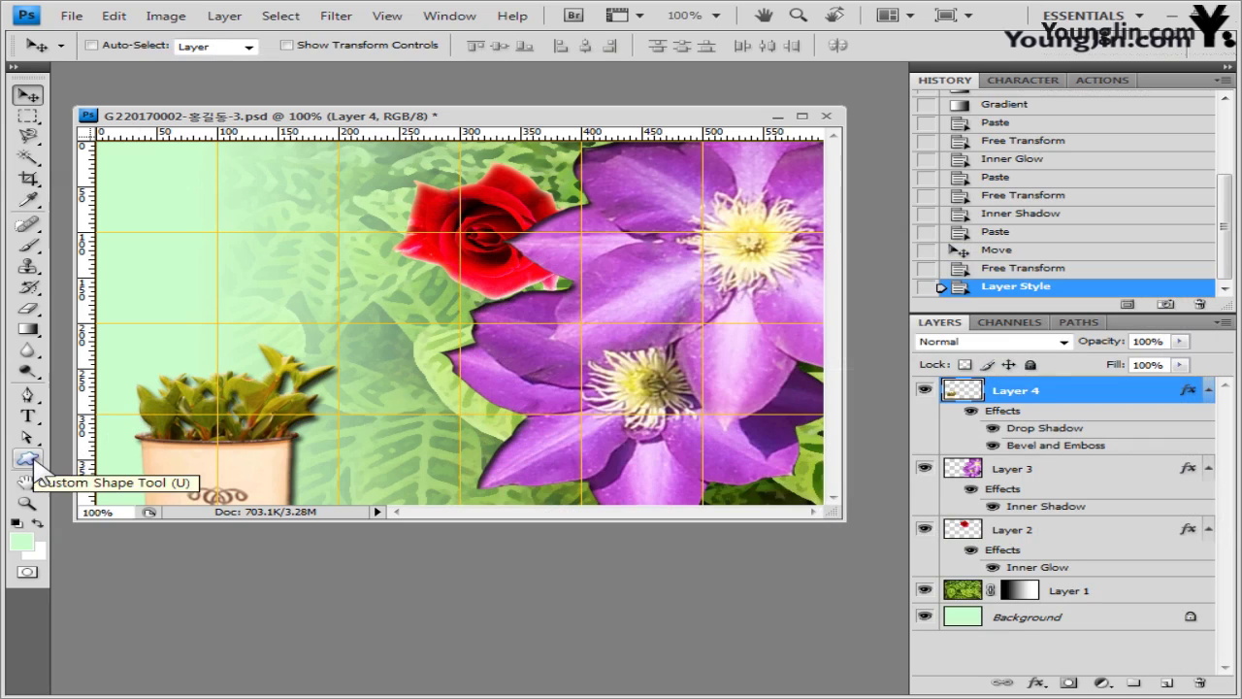
- Load the Talk Bubbles set into the Custom Shape tool and choose the Talk 10 shape
{"action": "left_click_drag", "start_coordinate": [28, 458], "coordinate": [123, 553]}
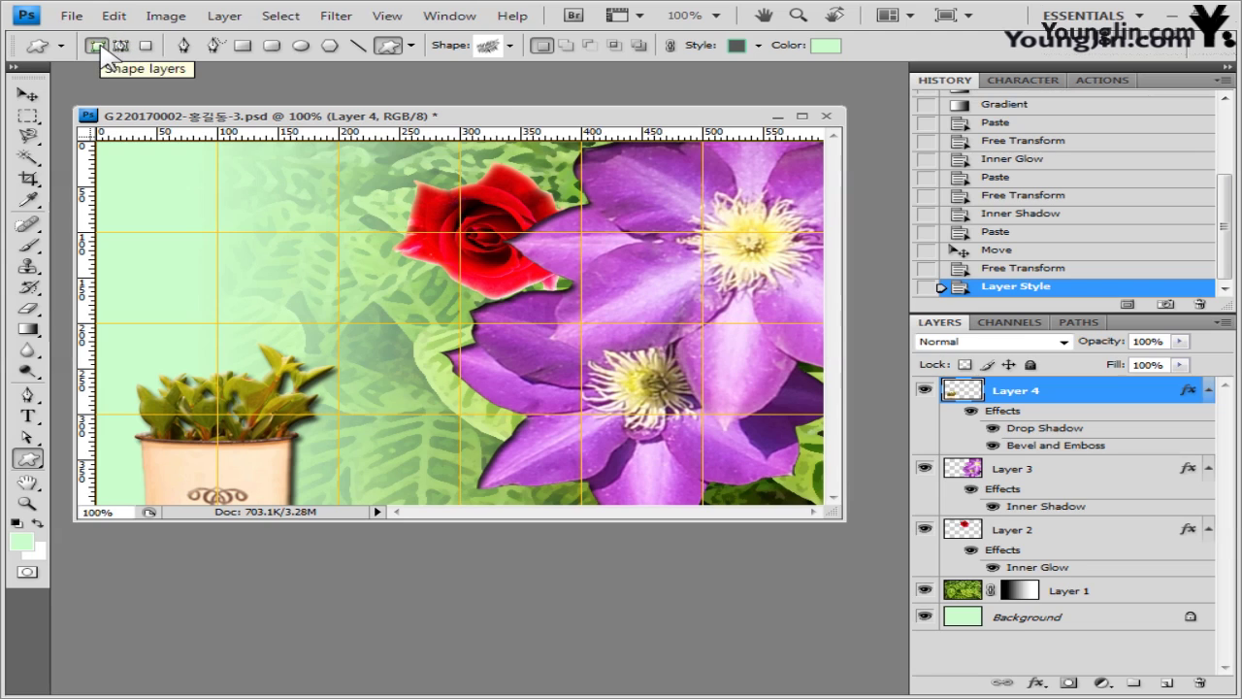
{"action": "left_click", "coordinate": [511, 45]}
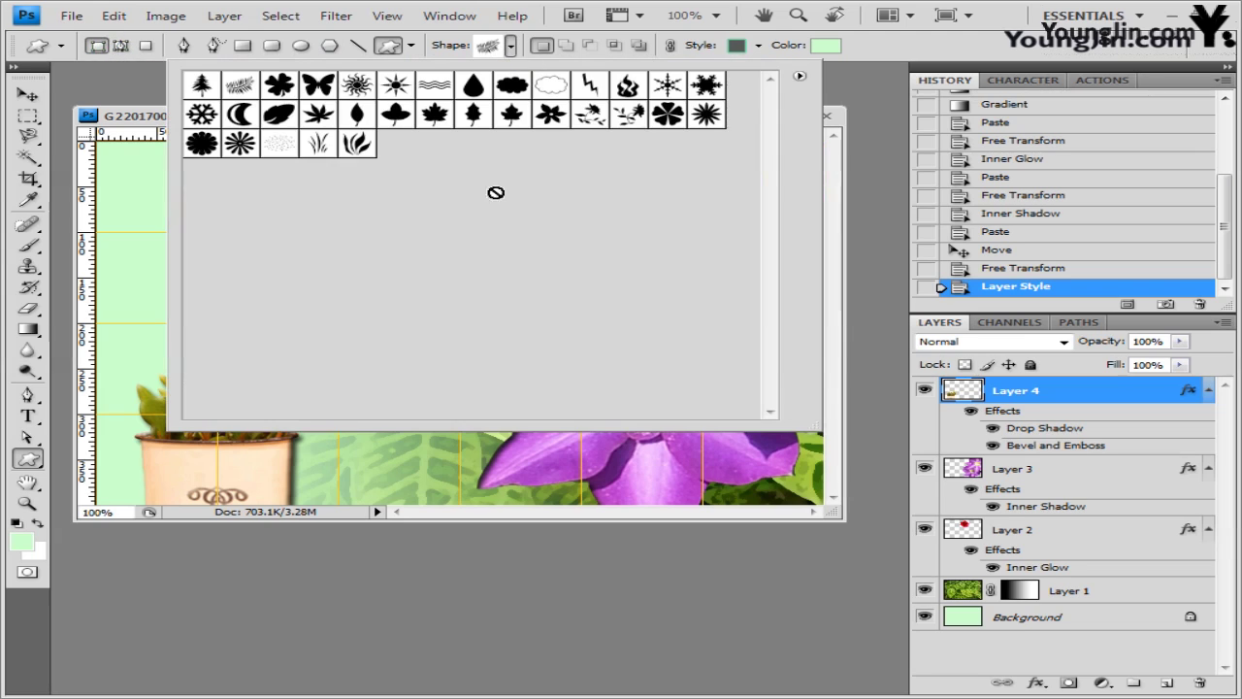
{"action": "left_click", "coordinate": [798, 77]}
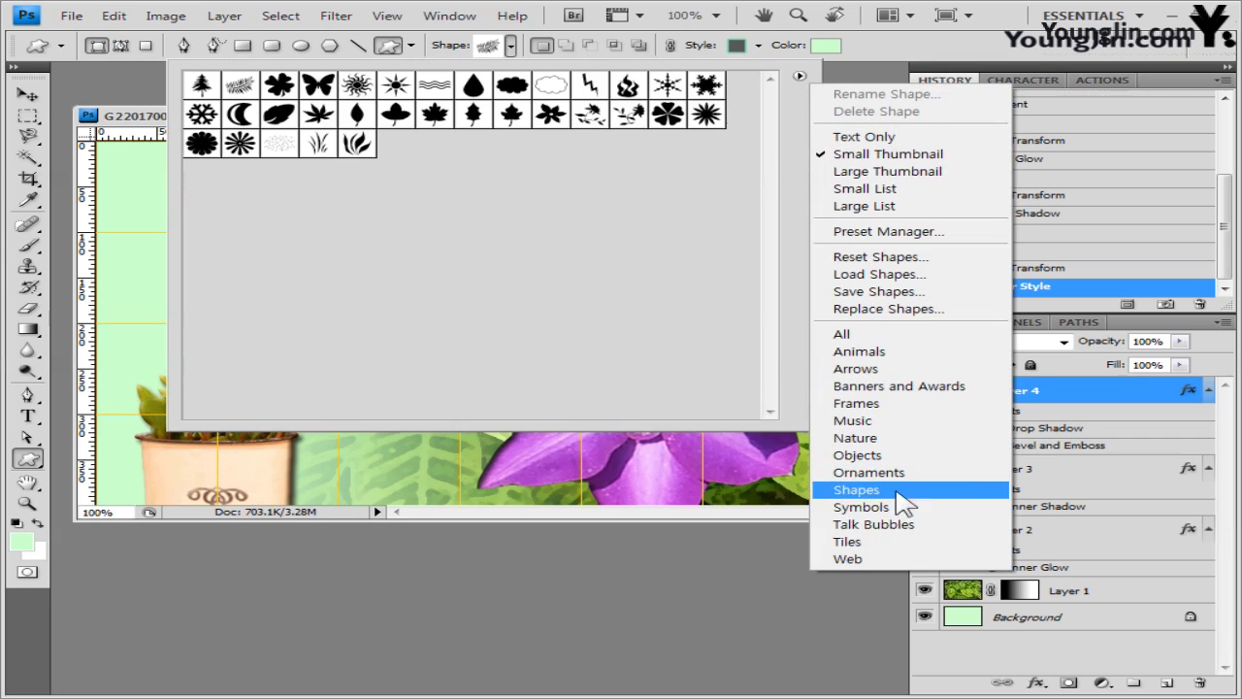
{"action": "left_click", "coordinate": [873, 524]}
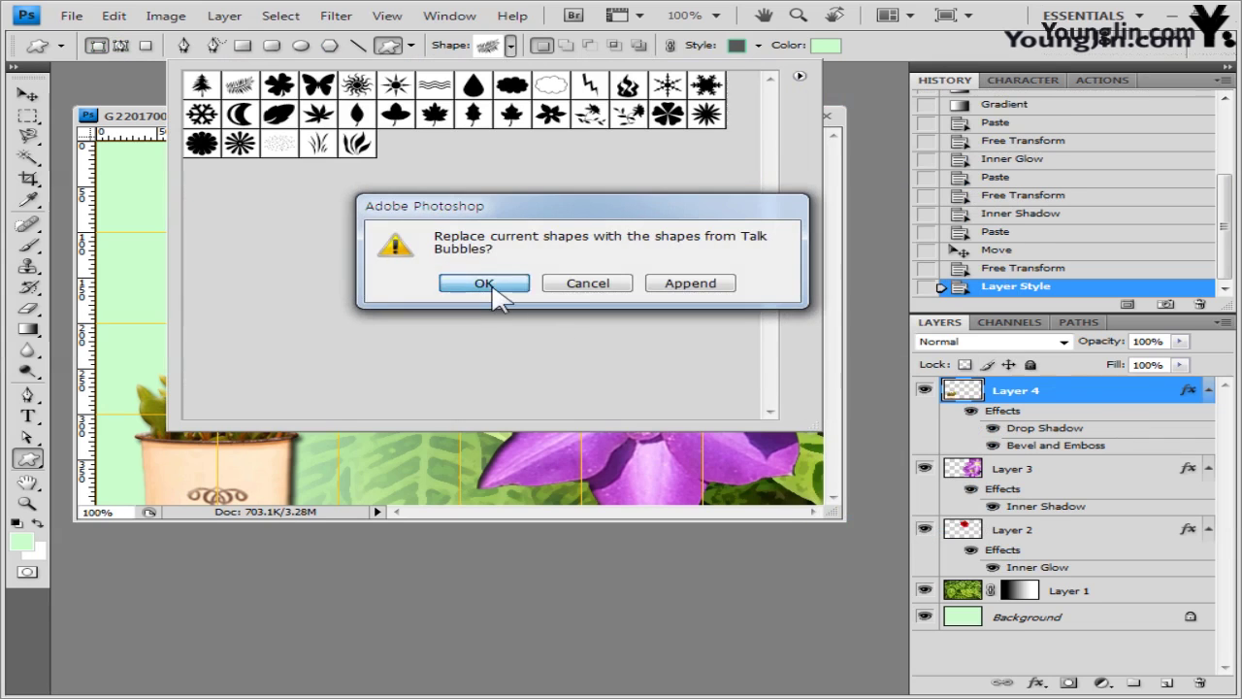
{"action": "left_click", "coordinate": [497, 283]}
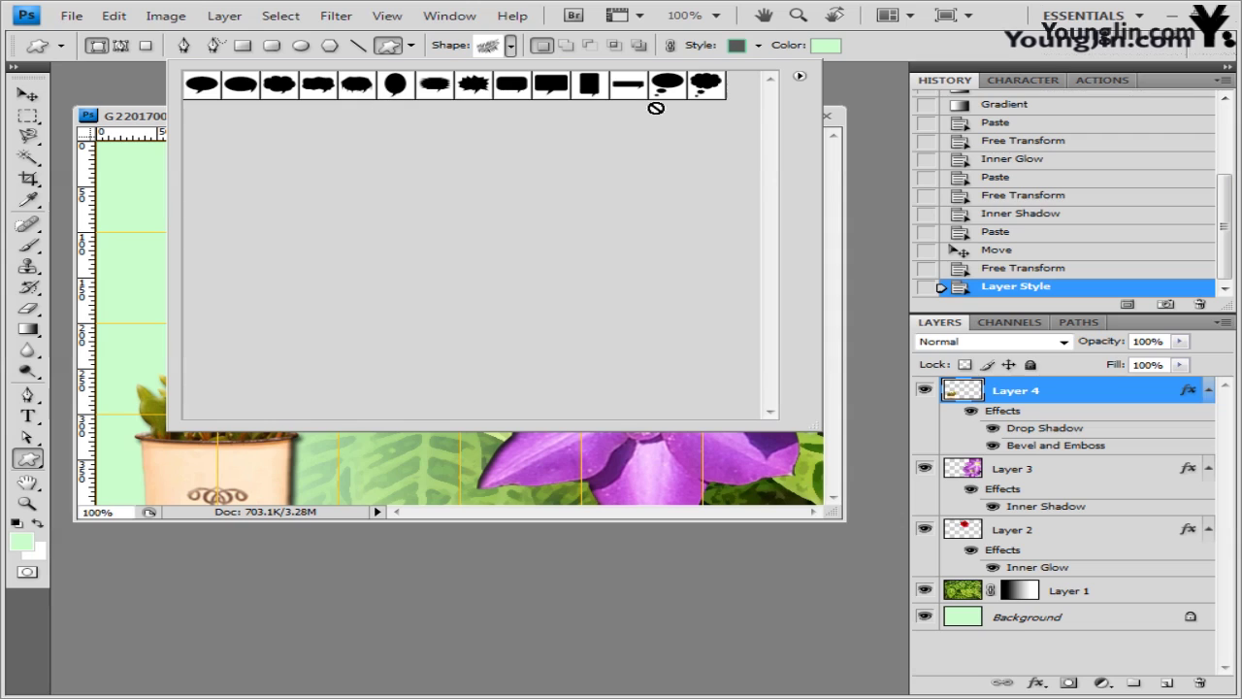
{"action": "left_click", "coordinate": [552, 87]}
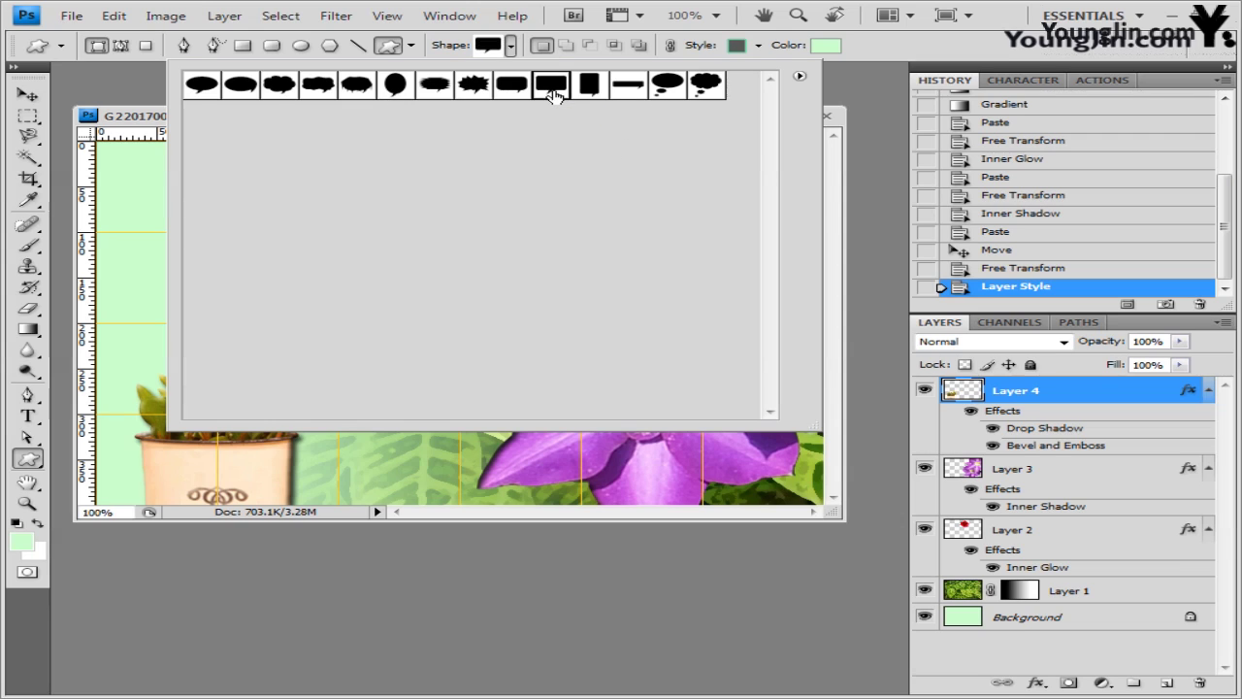
{"action": "left_click", "coordinate": [139, 124]}
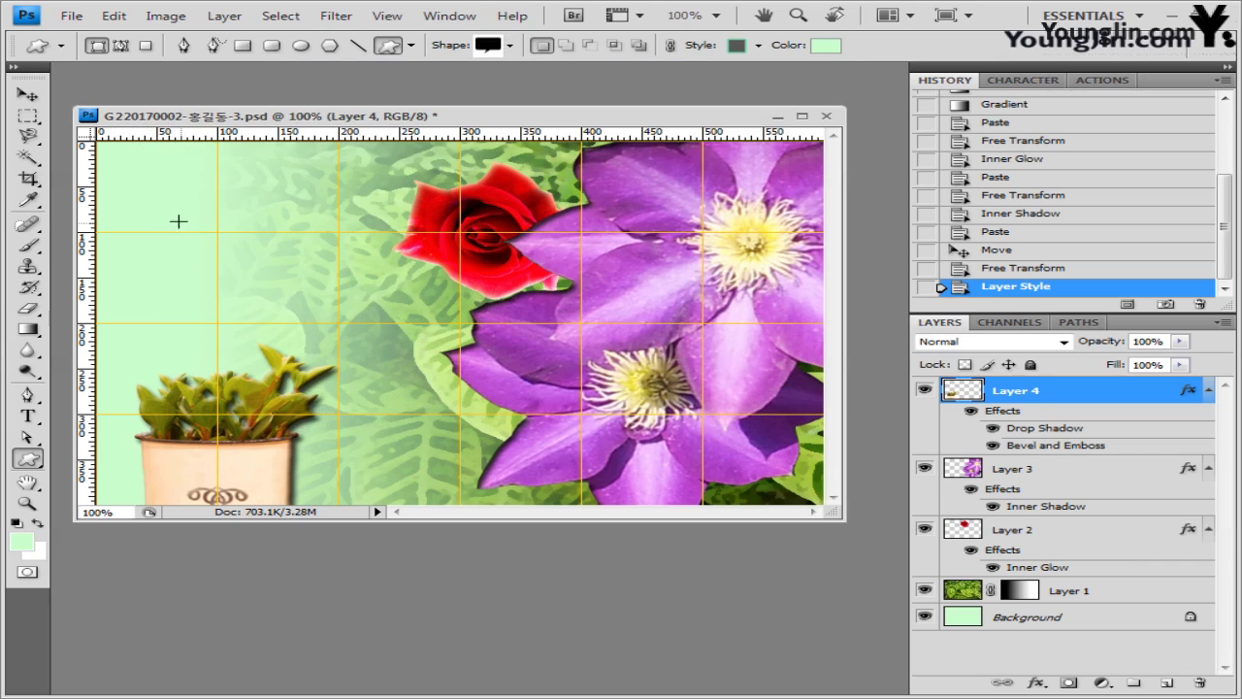
- Draw a wide bubble across the upper canvas with Style None and fill colour ffffff
{"action": "mouse_move", "coordinate": [160, 207]}
{"action": "left_mouse_down"}
{"action": "mouse_move", "coordinate": [741, 263]}
{"action": "mouse_move", "coordinate": [815, 307]}
{"action": "left_mouse_up"}
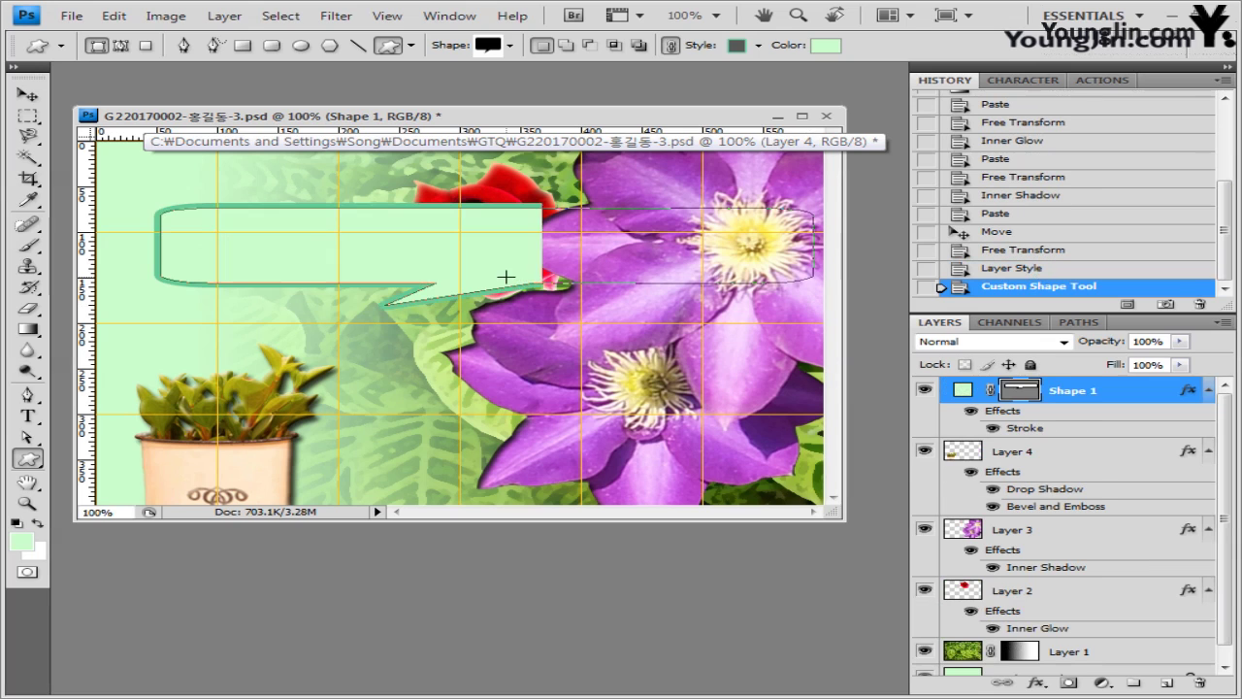
{"action": "left_click", "coordinate": [758, 46]}
{"action": "left_click", "coordinate": [615, 86]}
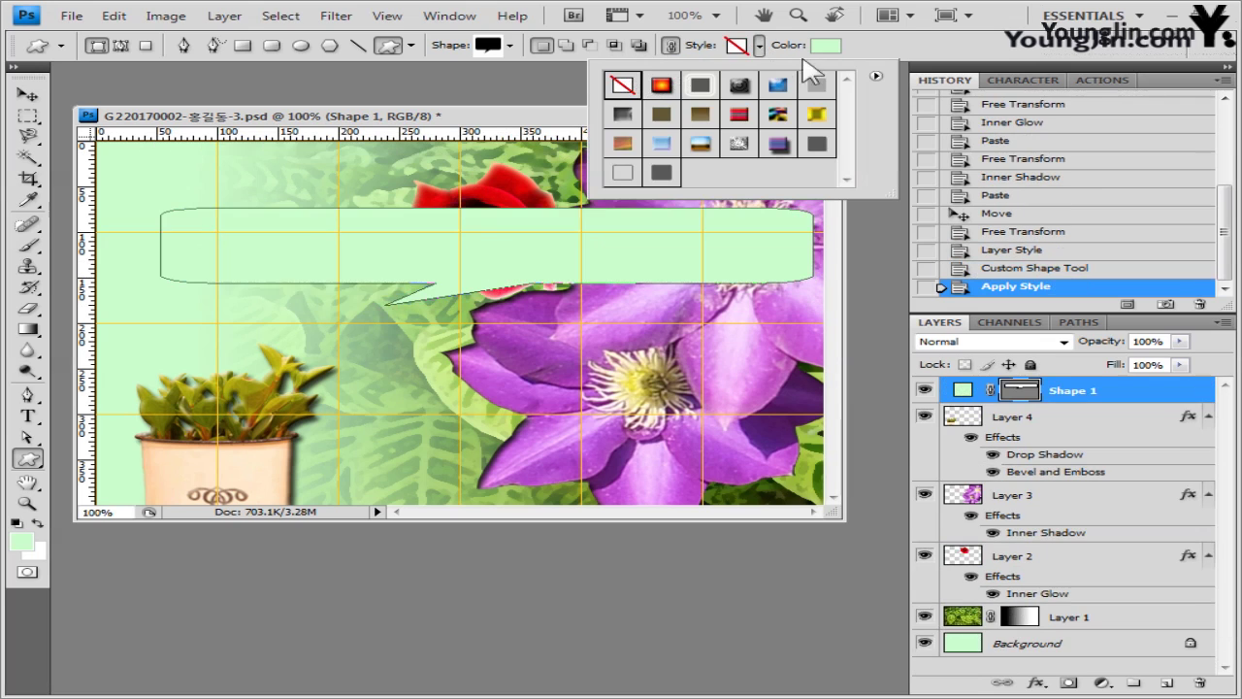
{"action": "left_click", "coordinate": [832, 55]}
{"action": "left_click", "coordinate": [833, 55]}
{"action": "double_click", "coordinate": [685, 425]}
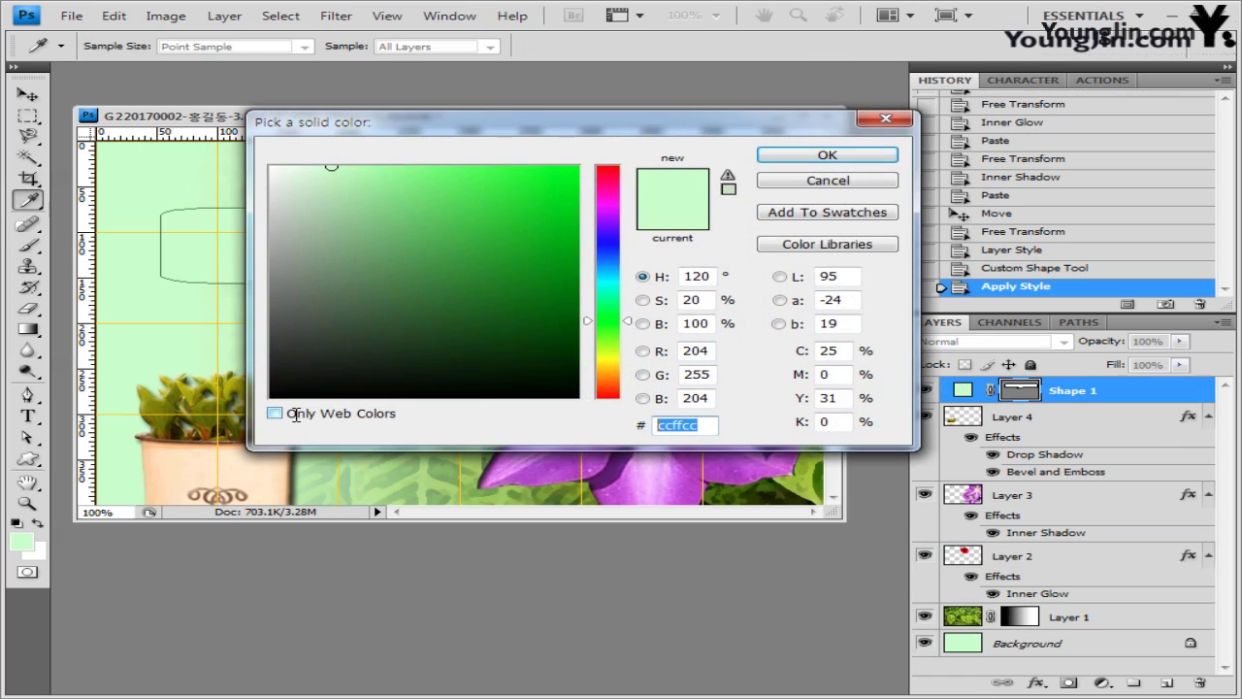
{"action": "type", "text": "ffffff"}
{"action": "left_click", "coordinate": [872, 154]}
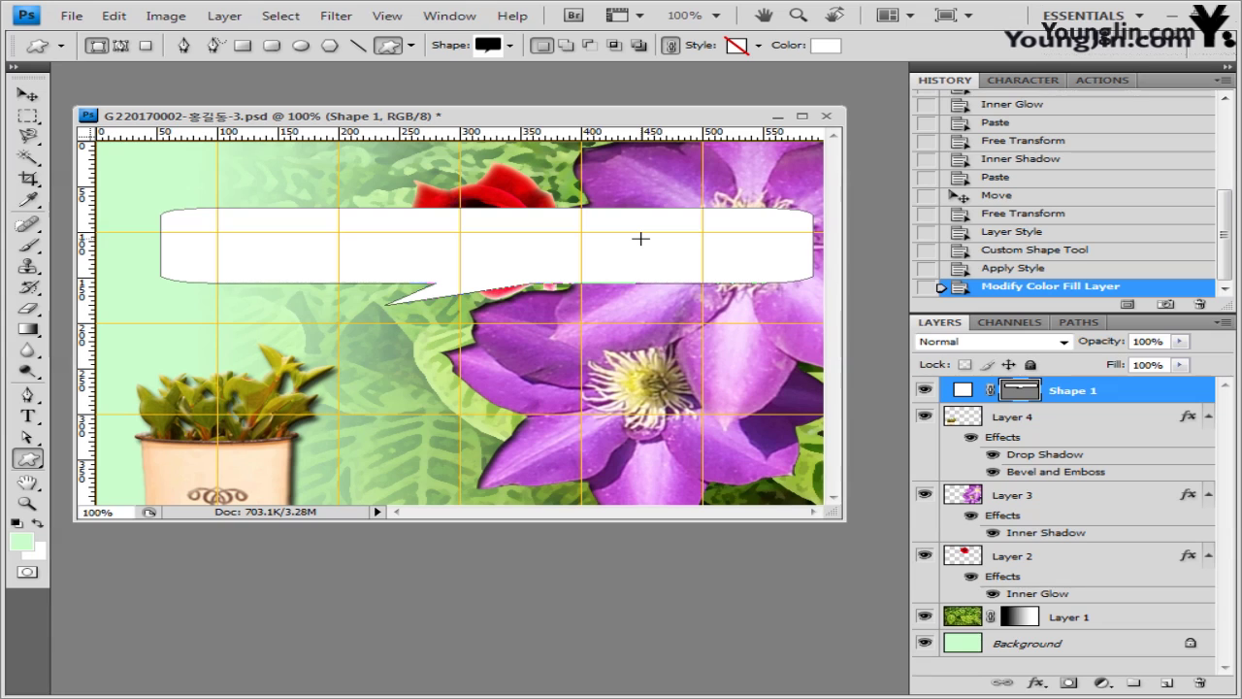
- Add a Drop Shadow effect to the speech bubble layer
{"action": "left_click", "coordinate": [1031, 684]}
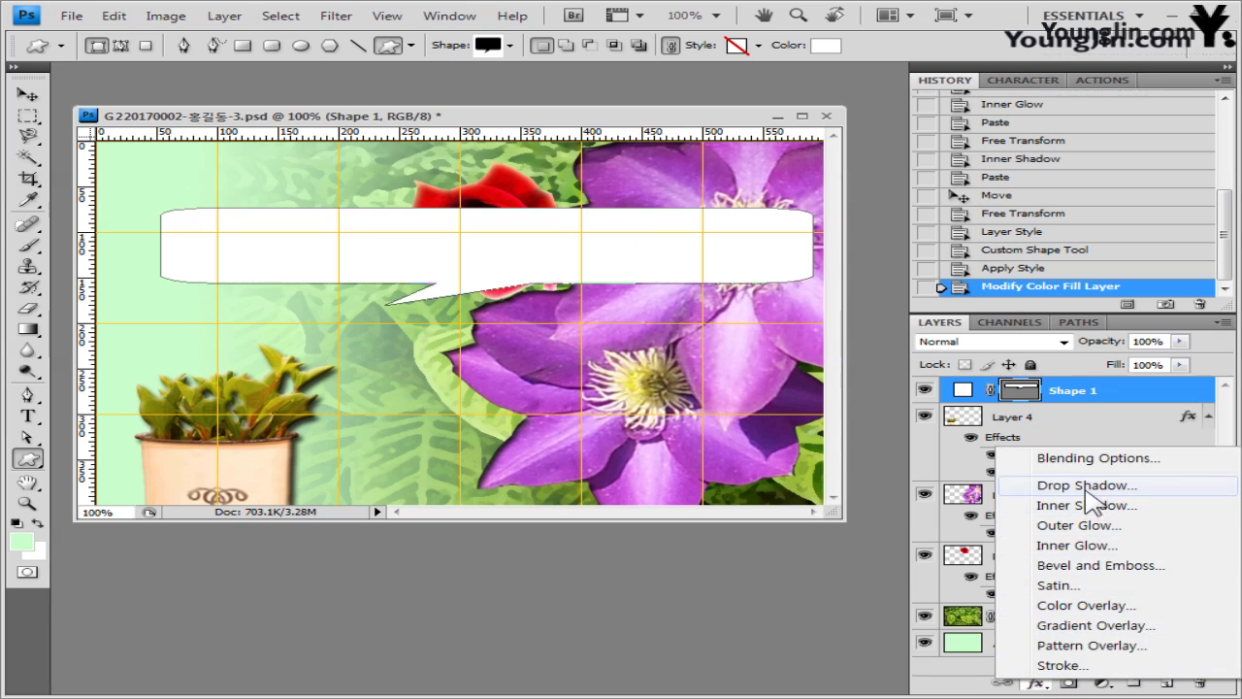
{"action": "left_click", "coordinate": [260, 78]}
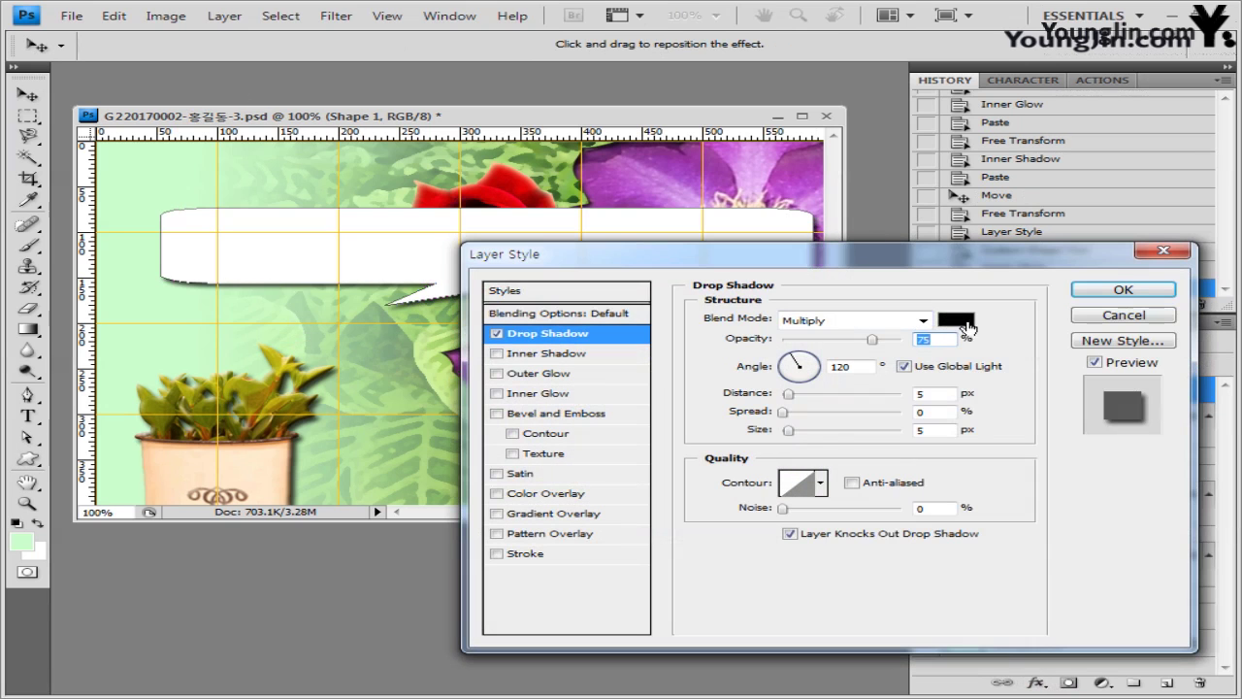
{"action": "left_click", "coordinate": [1162, 291]}
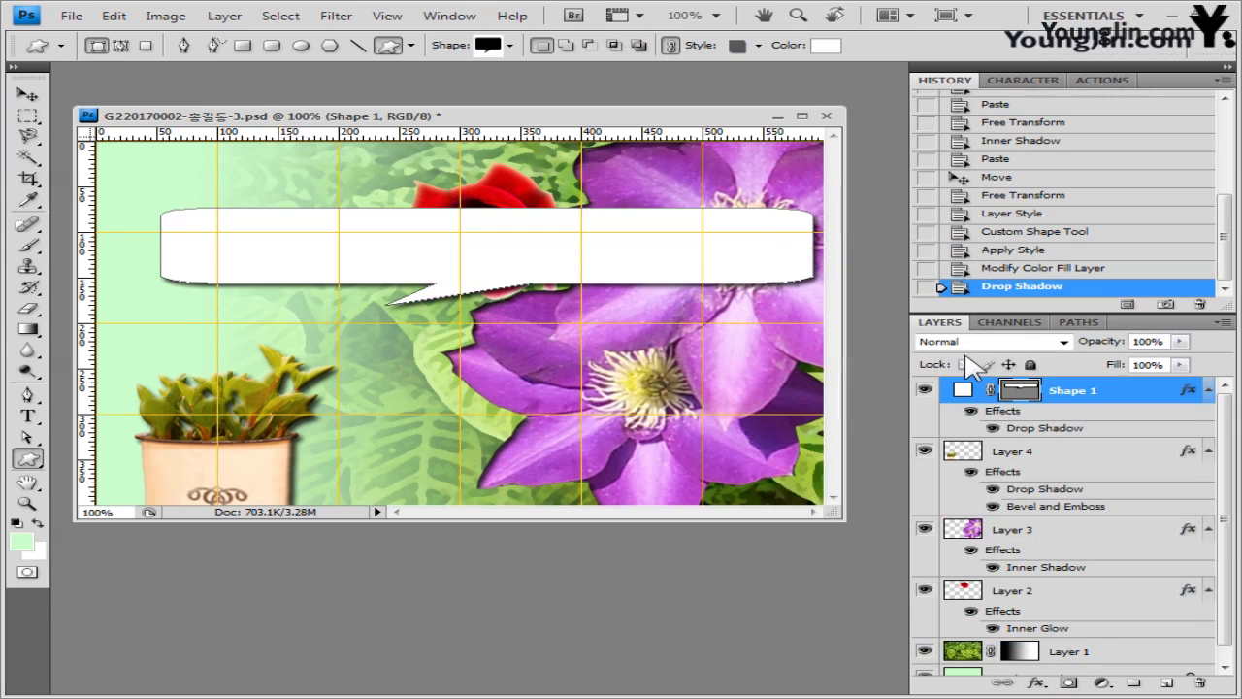
- Set the bubble's layer opacity to 70% and shift it down and slightly left
{"action": "left_click", "coordinate": [1166, 340]}
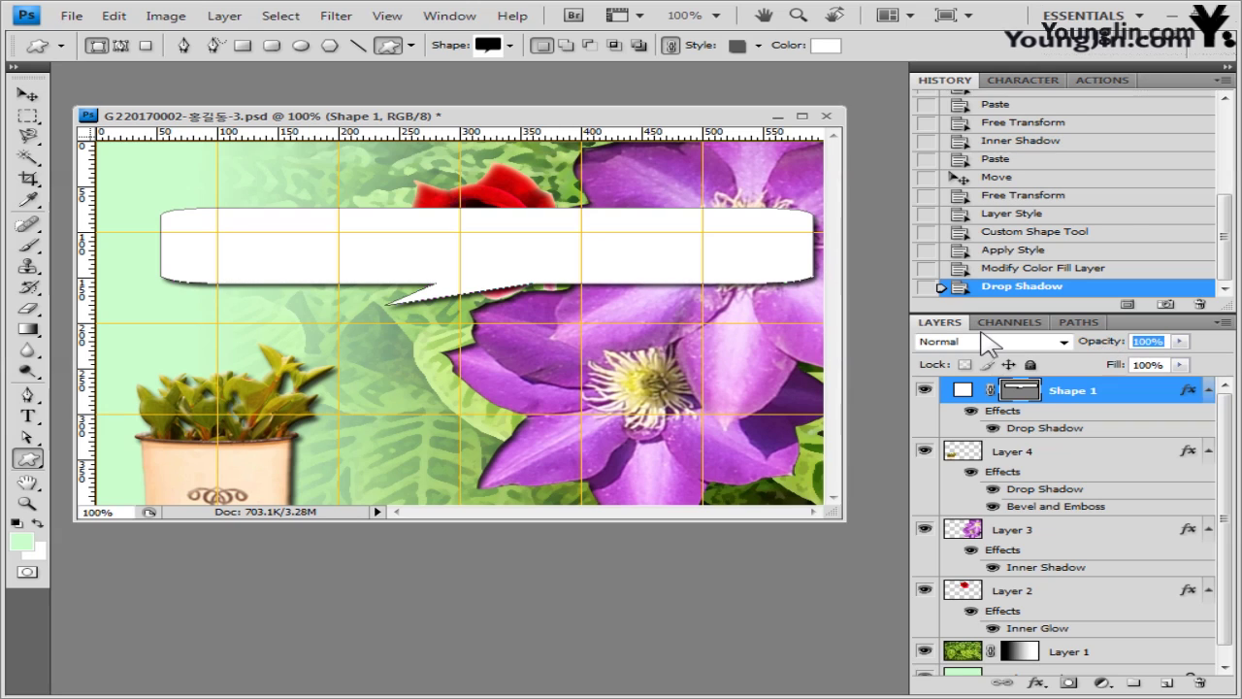
{"action": "type", "text": "70"}
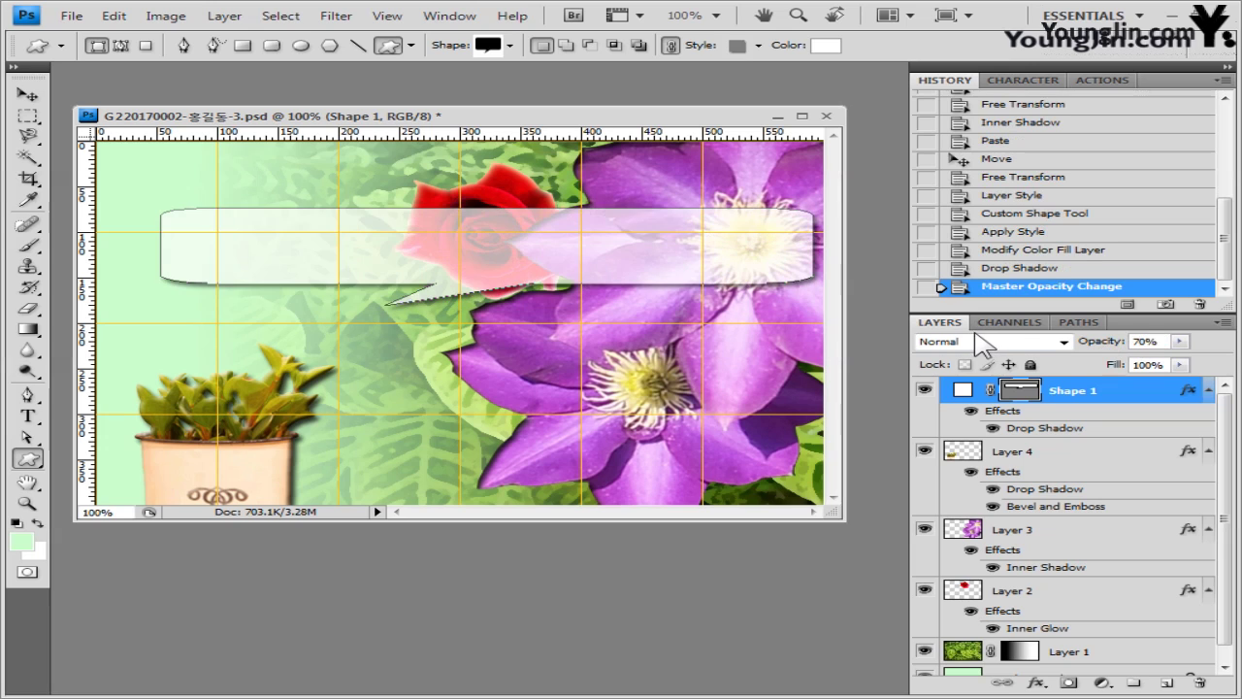
{"action": "type", "text": "v"}
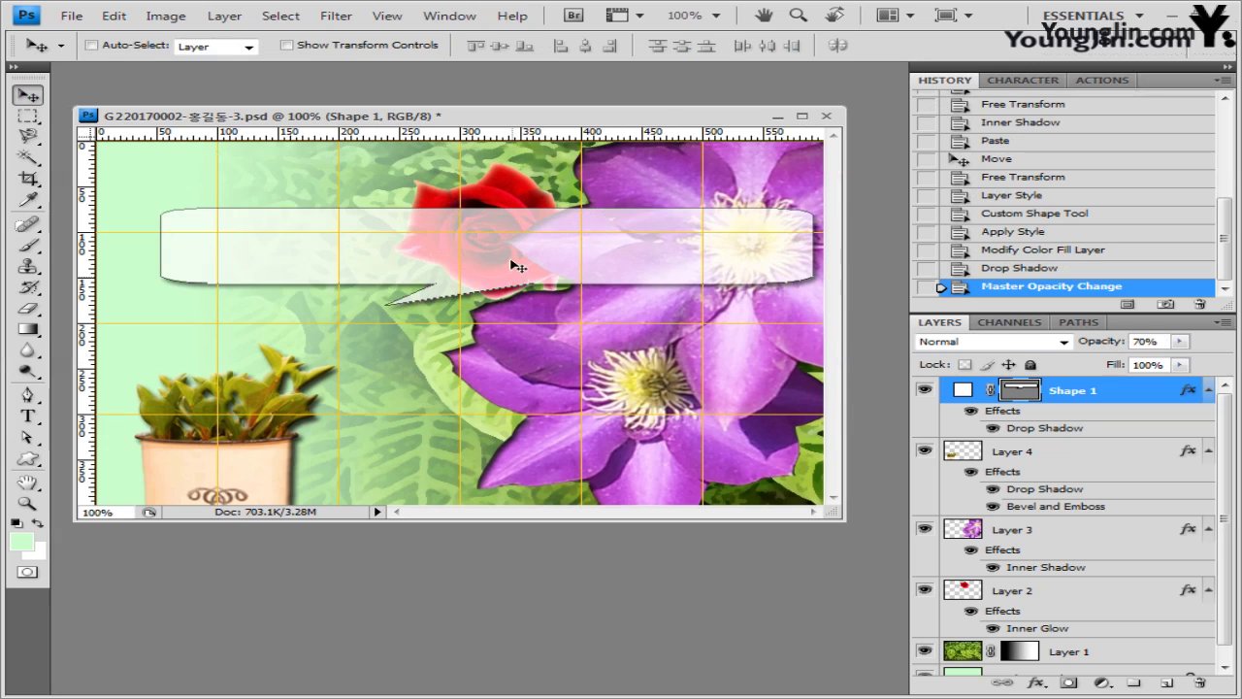
{"action": "left_click_drag", "start_coordinate": [517, 266], "coordinate": [495, 316]}
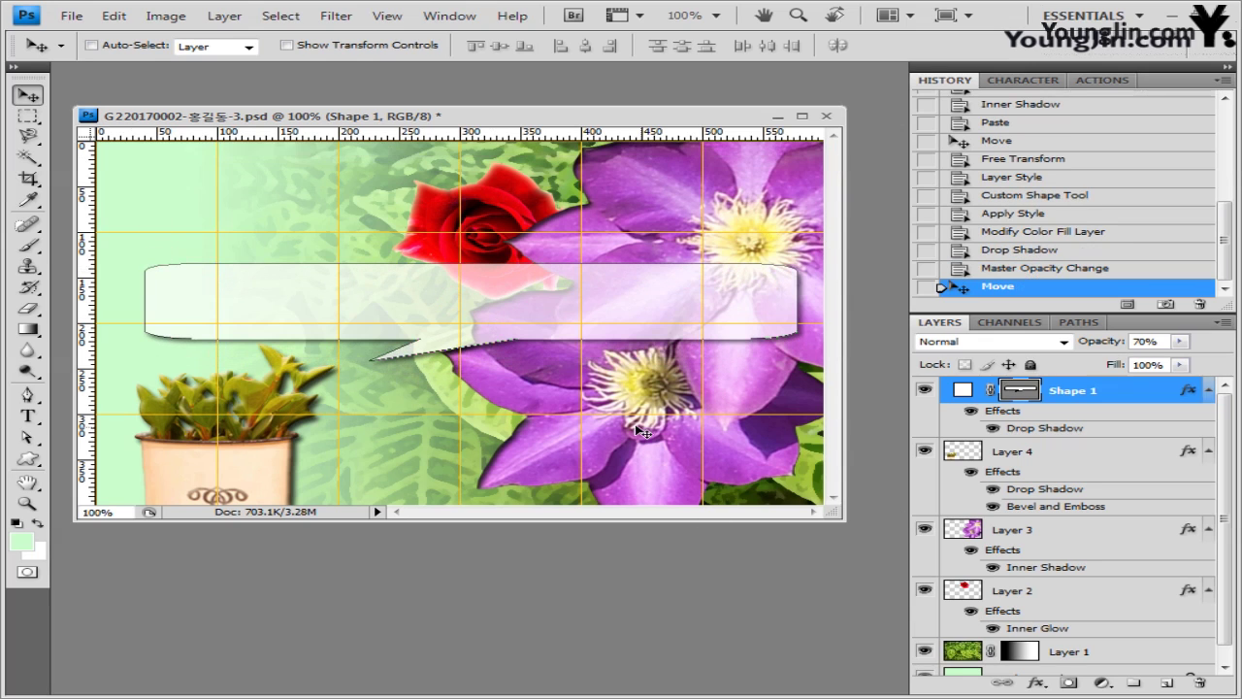
{"action": "left_click_drag", "start_coordinate": [638, 437], "coordinate": [626, 464]}
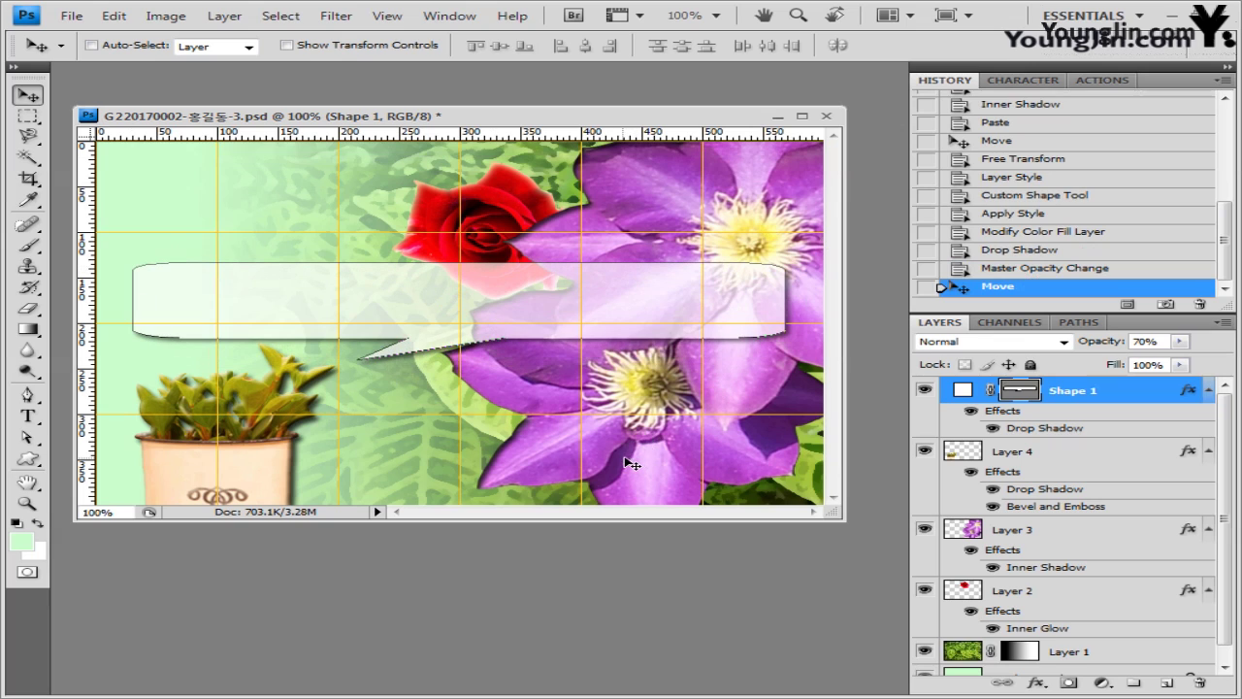
- Load the Nature shape set and draw the flowering-branch shape in the image's upper-left
{"action": "left_click", "coordinate": [27, 458]}
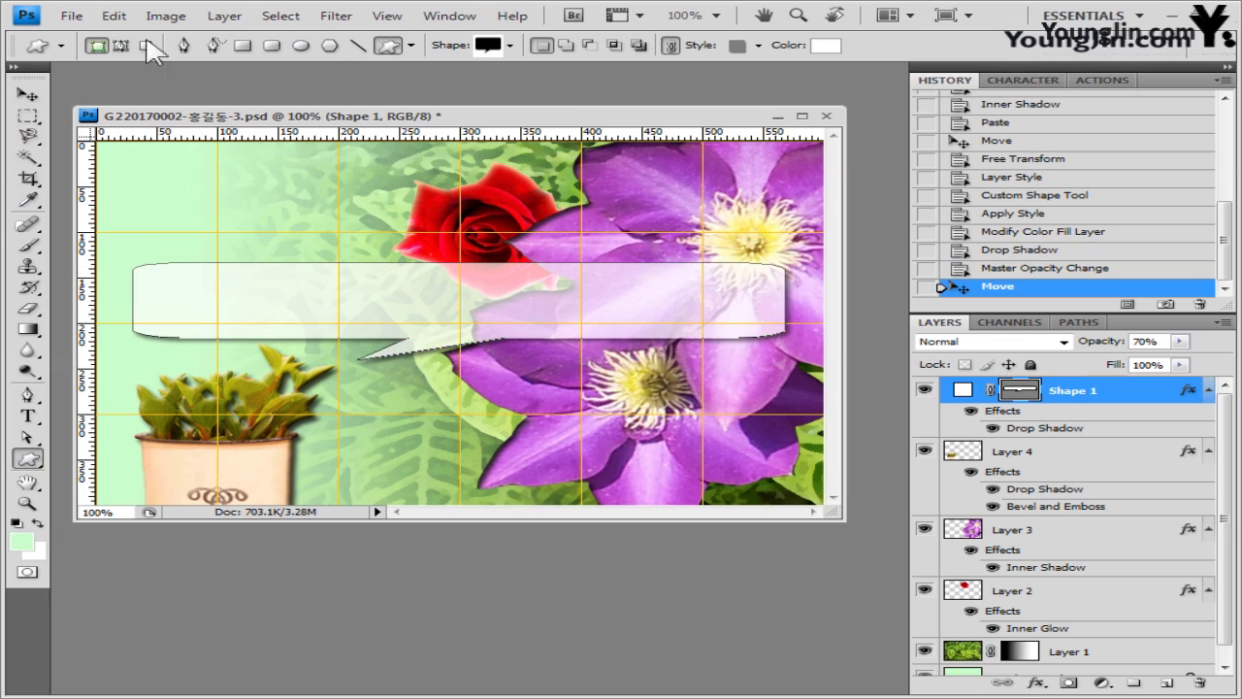
{"action": "left_click", "coordinate": [510, 45]}
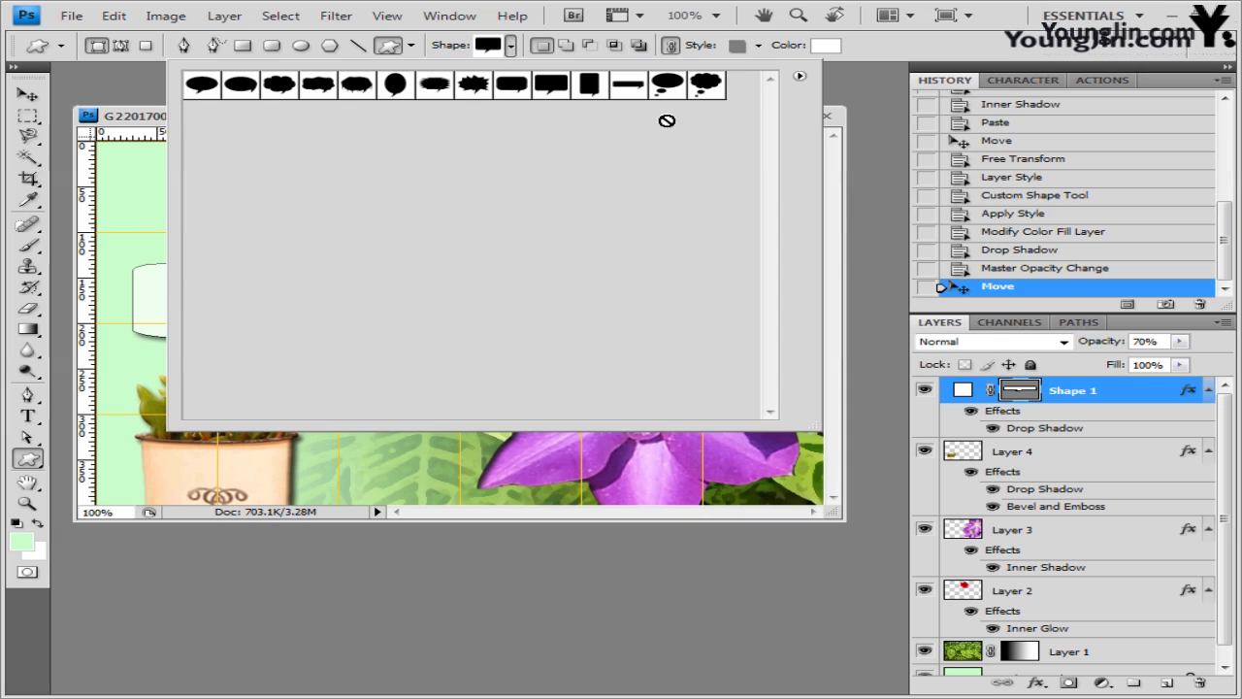
{"action": "left_click", "coordinate": [799, 76]}
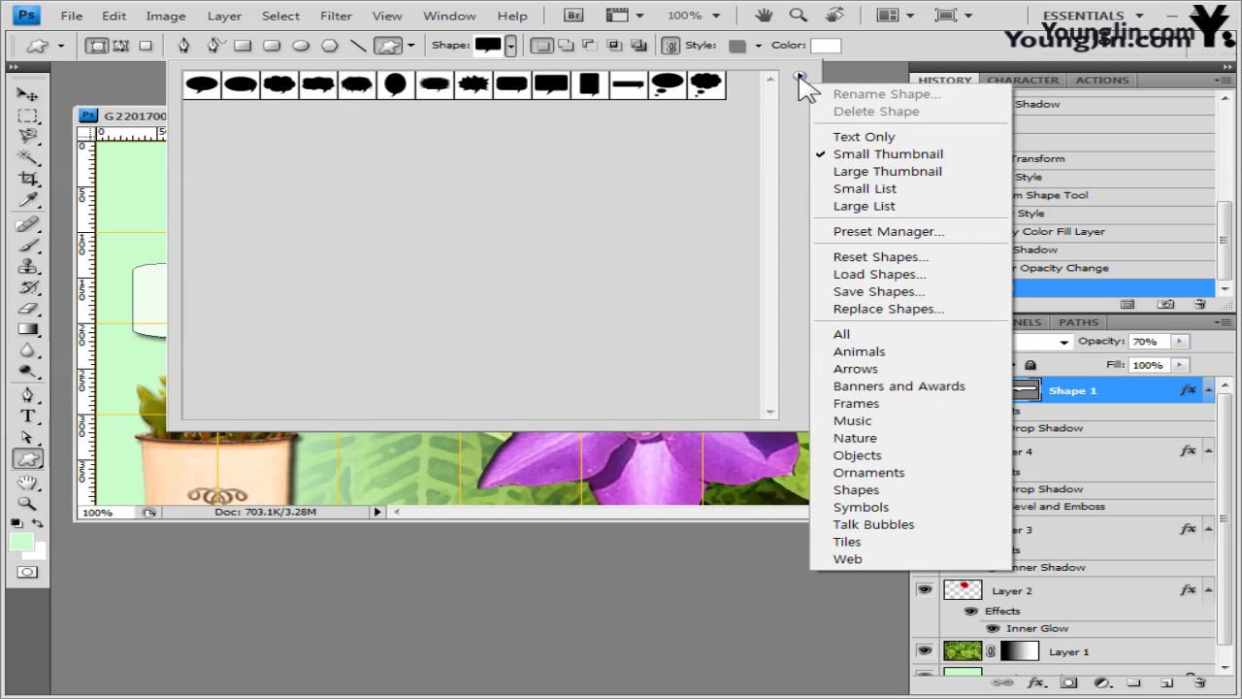
{"action": "left_click", "coordinate": [908, 444]}
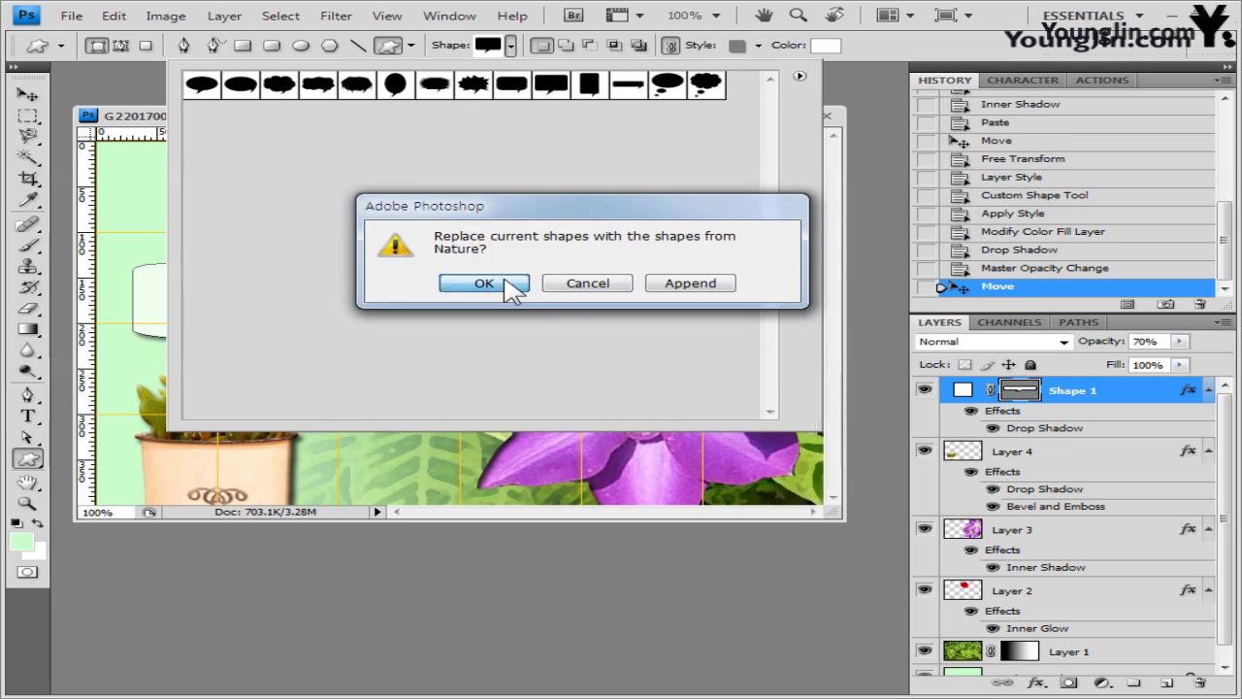
{"action": "left_click", "coordinate": [511, 287]}
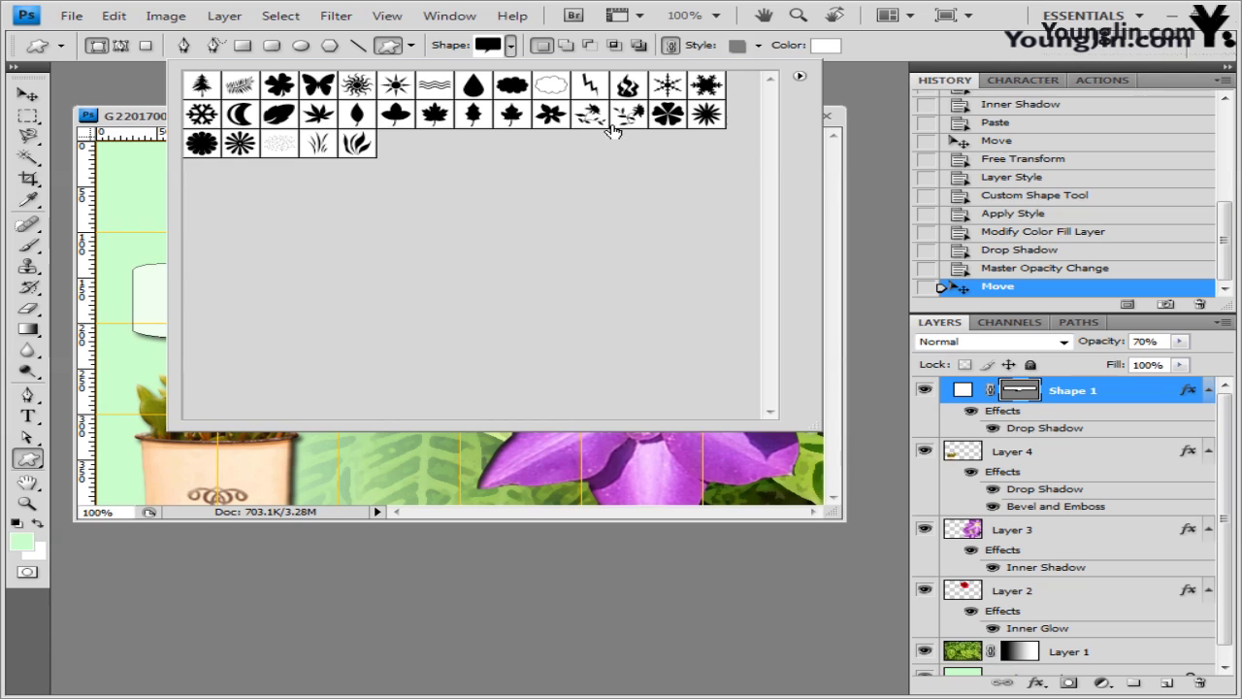
{"action": "left_click", "coordinate": [590, 118]}
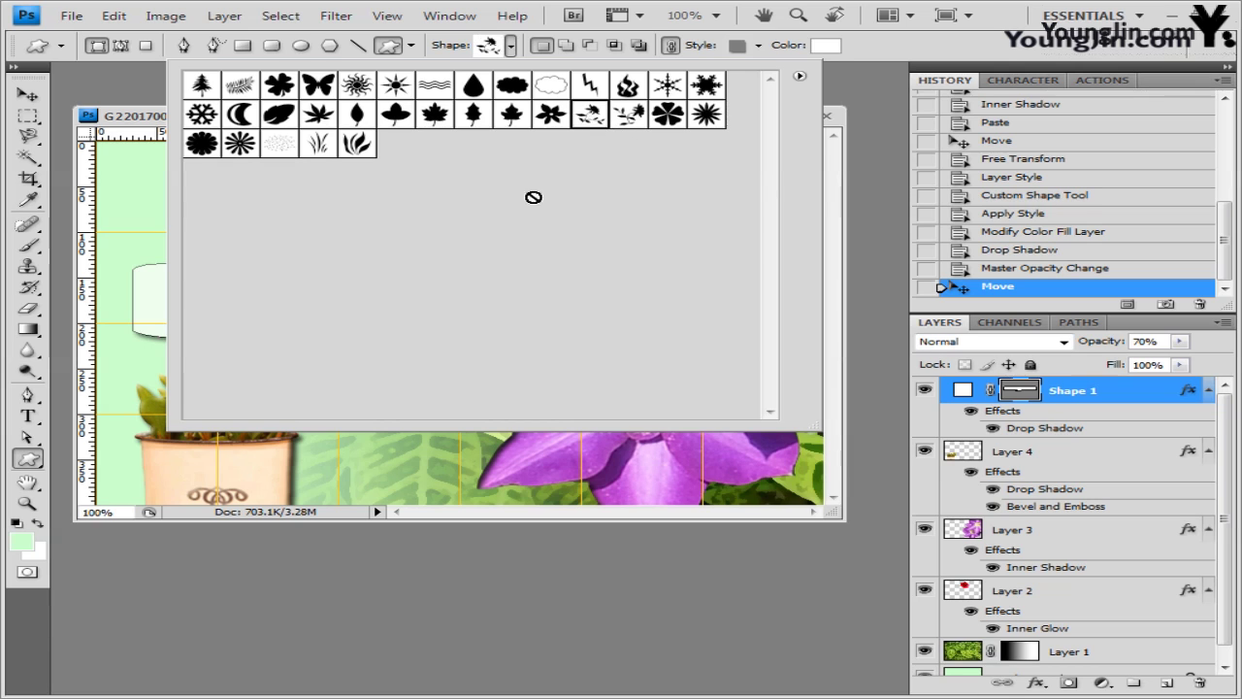
{"action": "left_click", "coordinate": [146, 123]}
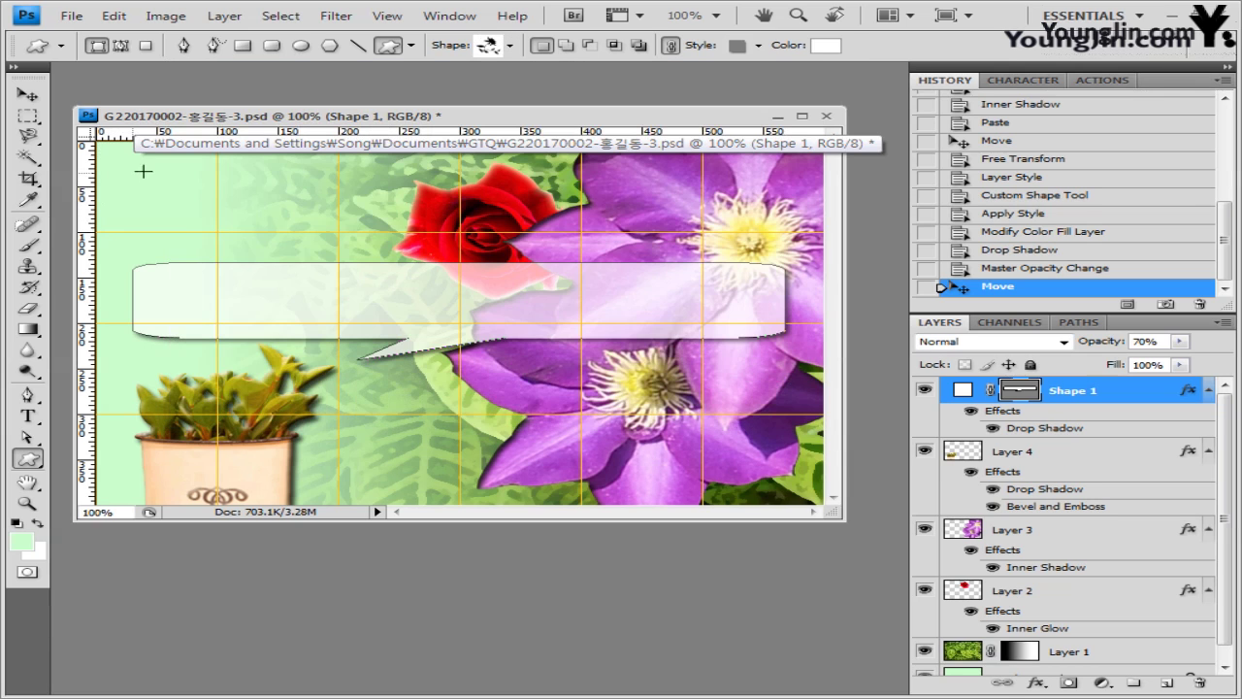
{"action": "left_click_drag", "start_coordinate": [180, 166], "coordinate": [280, 246]}
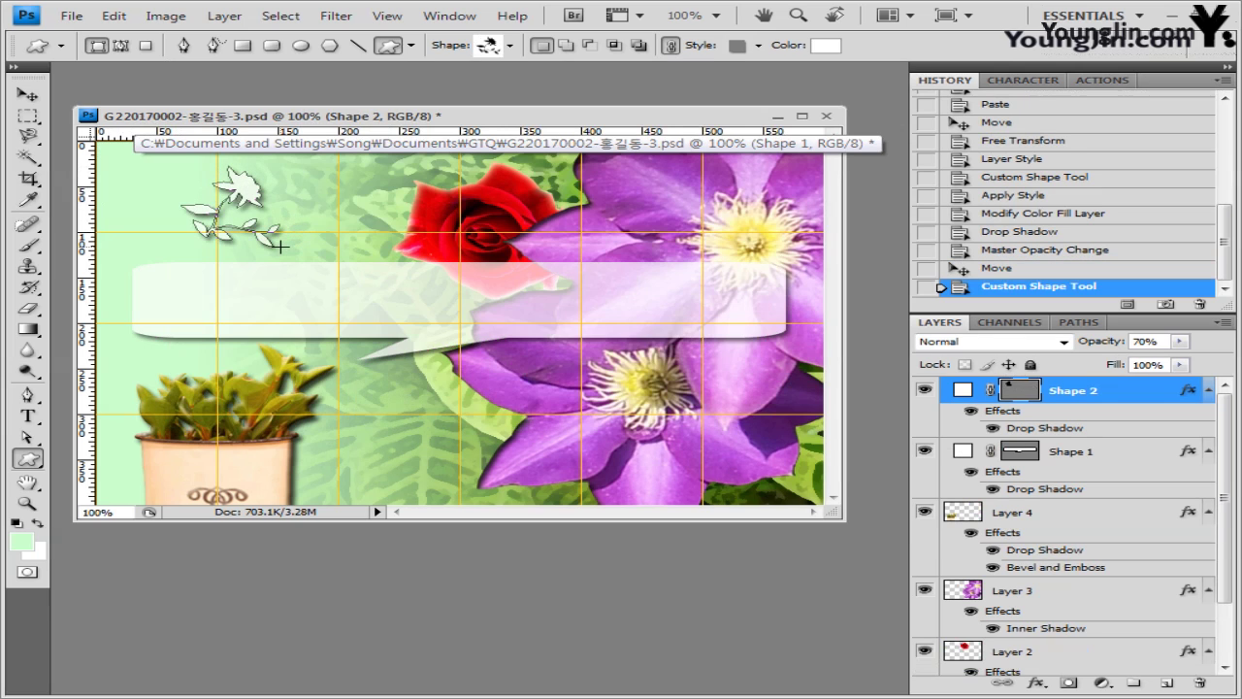
- Set the branch shape's style to None and its fill colour to light pink ffcccc
{"action": "left_click", "coordinate": [759, 45]}
{"action": "left_click", "coordinate": [618, 85]}
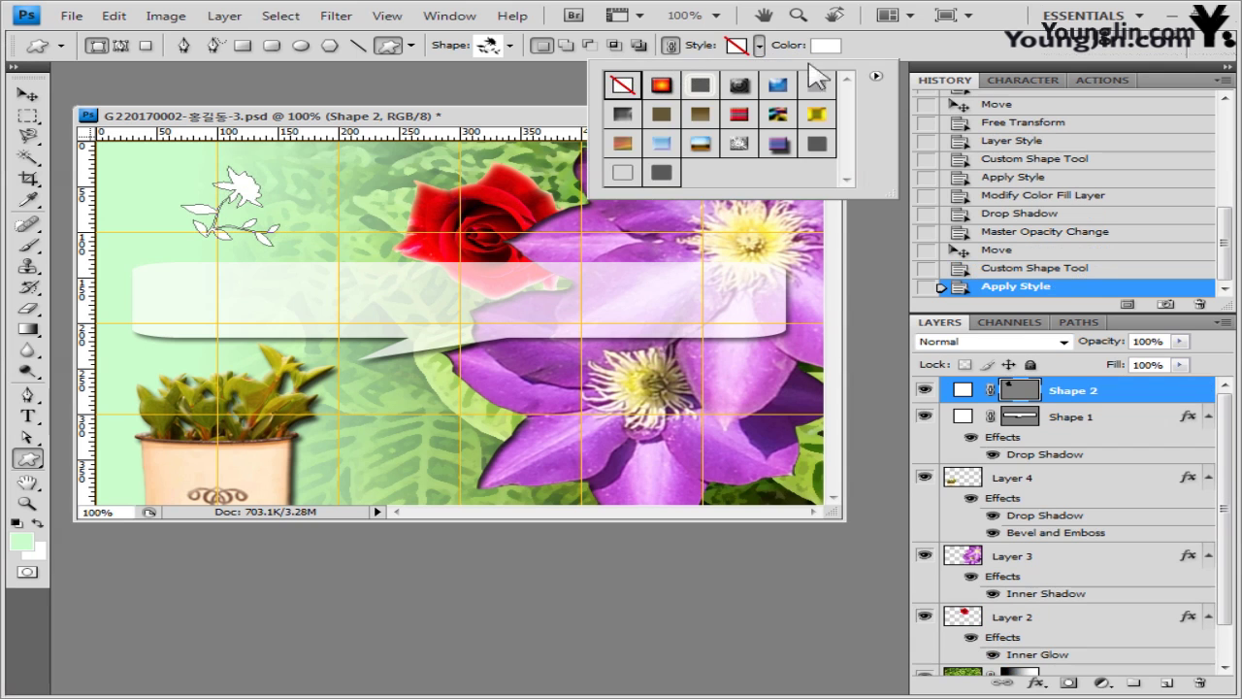
{"action": "left_click", "coordinate": [834, 56]}
{"action": "left_click", "coordinate": [827, 46]}
{"action": "double_click", "coordinate": [684, 425]}
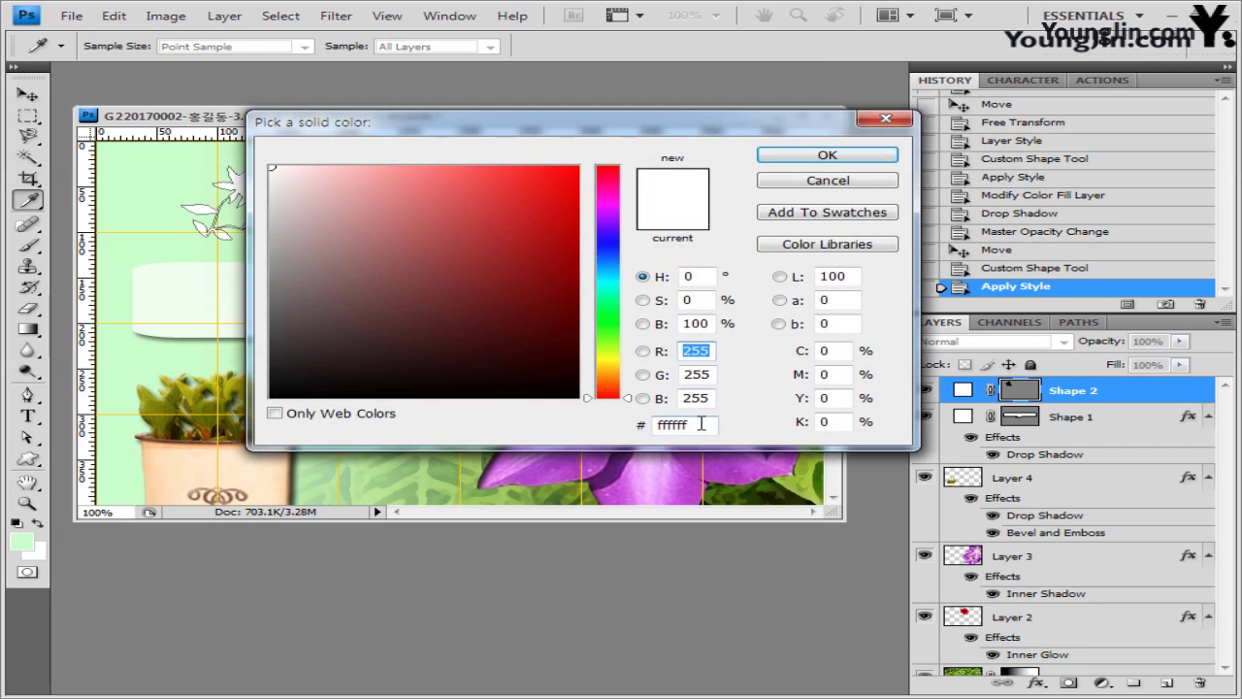
{"action": "type", "text": "ffcccc"}
{"action": "left_click", "coordinate": [885, 157]}
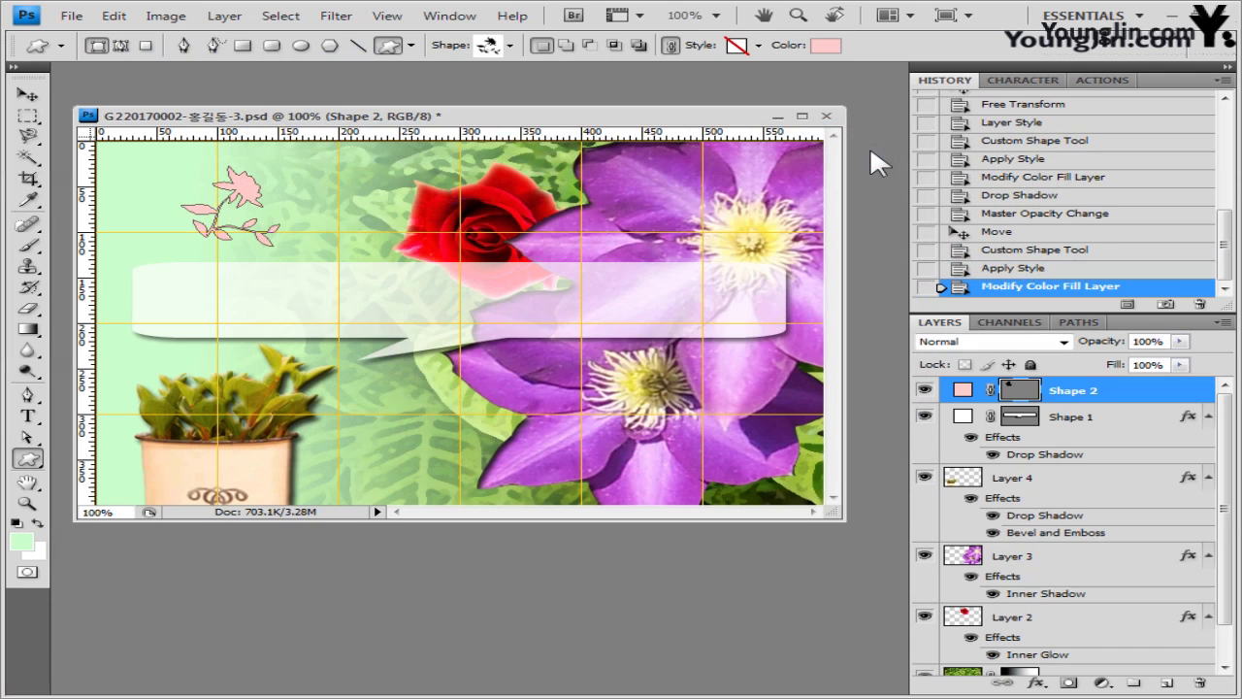
- Enlarge the pink flower shape and move it into the top-left corner
{"action": "left_click", "coordinate": [27, 94]}
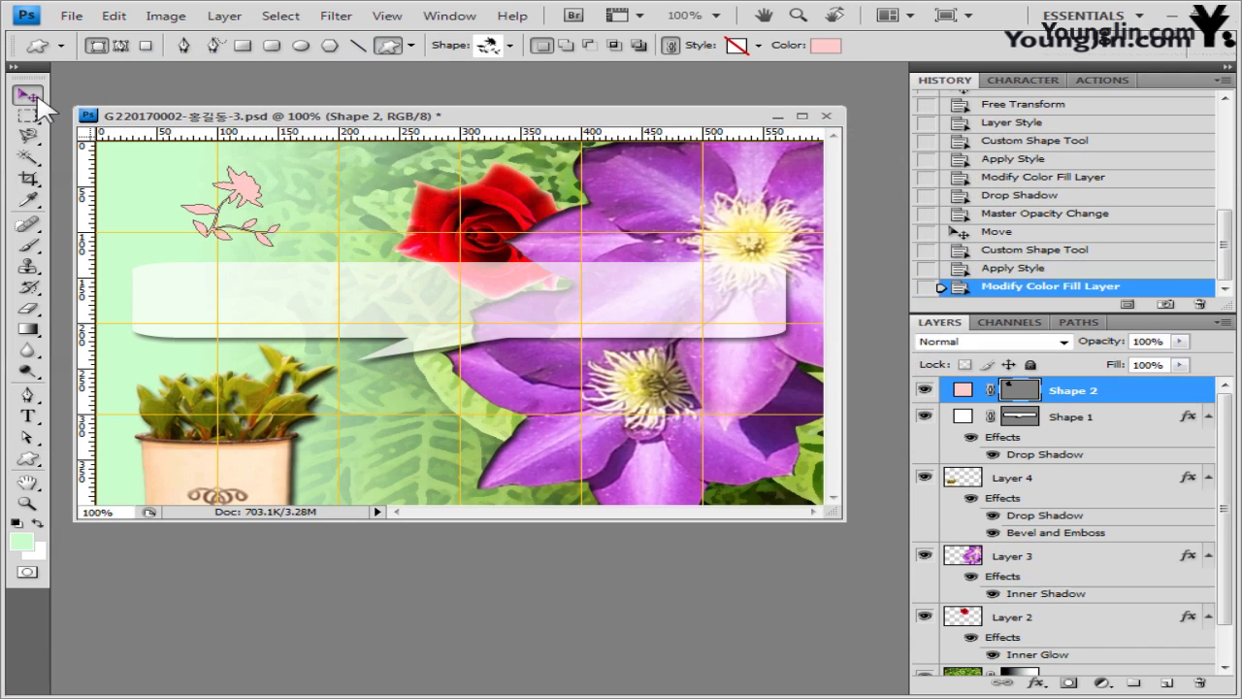
{"action": "key", "text": "ctrl+t"}
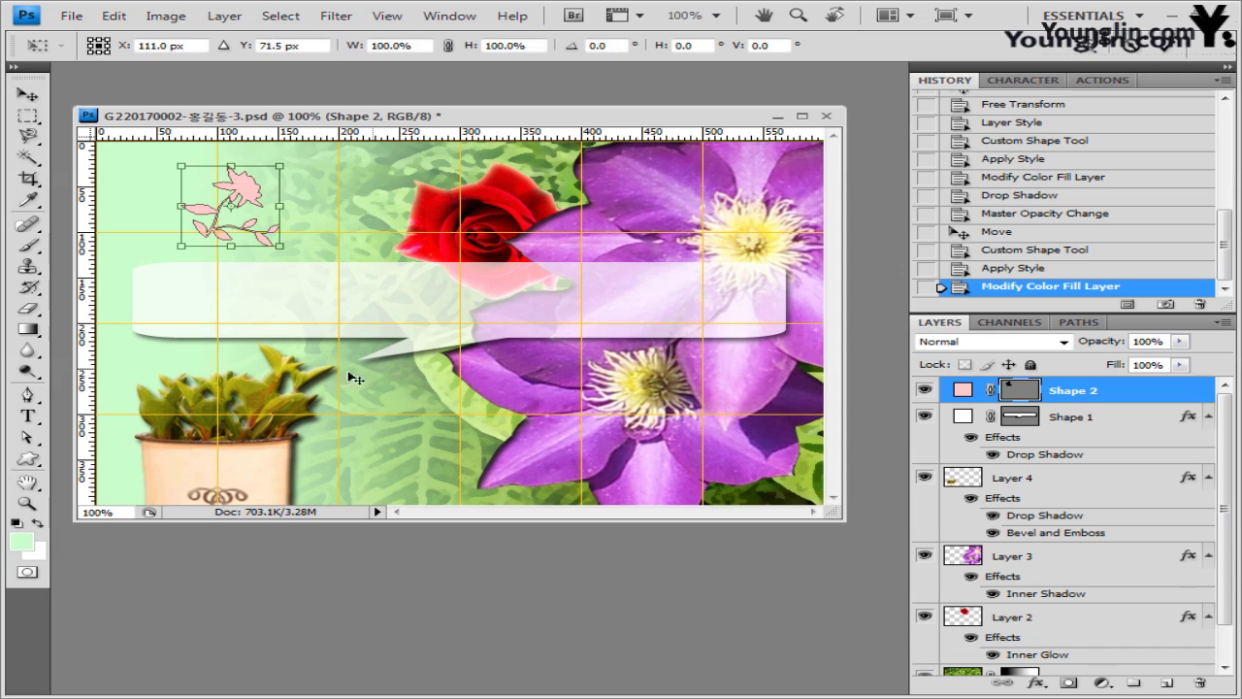
{"action": "left_click_drag", "start_coordinate": [244, 236], "coordinate": [115, 250]}
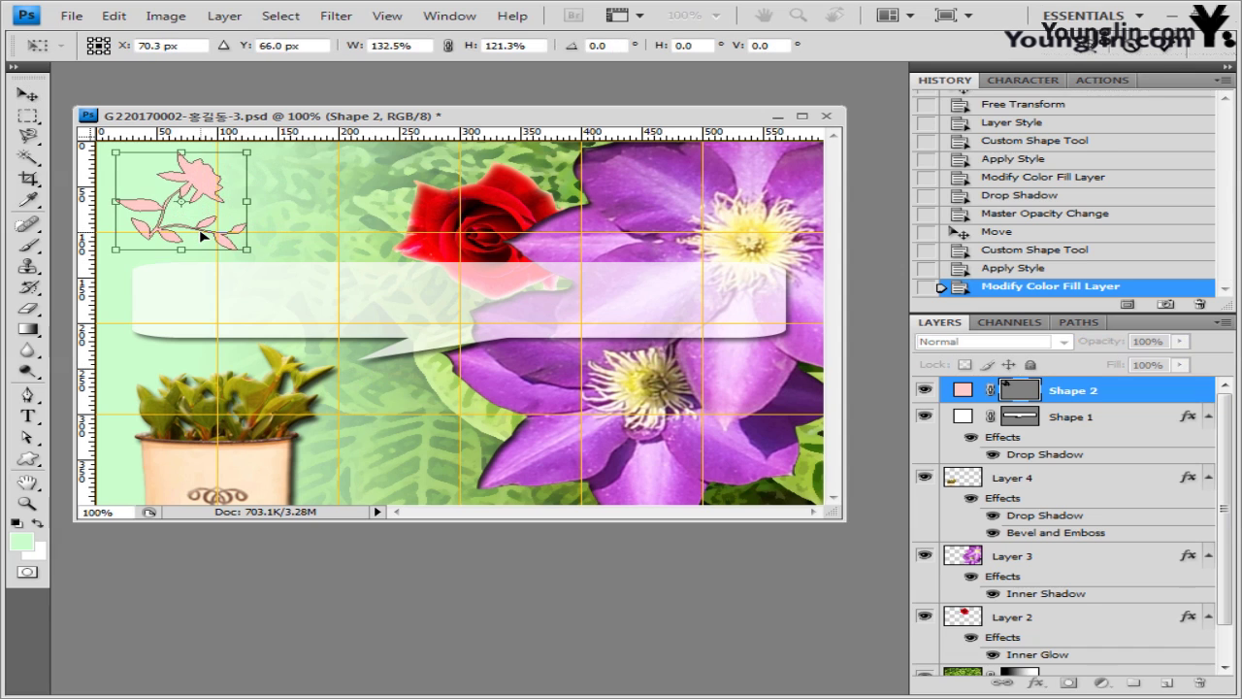
{"action": "key", "text": "Return"}
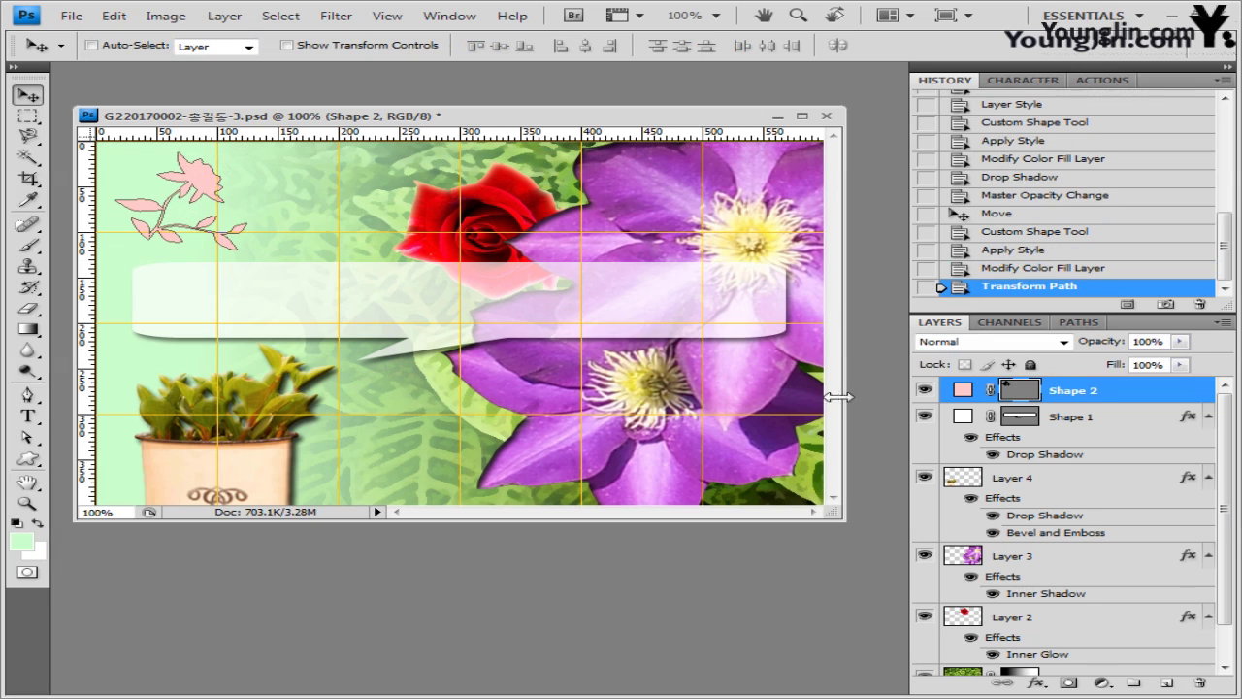
- Add a default Drop Shadow effect to the flower shape
{"action": "left_click", "coordinate": [1031, 685]}
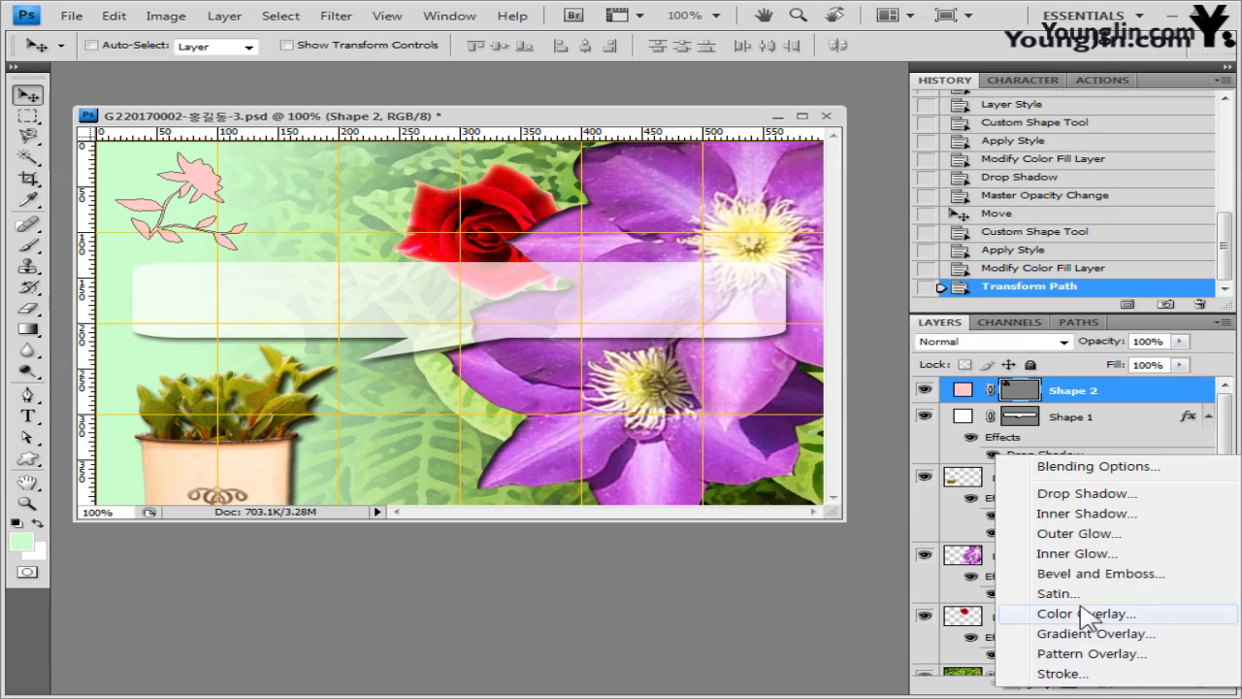
{"action": "left_click", "coordinate": [1073, 497]}
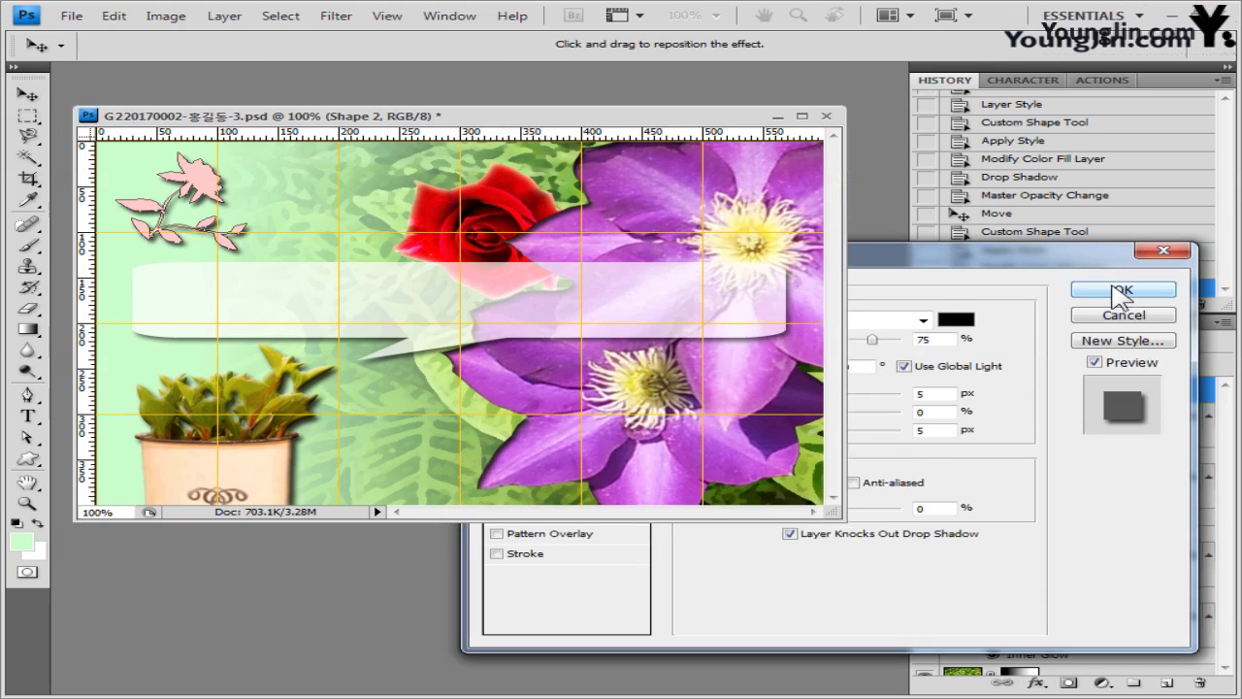
{"action": "left_click", "coordinate": [1034, 294]}
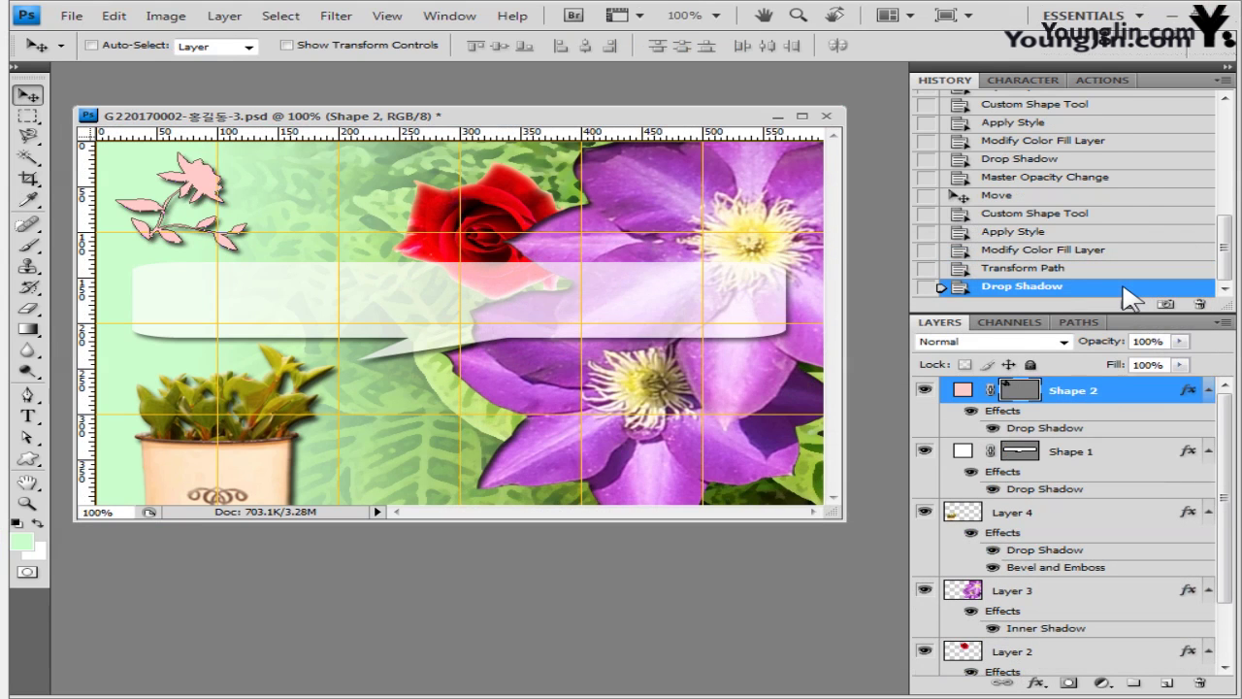
{"action": "left_click", "coordinate": [28, 415]}
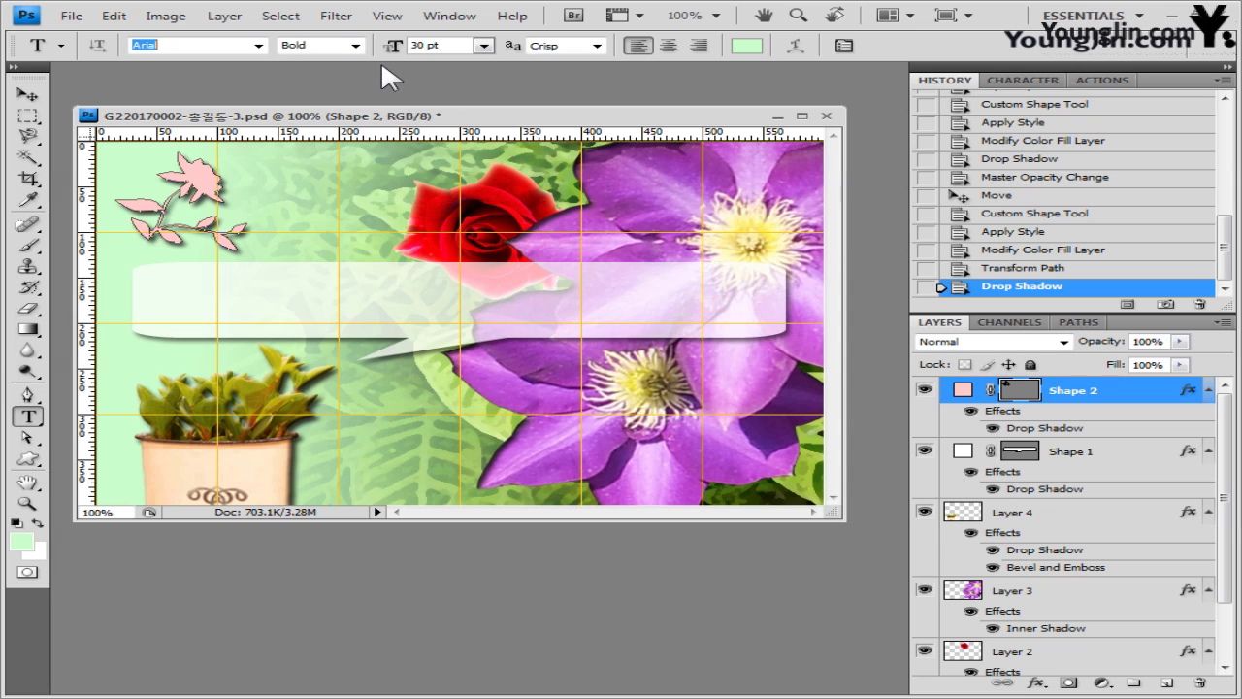
- Paste the title 'World Flower Exhibition' at 40 pt inside the speech bubble
{"action": "left_click", "coordinate": [446, 49]}
{"action": "left_click", "coordinate": [167, 309]}
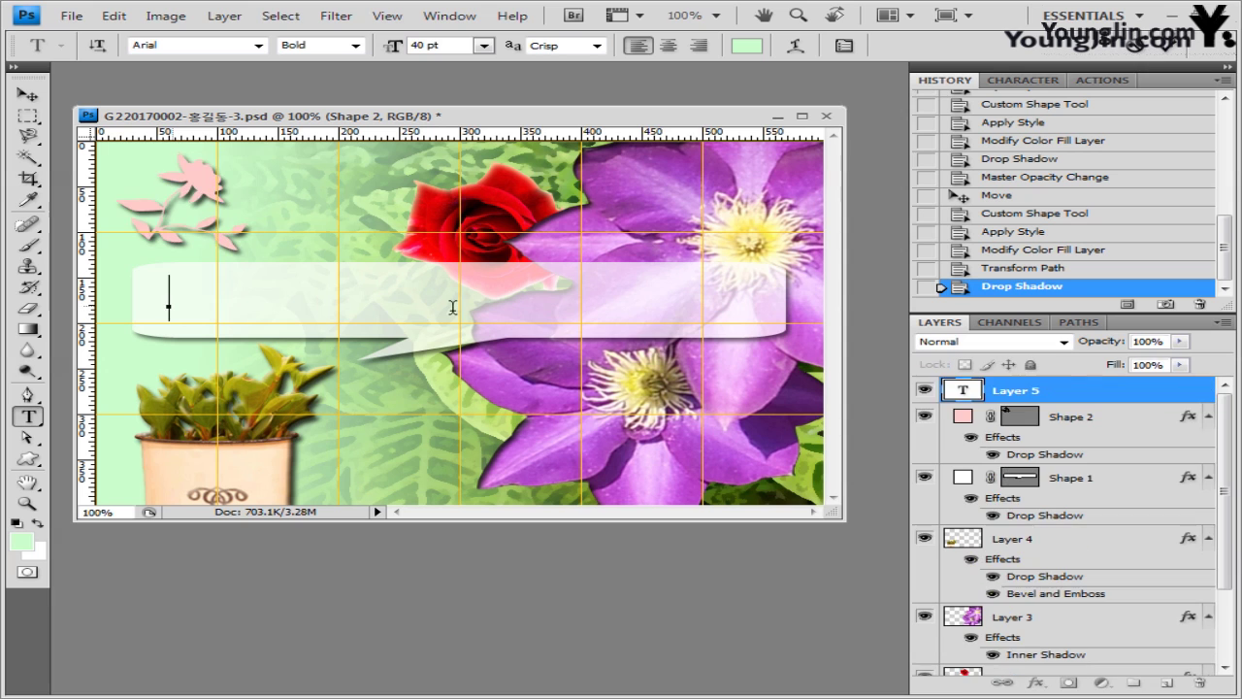
{"action": "type", "text": "World Flower Exhibition"}
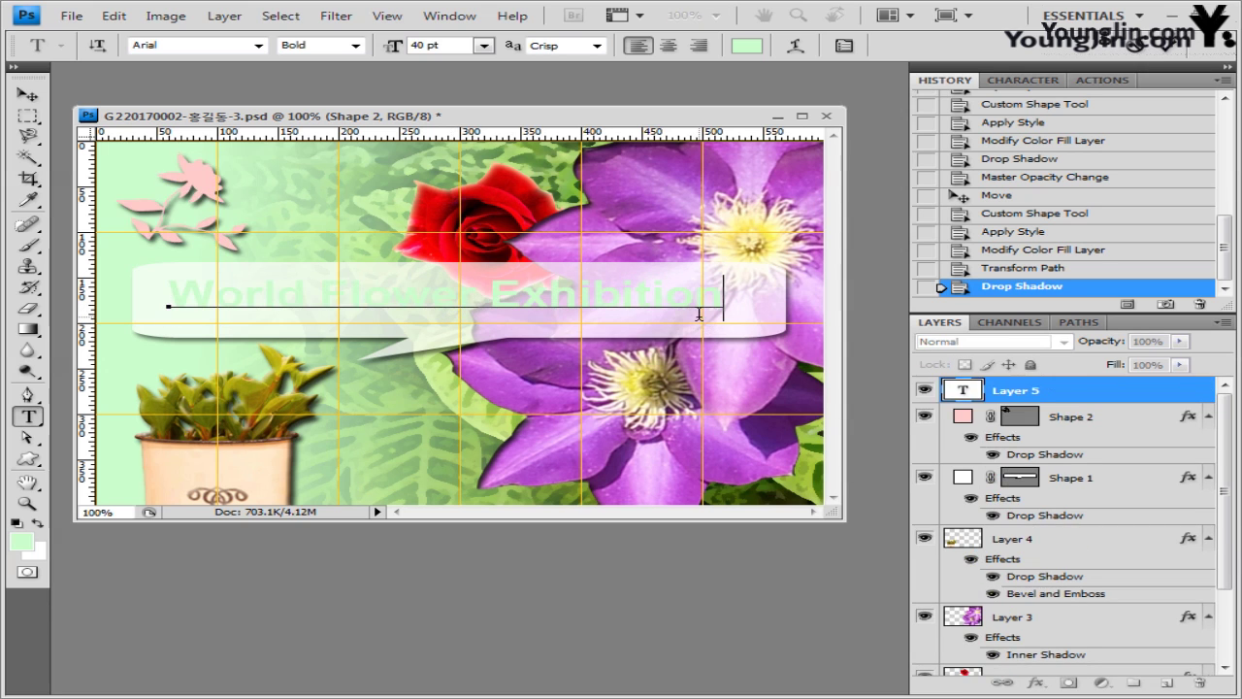
- Colour the title text dark green 187018 and commit it
{"action": "left_click_drag", "start_coordinate": [174, 303], "coordinate": [881, 295]}
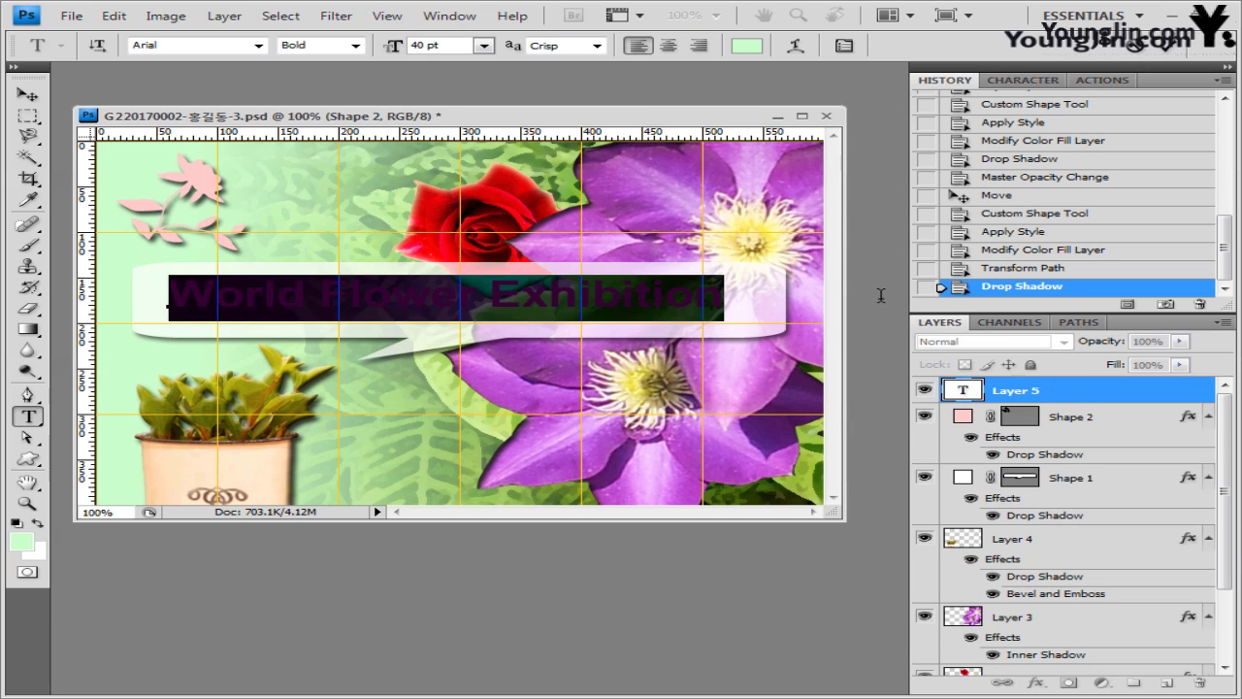
{"action": "left_click", "coordinate": [745, 47]}
{"action": "left_click_drag", "start_coordinate": [501, 248], "coordinate": [514, 296]}
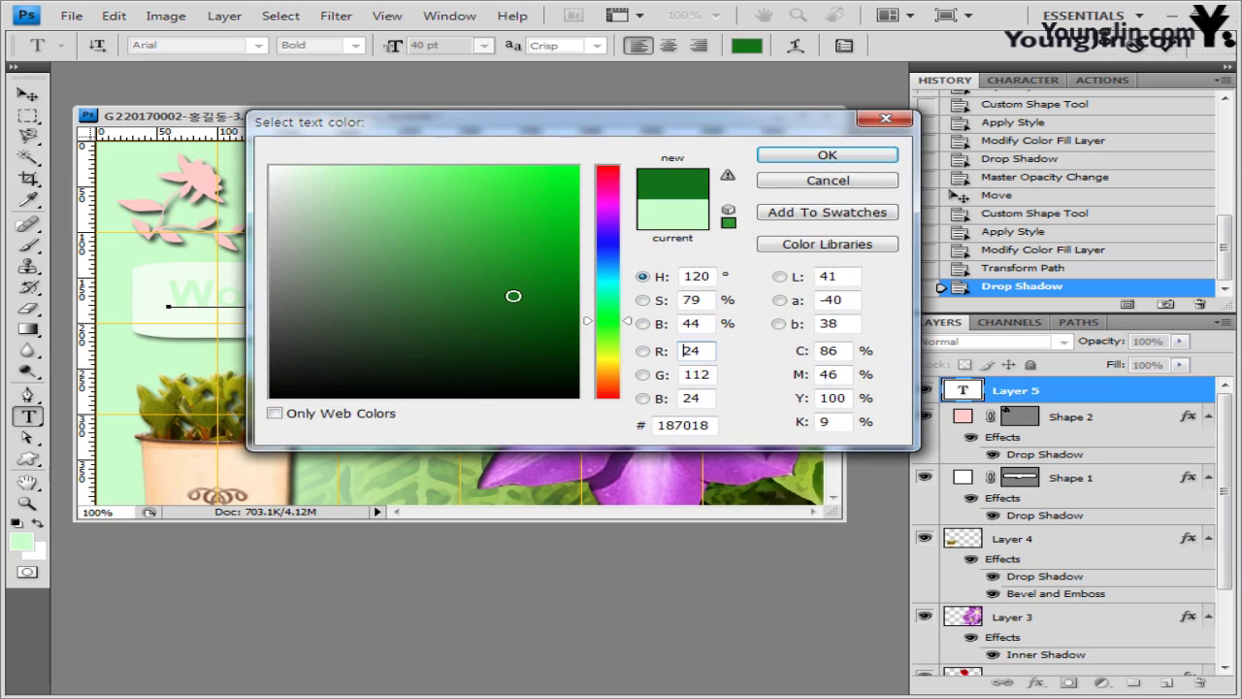
{"action": "left_click", "coordinate": [826, 155]}
{"action": "left_click", "coordinate": [736, 293]}
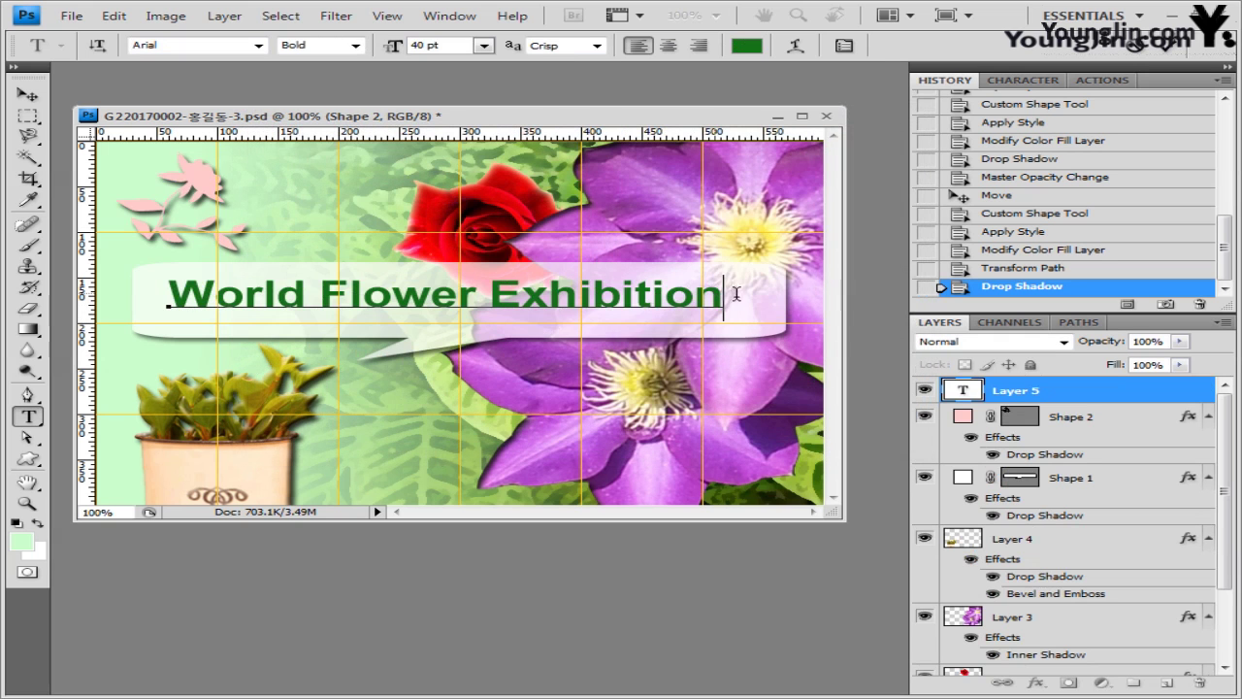
{"action": "key", "text": "ctrl+Return"}
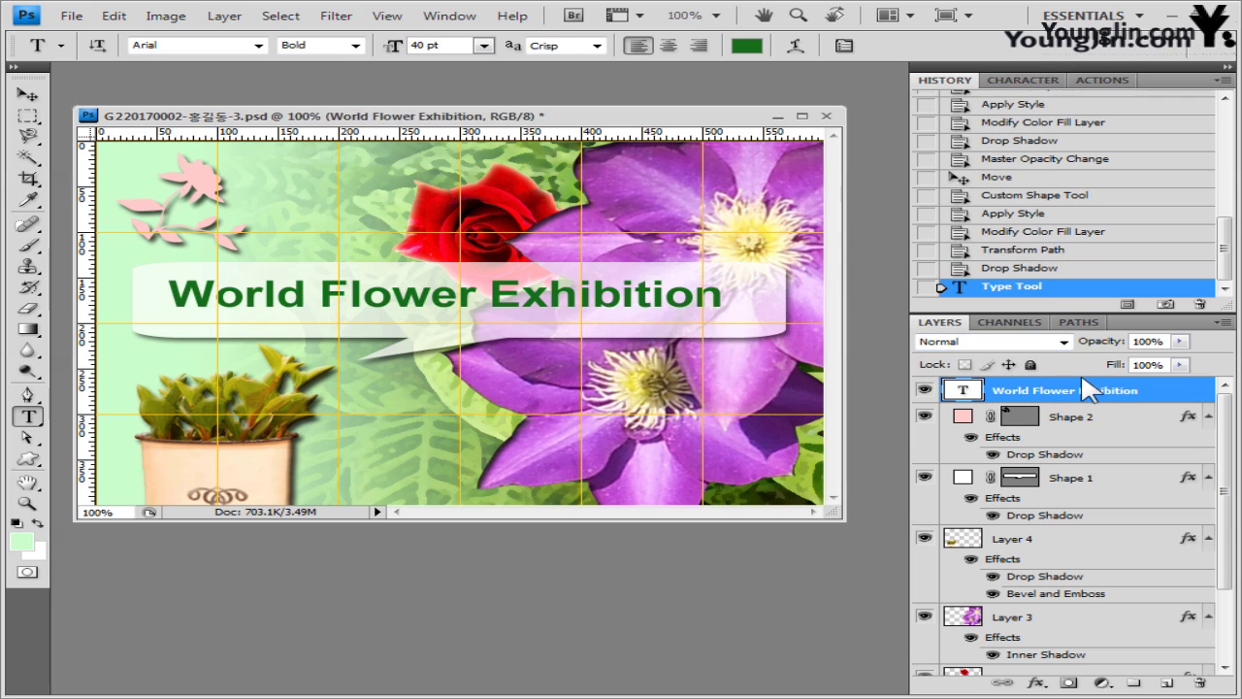
- Open Gradient Overlay settings for the title layer
{"action": "left_click", "coordinate": [1037, 683]}
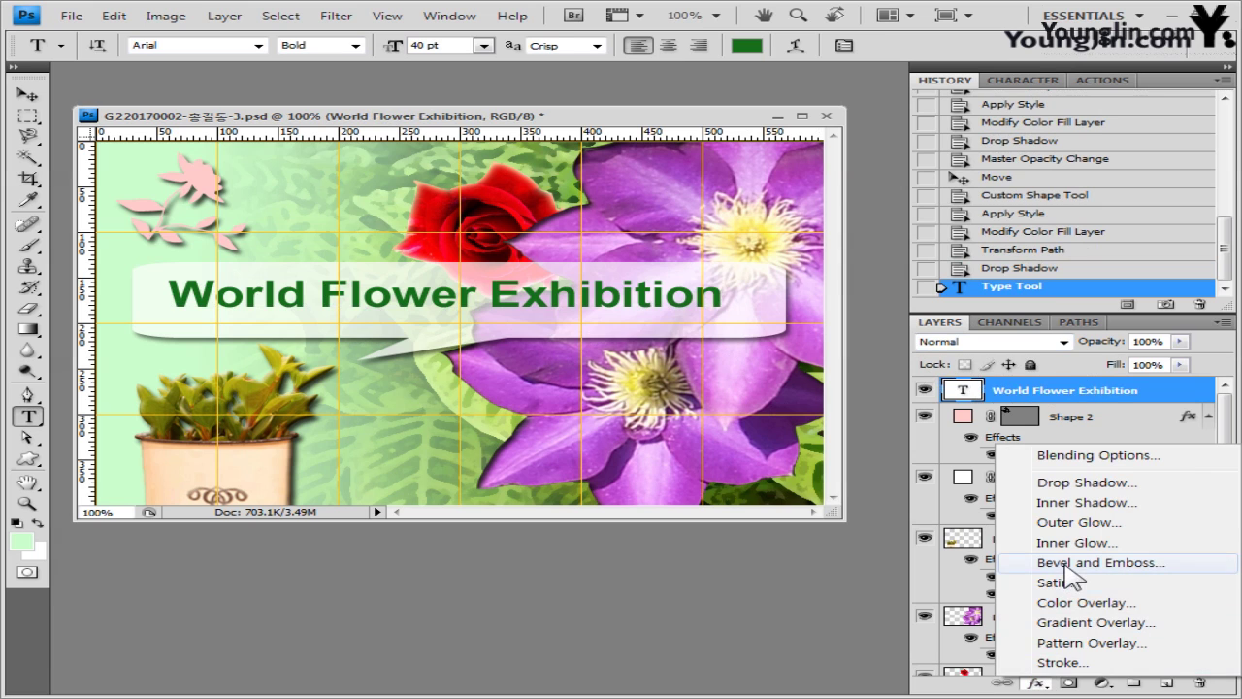
{"action": "left_click", "coordinate": [1094, 623]}
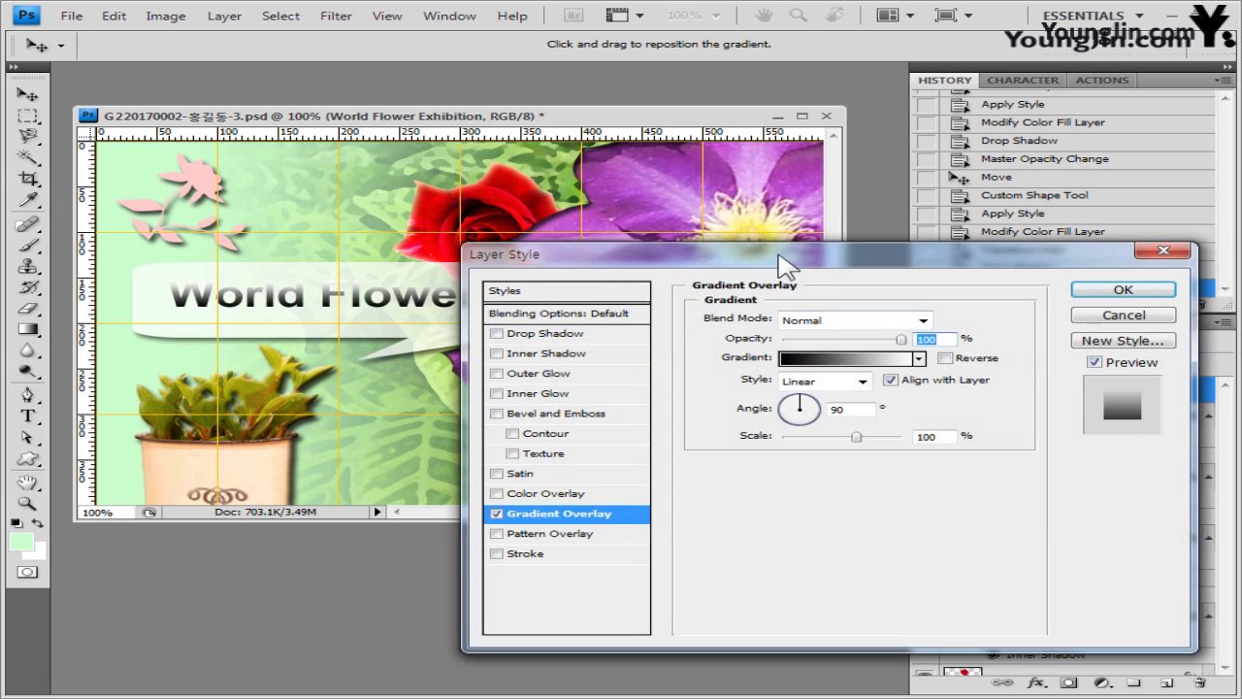
{"action": "left_click_drag", "start_coordinate": [784, 264], "coordinate": [677, 247]}
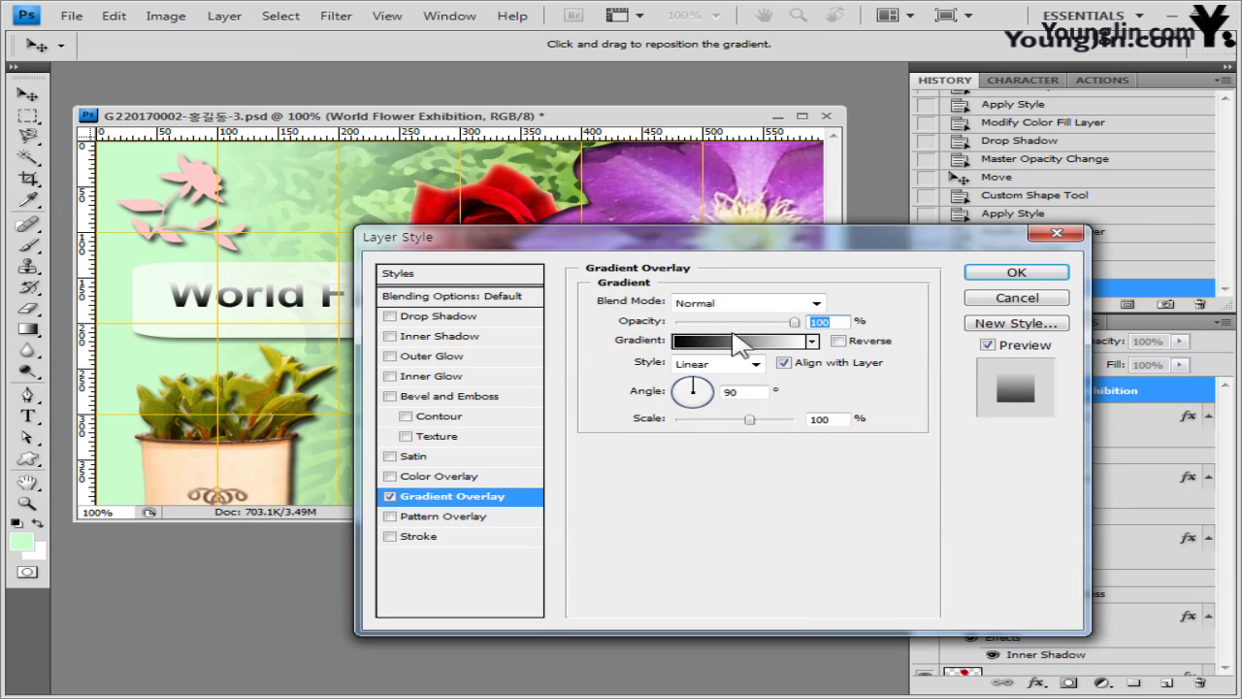
- Edit the overlay gradient to run from pink ff3366 to white
{"action": "left_click", "coordinate": [750, 341]}
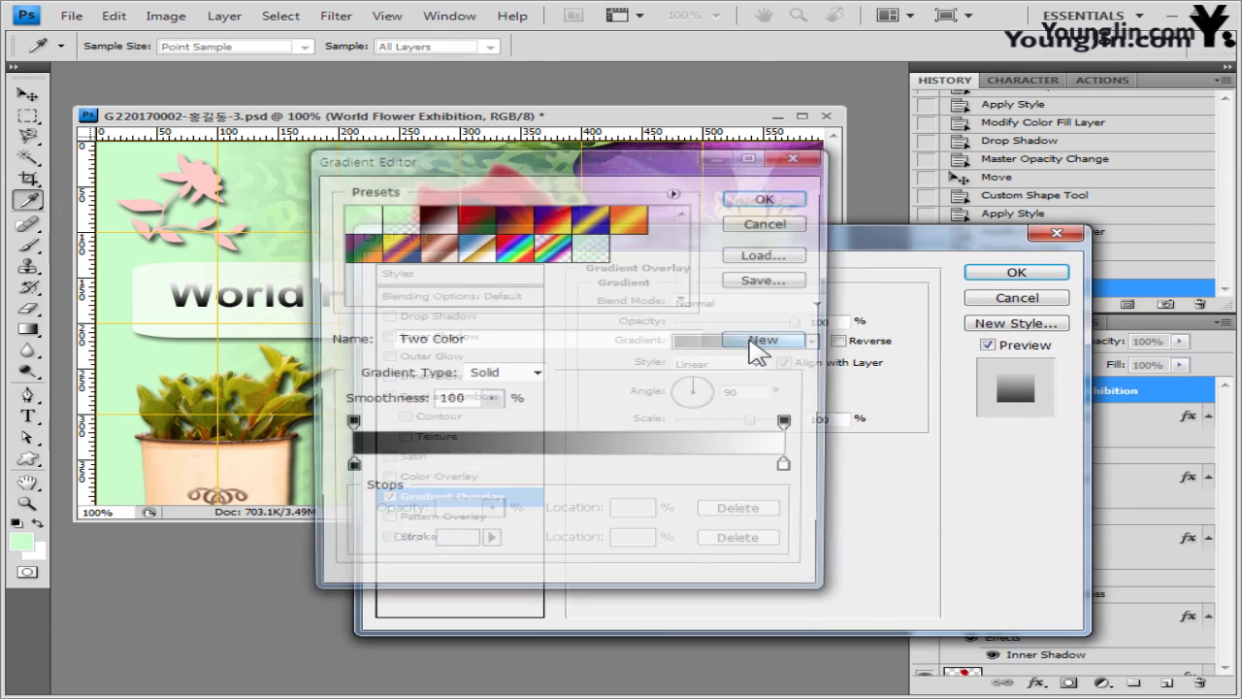
{"action": "double_click", "coordinate": [347, 471]}
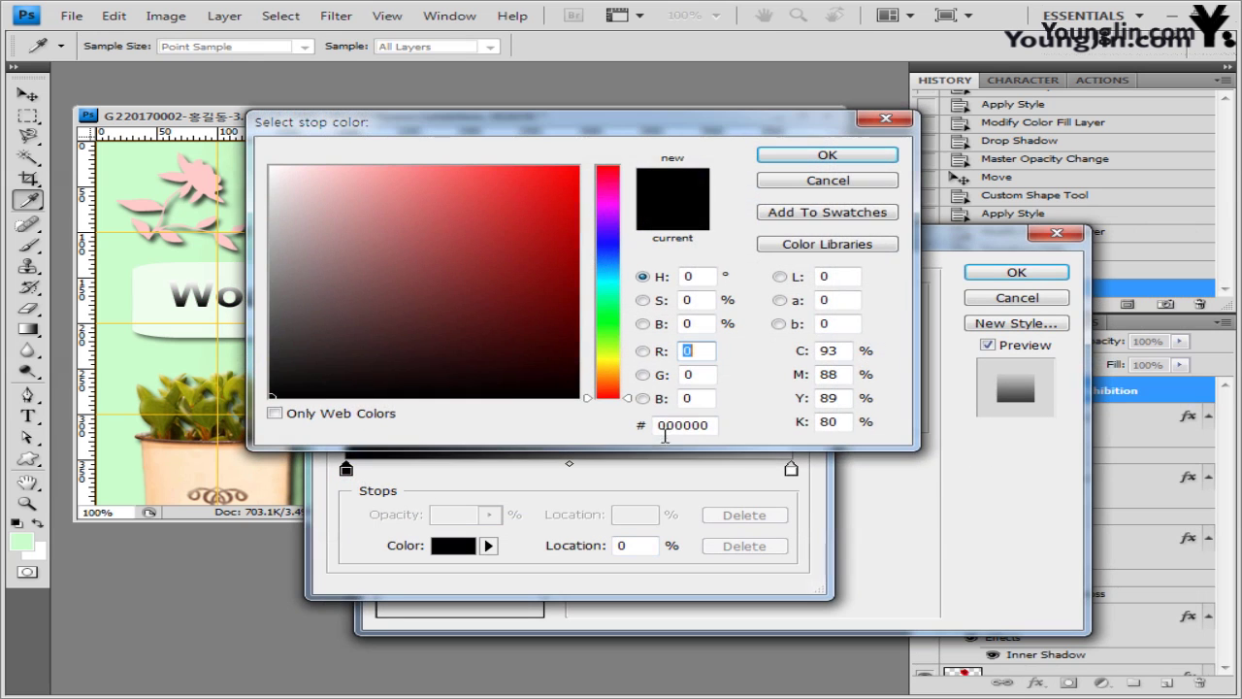
{"action": "double_click", "coordinate": [706, 428]}
{"action": "type", "text": "ff3366"}
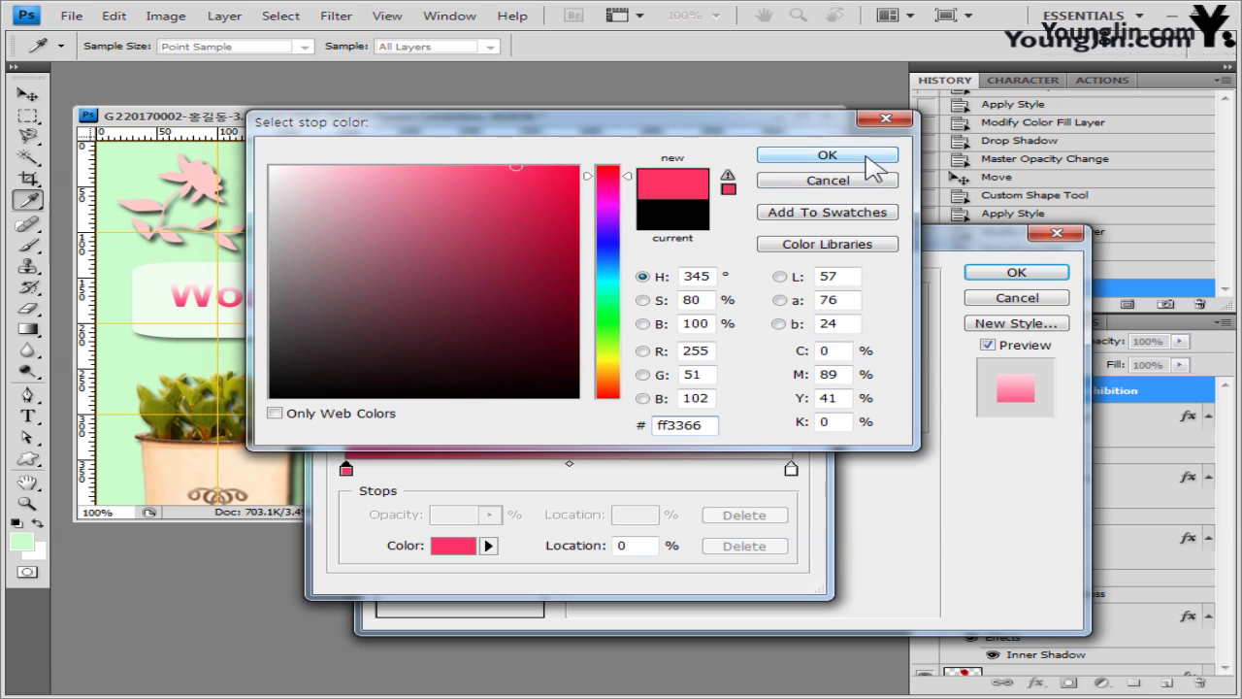
{"action": "left_click", "coordinate": [866, 157]}
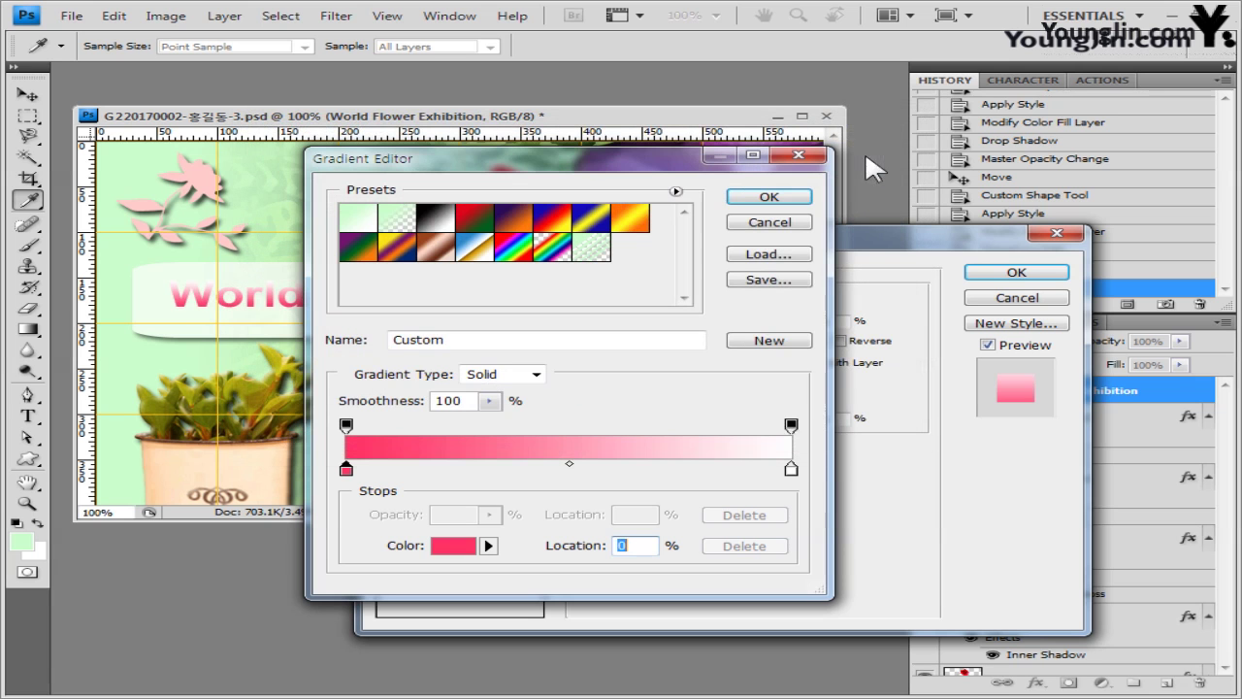
{"action": "left_click", "coordinate": [791, 470]}
{"action": "left_click", "coordinate": [453, 545]}
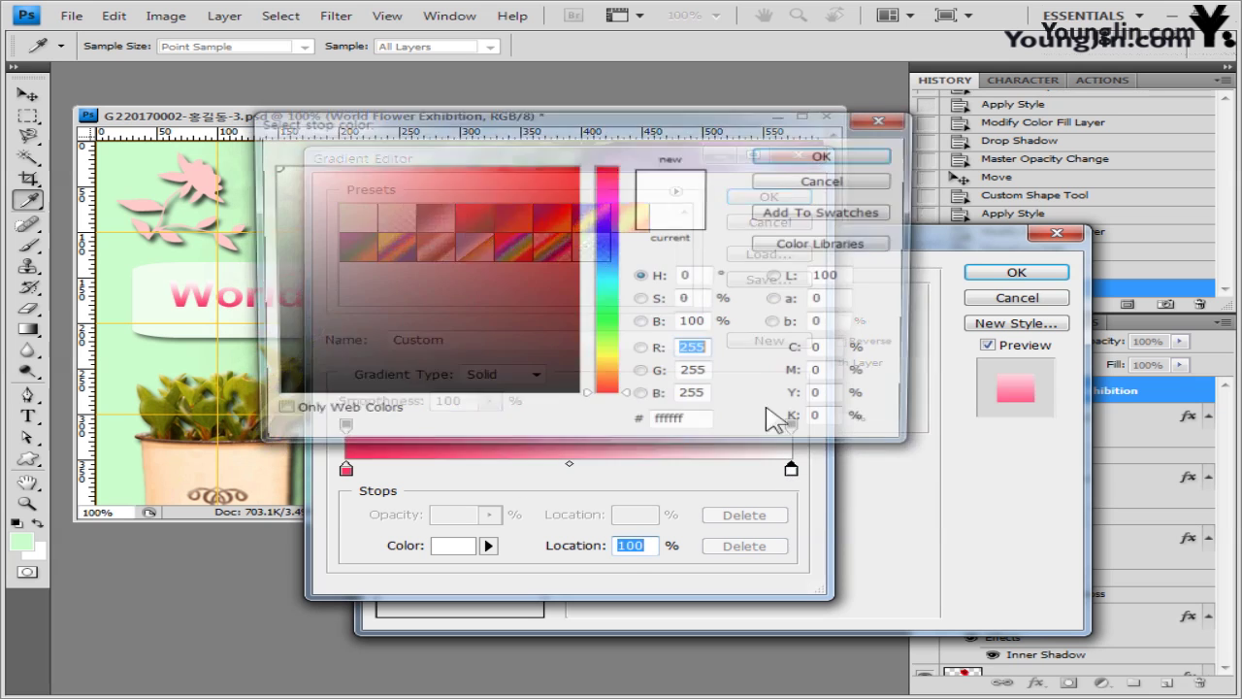
{"action": "left_click", "coordinate": [828, 158]}
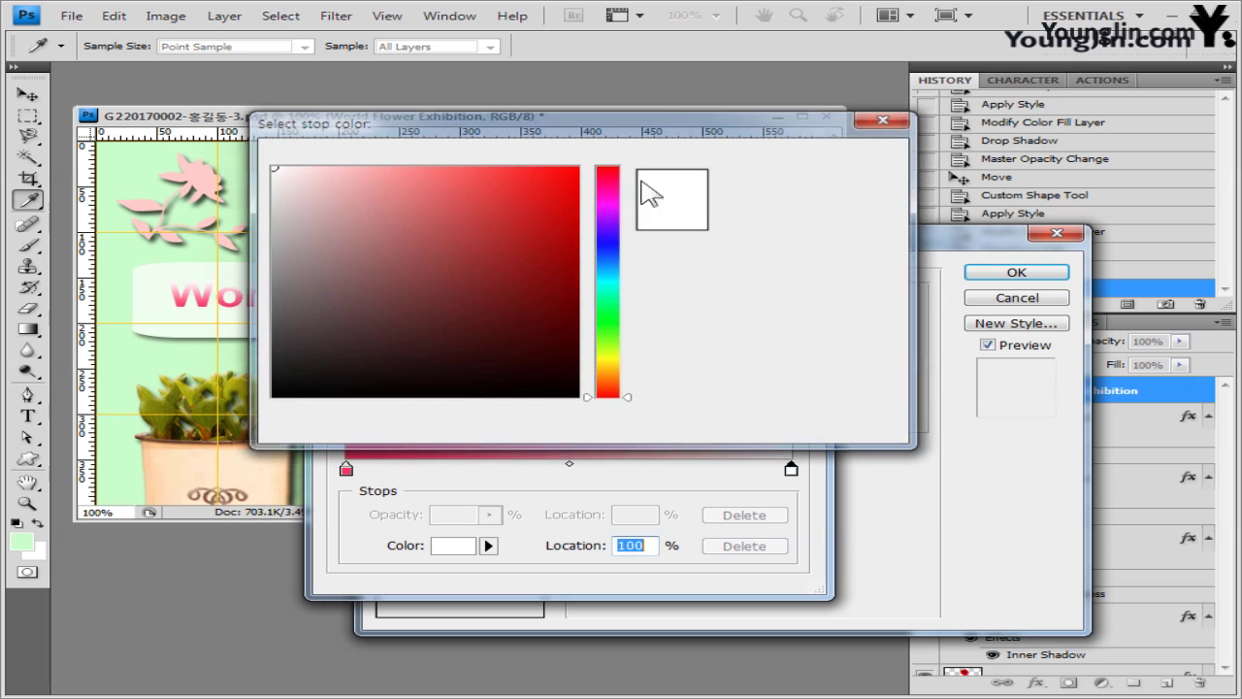
{"action": "left_click", "coordinate": [799, 201]}
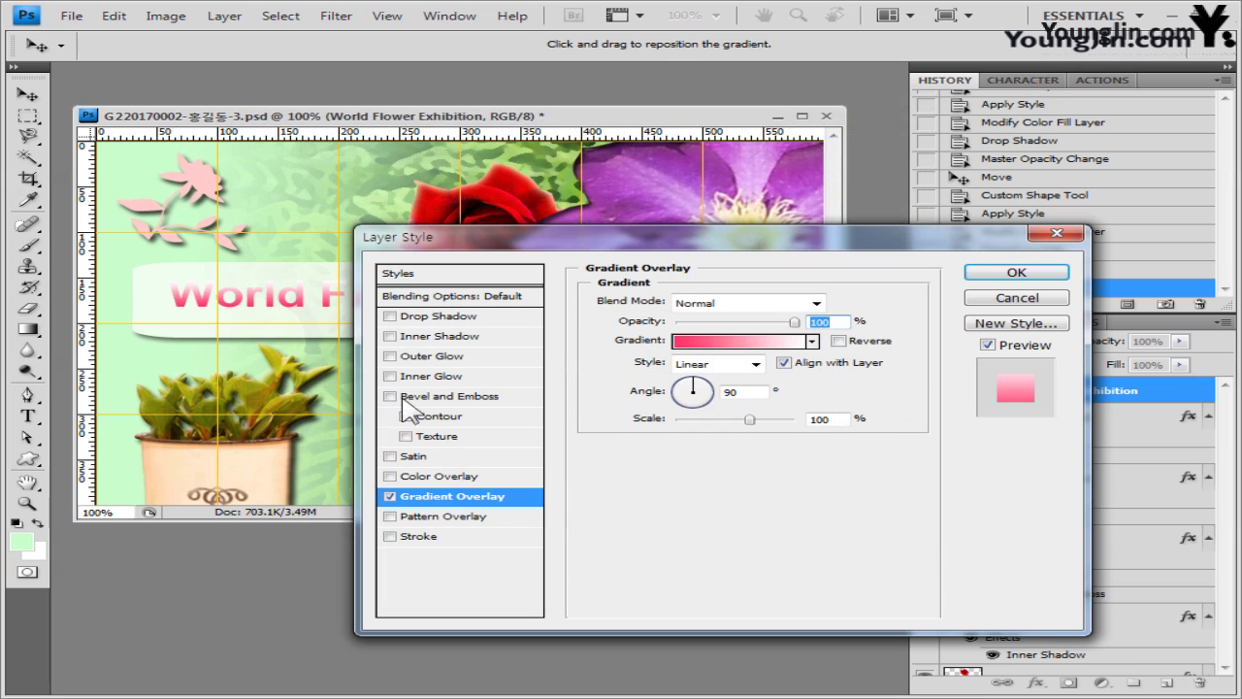
- Set the gradient overlay angle to 0° so it runs left to right
{"action": "left_click_drag", "start_coordinate": [684, 239], "coordinate": [679, 349]}
{"action": "double_click", "coordinate": [727, 501]}
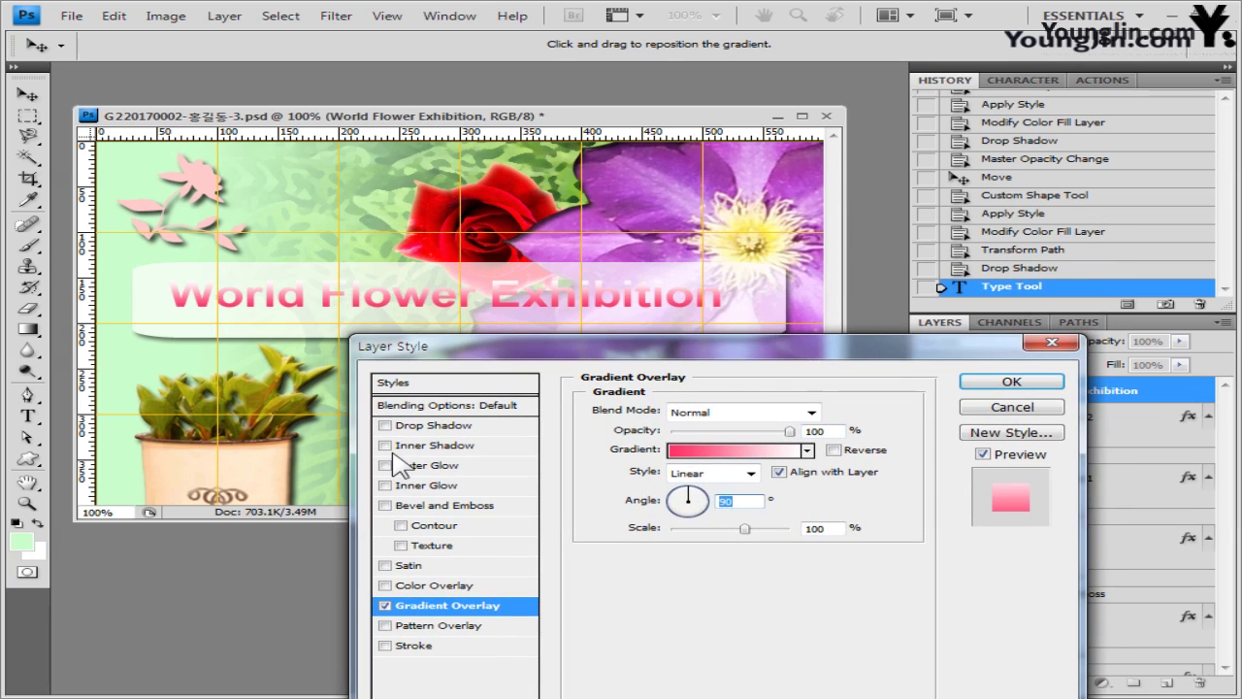
{"action": "type", "text": "0"}
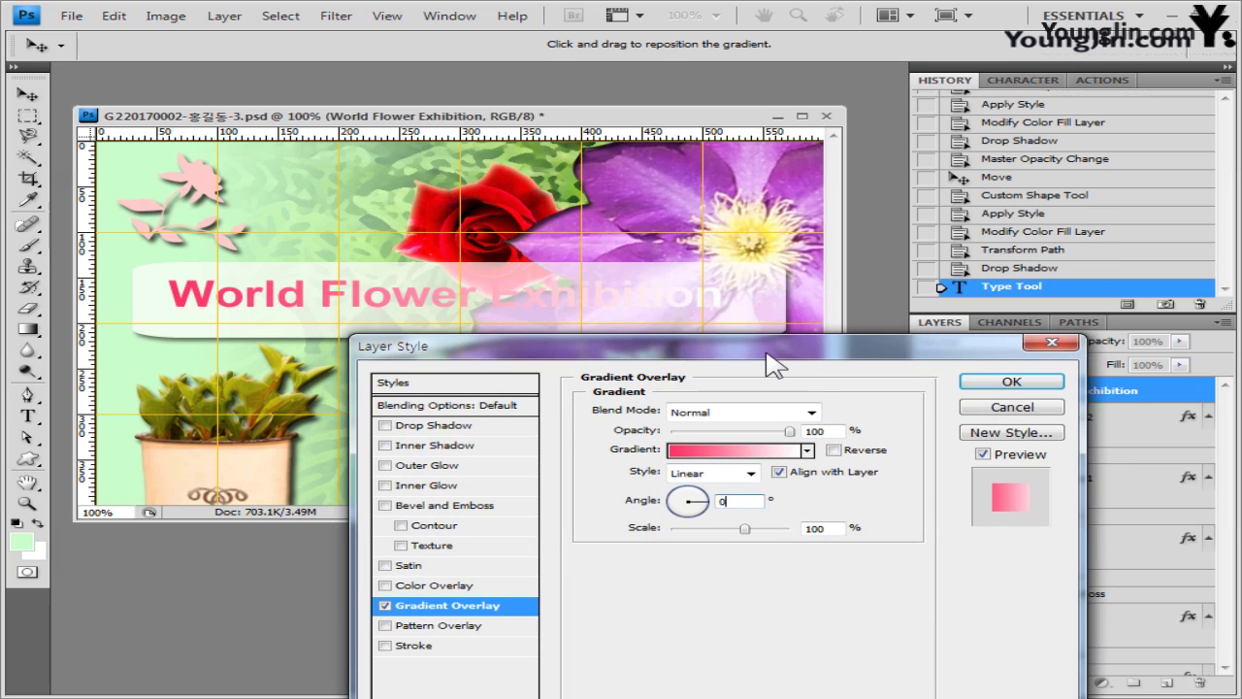
{"action": "left_click_drag", "start_coordinate": [774, 363], "coordinate": [792, 288]}
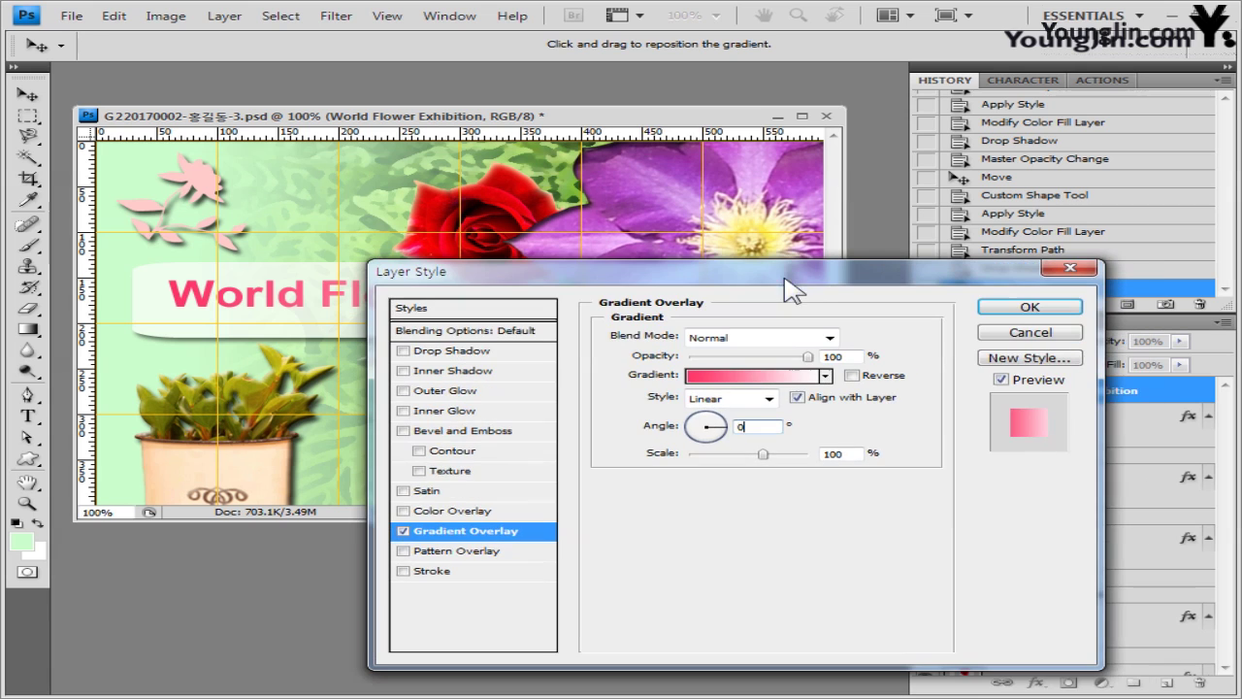
- Add a 3 px Stroke filled with a black-to-purple 9900cc gradient
{"action": "left_click", "coordinate": [433, 573]}
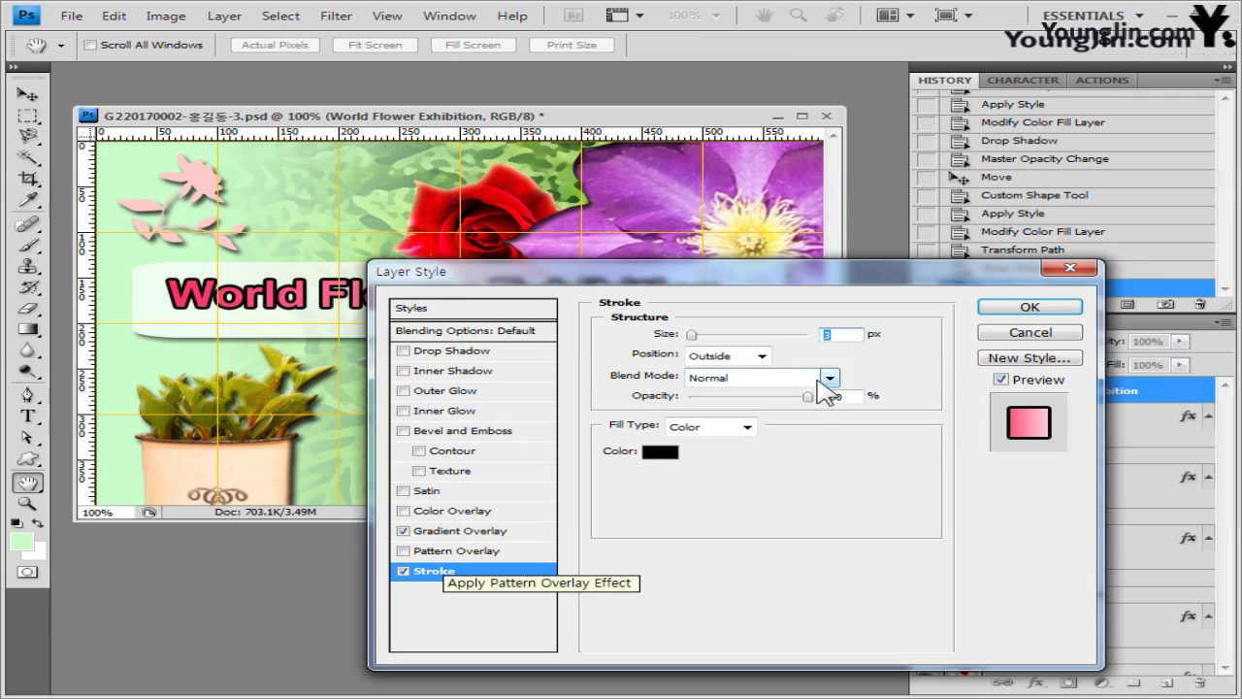
{"action": "left_click", "coordinate": [742, 430]}
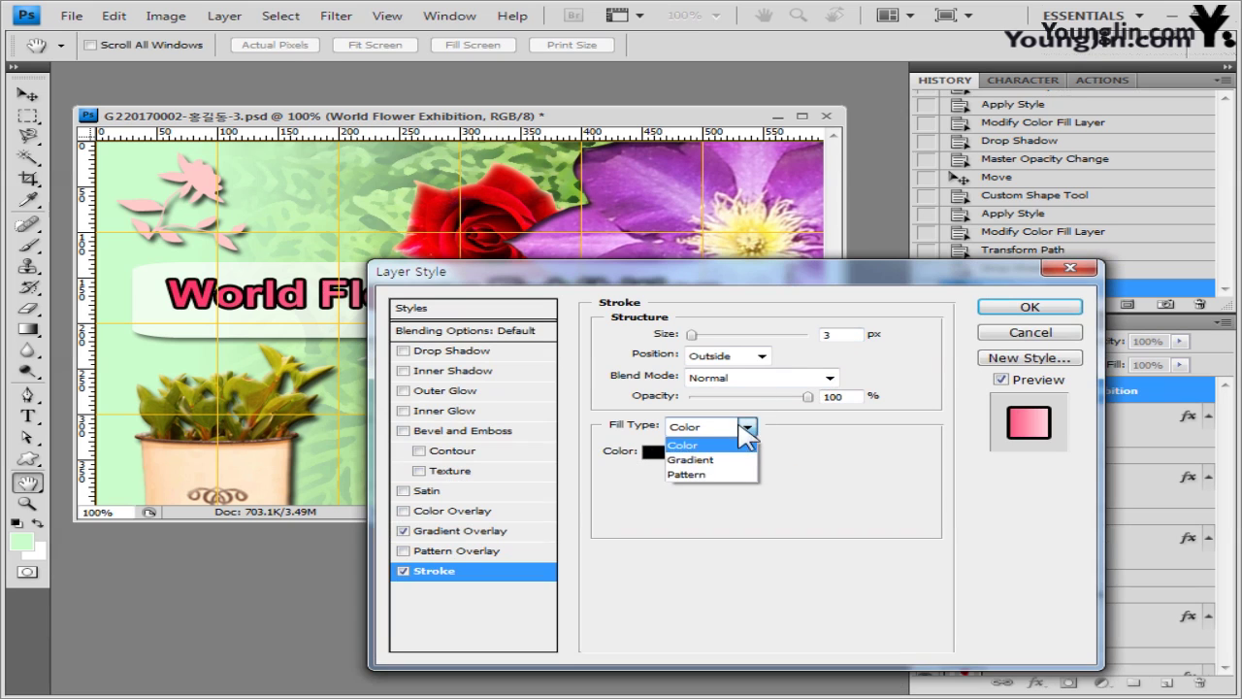
{"action": "left_click", "coordinate": [716, 460]}
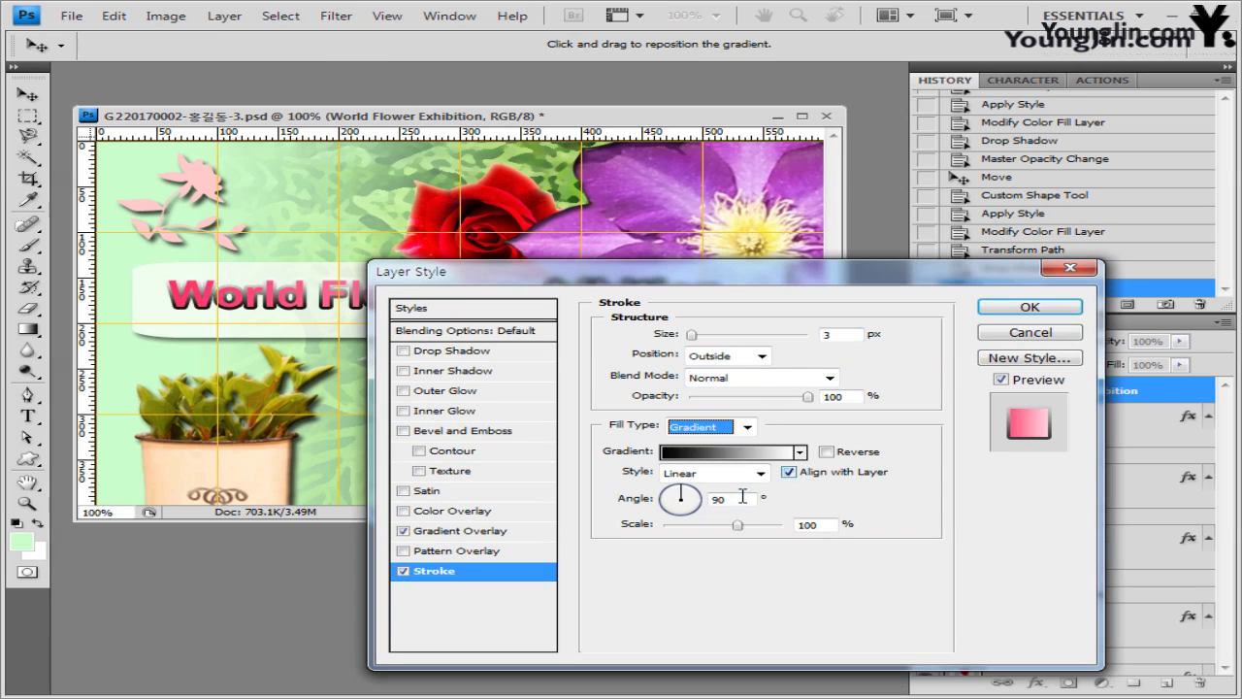
{"action": "left_click", "coordinate": [718, 453]}
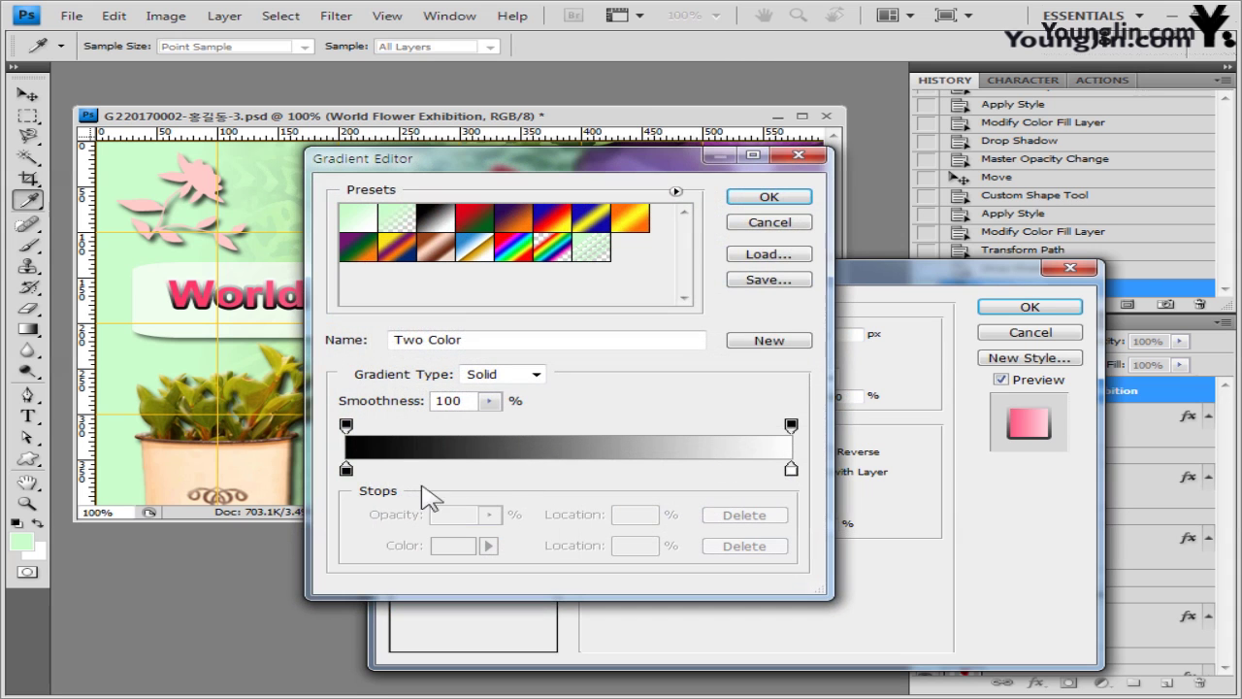
{"action": "double_click", "coordinate": [346, 471]}
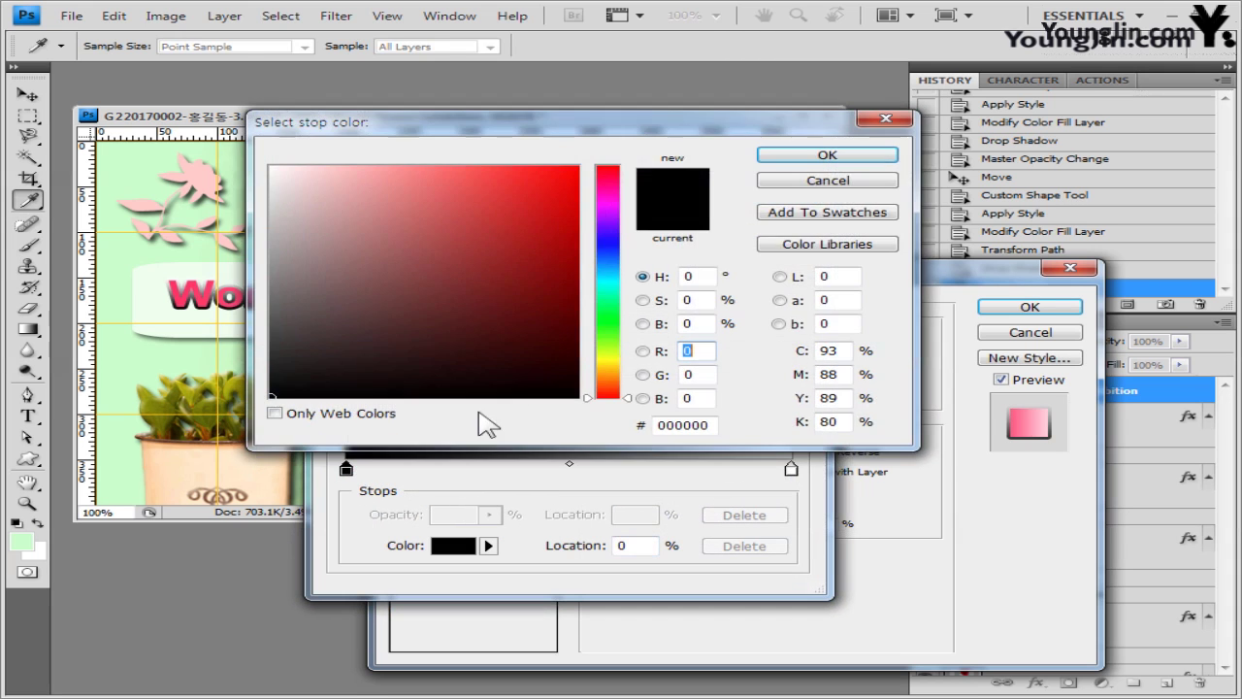
{"action": "left_click", "coordinate": [840, 158]}
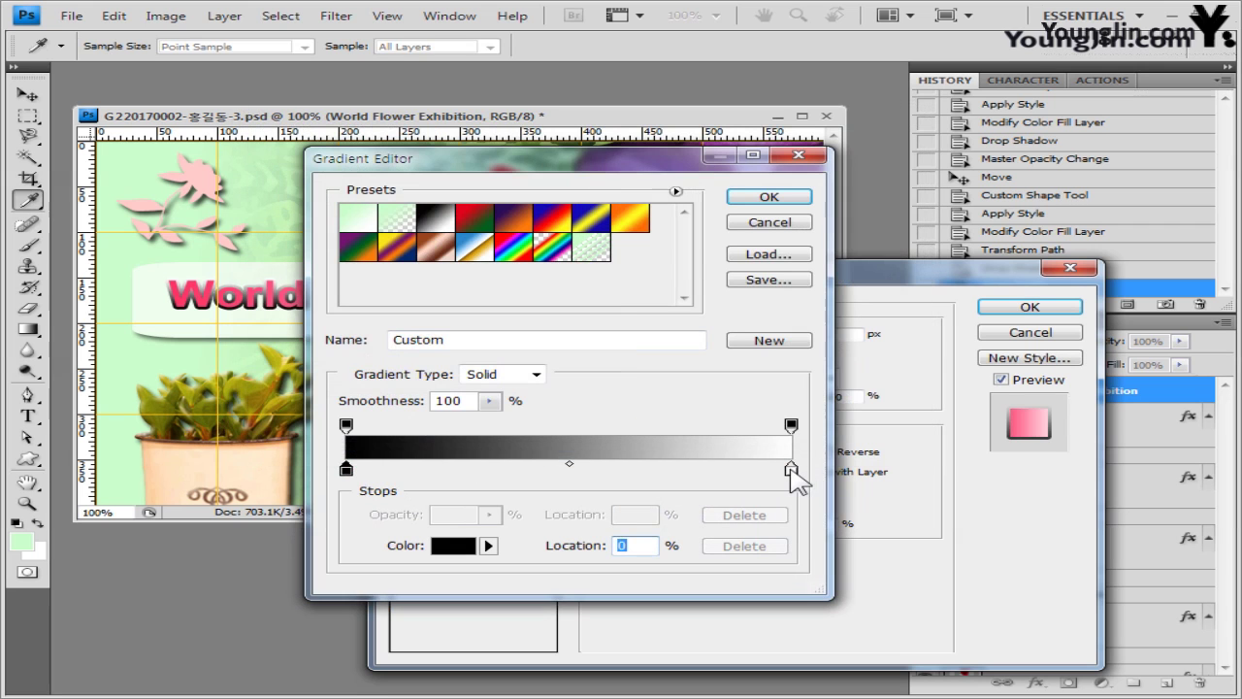
{"action": "double_click", "coordinate": [790, 470]}
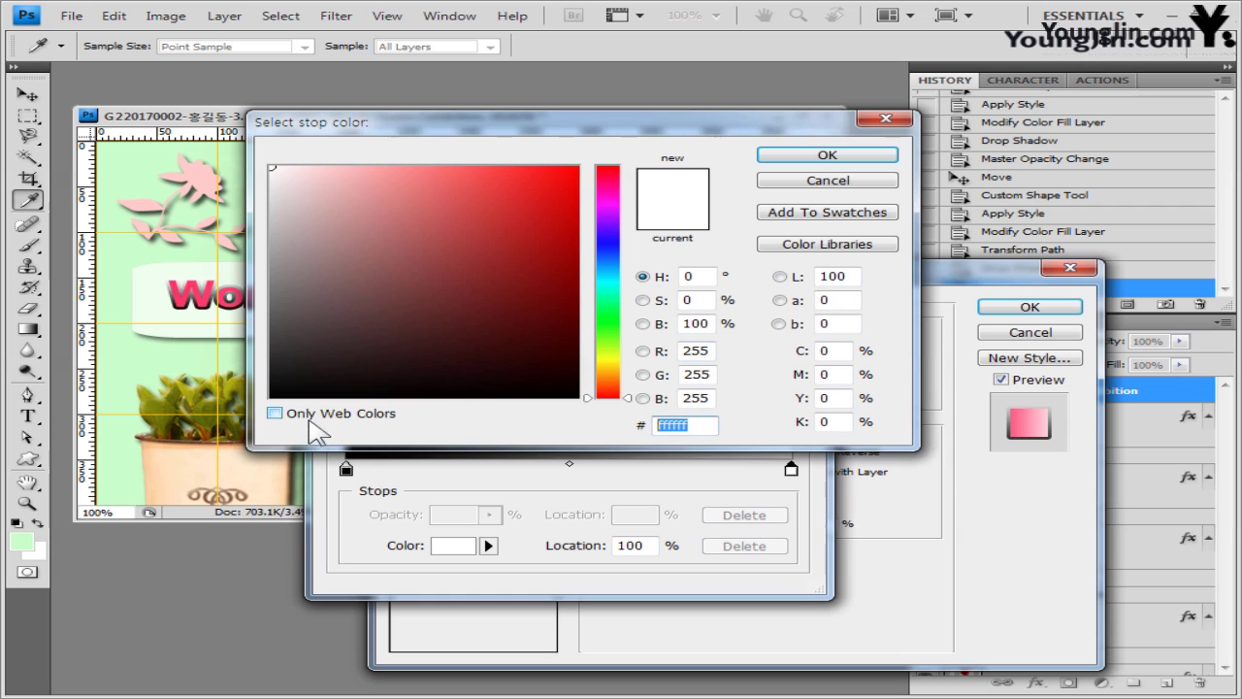
{"action": "type", "text": "9900cc"}
{"action": "left_click", "coordinate": [826, 157]}
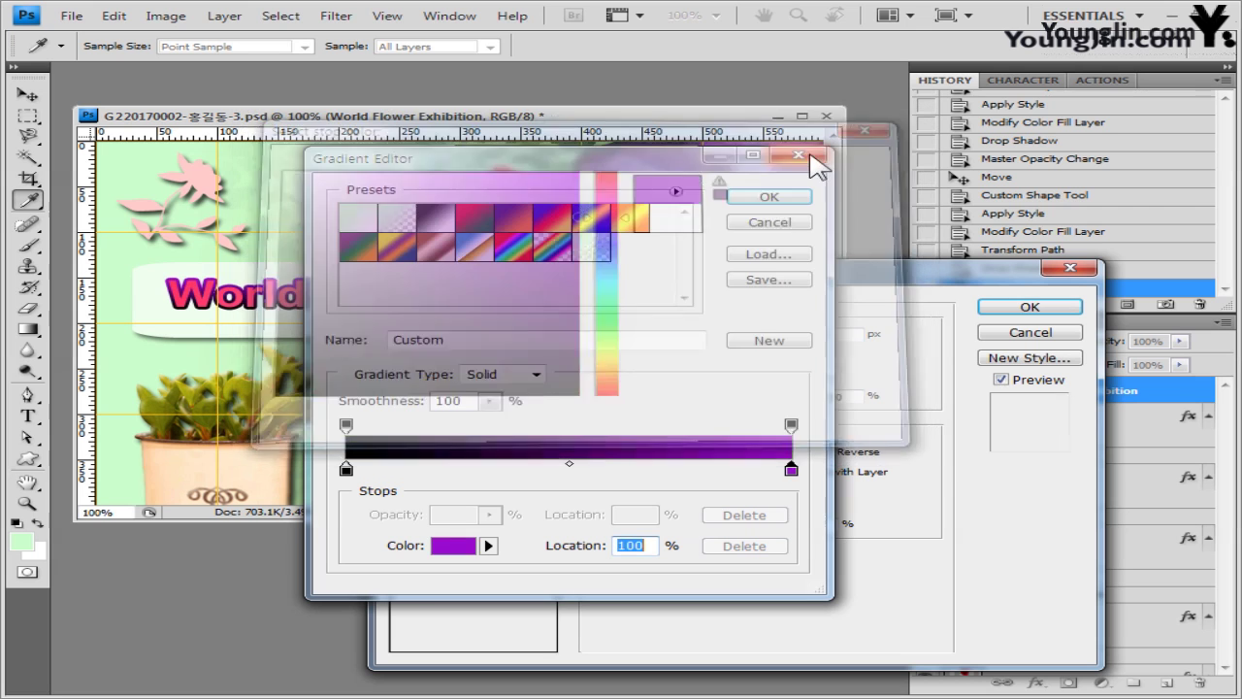
{"action": "left_click", "coordinate": [783, 202]}
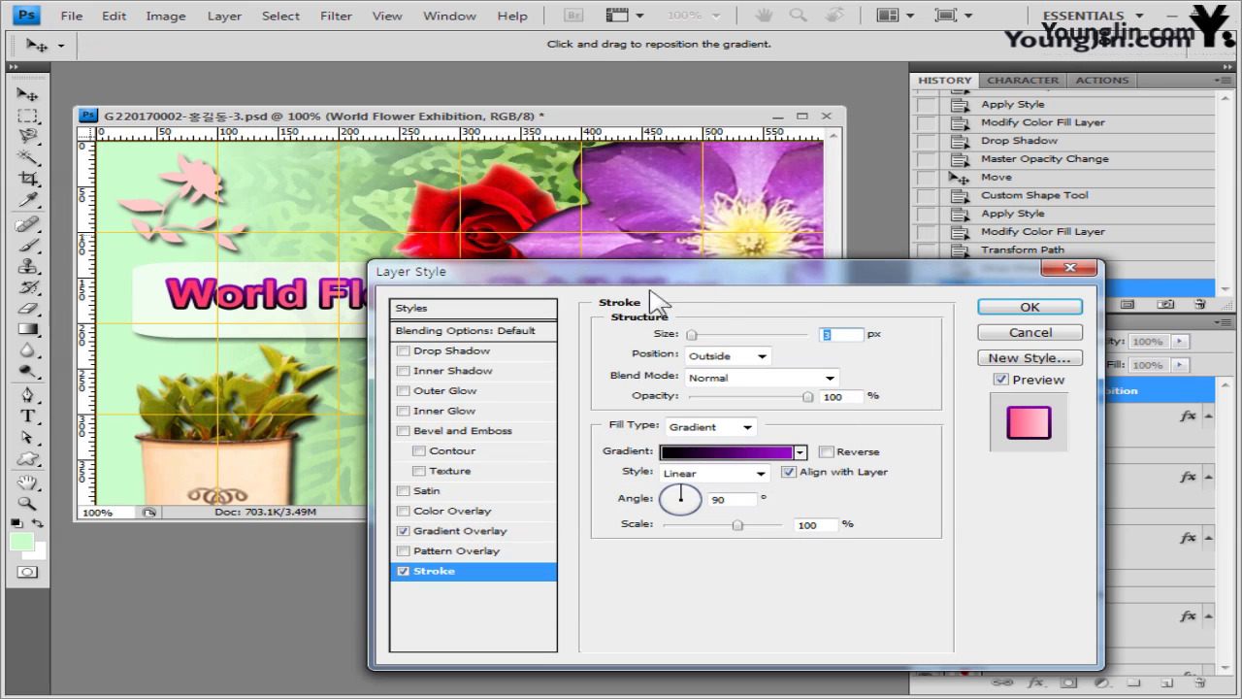
- Set the stroke gradient angle to 0° and apply the layer styles
{"action": "left_click", "coordinate": [748, 499]}
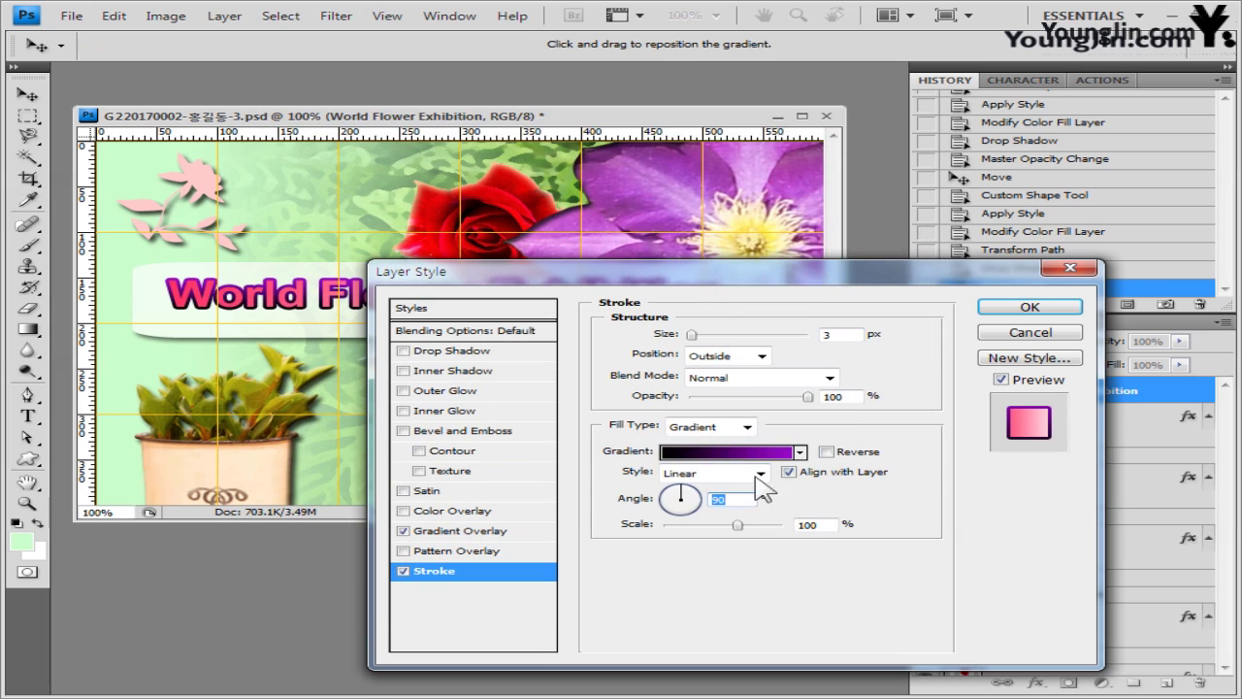
{"action": "type", "text": "0"}
{"action": "left_click_drag", "start_coordinate": [816, 285], "coordinate": [815, 359]}
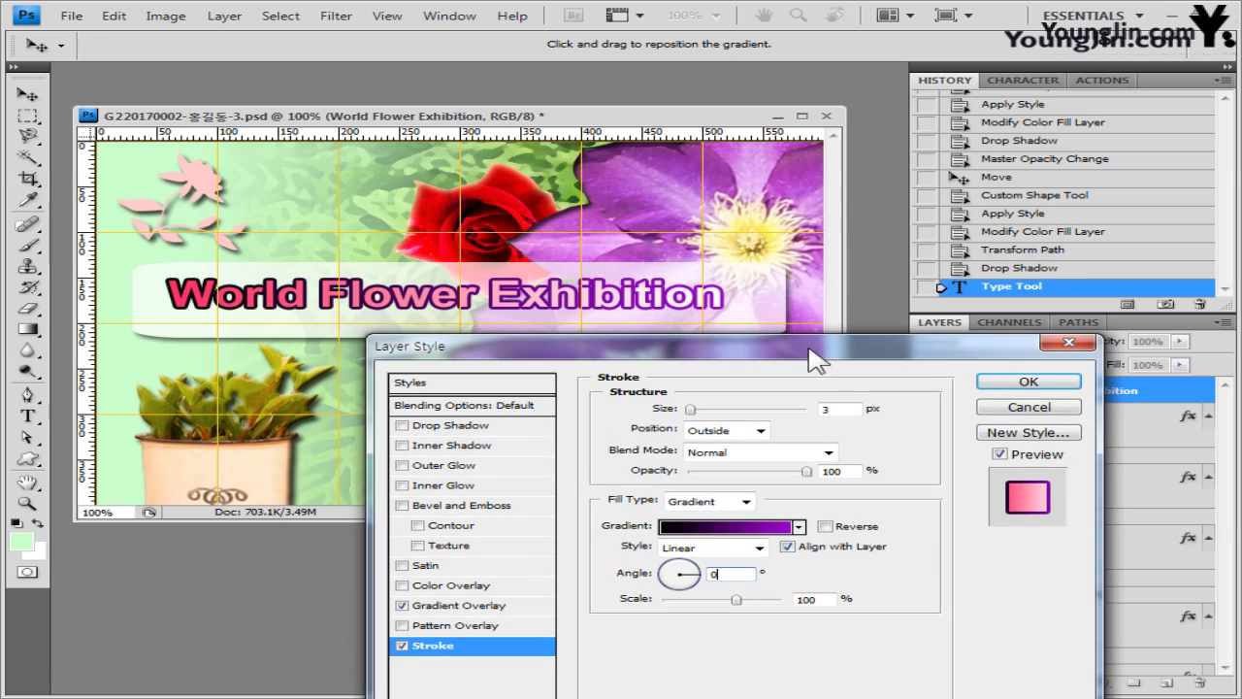
{"action": "left_click", "coordinate": [1029, 382]}
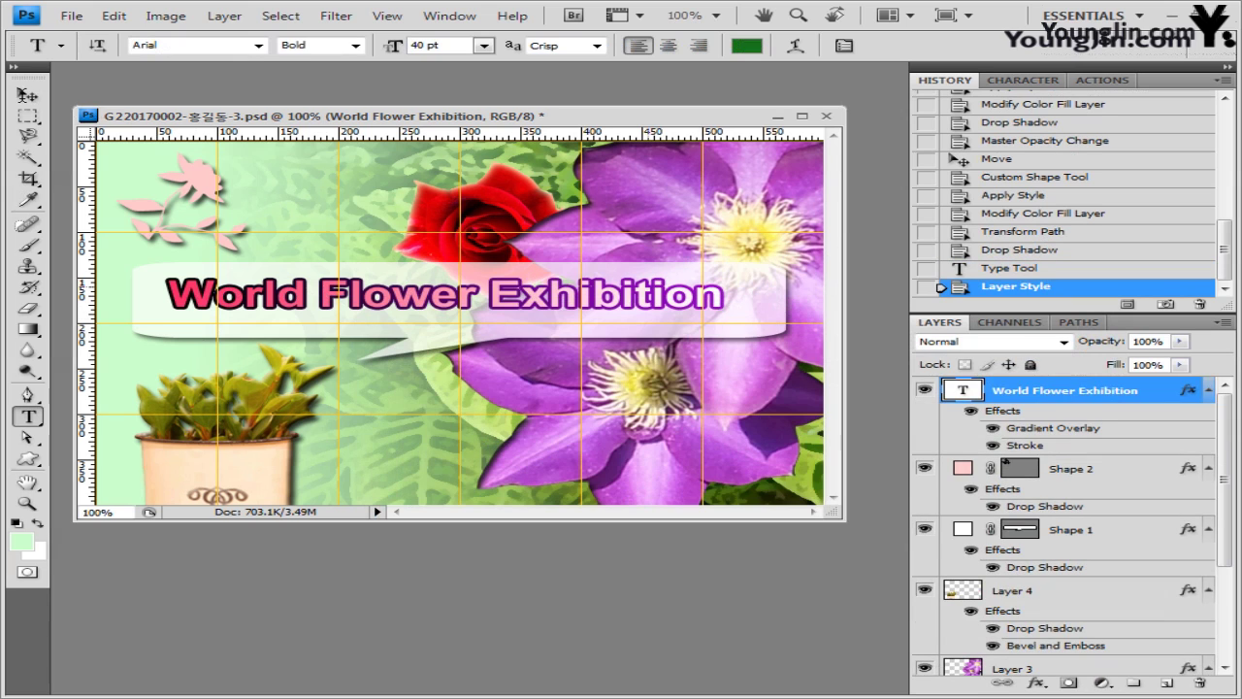
- Nudge the title slightly down-right and paste the Korean program list as new text
{"action": "key", "text": "v"}
{"action": "left_click_drag", "start_coordinate": [534, 296], "coordinate": [546, 302]}
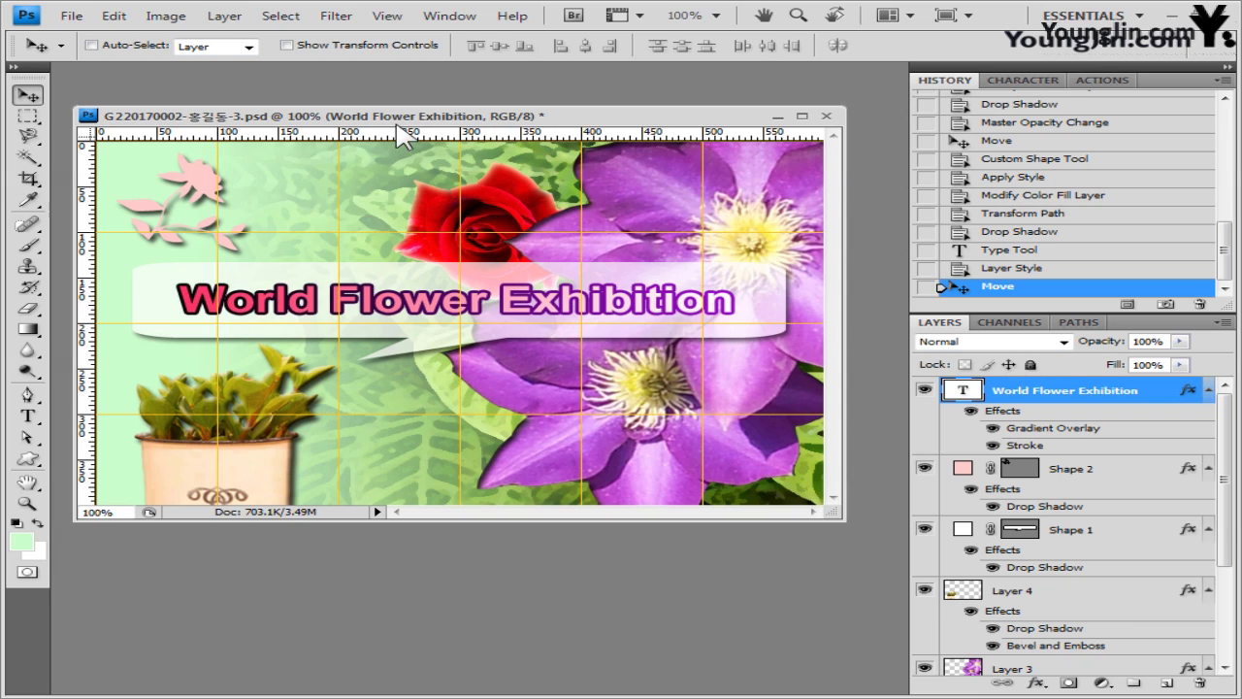
{"action": "left_click", "coordinate": [35, 415]}
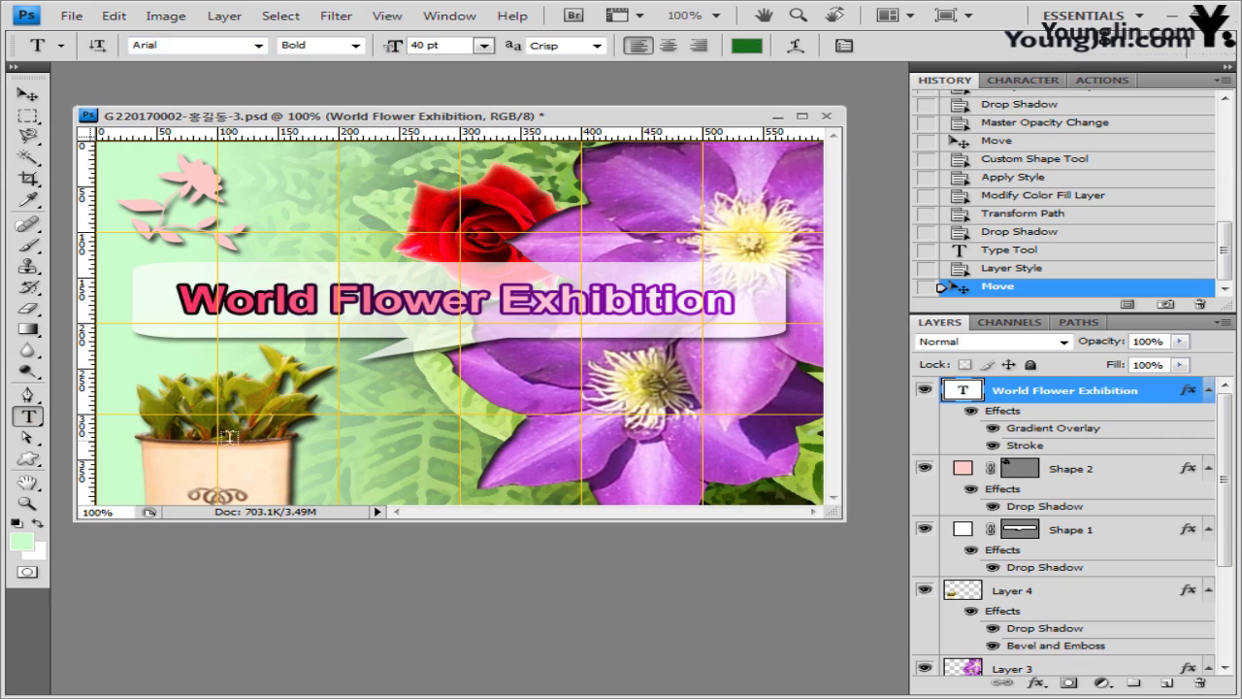
{"action": "left_click", "coordinate": [317, 462]}
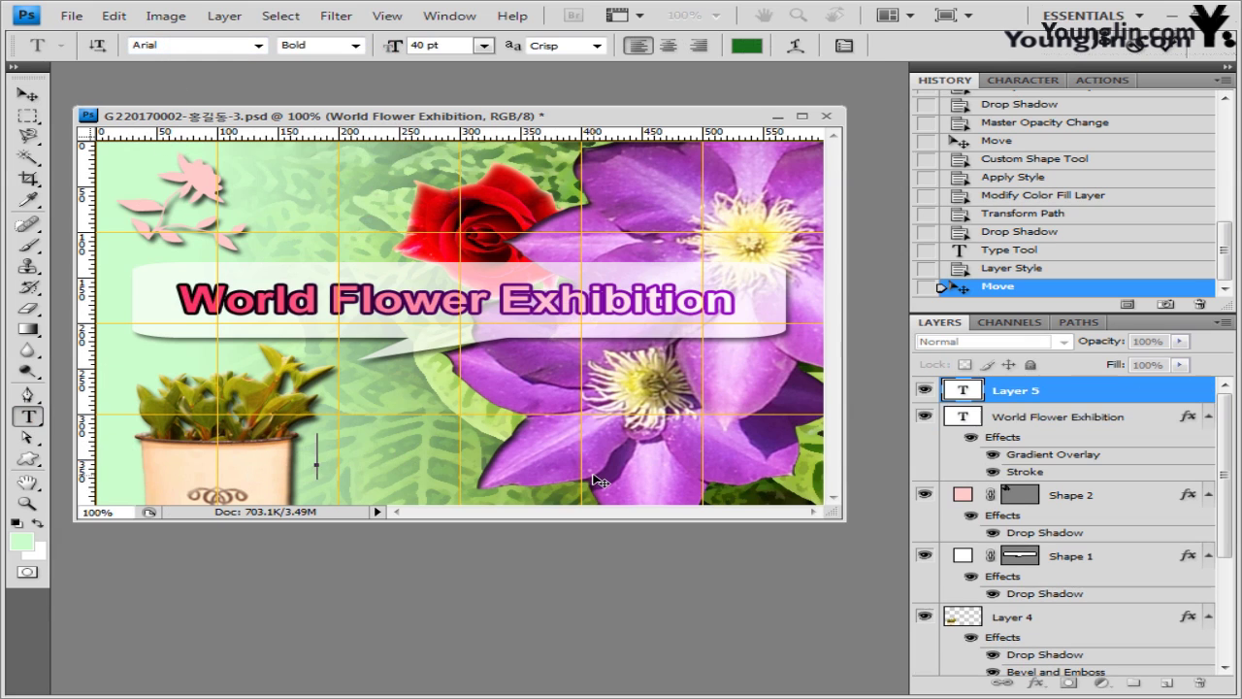
{"action": "type", "text": "- 공연 프로그램 - 체험 프로그램"}
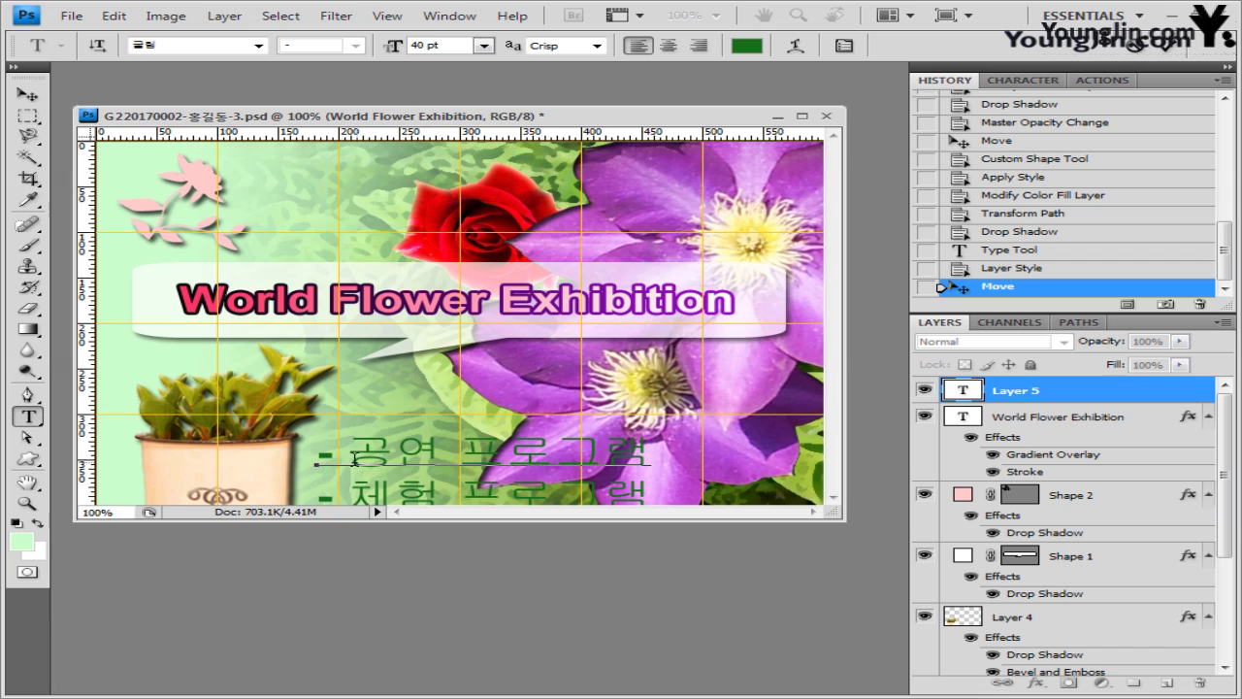
- Set the whole Korean text block to a new font at 16 pt
{"action": "key", "text": "ctrl"}
{"action": "key", "text": "ctrl+a"}
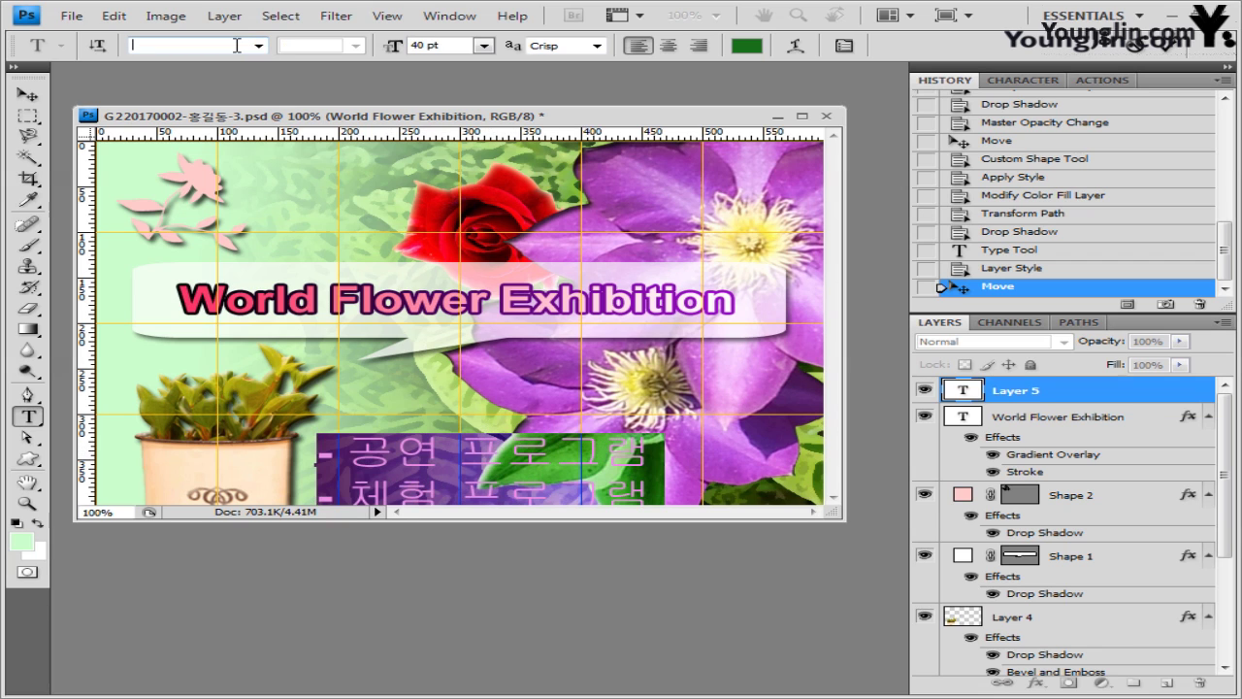
{"action": "key", "text": "Hangul"}
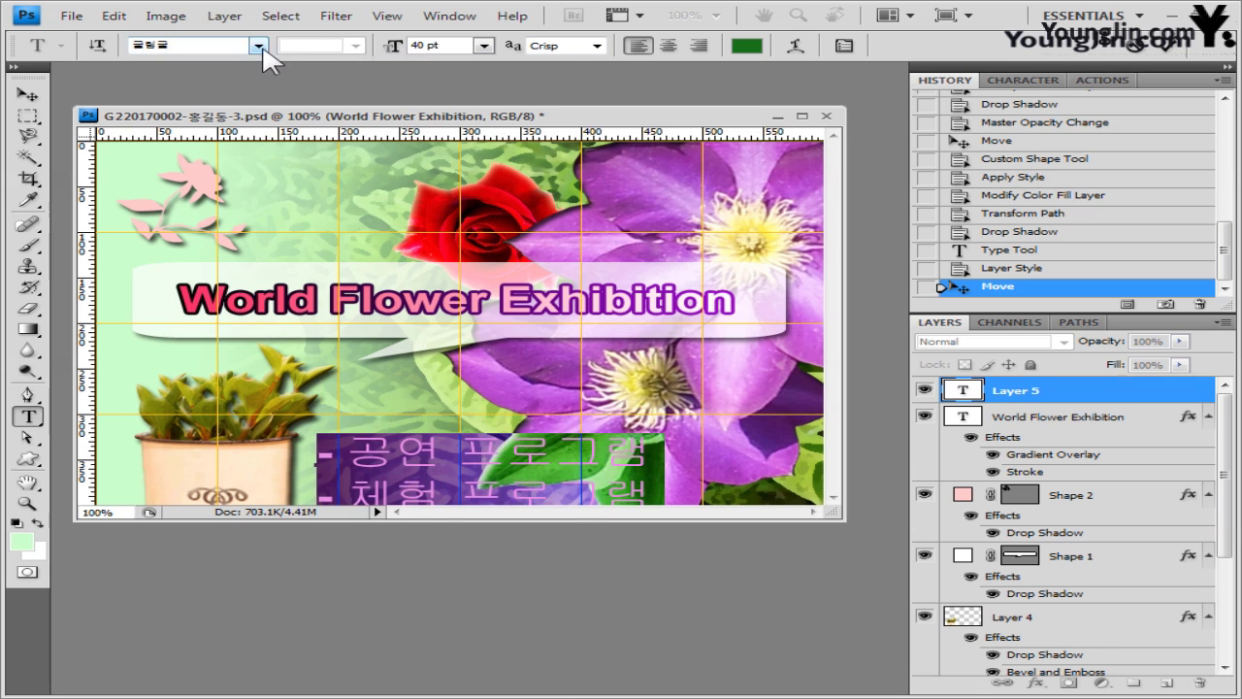
{"action": "left_click", "coordinate": [258, 46]}
{"action": "left_click", "coordinate": [201, 63]}
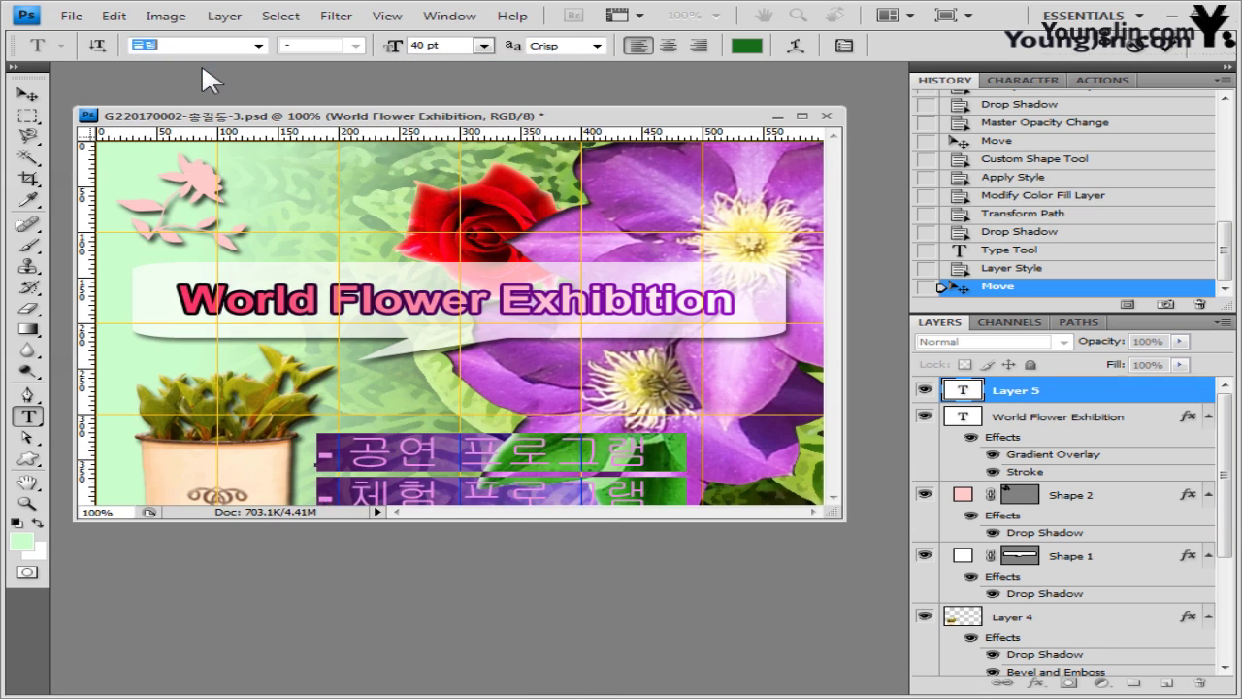
{"action": "left_click", "coordinate": [449, 49]}
{"action": "type", "text": "16"}
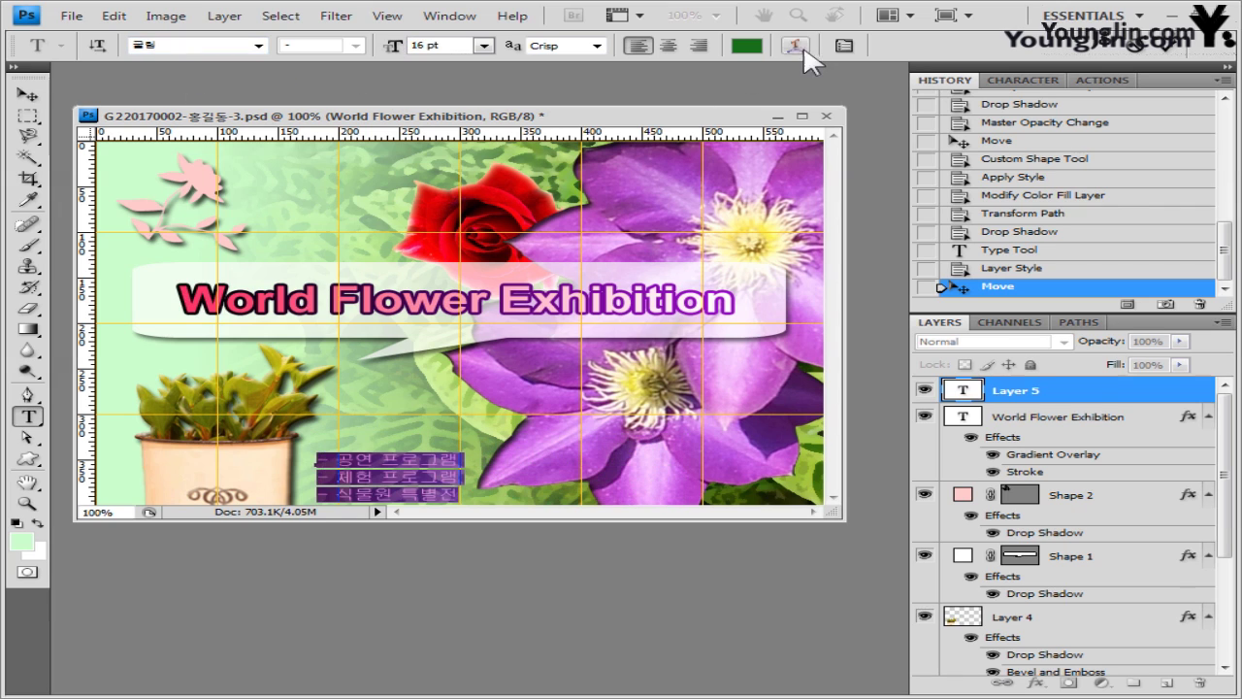
- Colour the Korean text light cyan ccffff, place it beside the plant pot, and commit
{"action": "left_click", "coordinate": [753, 42]}
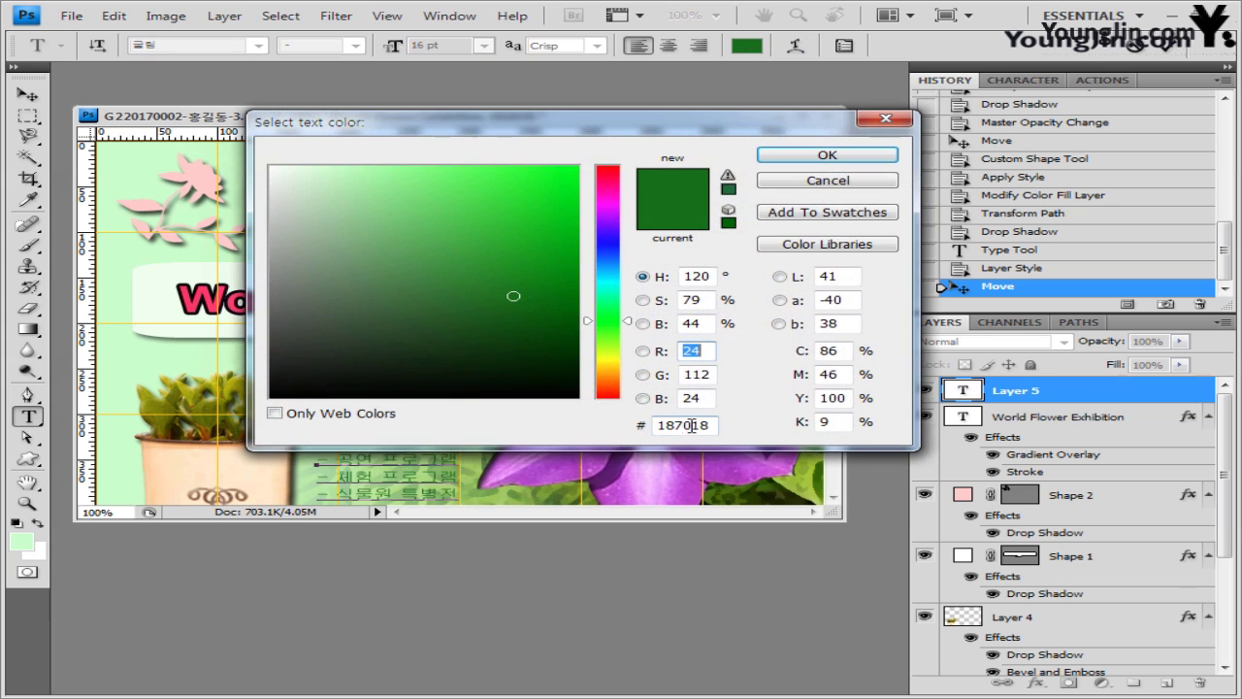
{"action": "double_click", "coordinate": [694, 424]}
{"action": "type", "text": "ccffff"}
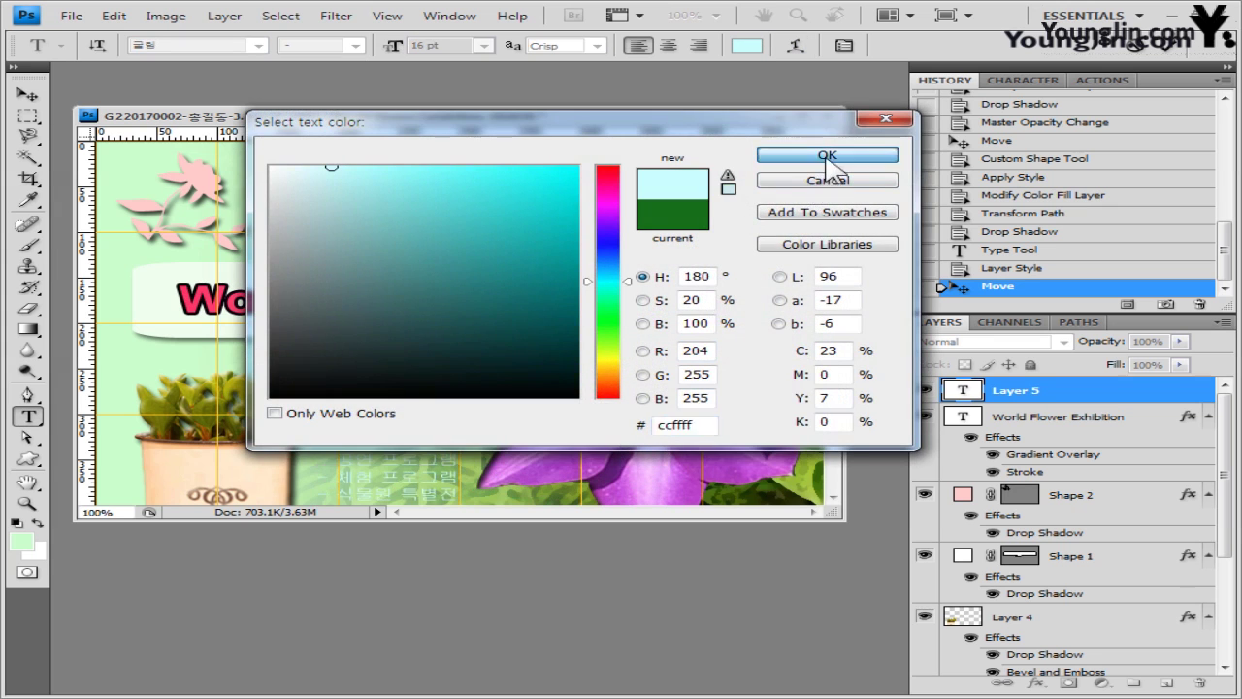
{"action": "left_click", "coordinate": [824, 156]}
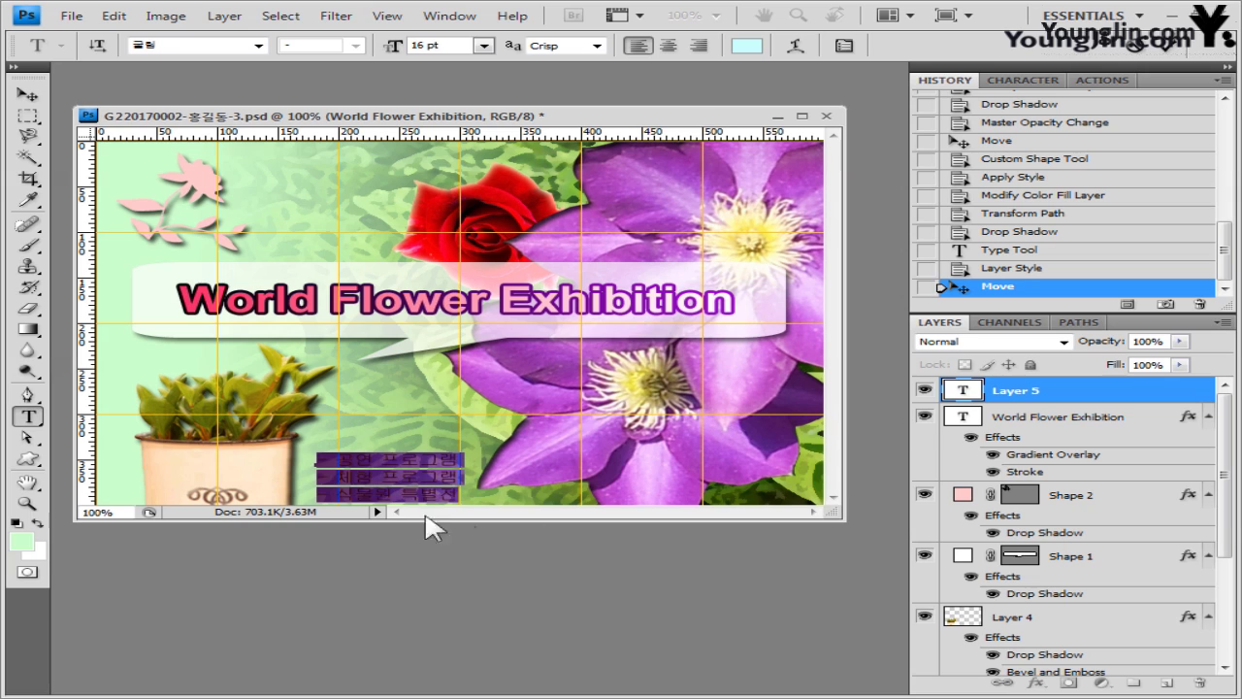
{"action": "left_click_drag", "start_coordinate": [496, 504], "coordinate": [485, 492]}
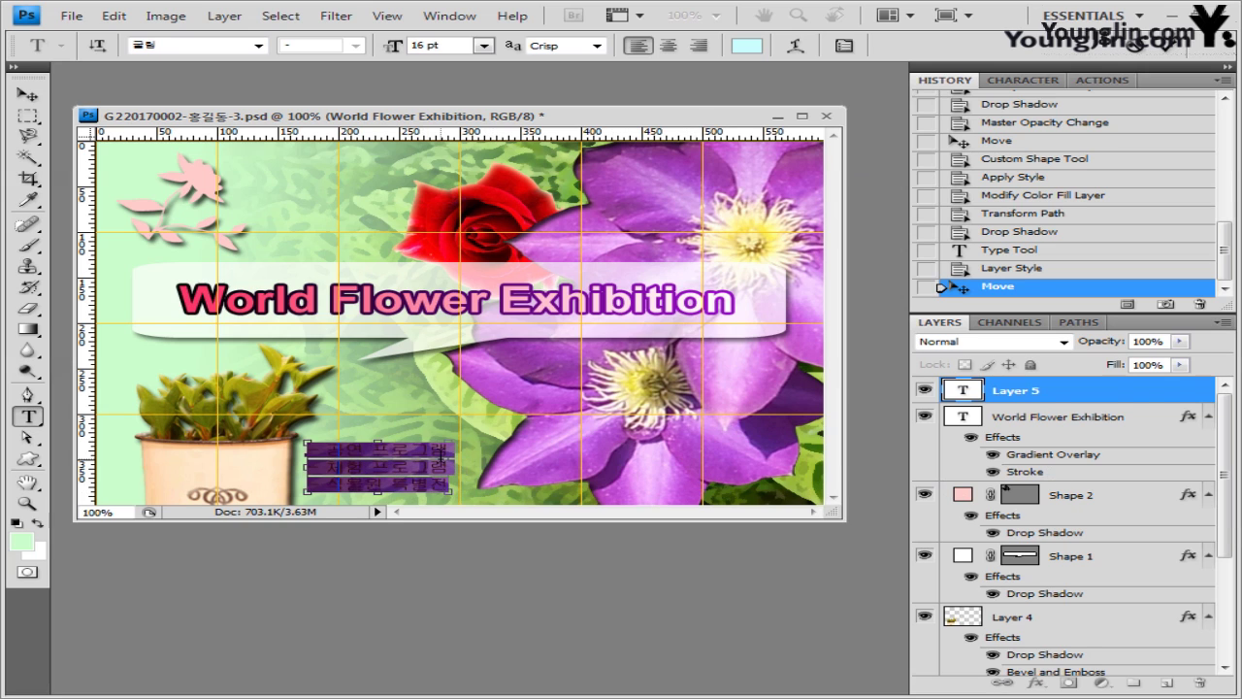
{"action": "key", "text": "ctrl+Return"}
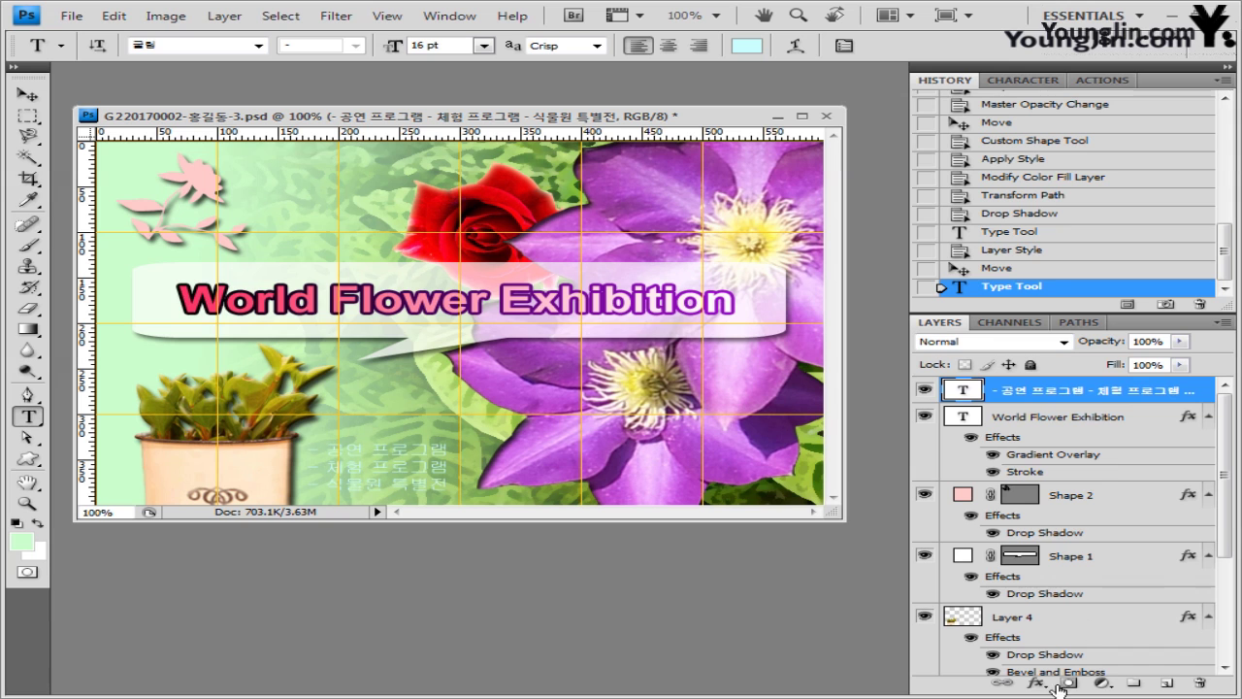
- Add a 2 px dark green 336633 Stroke effect to the Korean text layer
{"action": "left_click", "coordinate": [1036, 683]}
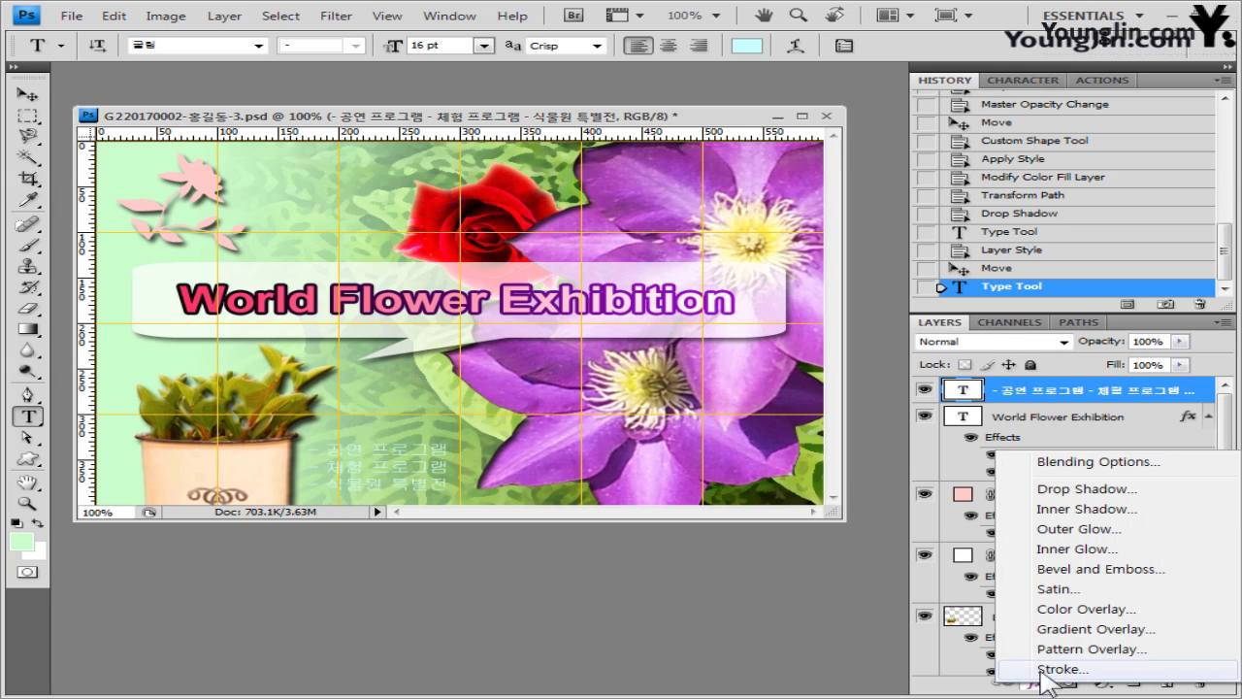
{"action": "left_click", "coordinate": [1057, 669]}
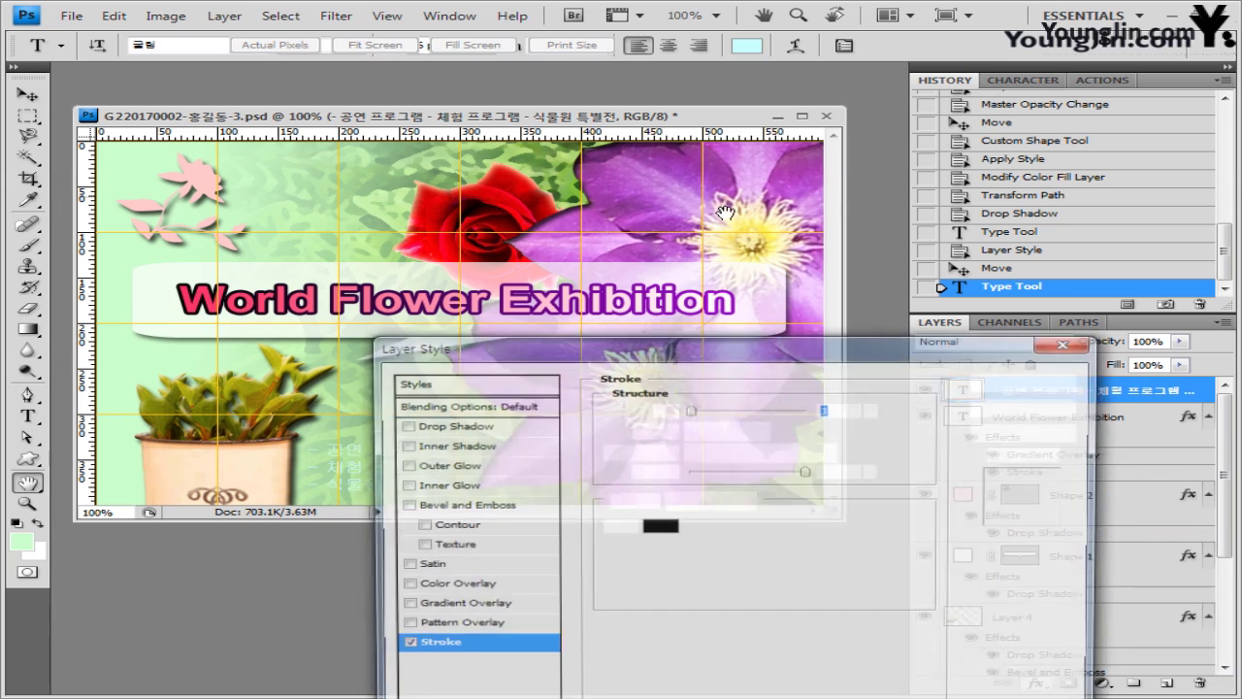
{"action": "type", "text": "2"}
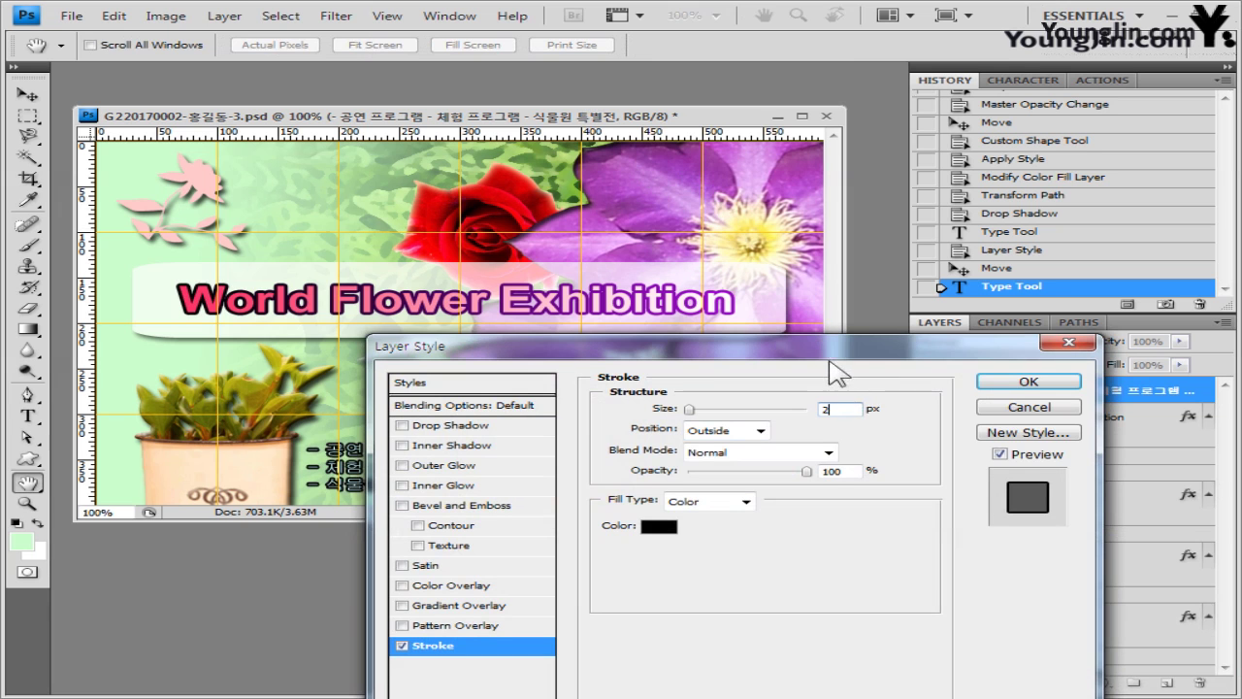
{"action": "left_click_drag", "start_coordinate": [832, 355], "coordinate": [920, 221]}
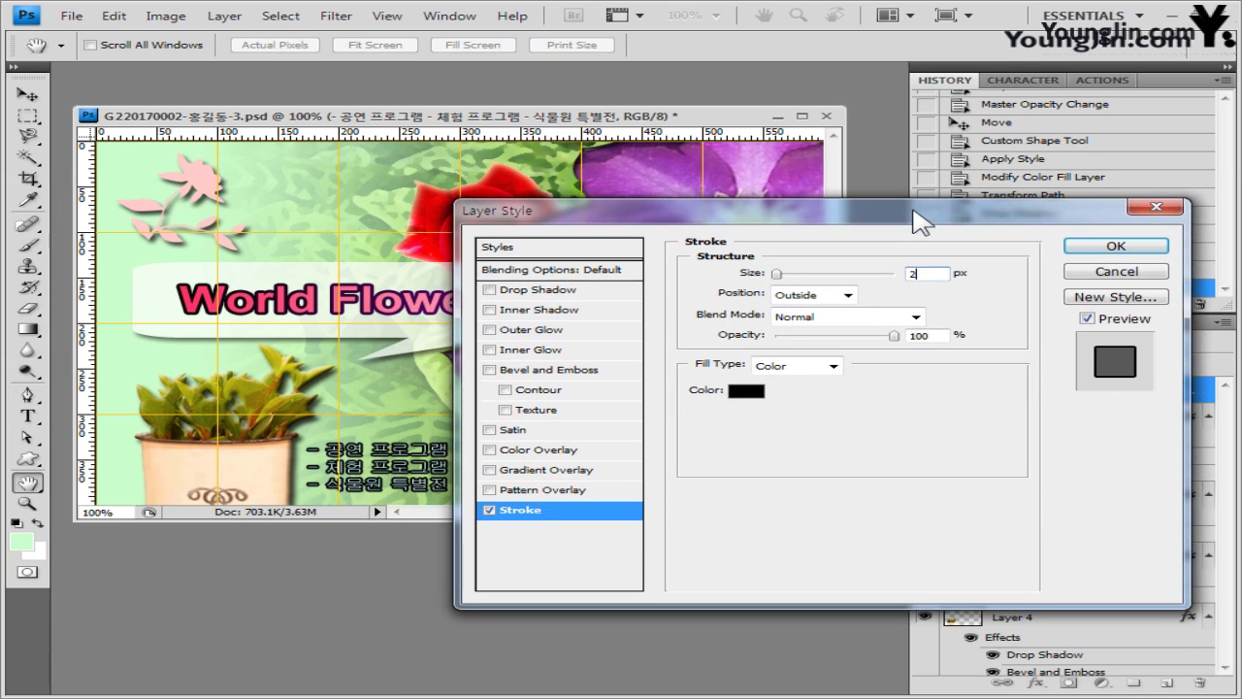
{"action": "left_click", "coordinate": [754, 394]}
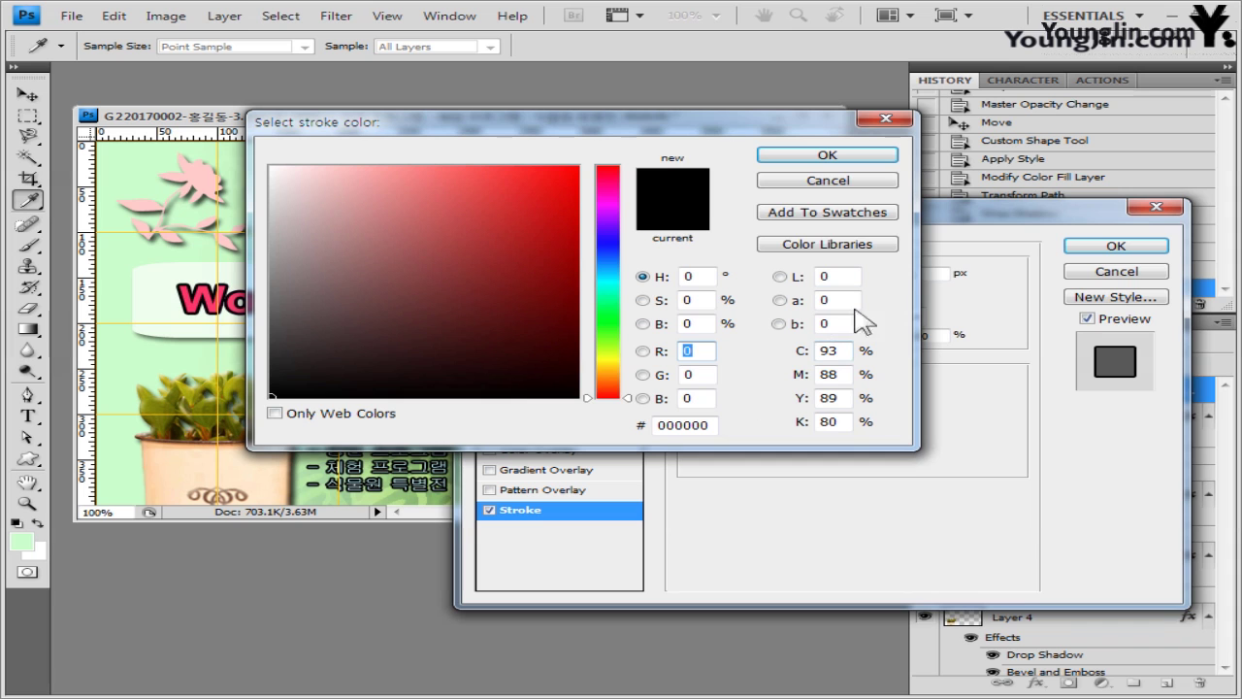
{"action": "left_click", "coordinate": [680, 352]}
{"action": "left_click_drag", "start_coordinate": [719, 424], "coordinate": [587, 424]}
{"action": "type", "text": "336633"}
{"action": "left_click", "coordinate": [827, 155]}
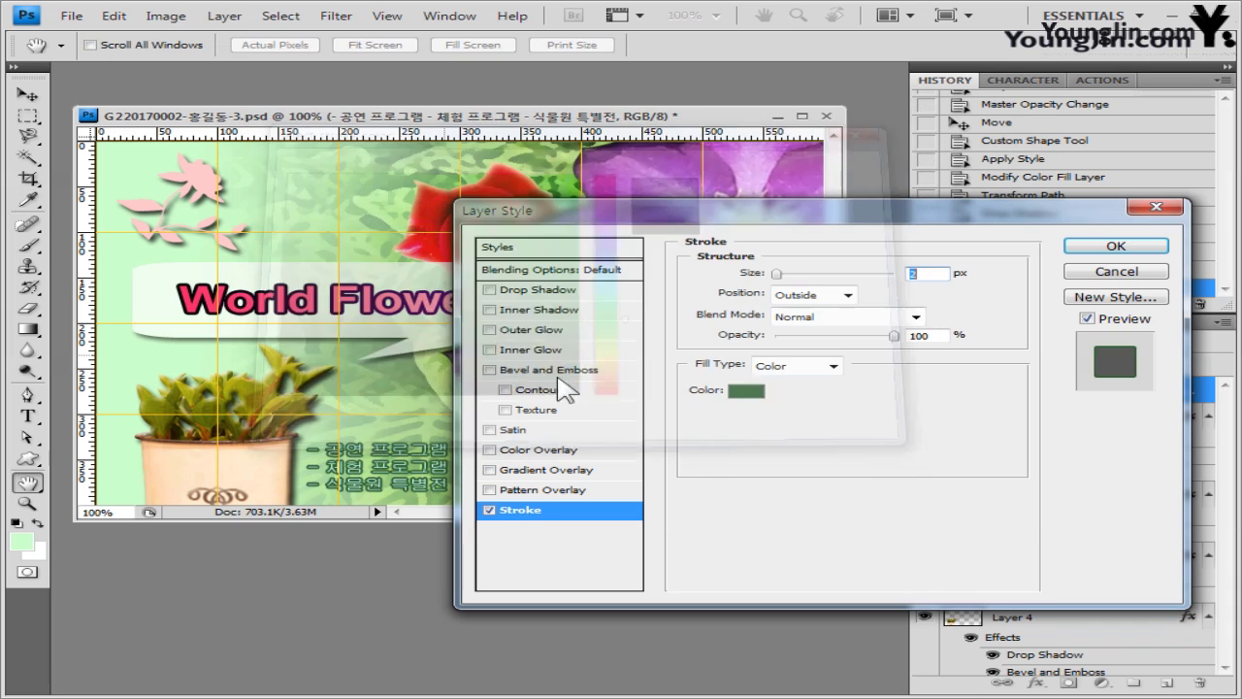
{"action": "left_click", "coordinate": [1117, 247]}
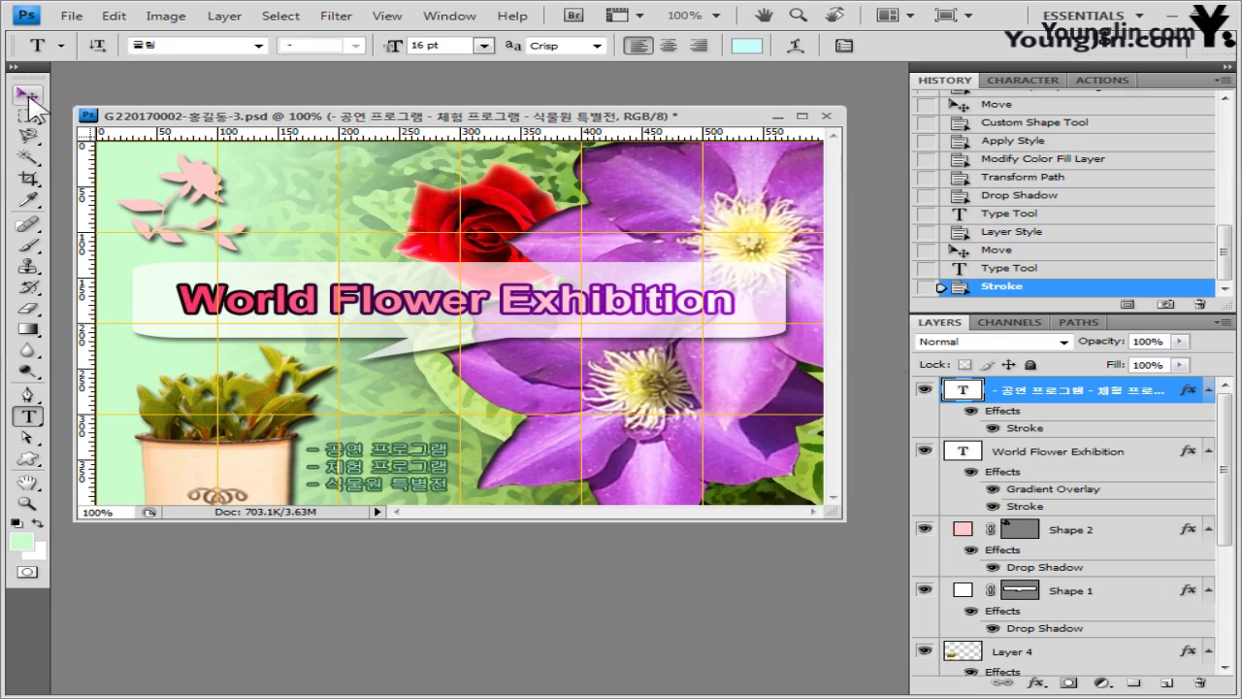
{"action": "left_click", "coordinate": [28, 97]}
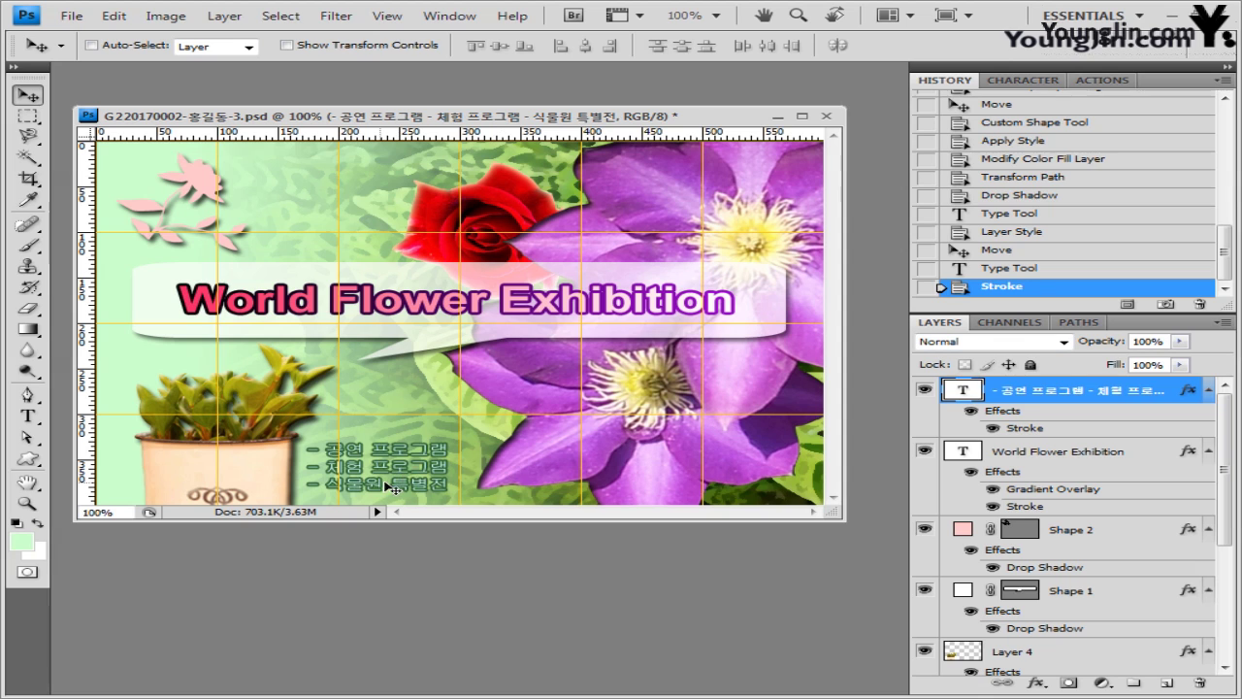
- Nudge the Korean text slightly right and hide the grid
{"action": "key", "text": "shift+Right"}
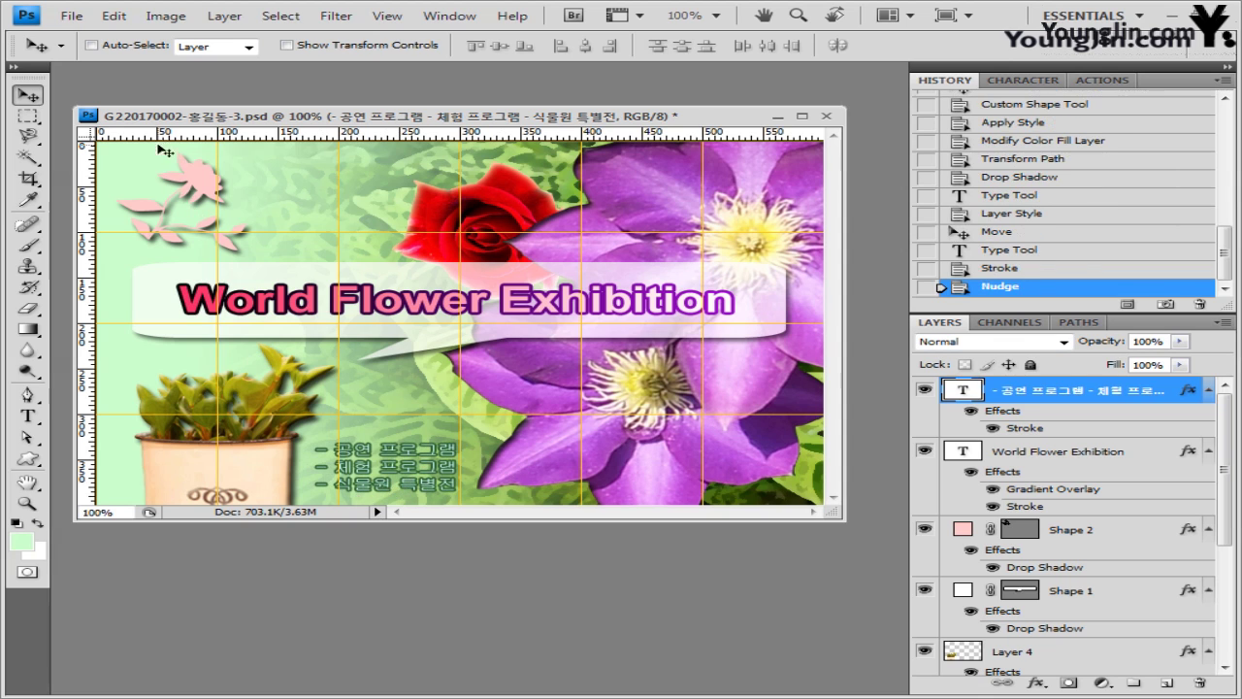
{"action": "left_click", "coordinate": [388, 16]}
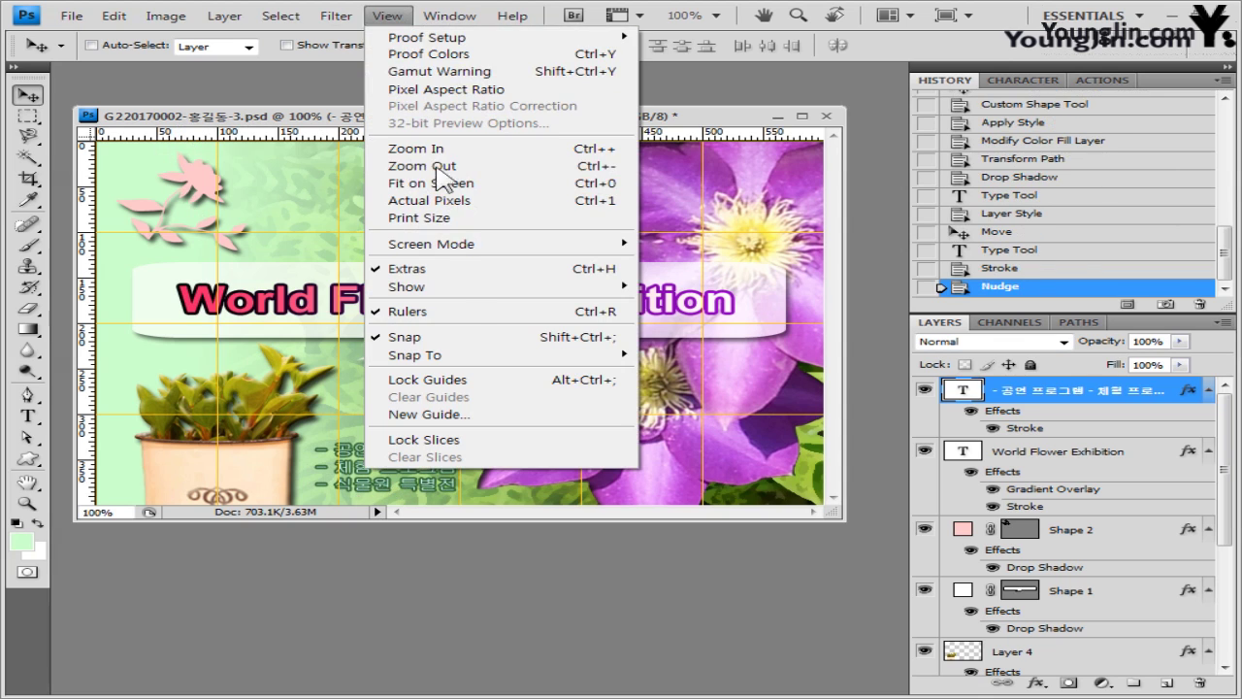
{"action": "mouse_move", "coordinate": [465, 294]}
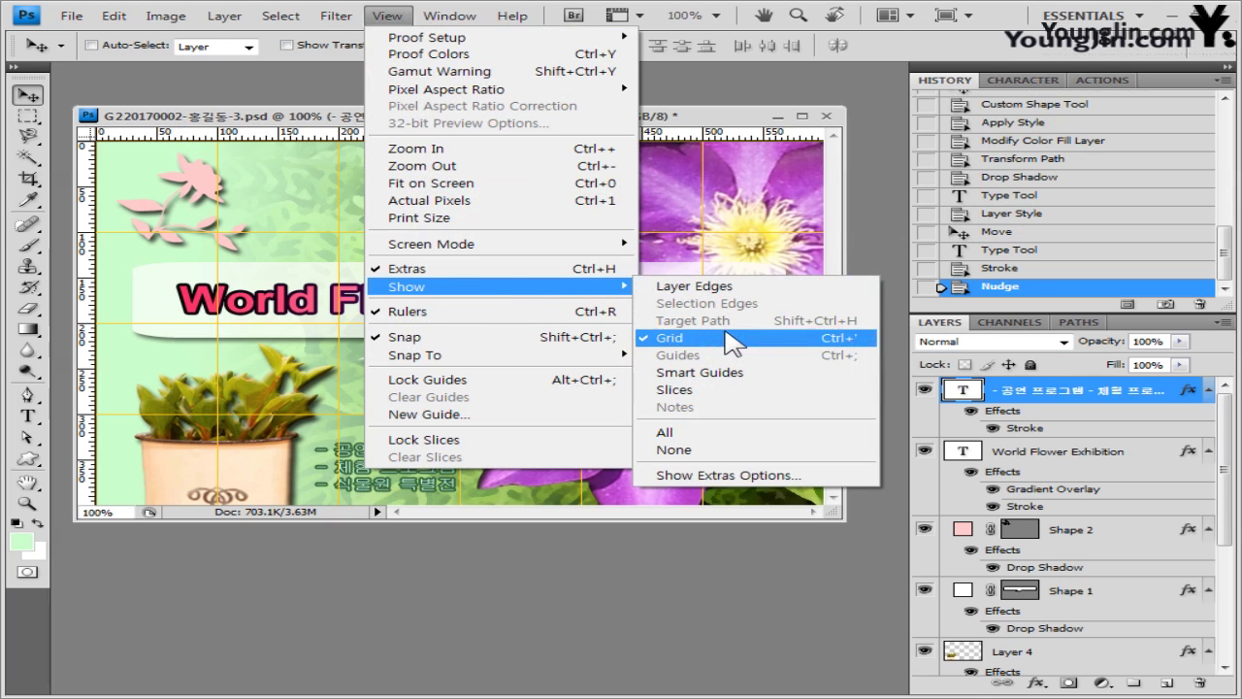
{"action": "left_click", "coordinate": [670, 338]}
- Save the layered composite as the -3임시 PSD in the GTQ folder
{"action": "left_click", "coordinate": [73, 16]}
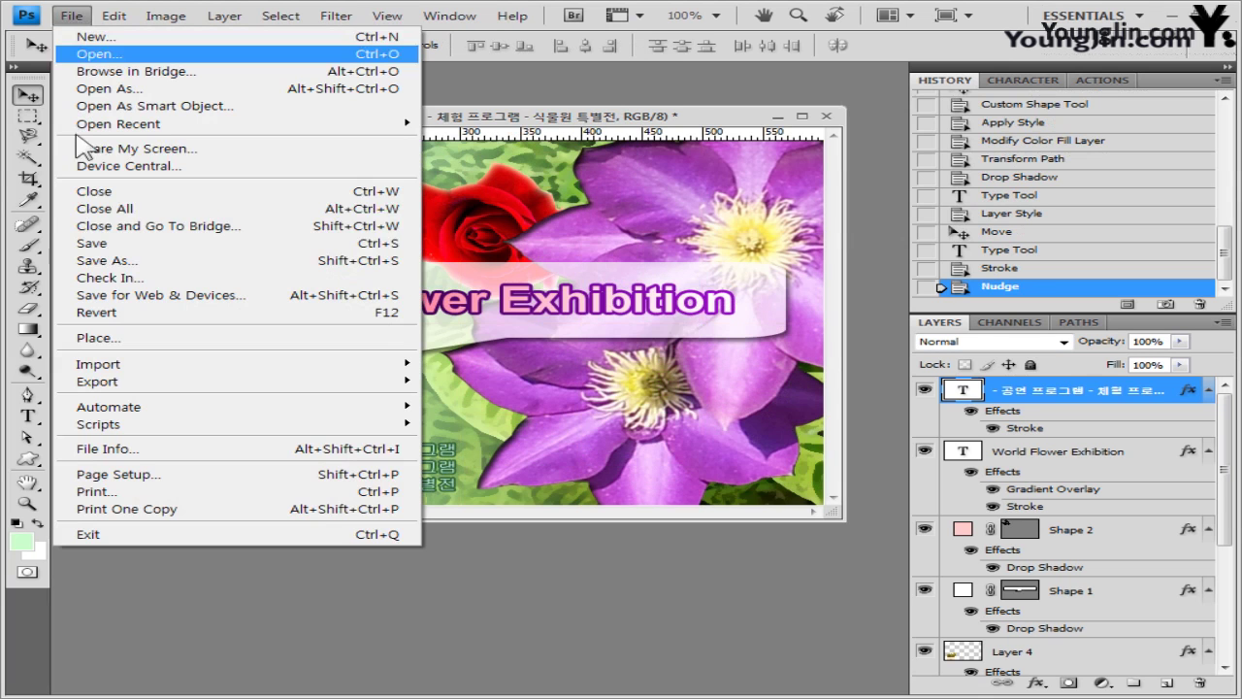
{"action": "left_click", "coordinate": [112, 262]}
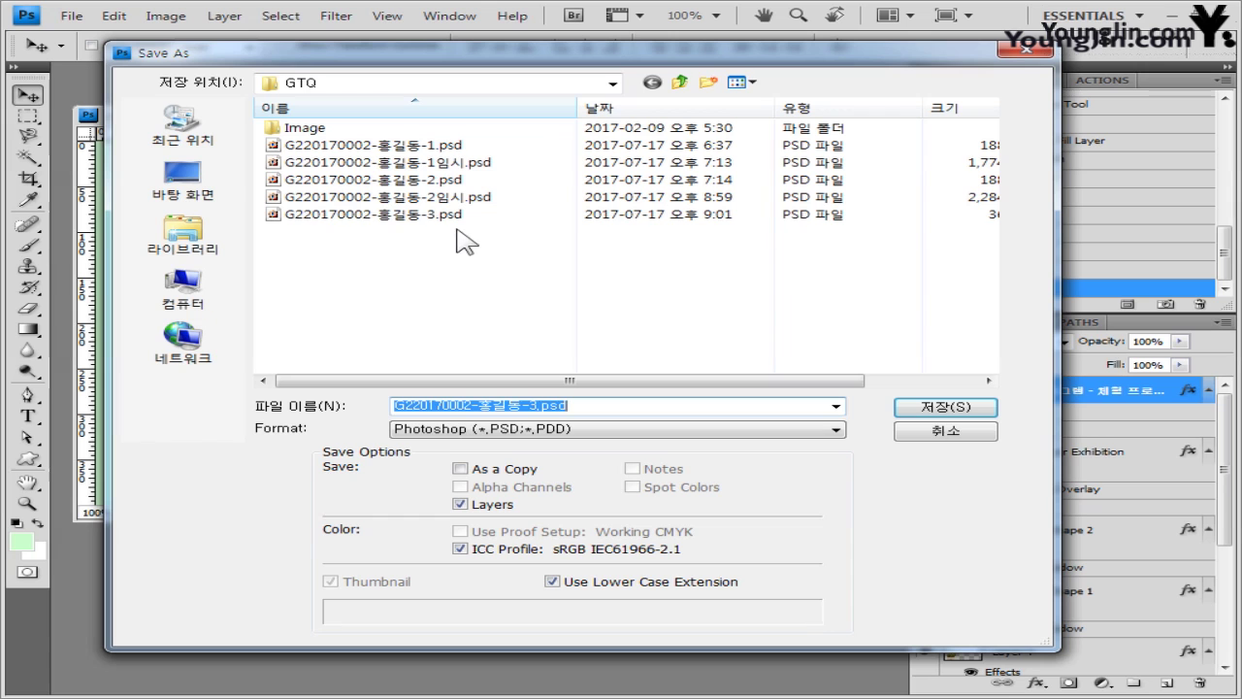
{"action": "left_click", "coordinate": [457, 198]}
{"action": "left_click", "coordinate": [532, 405]}
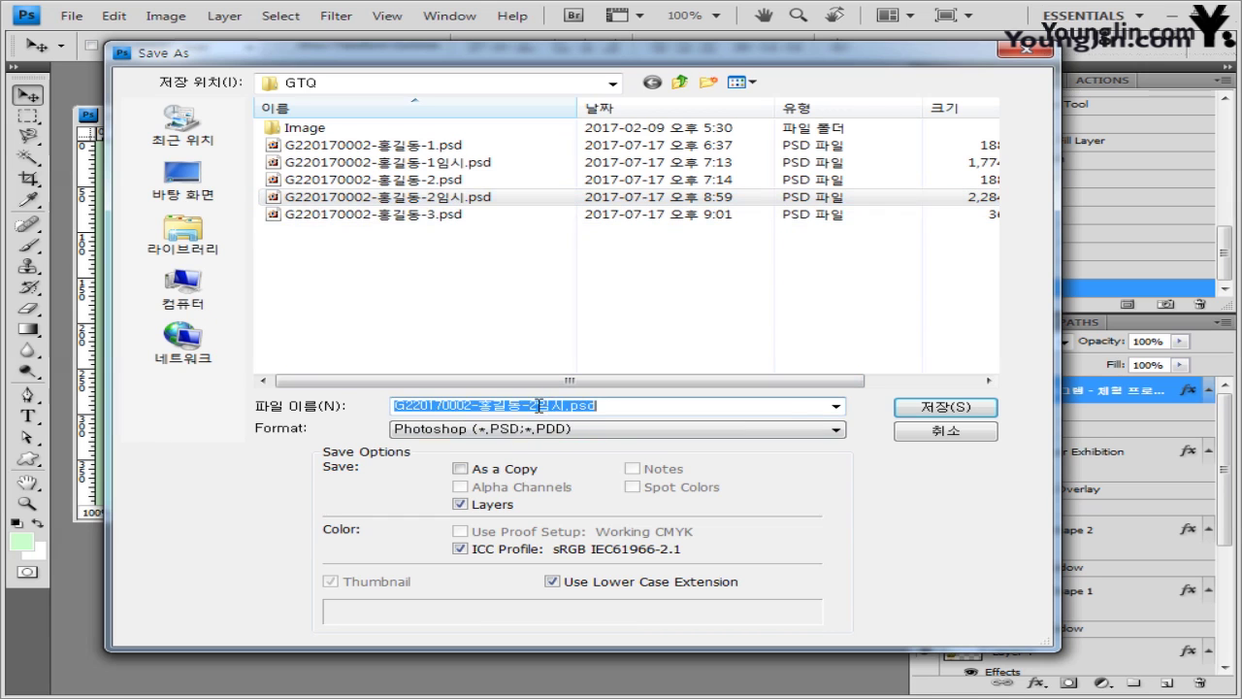
{"action": "left_click", "coordinate": [532, 406]}
{"action": "key", "text": "Return"}
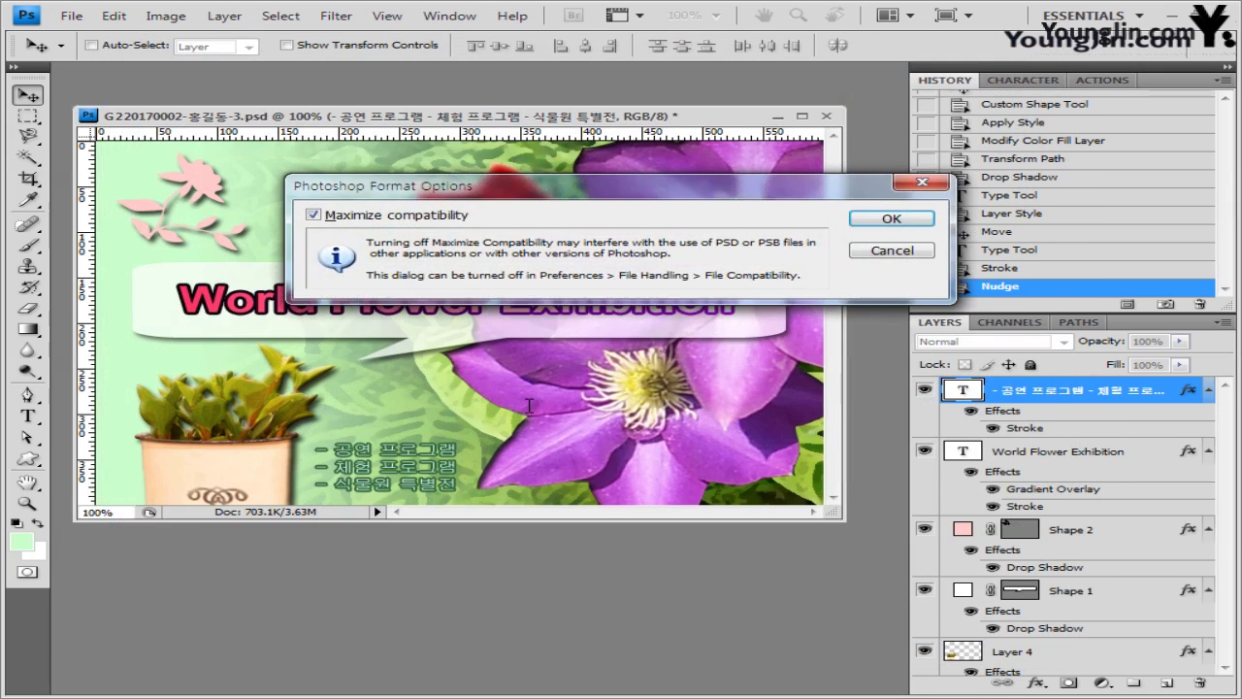
{"action": "key", "text": "Return"}
- Start another Save As of the composite under a different name
{"action": "left_click", "coordinate": [387, 15]}
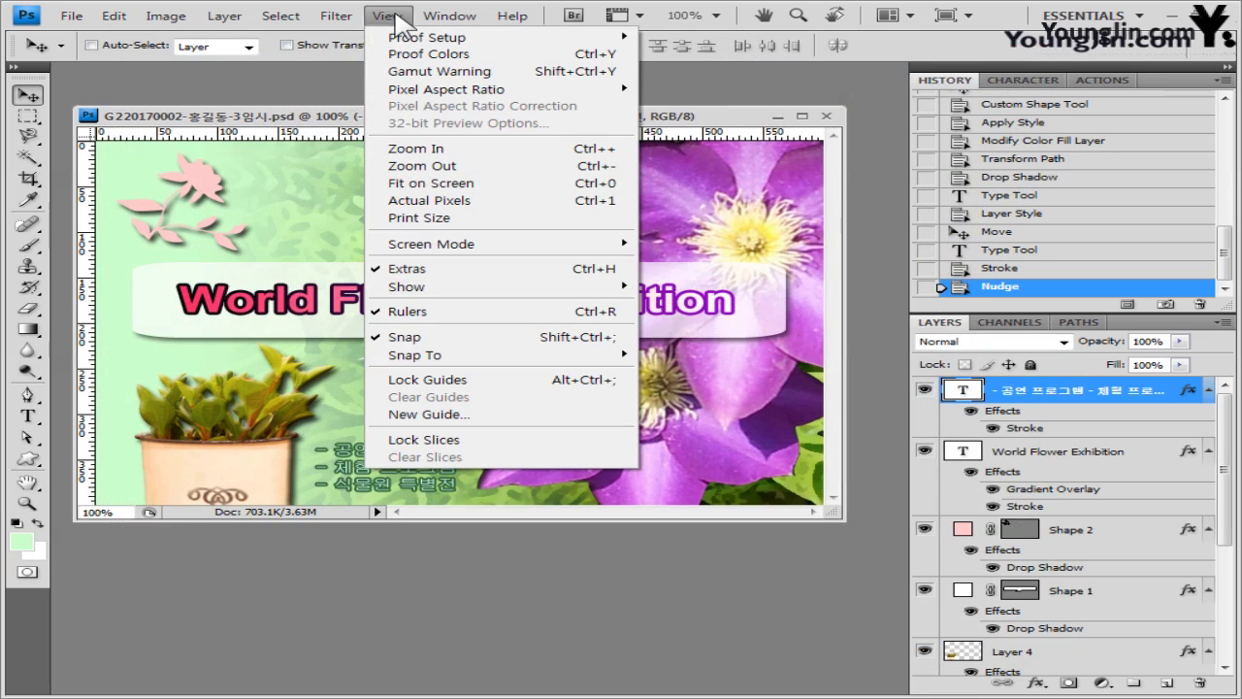
{"action": "mouse_move", "coordinate": [67, 21]}
{"action": "left_click", "coordinate": [125, 260]}
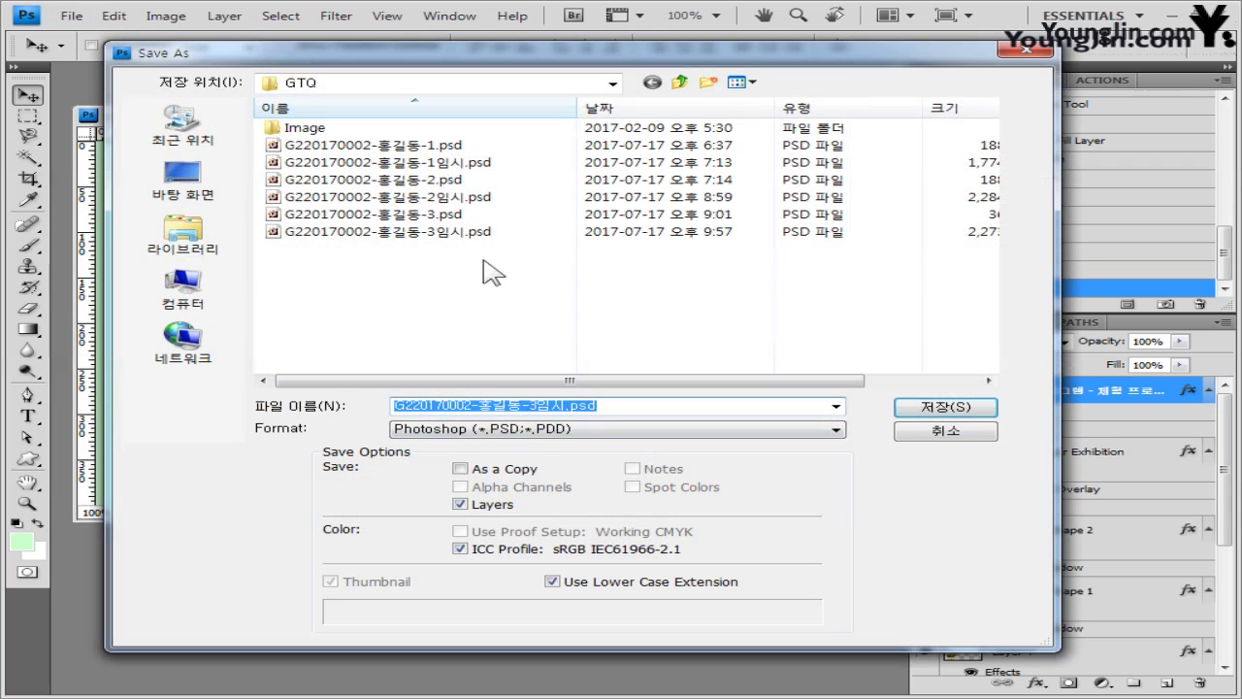
- Save a JPEG copy under the -3 file name at quality 9 High
{"action": "left_click", "coordinate": [456, 214]}
{"action": "left_click", "coordinate": [475, 438]}
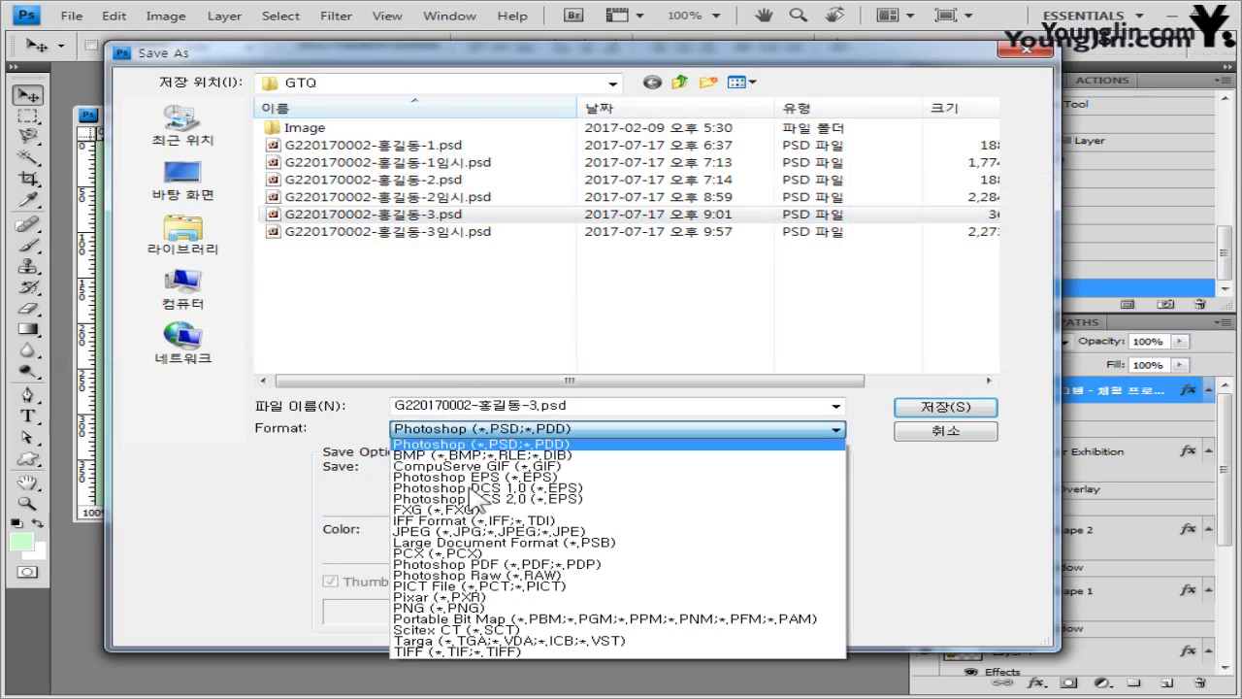
{"action": "left_click", "coordinate": [469, 533]}
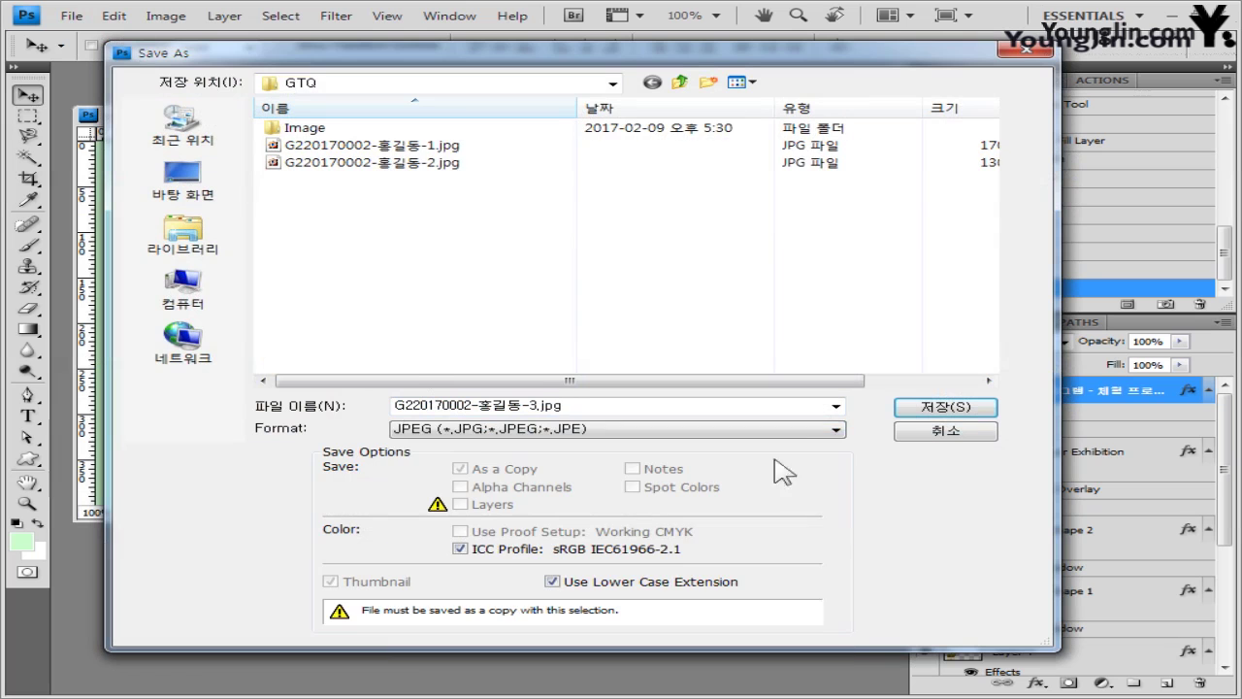
{"action": "left_click", "coordinate": [944, 407]}
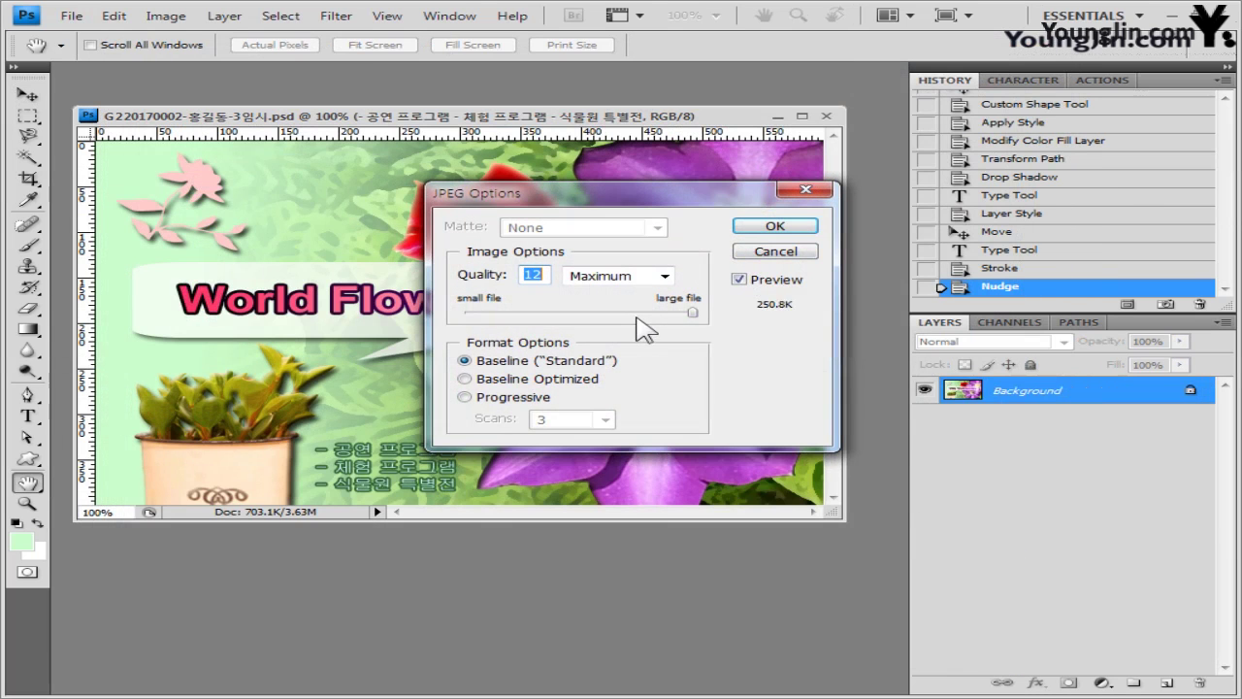
{"action": "left_click", "coordinate": [635, 312]}
{"action": "left_click", "coordinate": [781, 228]}
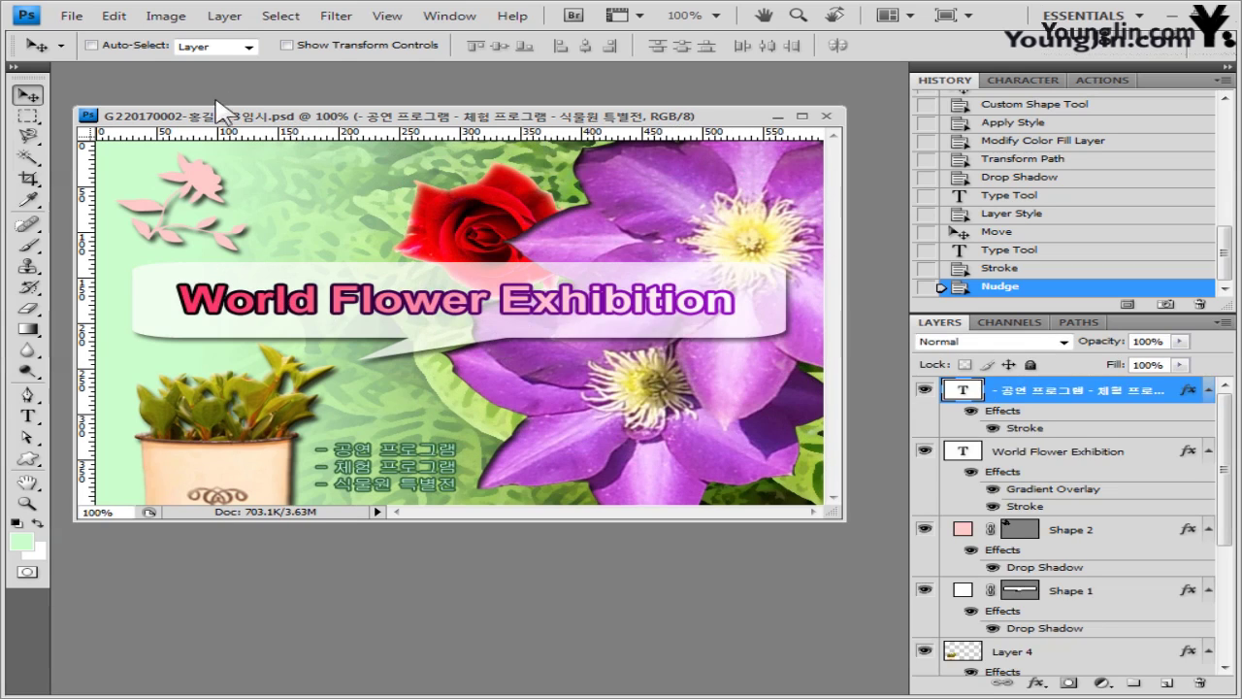
- Shrink the image to 60×40 pixels
{"action": "left_click", "coordinate": [167, 16]}
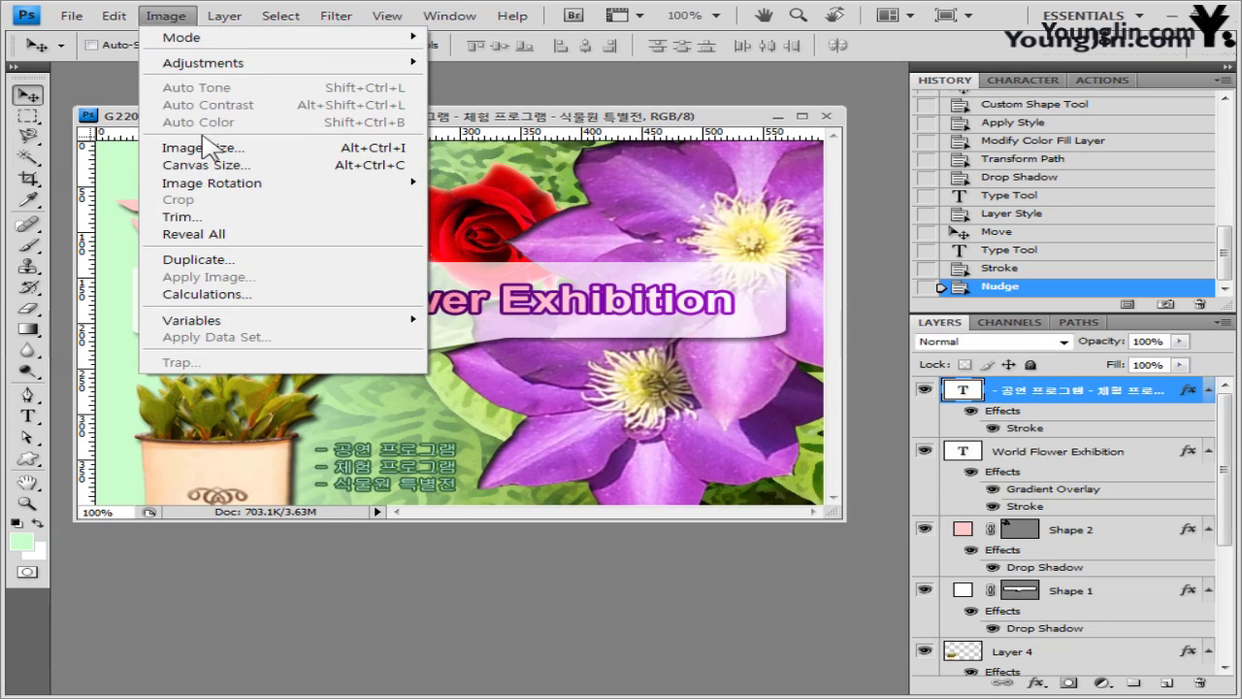
{"action": "left_click", "coordinate": [208, 150]}
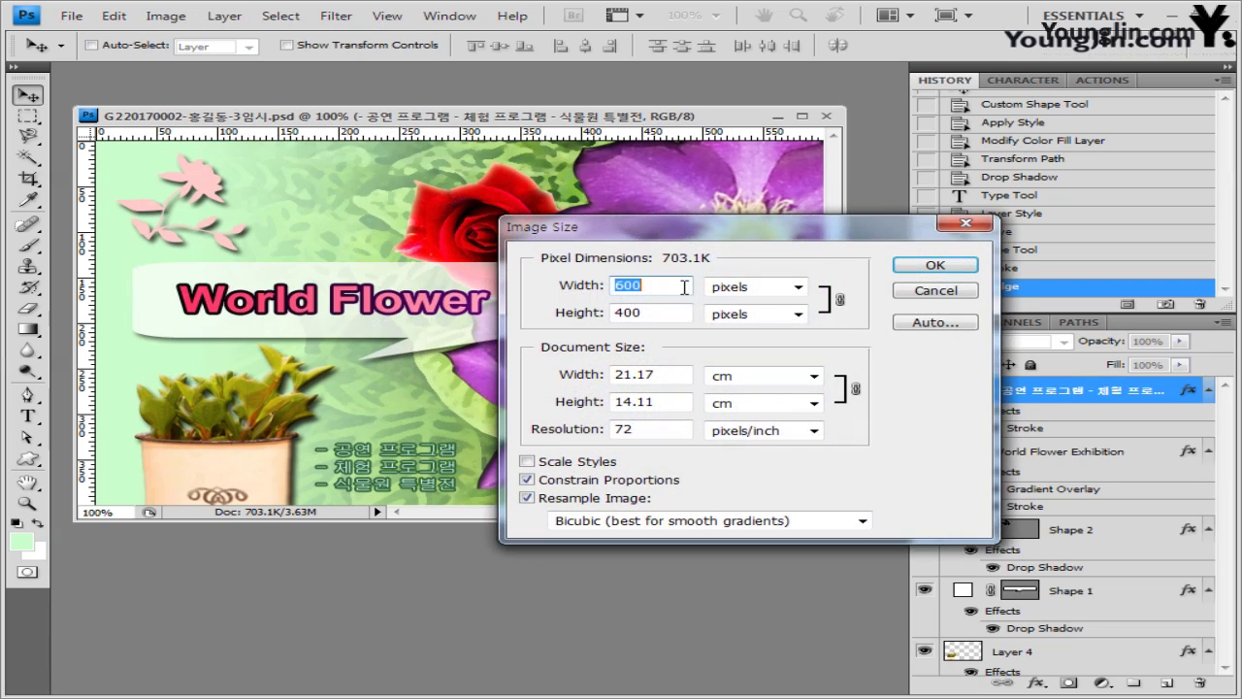
{"action": "type", "text": "60"}
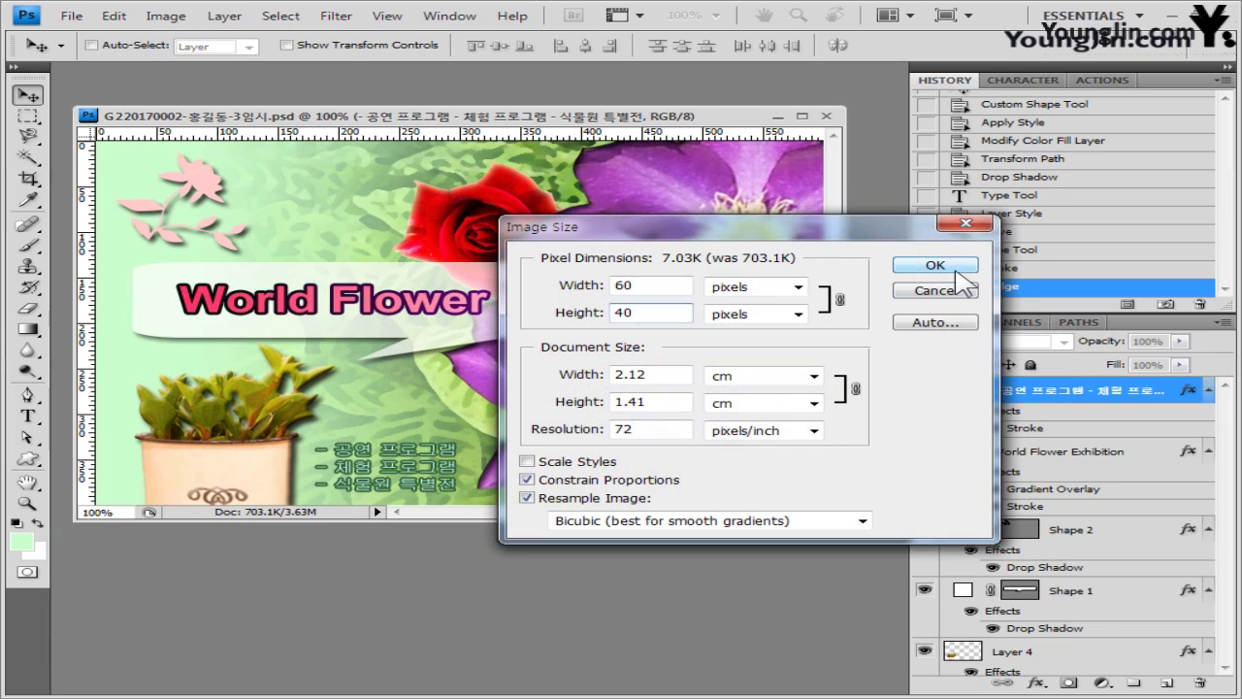
{"action": "left_click", "coordinate": [957, 265]}
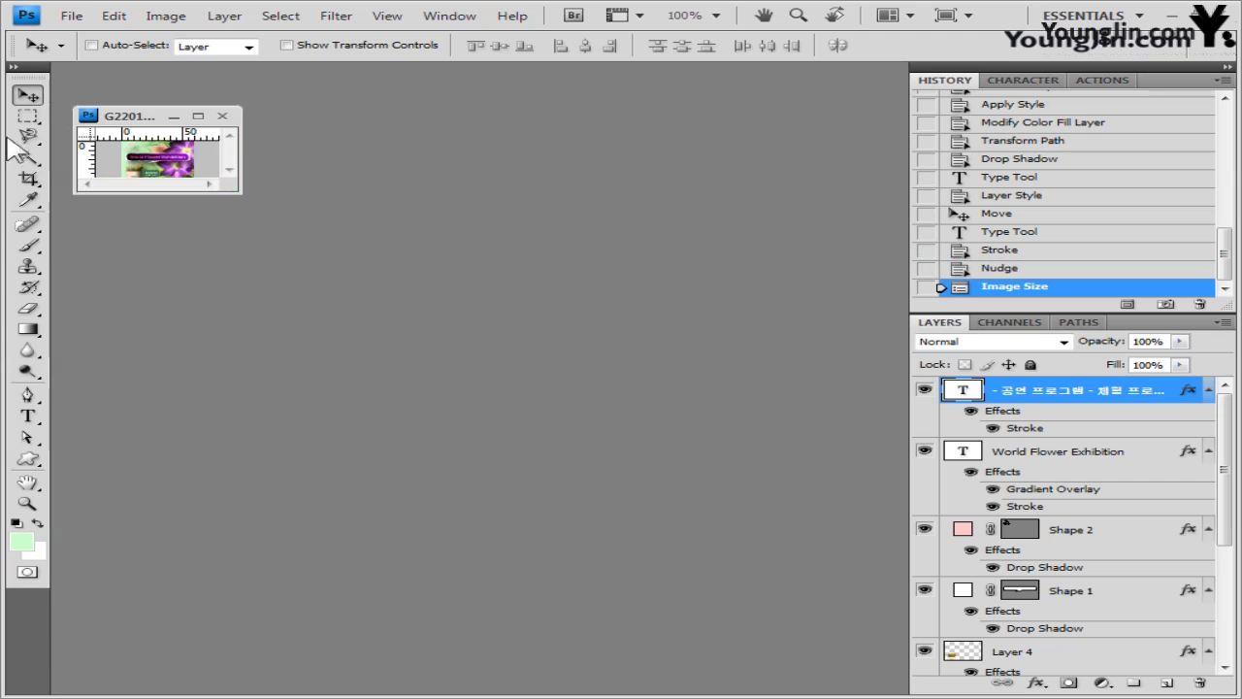
- Save the reduced image over the original -3 PSD and close the document
{"action": "left_click", "coordinate": [73, 17]}
{"action": "left_click", "coordinate": [136, 258]}
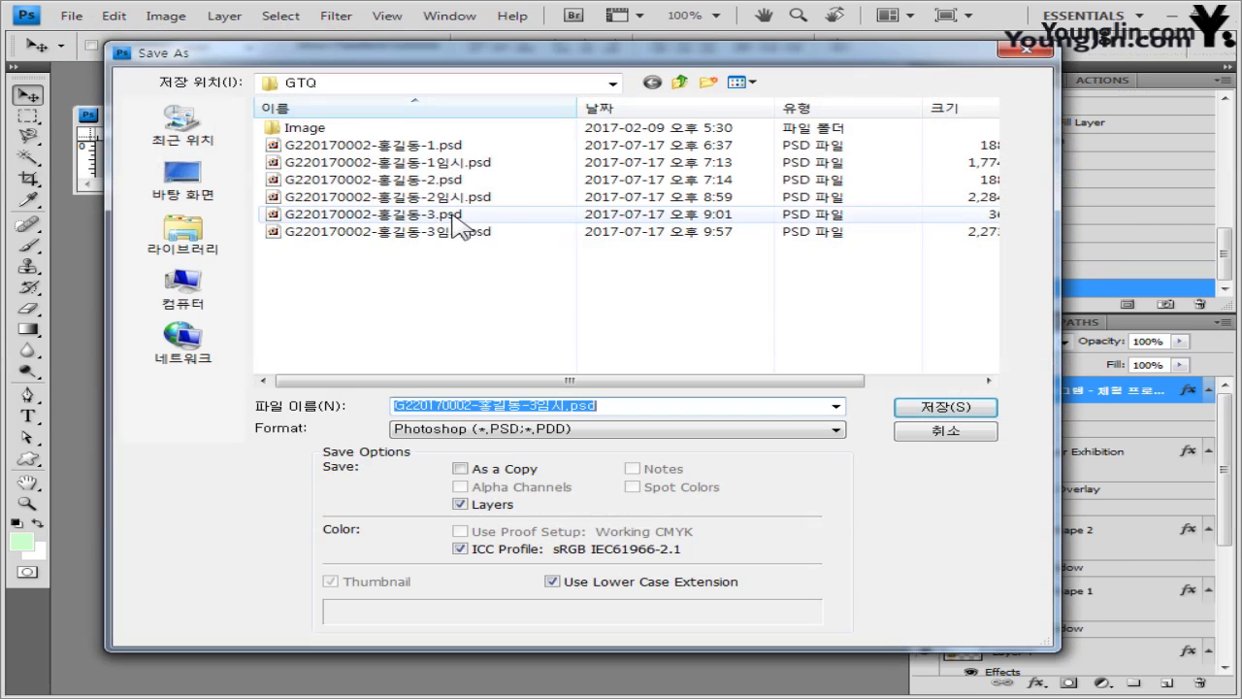
{"action": "left_click", "coordinate": [454, 214]}
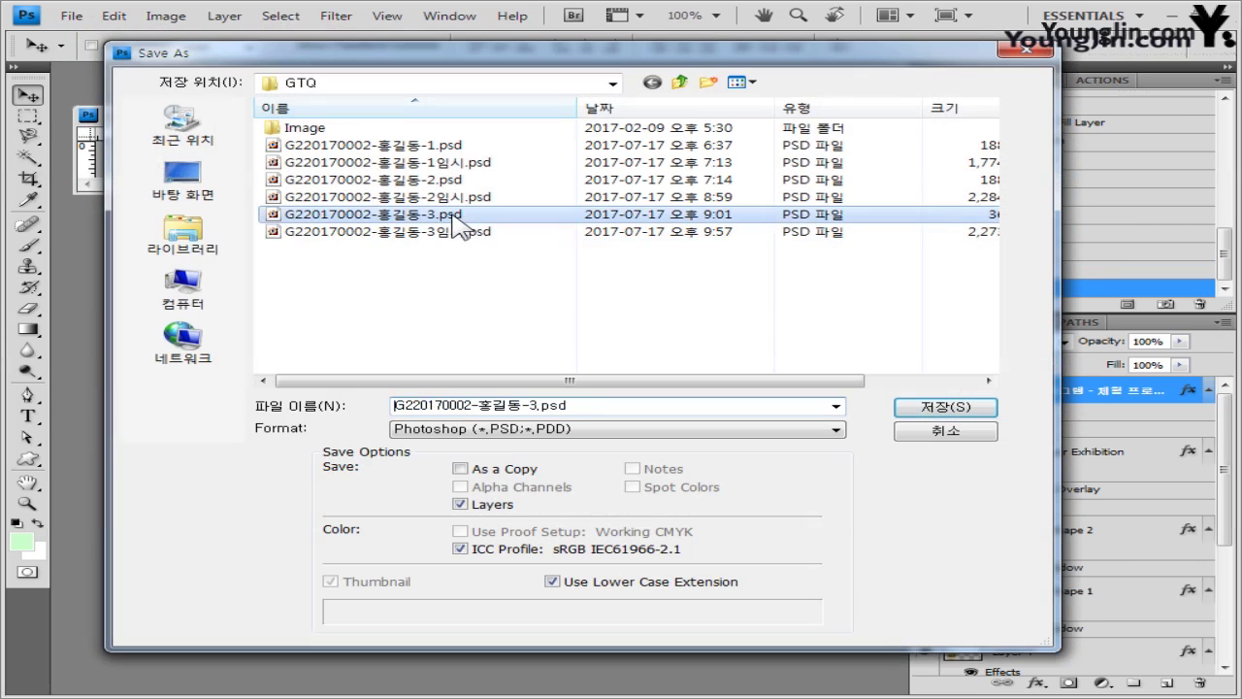
{"action": "left_click", "coordinate": [901, 414]}
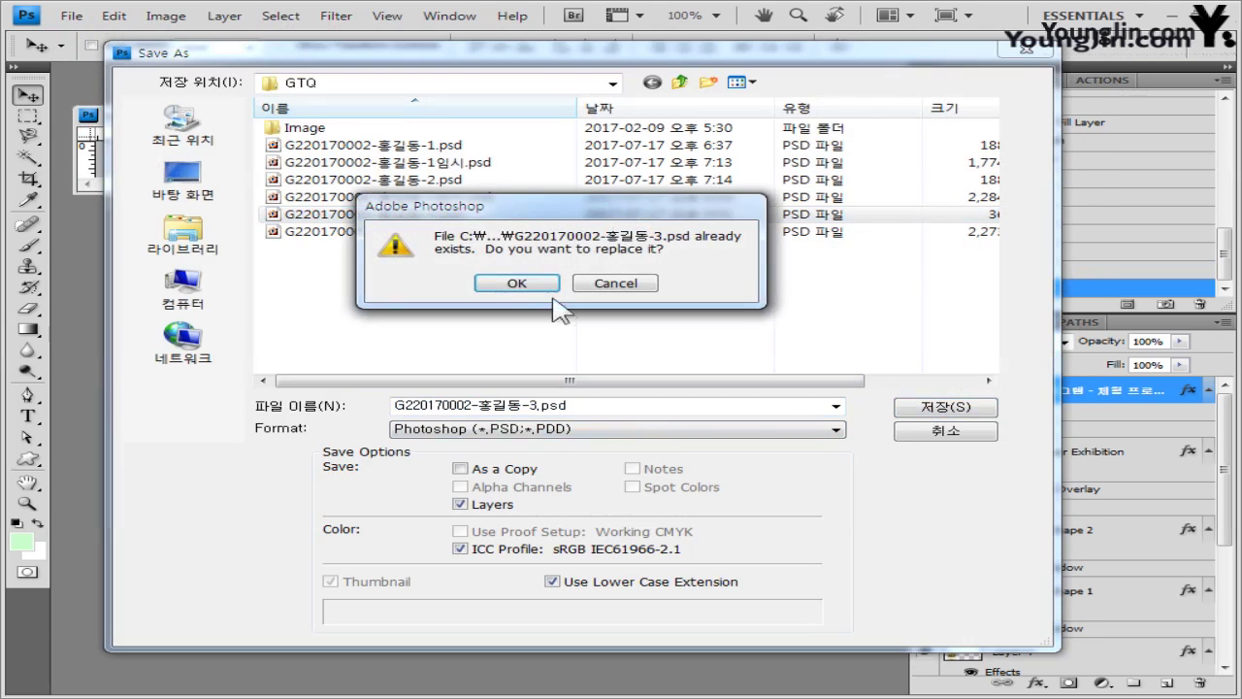
{"action": "left_click", "coordinate": [543, 287]}
{"action": "left_click", "coordinate": [887, 217]}
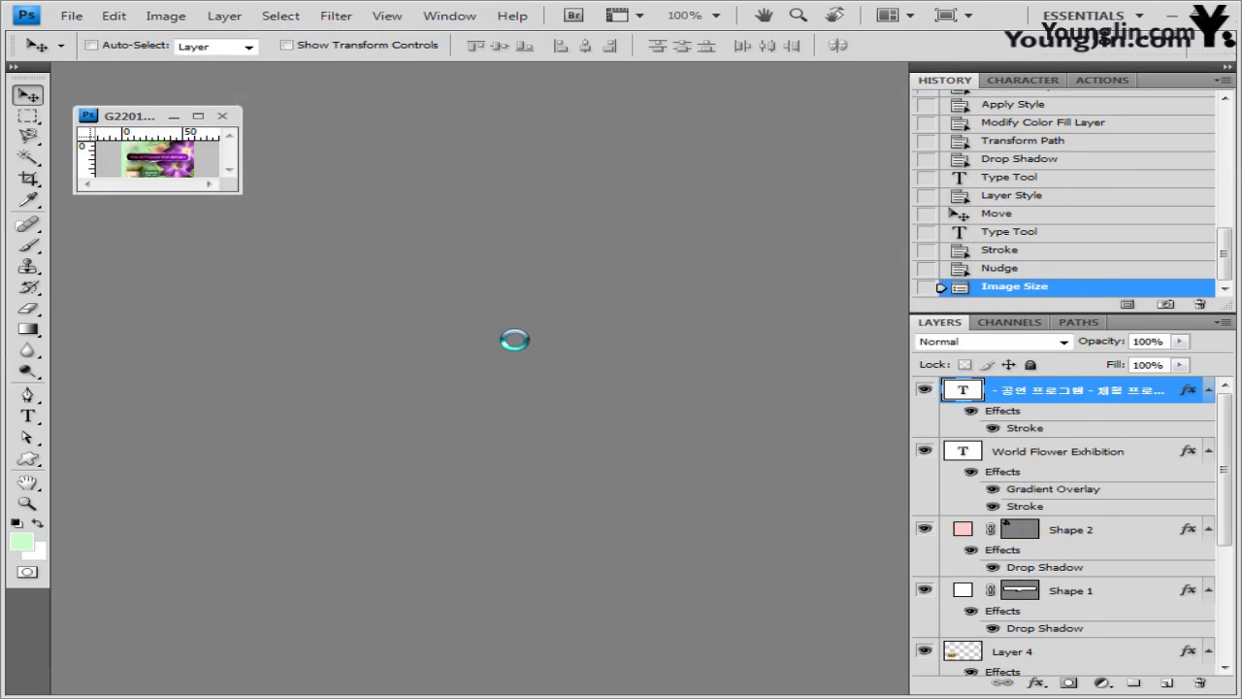
{"action": "left_click", "coordinate": [222, 116]}
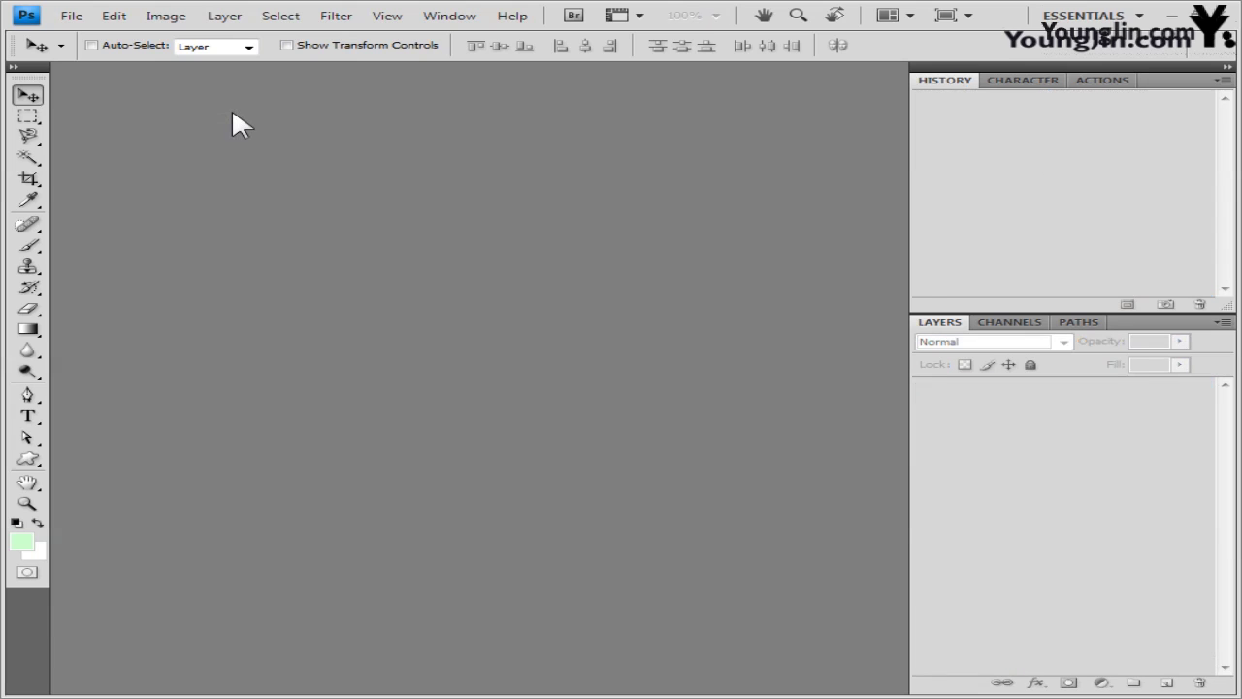
- Create a new white 600×400 px document, show its grid, and float it in its own window
{"action": "left_click", "coordinate": [72, 16]}
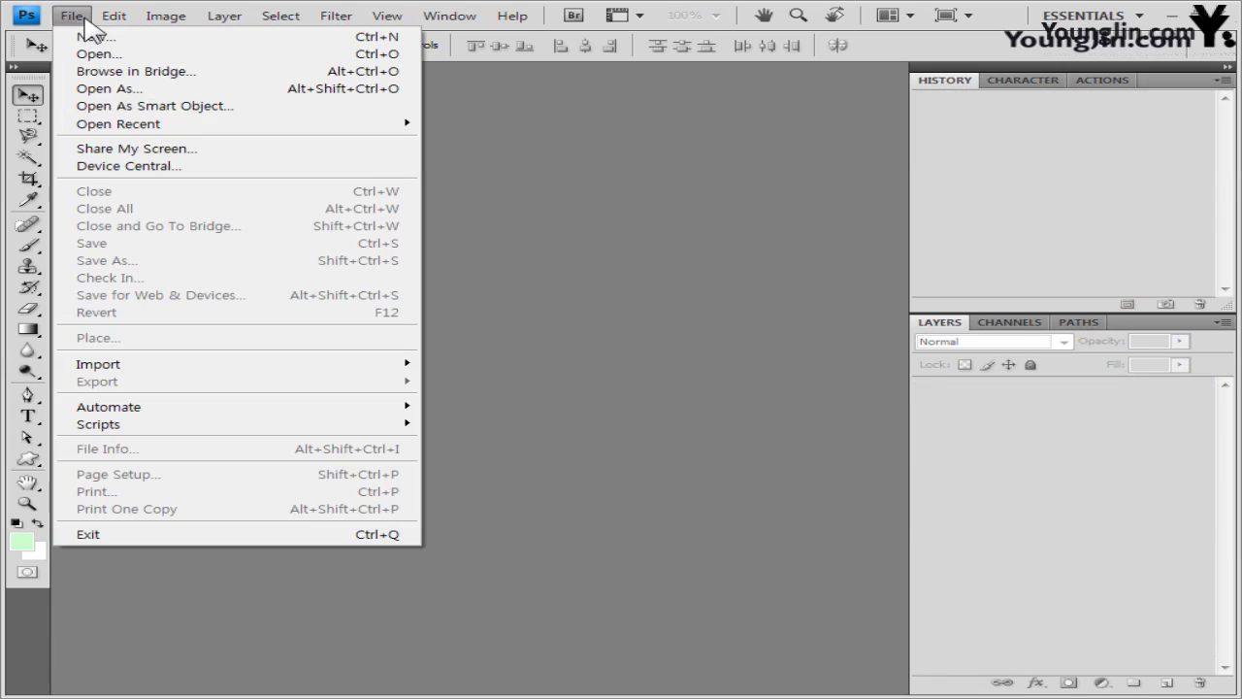
{"action": "left_click", "coordinate": [127, 35]}
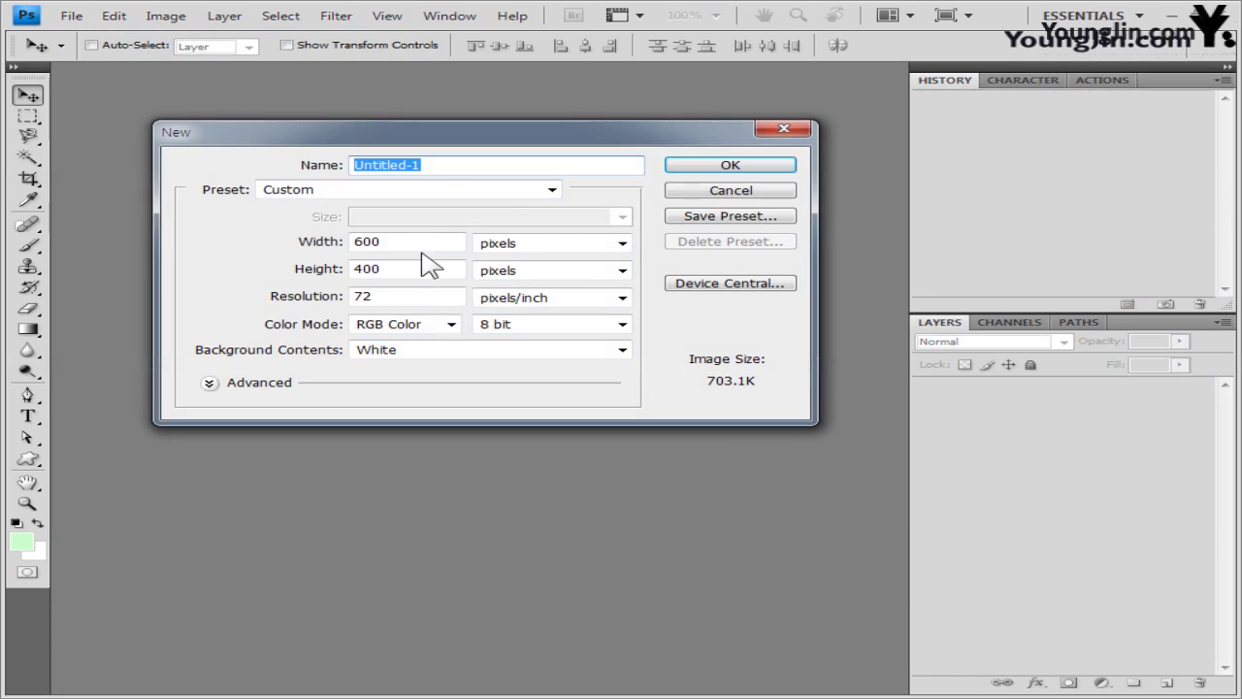
{"action": "left_click", "coordinate": [767, 167]}
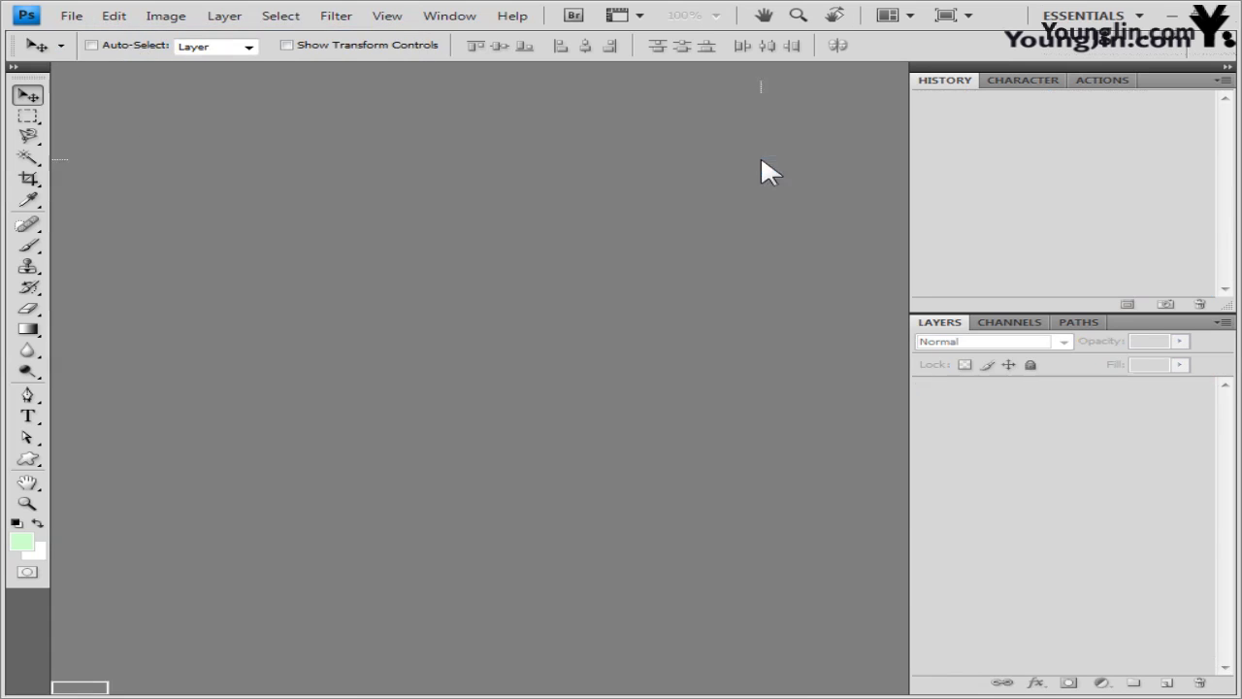
{"action": "left_click", "coordinate": [393, 17]}
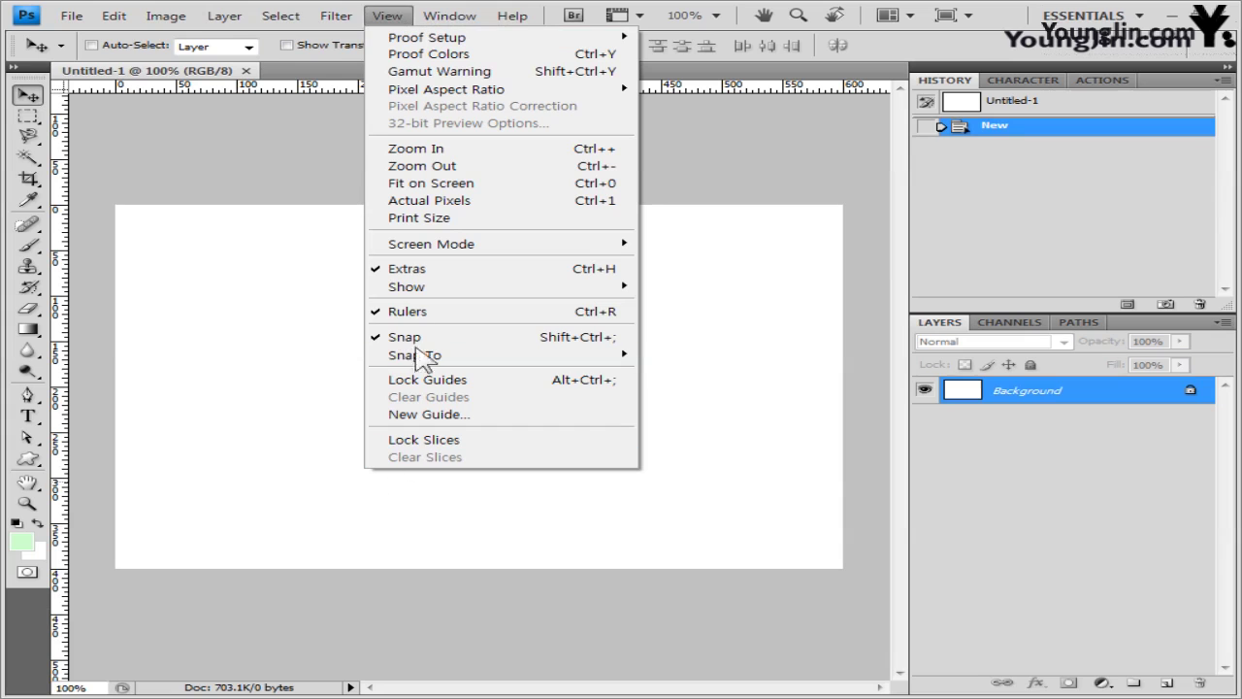
{"action": "mouse_move", "coordinate": [431, 291]}
{"action": "left_click", "coordinate": [753, 337]}
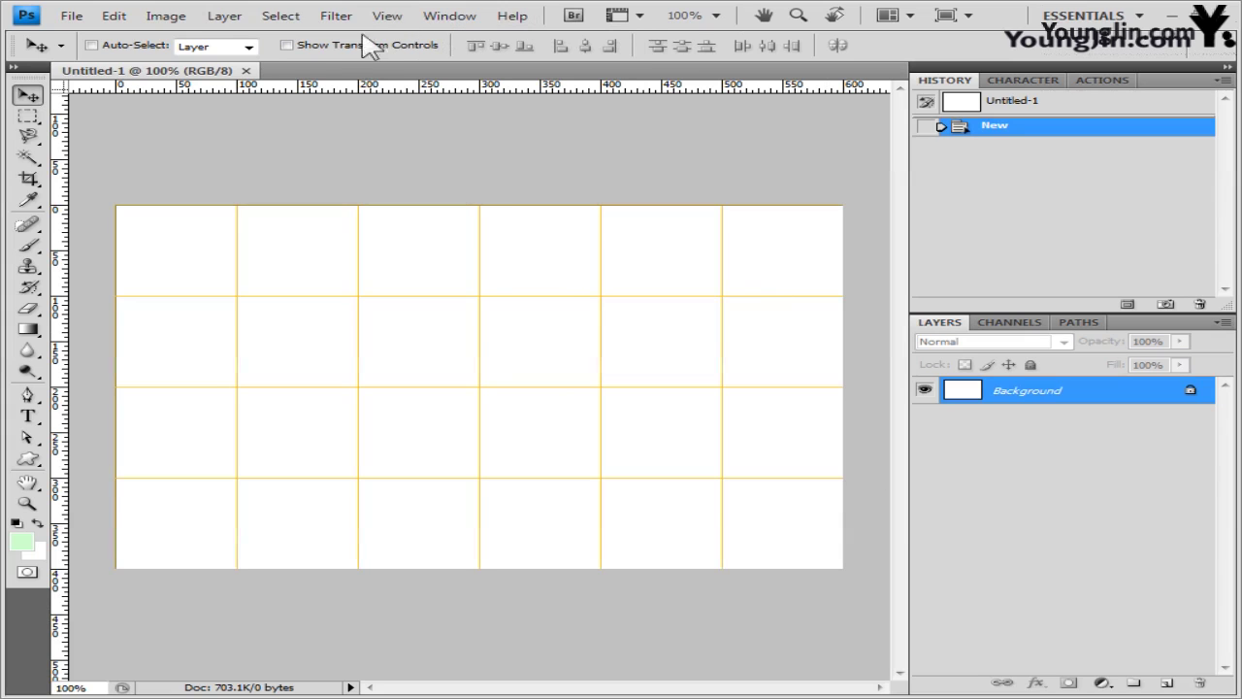
{"action": "left_click_drag", "start_coordinate": [240, 78], "coordinate": [344, 187]}
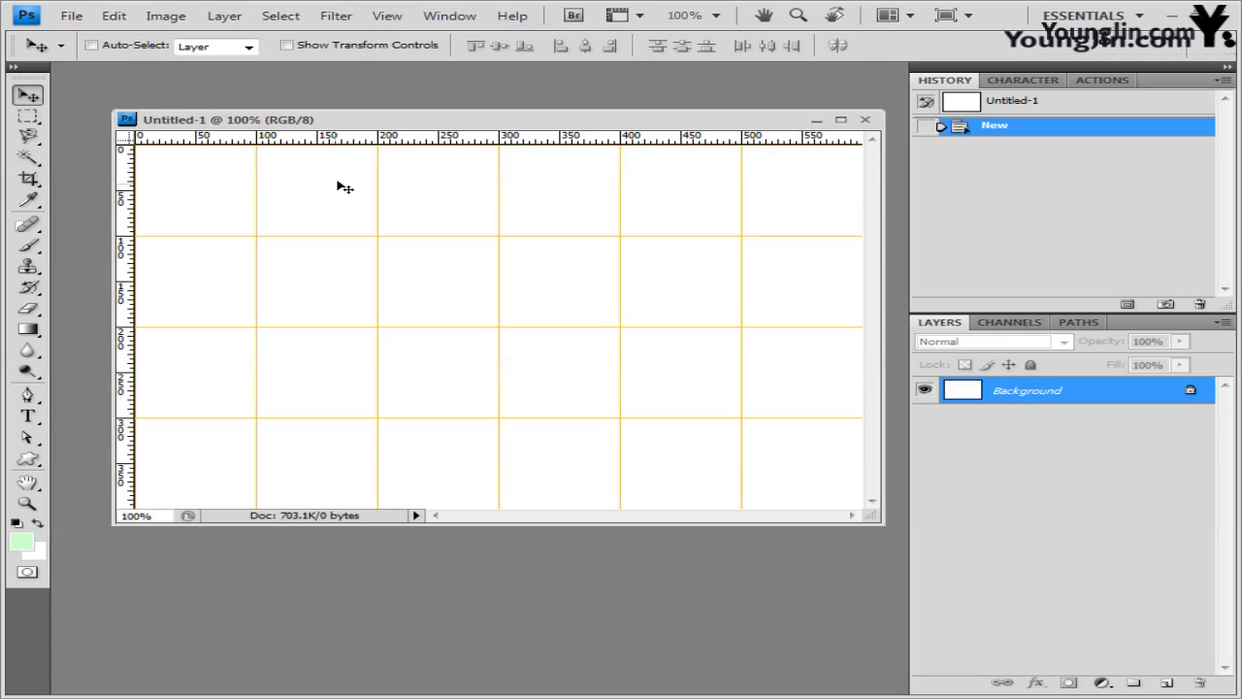
- Save the new document as the -4 Photoshop PSD file in the GTQ folder
{"action": "left_click", "coordinate": [72, 15]}
{"action": "left_click", "coordinate": [162, 276]}
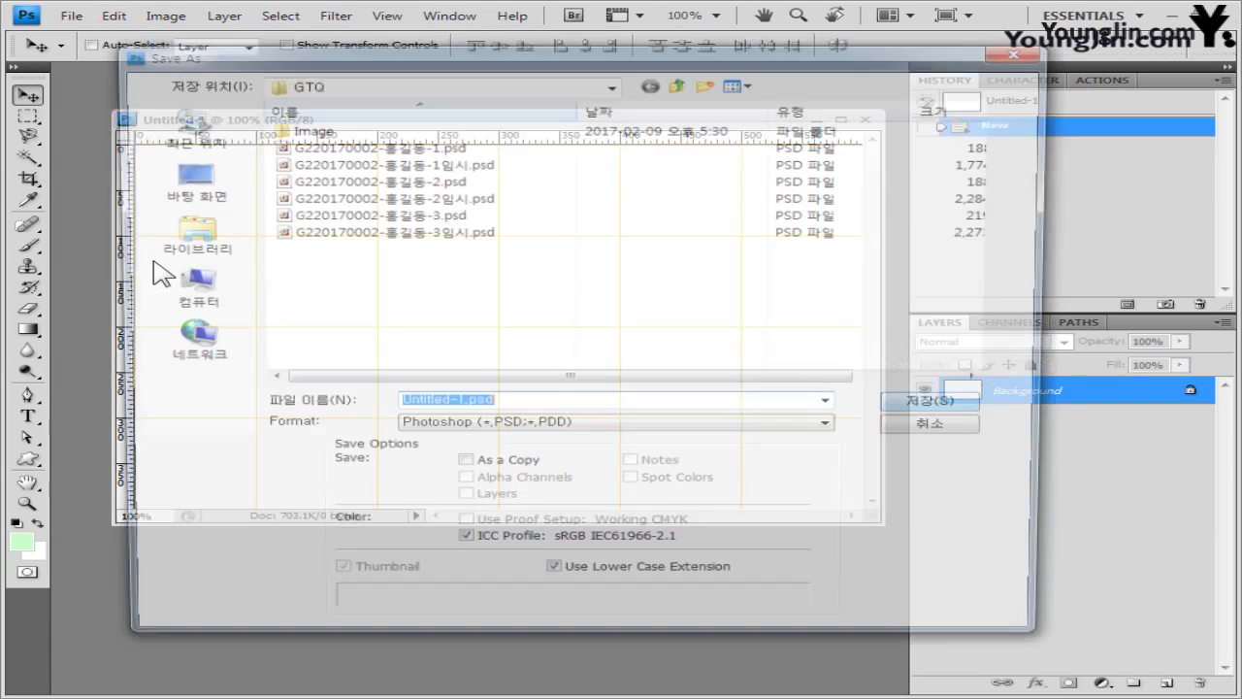
{"action": "type", "text": "G220170002-홍길동-4"}
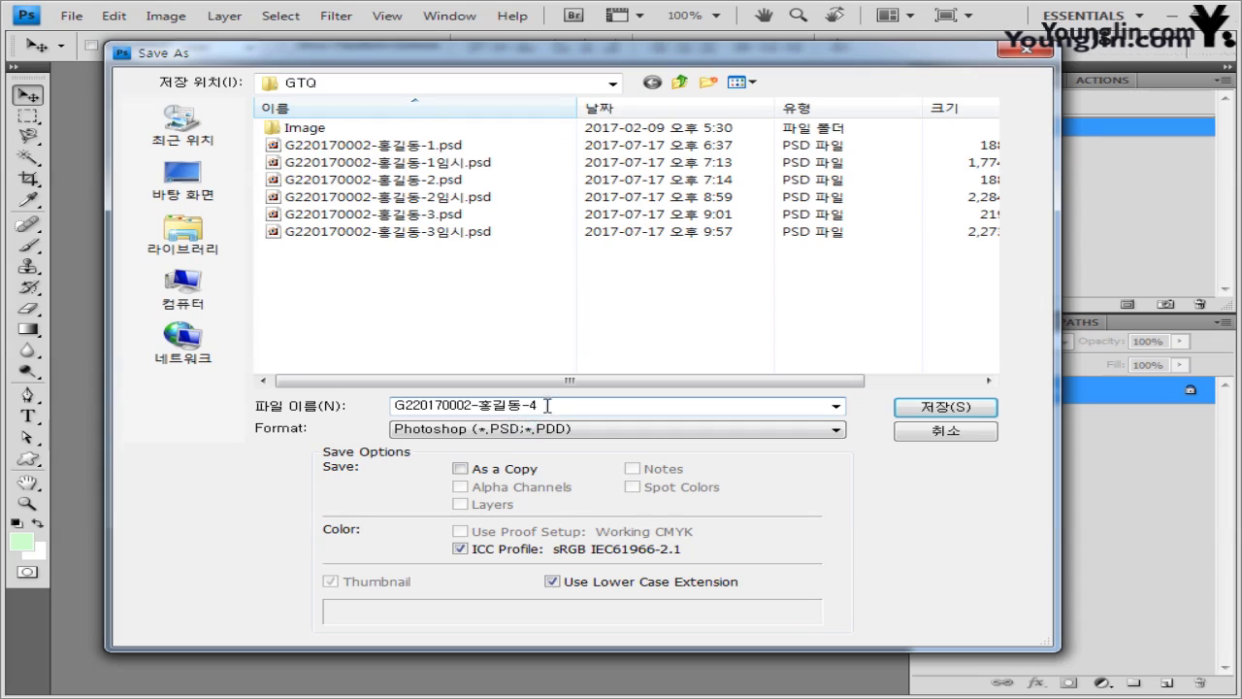
{"action": "left_click", "coordinate": [524, 438]}
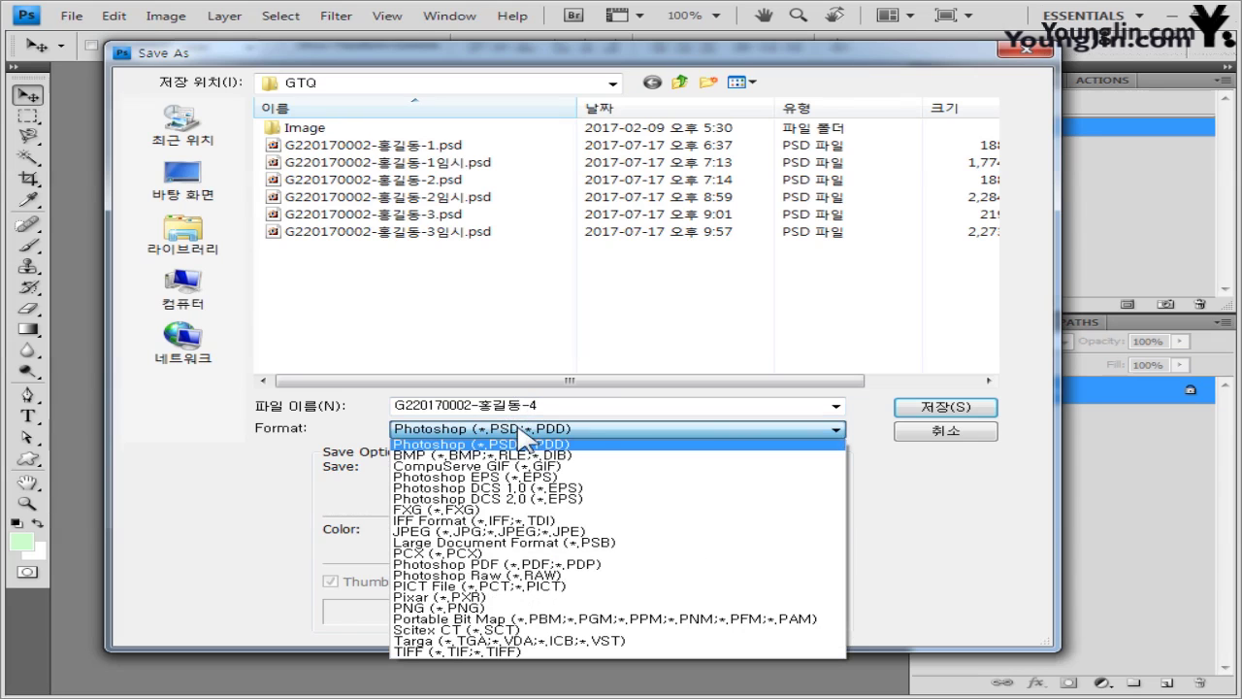
{"action": "left_click", "coordinate": [975, 407]}
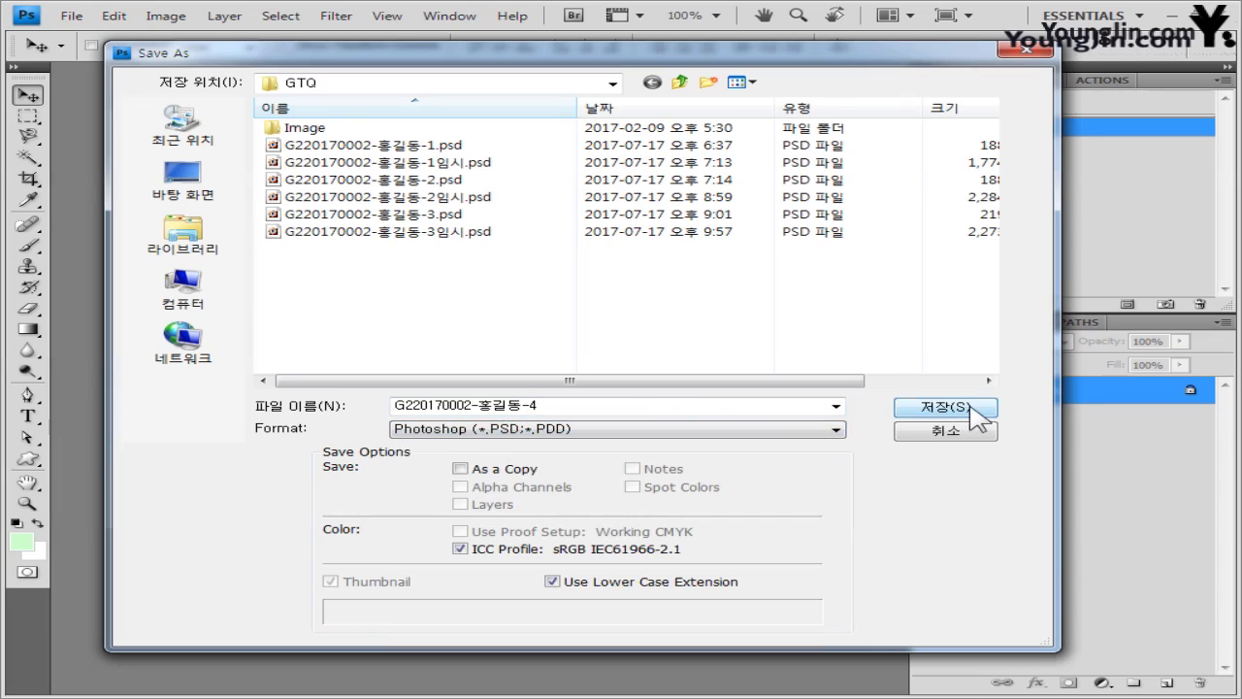
{"action": "left_click", "coordinate": [975, 408]}
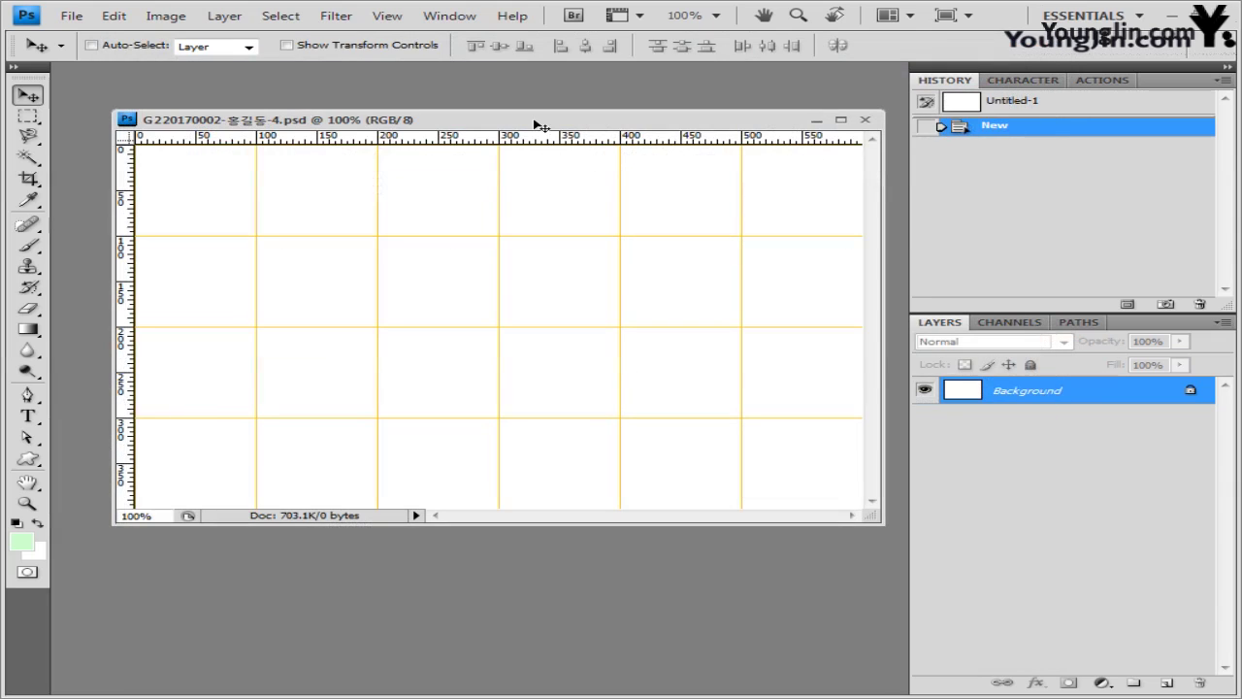
- Open 2급-9.jpg, copy the whole palm-leaf image and paste it into the -4 document as Layer 1
{"action": "key", "text": "ctrl+o"}
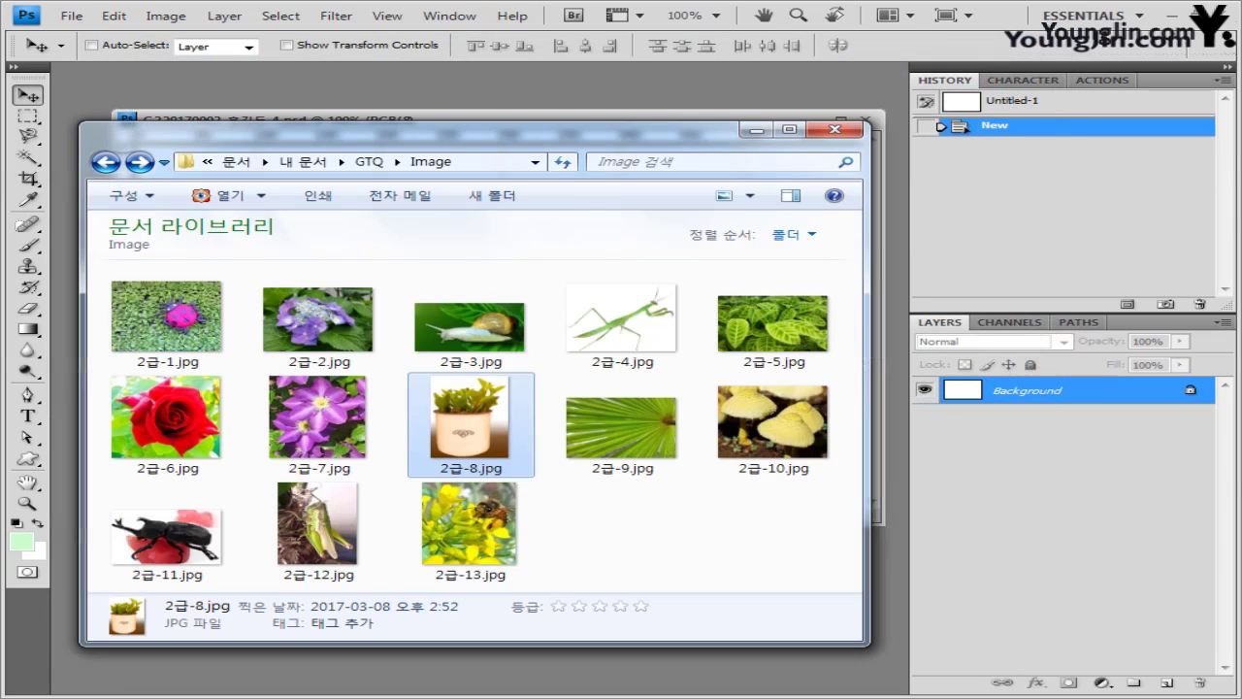
{"action": "left_click", "coordinate": [635, 471]}
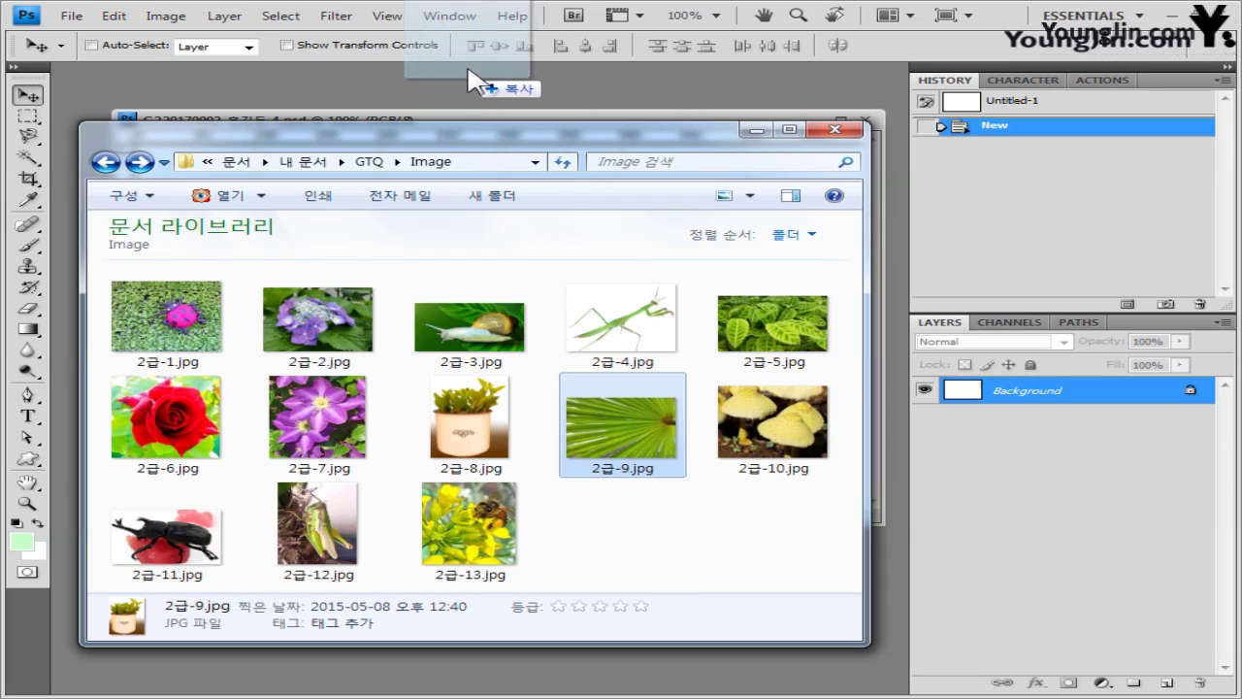
{"action": "key", "text": "Return"}
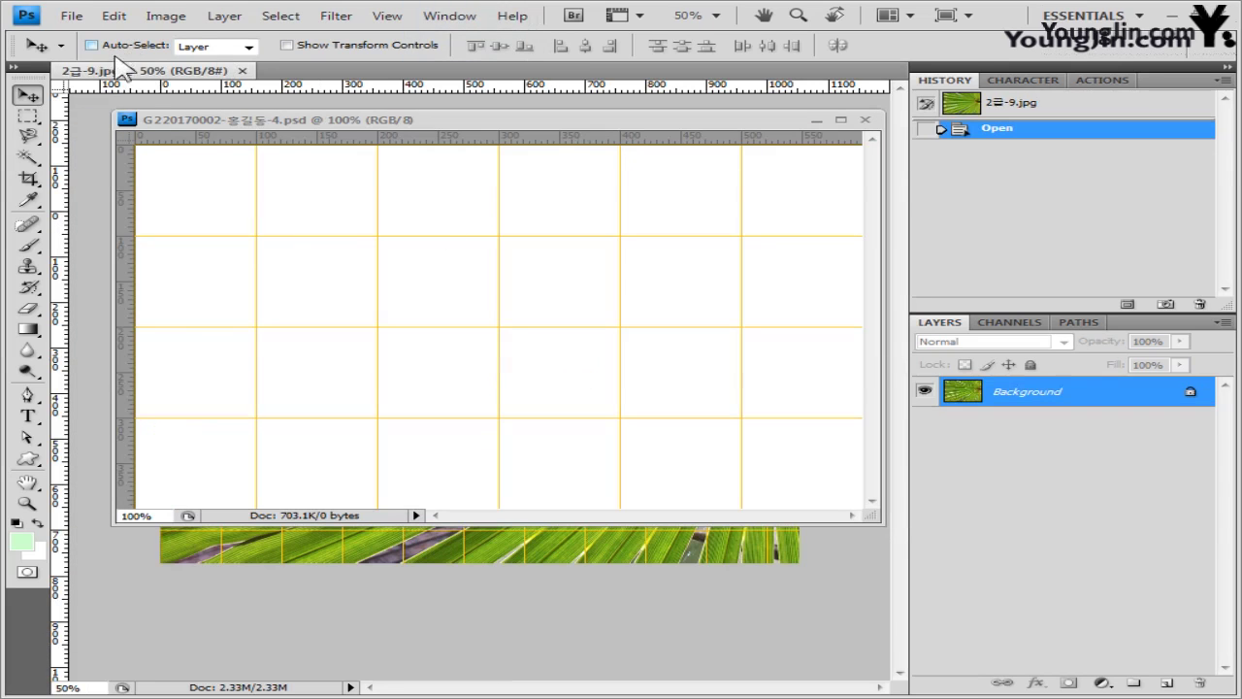
{"action": "left_click_drag", "start_coordinate": [141, 74], "coordinate": [391, 251]}
{"action": "key", "text": "ctrl+a"}
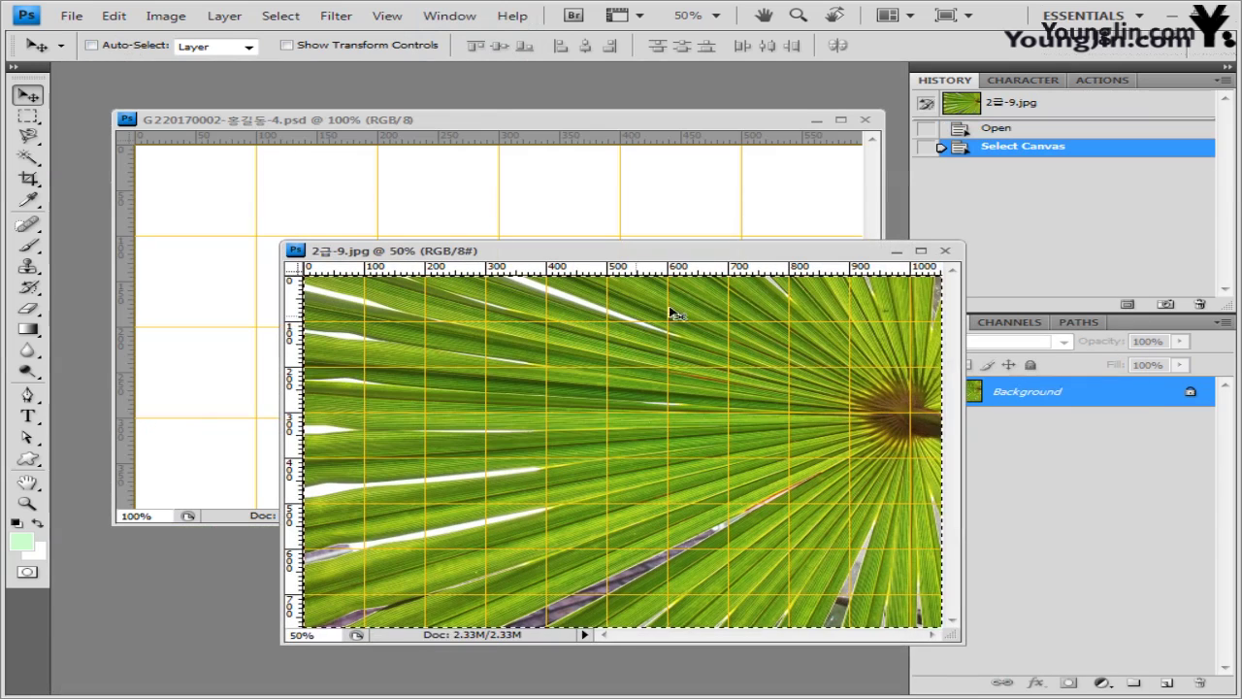
{"action": "left_click", "coordinate": [946, 251]}
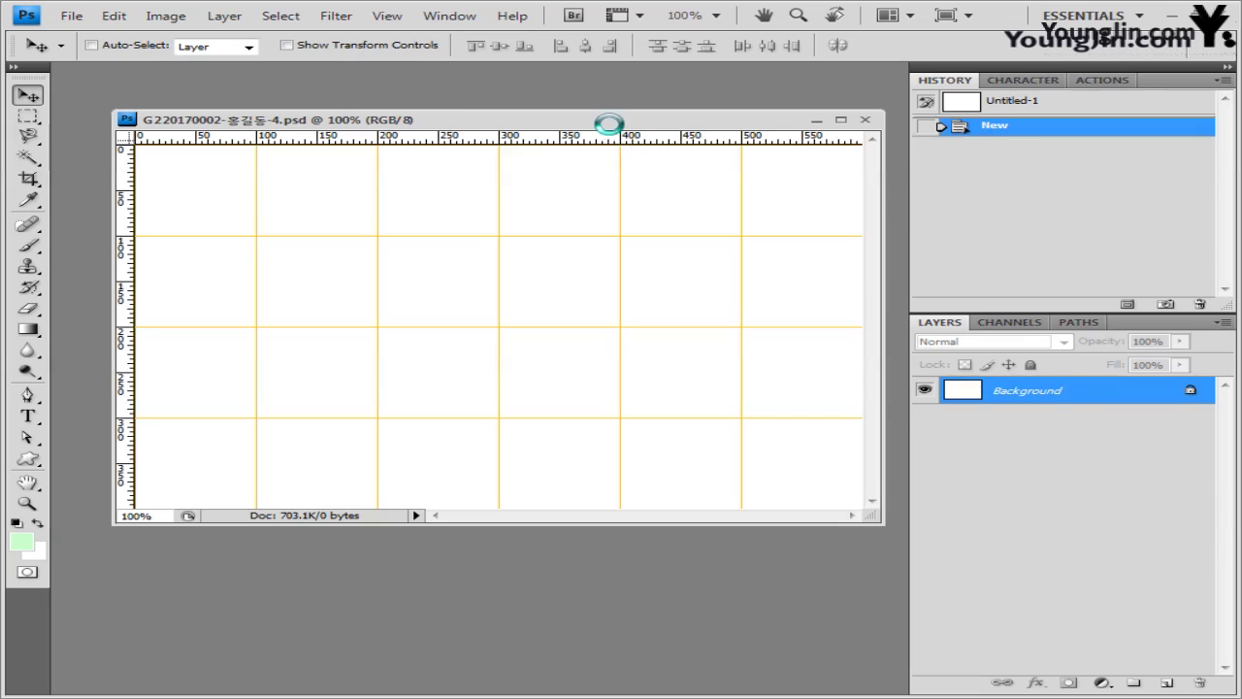
{"action": "key", "text": "ctrl+v"}
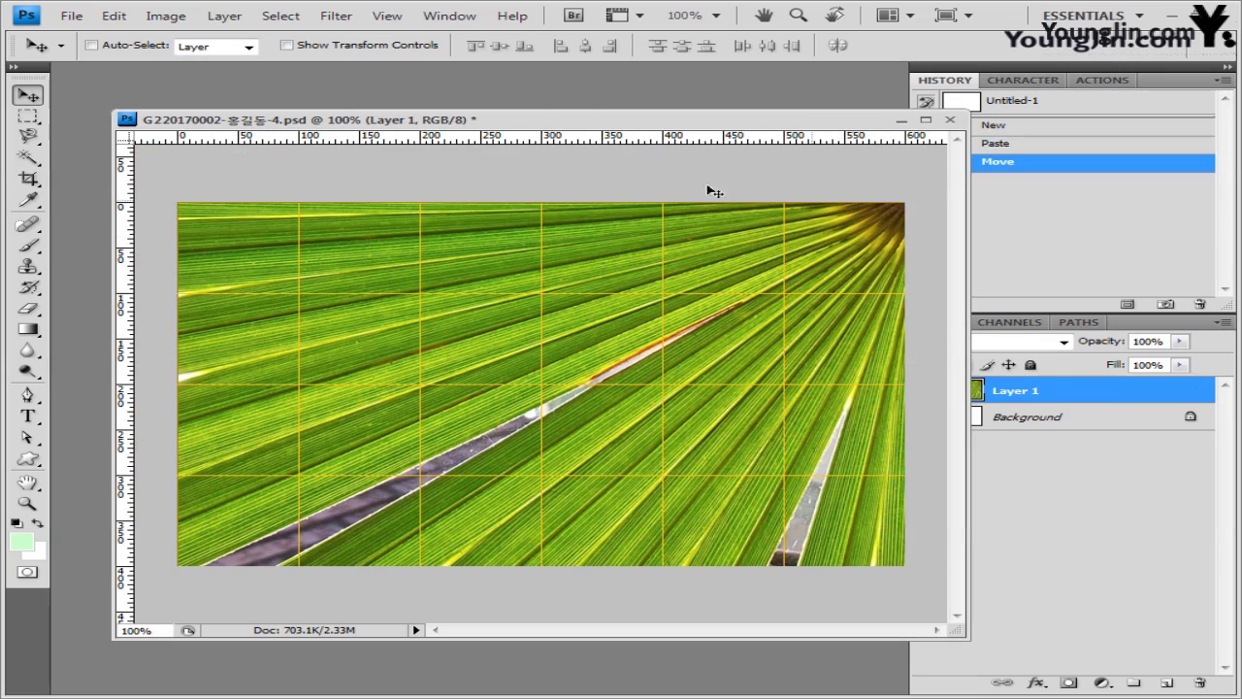
- Apply a Gaussian Blur with a 3-pixel radius to the palm-leaf Layer 1
{"action": "left_click", "coordinate": [349, 20]}
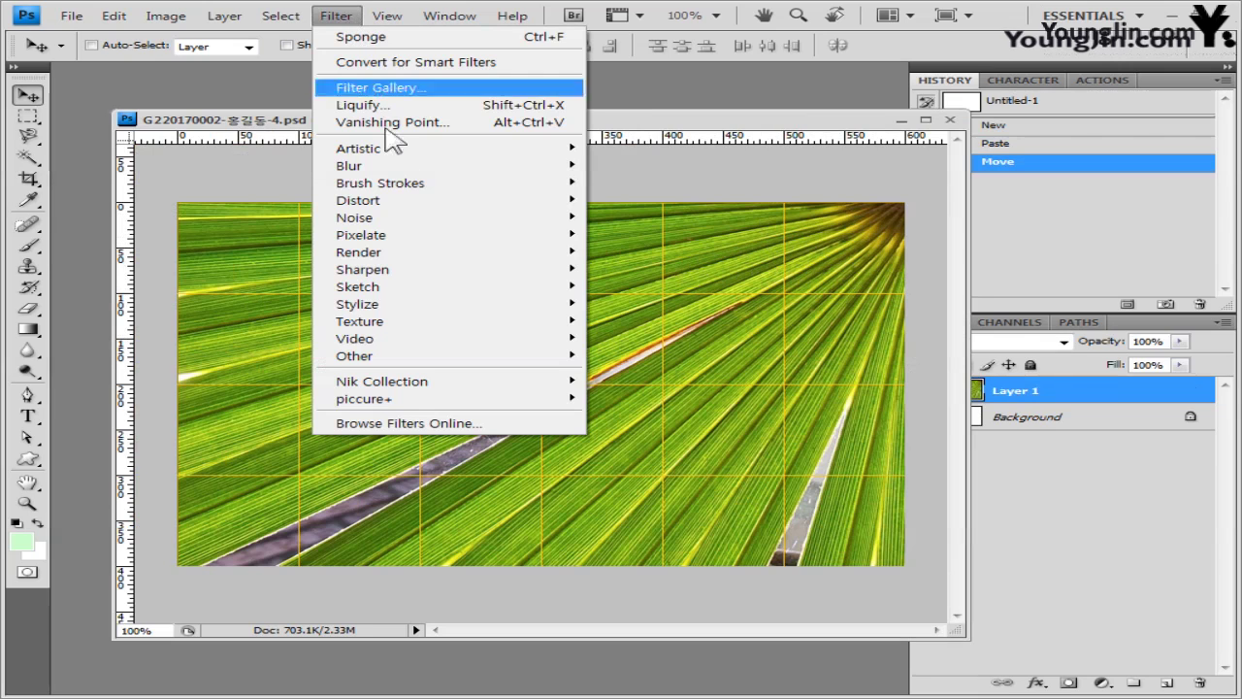
{"action": "mouse_move", "coordinate": [401, 167]}
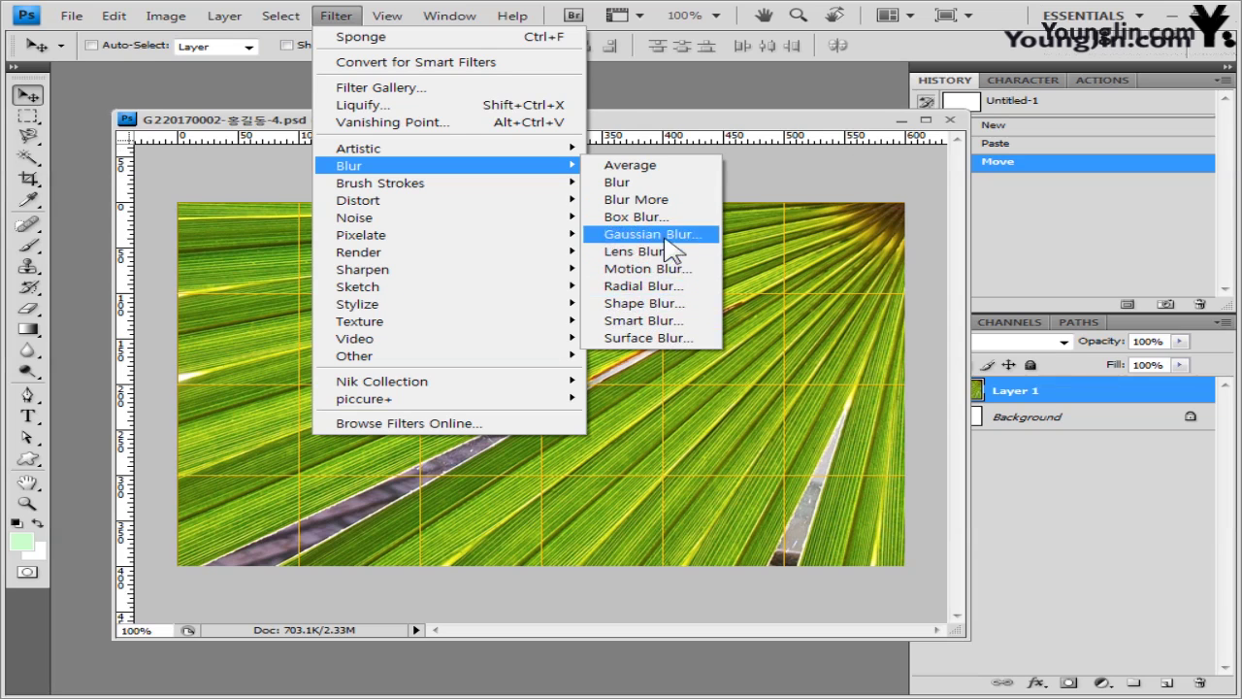
{"action": "left_click", "coordinate": [667, 236]}
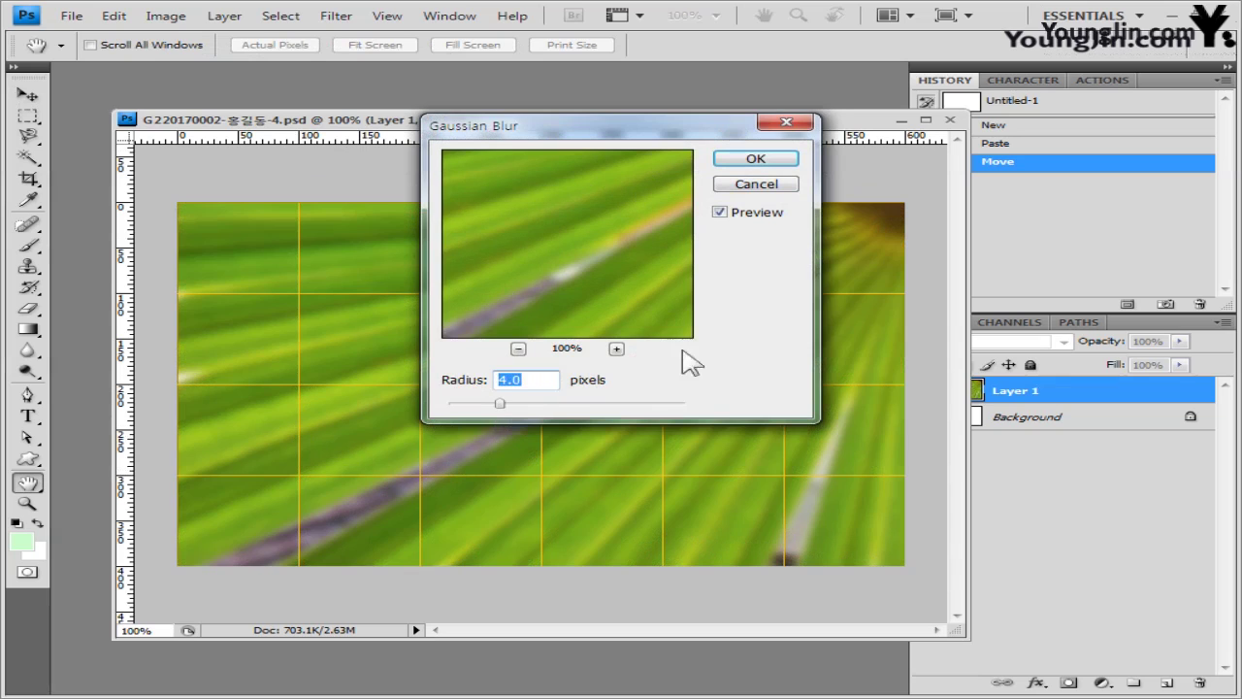
{"action": "mouse_move", "coordinate": [506, 413]}
{"action": "left_mouse_down"}
{"action": "mouse_move", "coordinate": [568, 411]}
{"action": "mouse_move", "coordinate": [490, 420]}
{"action": "left_mouse_up"}
{"action": "double_click", "coordinate": [524, 381]}
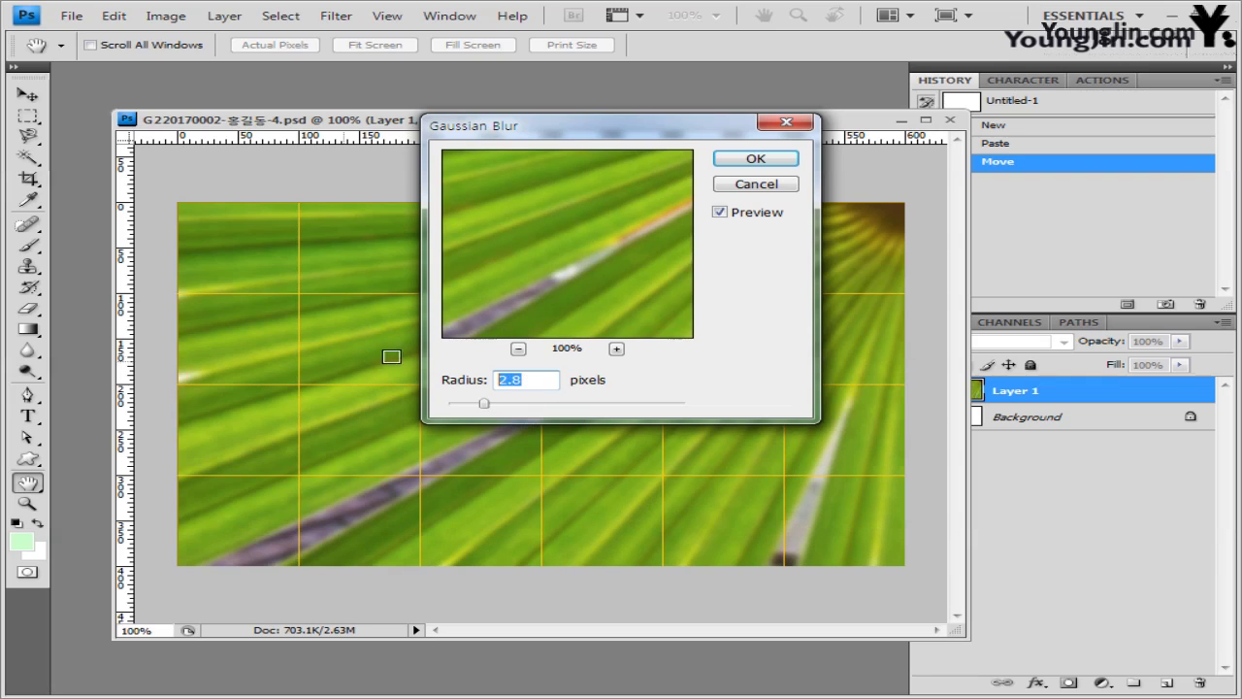
{"action": "type", "text": "3"}
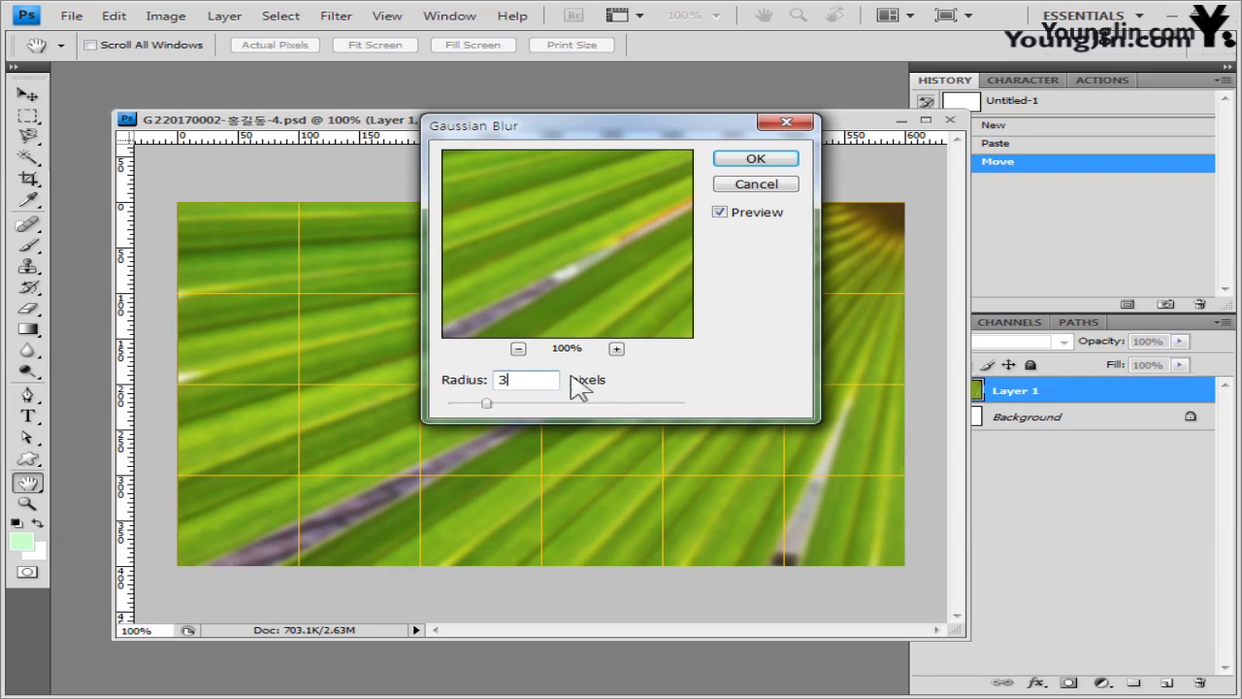
{"action": "left_click", "coordinate": [762, 161]}
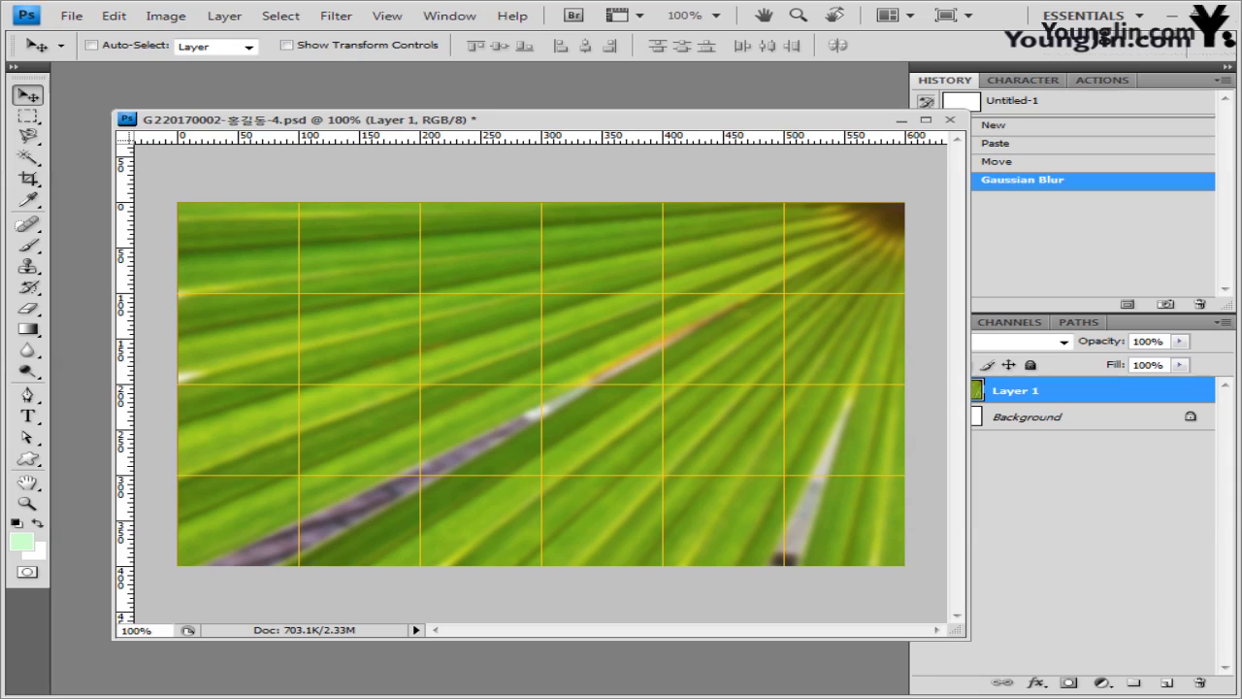
- Open the mushroom photo 2급-10.jpg and float it in its own window
{"action": "key", "text": "ctrl+o"}
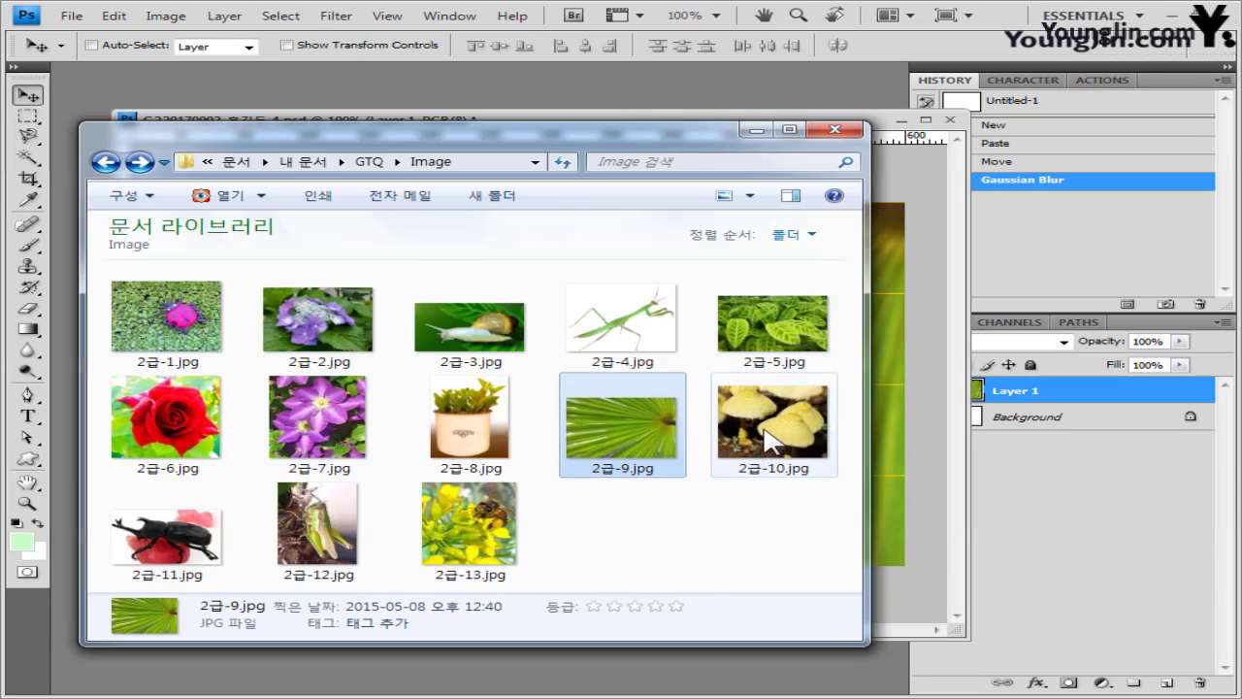
{"action": "left_click_drag", "start_coordinate": [771, 427], "coordinate": [486, 81]}
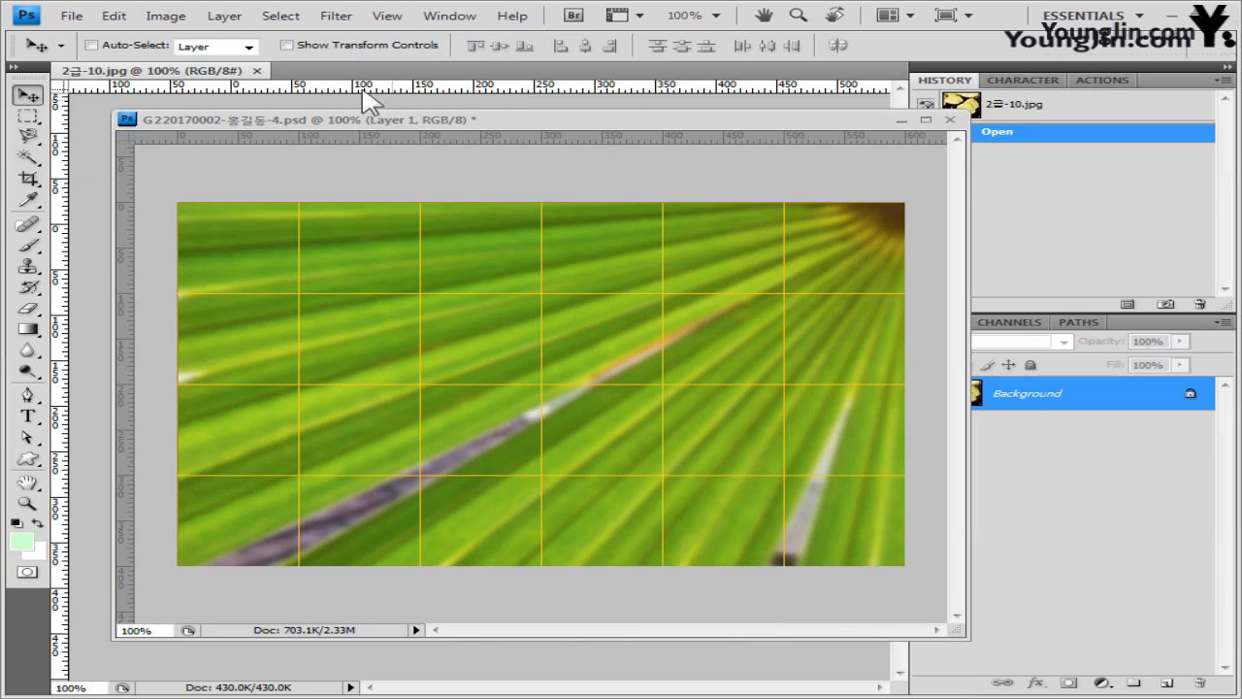
{"action": "left_click_drag", "start_coordinate": [194, 71], "coordinate": [355, 241]}
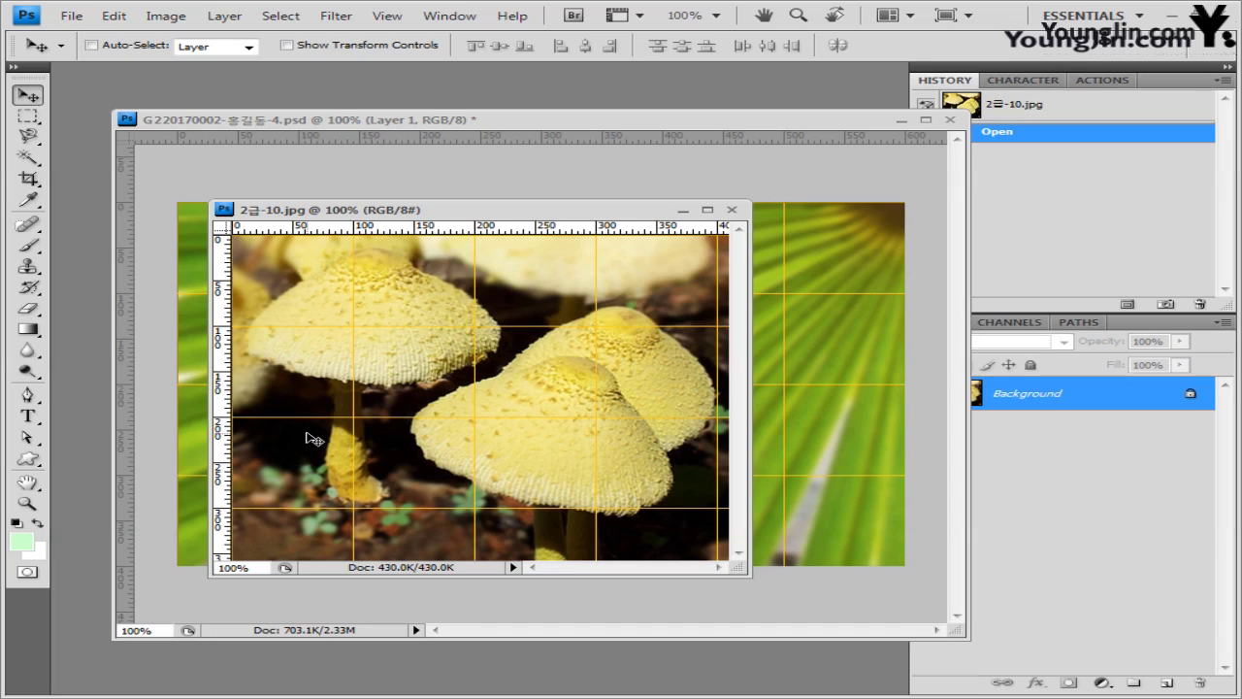
- Set the Pen tool to Paths mode with Add to path area, and move the mushroom window up-right
{"action": "left_click", "coordinate": [28, 396]}
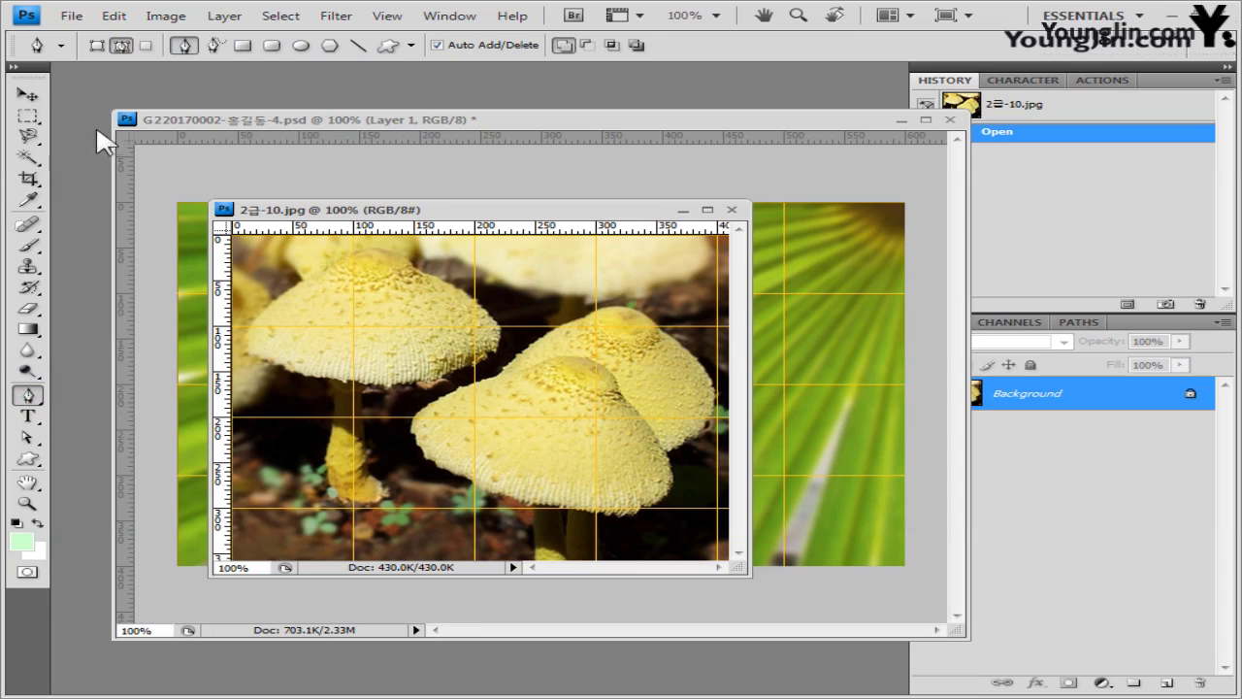
{"action": "left_click", "coordinate": [122, 46]}
{"action": "left_click", "coordinate": [559, 49]}
{"action": "left_click_drag", "start_coordinate": [581, 212], "coordinate": [618, 184]}
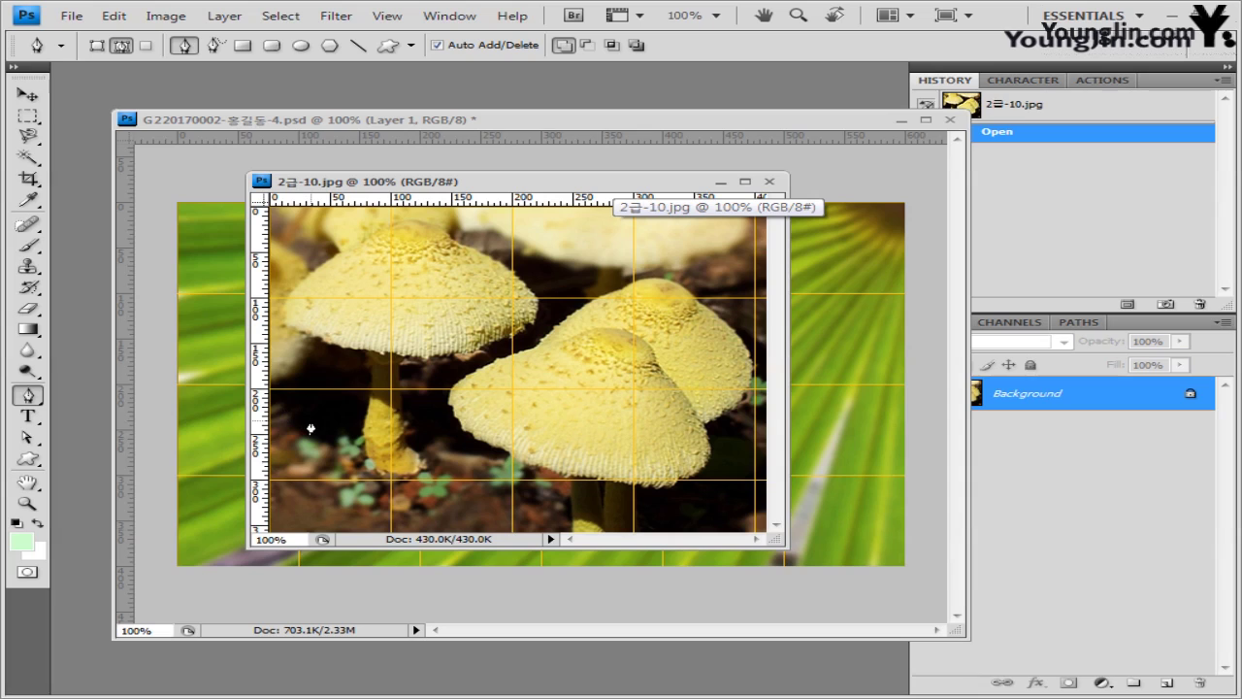
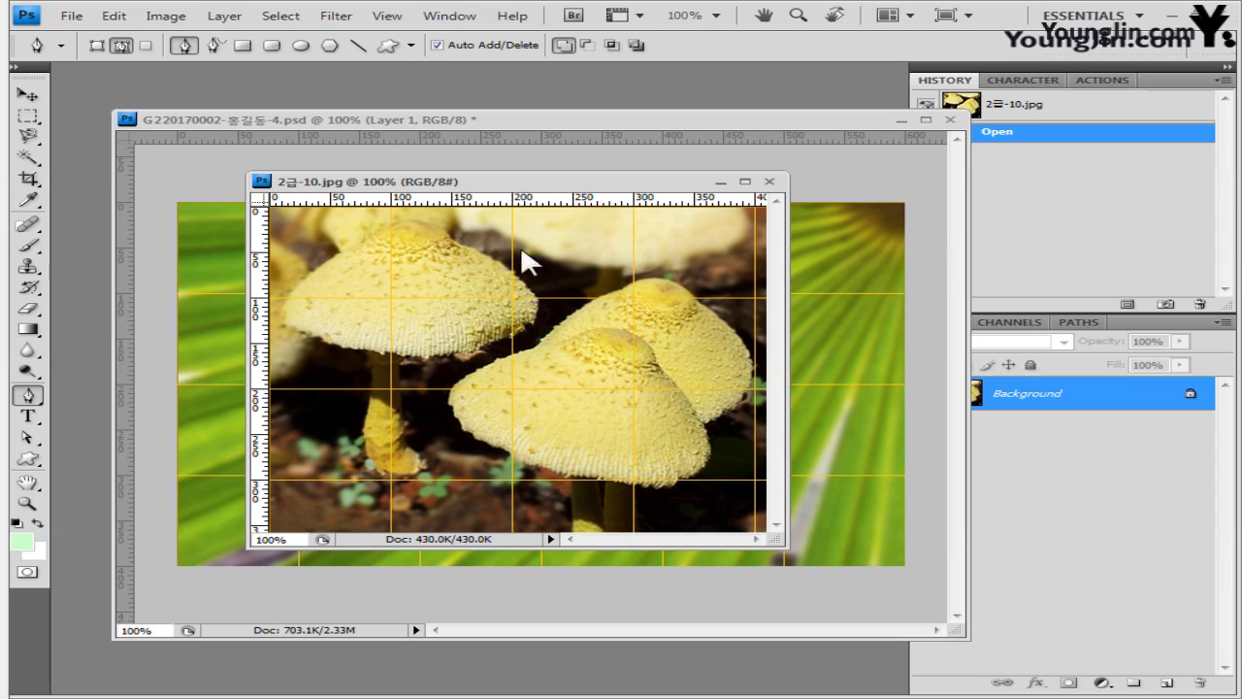
- Trace a closed pen outline around the left mushroom cap
{"action": "left_click", "coordinate": [391, 223]}
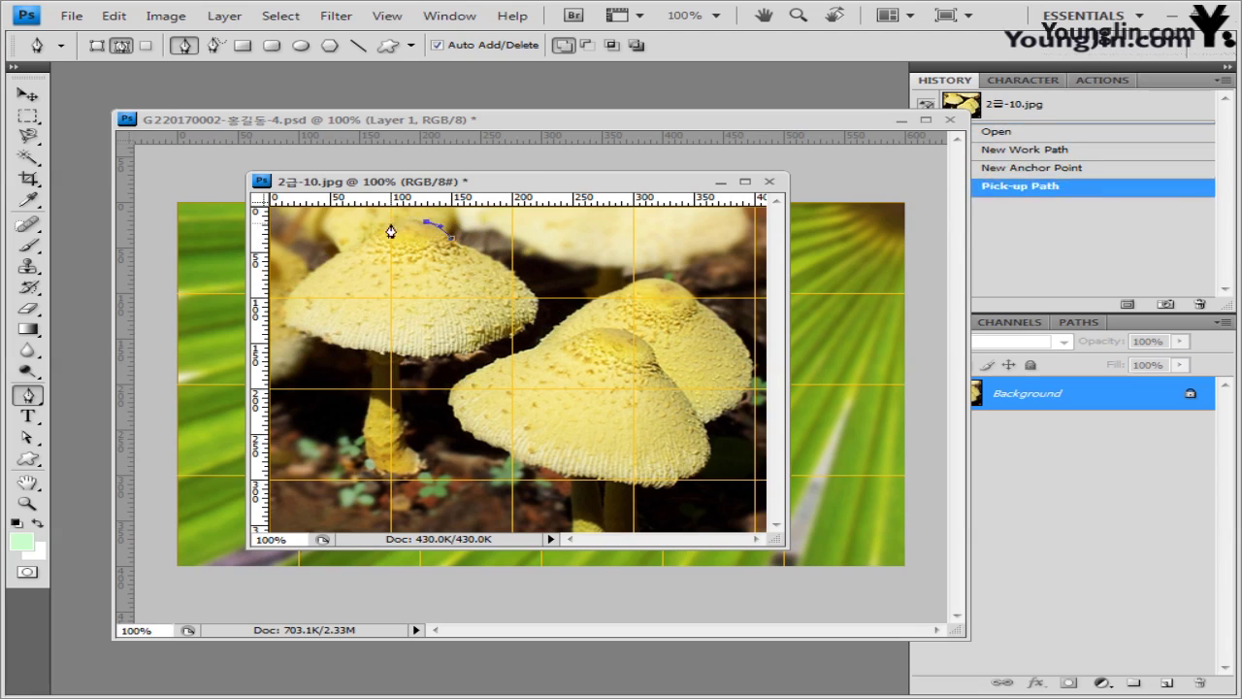
{"action": "left_click", "coordinate": [425, 221]}
{"action": "left_click", "coordinate": [451, 237]}
{"action": "left_click", "coordinate": [417, 357]}
{"action": "left_click", "coordinate": [391, 351]}
{"action": "left_click", "coordinate": [512, 334]}
- Trace the second mushroom's left and bottom edge with pen anchor points
{"action": "left_click", "coordinate": [538, 334]}
{"action": "left_click", "coordinate": [502, 363]}
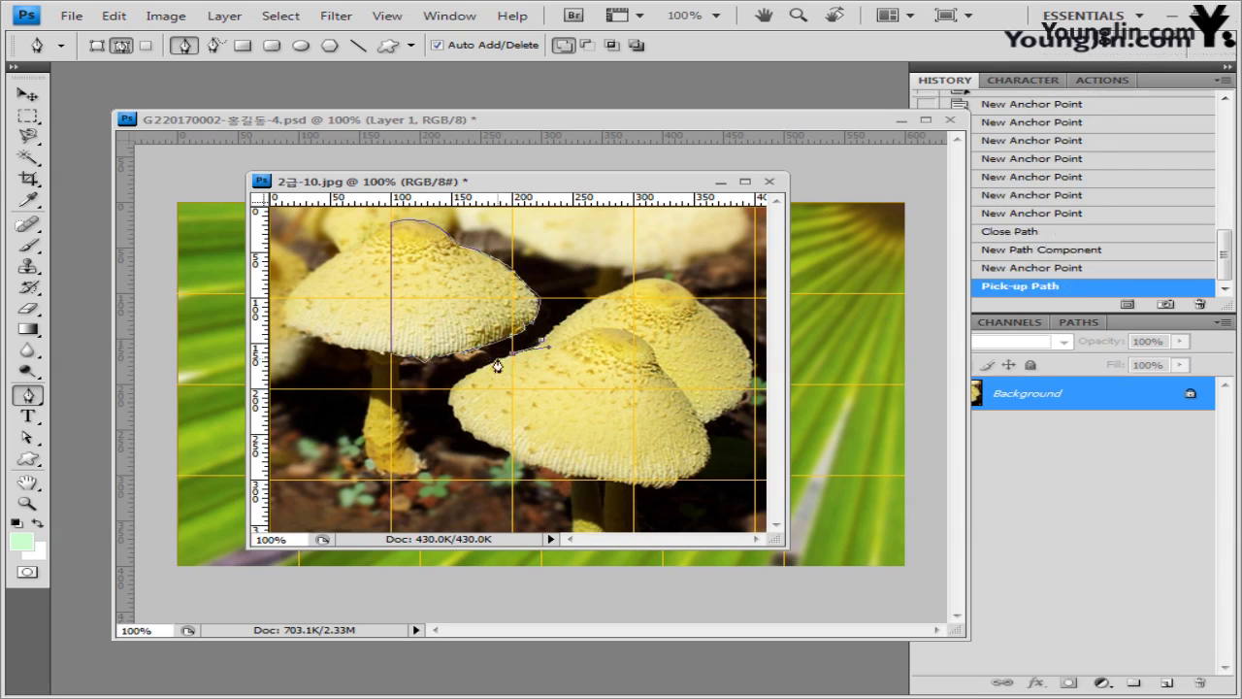
{"action": "left_click", "coordinate": [456, 393]}
{"action": "left_click", "coordinate": [477, 438]}
{"action": "left_click", "coordinate": [514, 458]}
{"action": "left_click", "coordinate": [563, 473]}
{"action": "left_click", "coordinate": [615, 482]}
- Continue up the right mushroom's cap to close the outline, then check the Work Path
{"action": "left_click", "coordinate": [710, 456]}
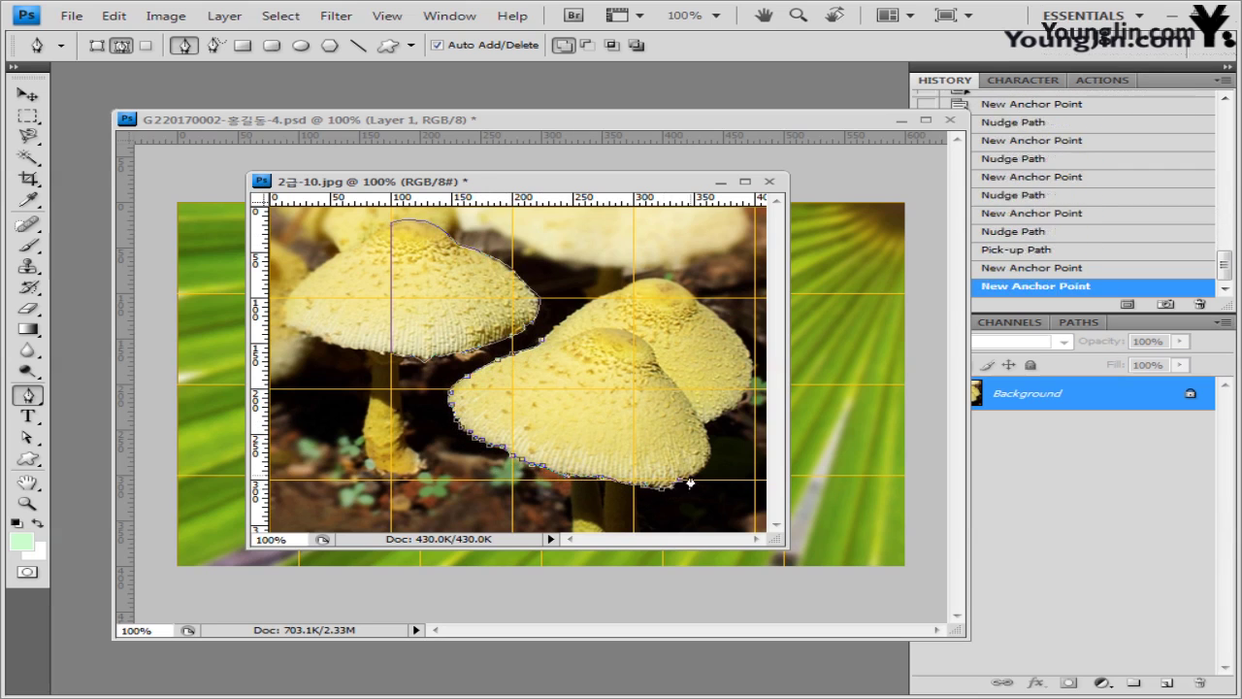
{"action": "left_click", "coordinate": [744, 396]}
{"action": "left_click", "coordinate": [753, 359]}
{"action": "left_click", "coordinate": [699, 293]}
{"action": "left_click", "coordinate": [644, 283]}
{"action": "left_click", "coordinate": [593, 291]}
{"action": "left_click", "coordinate": [538, 334]}
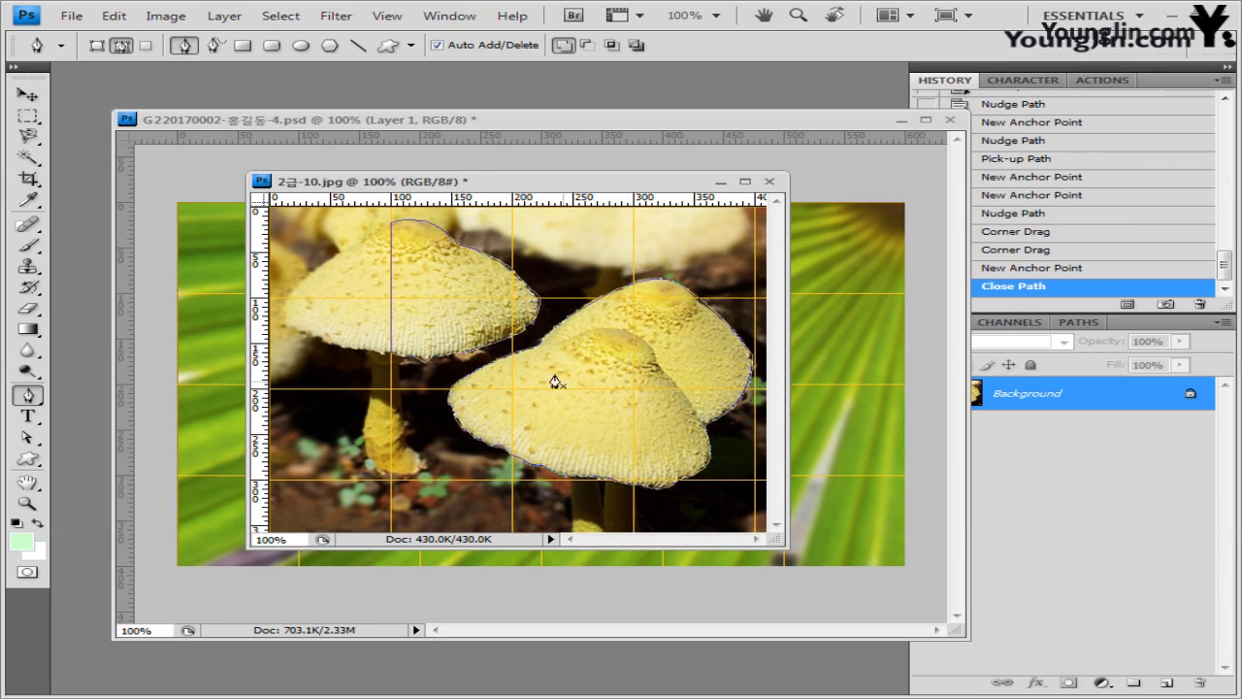
{"action": "left_click", "coordinate": [1075, 323]}
{"action": "left_click_drag", "start_coordinate": [823, 129], "coordinate": [777, 125]}
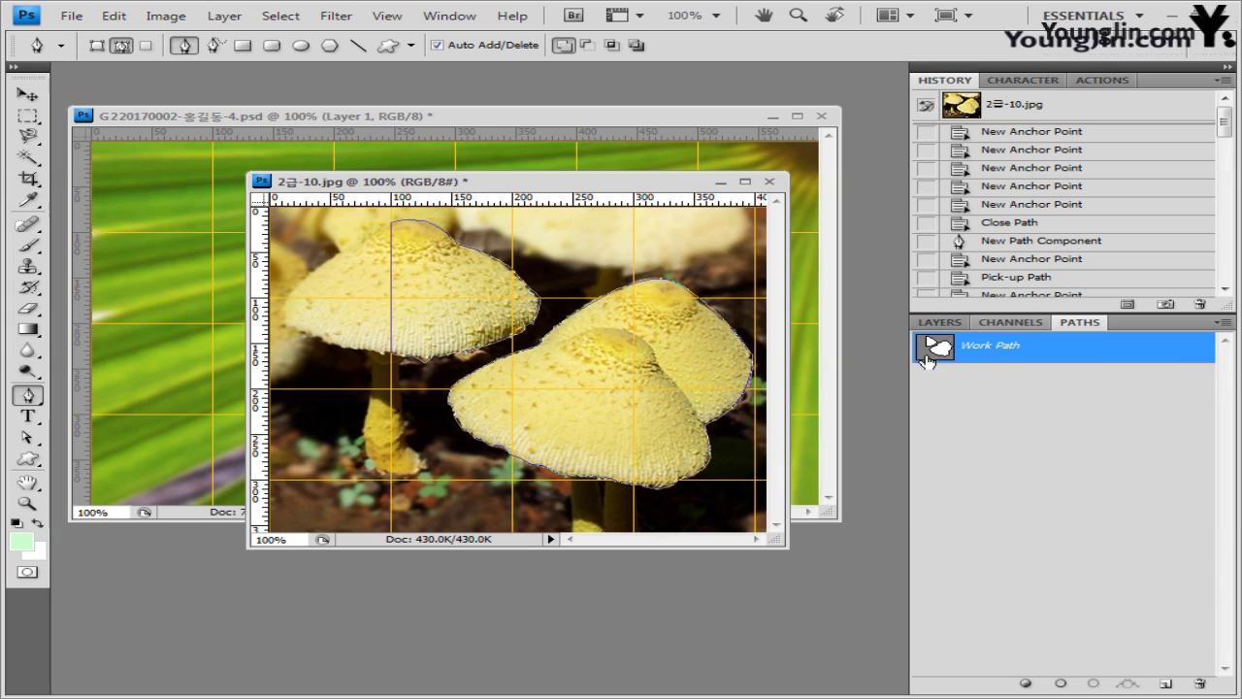
- Load the mushroom path as a selection and paste the caps into the leaf composite
{"action": "left_click", "coordinate": [939, 323]}
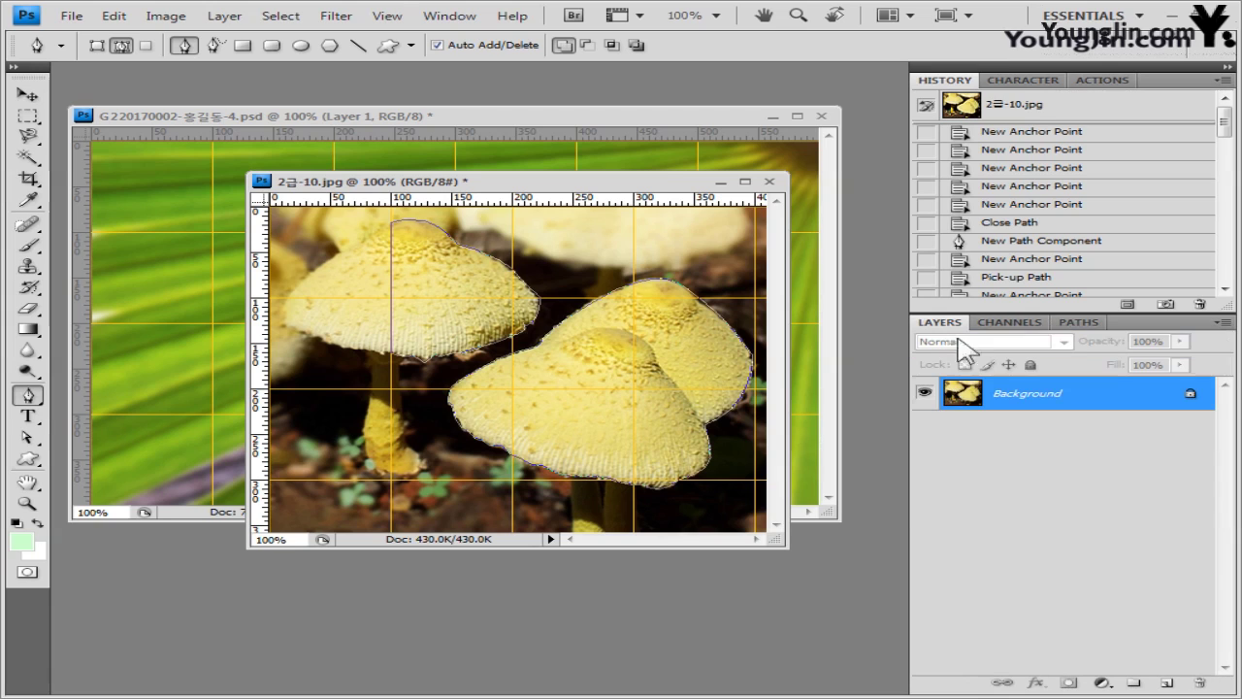
{"action": "key", "text": "ctrl+Return"}
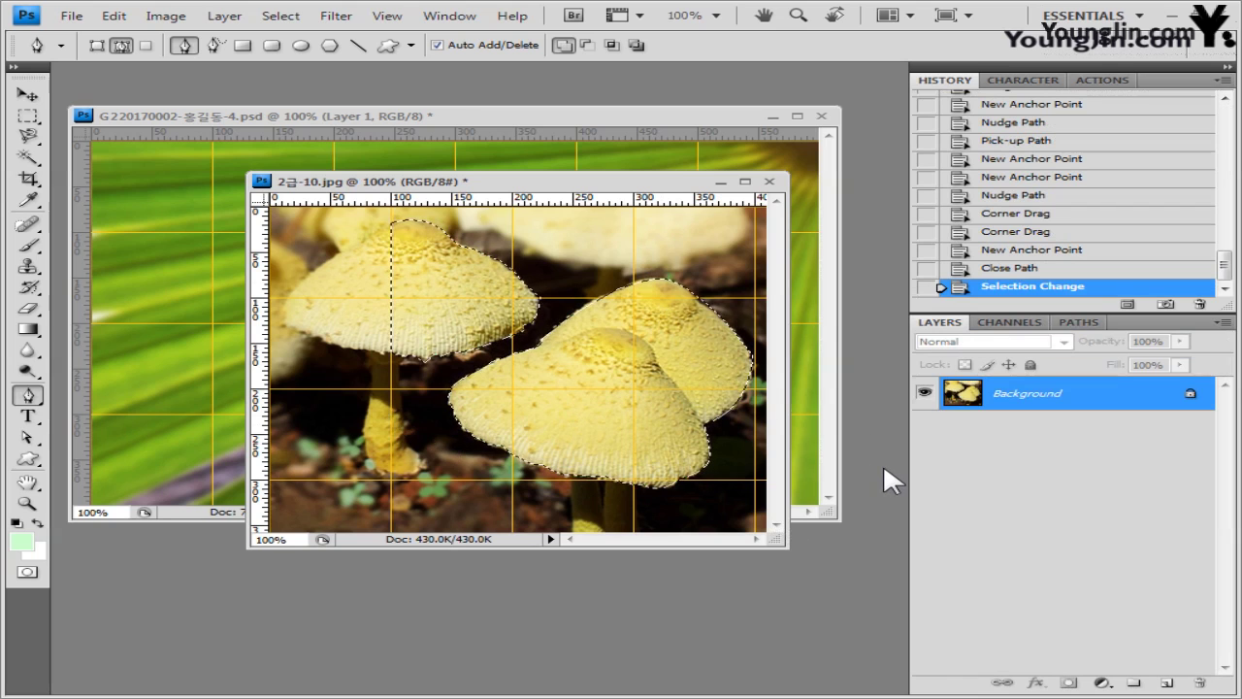
{"action": "left_click_drag", "start_coordinate": [671, 184], "coordinate": [743, 301]}
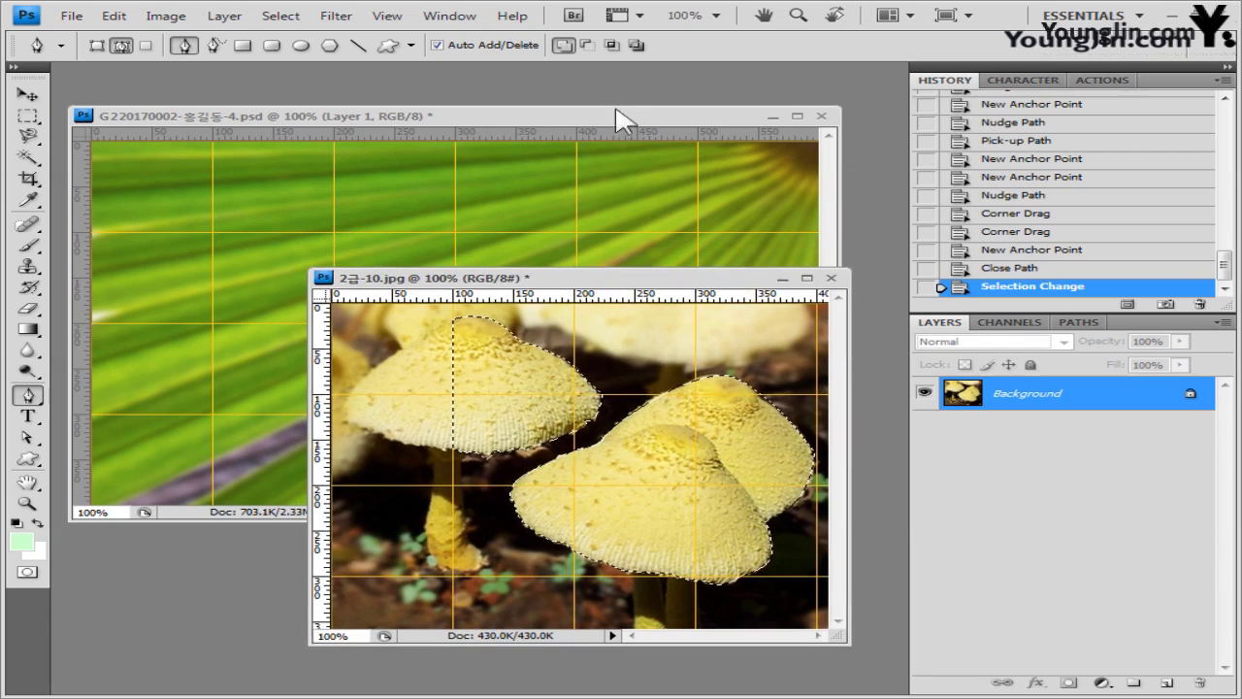
{"action": "left_click", "coordinate": [615, 106]}
{"action": "key", "text": "ctrl+v"}
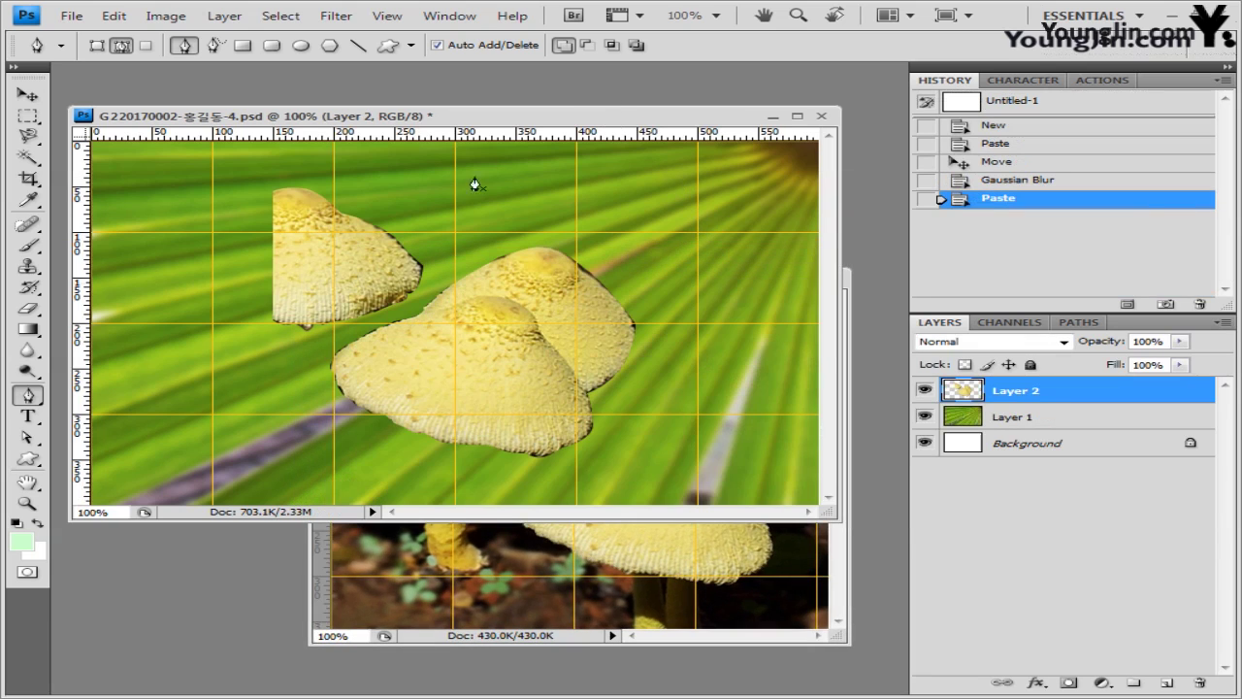
- Close the mushroom photo without saving and move Layer 2's mushrooms to the lower left
{"action": "left_click", "coordinate": [843, 640]}
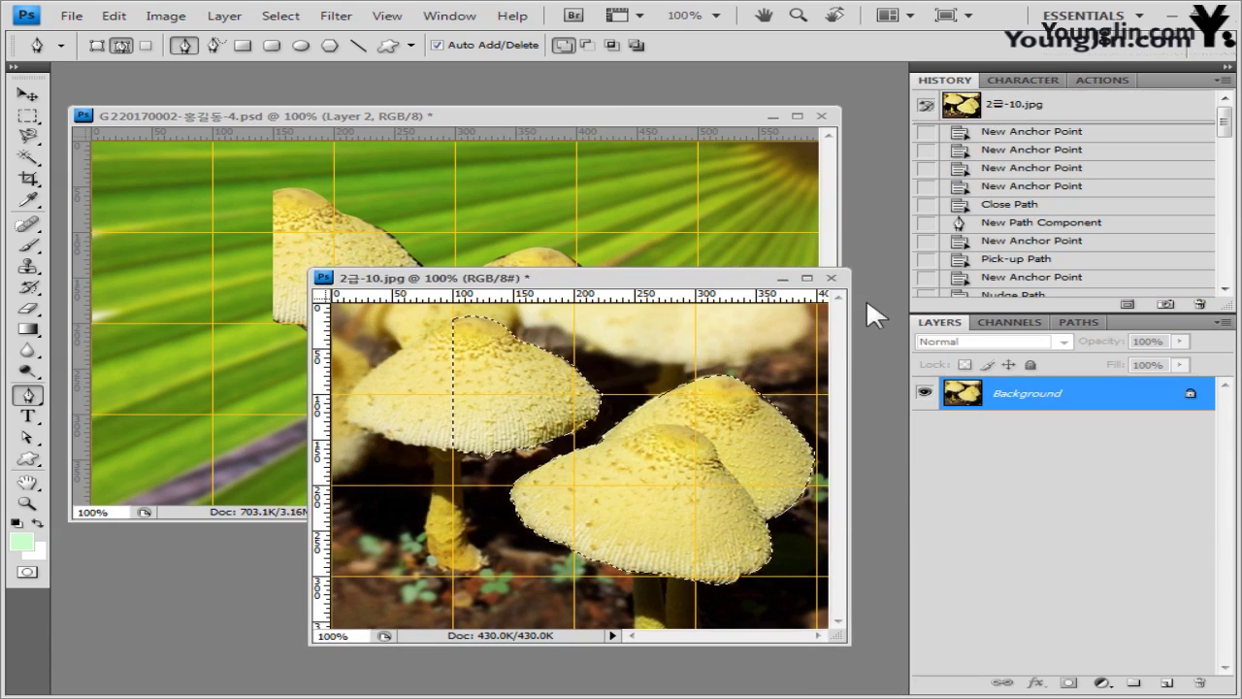
{"action": "left_click", "coordinate": [832, 279]}
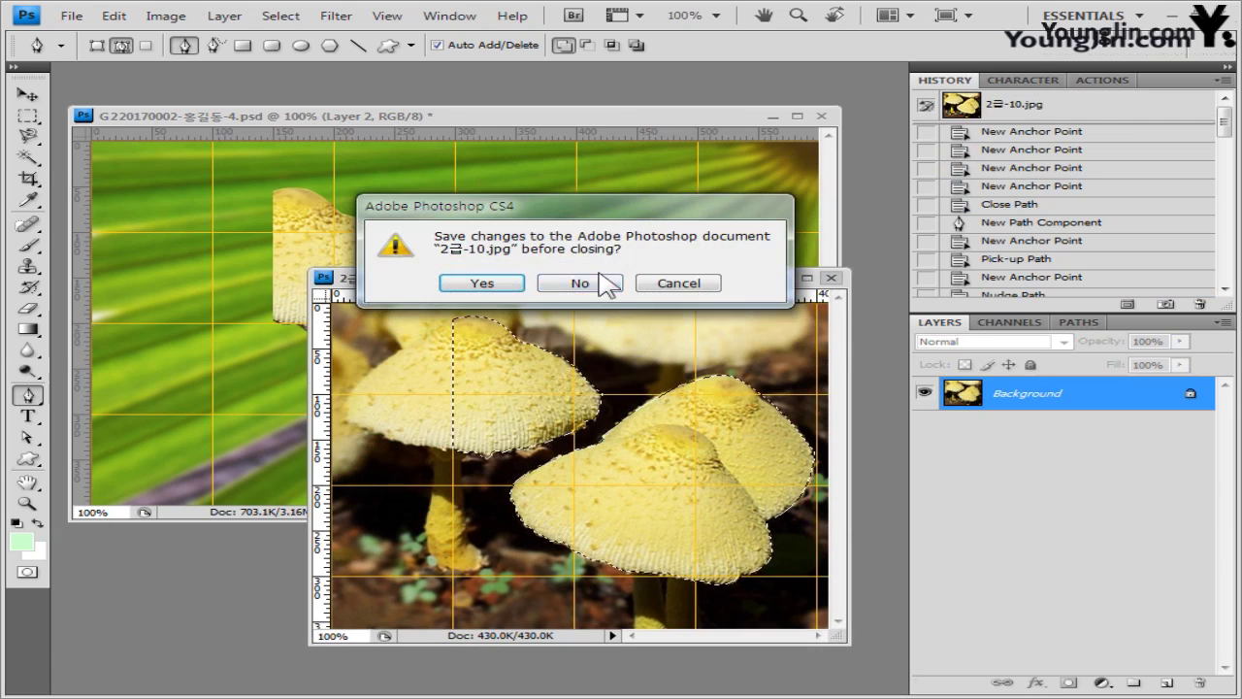
{"action": "left_click", "coordinate": [579, 283]}
{"action": "left_click", "coordinate": [27, 94]}
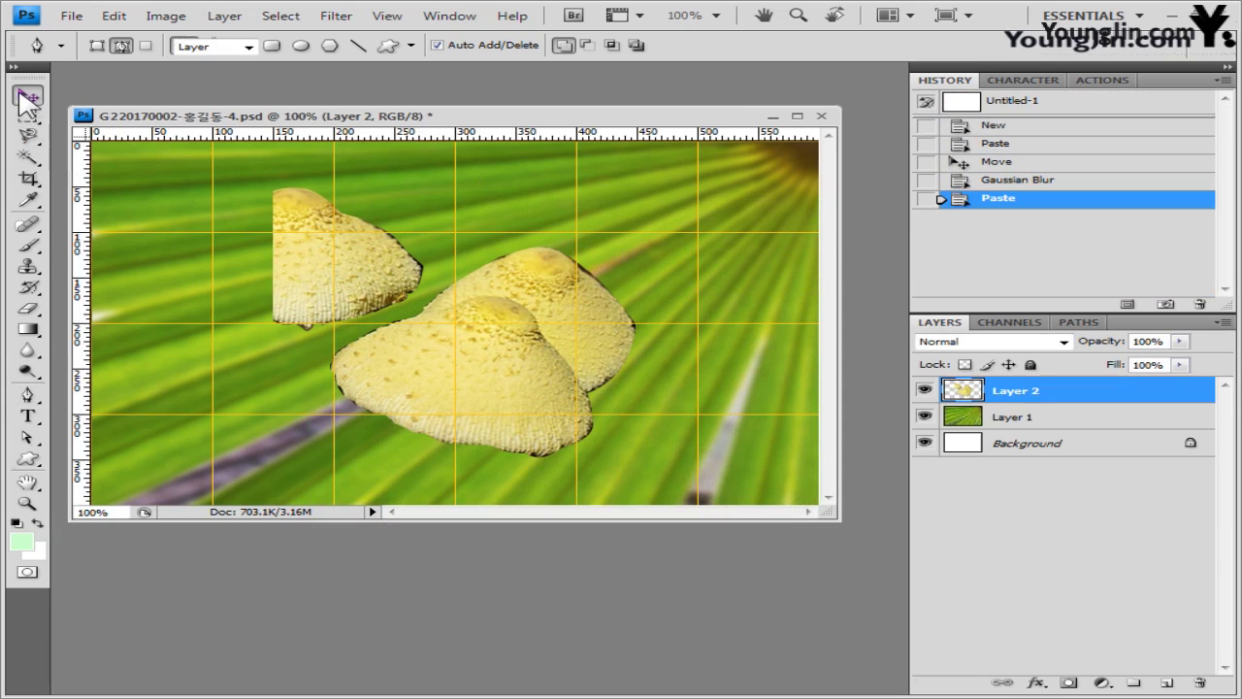
{"action": "left_click_drag", "start_coordinate": [536, 317], "coordinate": [327, 345]}
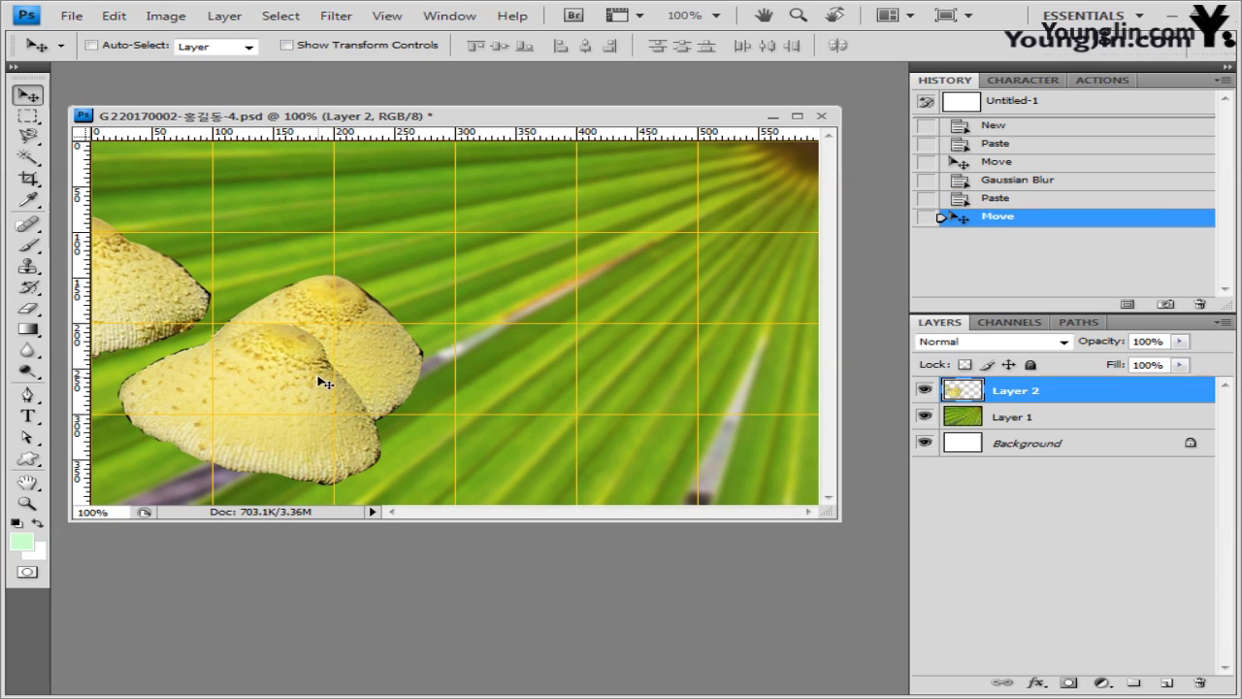
{"action": "left_click_drag", "start_coordinate": [483, 377], "coordinate": [430, 388]}
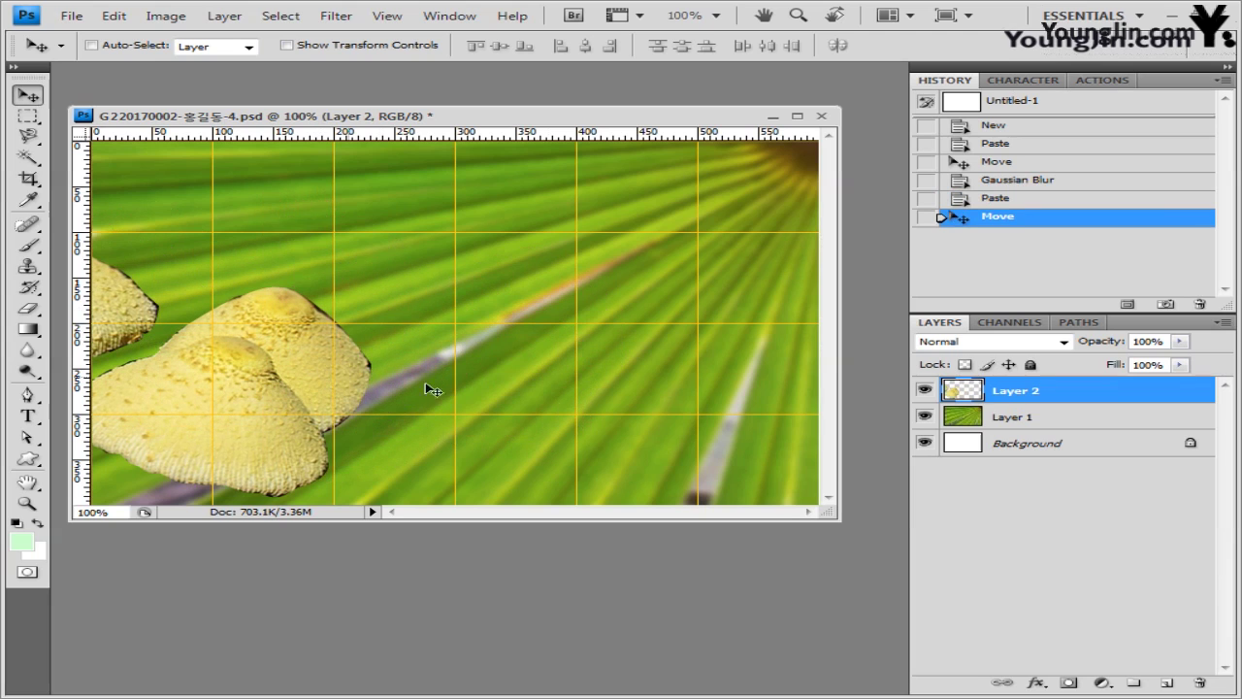
- Give Layer 2 an Inner Glow (Screen, 75%, 10 px), then switch to the Image folder
{"action": "left_click", "coordinate": [1036, 682]}
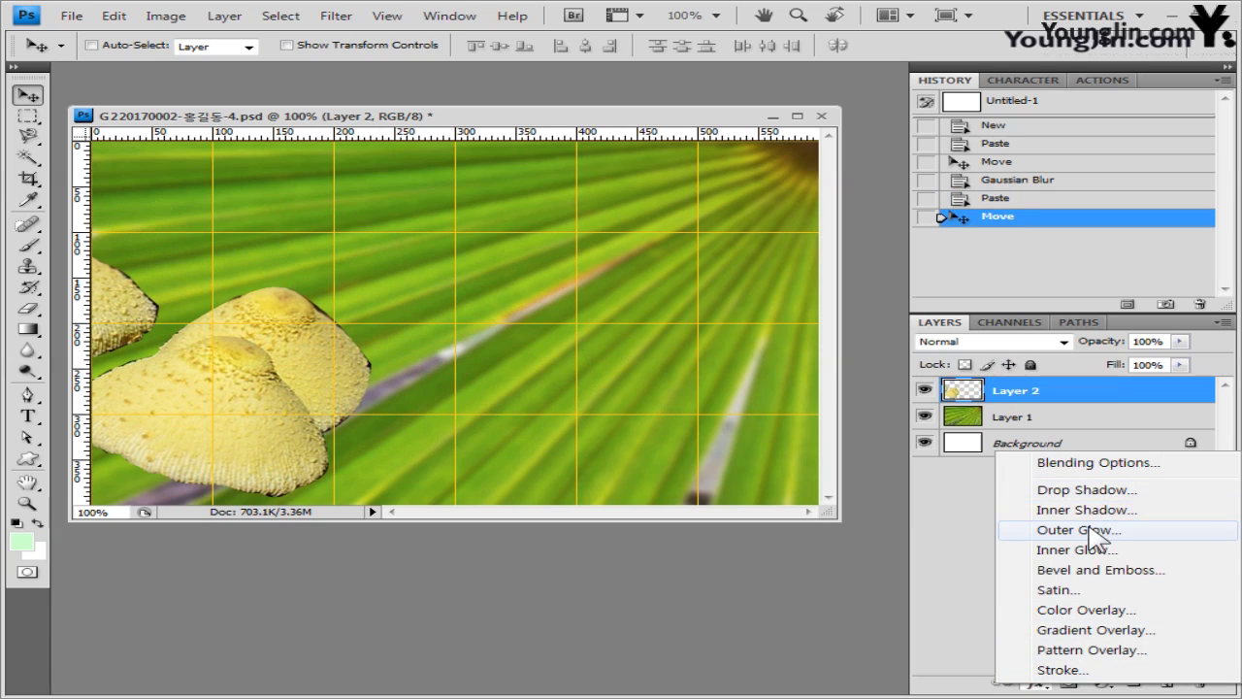
{"action": "key", "text": "Escape"}
{"action": "key", "text": "h"}
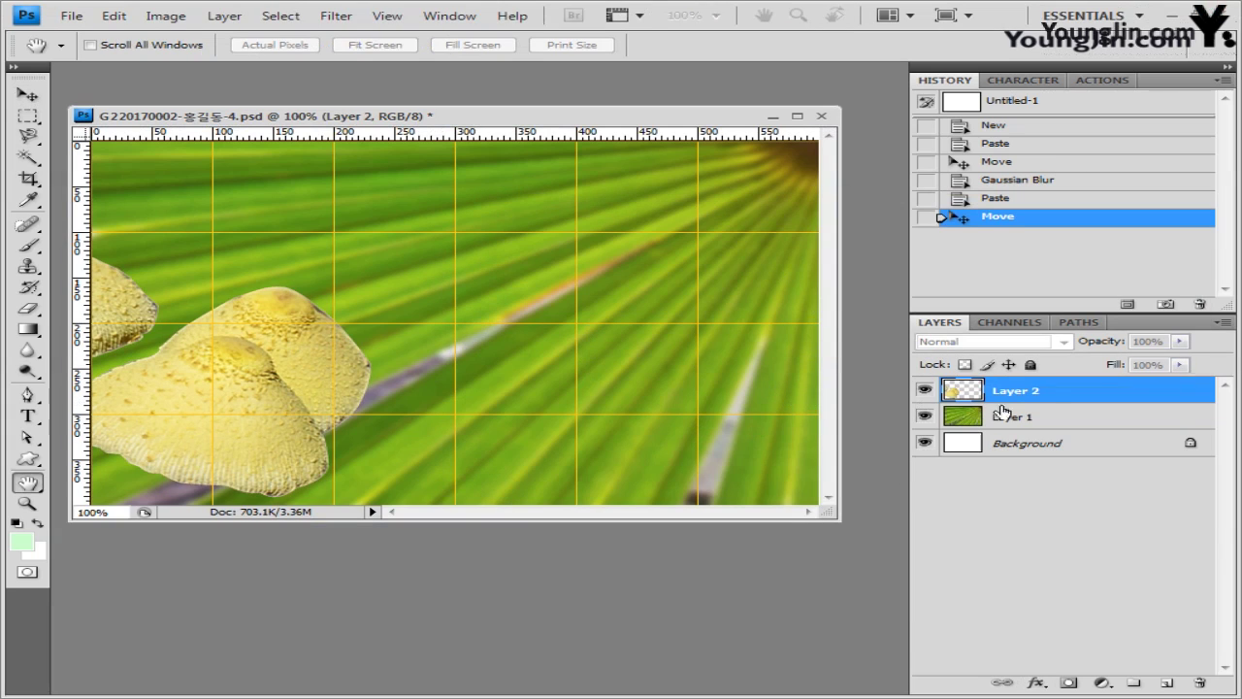
{"action": "double_click", "coordinate": [1046, 401]}
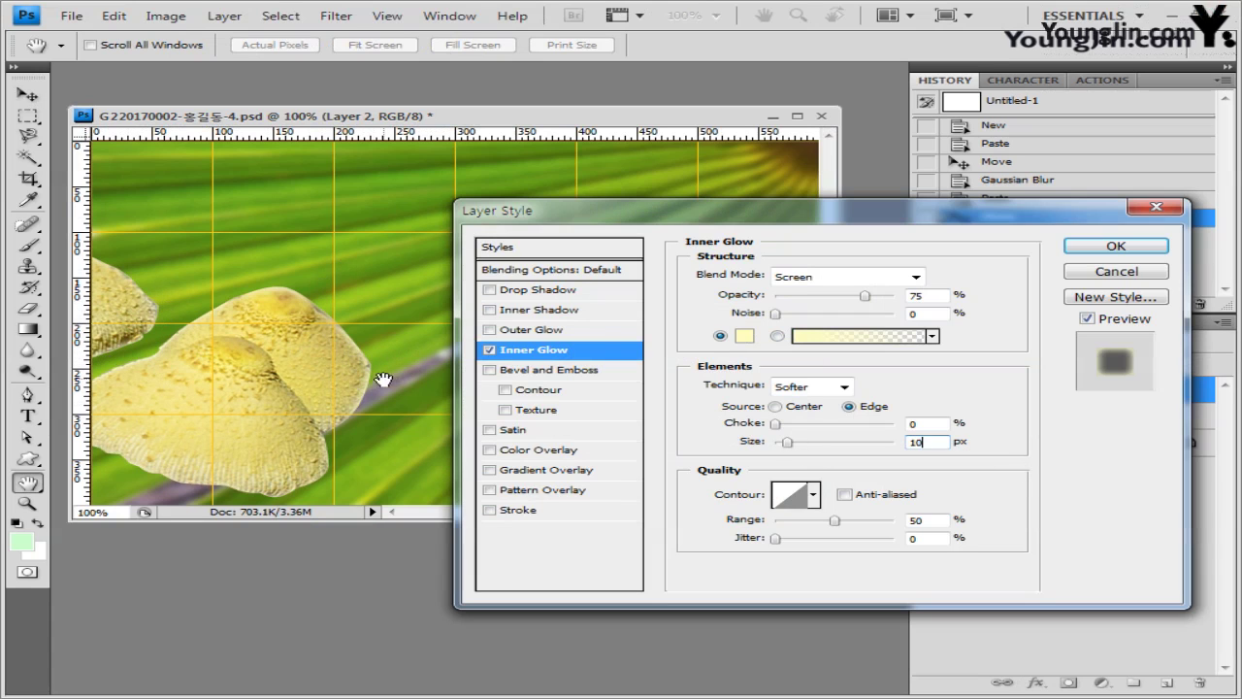
{"action": "left_click", "coordinate": [1116, 246]}
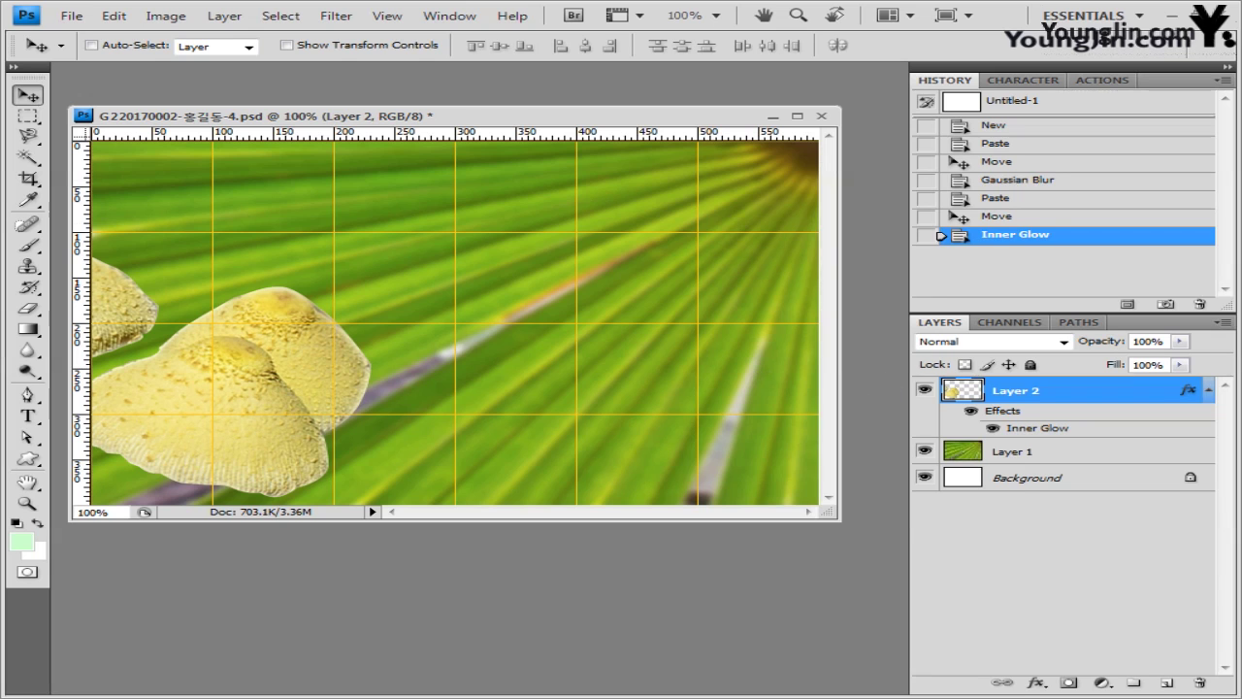
{"action": "key", "text": "alt+Tab"}
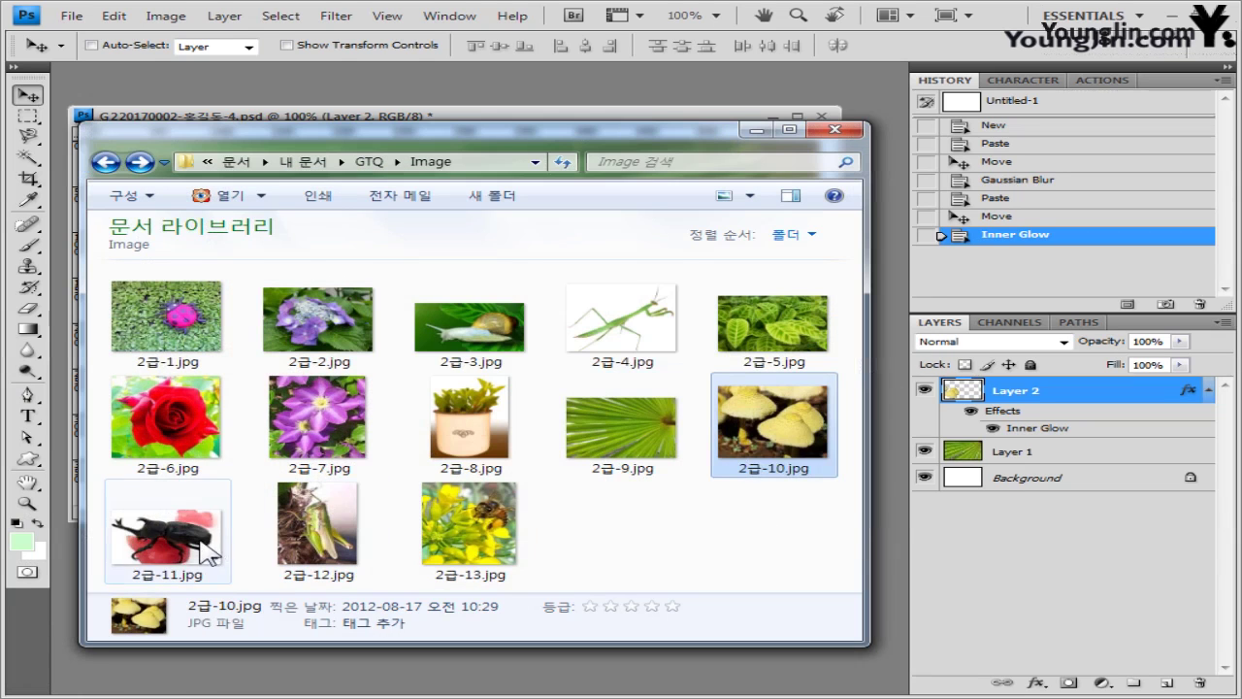
- Open 2급-11.jpg in a floating window and set the Magic Wand tolerance to 60
{"action": "left_click_drag", "start_coordinate": [165, 528], "coordinate": [281, 107]}
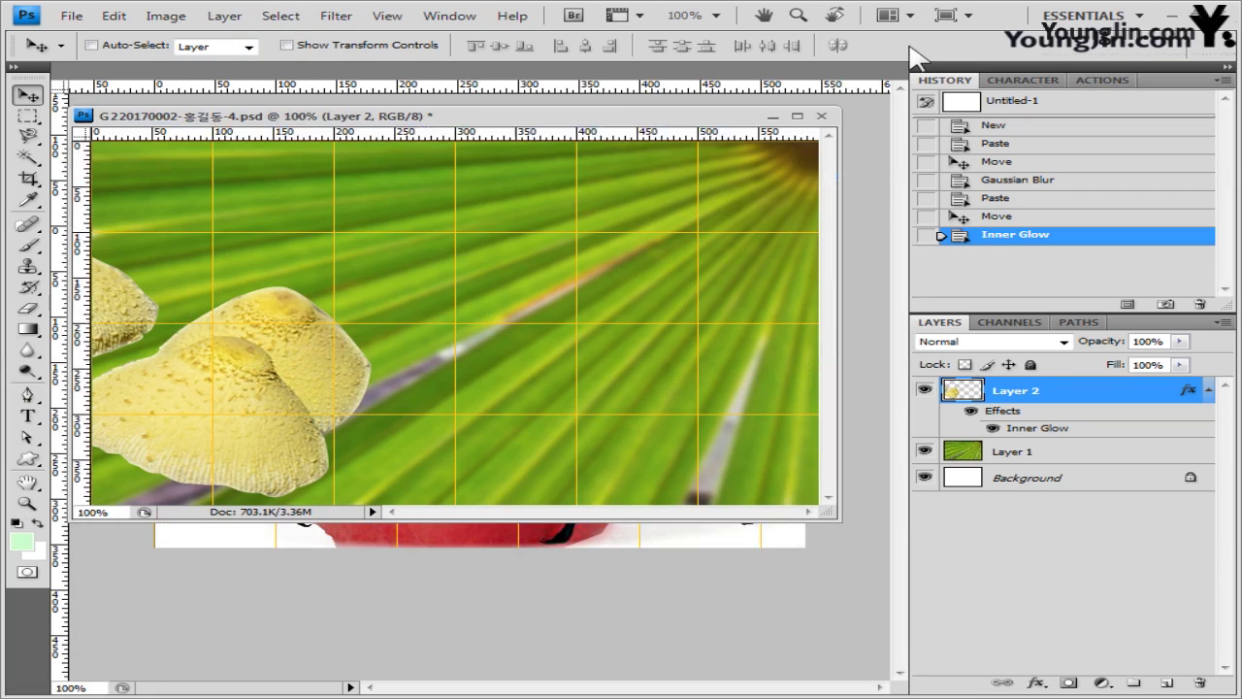
{"action": "left_click_drag", "start_coordinate": [160, 72], "coordinate": [680, 310]}
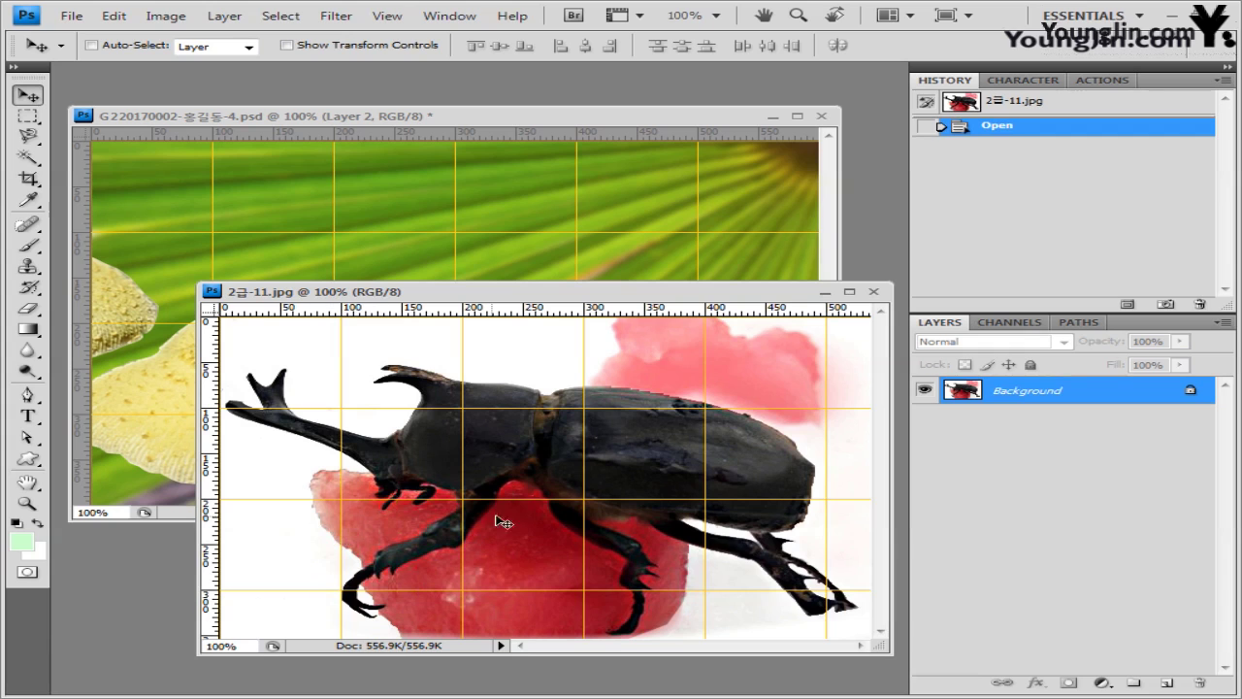
{"action": "left_click", "coordinate": [27, 157]}
{"action": "left_click", "coordinate": [126, 174]}
{"action": "key", "text": "ctrl+Tab"}
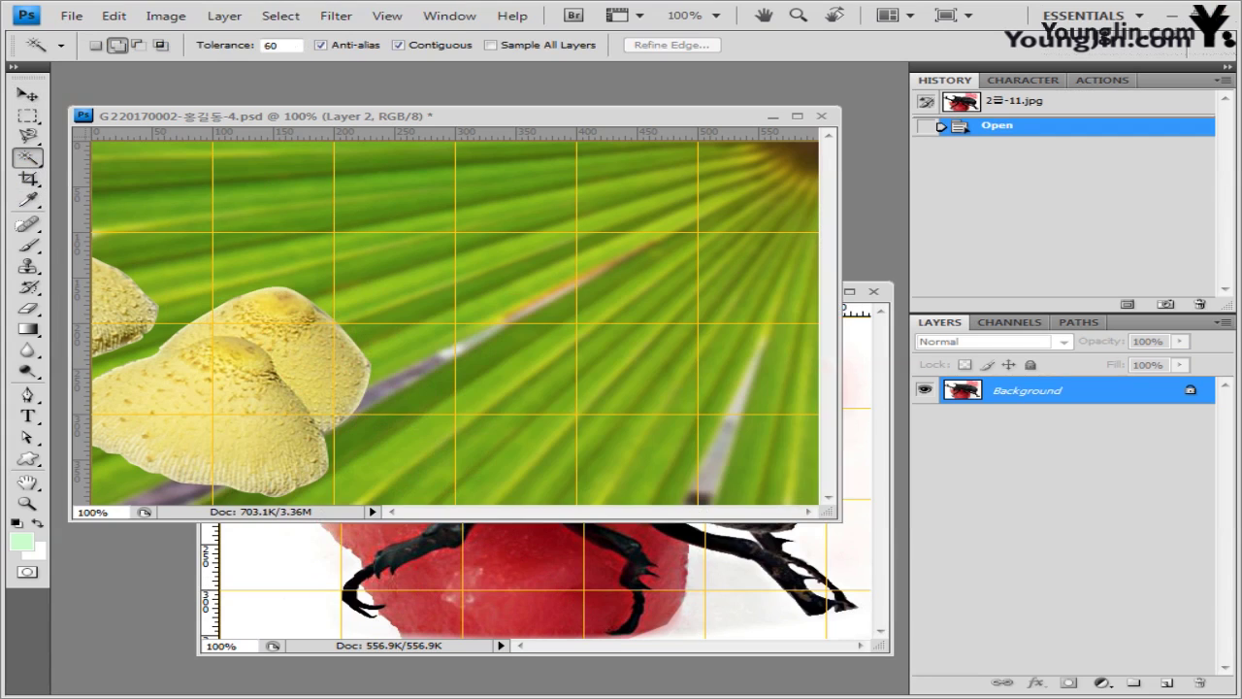
{"action": "left_click", "coordinate": [879, 345]}
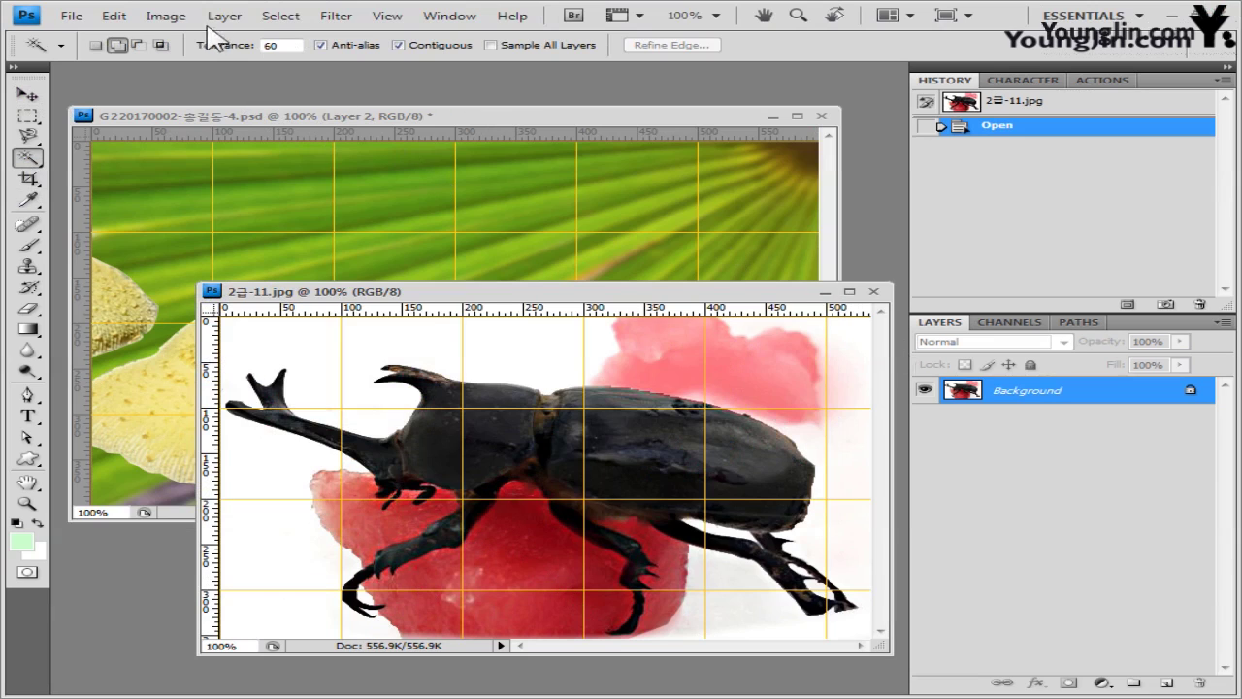
{"action": "left_click", "coordinate": [292, 45]}
- Select the black beetle's body and back with repeated Magic Wand clicks
{"action": "left_click", "coordinate": [628, 473]}
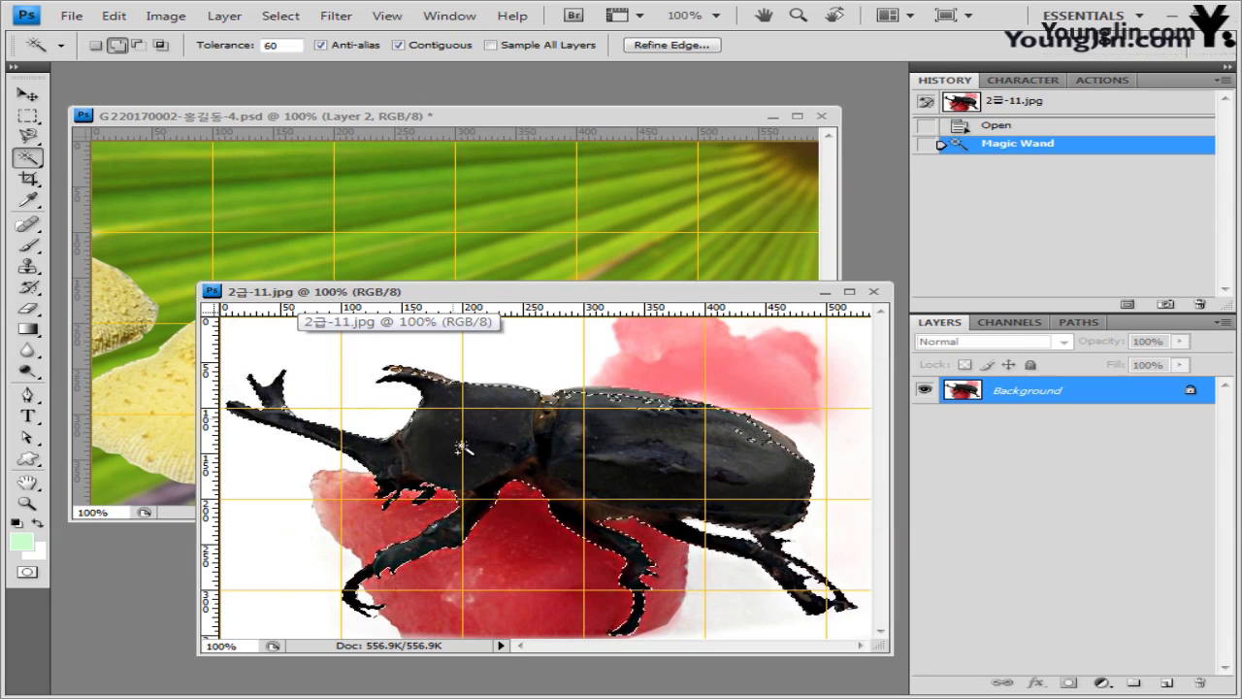
{"action": "left_click", "coordinate": [666, 407]}
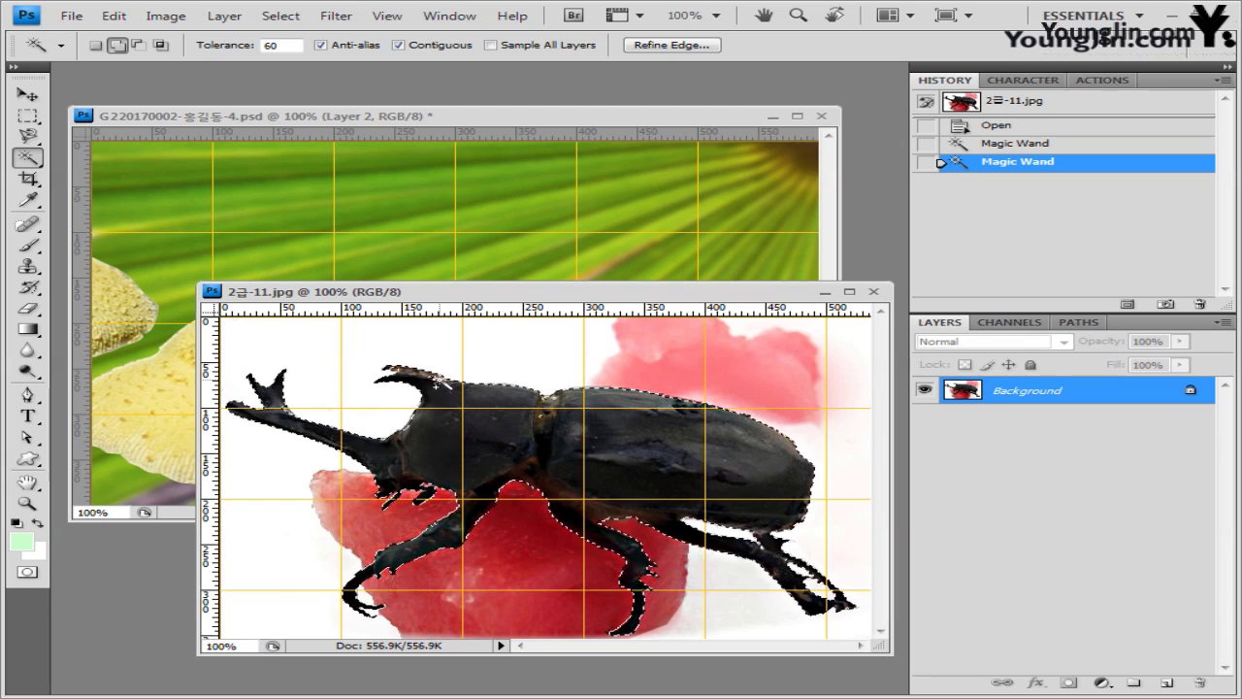
{"action": "left_click", "coordinate": [551, 422]}
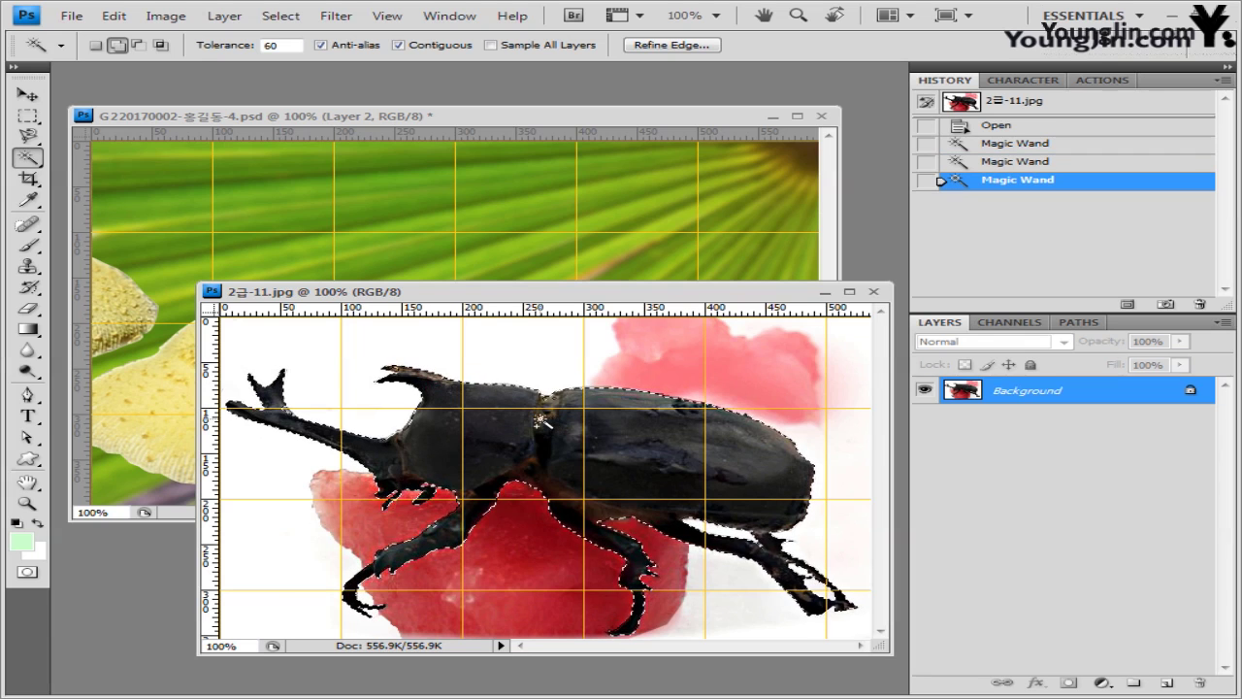
{"action": "left_click", "coordinate": [541, 420]}
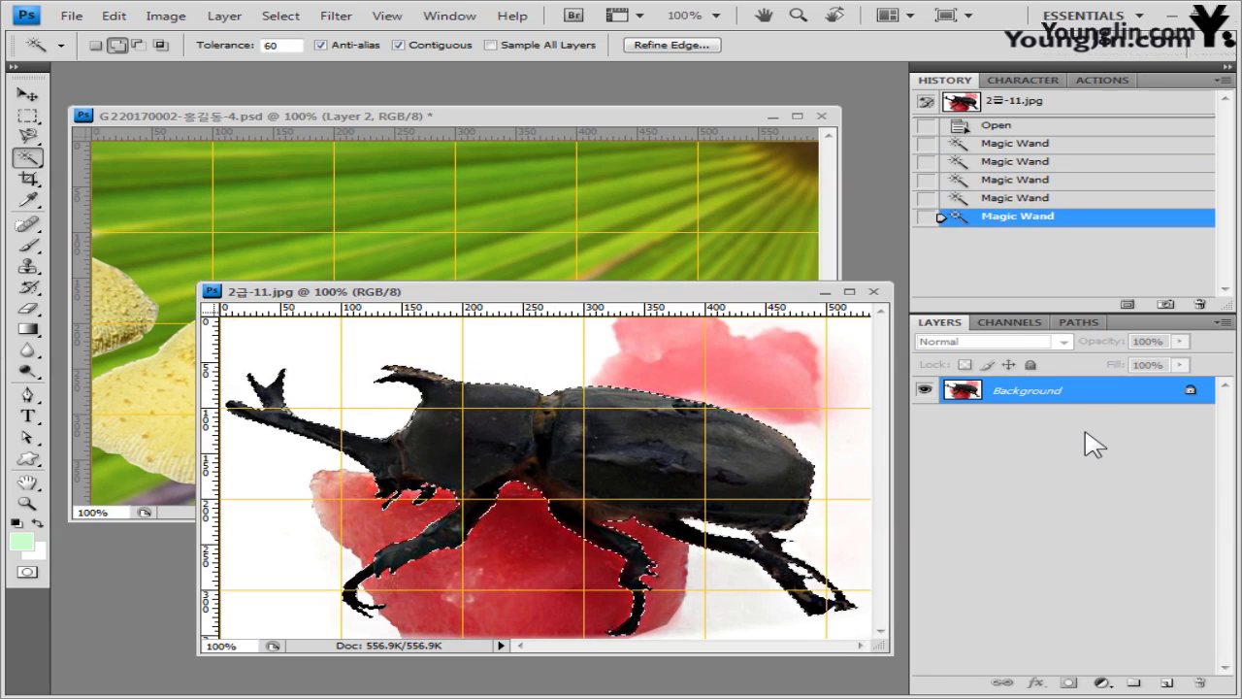
{"action": "left_click", "coordinate": [670, 115]}
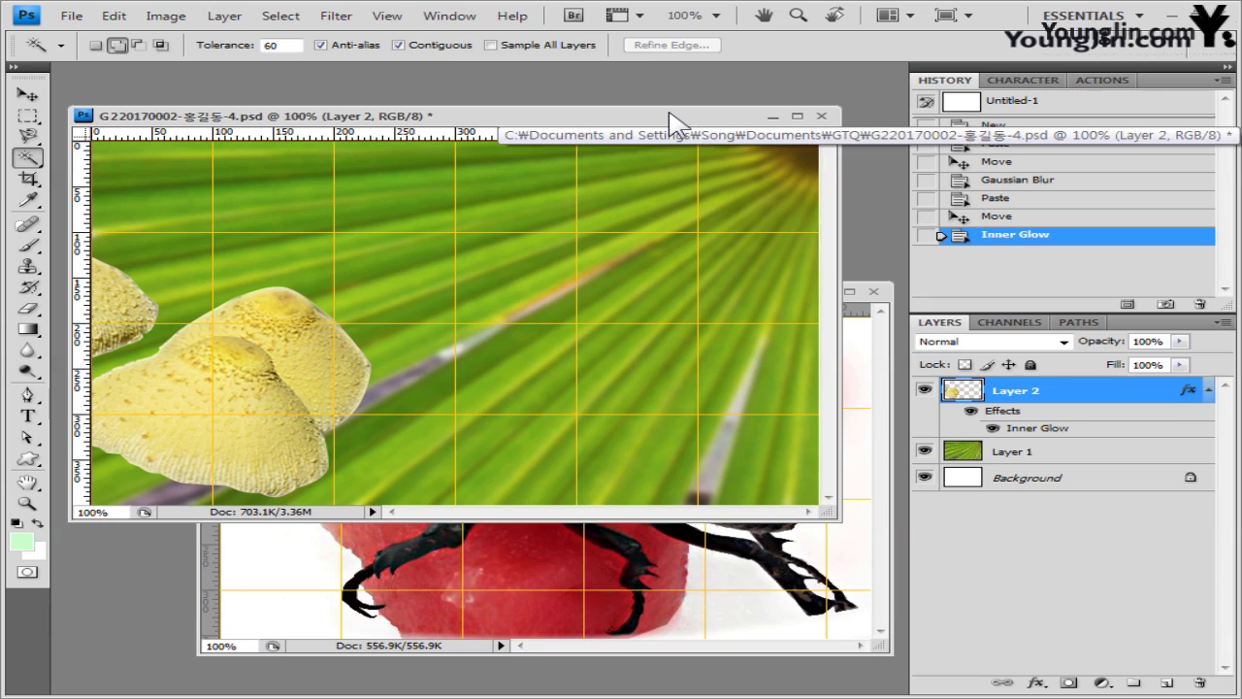
- Paste the beetle into the composite as Layer 3 and close the beetle photo
{"action": "key", "text": "ctrl+v"}
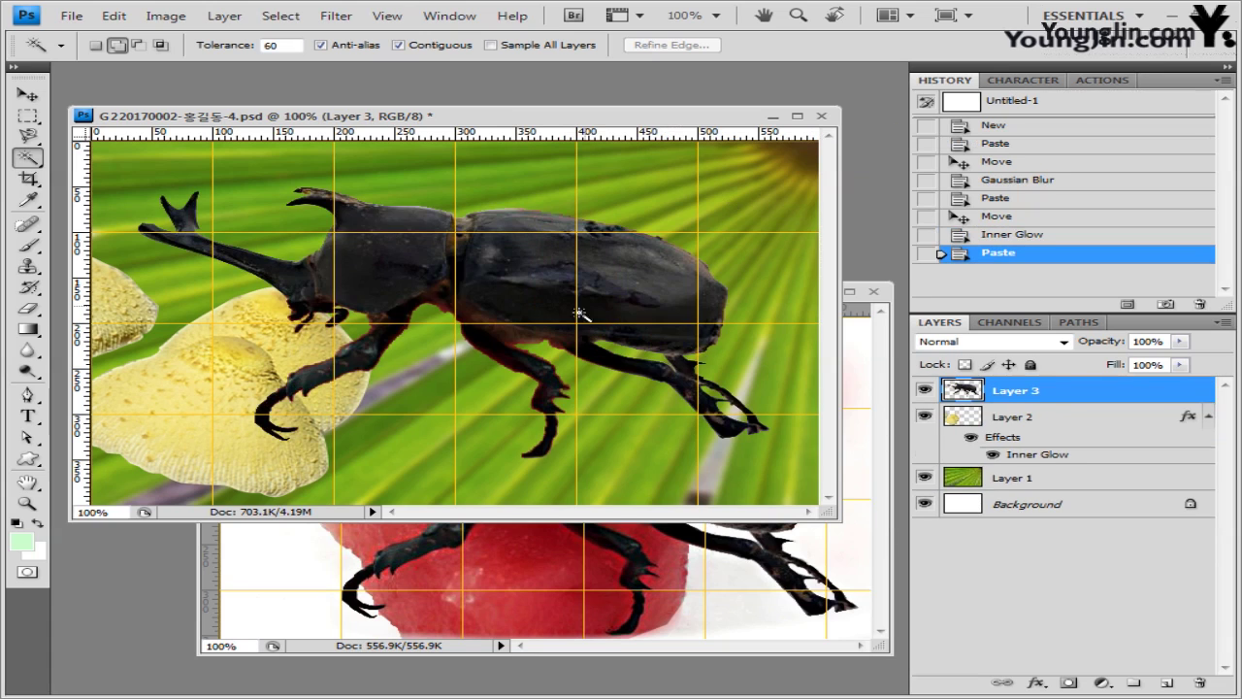
{"action": "left_click", "coordinate": [882, 492]}
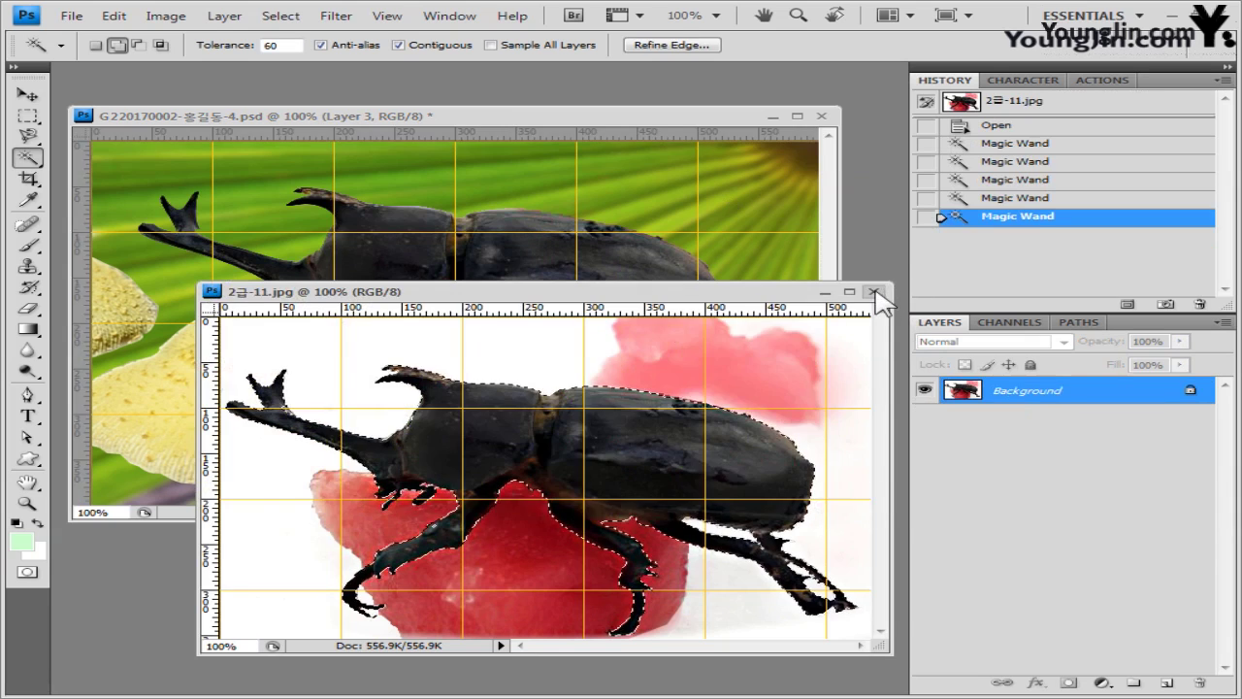
{"action": "left_click", "coordinate": [874, 291]}
{"action": "left_click", "coordinate": [27, 94]}
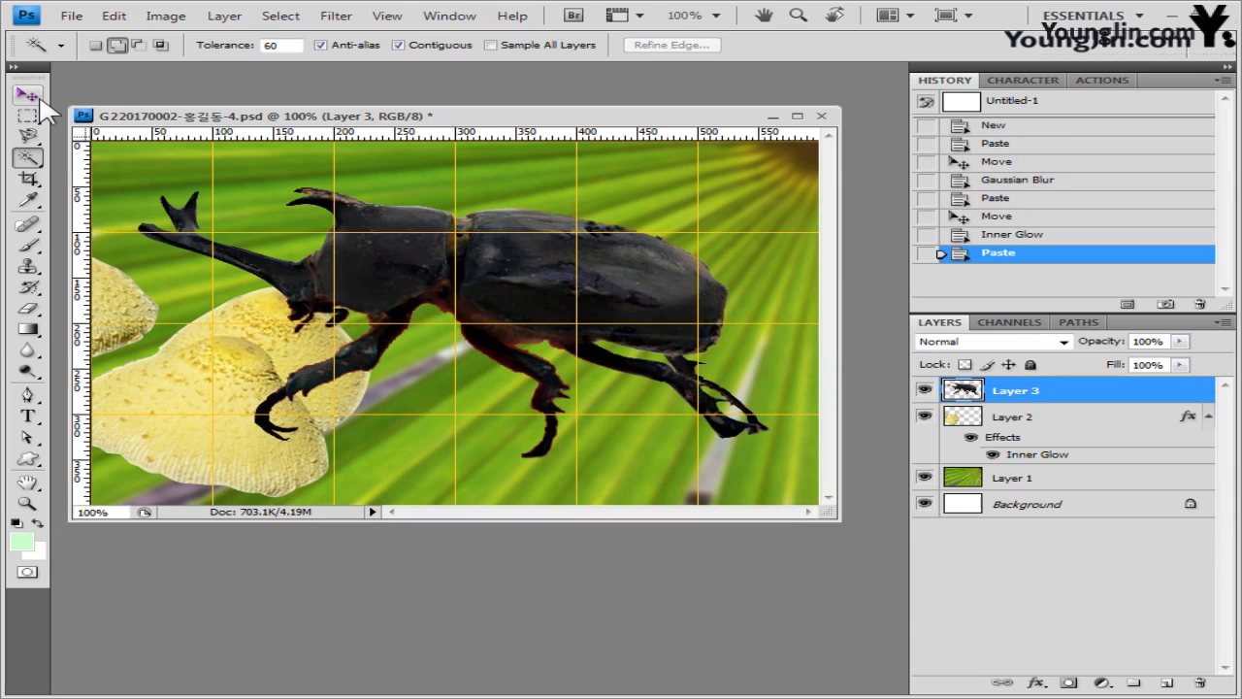
{"action": "left_click", "coordinate": [38, 100]}
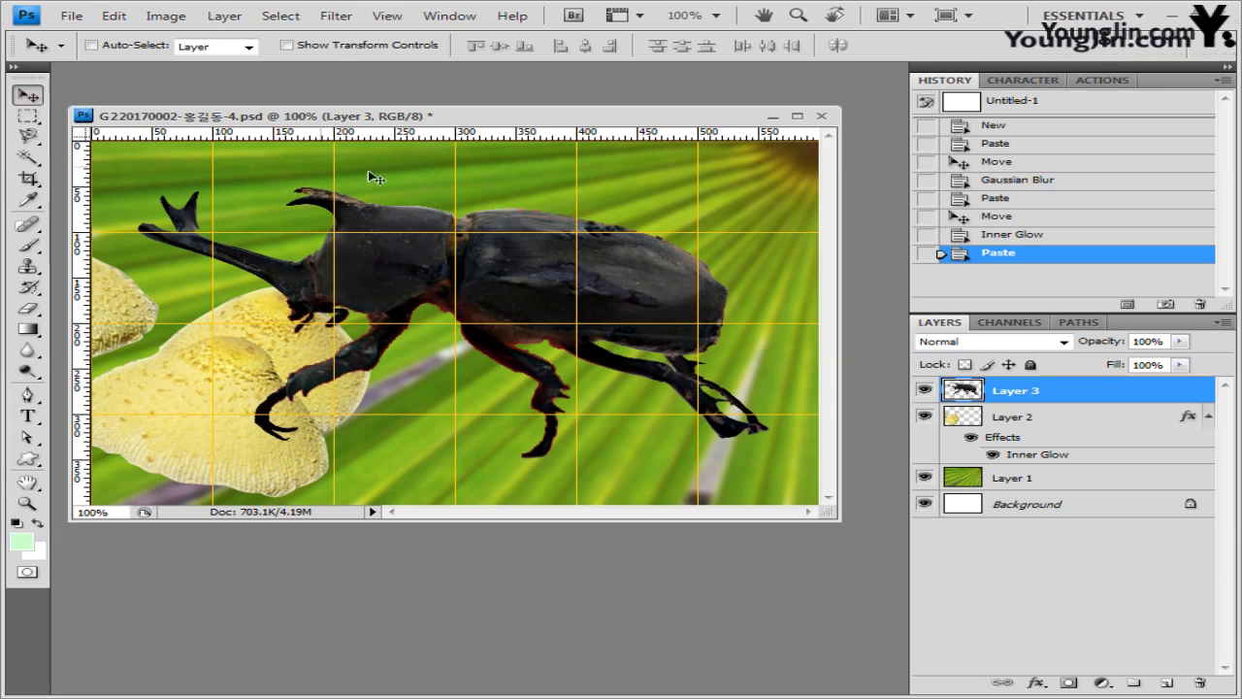
- Flip the beetle horizontally and scale it to about 49.8% onto the yellow shape
{"action": "key", "text": "ctrl+t"}
{"action": "right_click", "coordinate": [556, 279]}
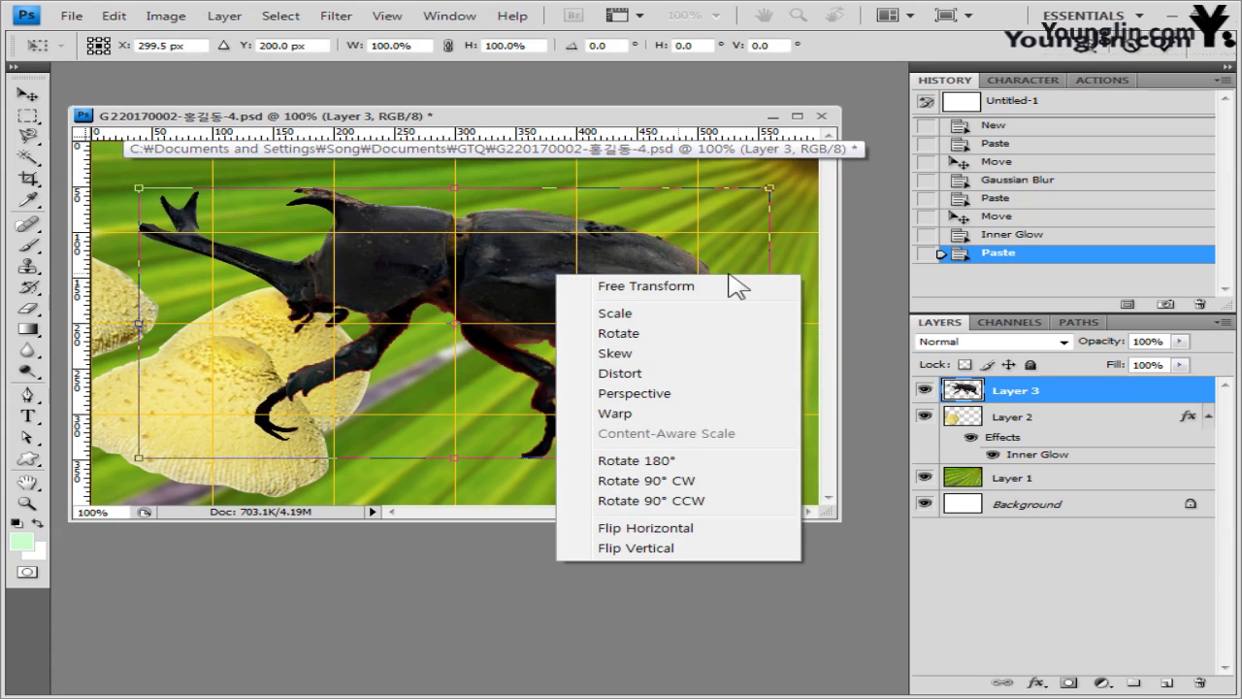
{"action": "left_click", "coordinate": [713, 525]}
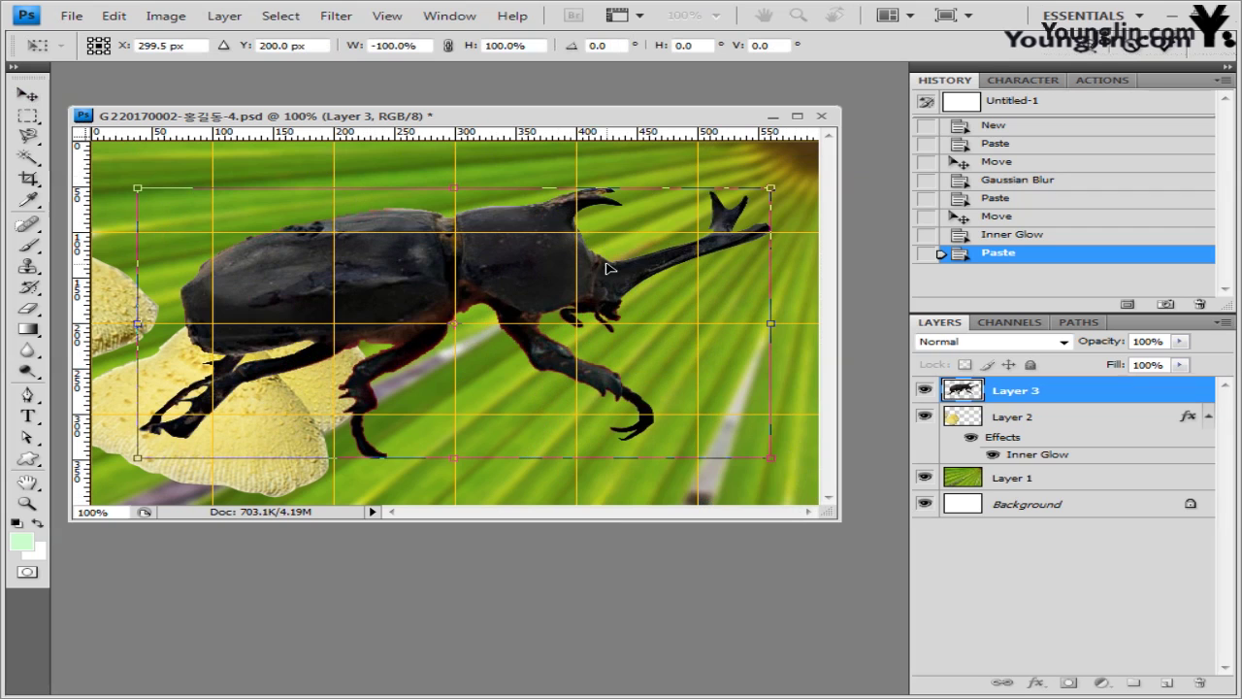
{"action": "left_click_drag", "start_coordinate": [602, 284], "coordinate": [589, 308]}
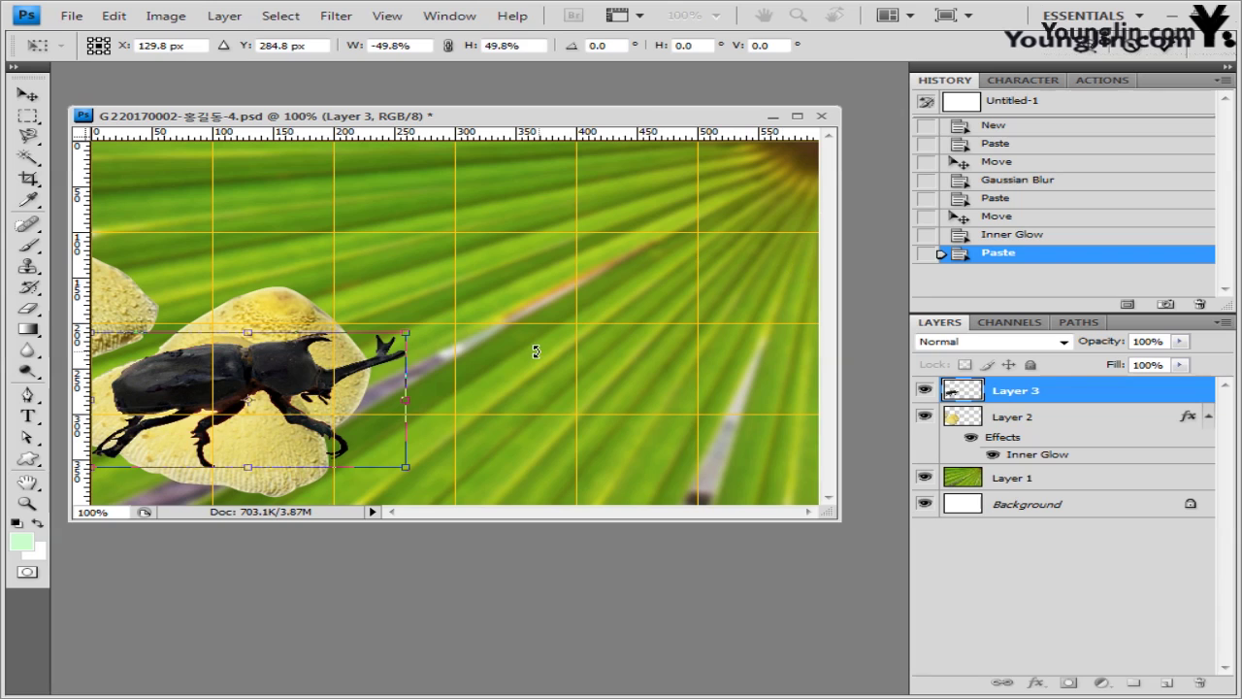
{"action": "key", "text": "Return"}
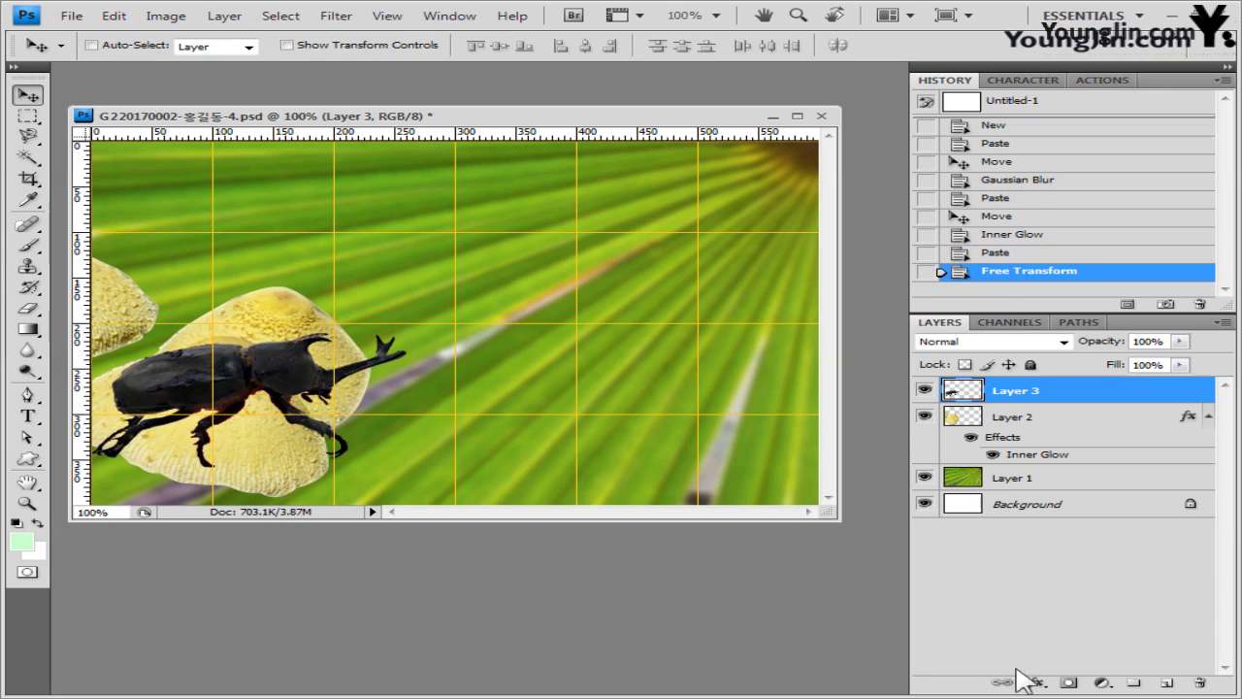
- Add a Drop Shadow to the beetle layer and switch to the image folder
{"action": "left_click", "coordinate": [1035, 682]}
{"action": "left_click", "coordinate": [1106, 489]}
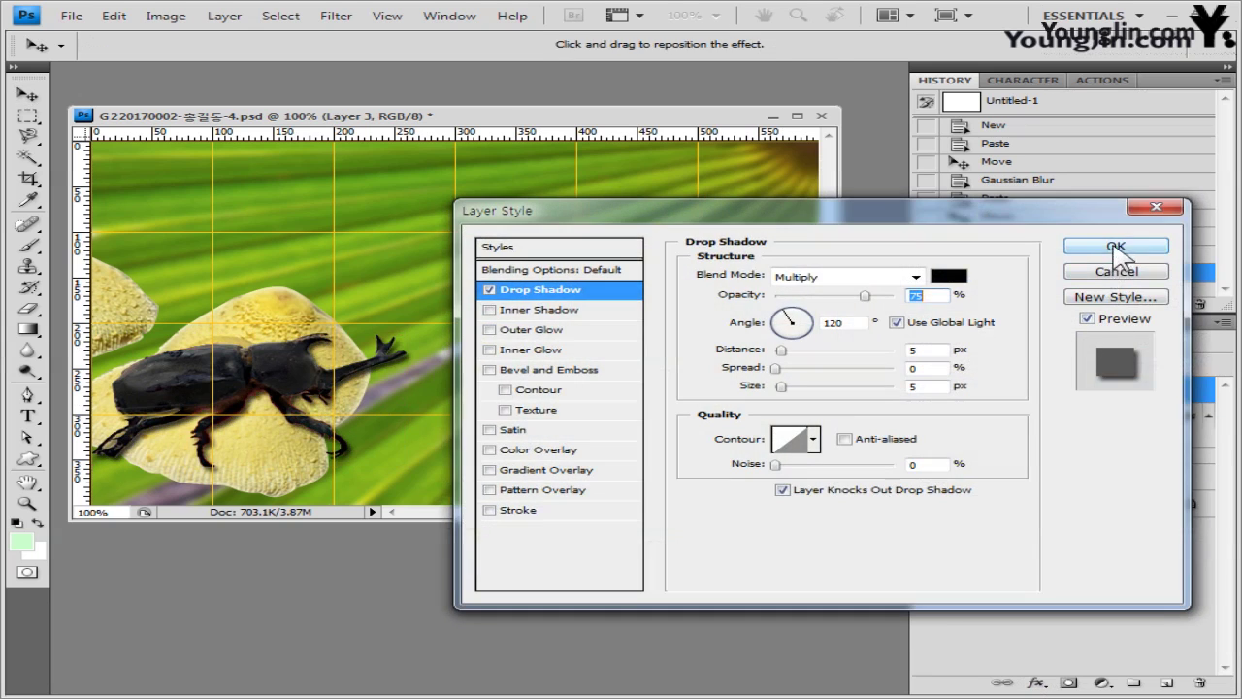
{"action": "left_click", "coordinate": [1117, 249]}
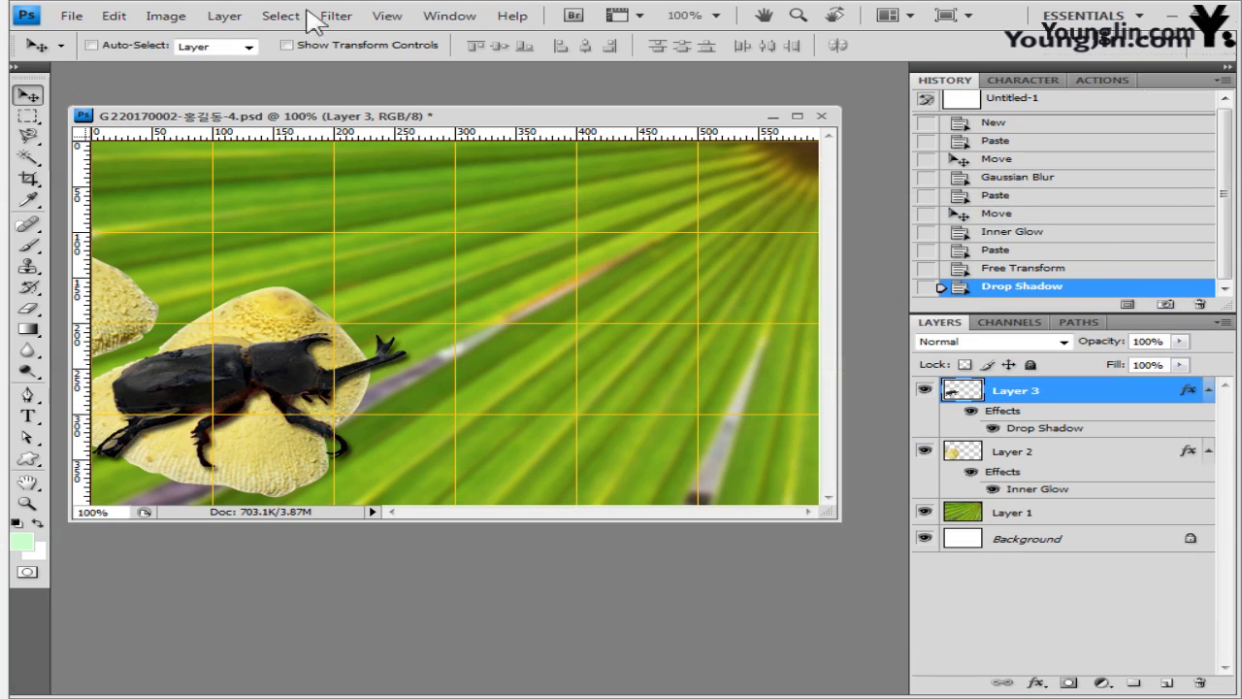
{"action": "key", "text": "alt+Tab"}
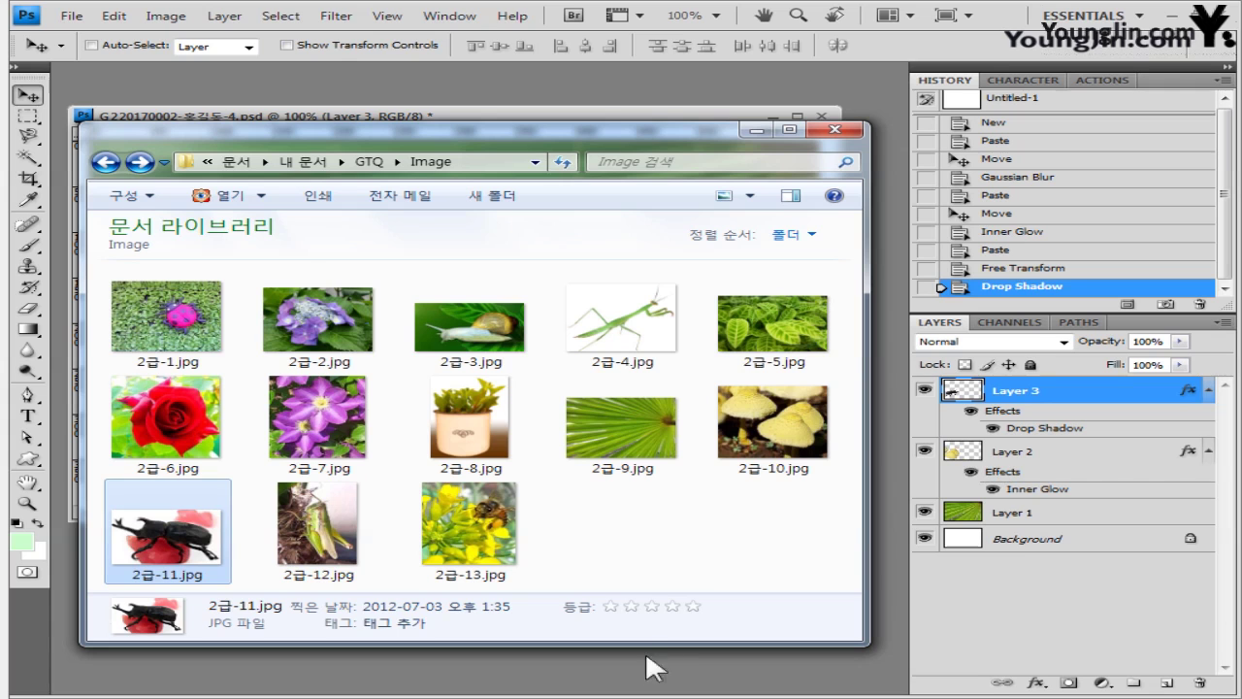
- Open 2급-12.jpg in a resized floating window and pick the Pen tool with snapping off
{"action": "left_click_drag", "start_coordinate": [305, 548], "coordinate": [465, 679]}
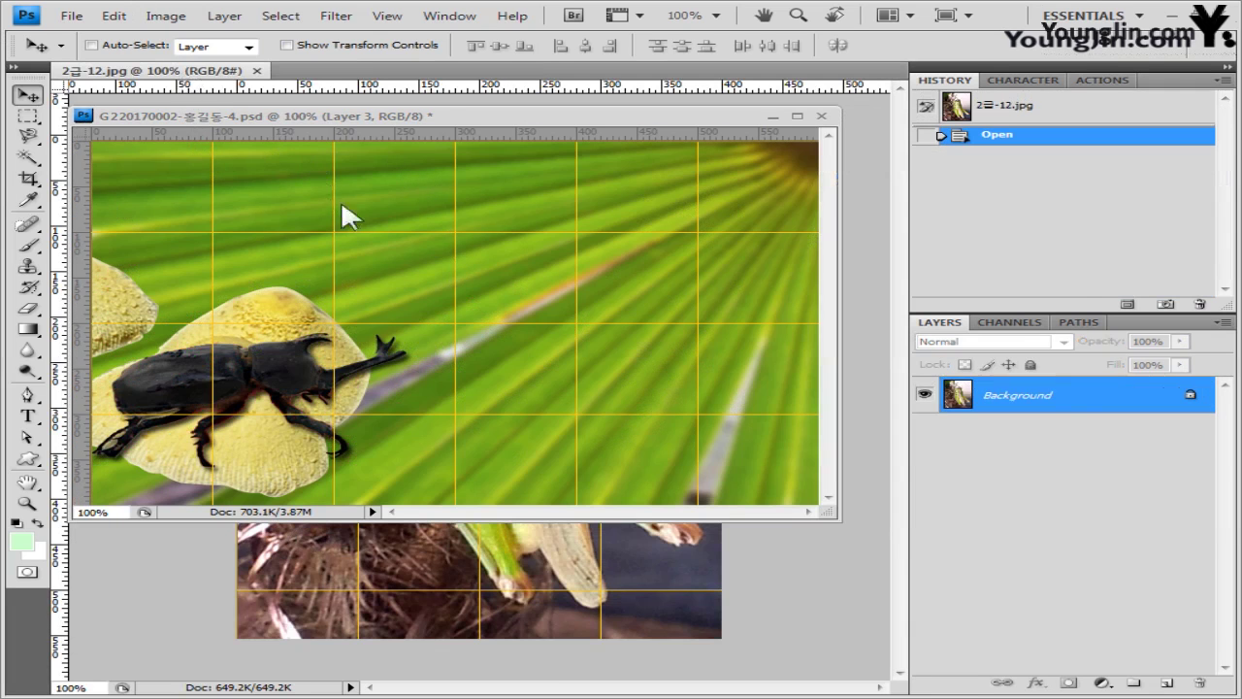
{"action": "left_click_drag", "start_coordinate": [342, 205], "coordinate": [560, 326]}
{"action": "left_click_drag", "start_coordinate": [709, 301], "coordinate": [431, 181]}
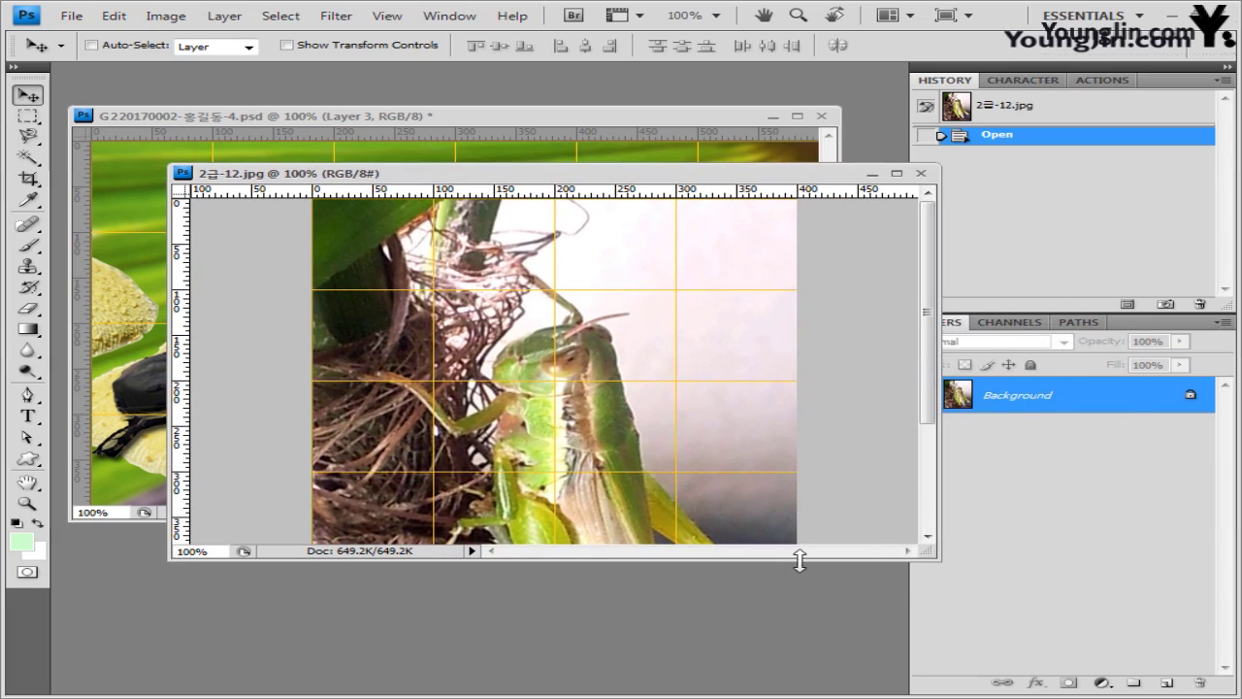
{"action": "left_click_drag", "start_coordinate": [940, 566], "coordinate": [797, 660]}
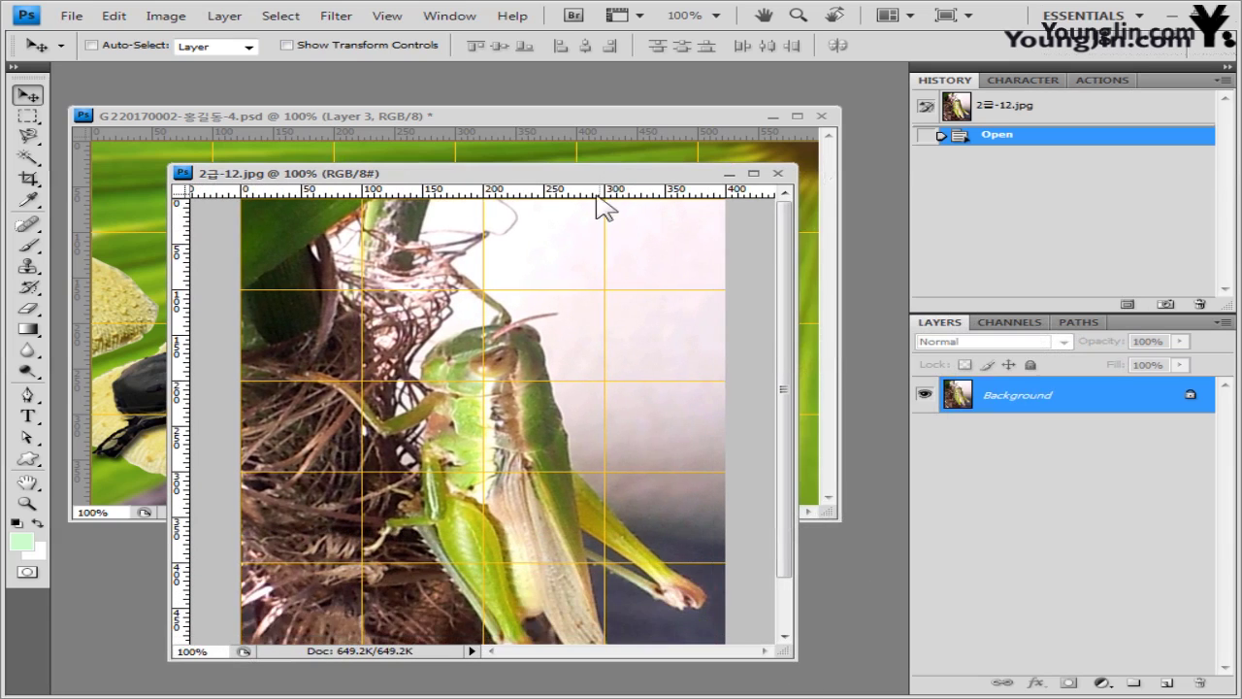
{"action": "left_click_drag", "start_coordinate": [601, 178], "coordinate": [575, 101]}
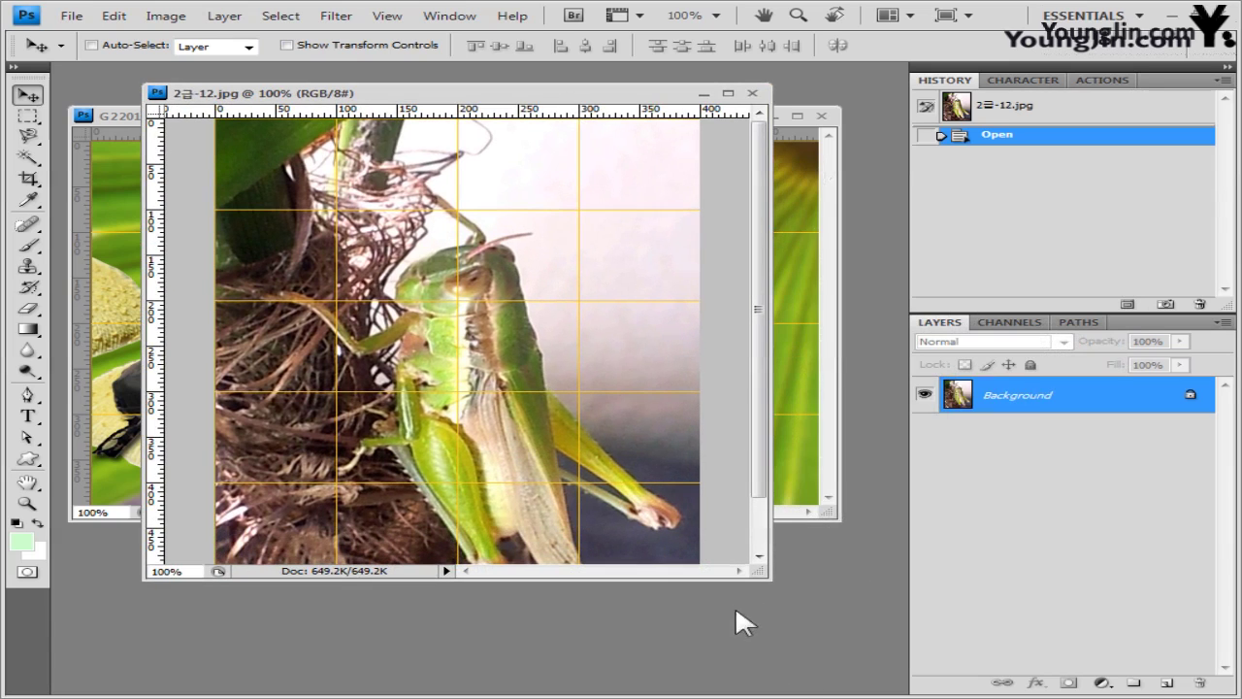
{"action": "left_click", "coordinate": [27, 394]}
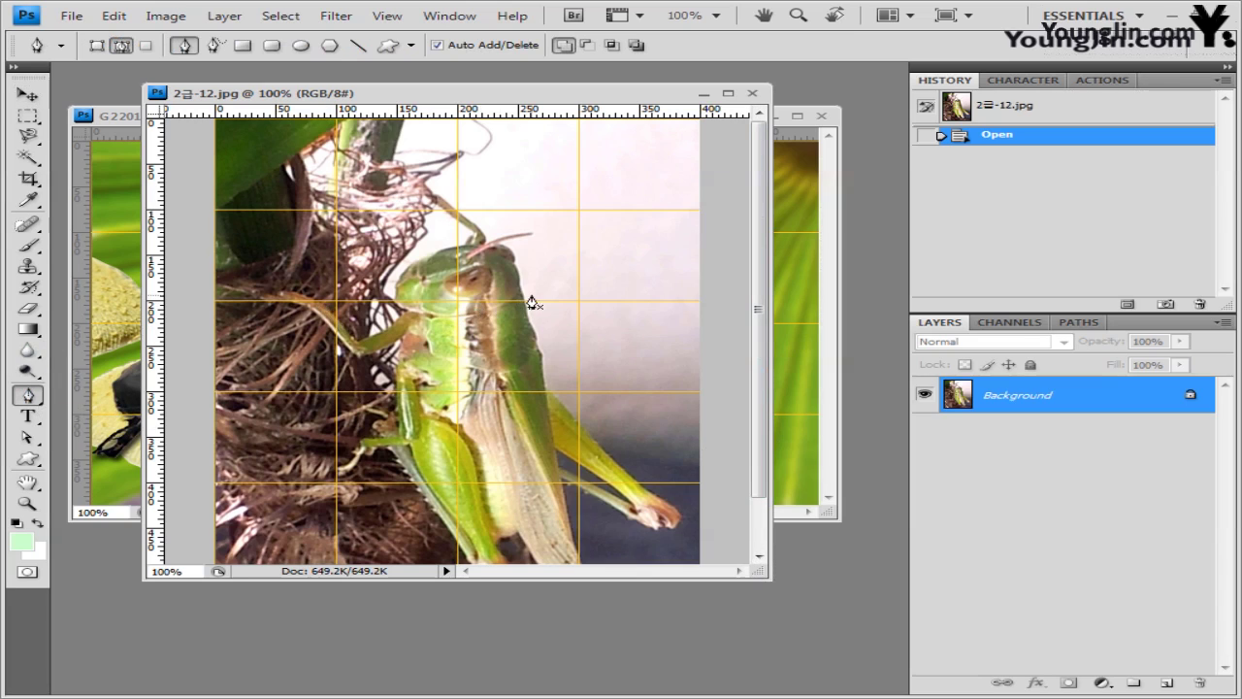
{"action": "left_click", "coordinate": [388, 16]}
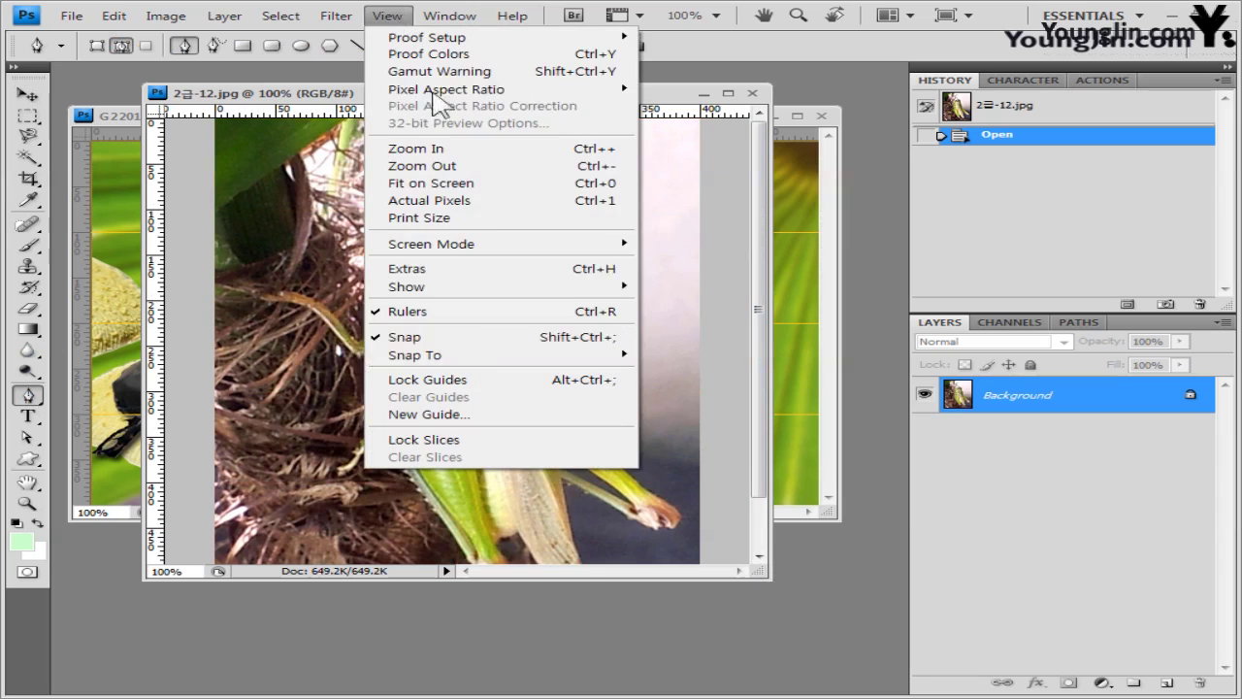
{"action": "left_click", "coordinate": [476, 338]}
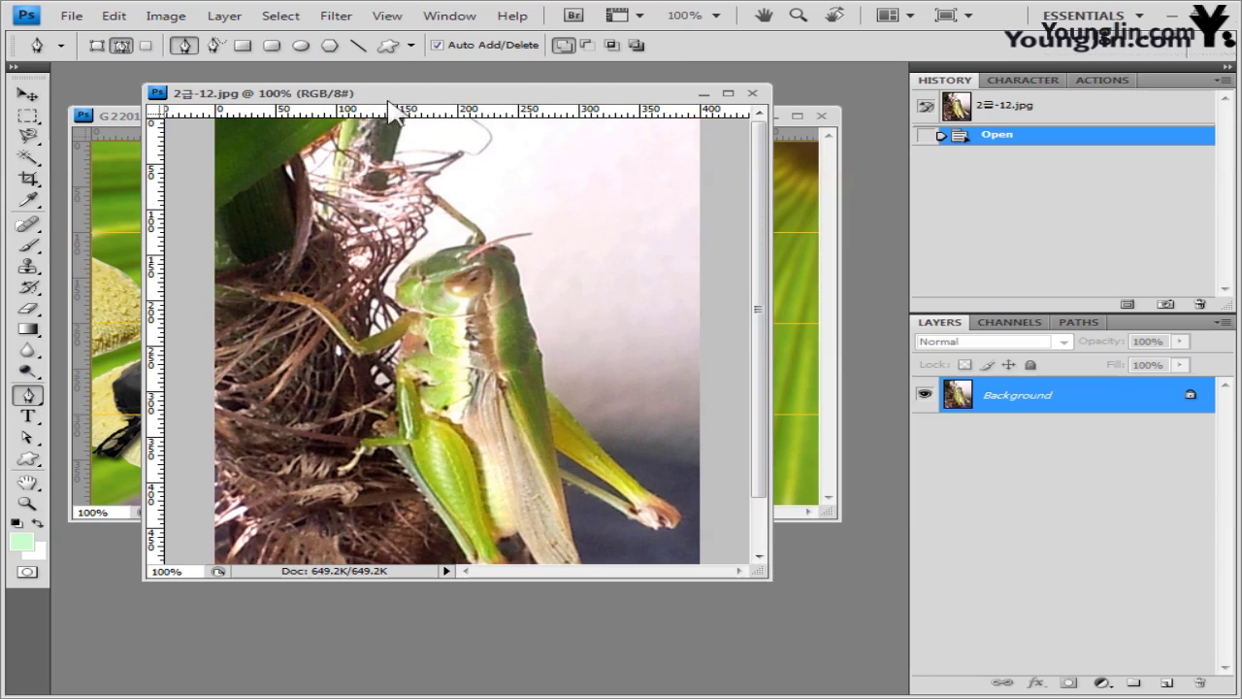
- Trace the grasshopper's head, back, front leg and body with pen points
{"action": "left_click", "coordinate": [476, 238]}
{"action": "left_click", "coordinate": [441, 250]}
{"action": "left_click", "coordinate": [399, 281]}
{"action": "left_click", "coordinate": [397, 334]}
{"action": "left_click", "coordinate": [359, 351]}
{"action": "left_click", "coordinate": [311, 305]}
{"action": "left_click", "coordinate": [260, 296]}
{"action": "left_click", "coordinate": [396, 412]}
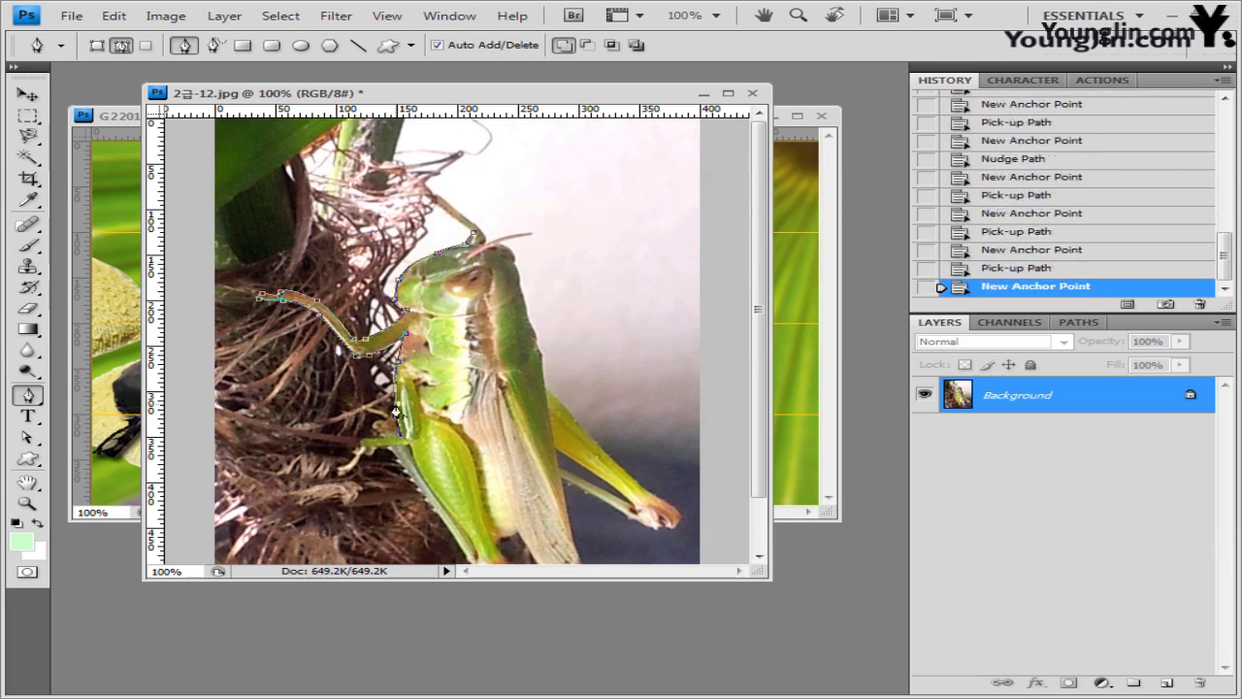
{"action": "left_click", "coordinate": [374, 432]}
{"action": "left_click", "coordinate": [341, 468]}
{"action": "left_click", "coordinate": [361, 451]}
{"action": "left_click", "coordinate": [417, 486]}
- Trace the hind leg and wing back to the head, closing the path, and load it as a selection
{"action": "scroll", "coordinate": [418, 485], "scroll_direction": "down", "scroll_amount": 2}
{"action": "left_click", "coordinate": [470, 502]}
{"action": "left_click", "coordinate": [498, 515]}
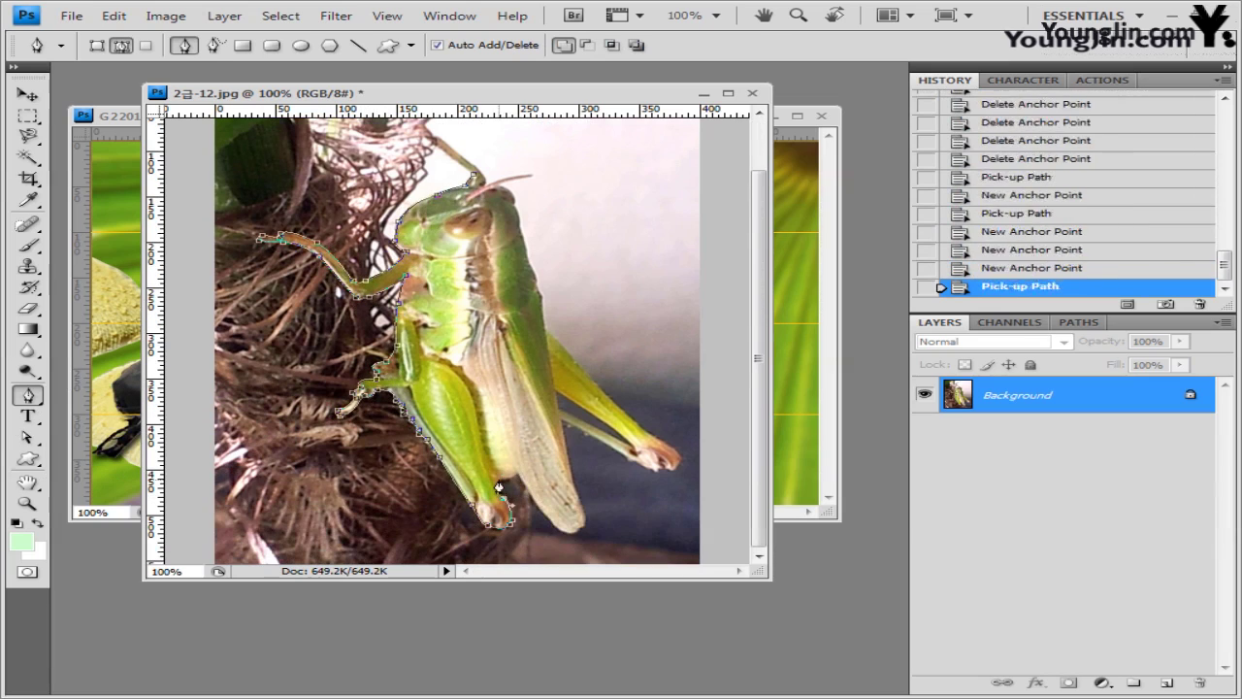
{"action": "left_click", "coordinate": [582, 529]}
{"action": "left_click", "coordinate": [680, 458]}
{"action": "left_click", "coordinate": [572, 364]}
{"action": "left_click", "coordinate": [532, 291]}
{"action": "left_click", "coordinate": [473, 179]}
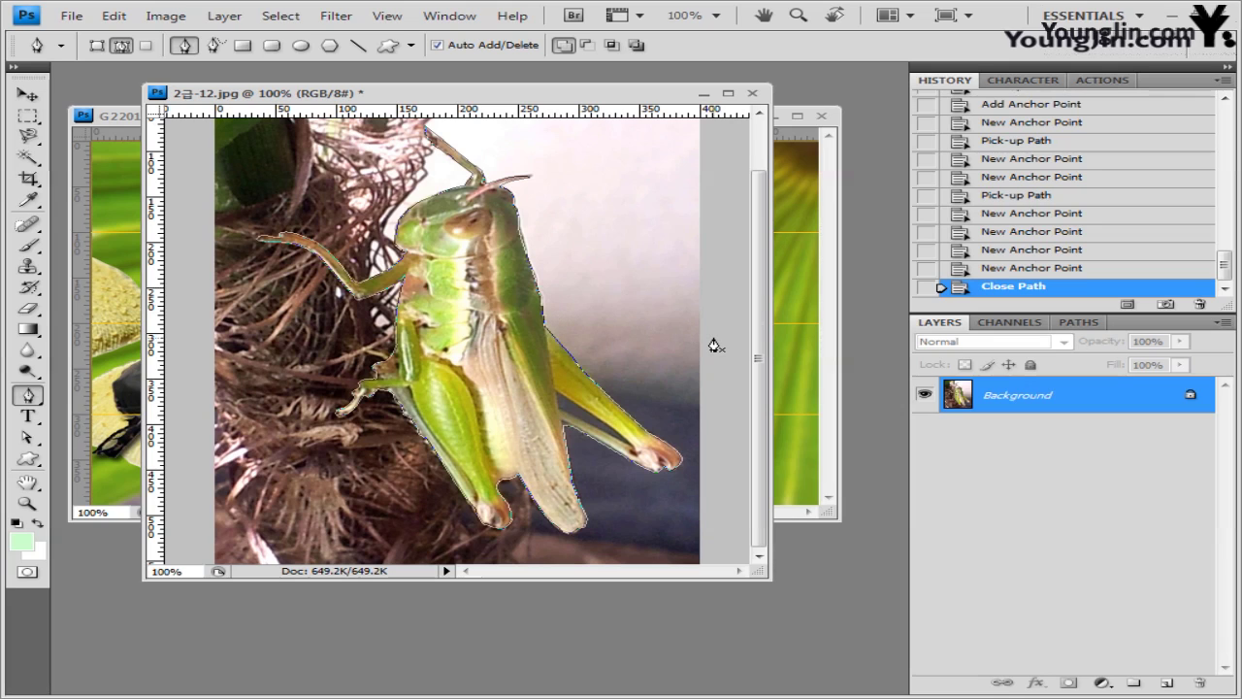
{"action": "key", "text": "ctrl+Return"}
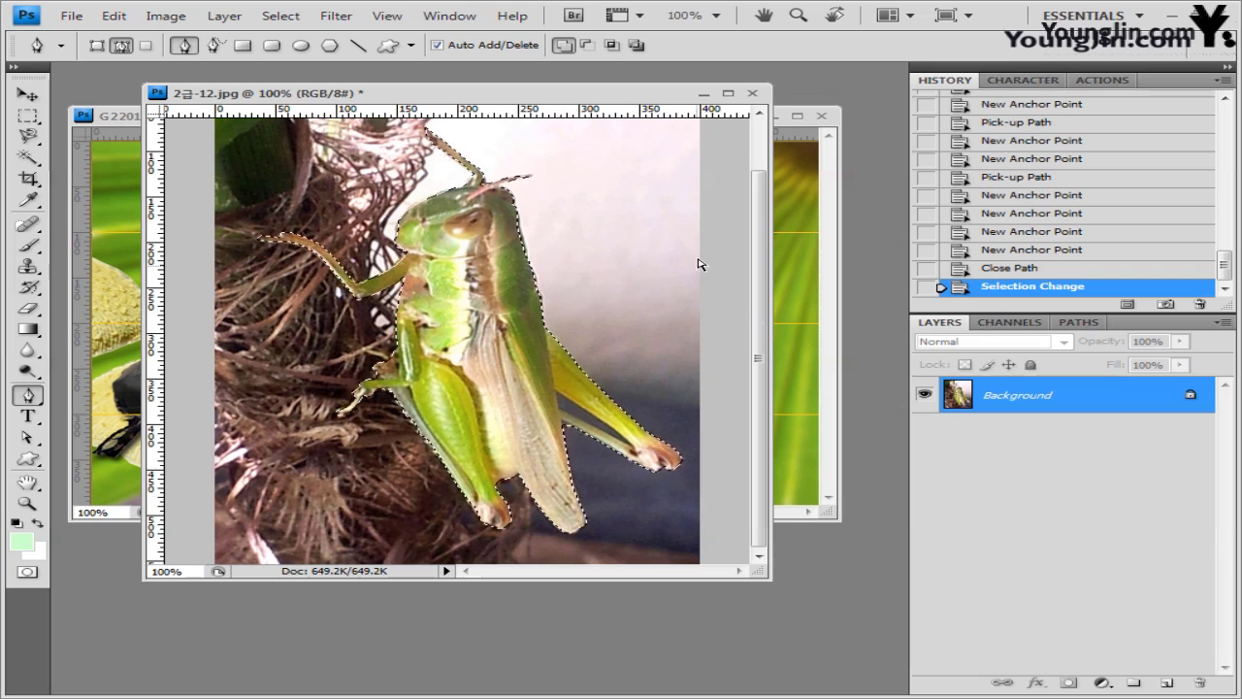
- Paste the grasshopper into the composite and close 2급-12.jpg without saving
{"action": "left_click", "coordinate": [124, 114]}
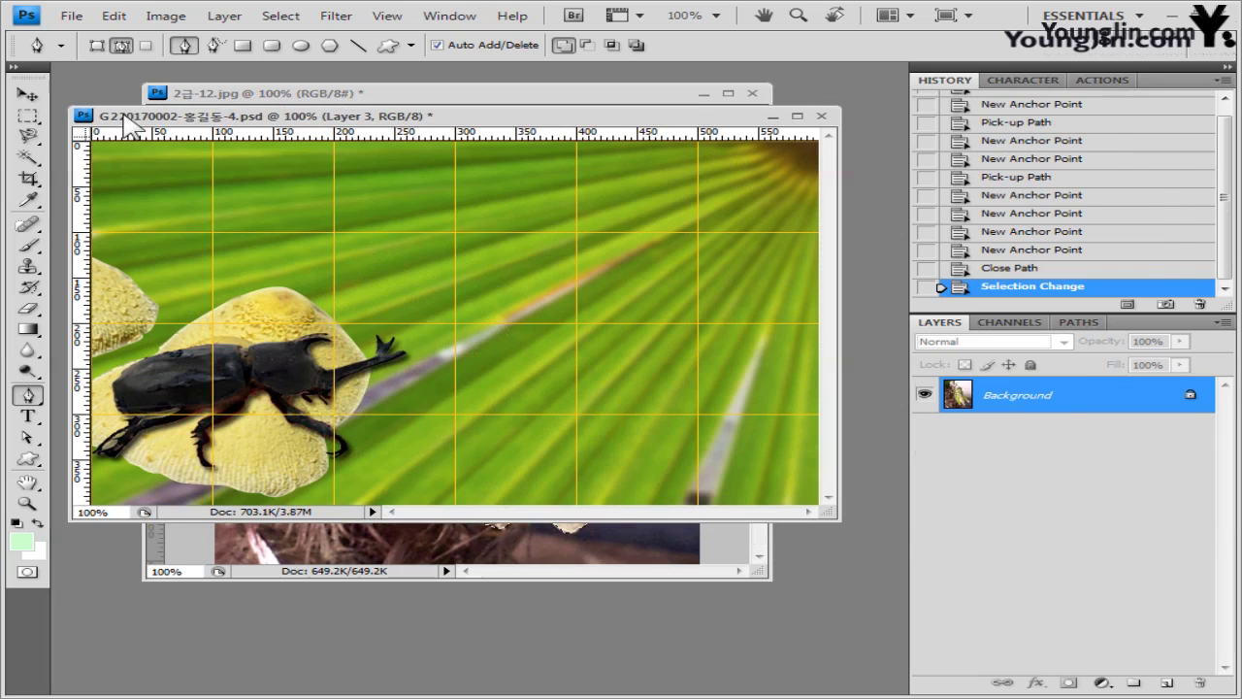
{"action": "key", "text": "ctrl+v"}
{"action": "left_click", "coordinate": [660, 571]}
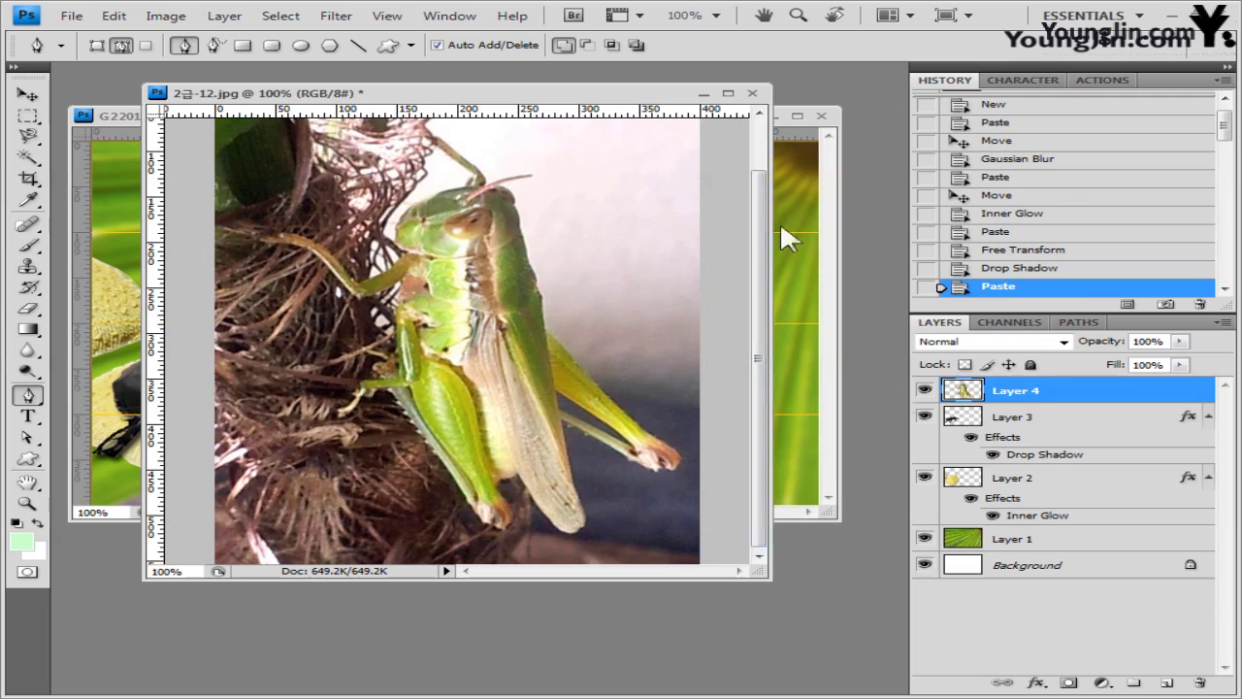
{"action": "left_click", "coordinate": [752, 93]}
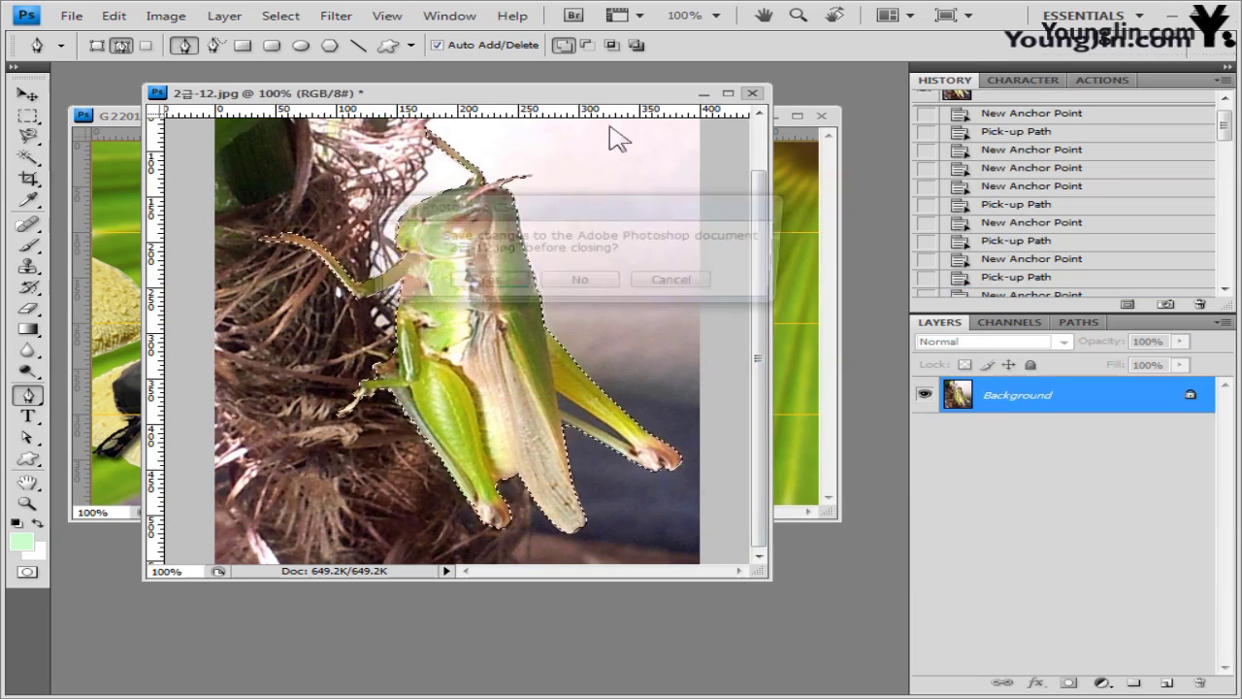
{"action": "left_click", "coordinate": [579, 282]}
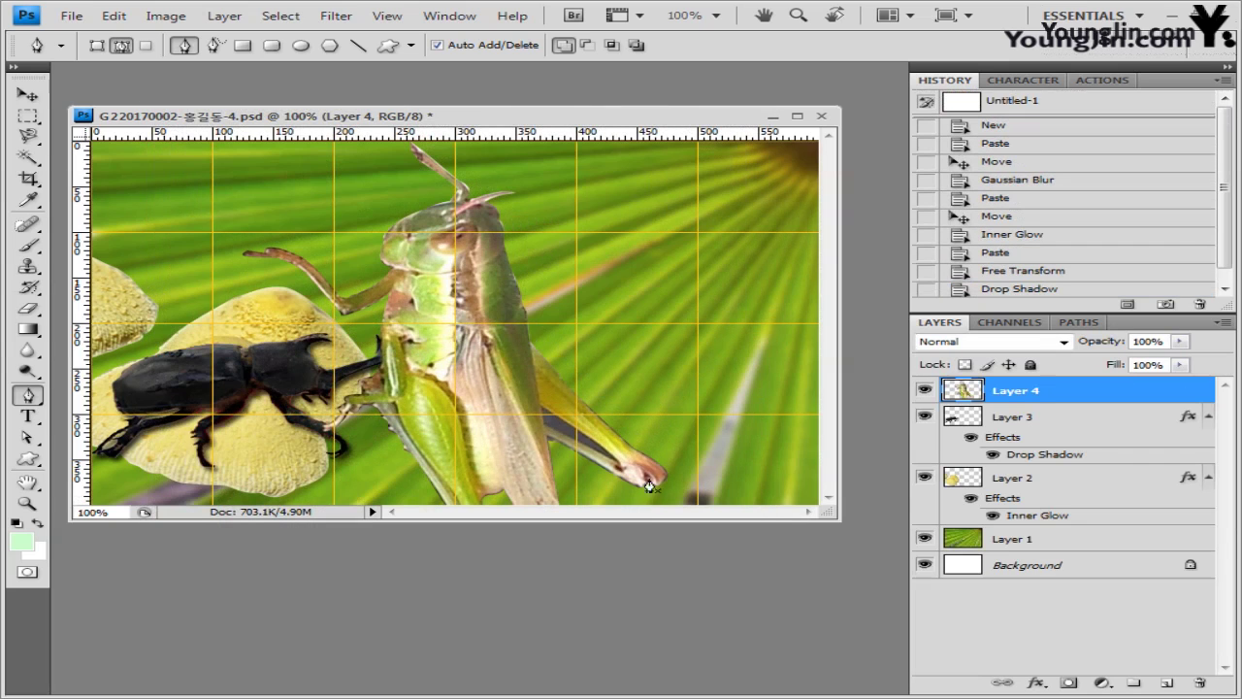
- Scale the grasshopper to 32.5% and rotate it about -78° to lie horizontally above the beetle
{"action": "key", "text": "ctrl+t"}
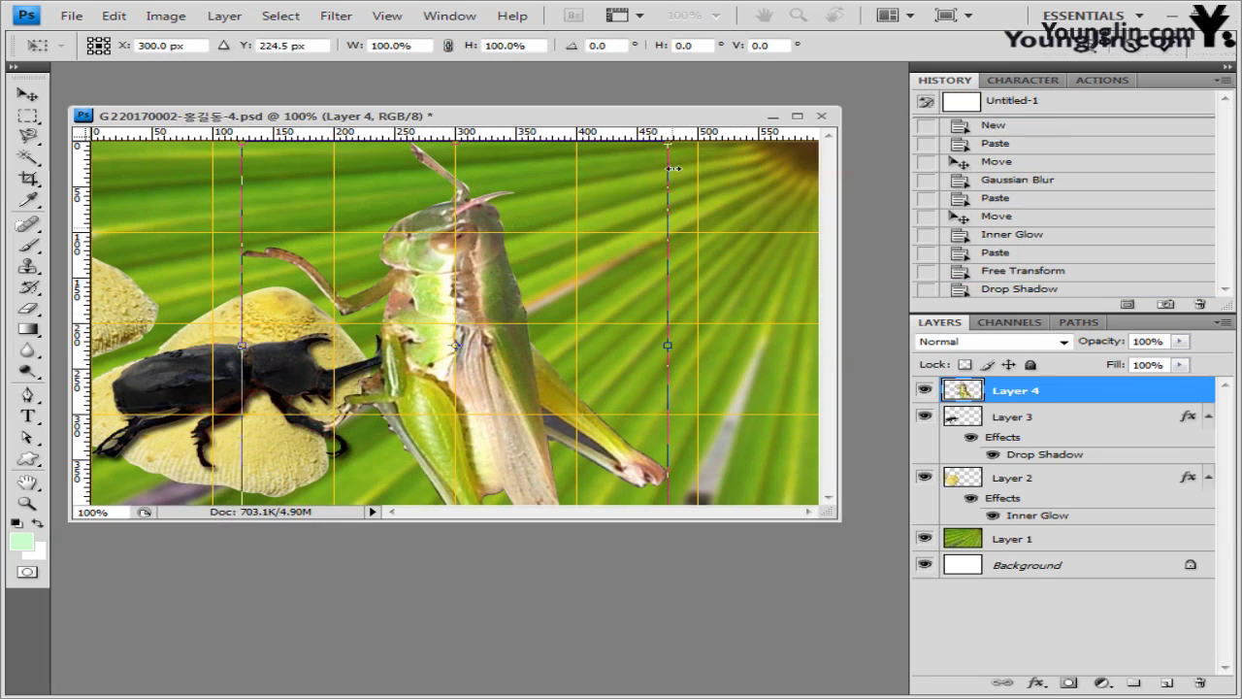
{"action": "left_click_drag", "start_coordinate": [668, 144], "coordinate": [485, 257]}
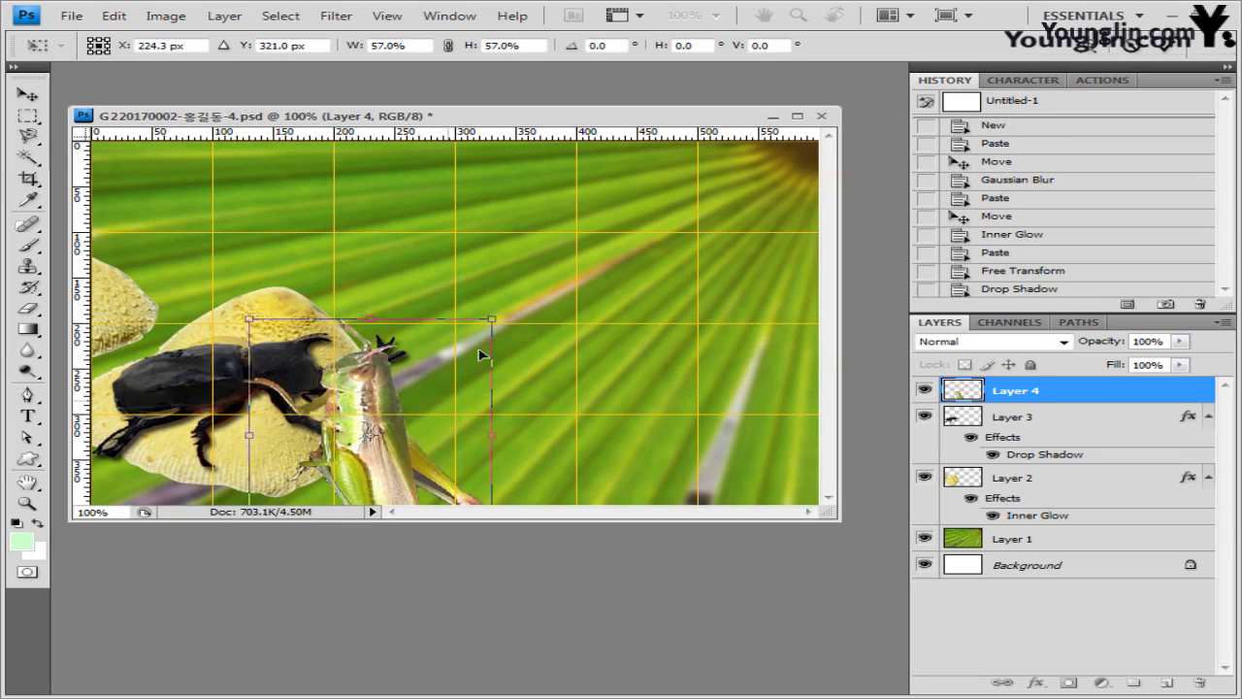
{"action": "left_click_drag", "start_coordinate": [452, 349], "coordinate": [513, 248]}
{"action": "left_click_drag", "start_coordinate": [305, 394], "coordinate": [506, 447]}
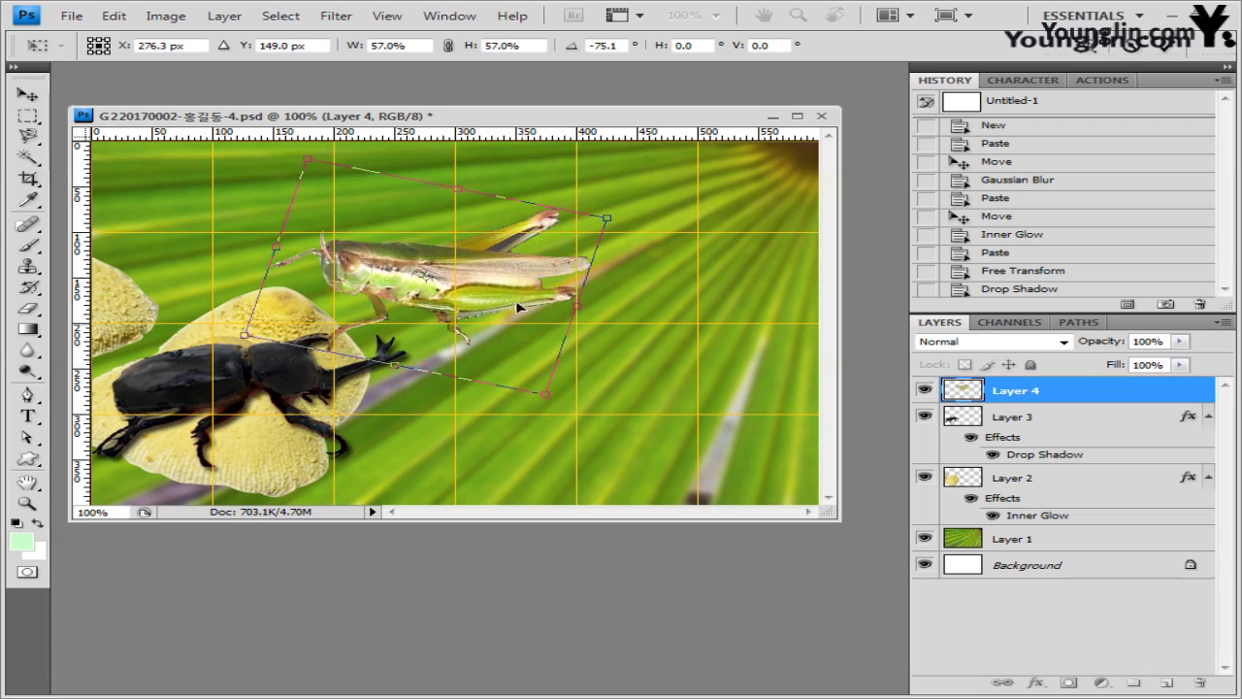
{"action": "left_click_drag", "start_coordinate": [553, 319], "coordinate": [560, 314]}
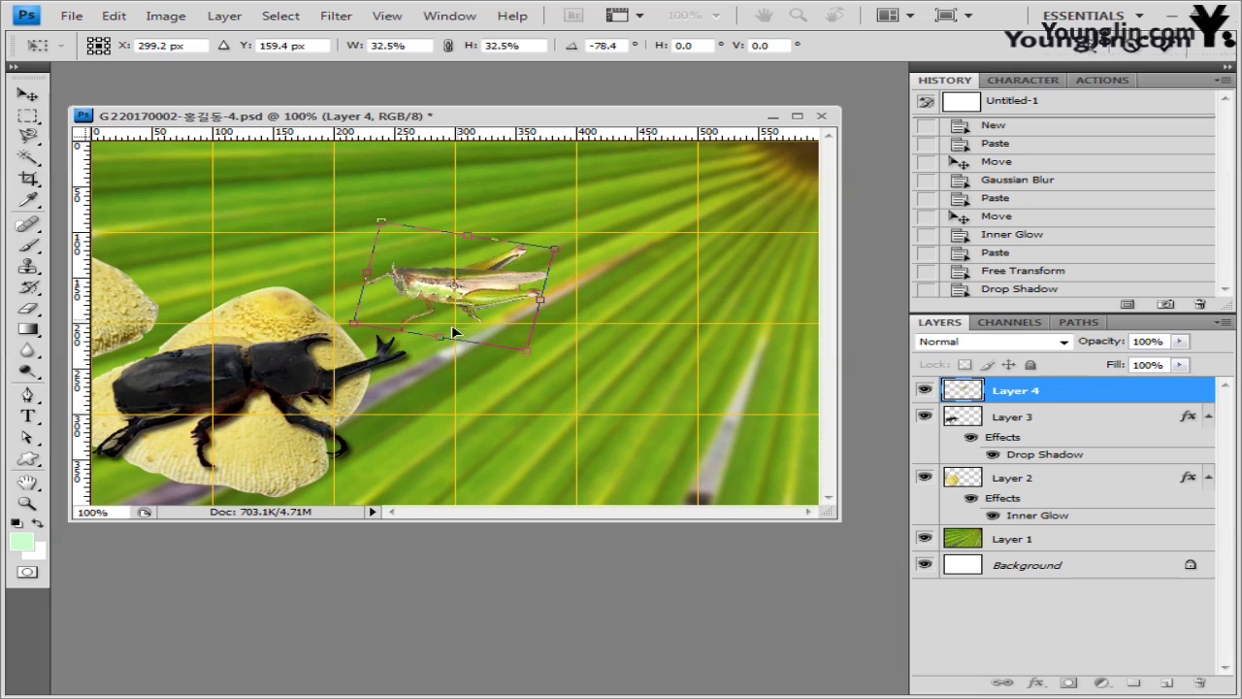
{"action": "key", "text": "Return"}
{"action": "key", "text": "p"}
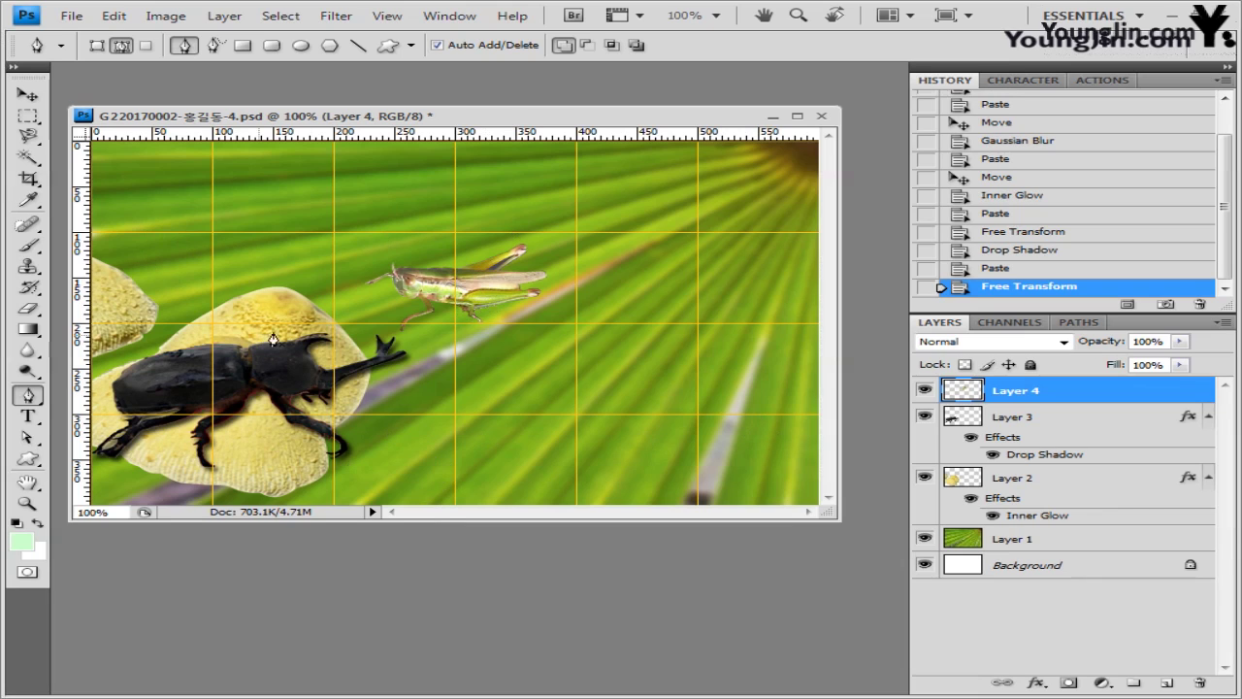
- Add a Drop Shadow to the grasshopper layer
{"action": "left_click", "coordinate": [1043, 684]}
{"action": "left_click", "coordinate": [634, 299]}
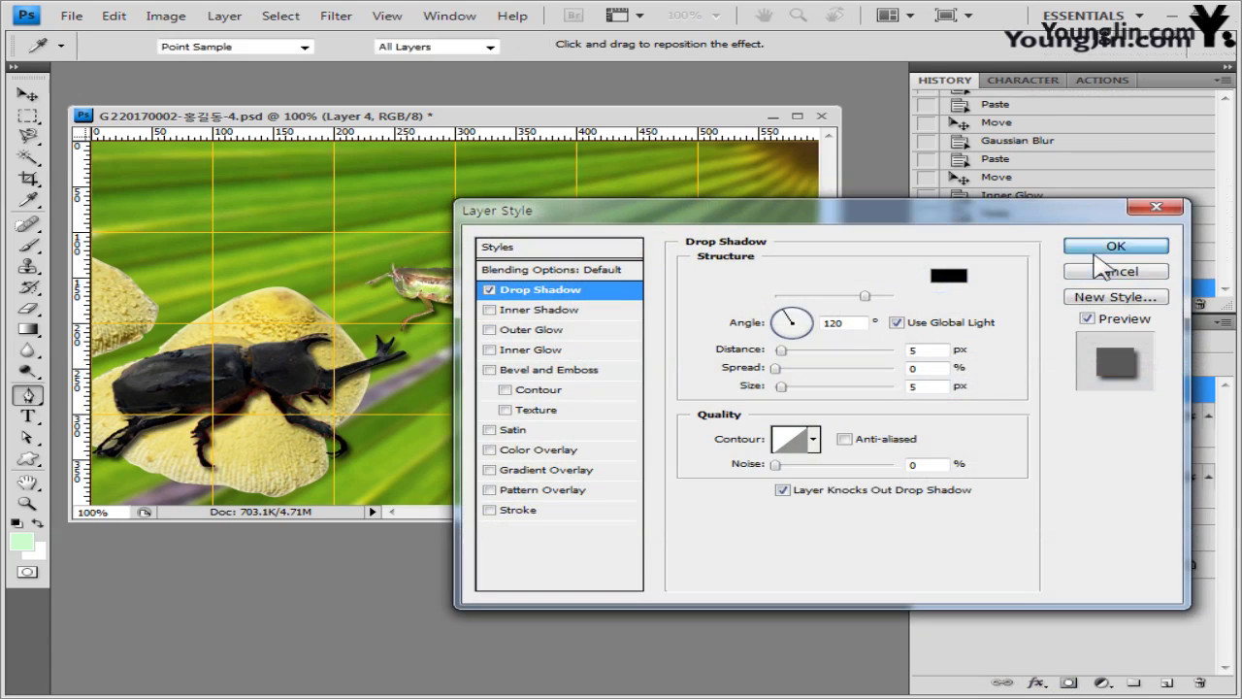
{"action": "left_click", "coordinate": [1114, 244]}
{"action": "left_click", "coordinate": [27, 457]}
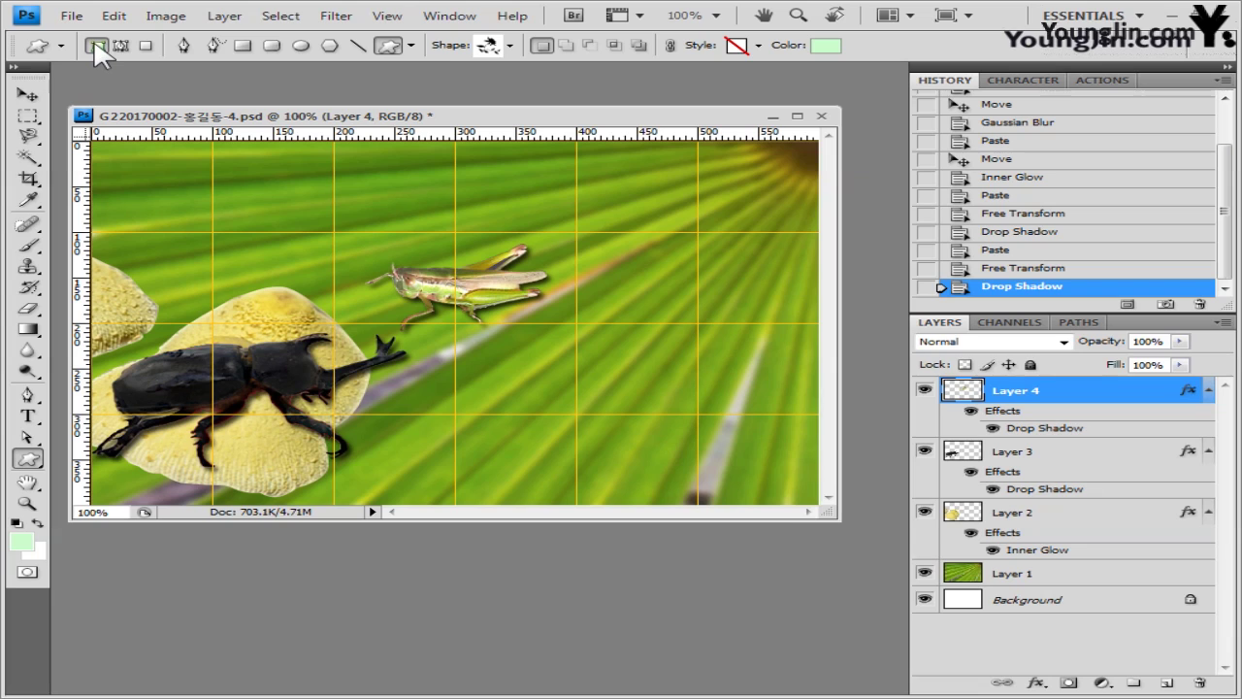
- Load the Ornaments shape set and draw a flourish above and right of the grasshopper
{"action": "left_click", "coordinate": [509, 45]}
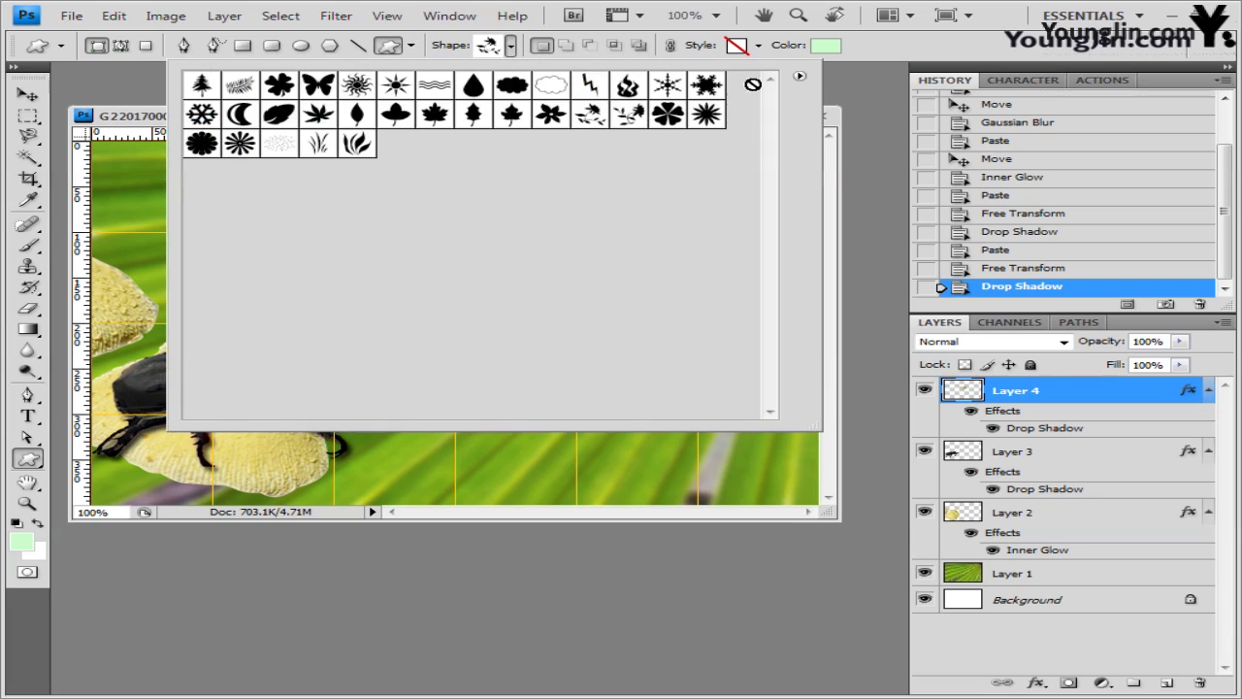
{"action": "left_click", "coordinate": [799, 76]}
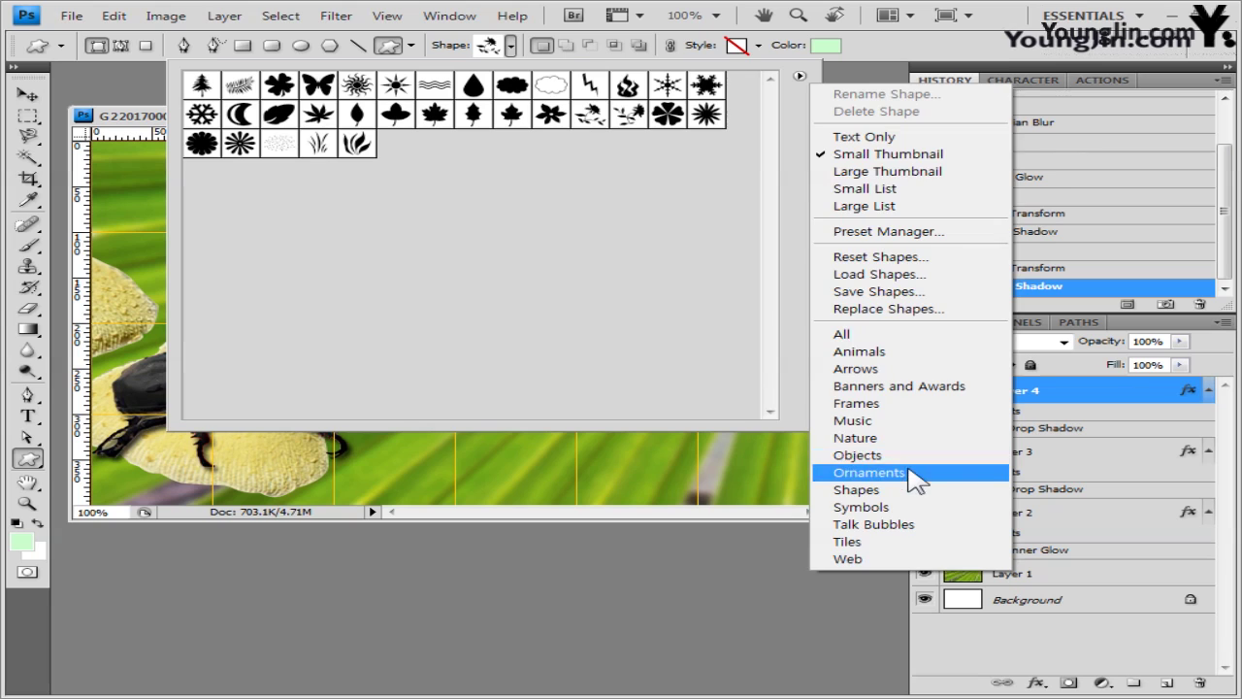
{"action": "left_click", "coordinate": [912, 475]}
{"action": "left_click", "coordinate": [512, 289]}
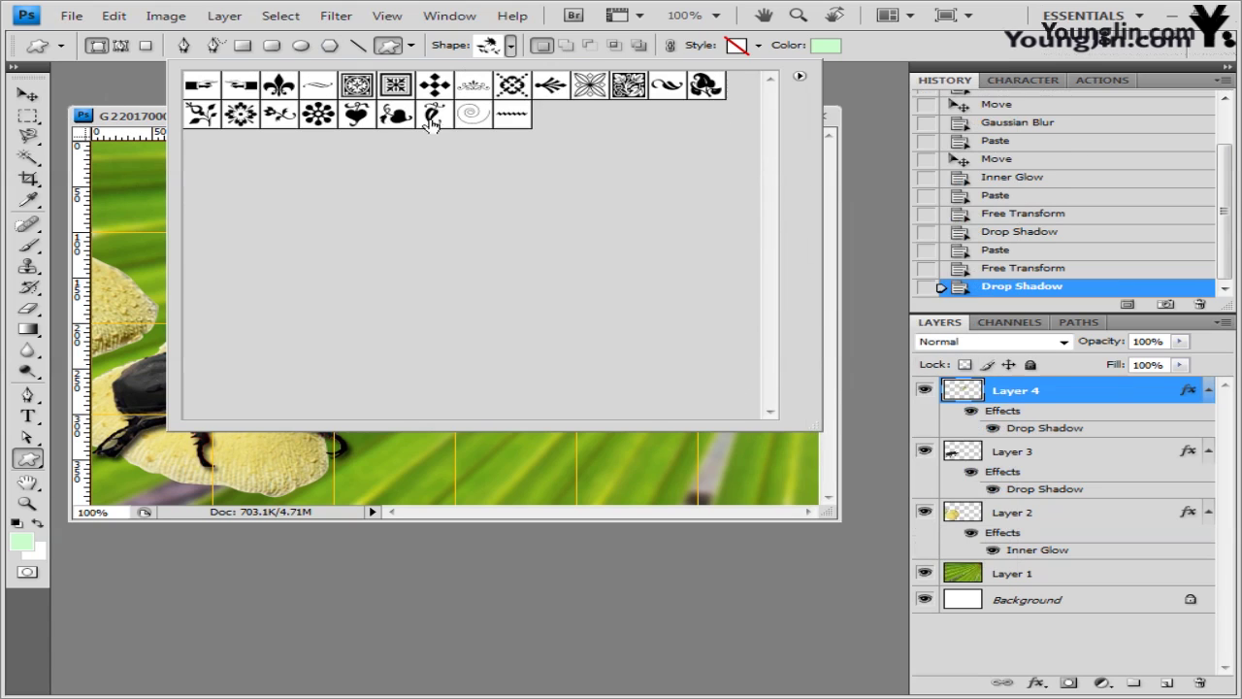
{"action": "left_click", "coordinate": [469, 87]}
{"action": "key", "text": "Return"}
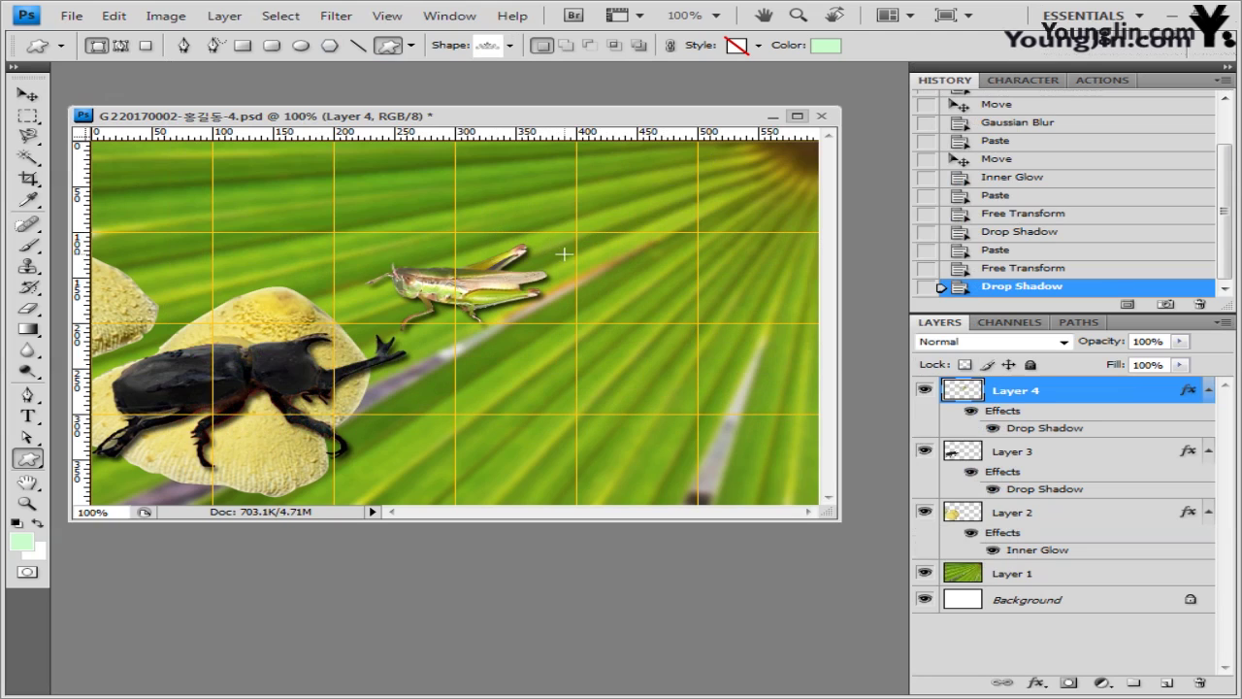
{"action": "left_click_drag", "start_coordinate": [575, 215], "coordinate": [759, 264]}
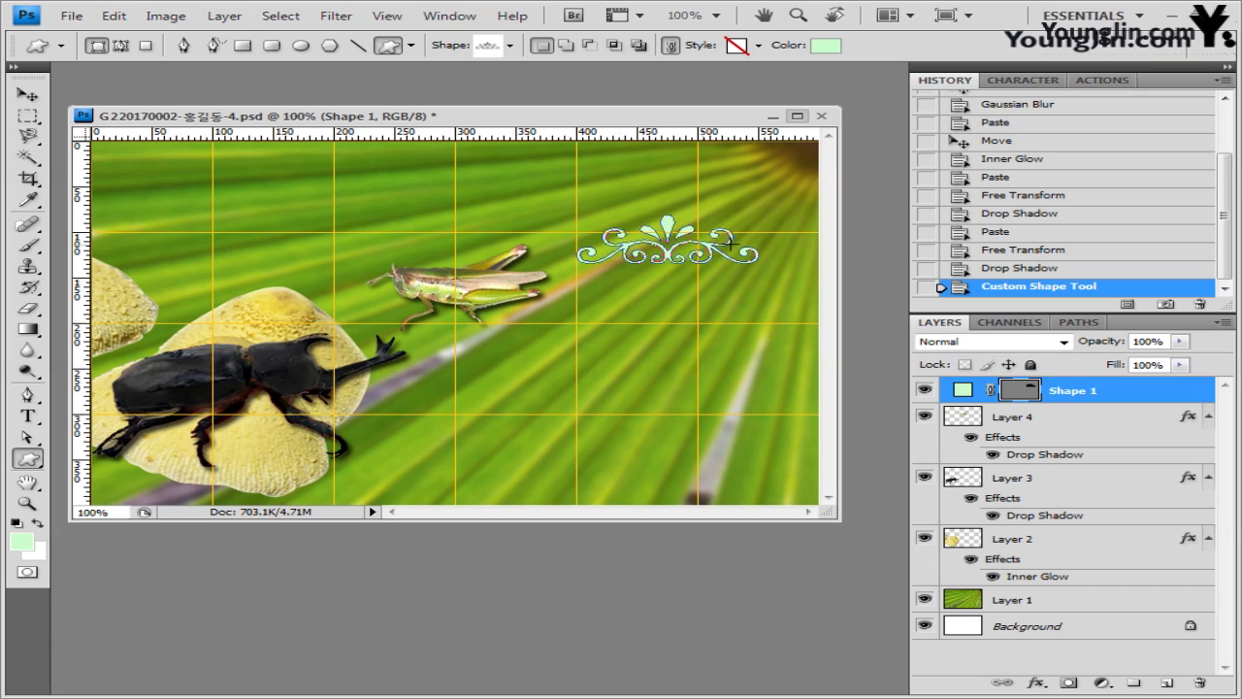
- Set the ornament's style to None and its fill colour to ffffff
{"action": "left_click", "coordinate": [759, 45]}
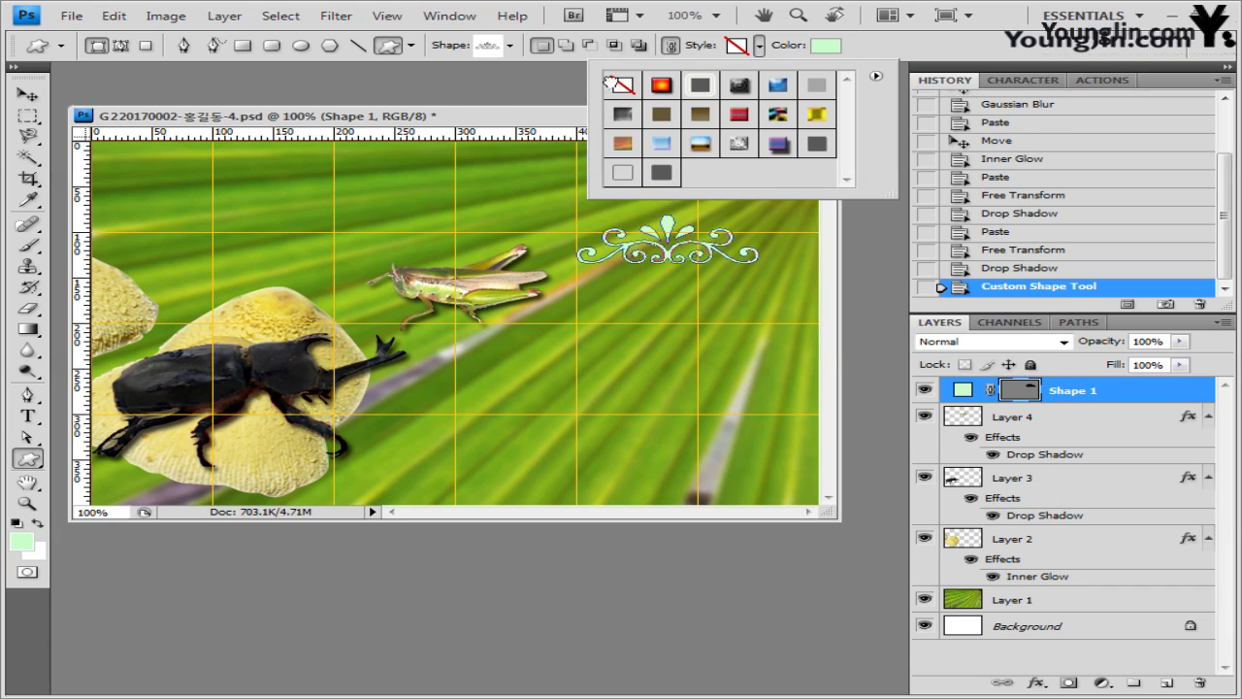
{"action": "left_click", "coordinate": [608, 82]}
{"action": "left_click", "coordinate": [820, 49]}
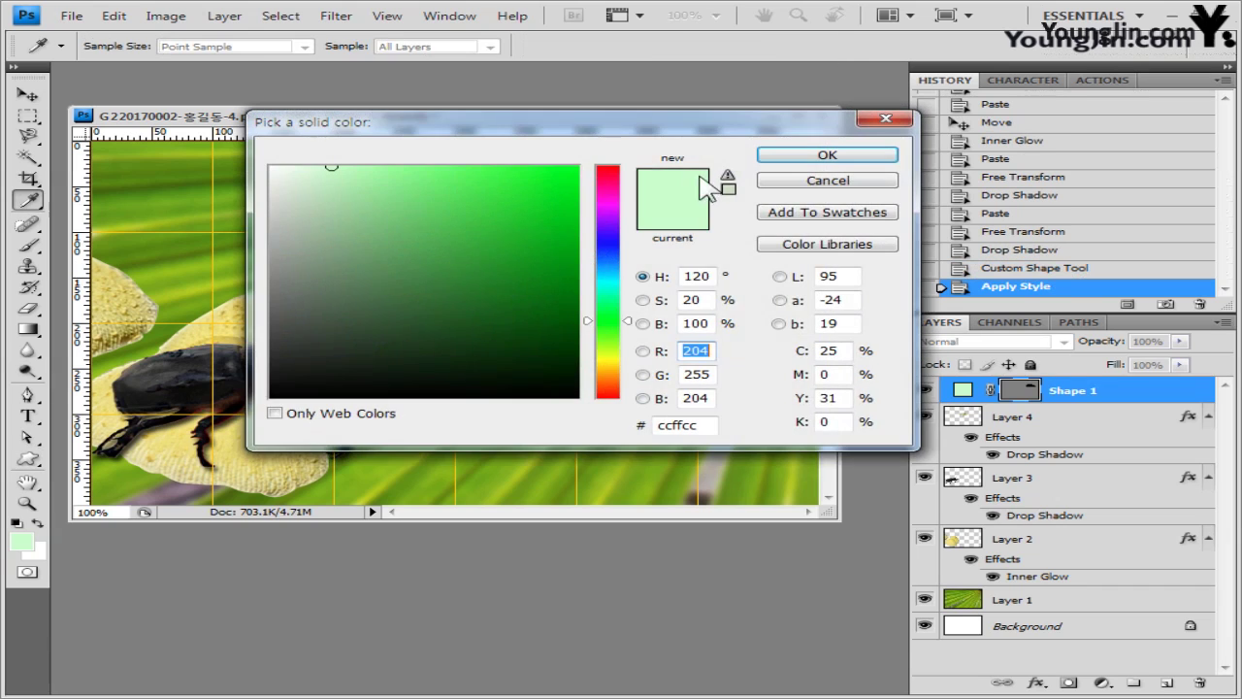
{"action": "left_click", "coordinate": [714, 424]}
{"action": "type", "text": "ffffff"}
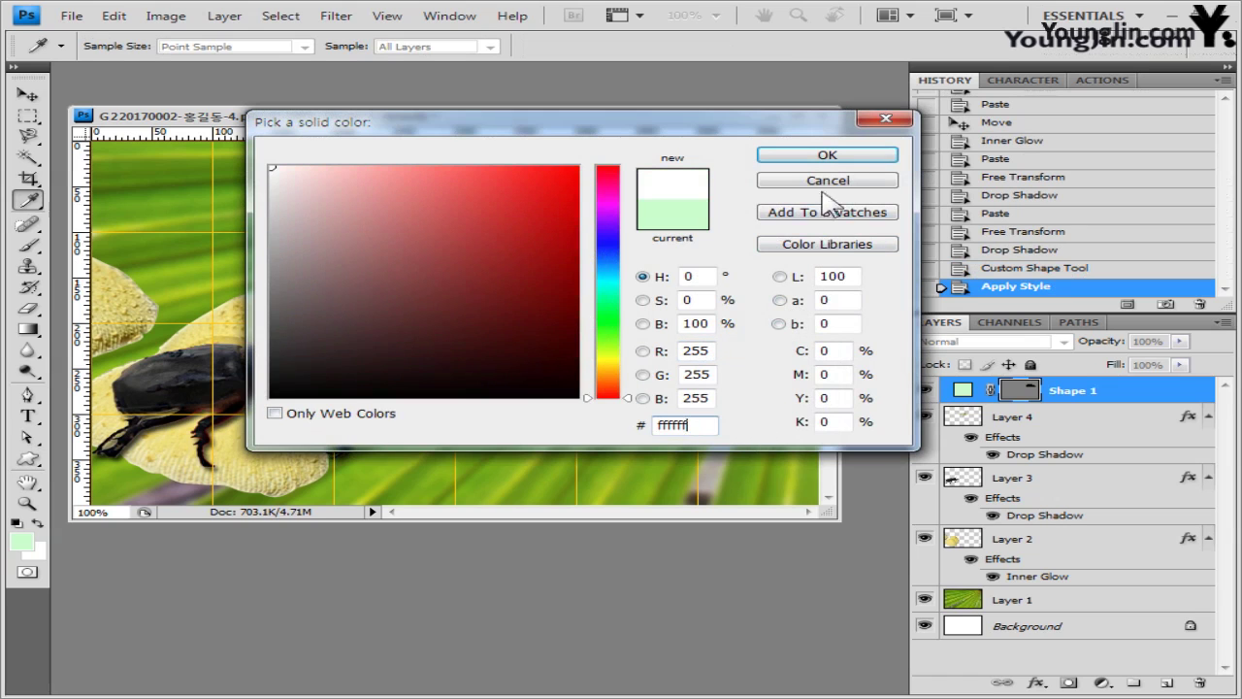
{"action": "left_click", "coordinate": [830, 156]}
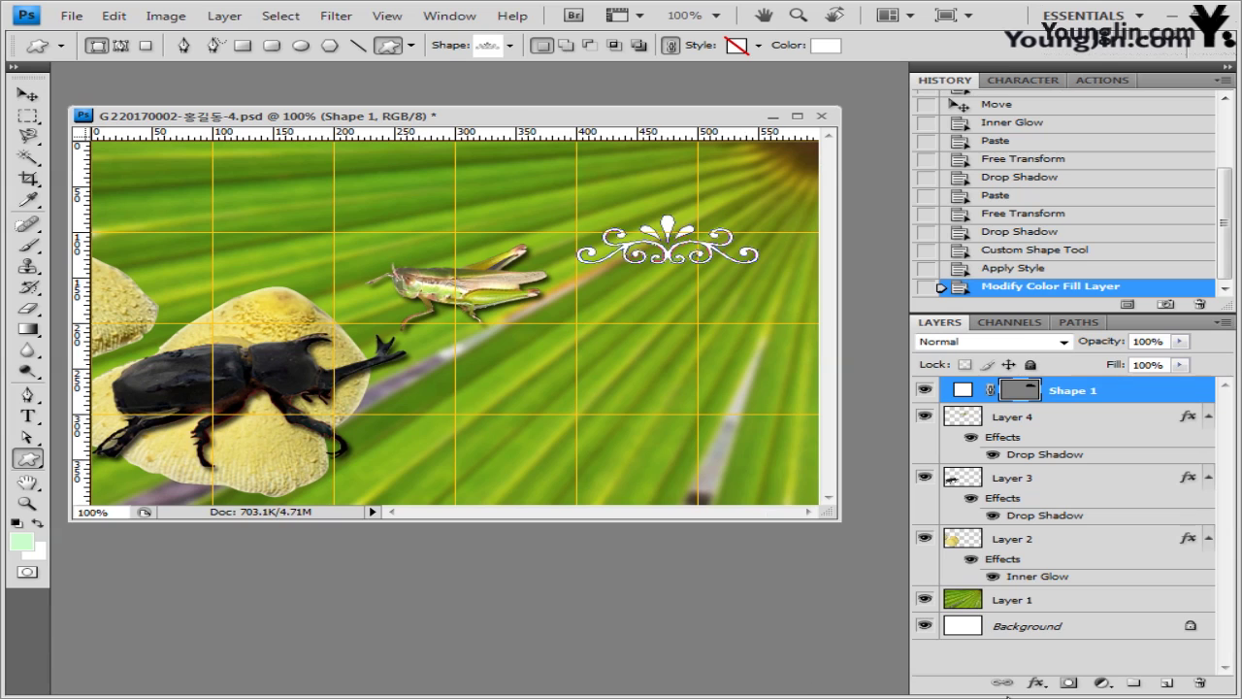
- Add a Drop Shadow to Shape 1, nudge it left, and enlarge it to about 122%
{"action": "left_click", "coordinate": [1035, 683]}
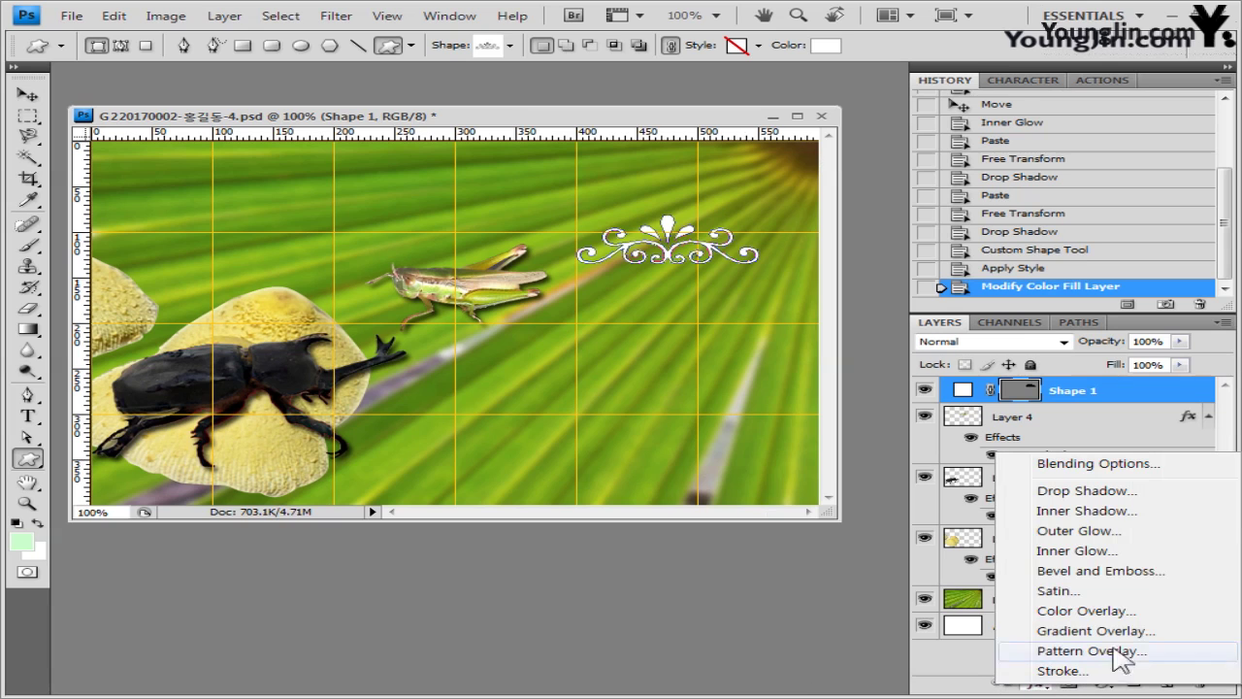
{"action": "left_click", "coordinate": [1116, 490]}
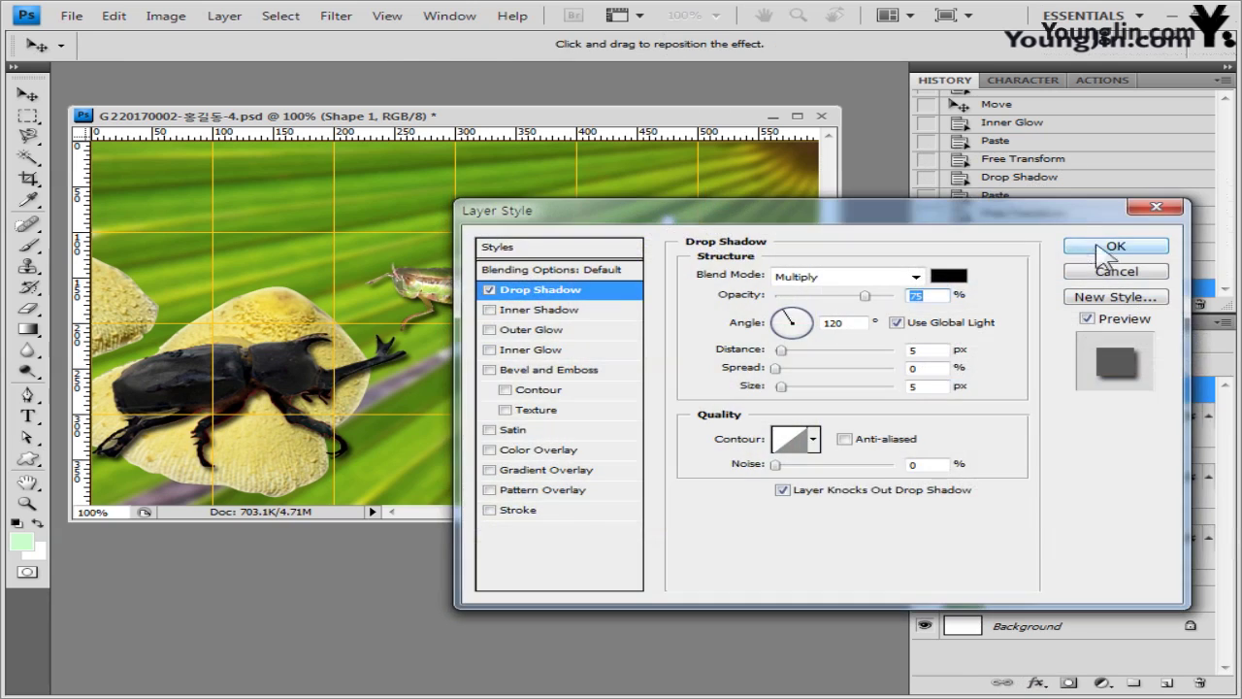
{"action": "left_click", "coordinate": [1109, 249]}
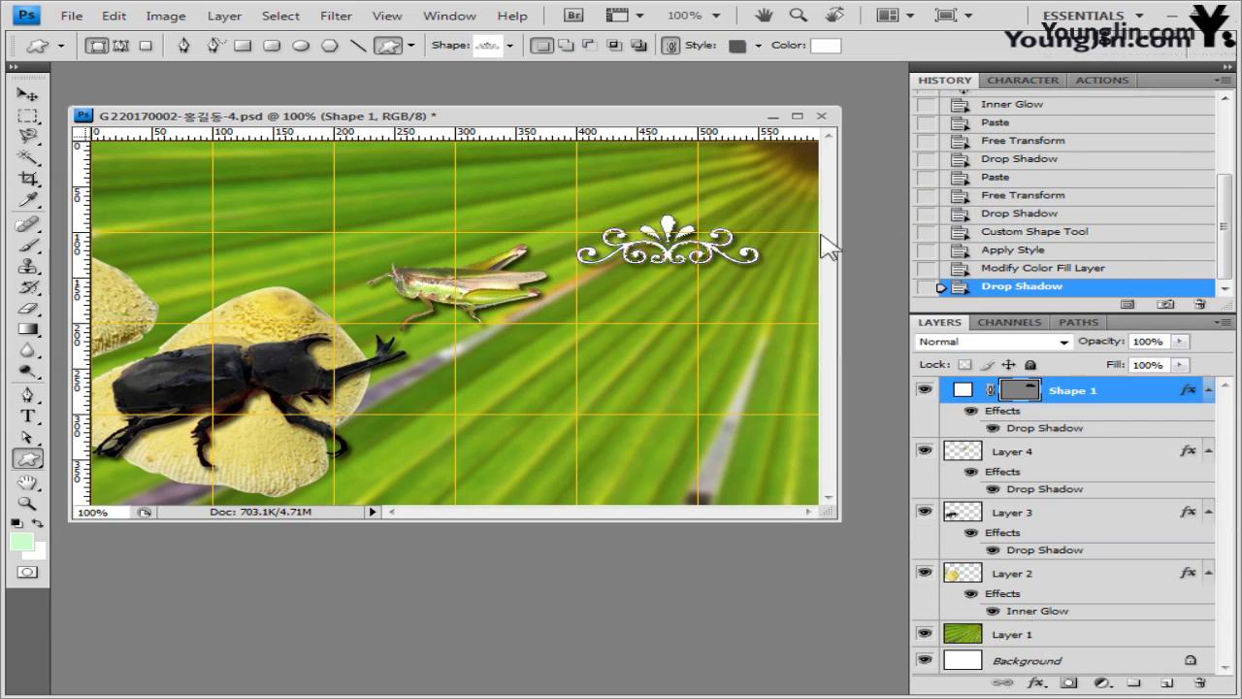
{"action": "left_click", "coordinate": [27, 94]}
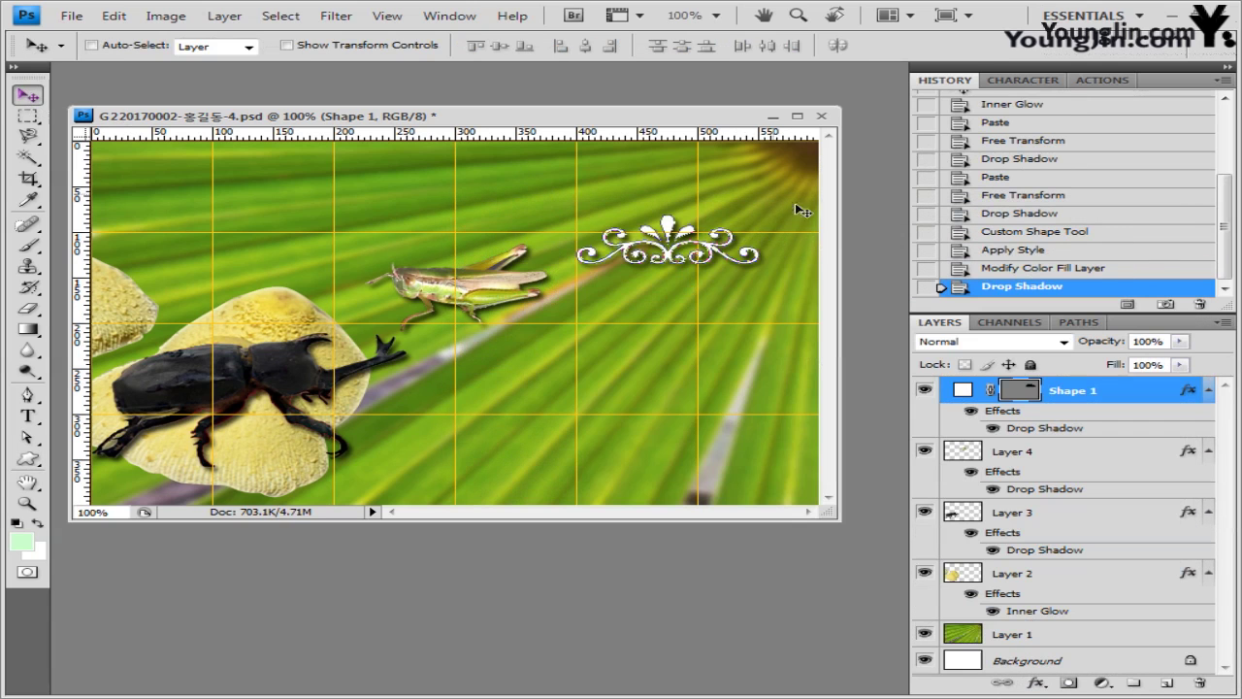
{"action": "left_click_drag", "start_coordinate": [679, 239], "coordinate": [660, 237]}
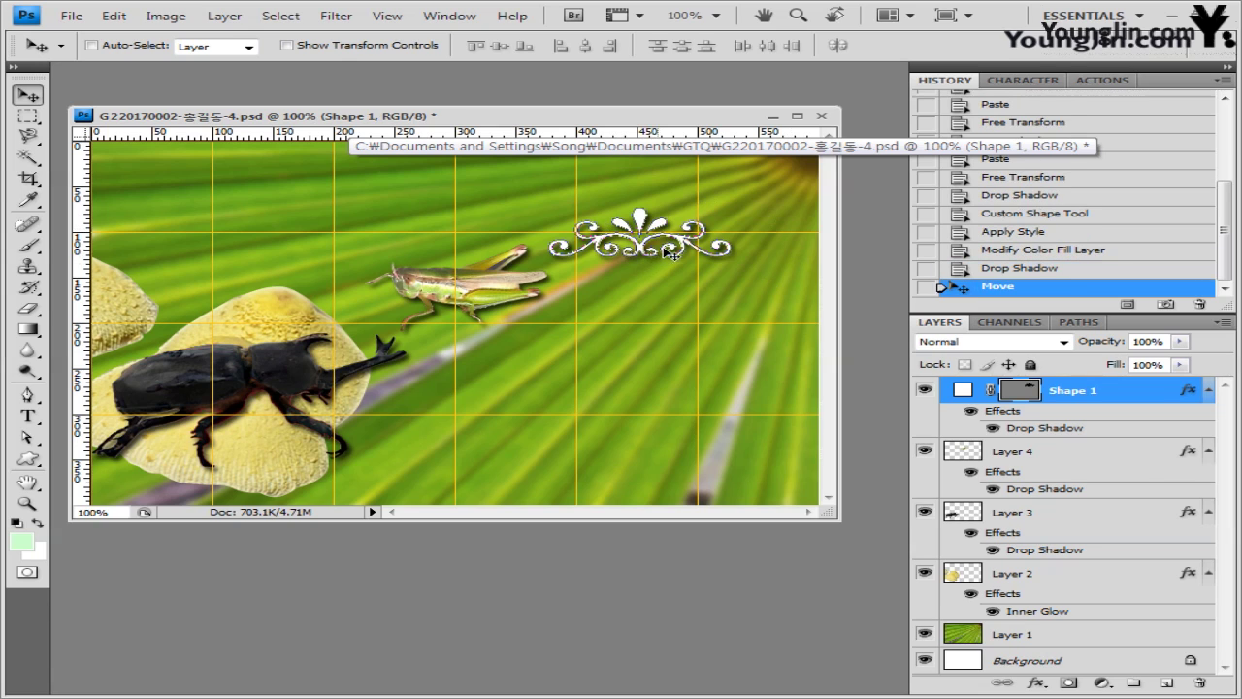
{"action": "key", "text": "ctrl+t"}
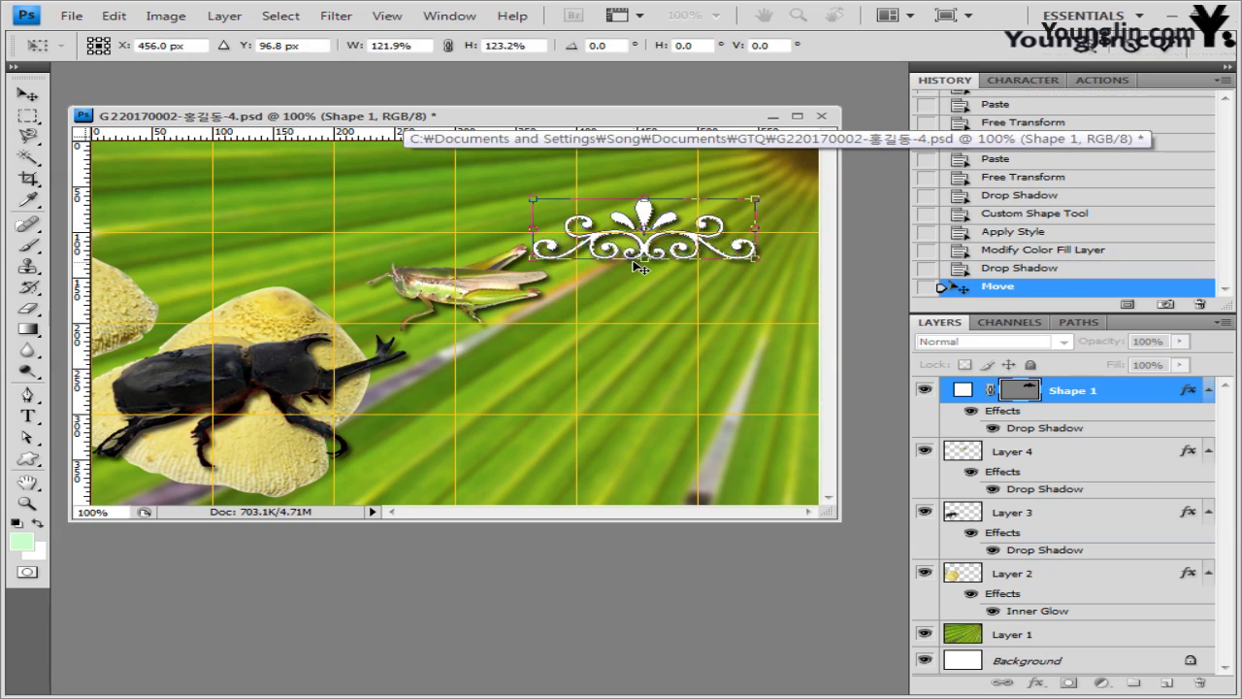
{"action": "key", "text": "Return"}
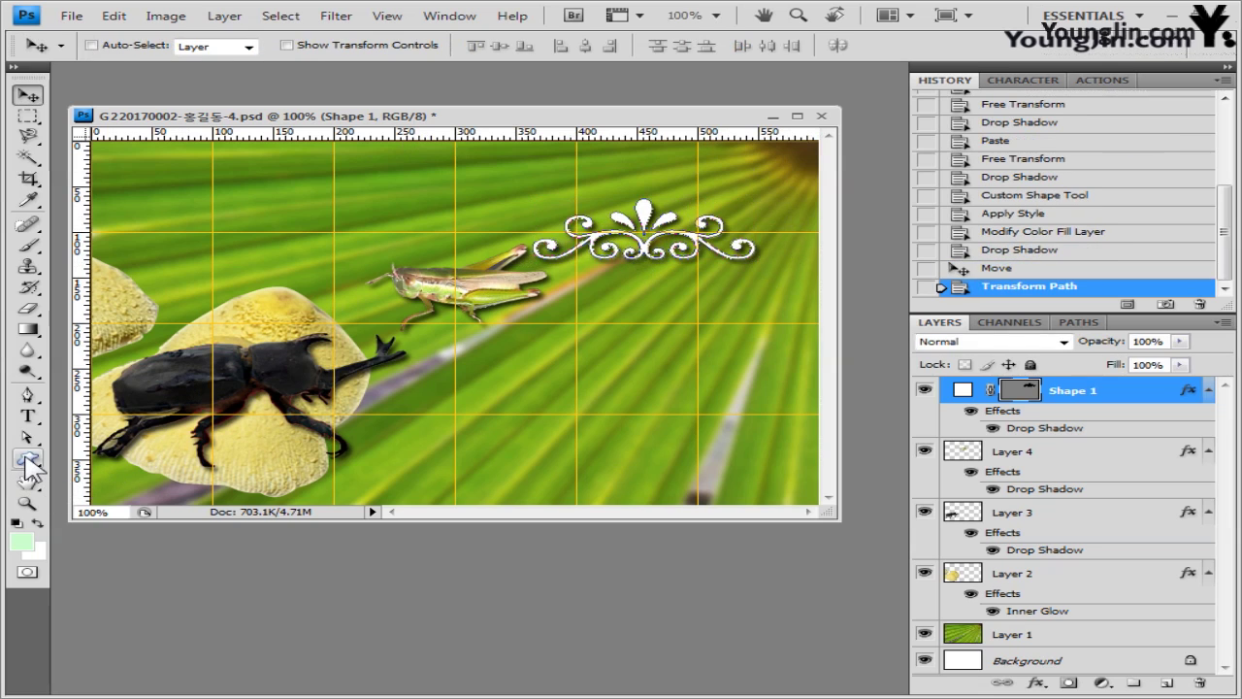
{"action": "left_click", "coordinate": [28, 460]}
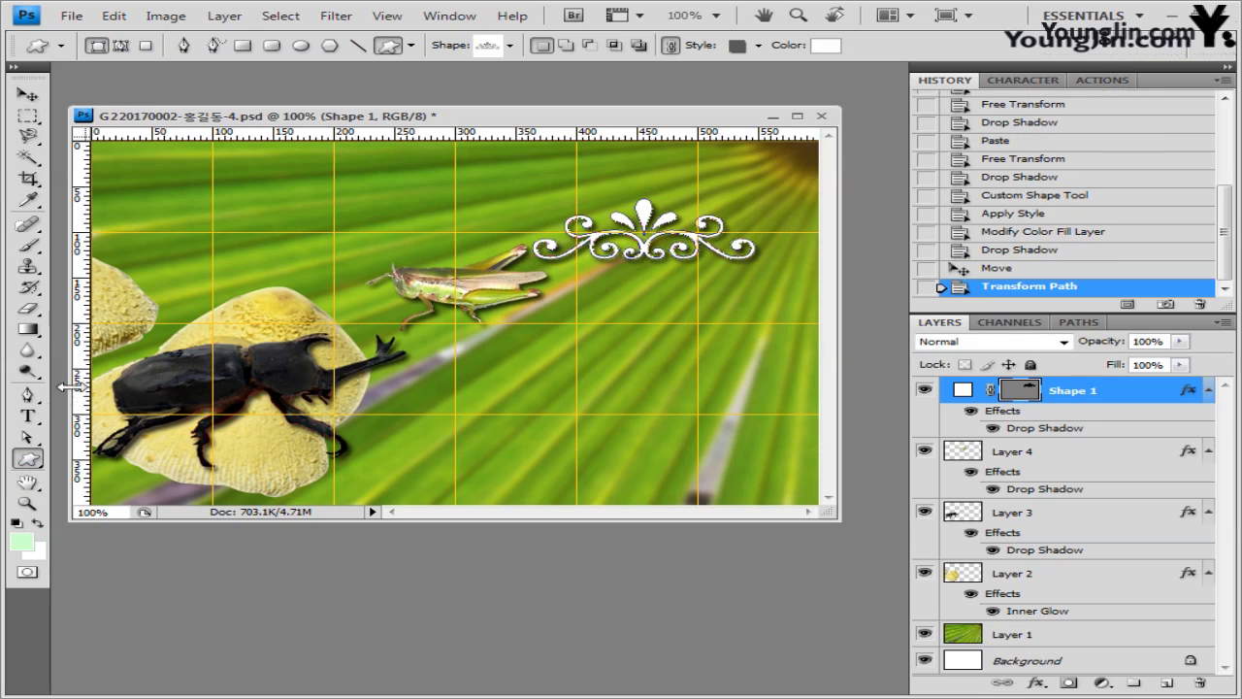
- Load the Shapes set and draw a large heart below the white ornament
{"action": "left_click", "coordinate": [509, 46]}
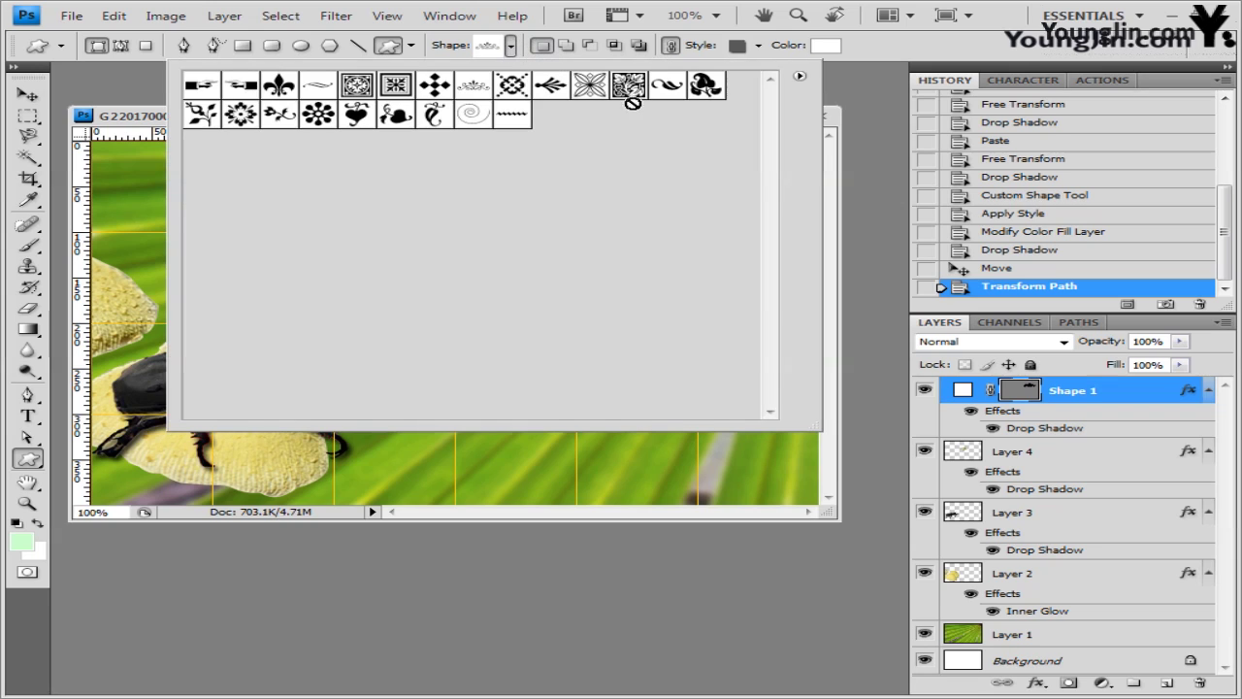
{"action": "left_click", "coordinate": [799, 76]}
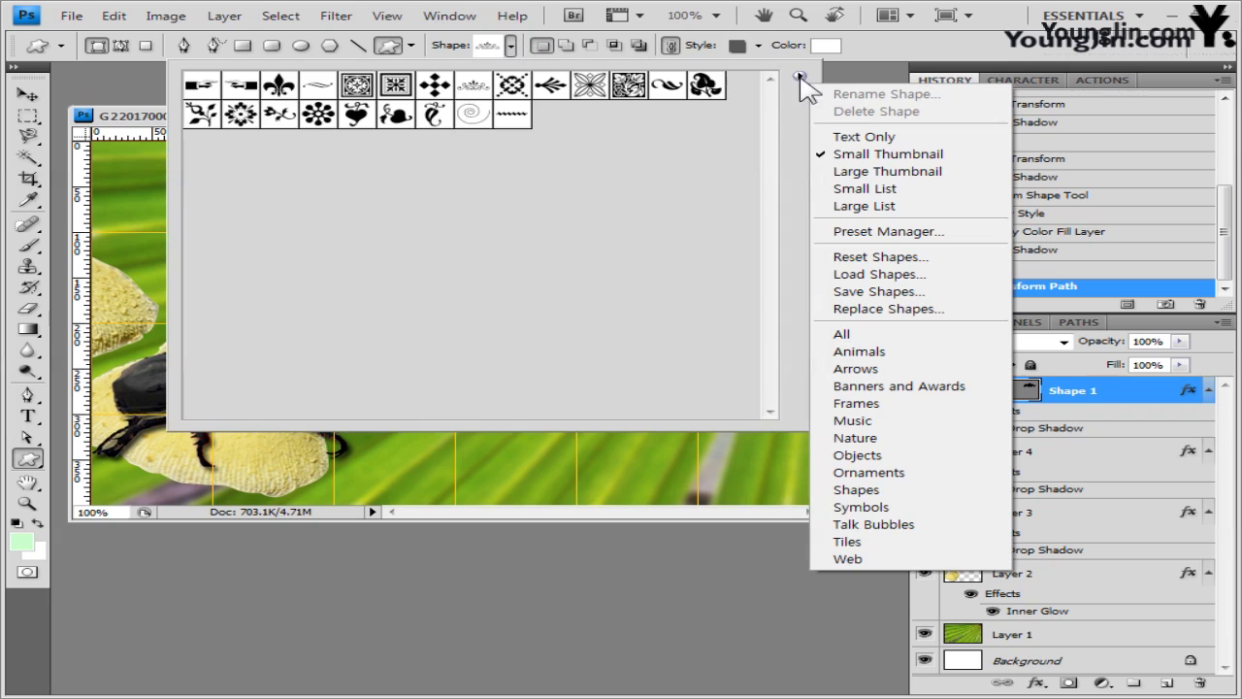
{"action": "left_click", "coordinate": [933, 507]}
{"action": "left_click", "coordinate": [524, 287]}
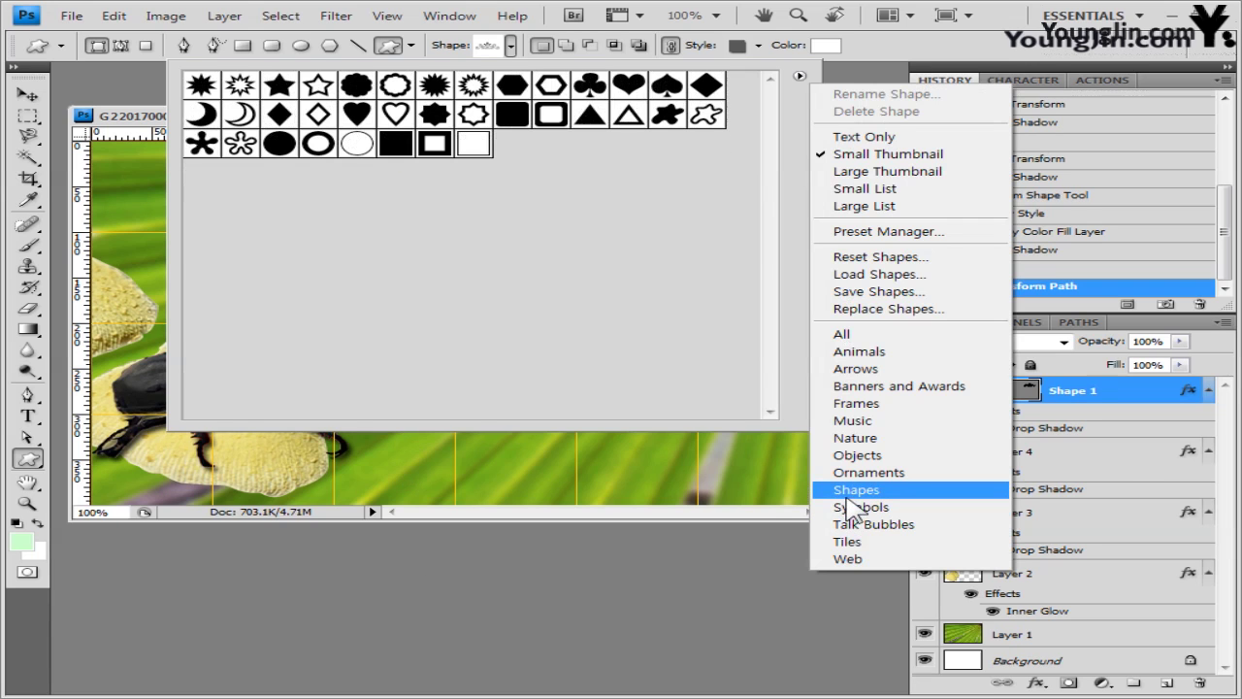
{"action": "left_click", "coordinate": [427, 243]}
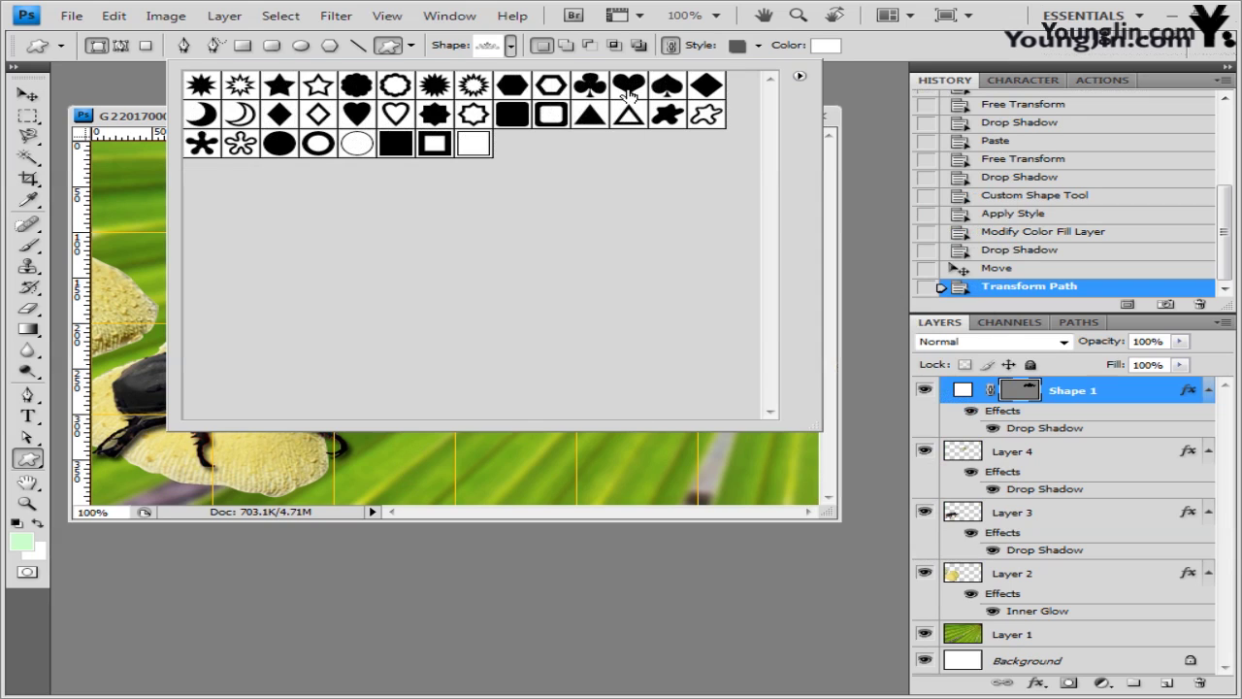
{"action": "left_click", "coordinate": [629, 92]}
{"action": "left_click", "coordinate": [912, 64]}
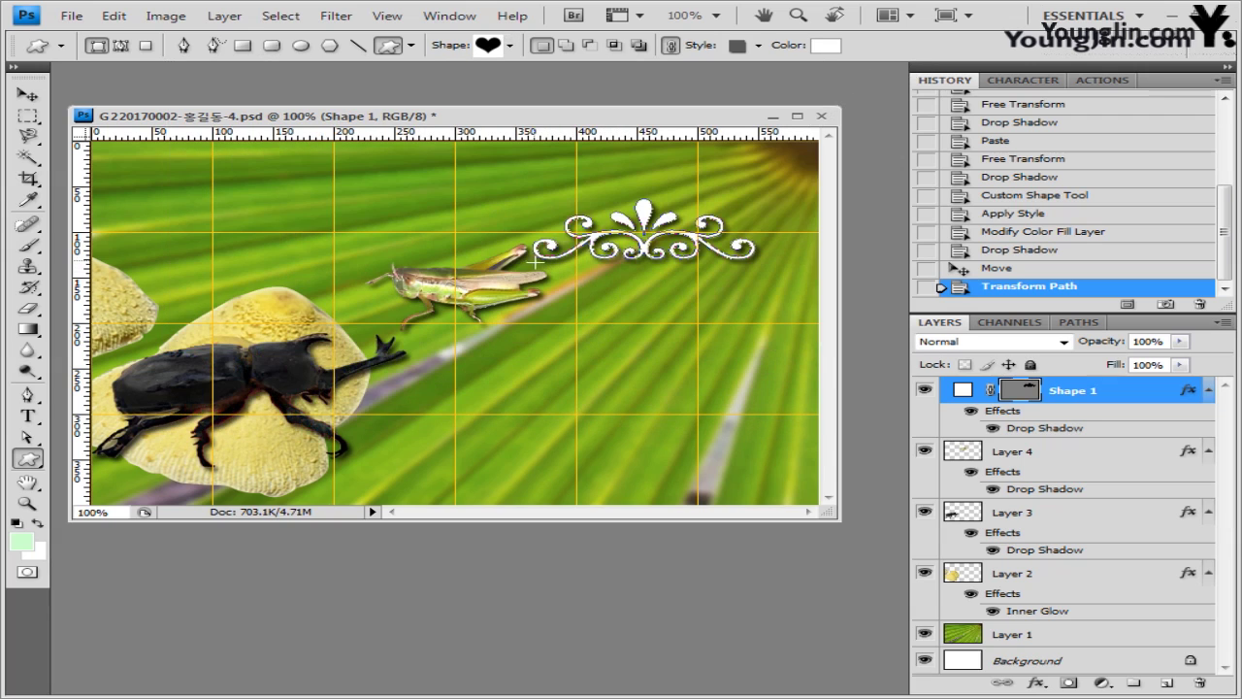
{"action": "left_click_drag", "start_coordinate": [554, 262], "coordinate": [788, 430]}
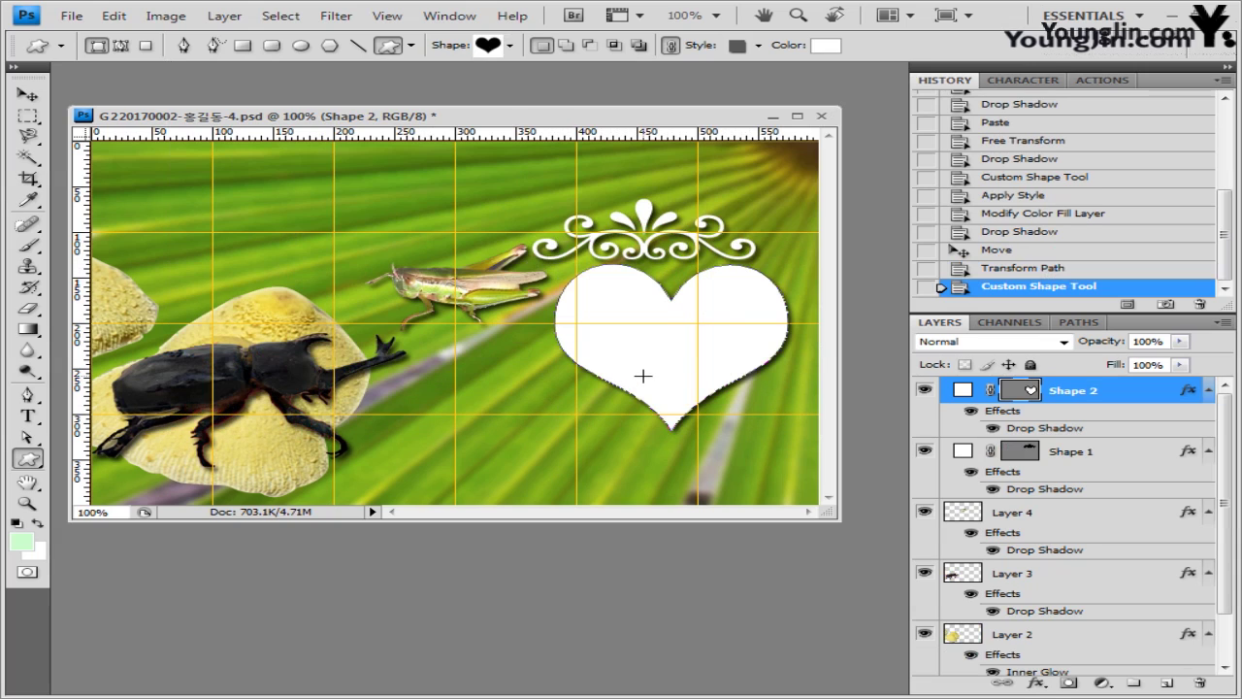
- Clear the heart's preset style and fill it yellow ffcc00
{"action": "left_click", "coordinate": [758, 45]}
{"action": "left_click", "coordinate": [621, 85]}
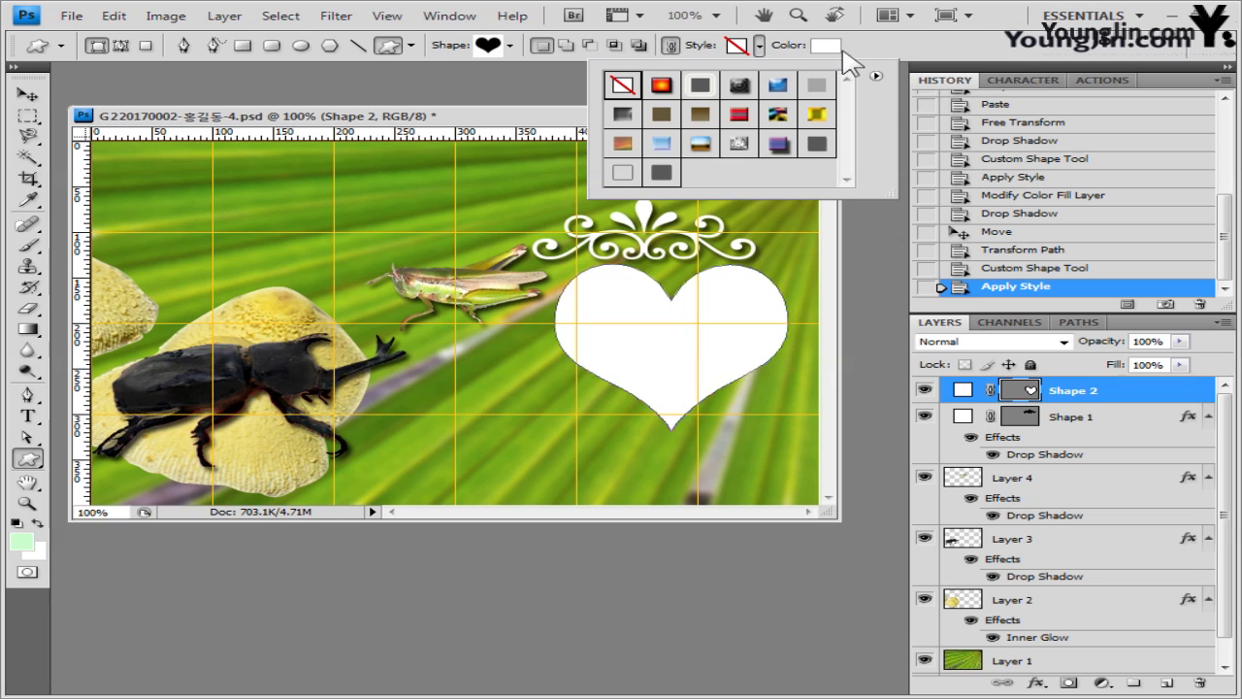
{"action": "left_click", "coordinate": [824, 45]}
{"action": "double_click", "coordinate": [709, 429]}
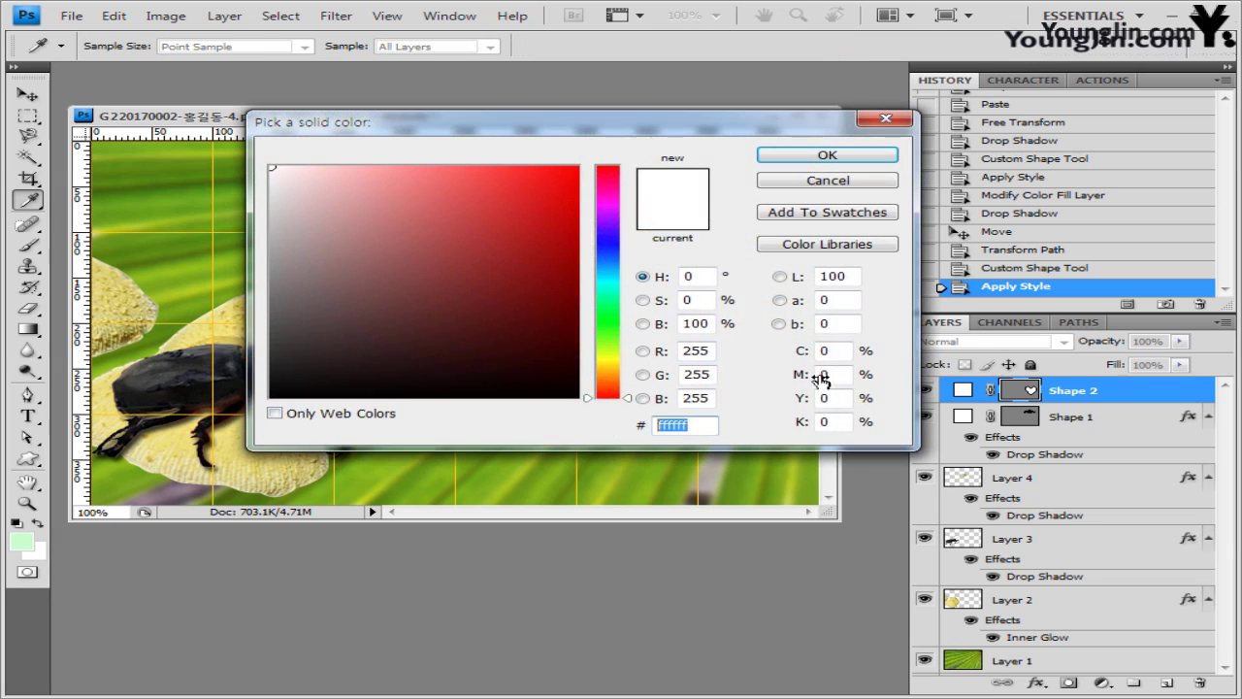
{"action": "type", "text": "ffcc00"}
{"action": "left_click", "coordinate": [844, 156]}
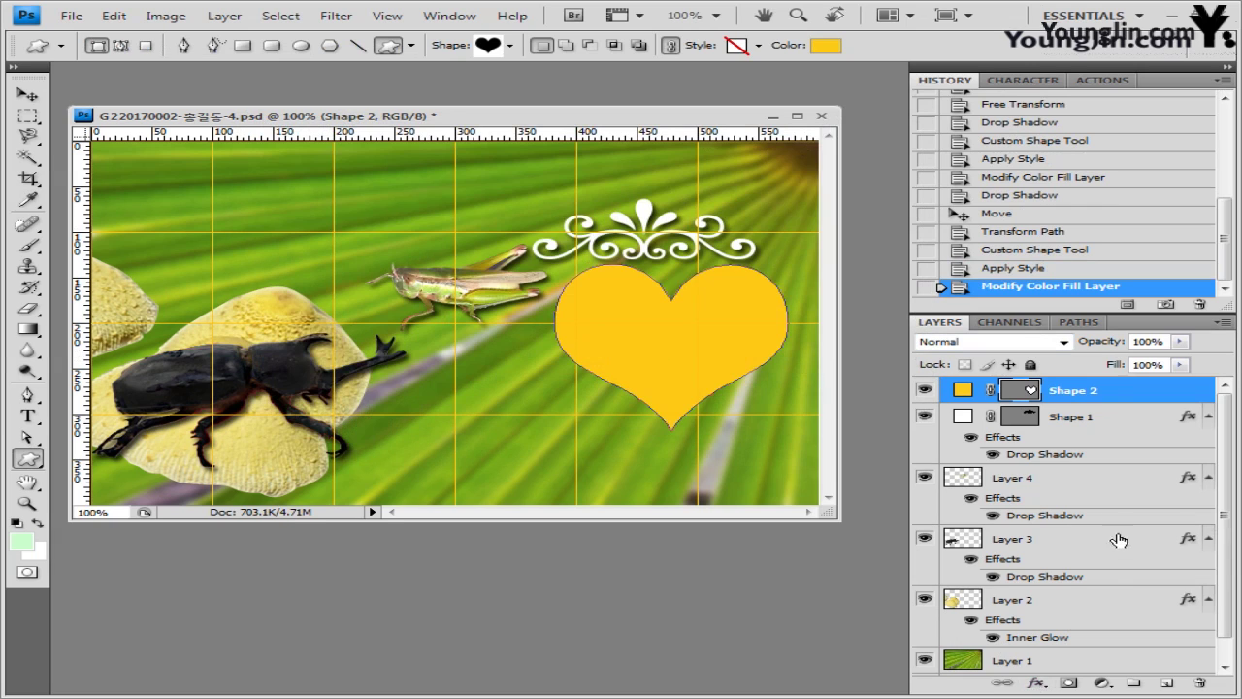
{"action": "left_click", "coordinate": [1035, 682]}
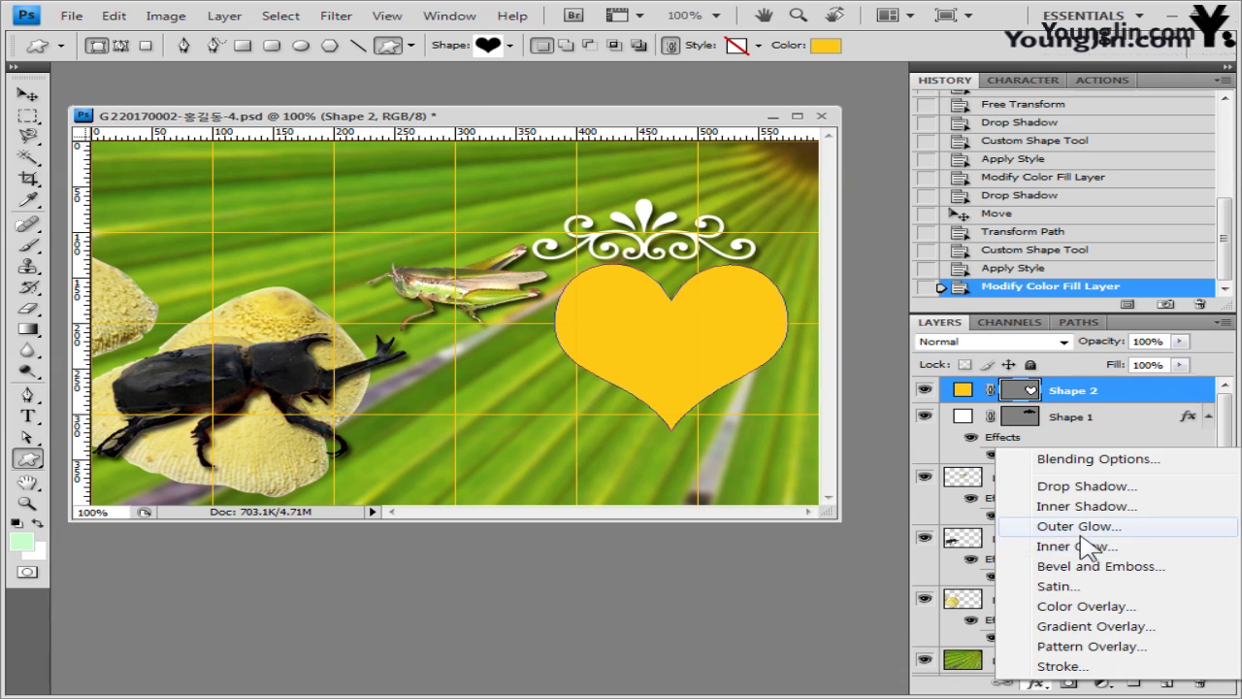
- Enable Inner Glow on the heart and set its size to 20 px
{"action": "left_click", "coordinate": [1087, 549]}
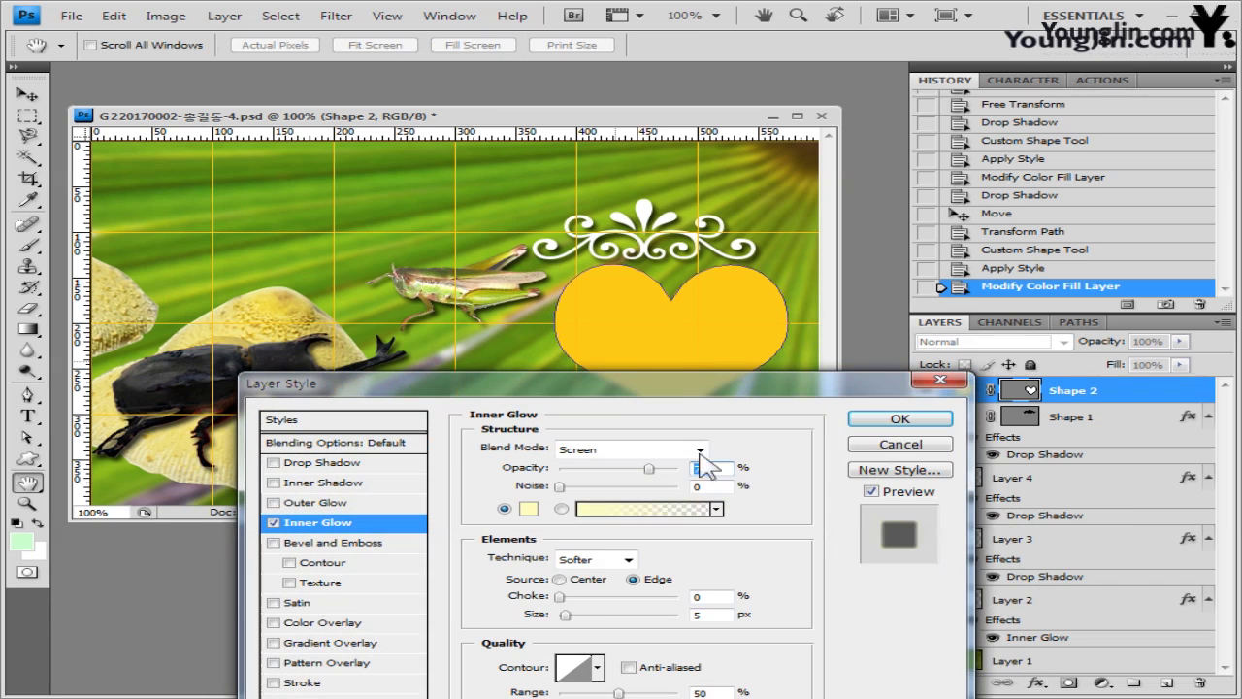
{"action": "double_click", "coordinate": [698, 614]}
{"action": "type", "text": "2"}
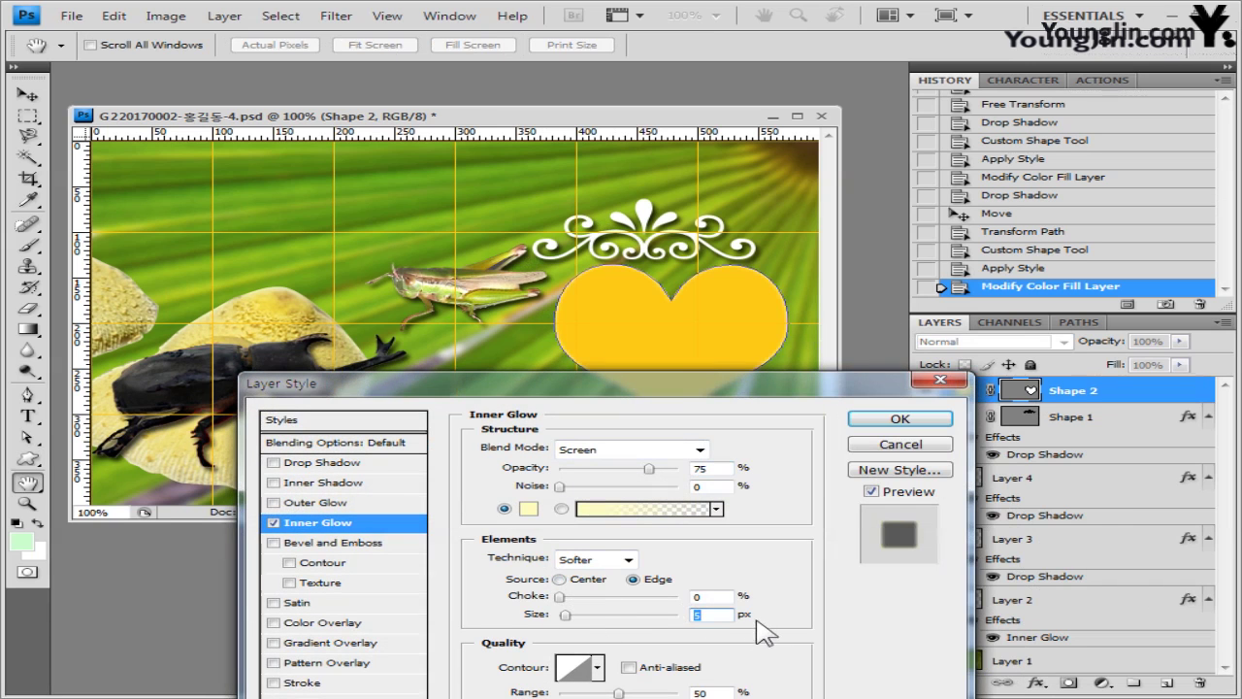
{"action": "type", "text": "0"}
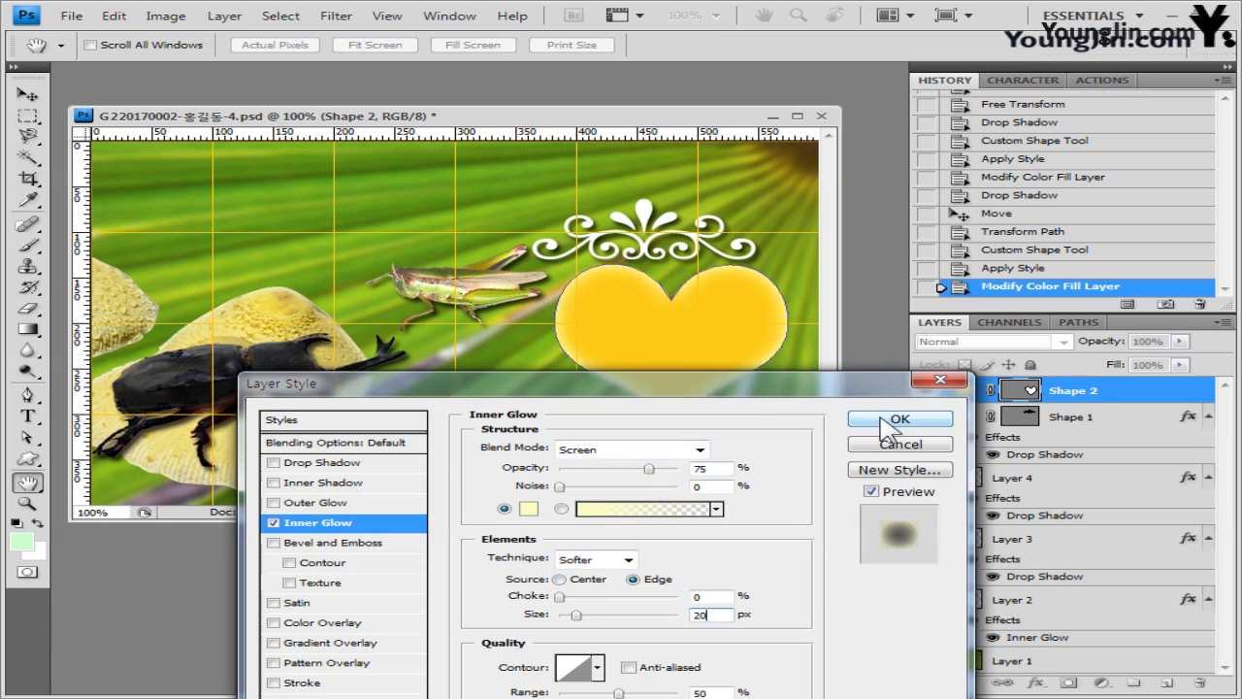
{"action": "mouse_move", "coordinate": [767, 383]}
{"action": "left_mouse_down"}
{"action": "mouse_move", "coordinate": [993, 170]}
{"action": "mouse_move", "coordinate": [952, 170]}
{"action": "left_mouse_up"}
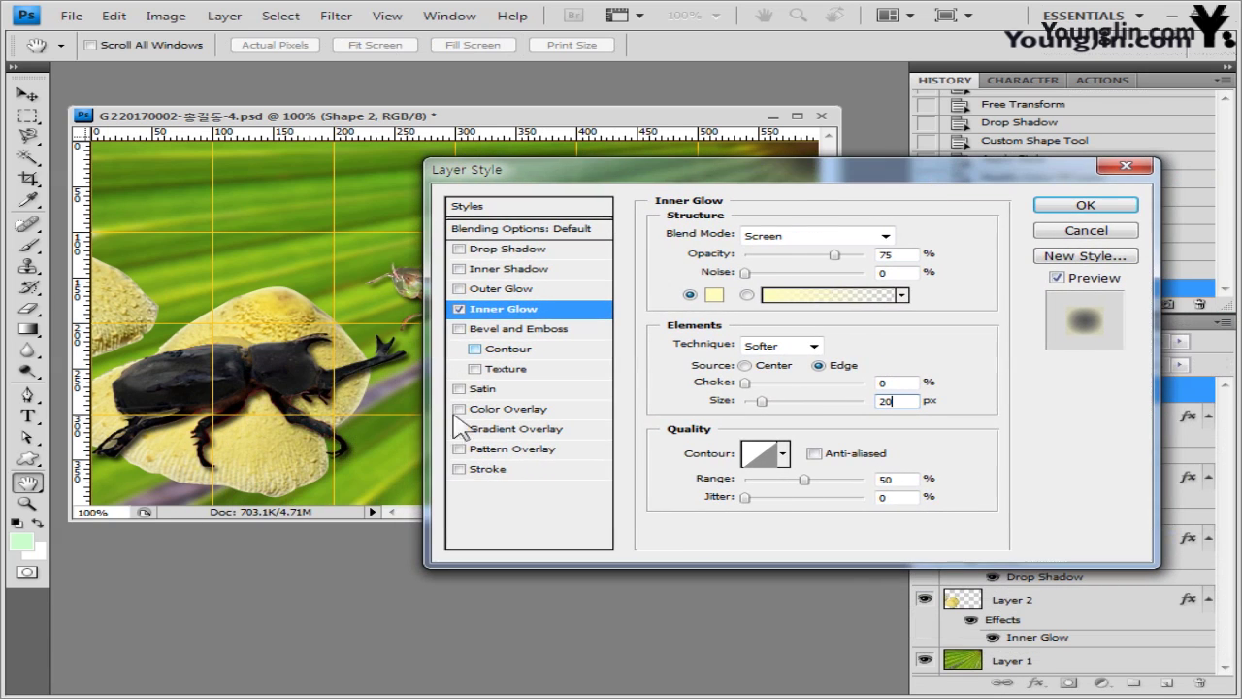
- Turn on a 6 px Stroke with Gradient fill type for the heart
{"action": "left_click", "coordinate": [490, 472]}
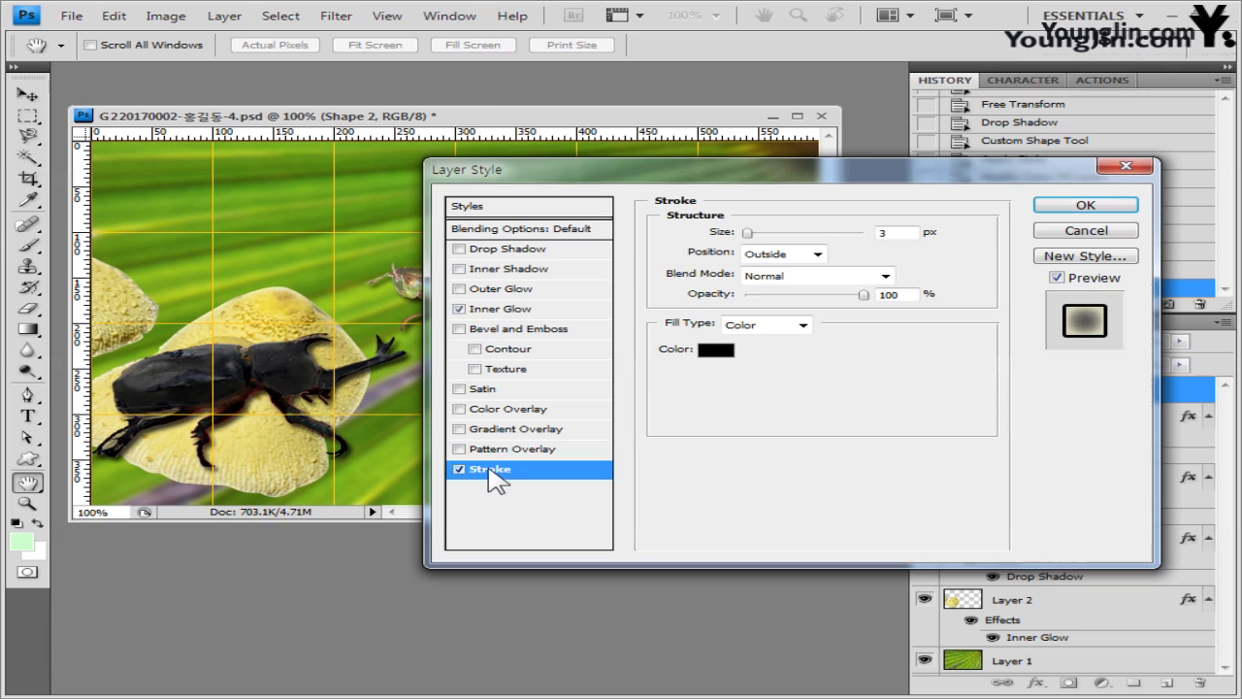
{"action": "left_click", "coordinate": [802, 325]}
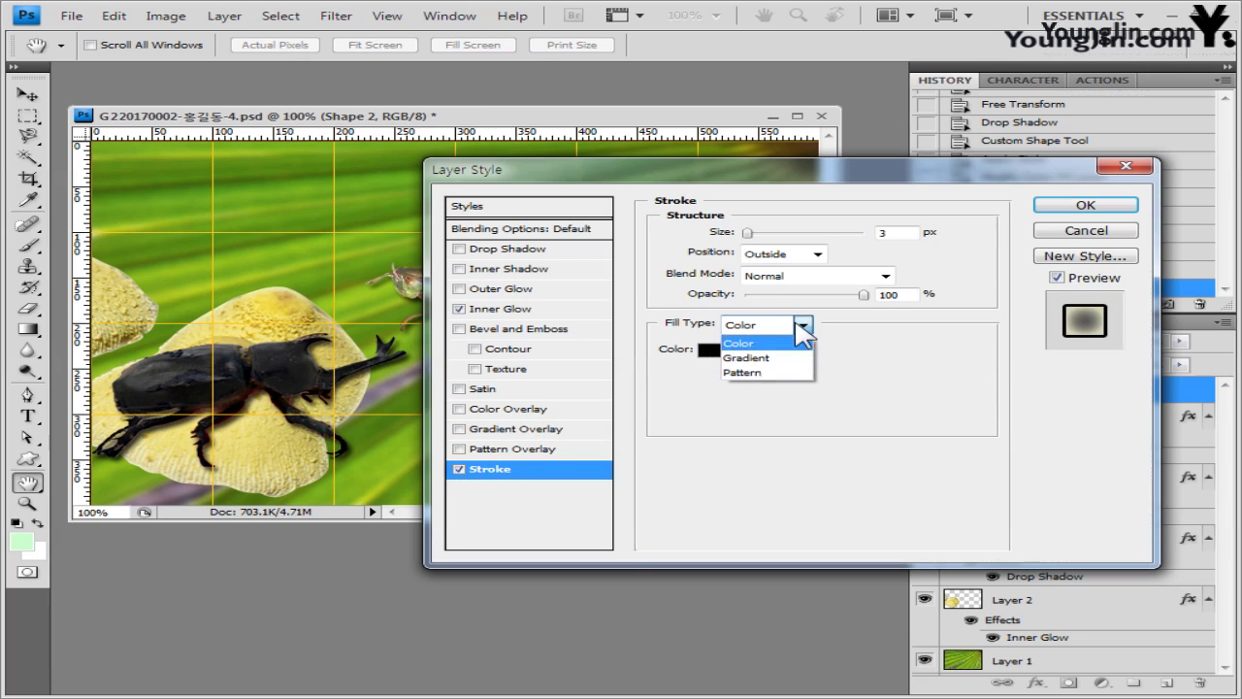
{"action": "left_click", "coordinate": [767, 358]}
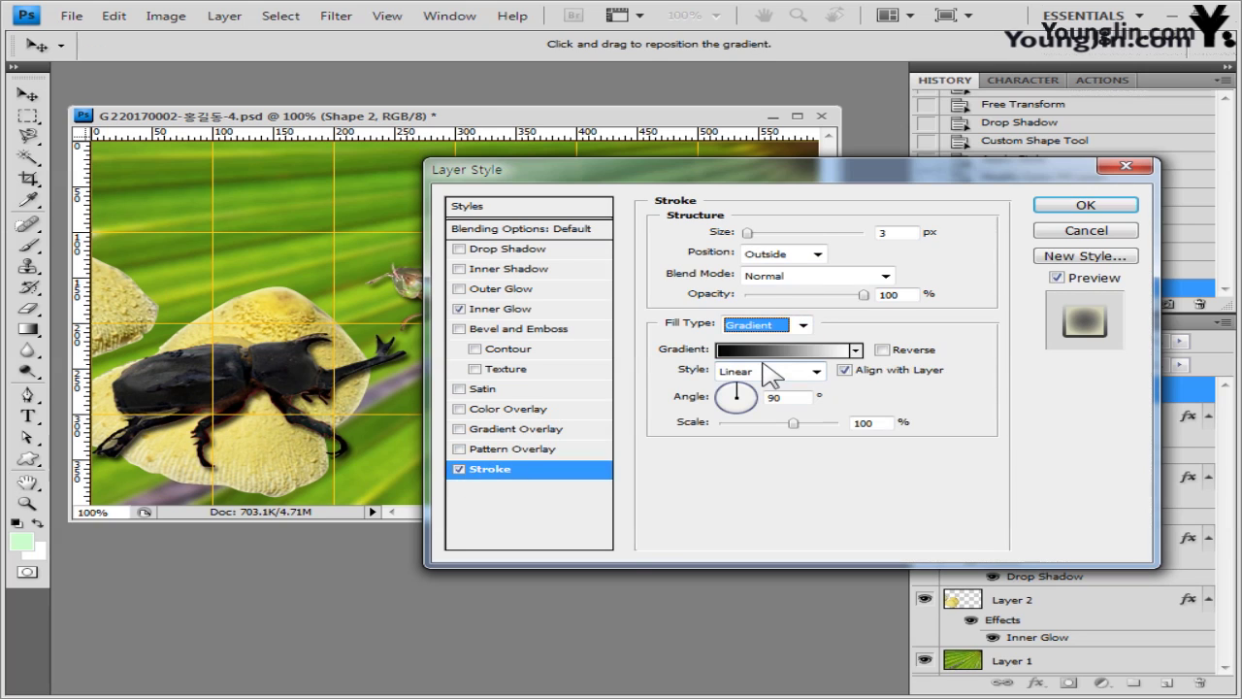
{"action": "double_click", "coordinate": [892, 233]}
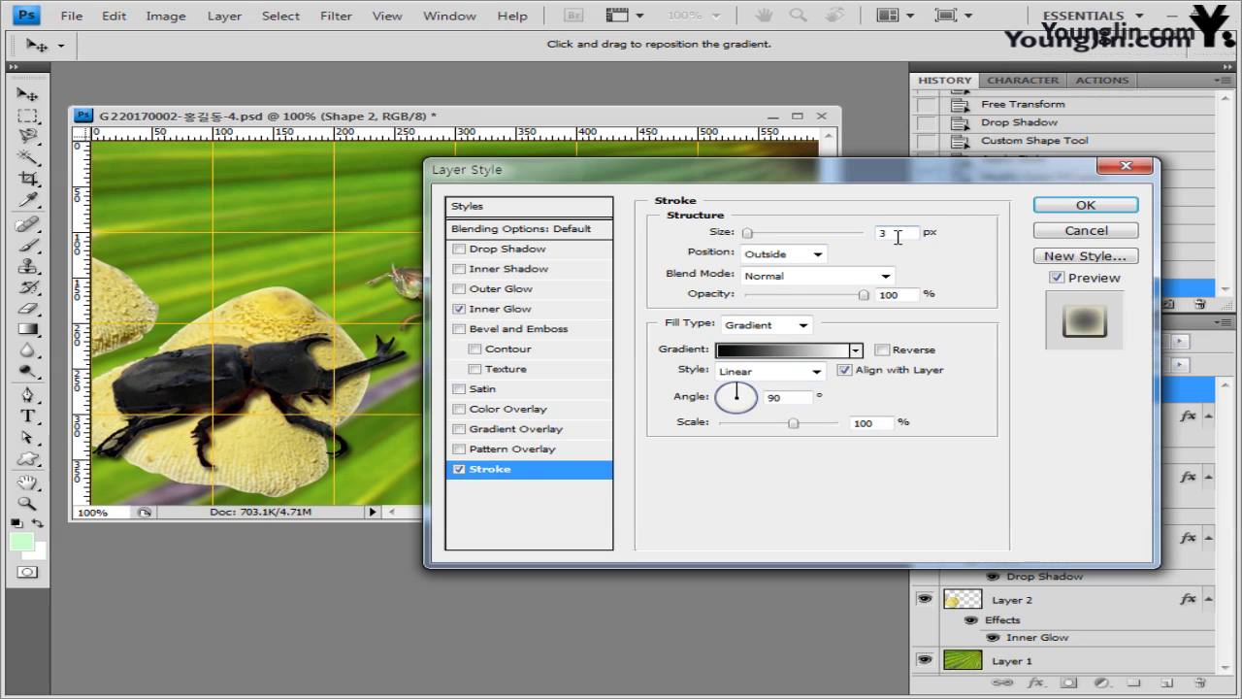
{"action": "type", "text": "6"}
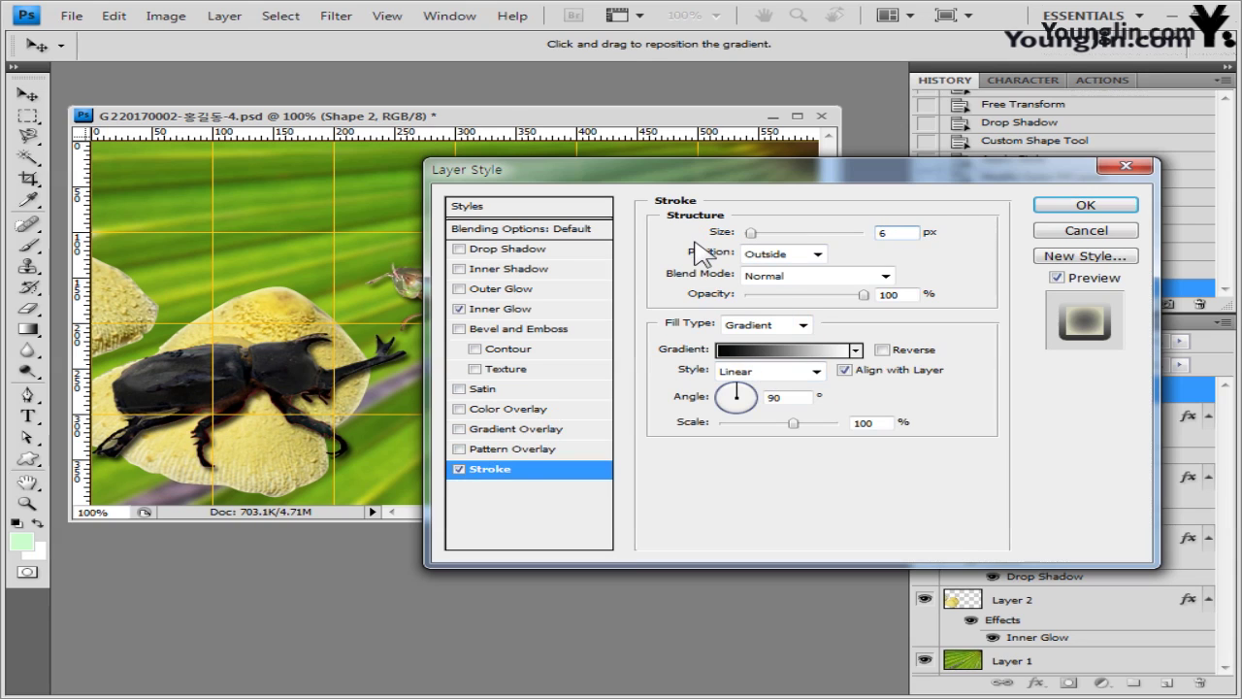
- Set the stroke gradient to run from red ff0000 to white ffffff
{"action": "left_click", "coordinate": [778, 351]}
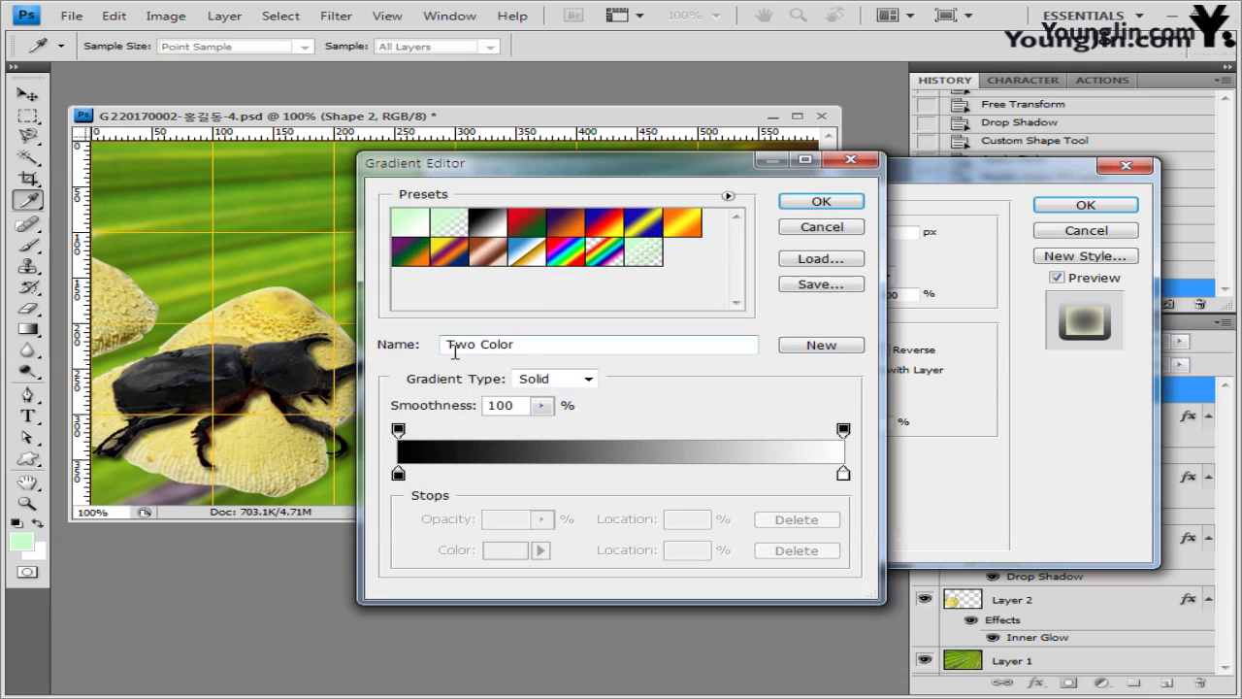
{"action": "double_click", "coordinate": [398, 473]}
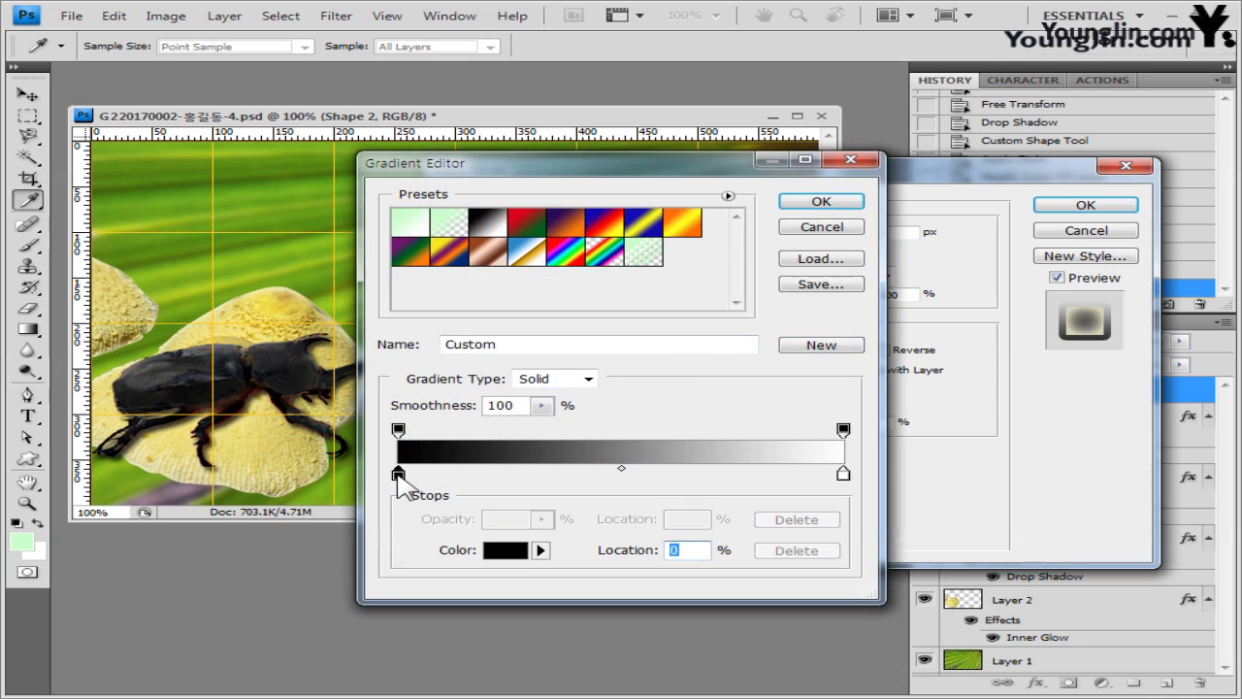
{"action": "left_click", "coordinate": [714, 425]}
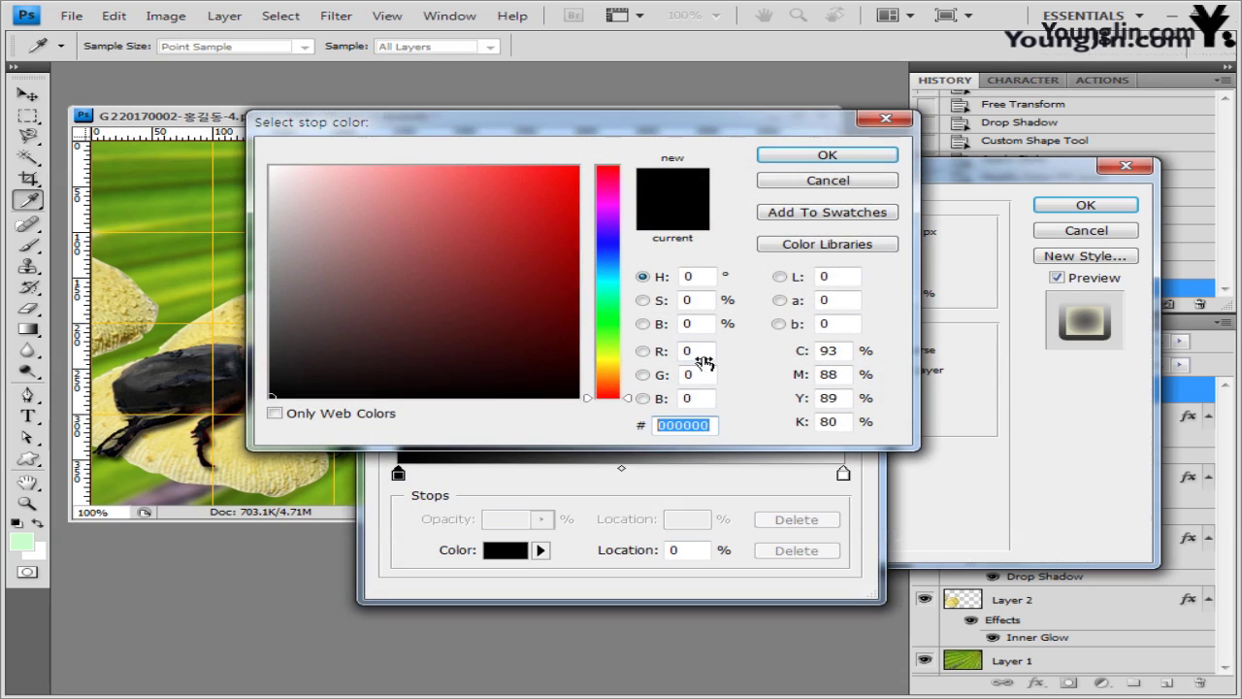
{"action": "type", "text": "ff0000"}
{"action": "left_click", "coordinate": [823, 155]}
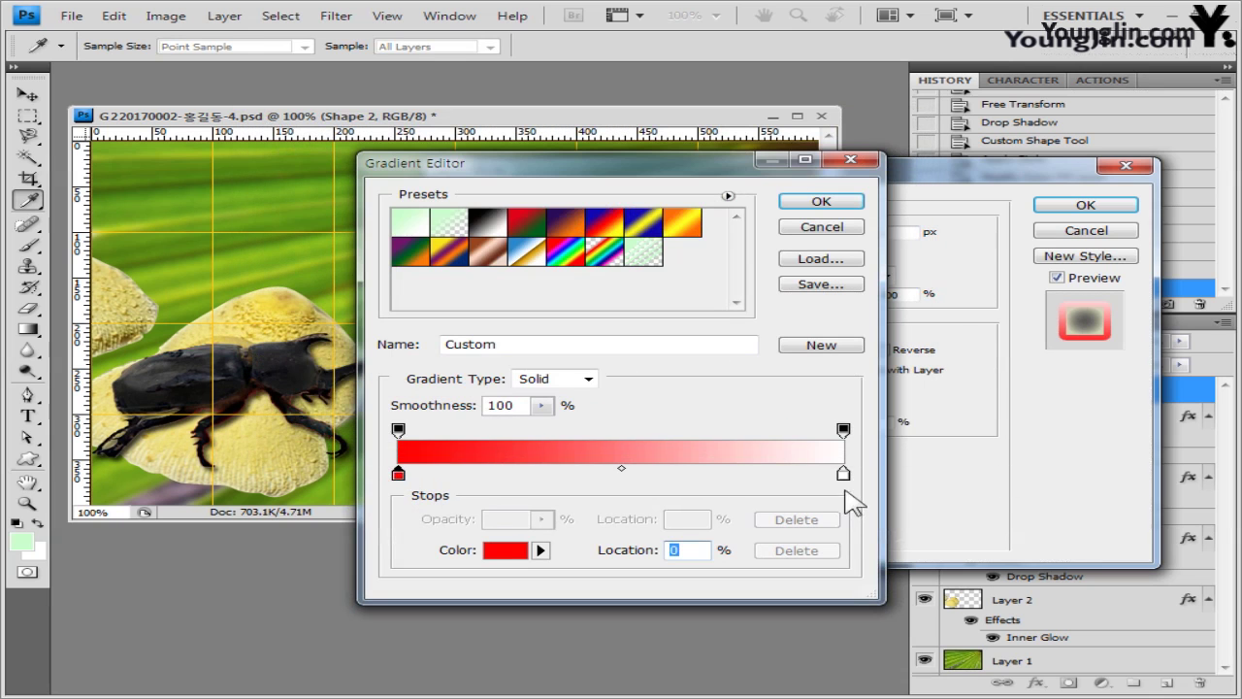
{"action": "double_click", "coordinate": [843, 474]}
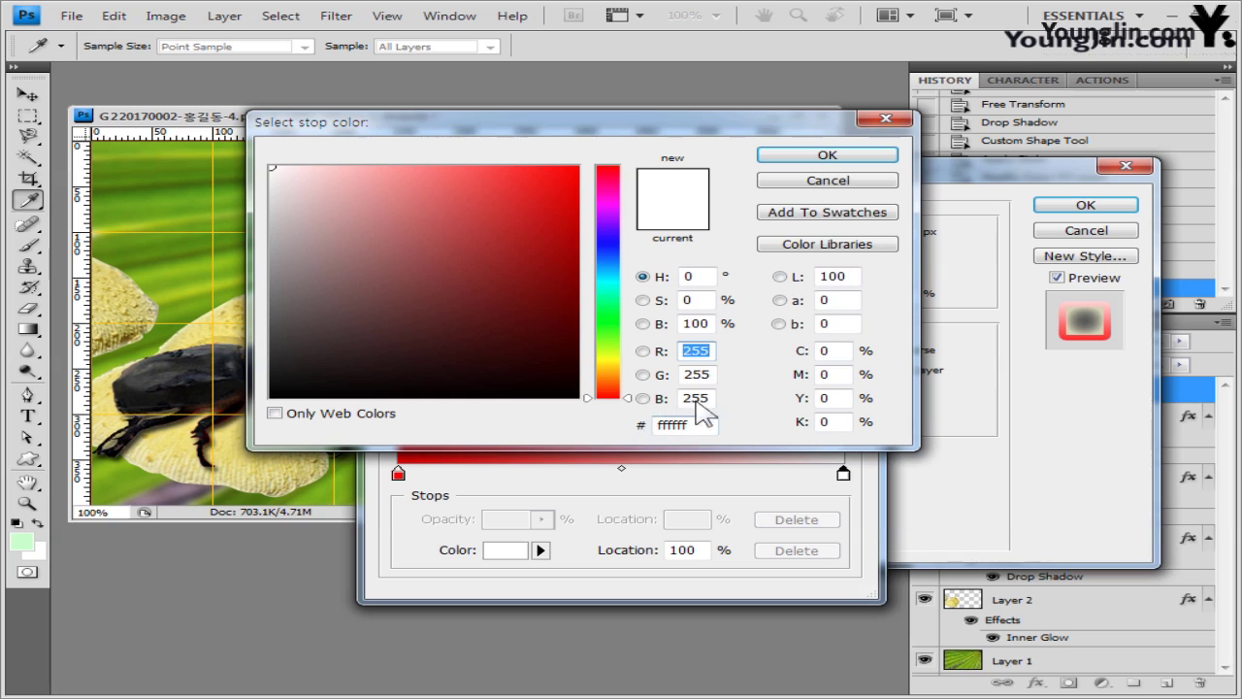
{"action": "left_click", "coordinate": [825, 156]}
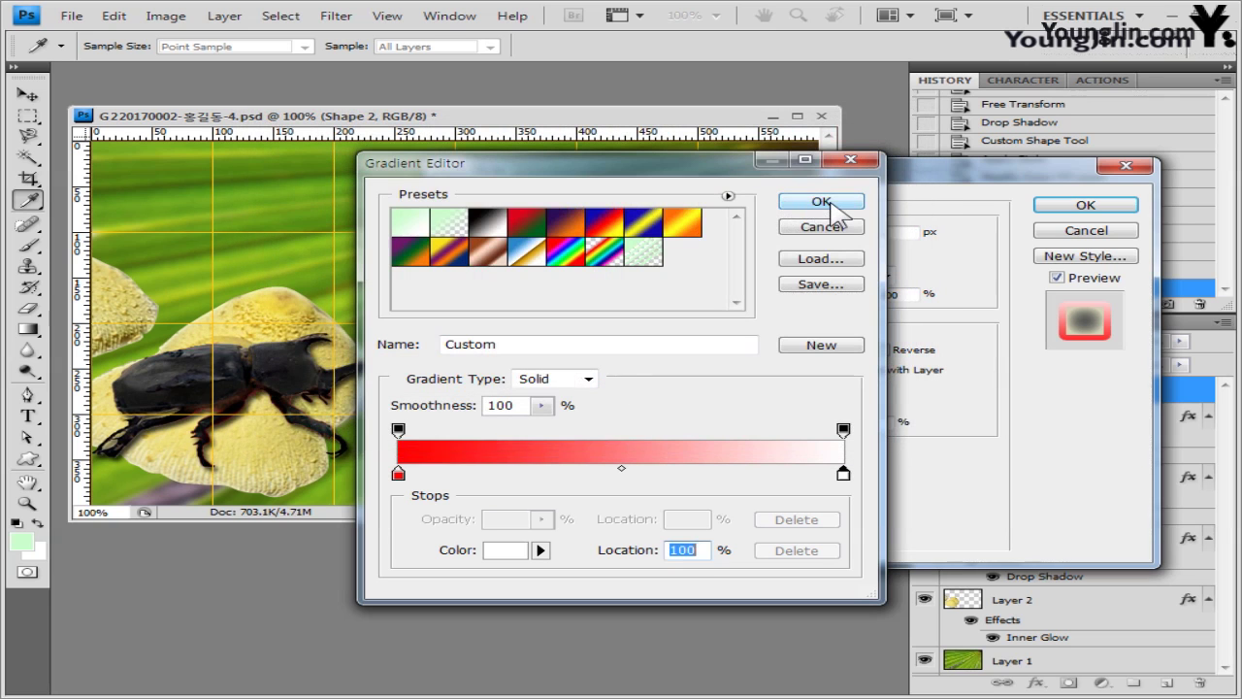
{"action": "left_click", "coordinate": [815, 204]}
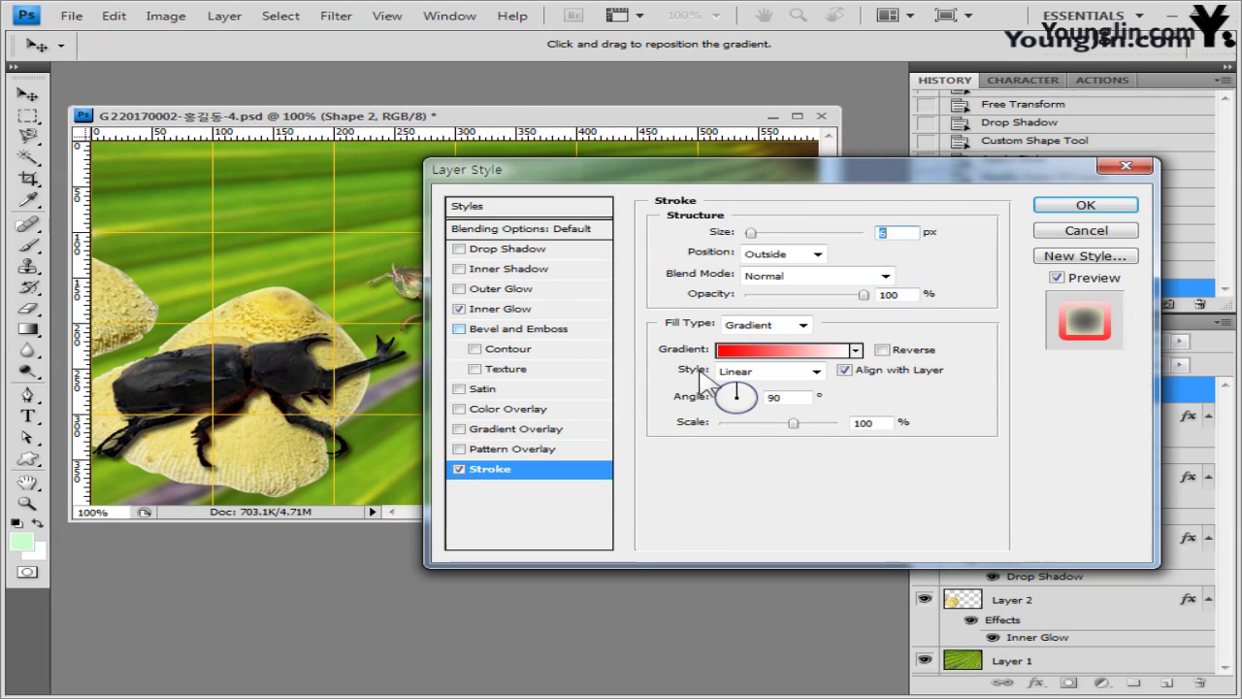
- Set the stroke gradient angle to 70° and apply the layer style
{"action": "left_click", "coordinate": [793, 397]}
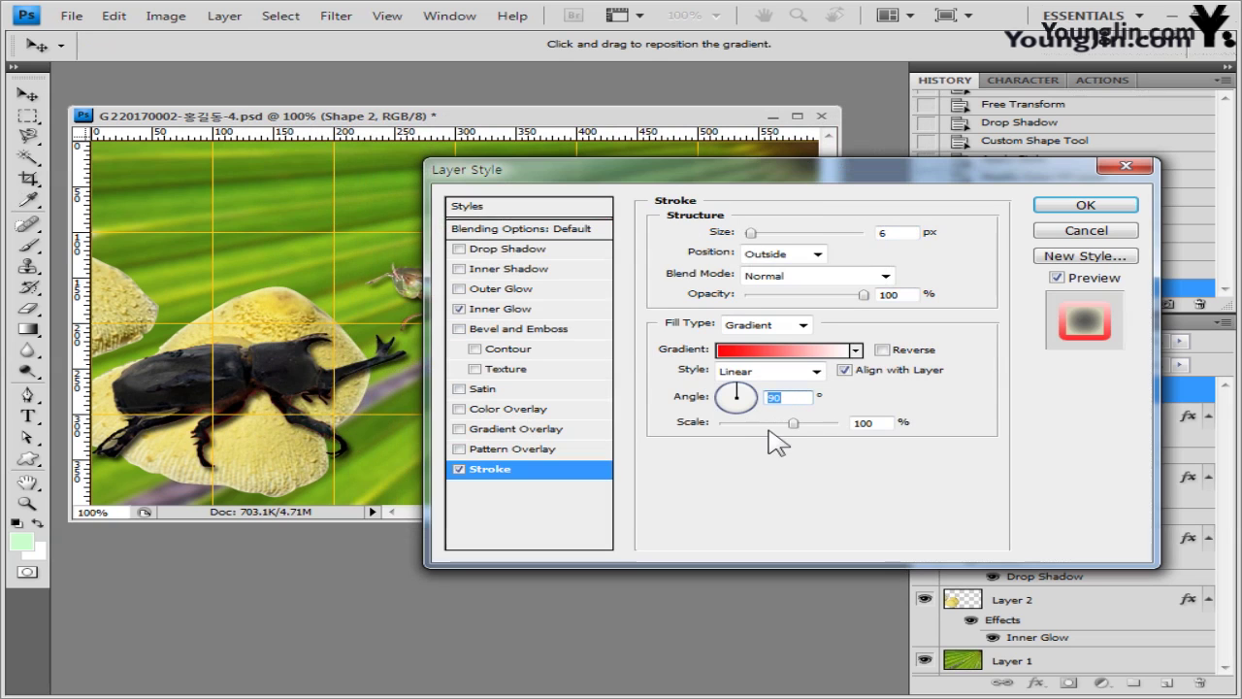
{"action": "type", "text": "70"}
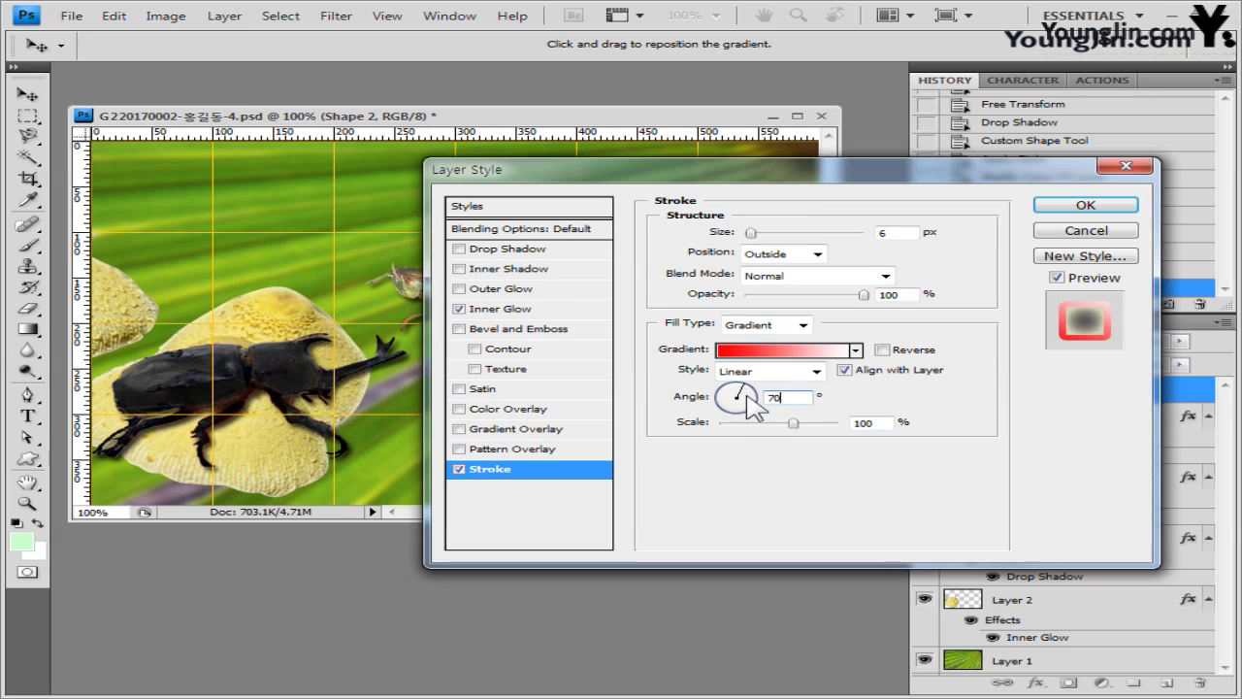
{"action": "left_click_drag", "start_coordinate": [798, 173], "coordinate": [581, 456]}
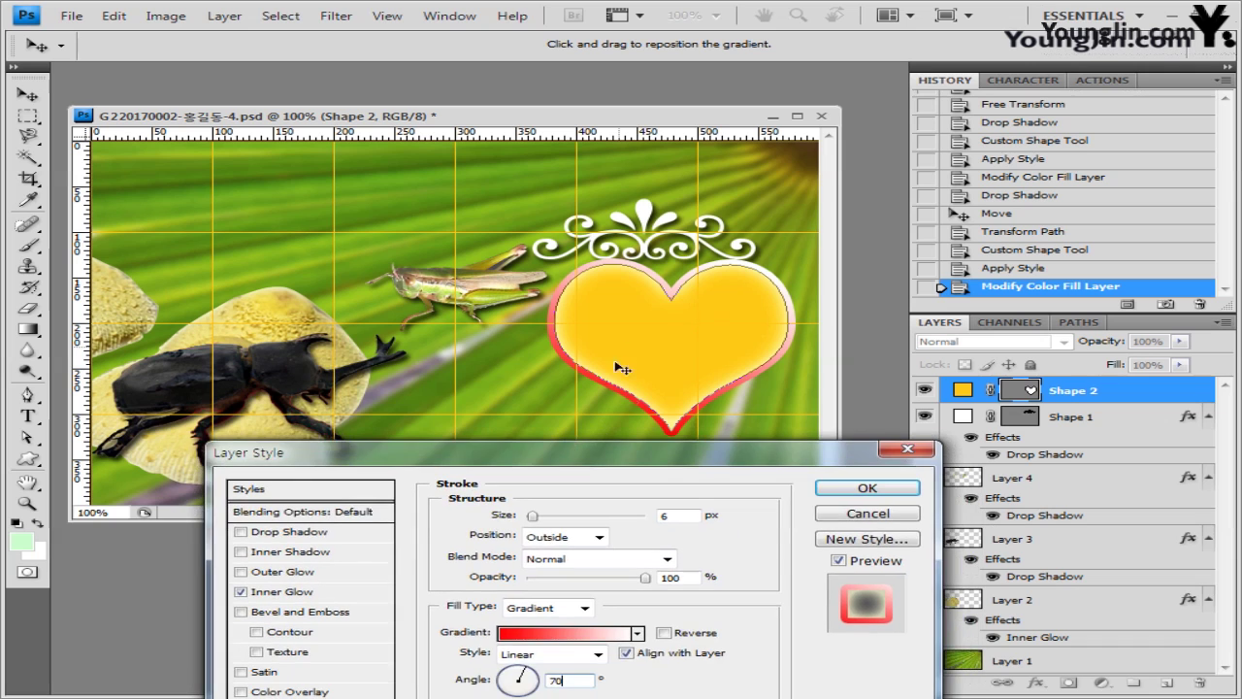
{"action": "left_click_drag", "start_coordinate": [674, 460], "coordinate": [628, 316]}
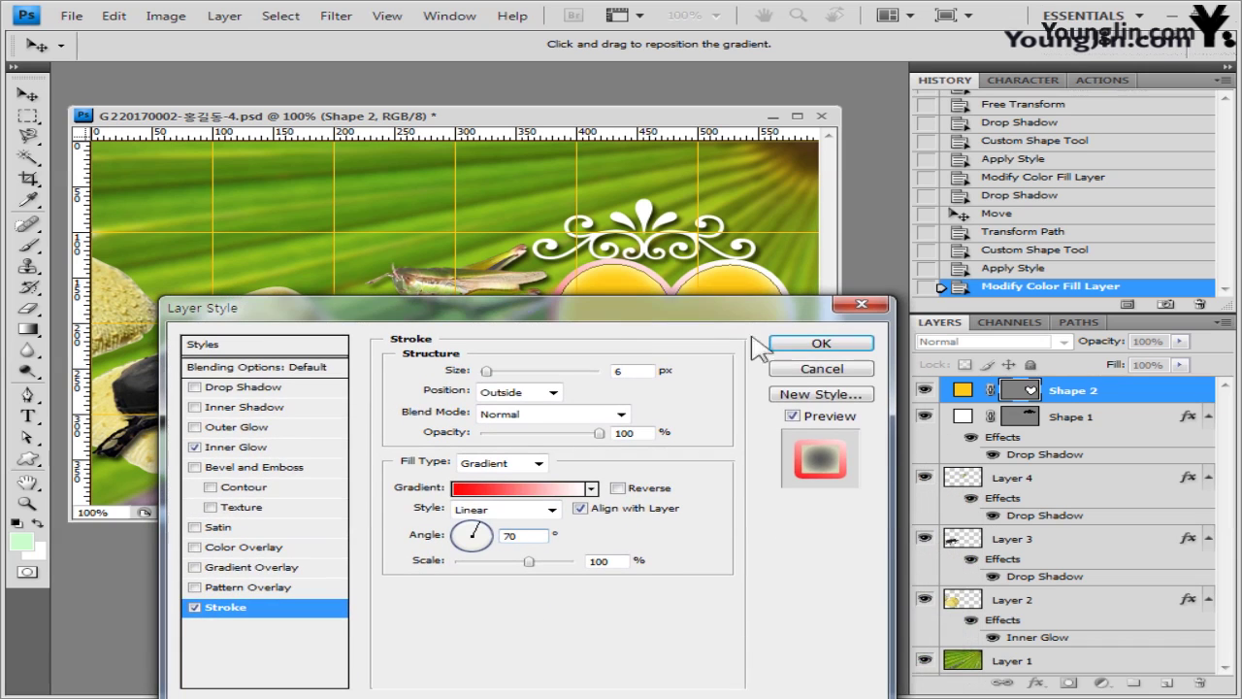
{"action": "left_click", "coordinate": [807, 347]}
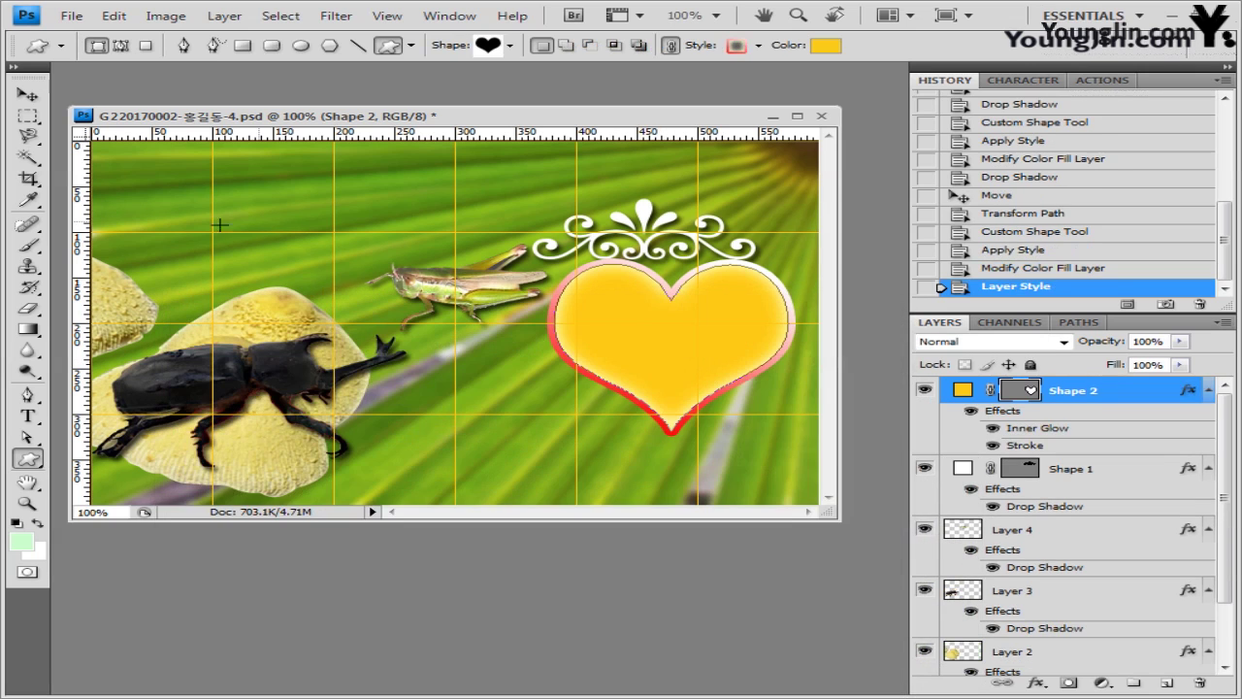
- Move the heart up-left, rotate it about 24° and enlarge it
{"action": "left_click", "coordinate": [28, 94]}
{"action": "key", "text": "ctrl+t"}
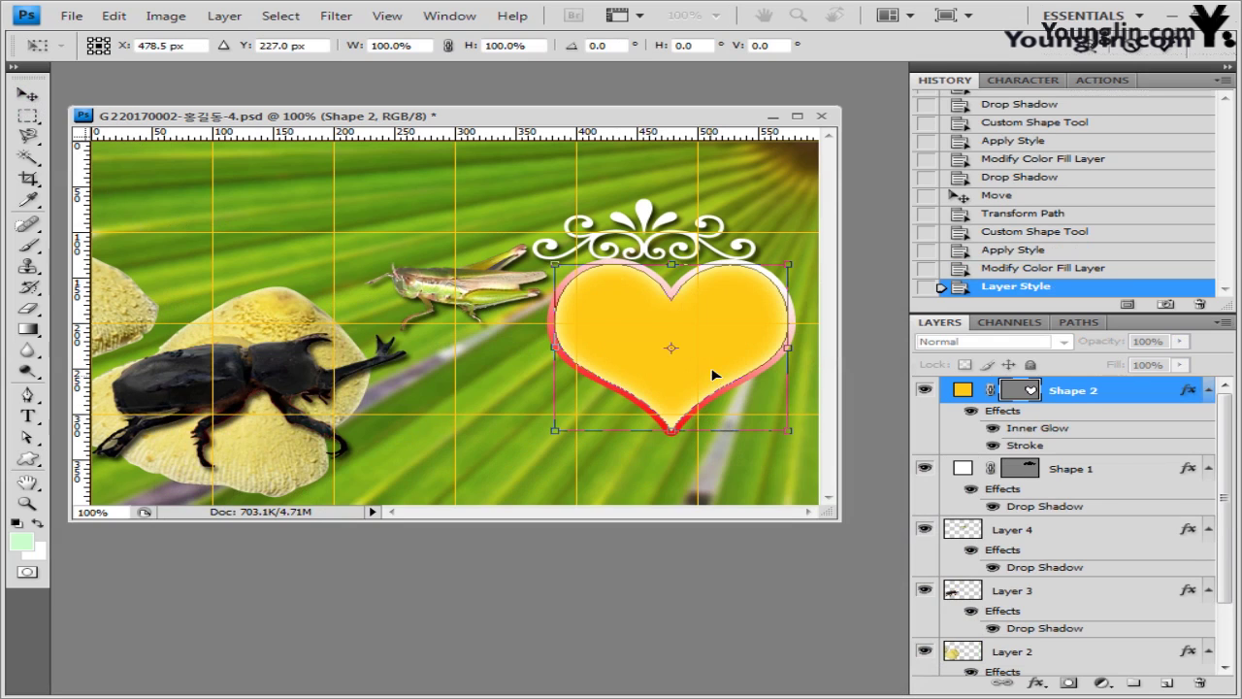
{"action": "left_click_drag", "start_coordinate": [713, 364], "coordinate": [686, 337]}
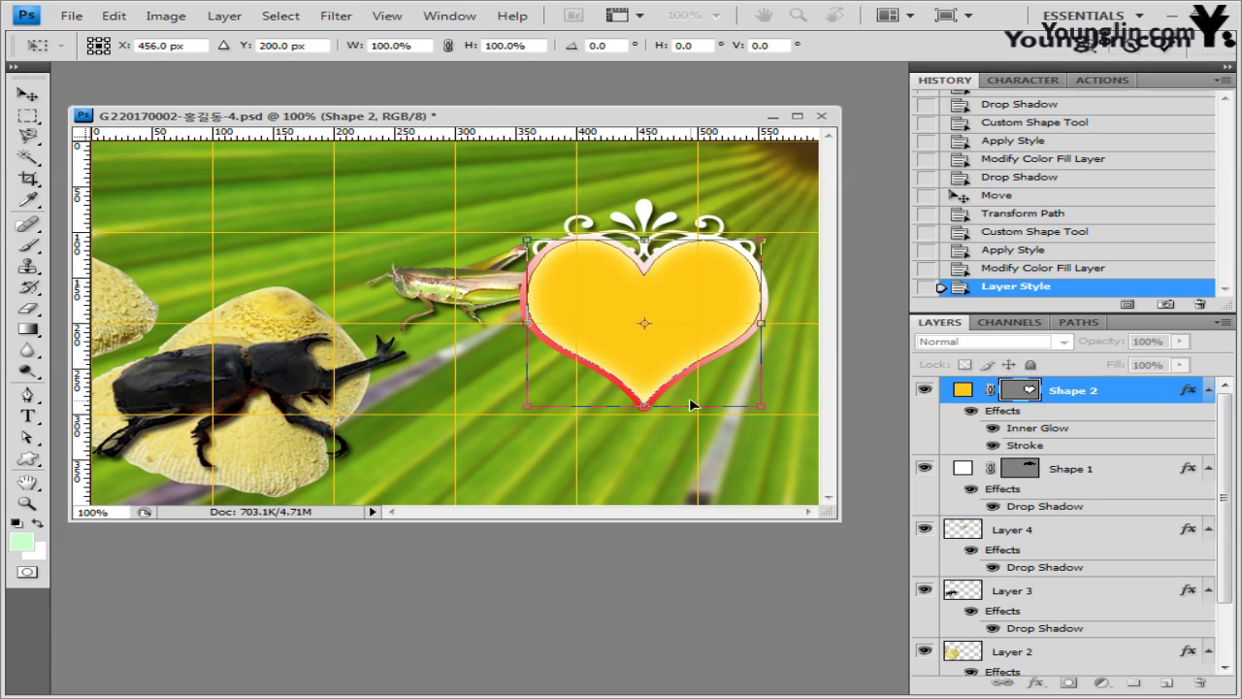
{"action": "left_click_drag", "start_coordinate": [691, 405], "coordinate": [652, 437]}
{"action": "key", "text": "Return"}
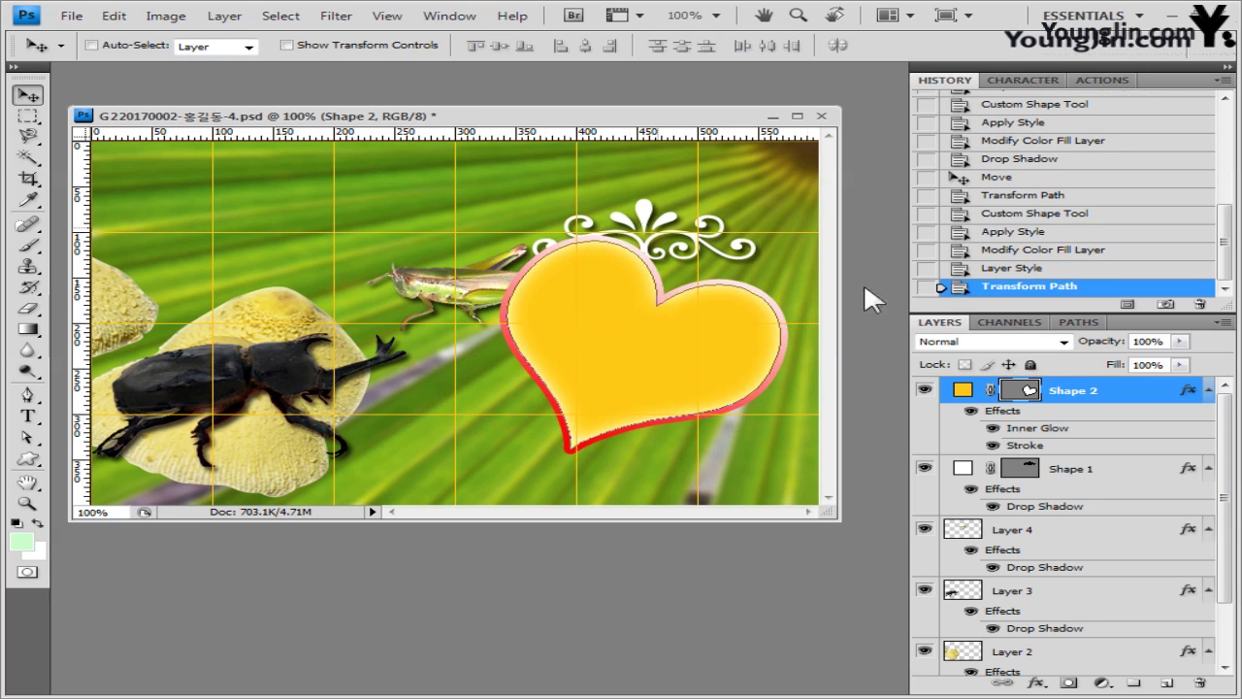
- Rotate the ornament Shape 1 to 26.6° and nudge it slightly right and down
{"action": "left_click", "coordinate": [1104, 476]}
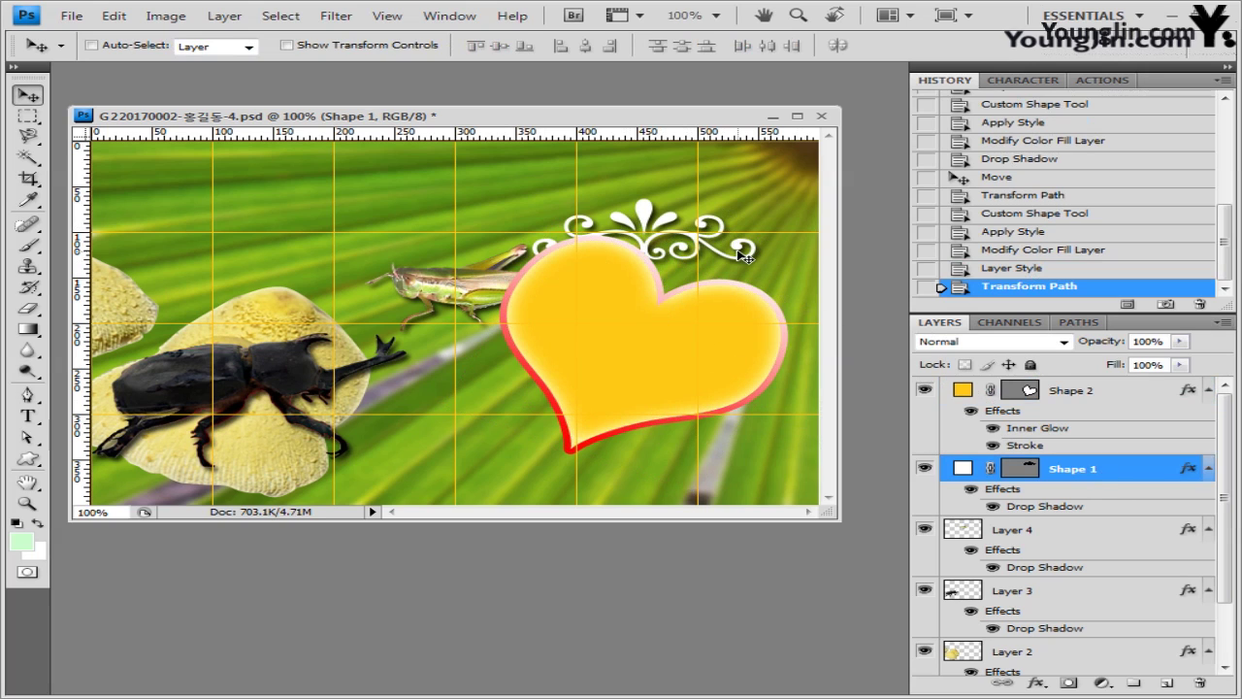
{"action": "key", "text": "ctrl+t"}
{"action": "left_click_drag", "start_coordinate": [774, 205], "coordinate": [745, 277]}
{"action": "left_click_drag", "start_coordinate": [804, 315], "coordinate": [836, 314]}
{"action": "key", "text": "Right"}
{"action": "key", "text": "Down"}
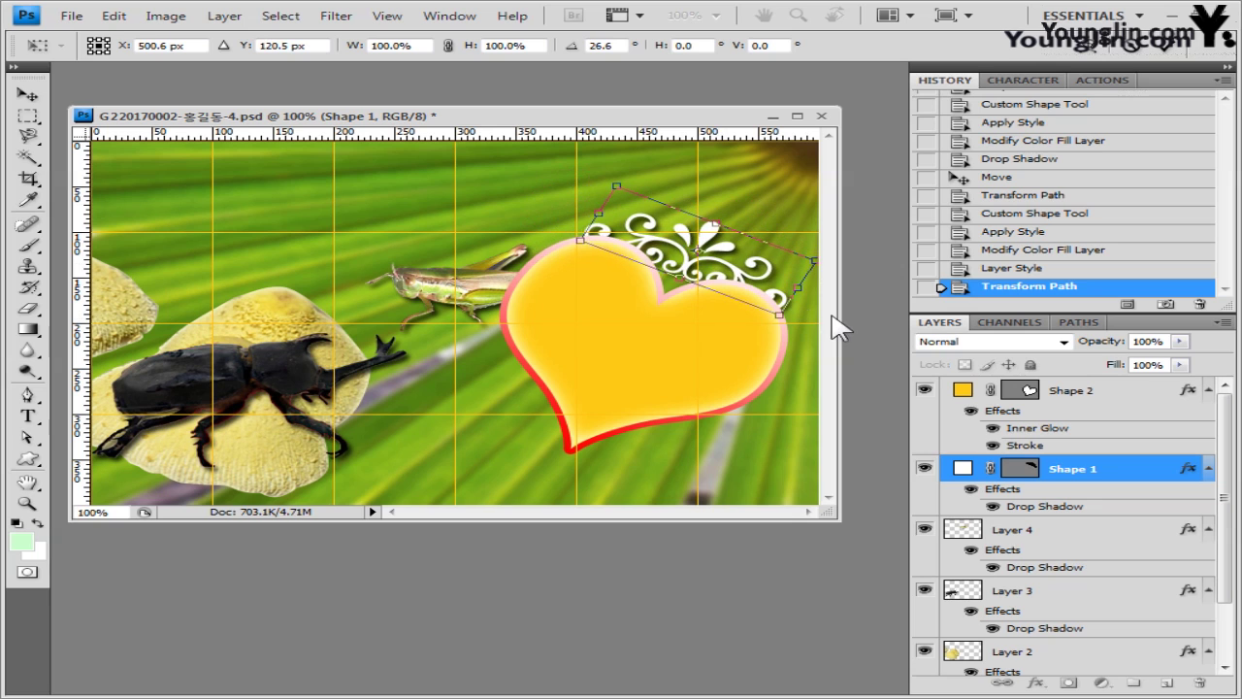
{"action": "key", "text": "Right"}
{"action": "key", "text": "Down"}
{"action": "key", "text": "Return"}
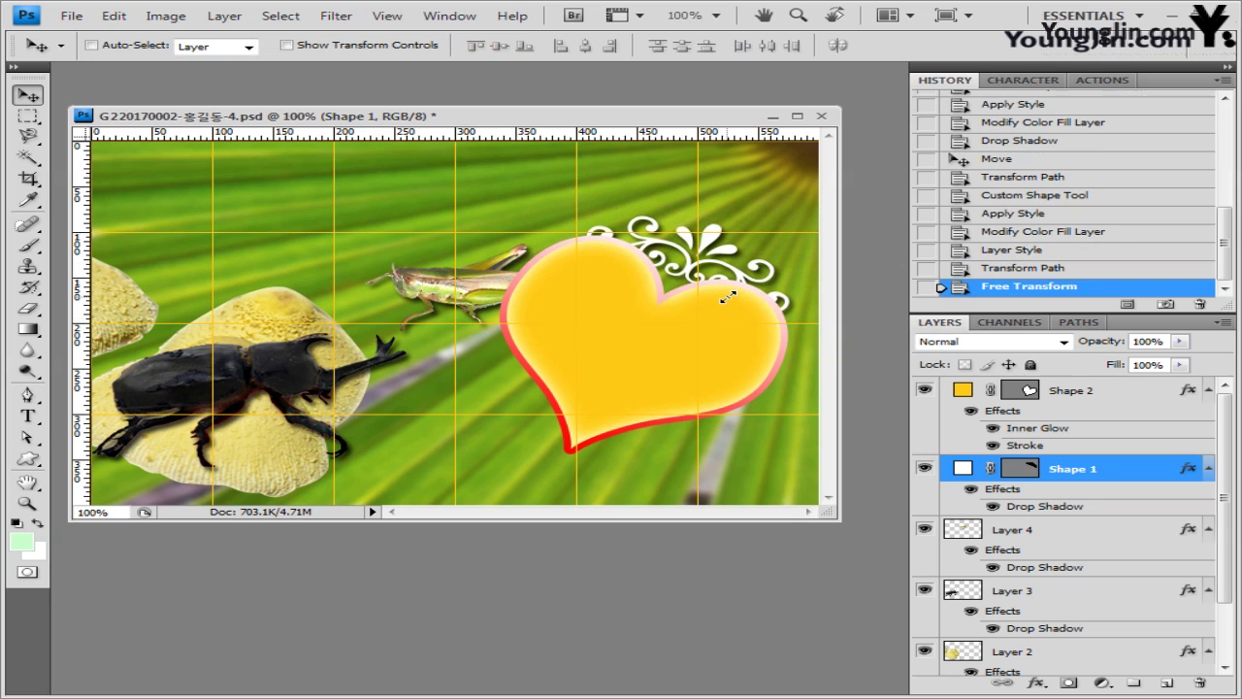
- Open the bee photo 2급-13.jpg in its own floating window
{"action": "left_click", "coordinate": [1097, 390]}
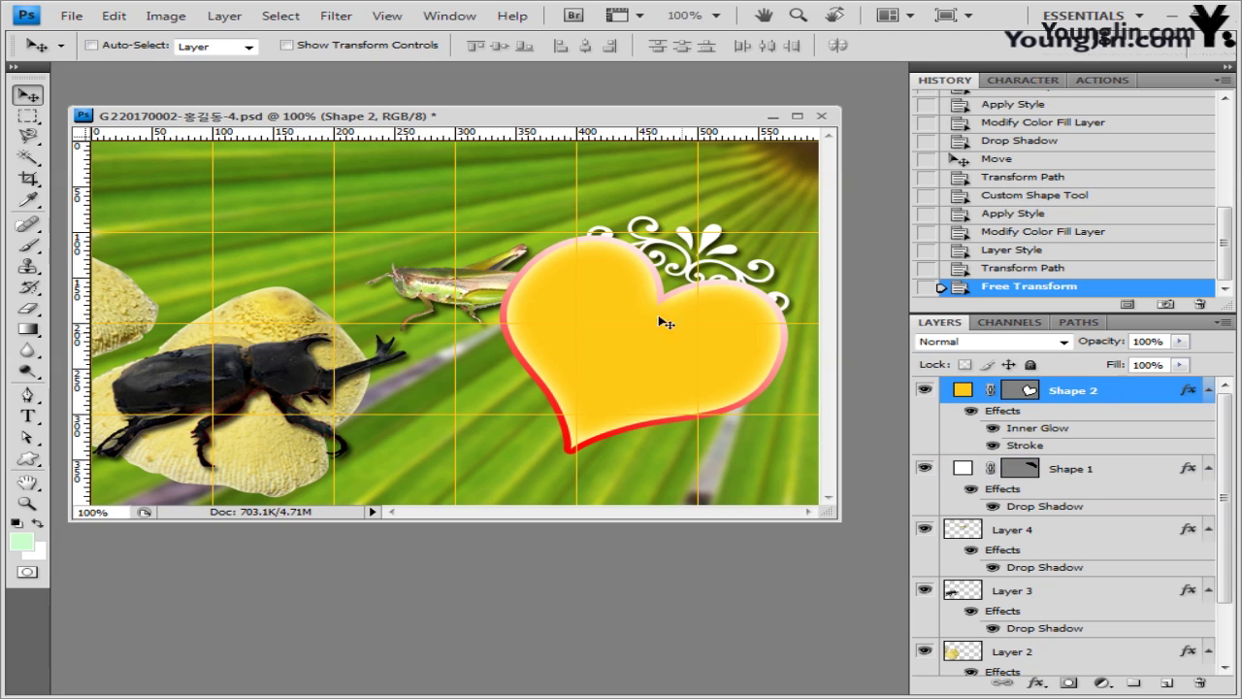
{"action": "key", "text": "alt+Tab"}
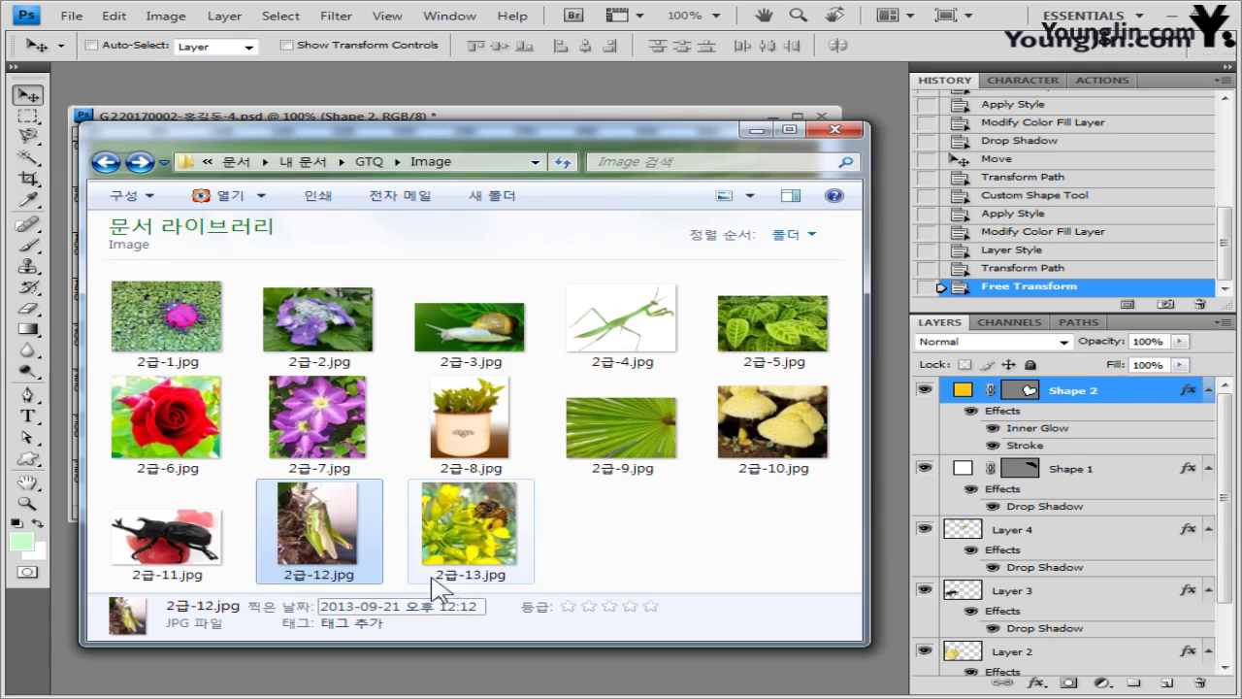
{"action": "left_click_drag", "start_coordinate": [439, 568], "coordinate": [344, 38]}
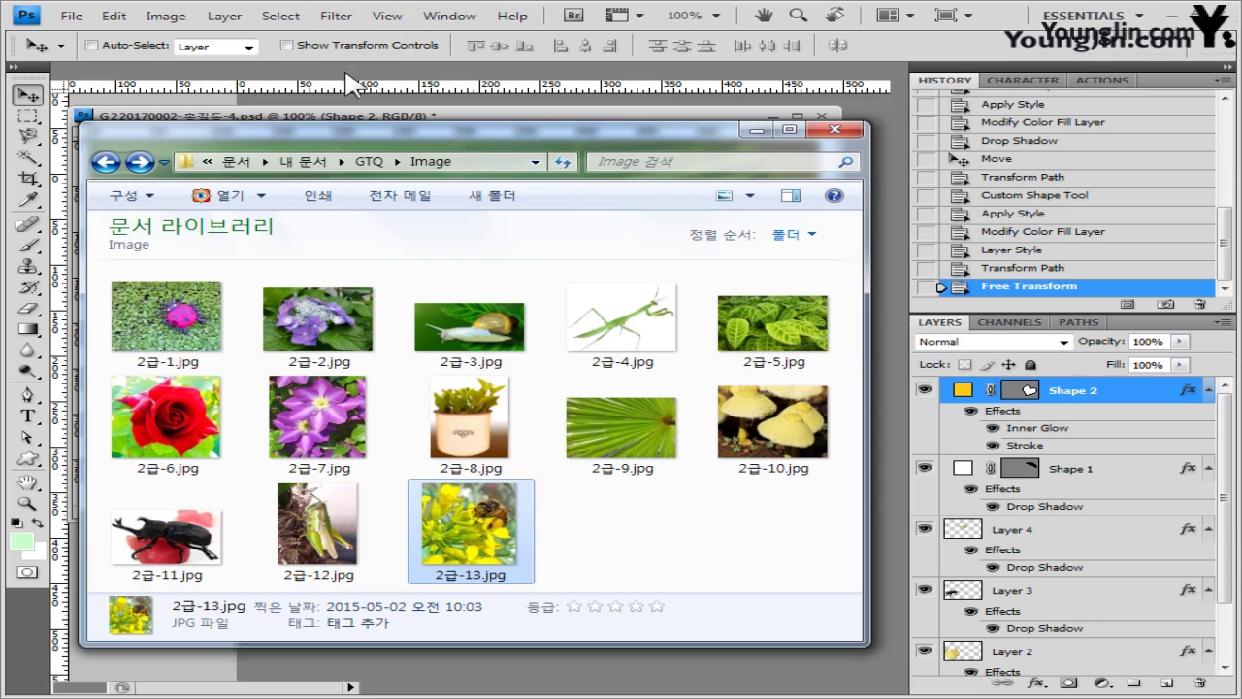
{"action": "left_click_drag", "start_coordinate": [155, 72], "coordinate": [503, 197]}
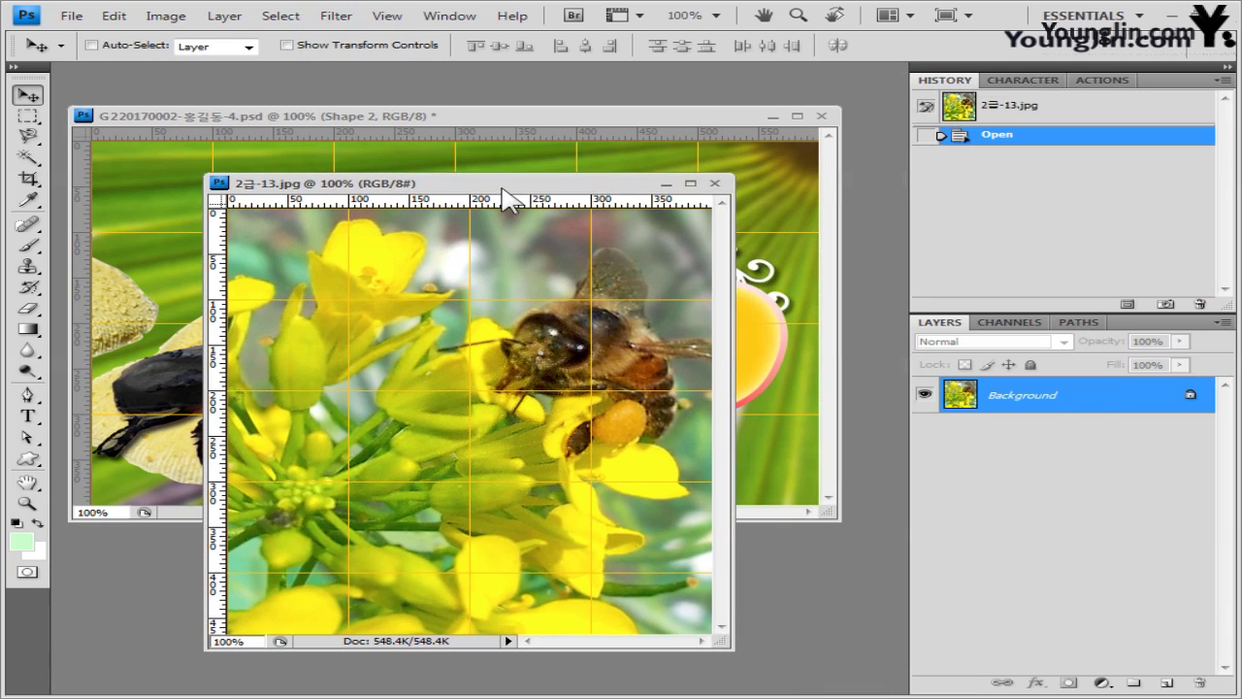
- Copy the whole bee photo and paste it into the composite as a new layer
{"action": "key", "text": "ctrl+a"}
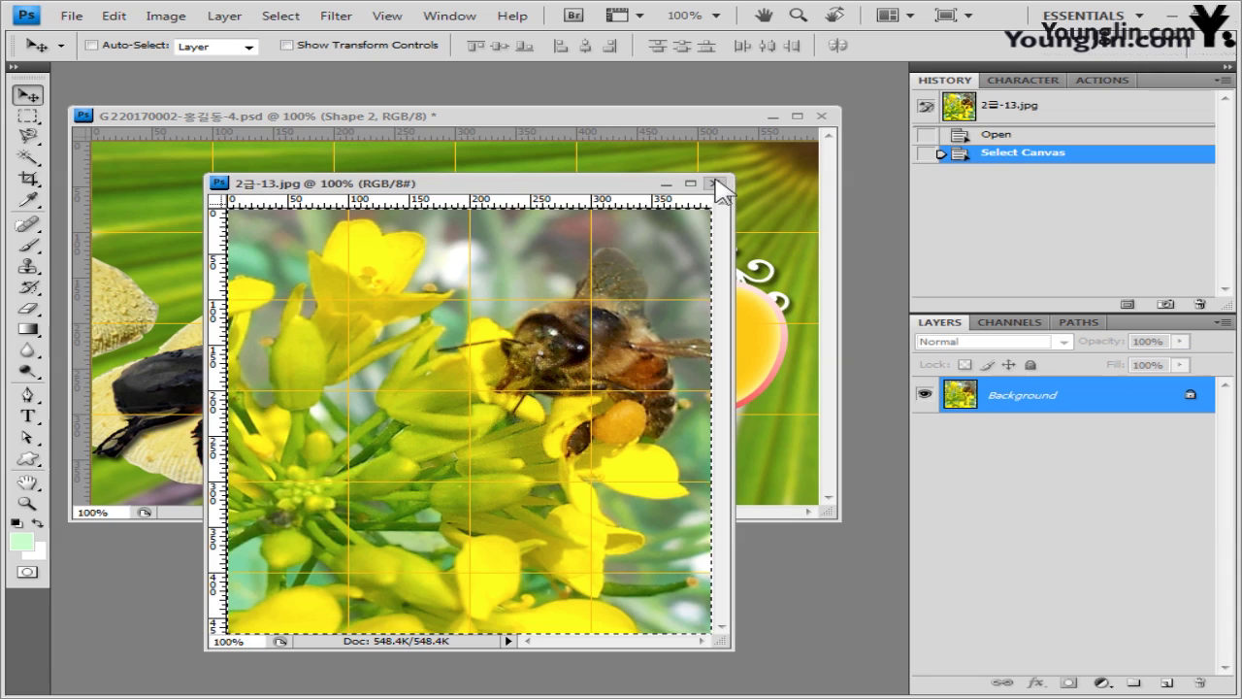
{"action": "left_click", "coordinate": [716, 185]}
{"action": "key", "text": "ctrl+v"}
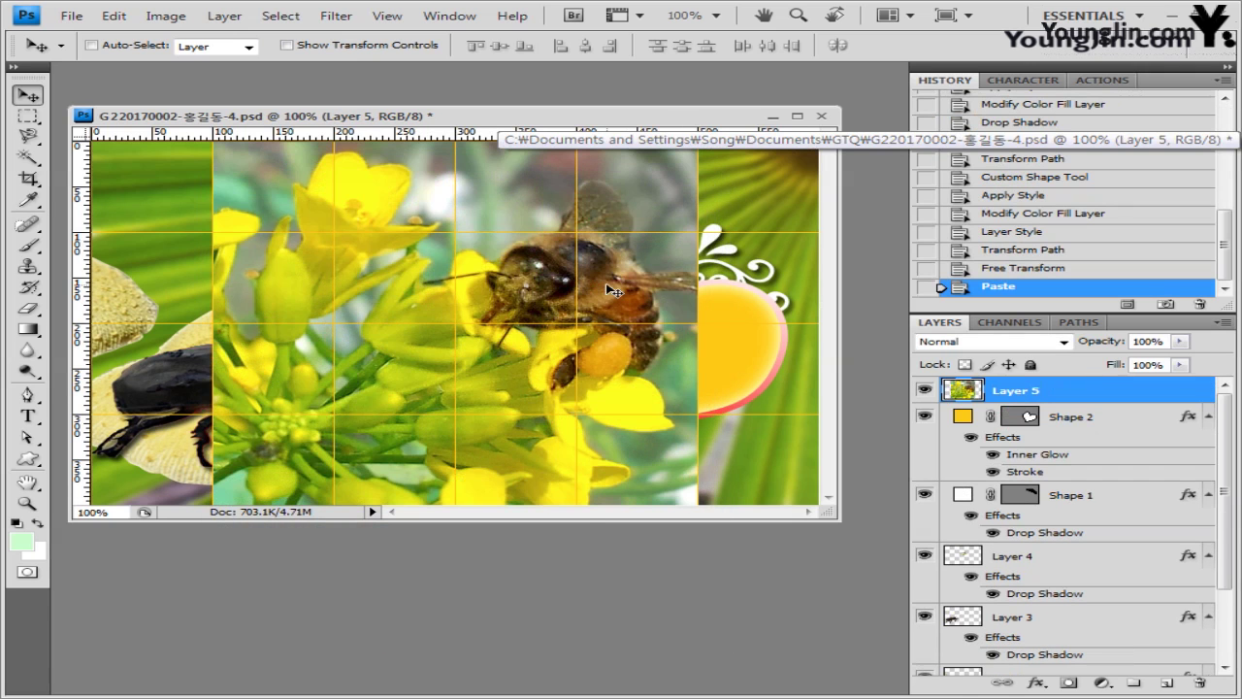
{"action": "left_click_drag", "start_coordinate": [575, 337], "coordinate": [625, 325]}
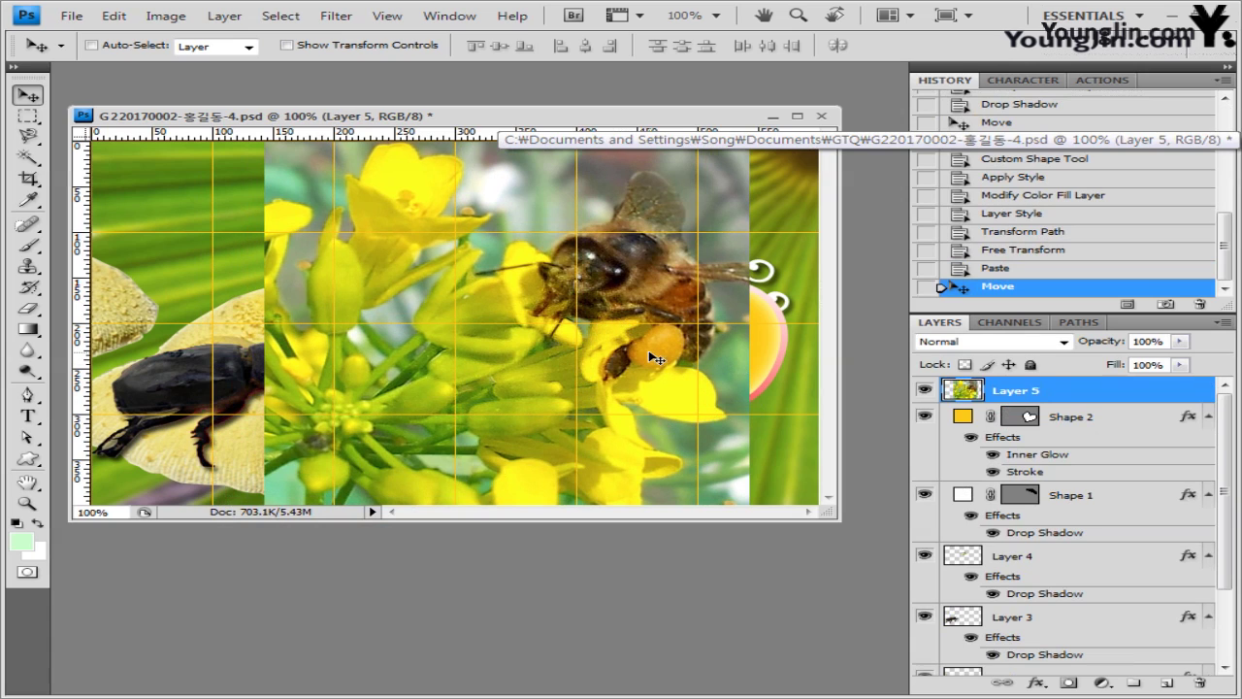
- Scale the bee photo to 67.2% and position it over the heart
{"action": "key", "text": "ctrl+t"}
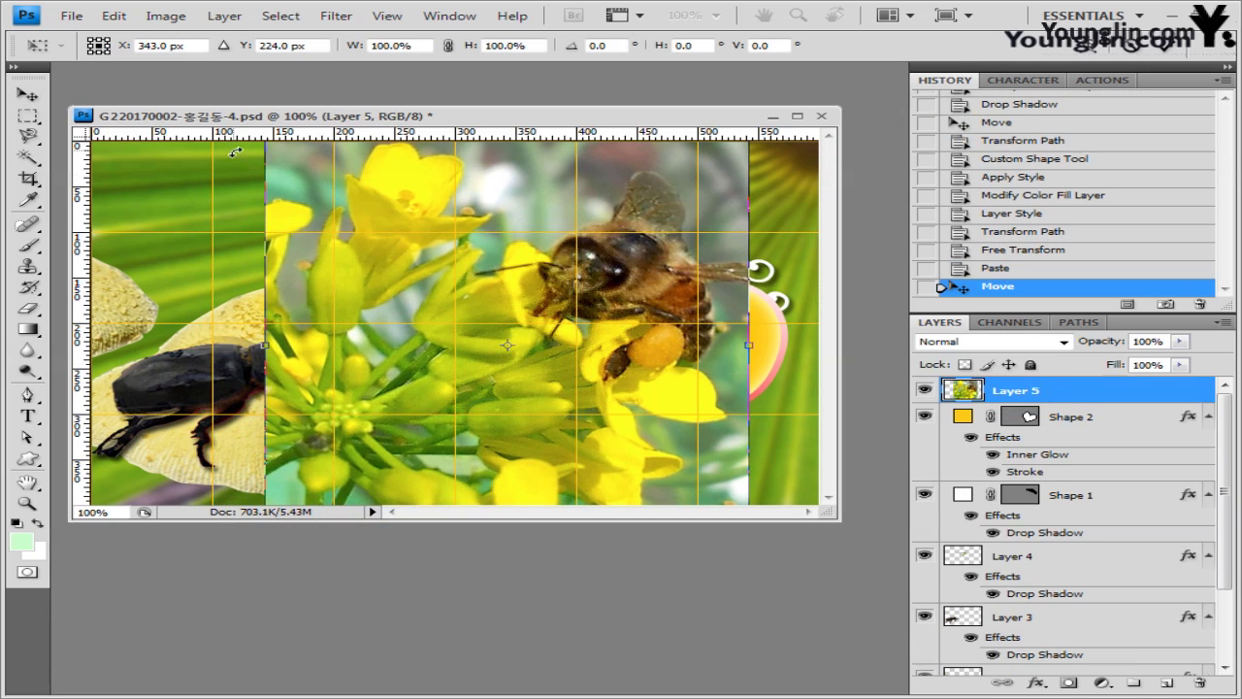
{"action": "left_click_drag", "start_coordinate": [367, 319], "coordinate": [384, 356]}
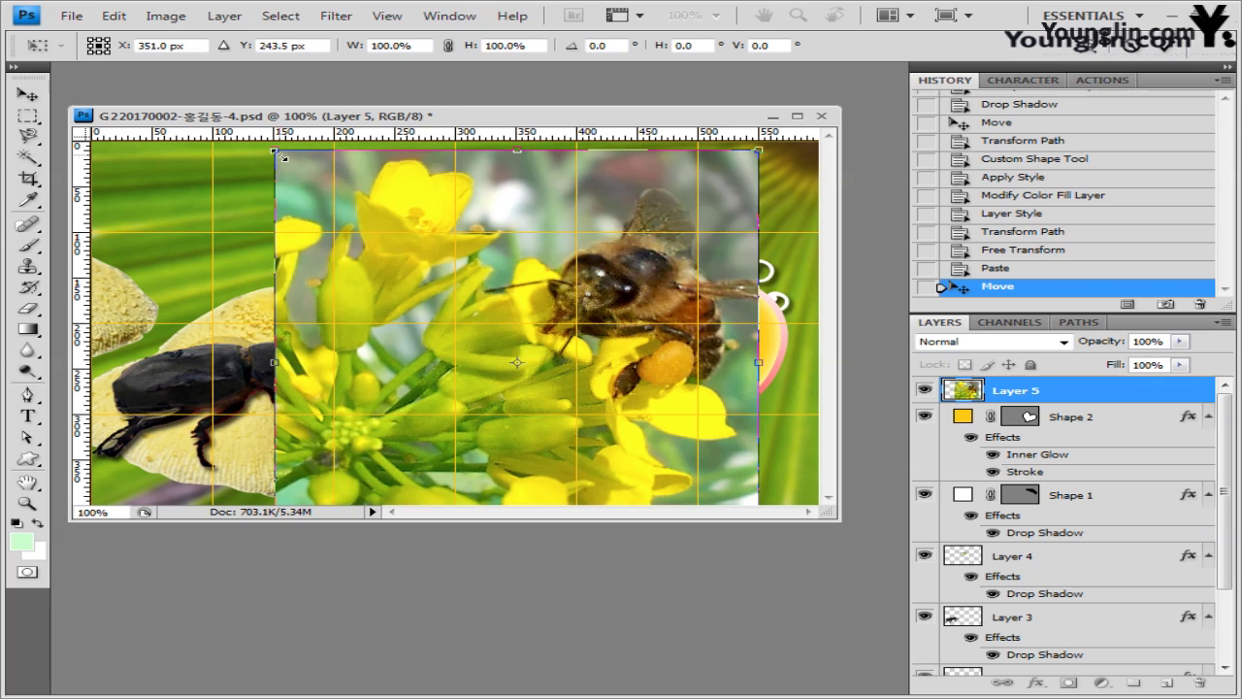
{"action": "left_click_drag", "start_coordinate": [281, 156], "coordinate": [435, 273]}
{"action": "left_click_drag", "start_coordinate": [612, 365], "coordinate": [601, 303]}
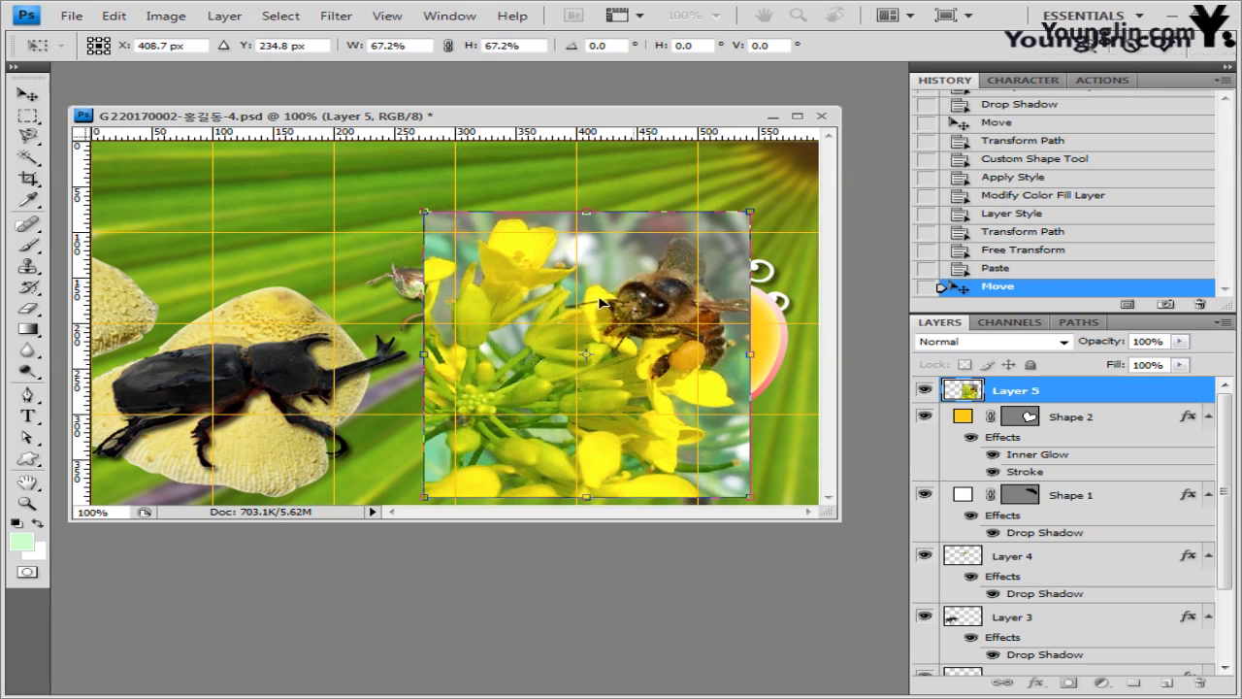
{"action": "left_click_drag", "start_coordinate": [517, 272], "coordinate": [561, 268]}
{"action": "key", "text": "Return"}
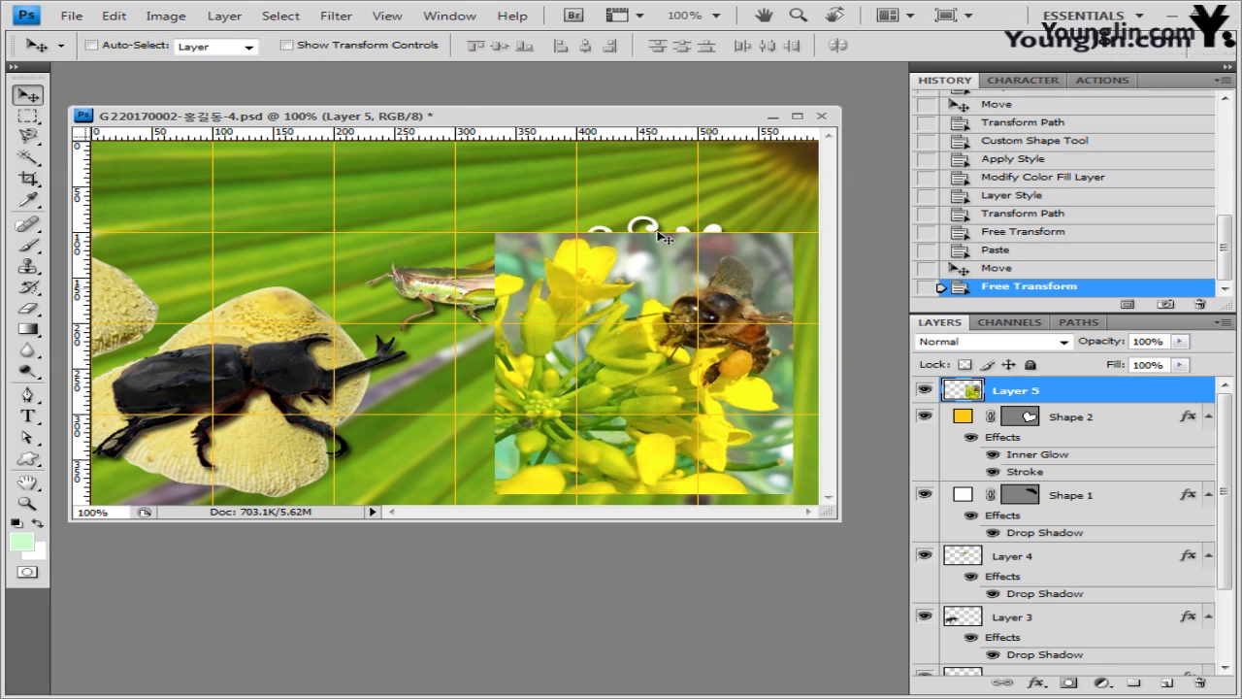
- Apply the Film Grain artistic filter to the bee photo
{"action": "left_click", "coordinate": [335, 17]}
{"action": "mouse_move", "coordinate": [408, 151]}
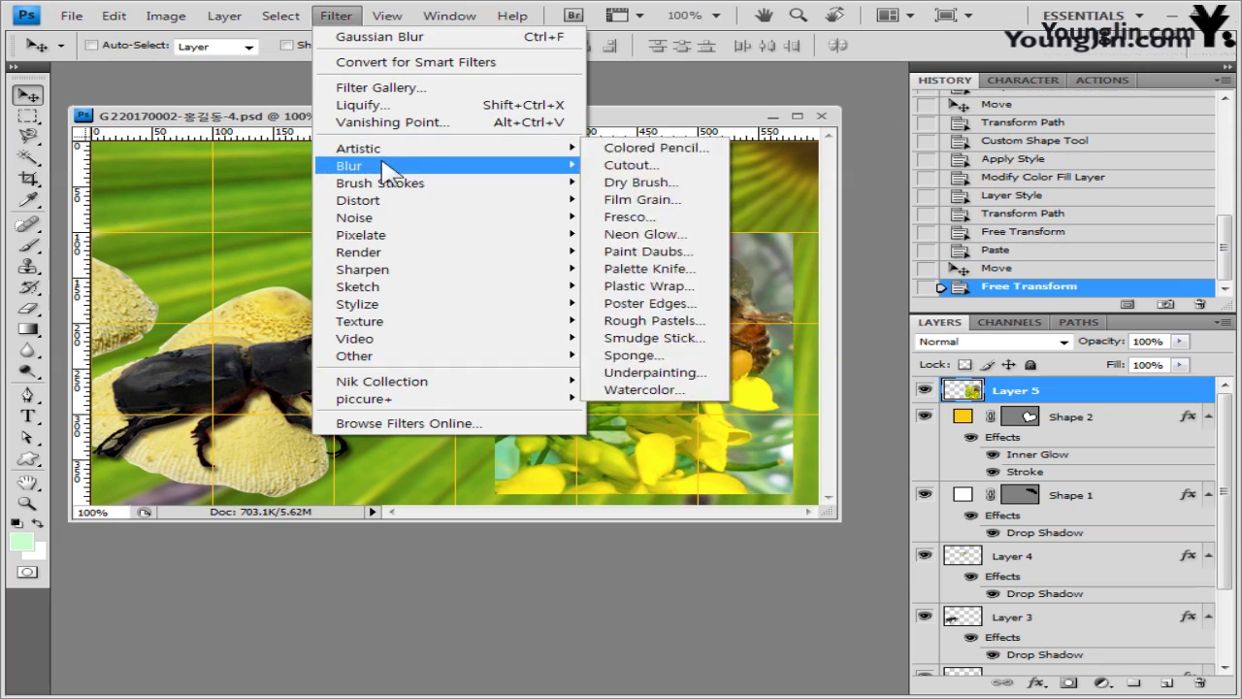
{"action": "left_click", "coordinate": [664, 183]}
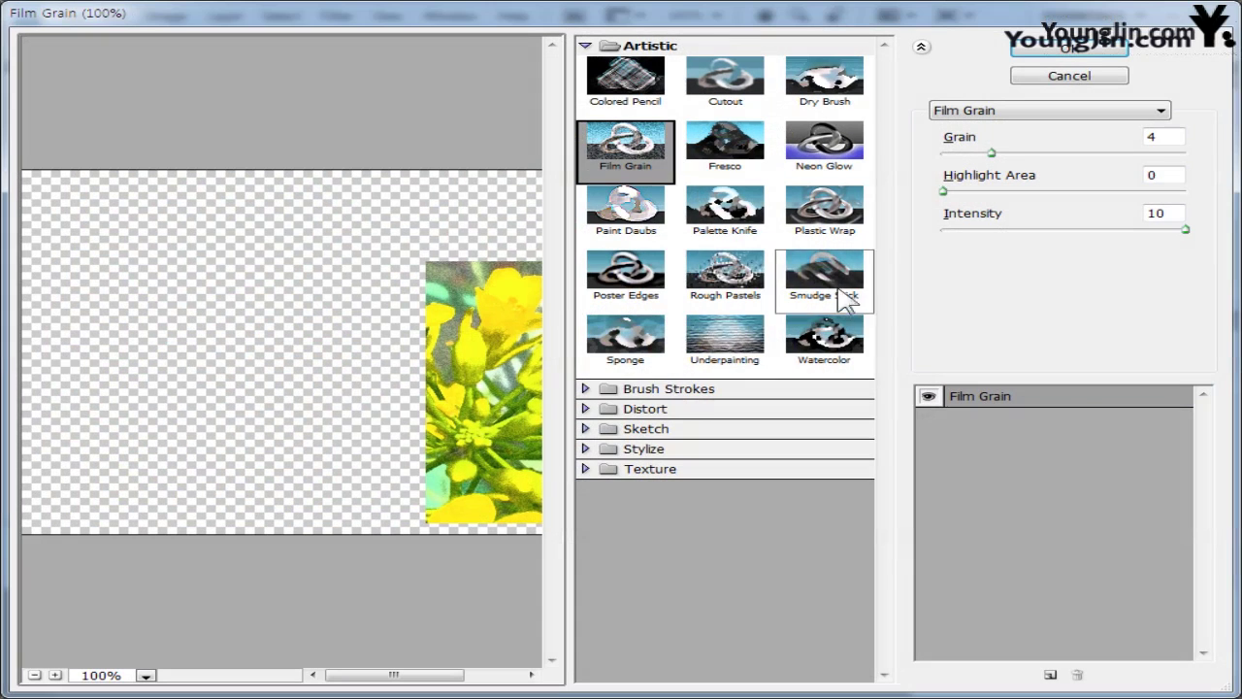
{"action": "left_click", "coordinate": [1087, 49]}
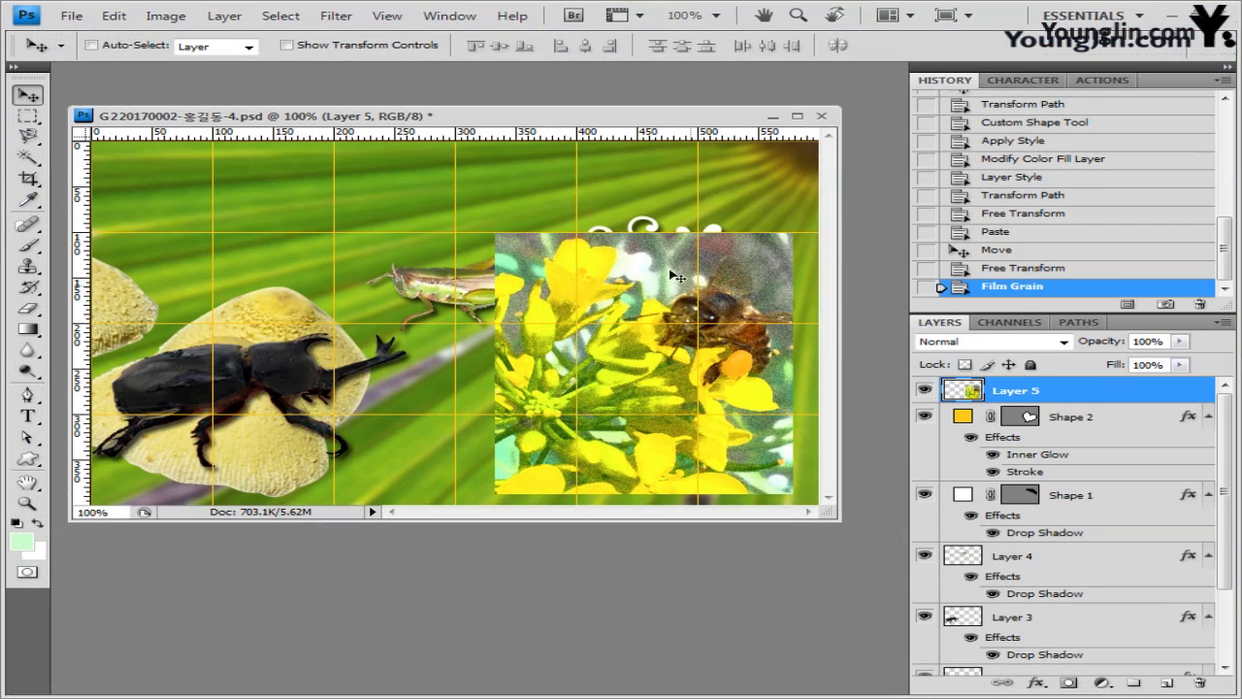
- Clip the bee photo into the heart shape and set its opacity to 80%
{"action": "left_click", "coordinate": [1094, 400], "text": "alt"}
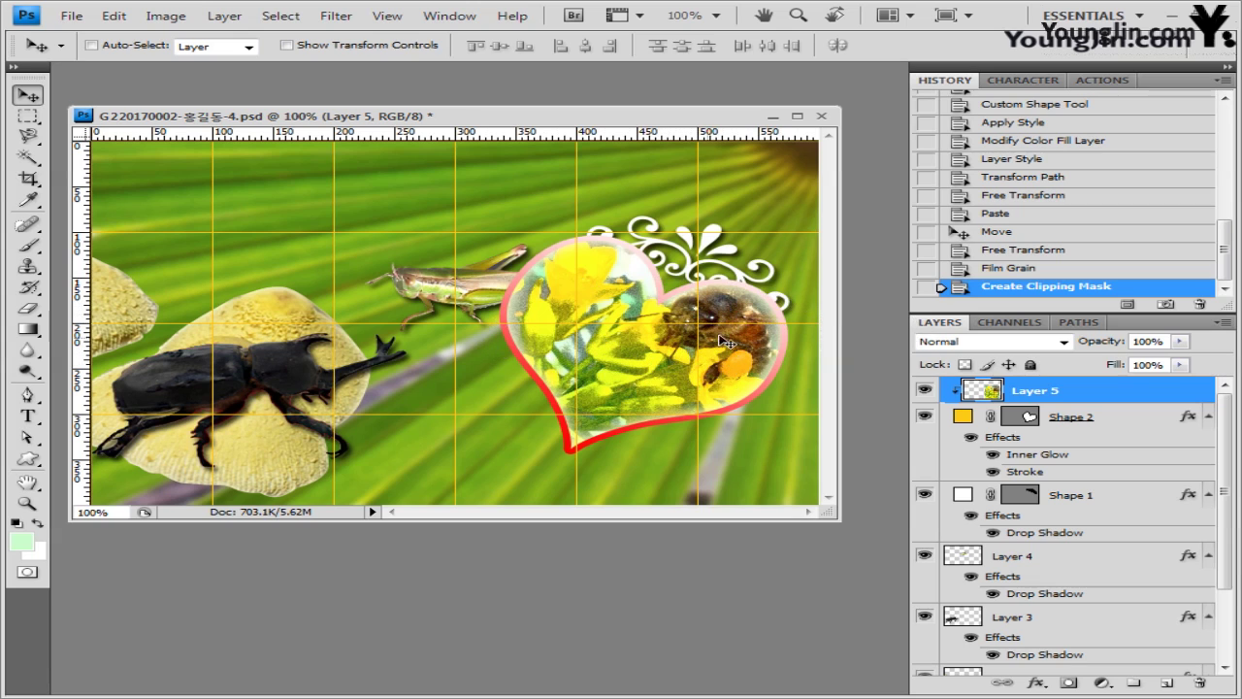
{"action": "left_click", "coordinate": [1179, 342]}
{"action": "type", "text": "80"}
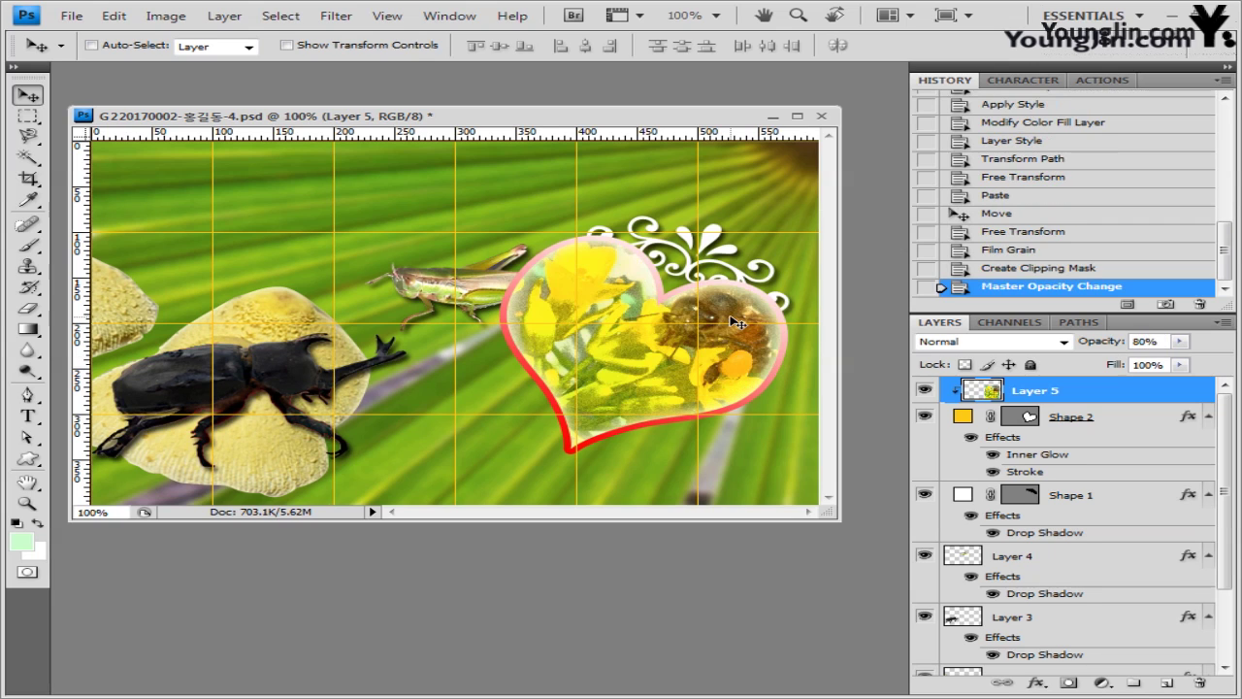
- Load the Nature shape set and draw a grass shape between the beetle and heart
{"action": "left_click", "coordinate": [27, 459]}
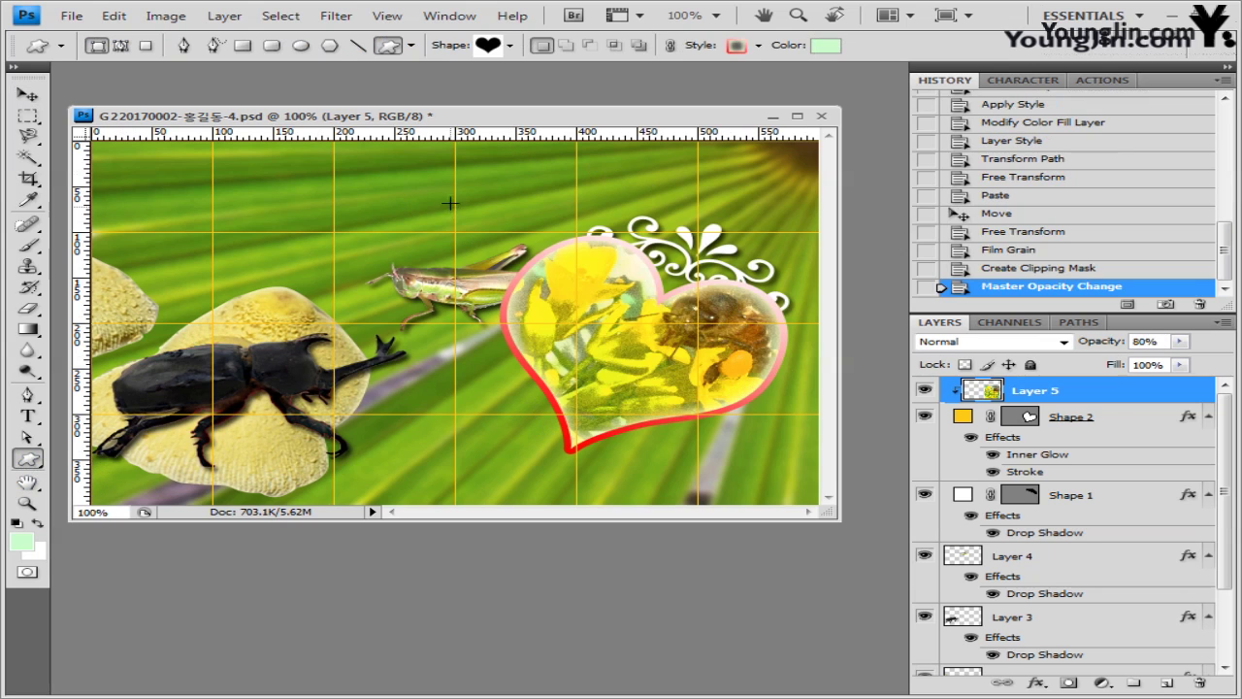
{"action": "left_click", "coordinate": [509, 45]}
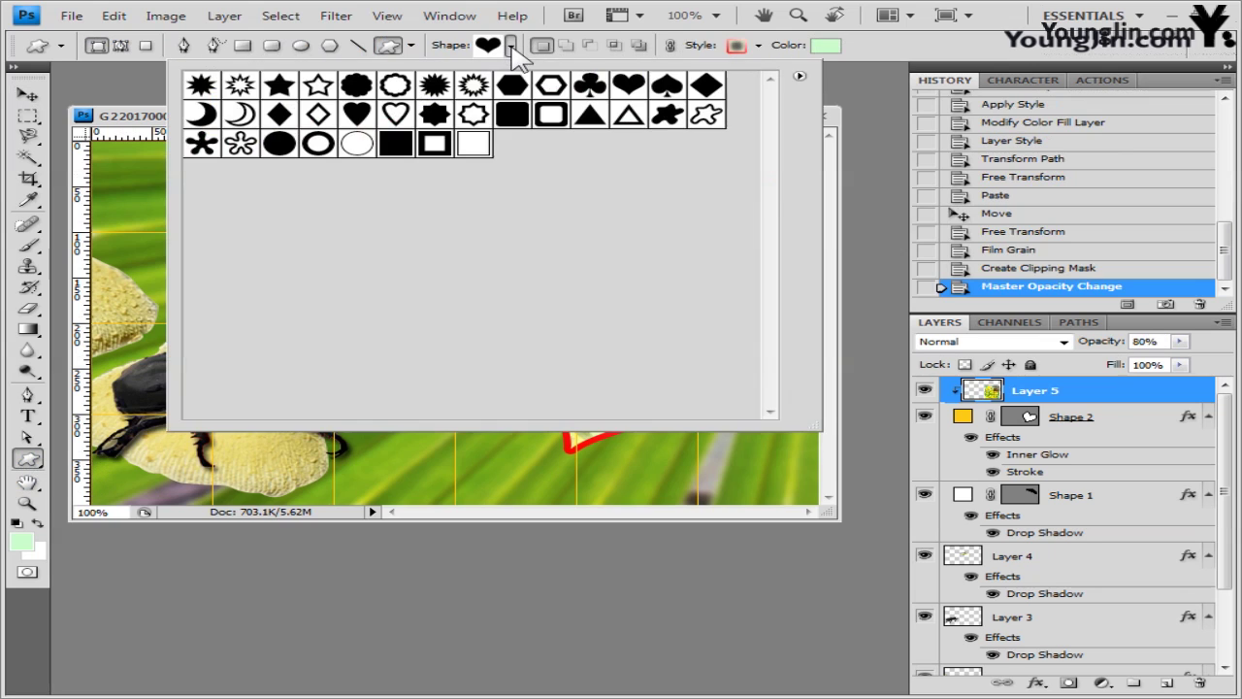
{"action": "left_click", "coordinate": [799, 75]}
{"action": "left_click", "coordinate": [852, 438]}
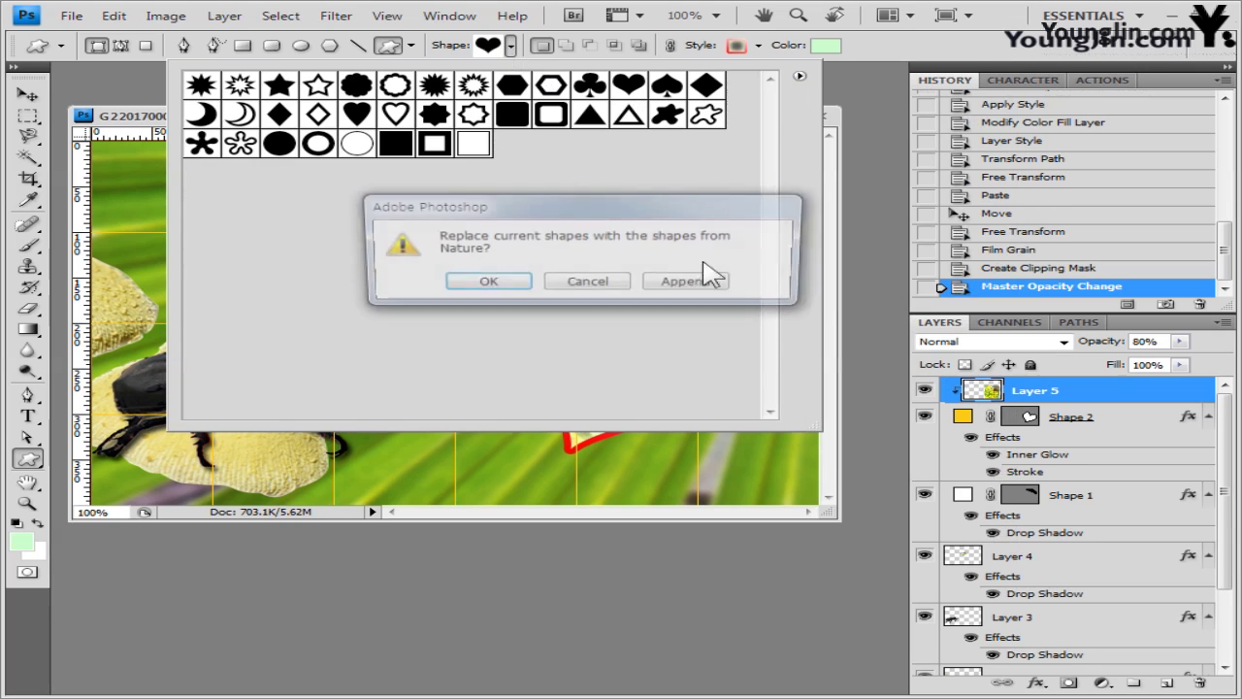
{"action": "left_click", "coordinate": [505, 284]}
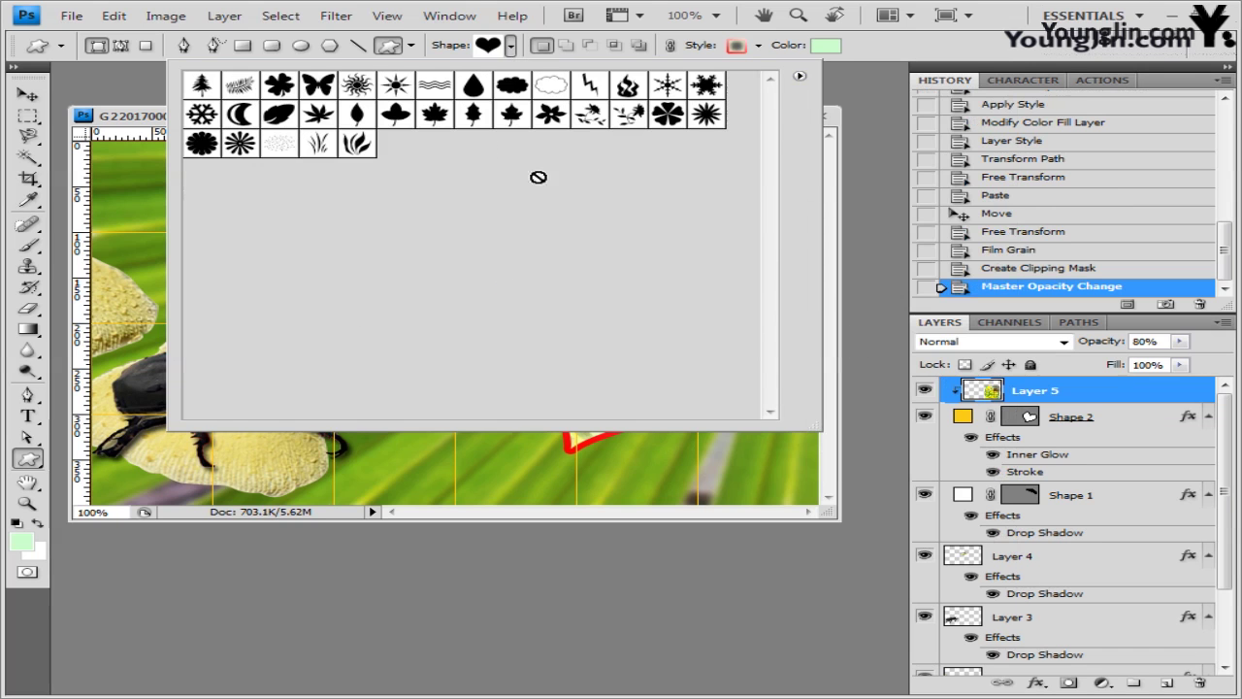
{"action": "left_click", "coordinate": [279, 155]}
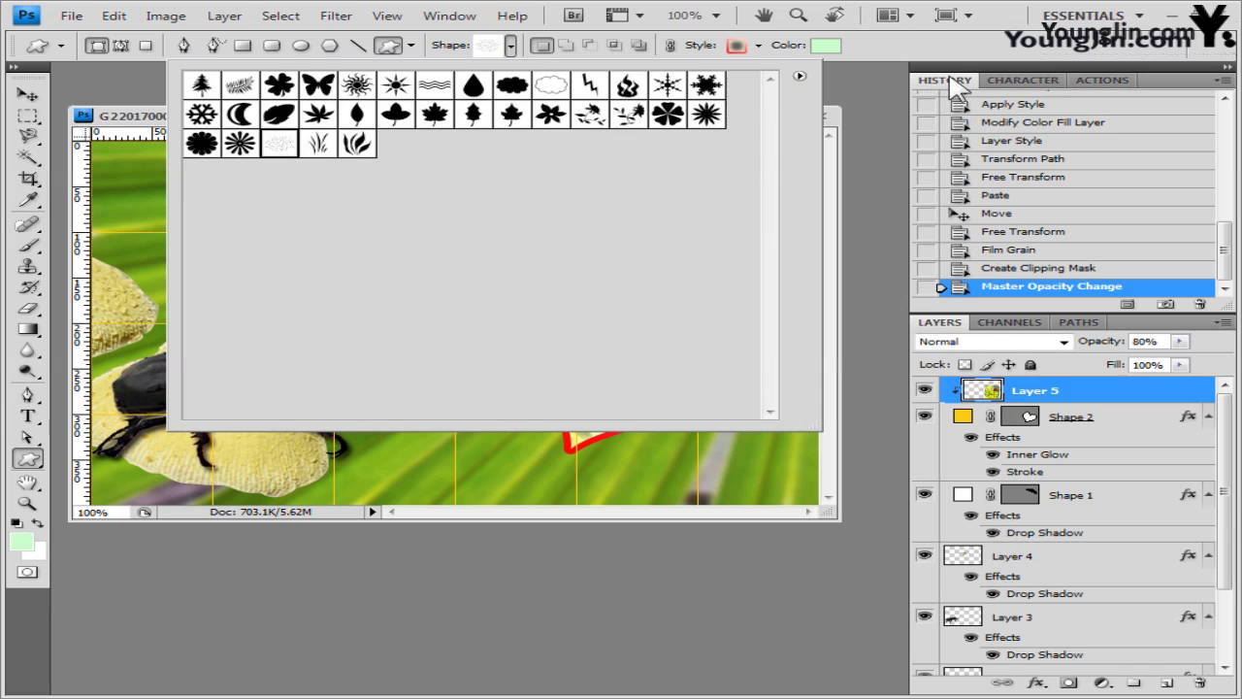
{"action": "left_click", "coordinate": [942, 58]}
{"action": "left_click_drag", "start_coordinate": [308, 324], "coordinate": [573, 464]}
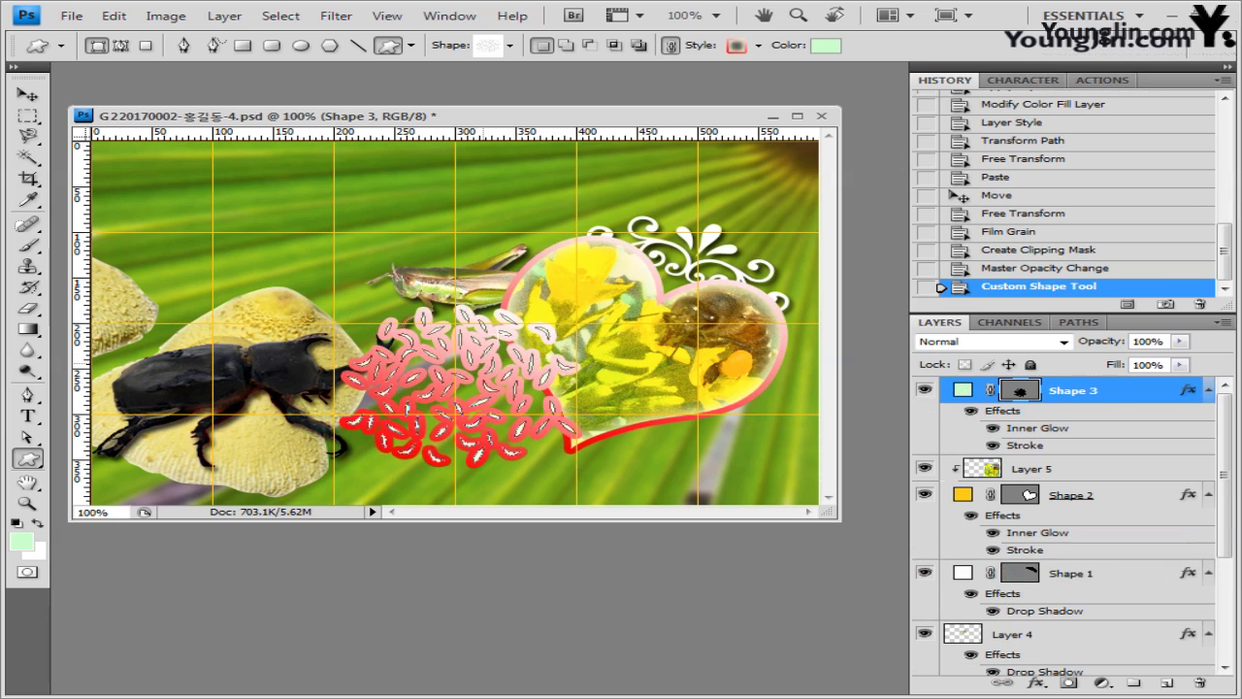
- Set the grass shape's style to Default (None)
{"action": "left_click", "coordinate": [759, 45]}
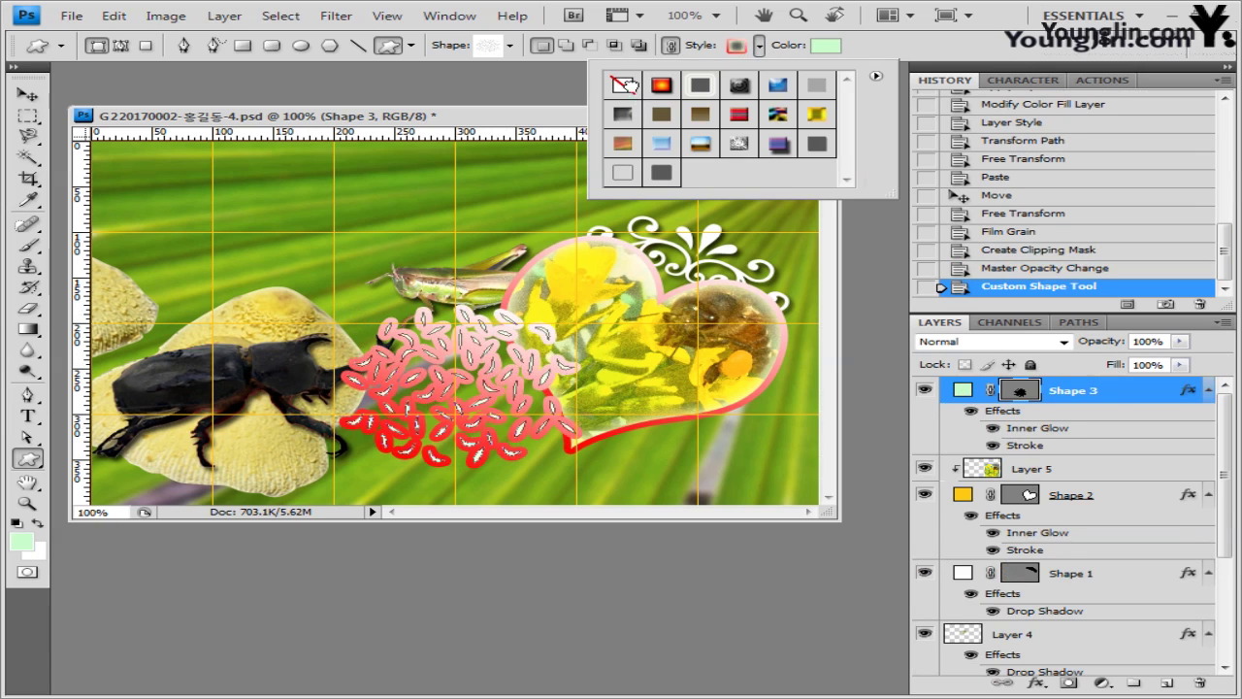
{"action": "left_click", "coordinate": [625, 85]}
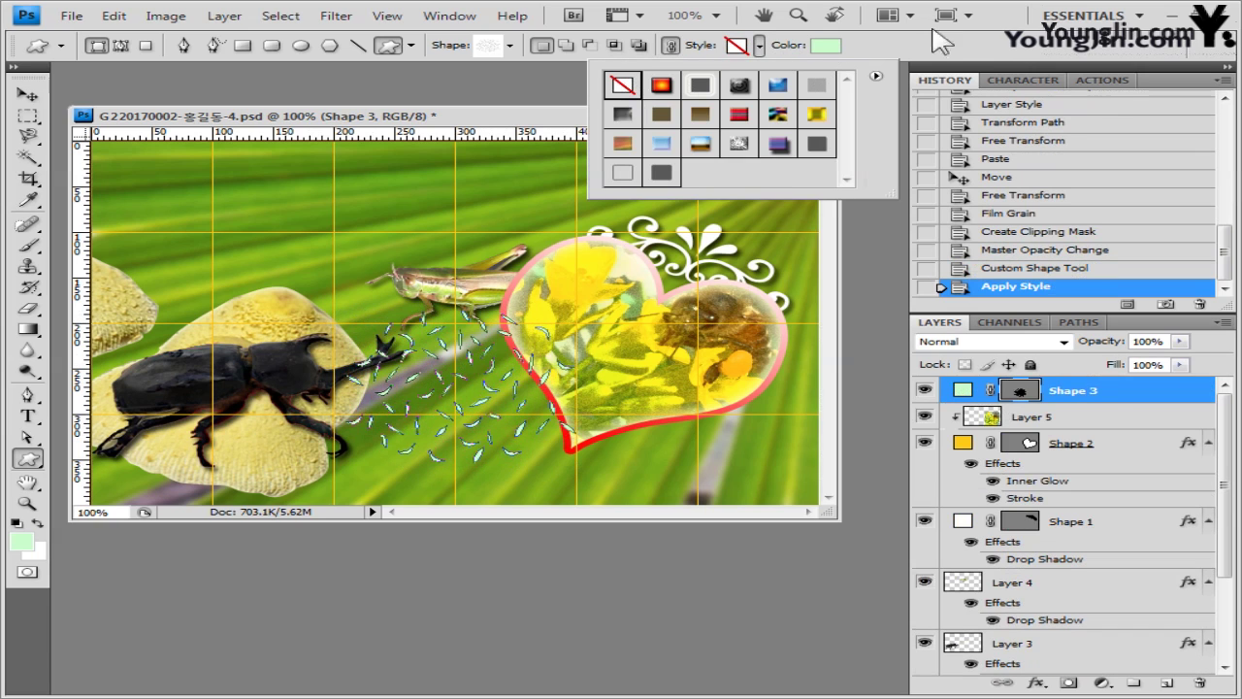
{"action": "left_click", "coordinate": [912, 53]}
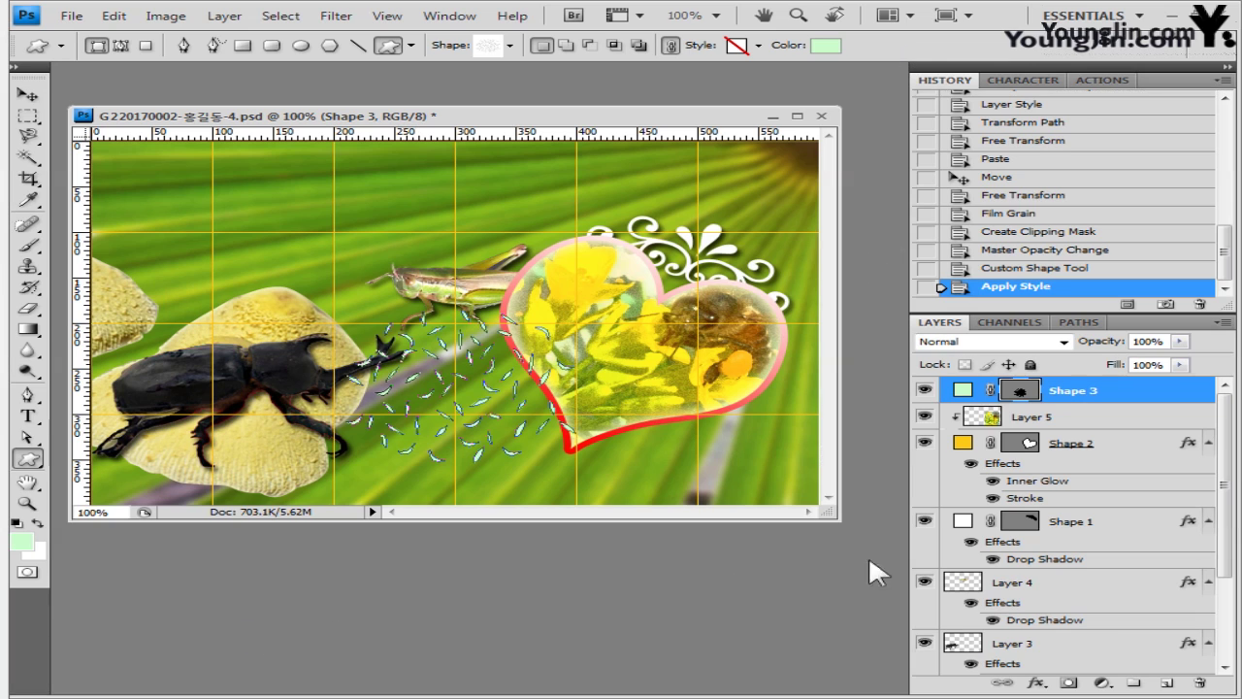
{"action": "left_click", "coordinate": [1032, 685]}
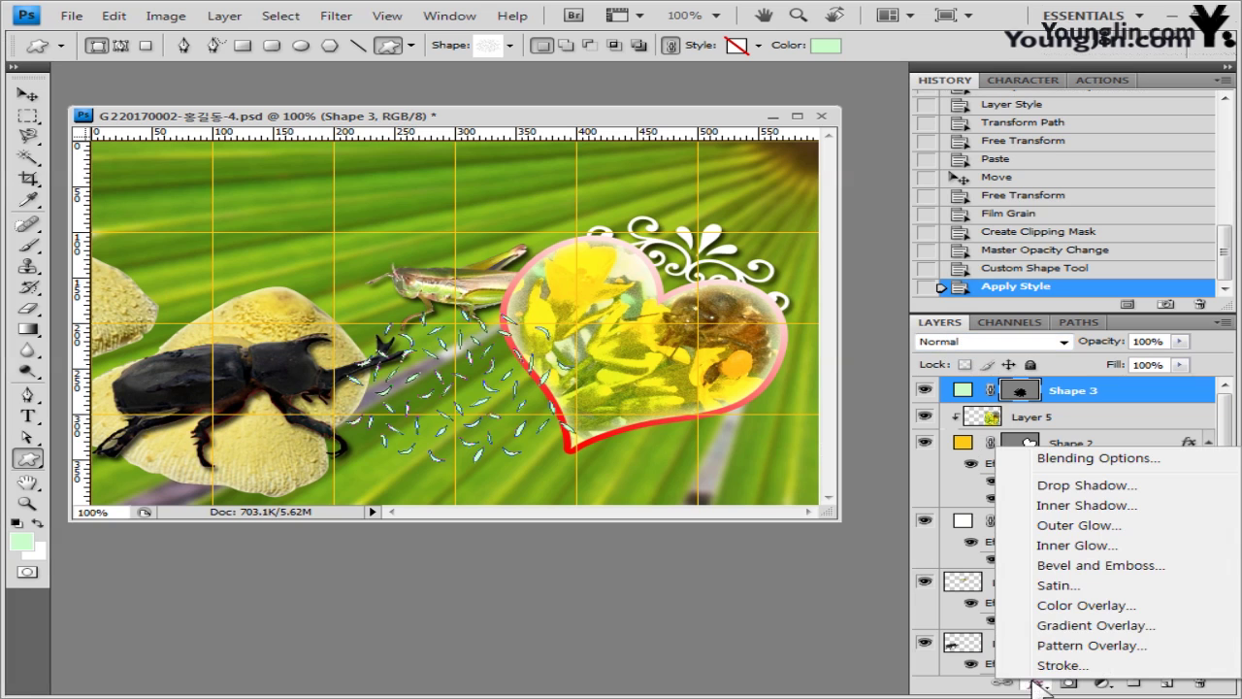
- Add a Gradient Overlay to the leaves with dark blue 000099 at its left end
{"action": "left_click", "coordinate": [1067, 626]}
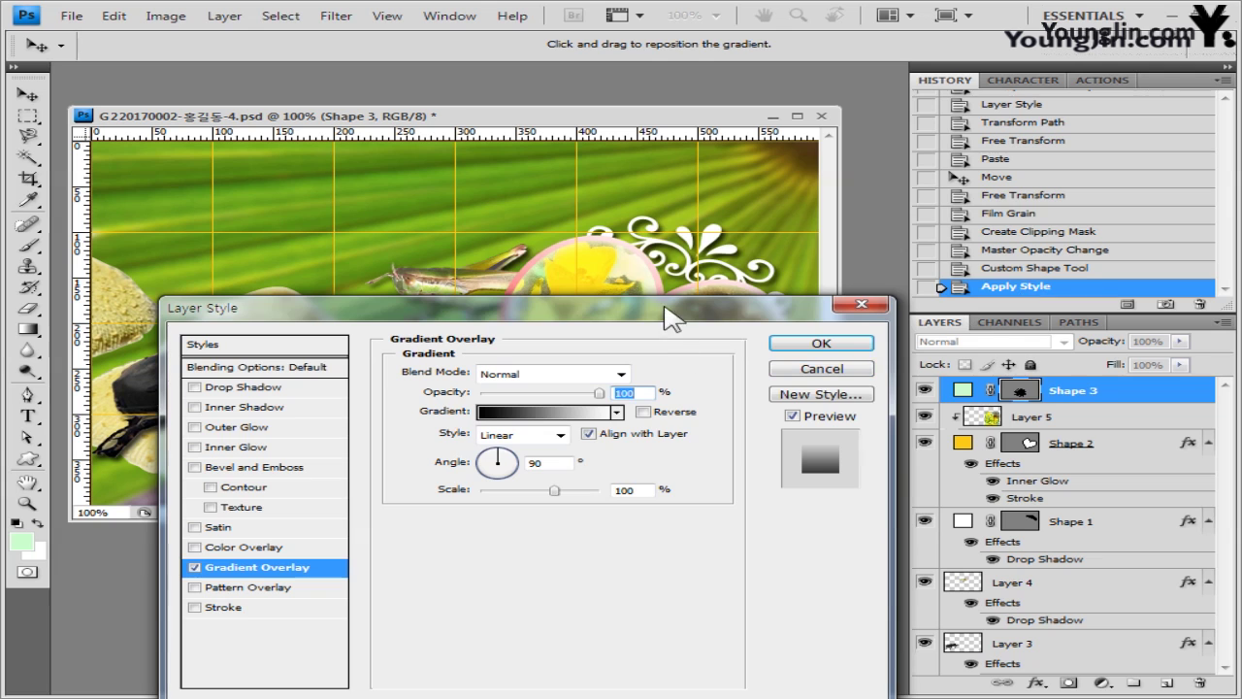
{"action": "left_click_drag", "start_coordinate": [669, 315], "coordinate": [711, 264]}
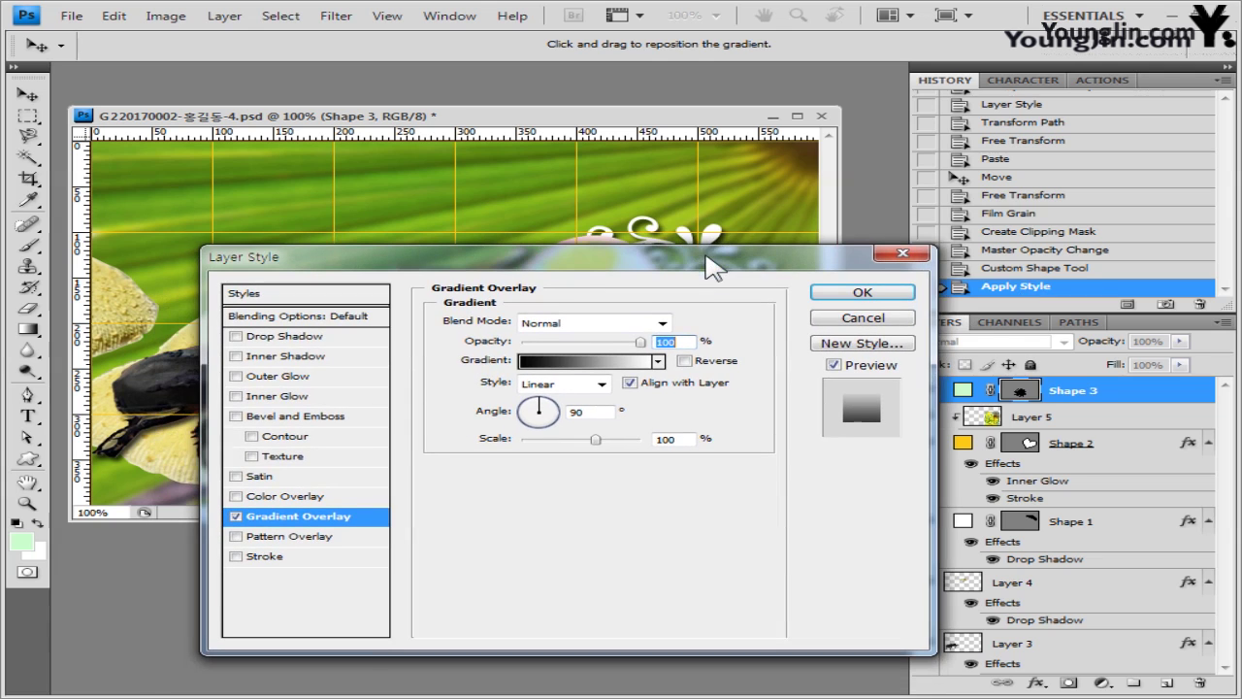
{"action": "left_click", "coordinate": [590, 364]}
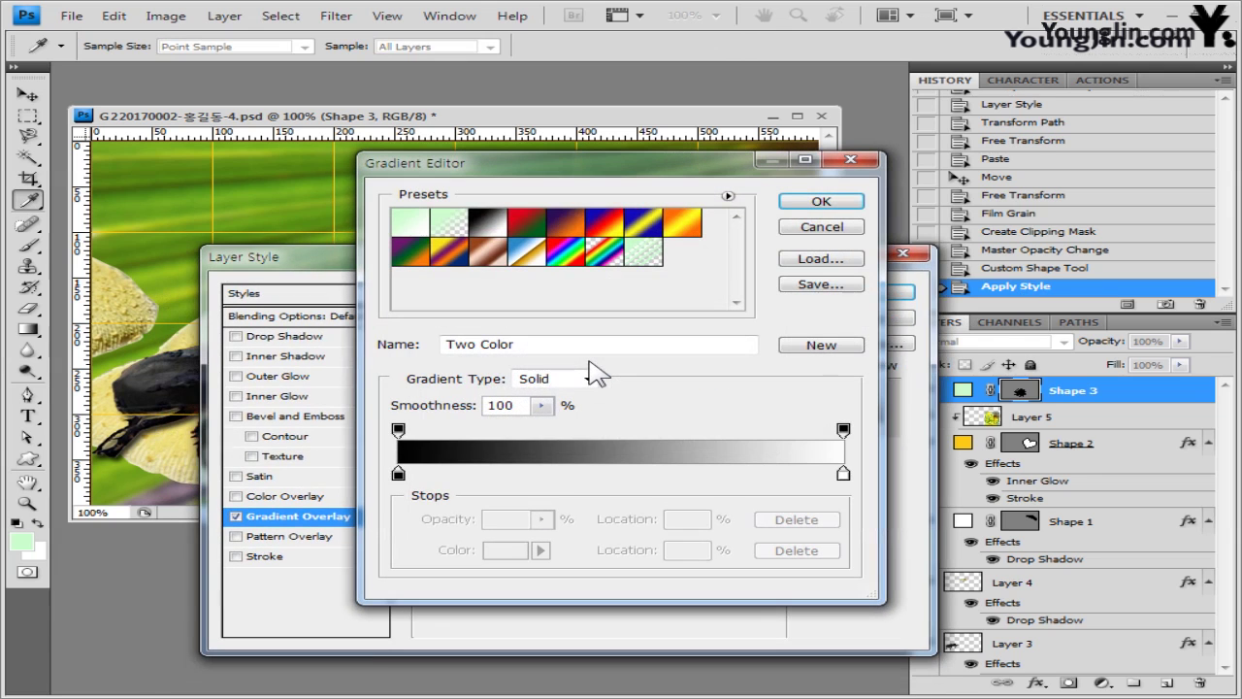
{"action": "double_click", "coordinate": [398, 474]}
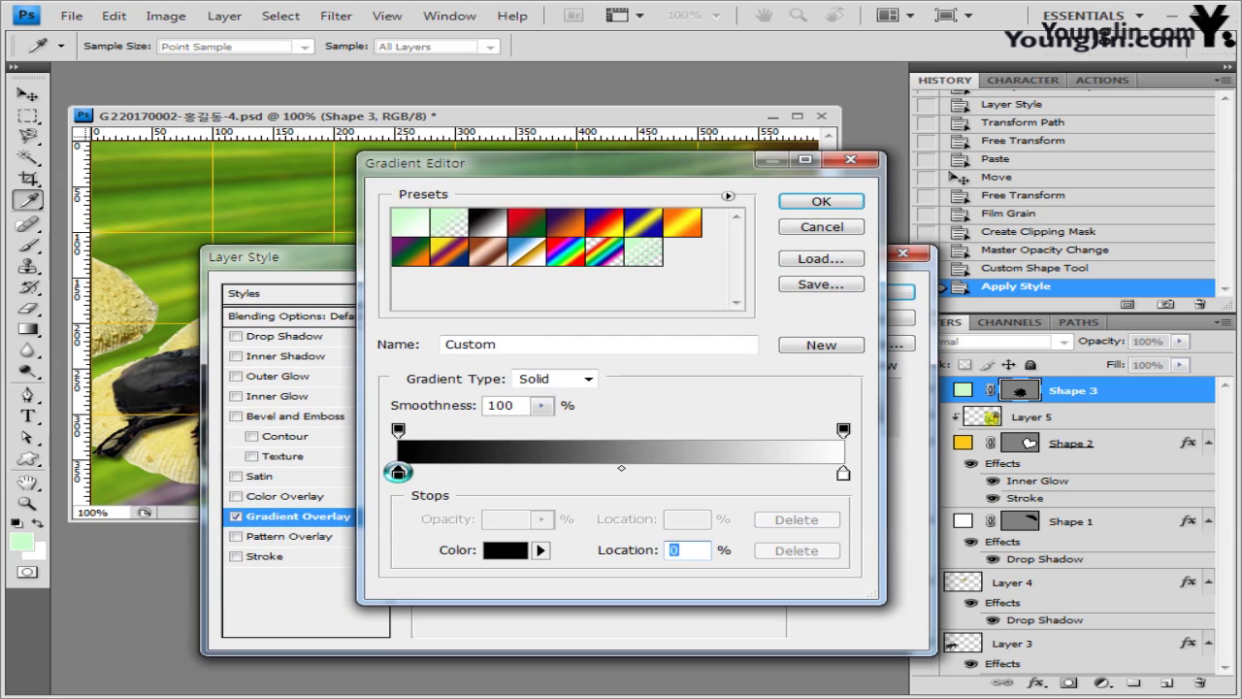
{"action": "left_click", "coordinate": [684, 425]}
{"action": "type", "text": "000099"}
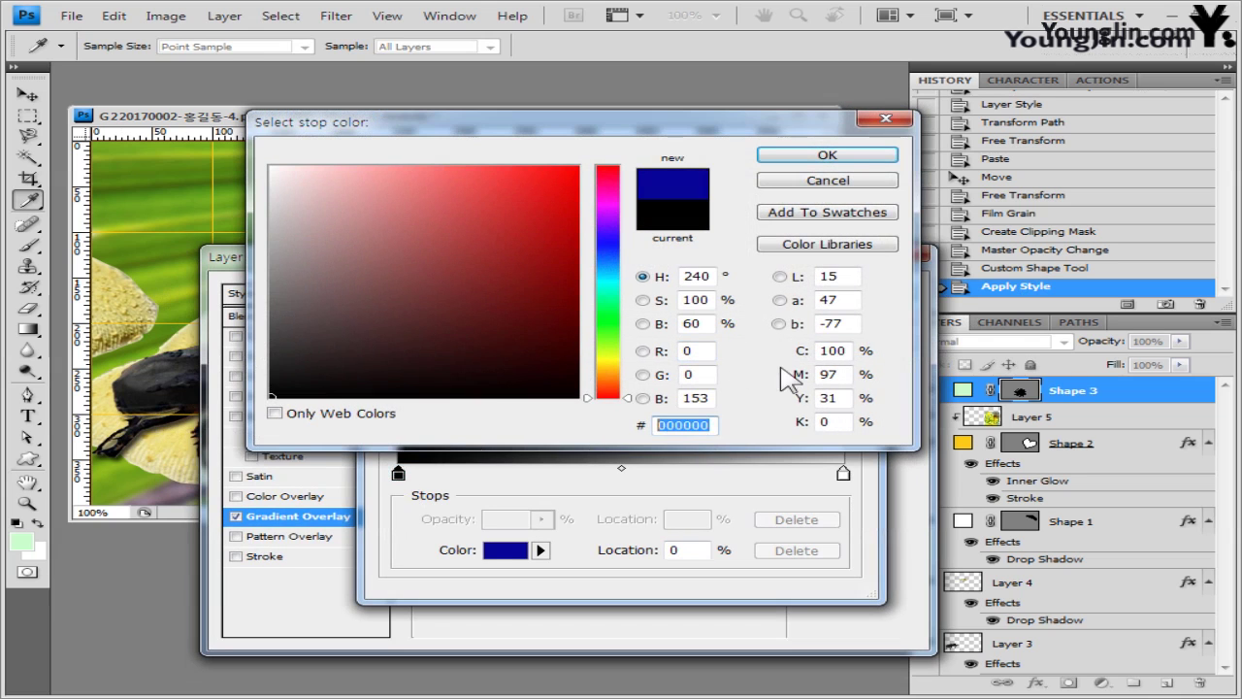
{"action": "left_click", "coordinate": [826, 155]}
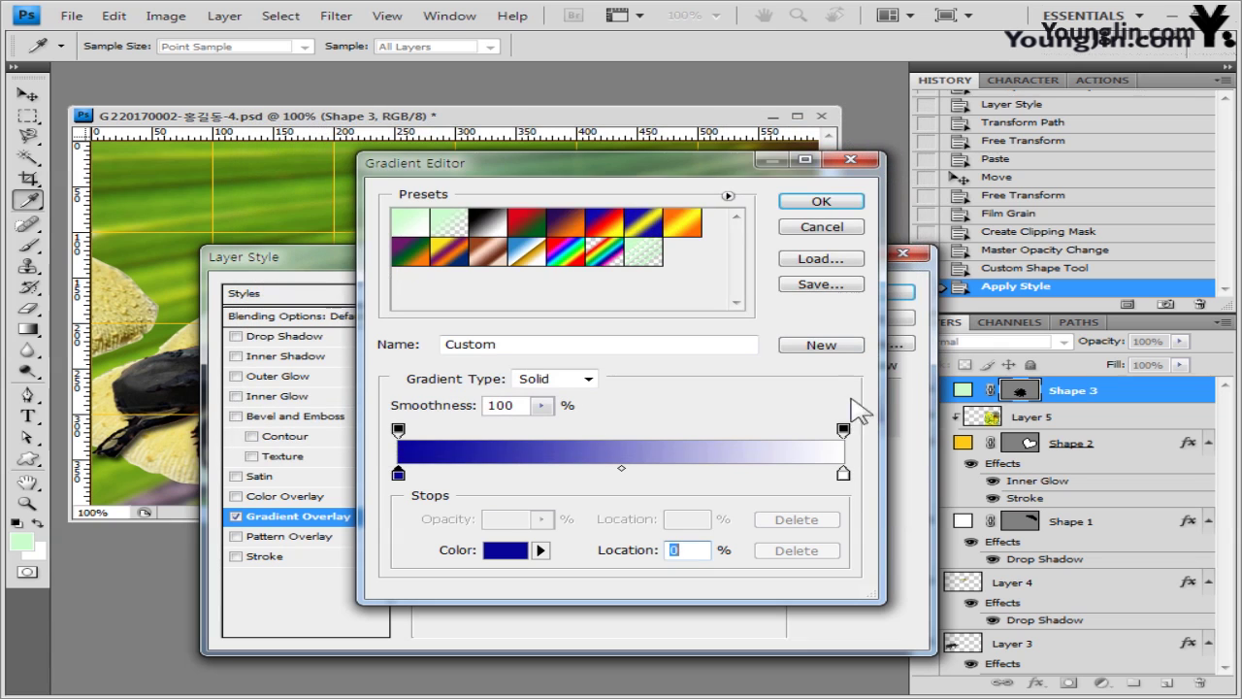
- Set the overlay gradient's right end colour to yellow ffff00
{"action": "left_click", "coordinate": [842, 473]}
{"action": "double_click", "coordinate": [842, 473]}
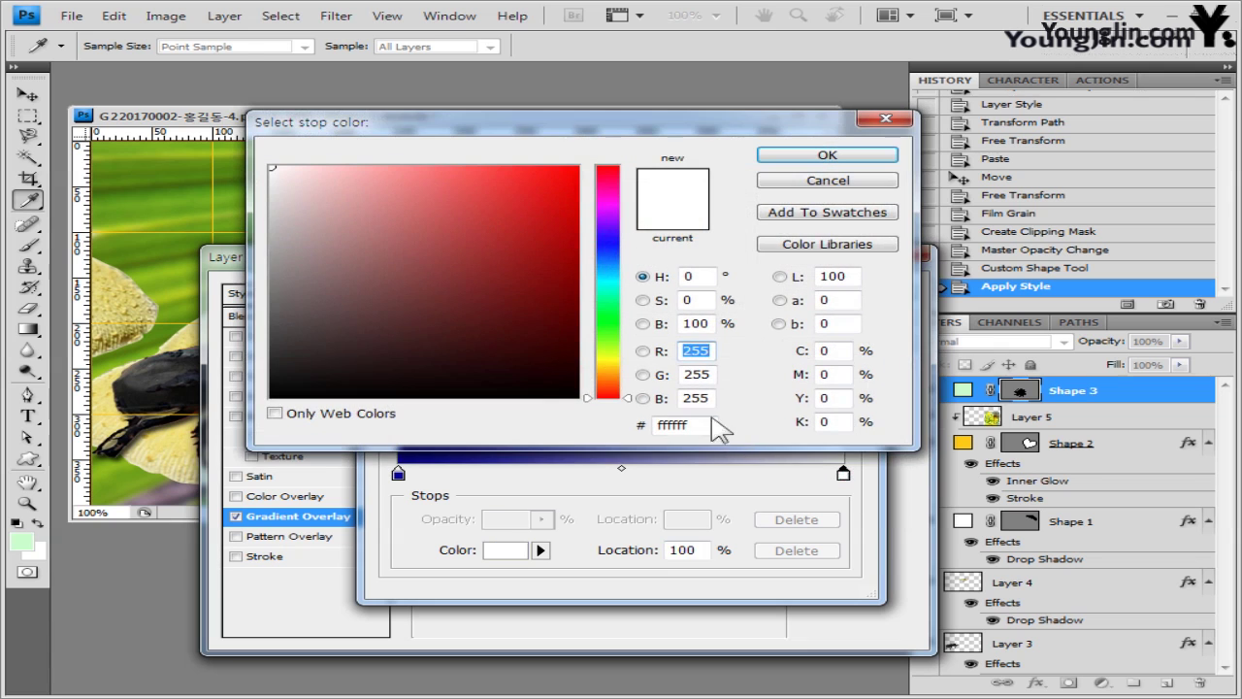
{"action": "double_click", "coordinate": [708, 425]}
{"action": "type", "text": "ffff00"}
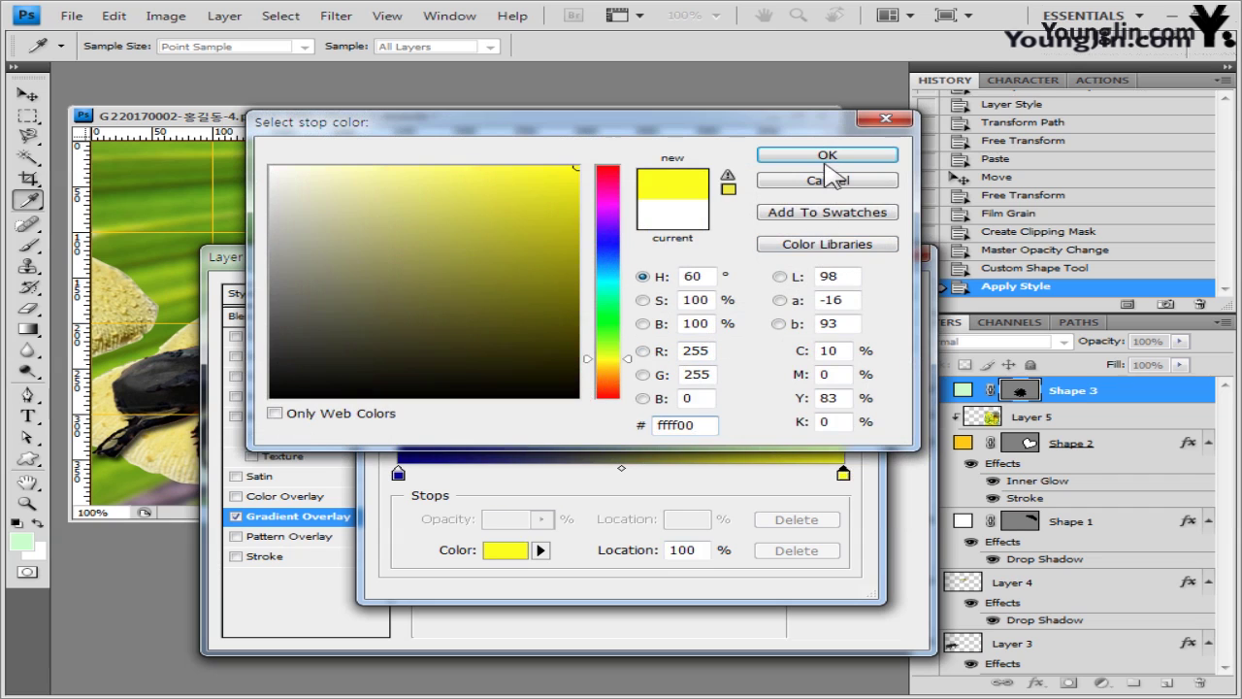
{"action": "left_click", "coordinate": [825, 157]}
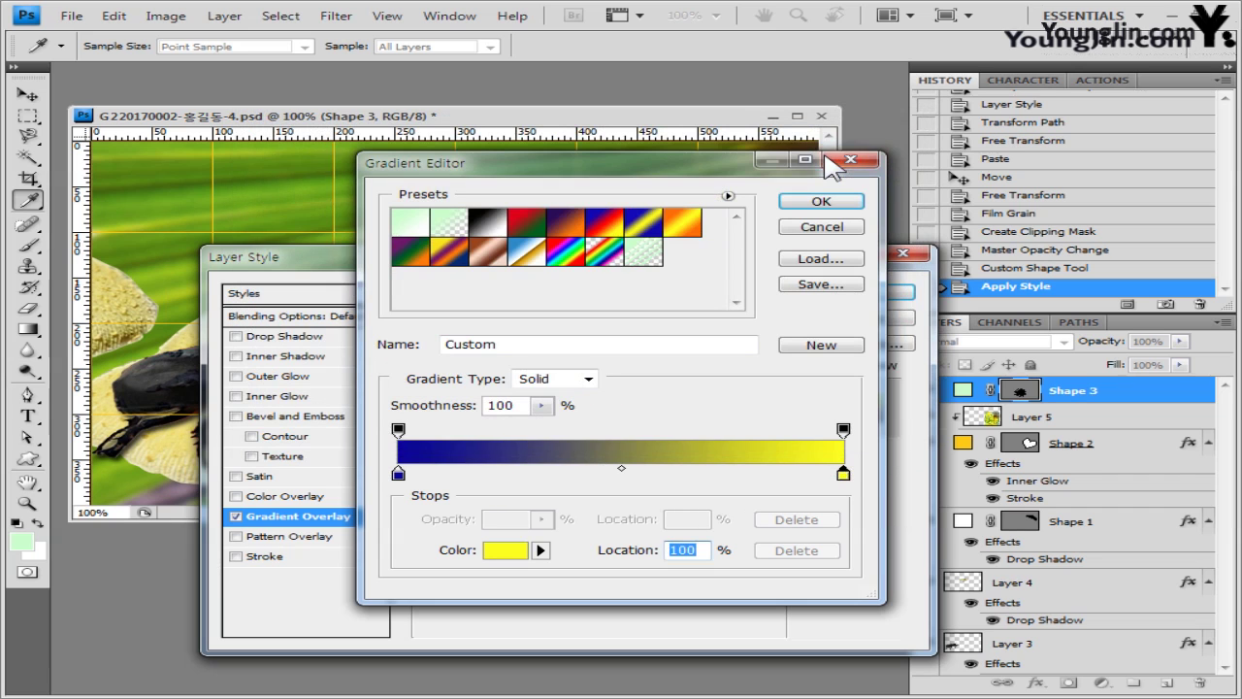
- Add a salmon ff6666 middle gradient stop, then add an Outer Glow and apply
{"action": "left_click", "coordinate": [623, 477]}
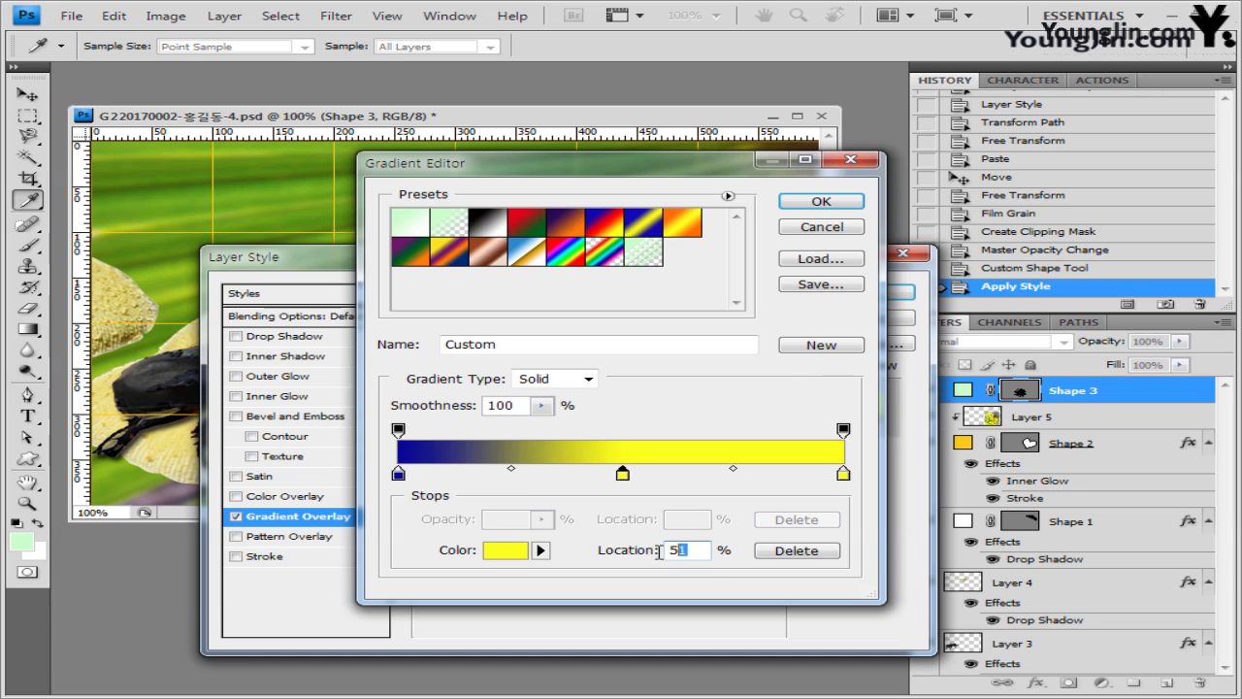
{"action": "type", "text": "0"}
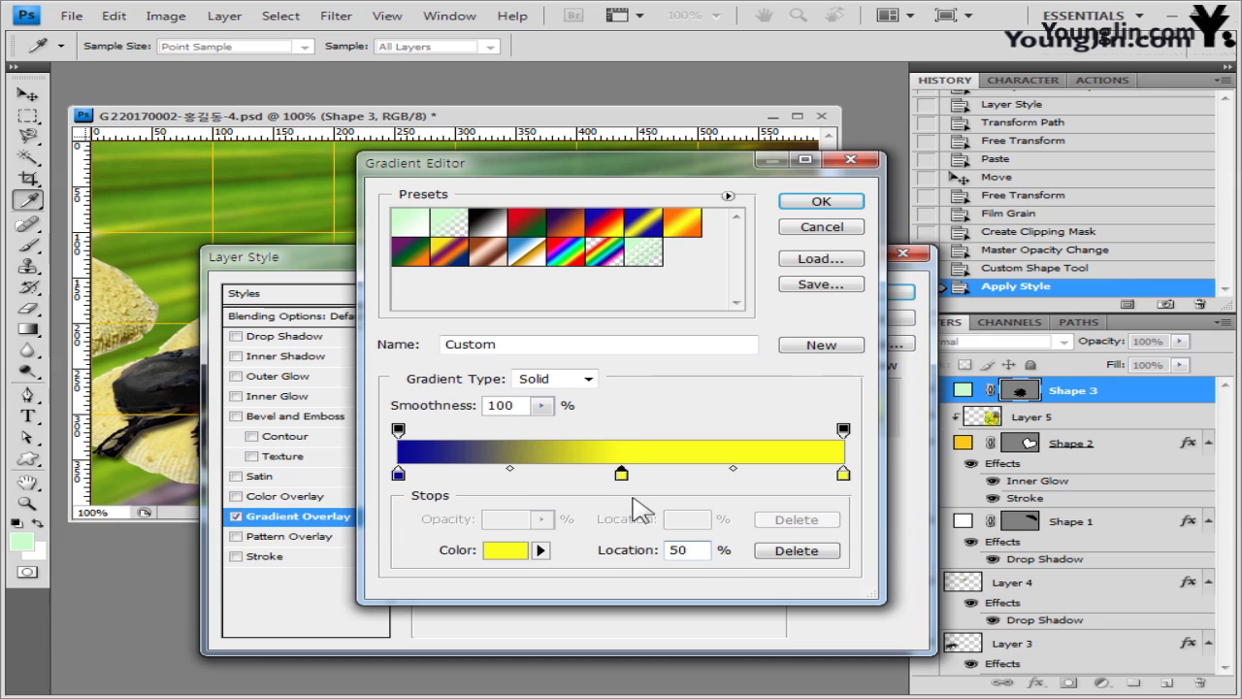
{"action": "double_click", "coordinate": [620, 475]}
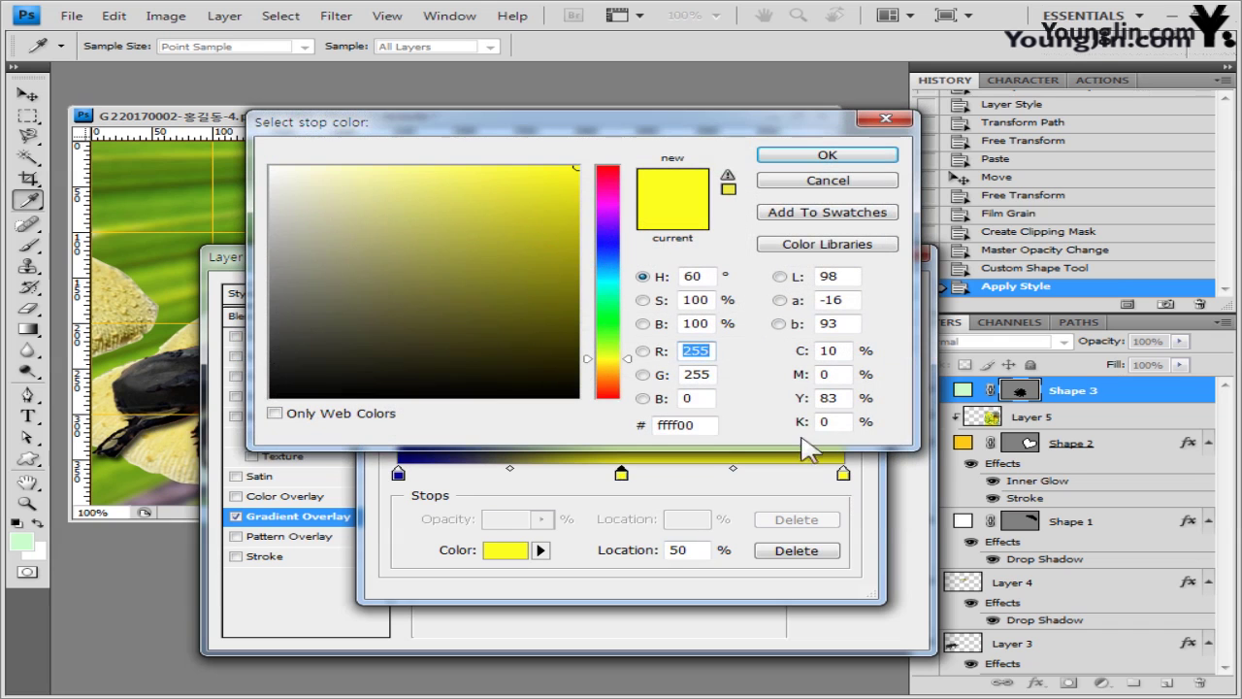
{"action": "type", "text": "ff6666"}
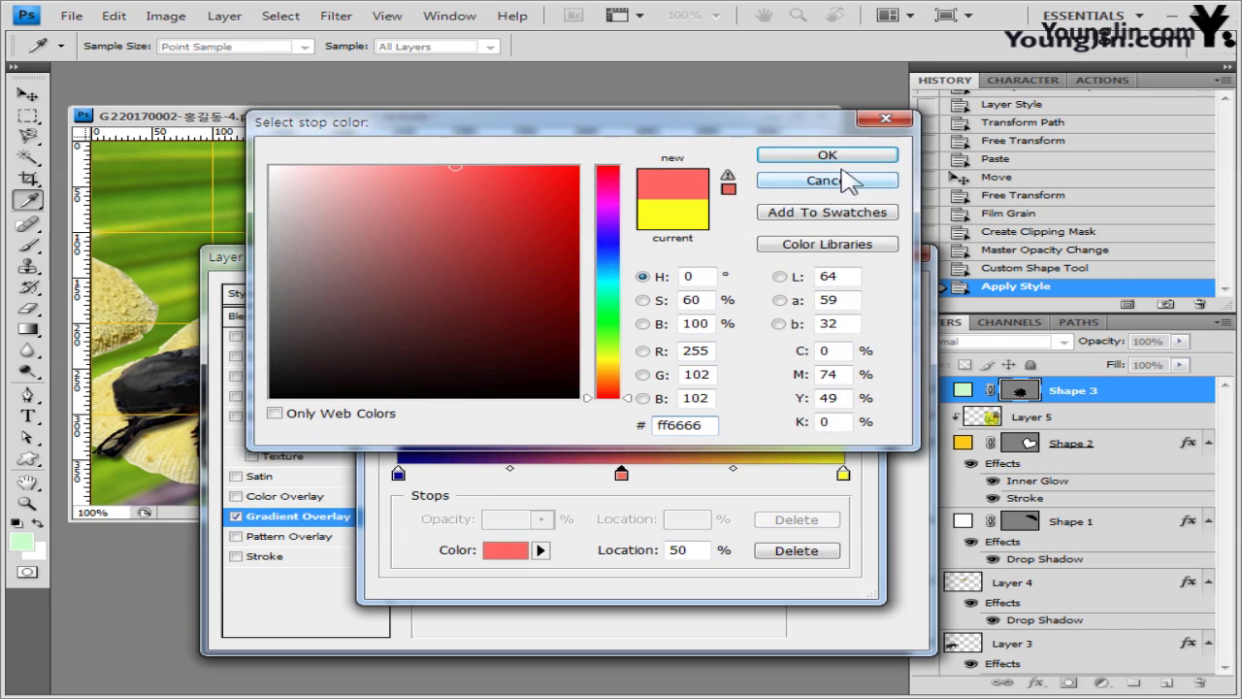
{"action": "left_click", "coordinate": [840, 156]}
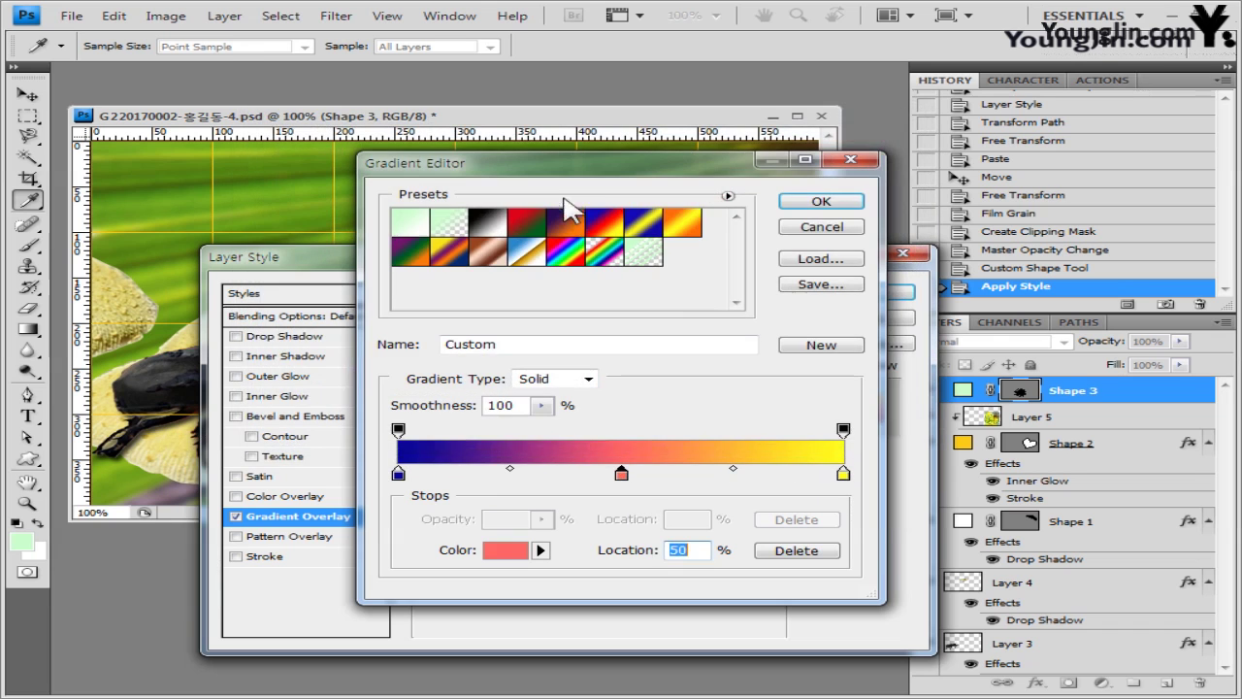
{"action": "left_click", "coordinate": [822, 201]}
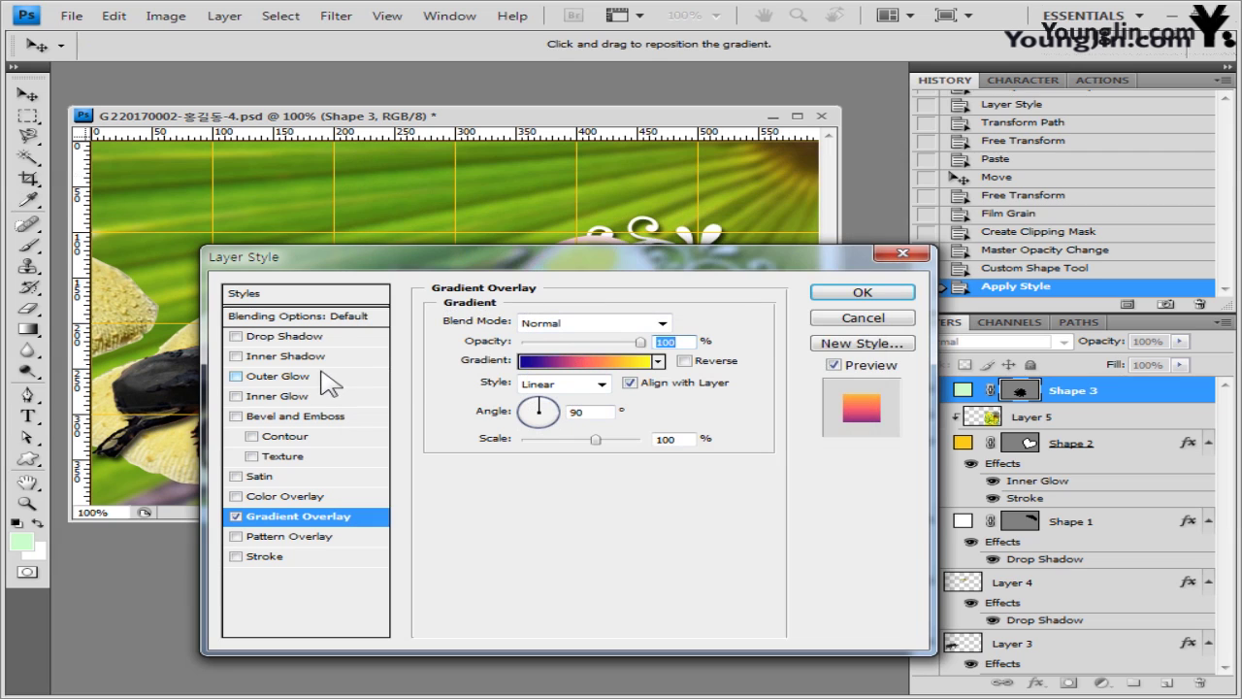
{"action": "left_click", "coordinate": [279, 377]}
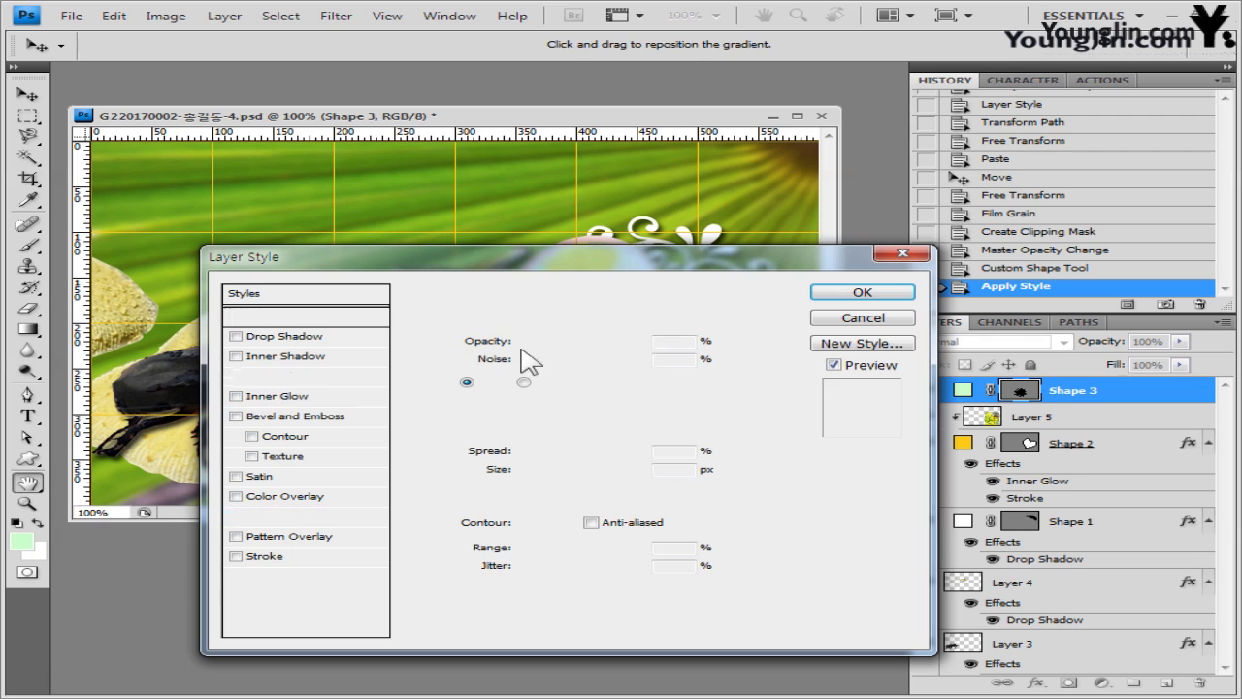
{"action": "left_click", "coordinate": [862, 293]}
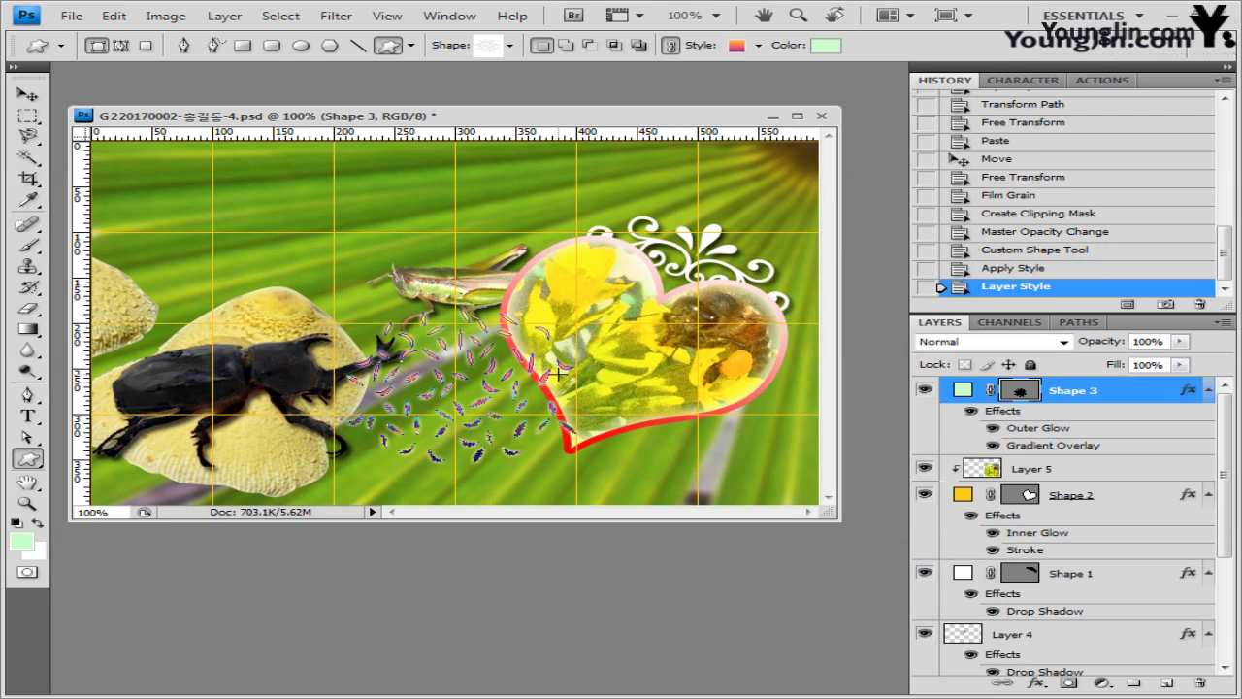
- Rotate Shape 3 to about -19.5° and scale it to 109.8% by 92.9%
{"action": "key", "text": "ctrl+t"}
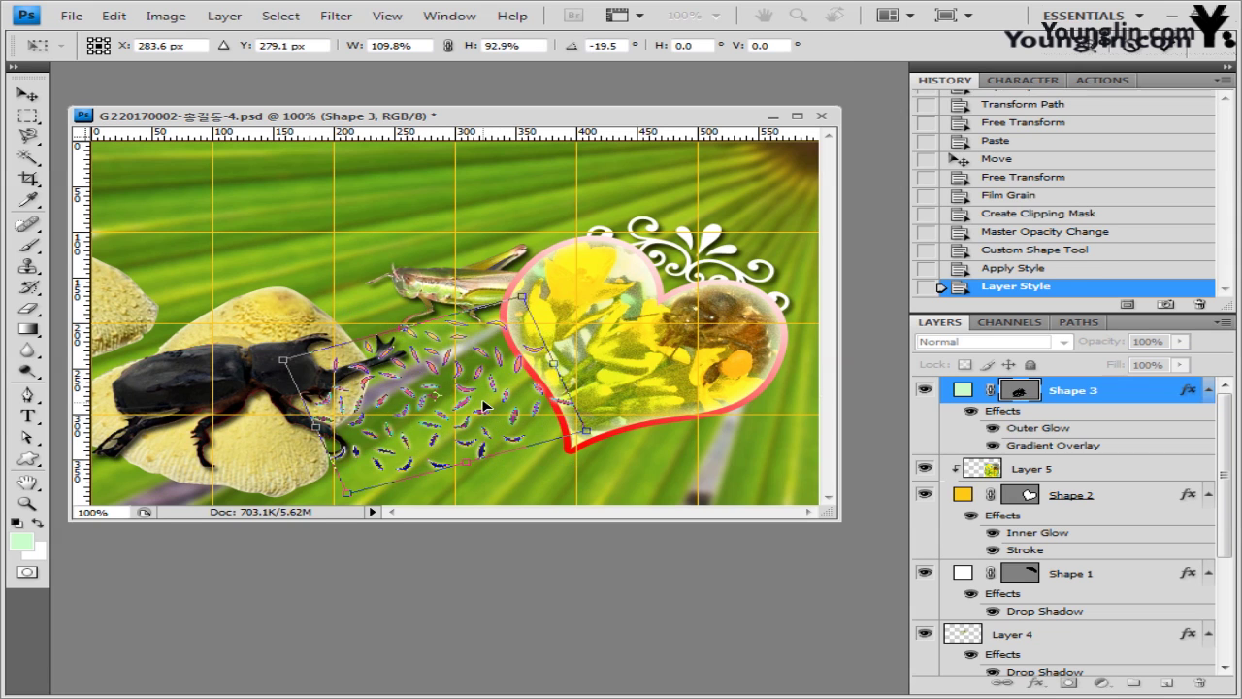
{"action": "key", "text": "Return"}
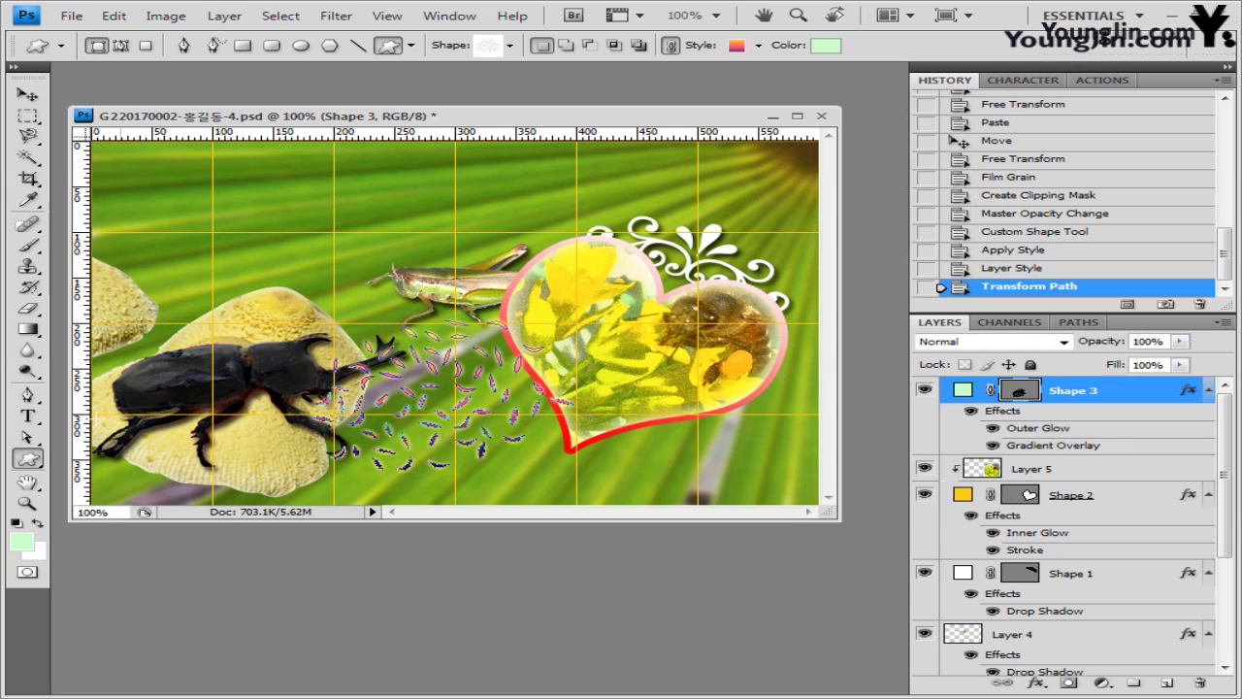
{"action": "left_click", "coordinate": [29, 417]}
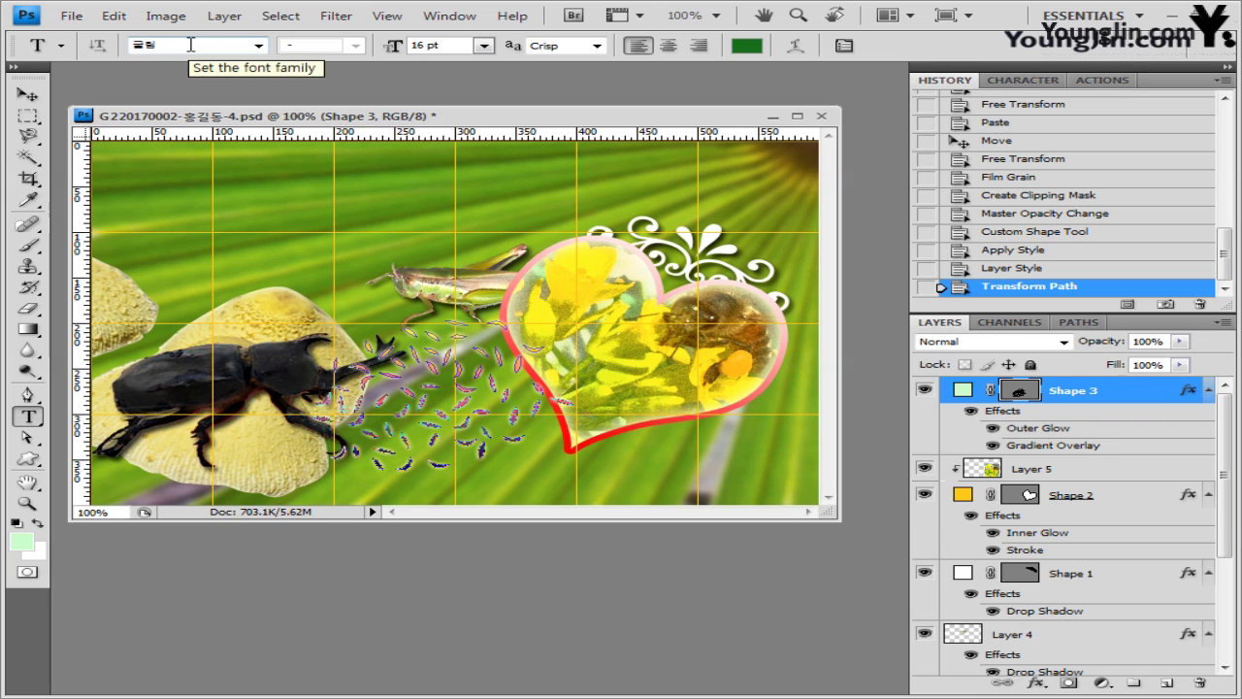
- Set the type options to Times New Roman Bold, 15 pt, in black
{"action": "left_click", "coordinate": [191, 44]}
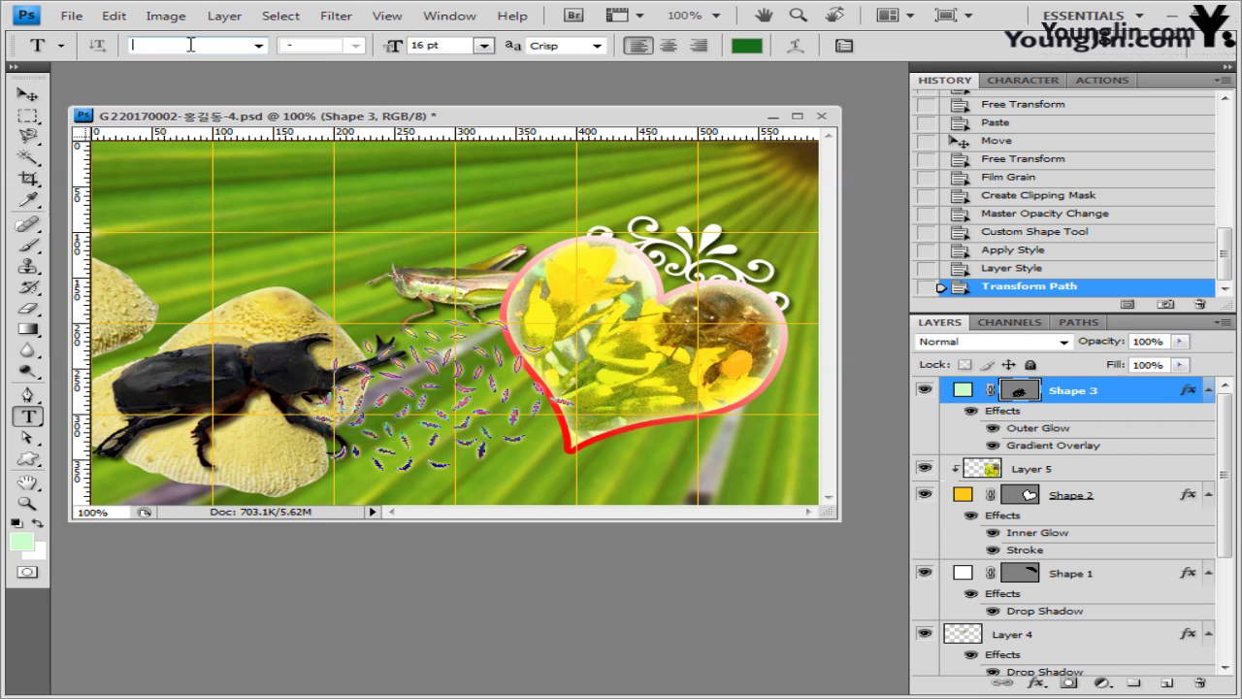
{"action": "type", "text": "Times New Roman"}
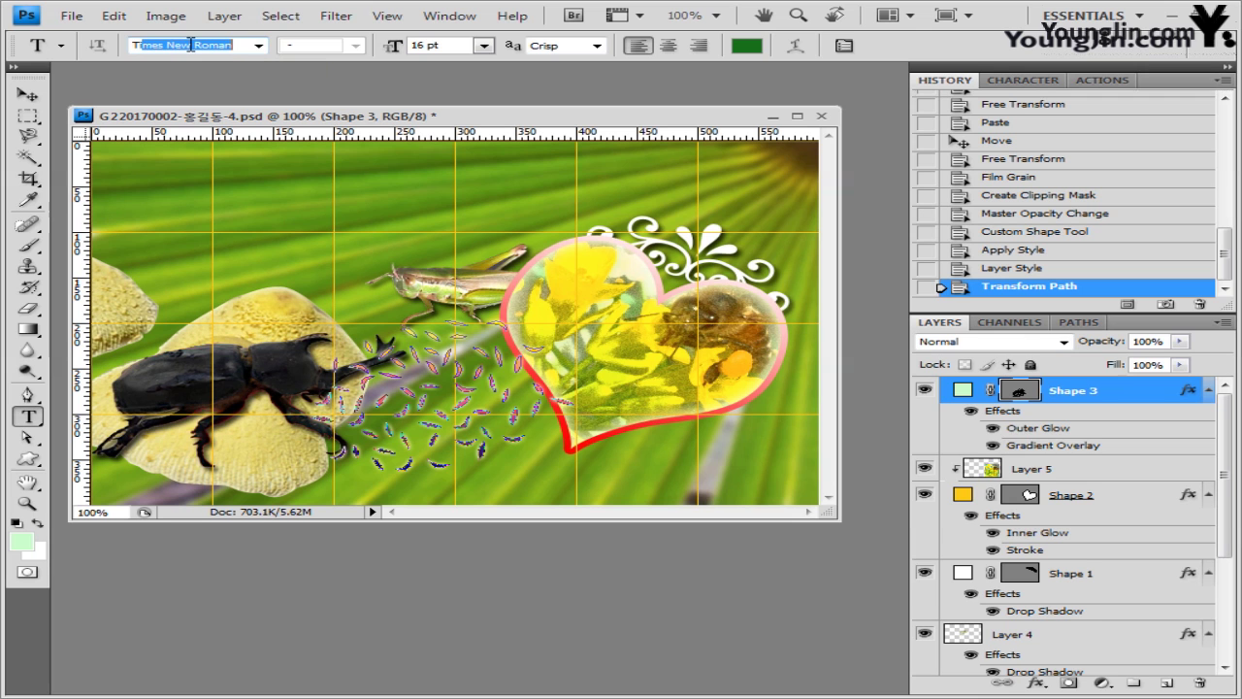
{"action": "left_click", "coordinate": [258, 44]}
{"action": "left_click", "coordinate": [248, 62]}
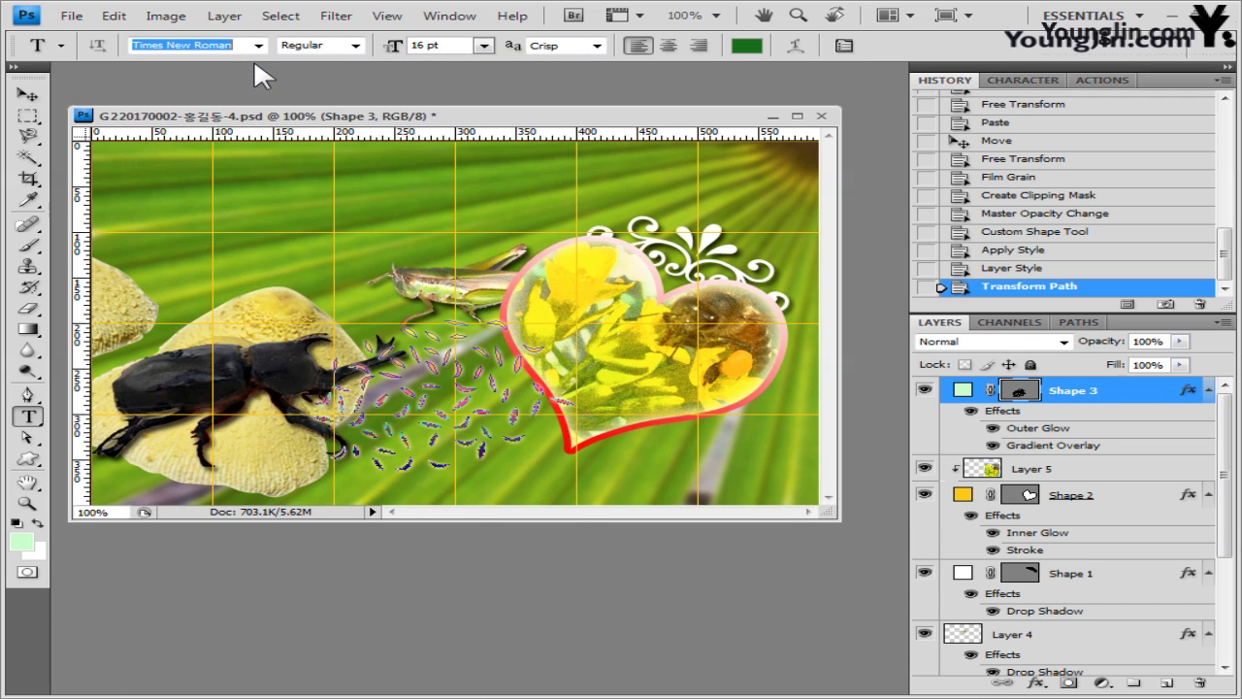
{"action": "left_click", "coordinate": [338, 54]}
{"action": "left_click", "coordinate": [336, 97]}
{"action": "left_click", "coordinate": [463, 44]}
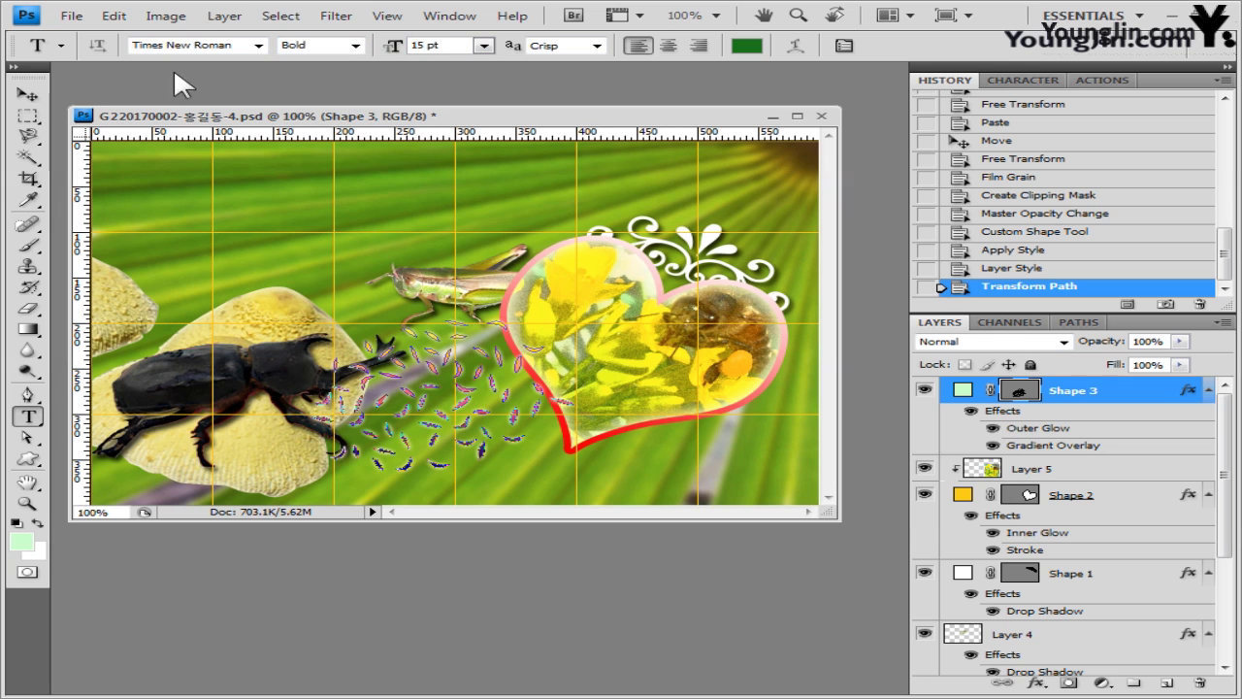
{"action": "left_click", "coordinate": [746, 45]}
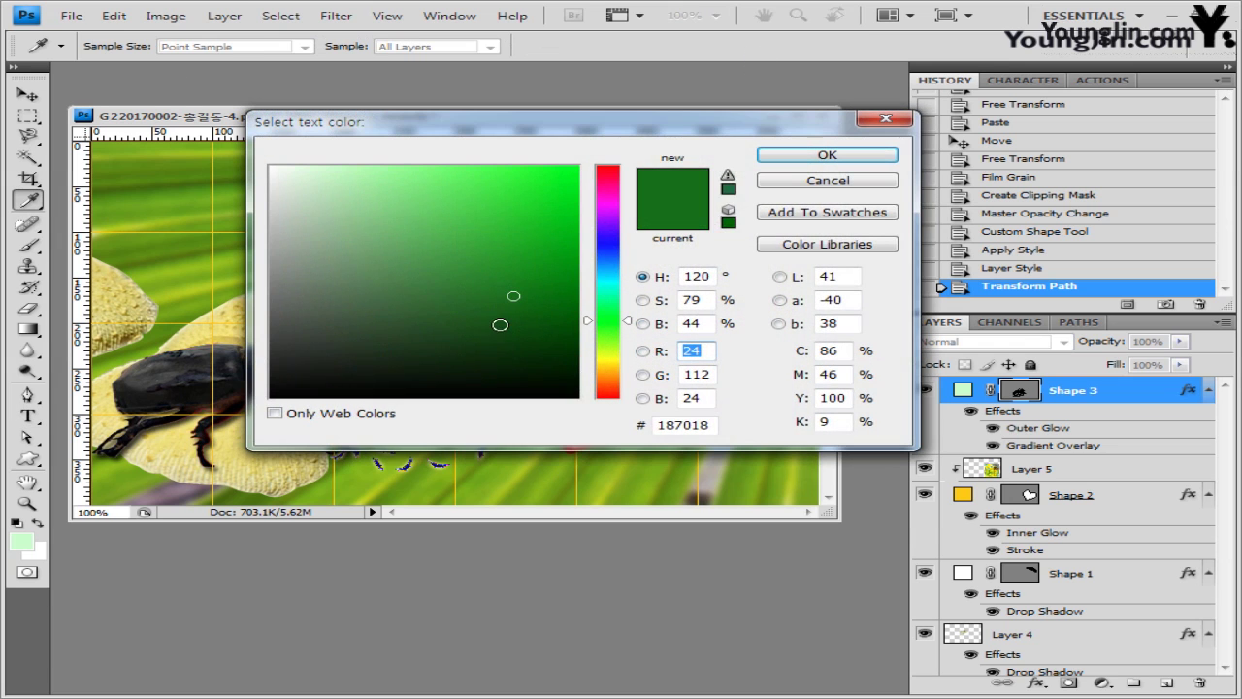
{"action": "left_click_drag", "start_coordinate": [498, 311], "coordinate": [271, 397]}
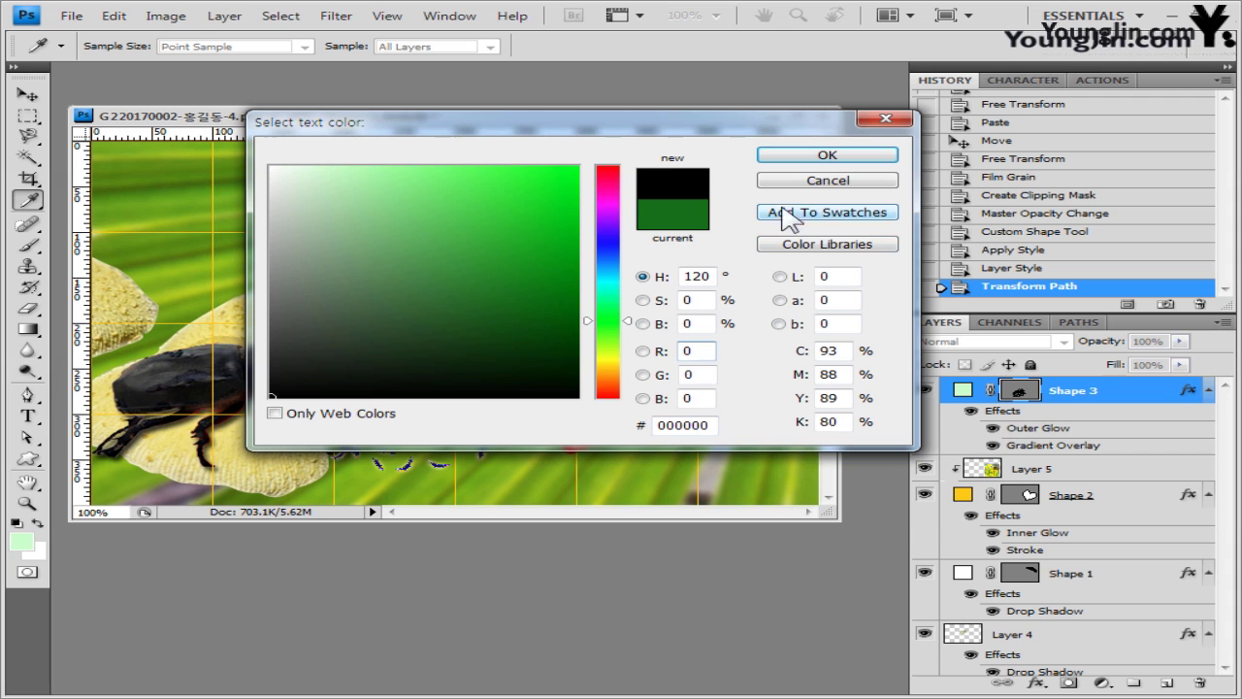
{"action": "left_click", "coordinate": [832, 158]}
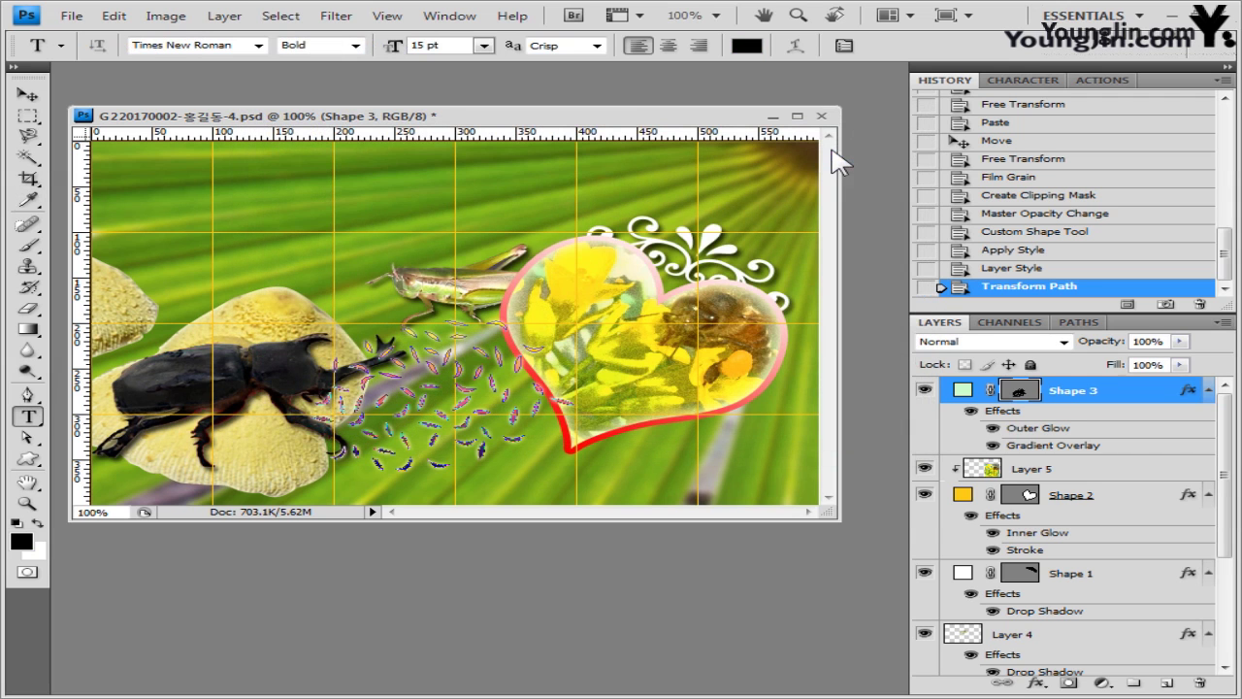
- Place the INSECT MUSEUM title text at the image's top-left
{"action": "left_click", "coordinate": [152, 214]}
{"action": "type", "text": "INSECT MUSEUM"}
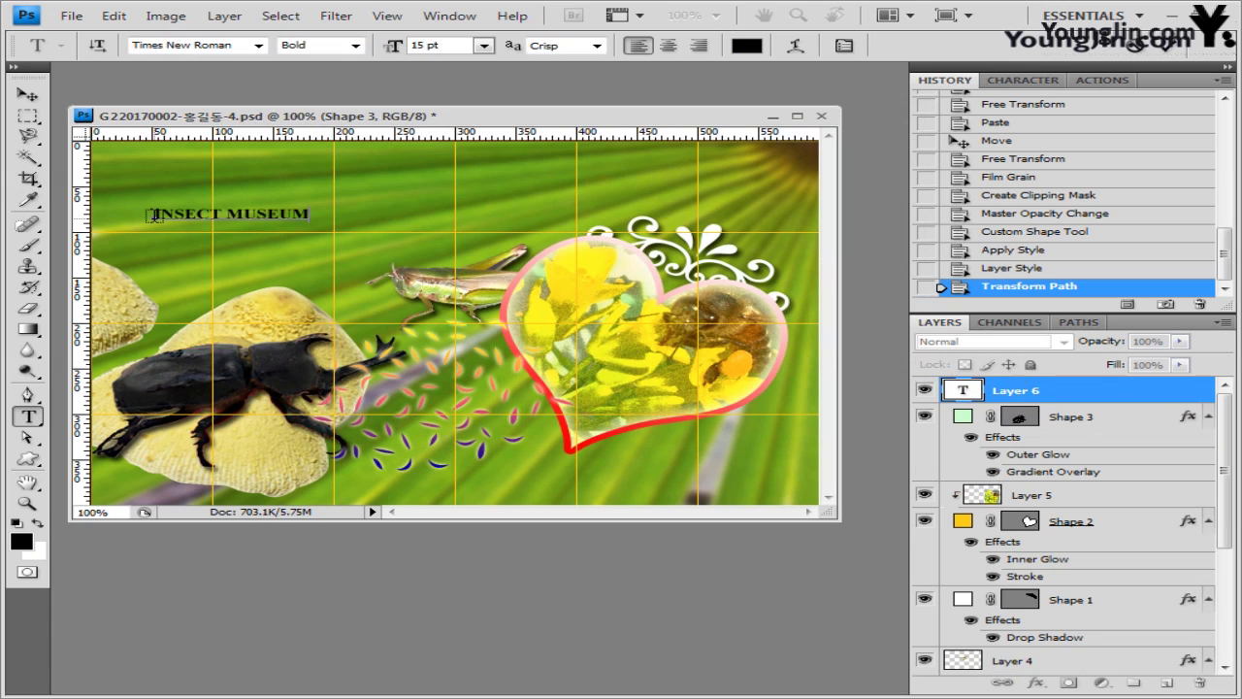
{"action": "key", "text": "ctrl+Return"}
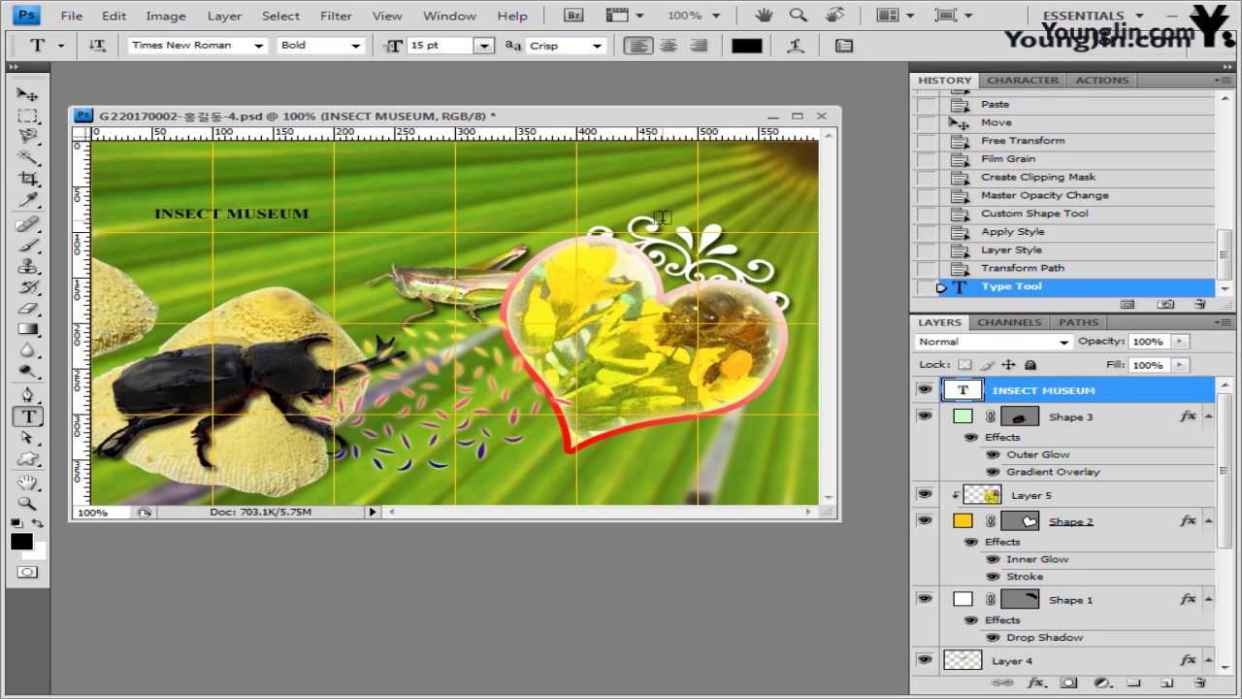
- Bend the INSECT MUSEUM title with an Arc warp at +40 and move it up and left
{"action": "left_click", "coordinate": [797, 46]}
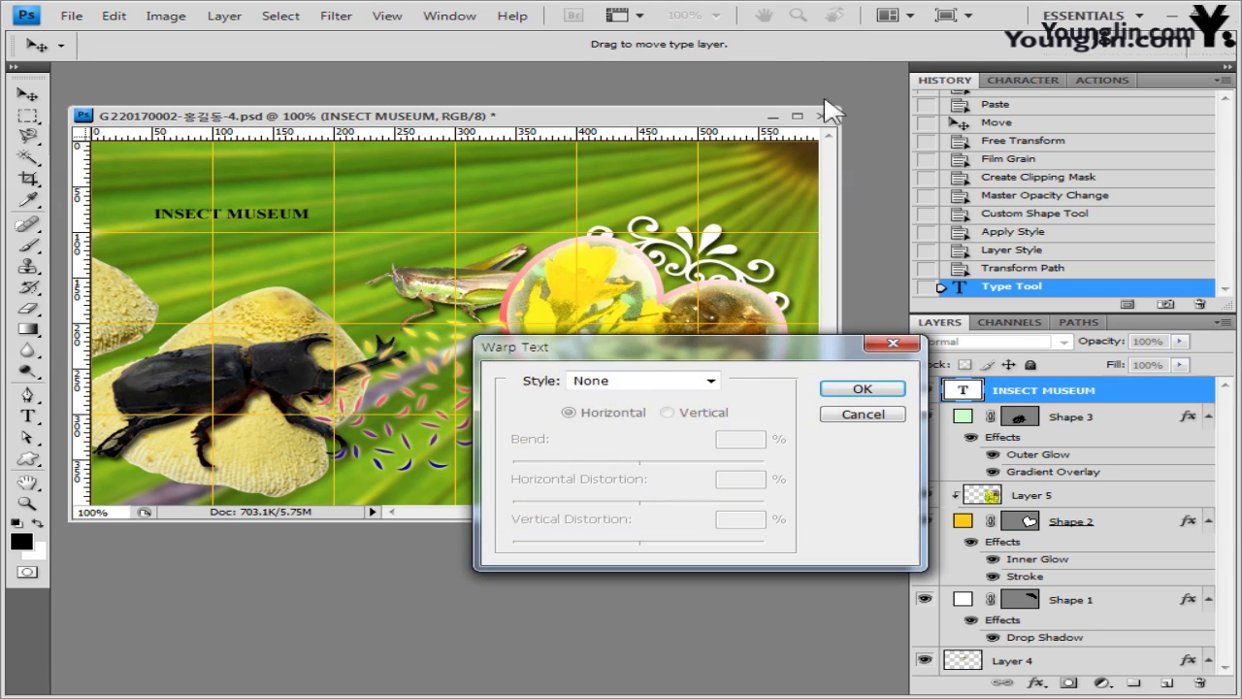
{"action": "left_click", "coordinate": [662, 382]}
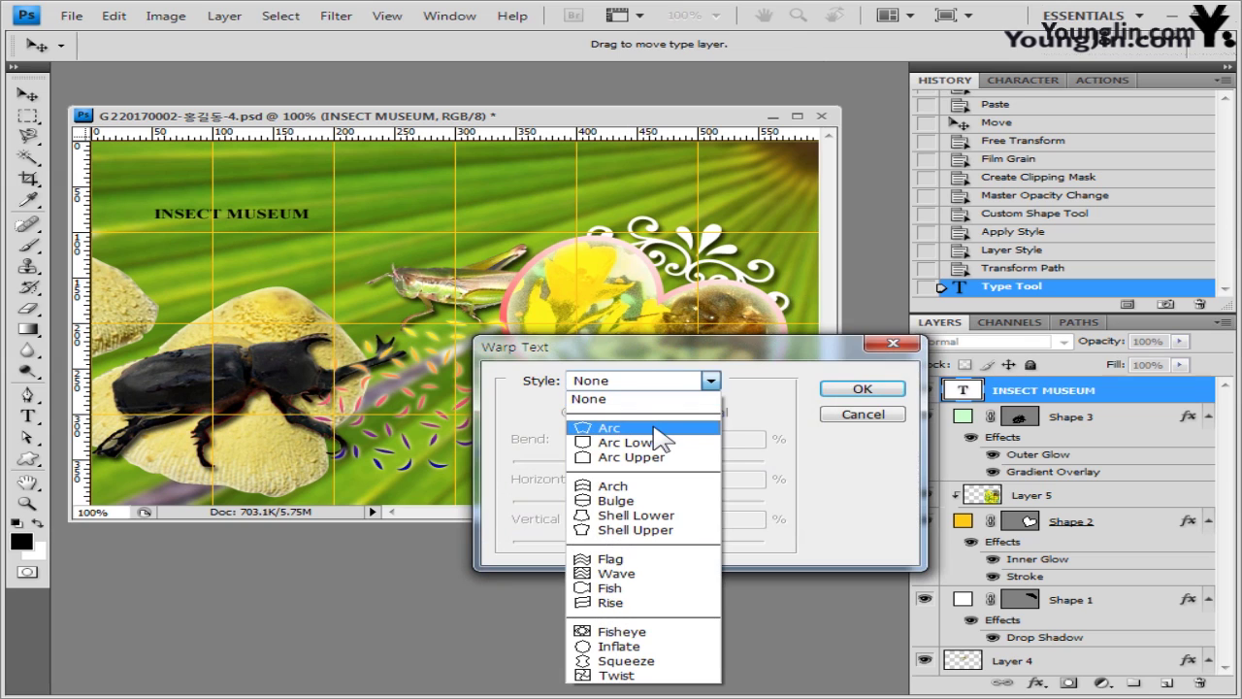
{"action": "left_click", "coordinate": [653, 431]}
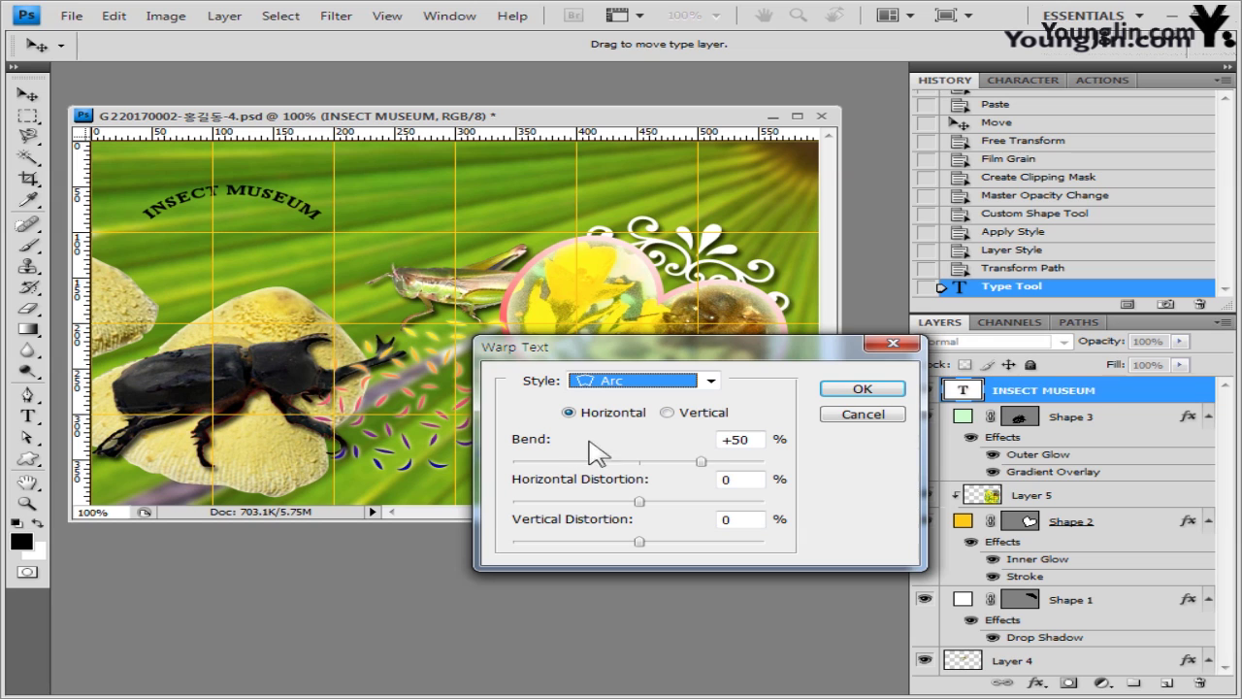
{"action": "left_click_drag", "start_coordinate": [701, 461], "coordinate": [689, 462]}
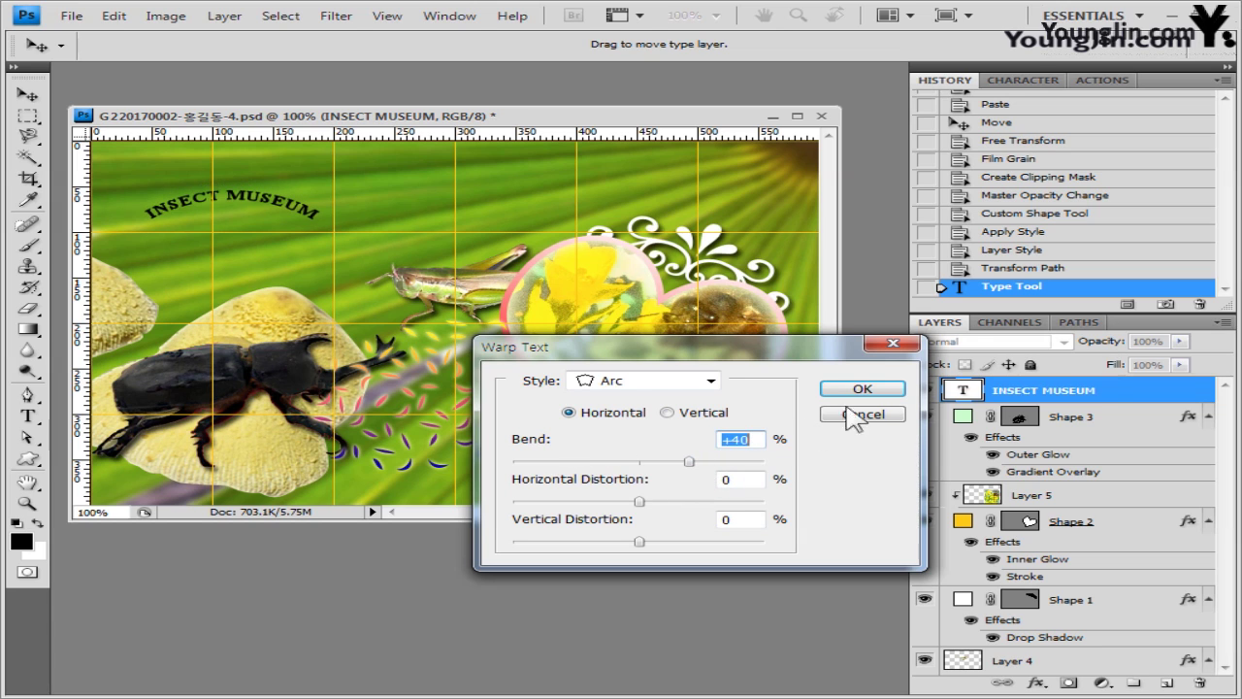
{"action": "left_click", "coordinate": [873, 389]}
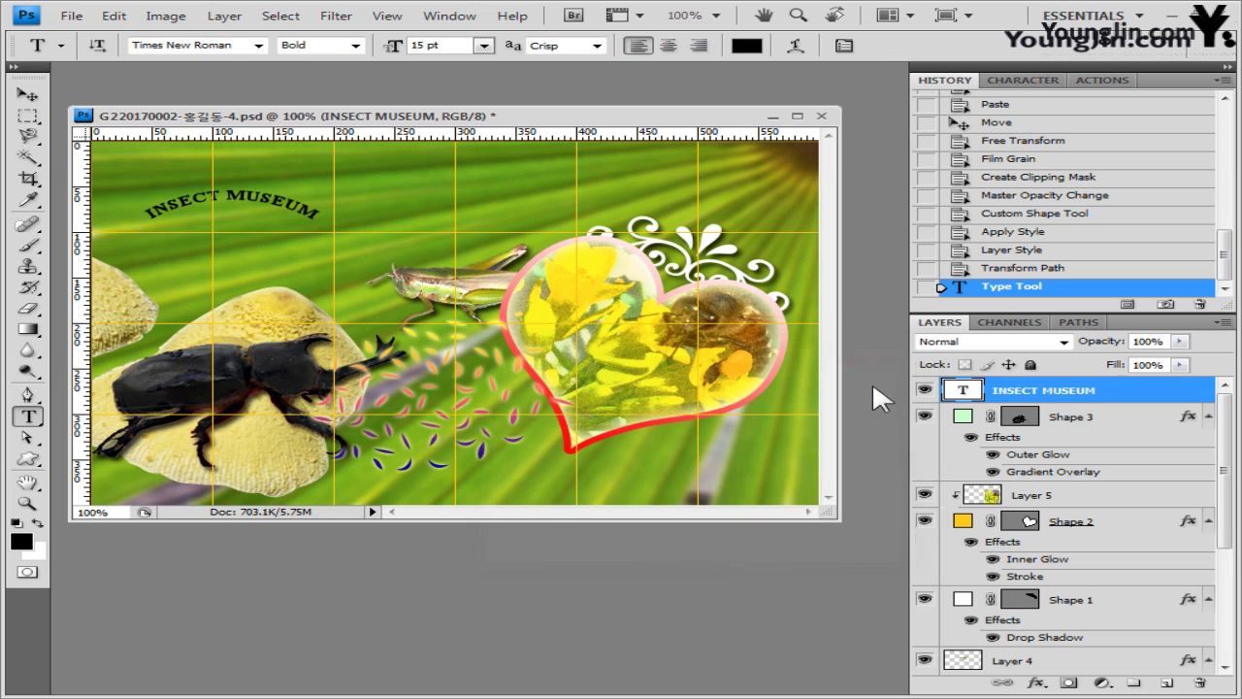
{"action": "key", "text": "v"}
{"action": "left_click_drag", "start_coordinate": [310, 274], "coordinate": [292, 252]}
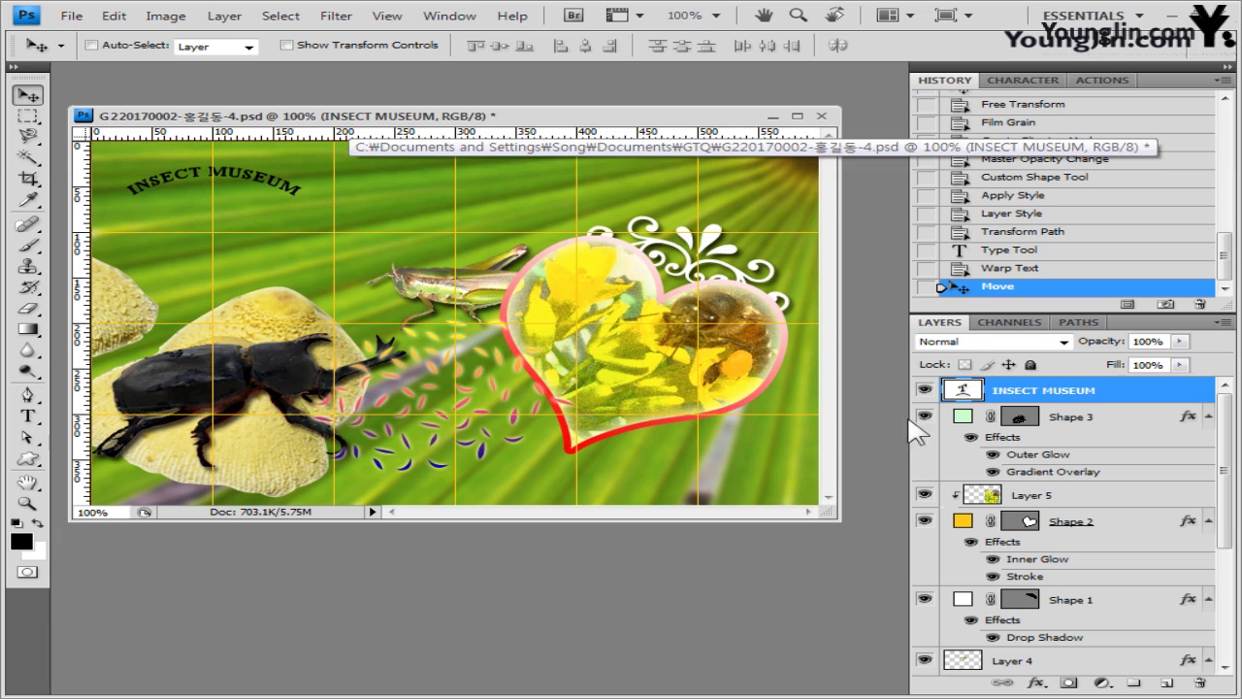
- Add a 2 px stroke in #99ff66 to the title and switch its fill to gradient
{"action": "left_click", "coordinate": [1040, 684]}
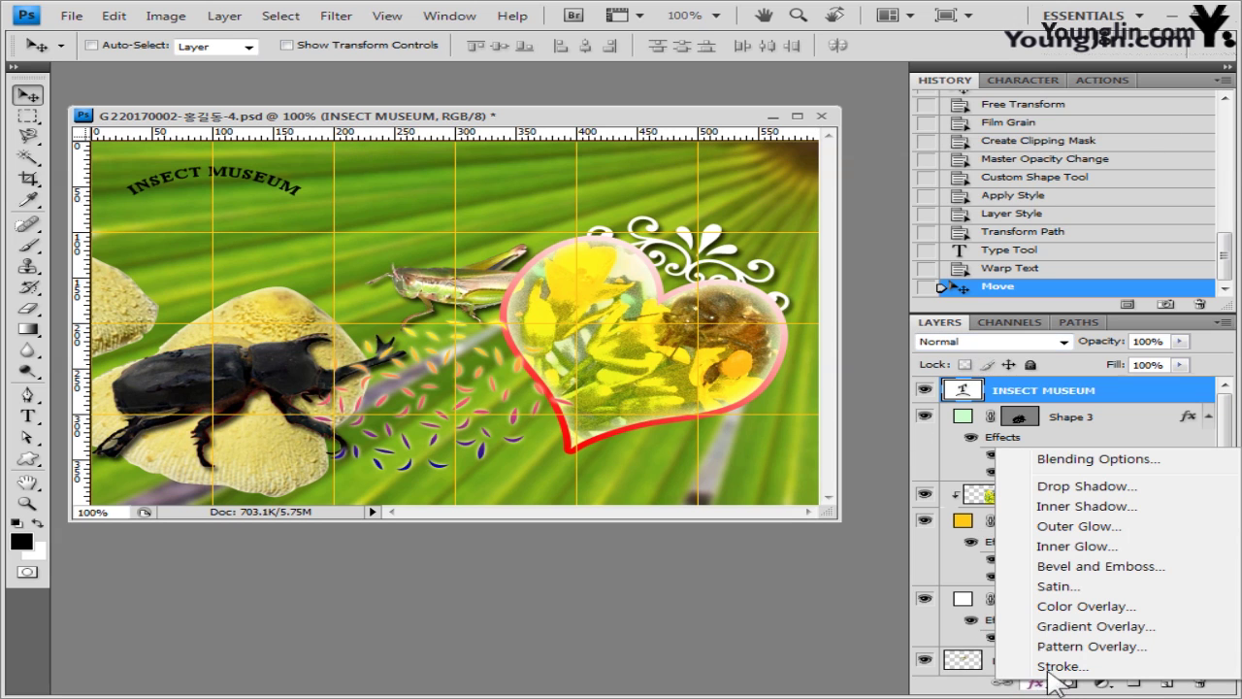
{"action": "left_click", "coordinate": [1060, 665]}
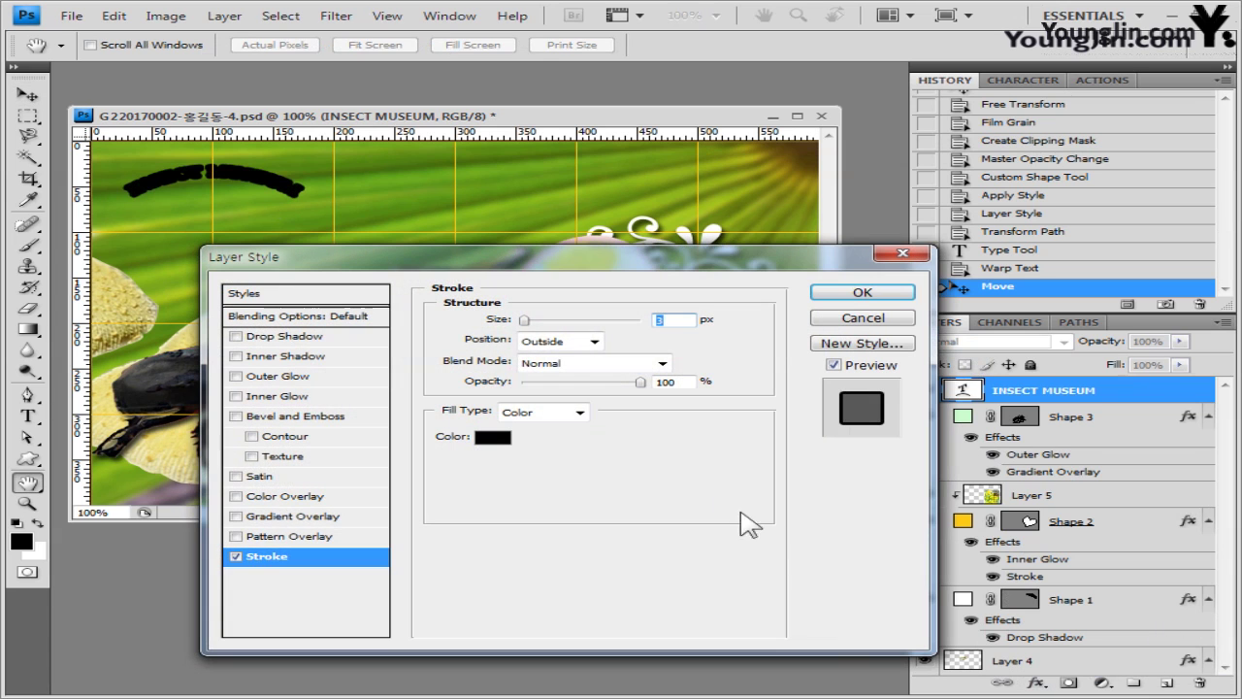
{"action": "type", "text": "2"}
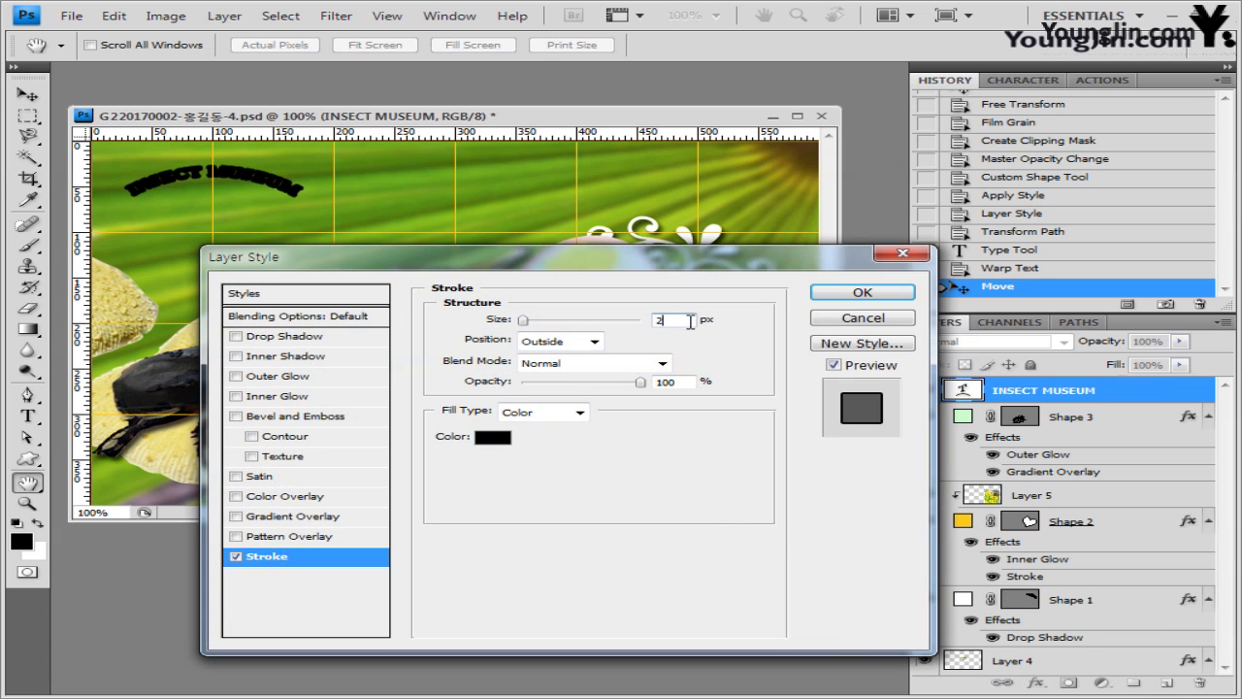
{"action": "left_click", "coordinate": [493, 439]}
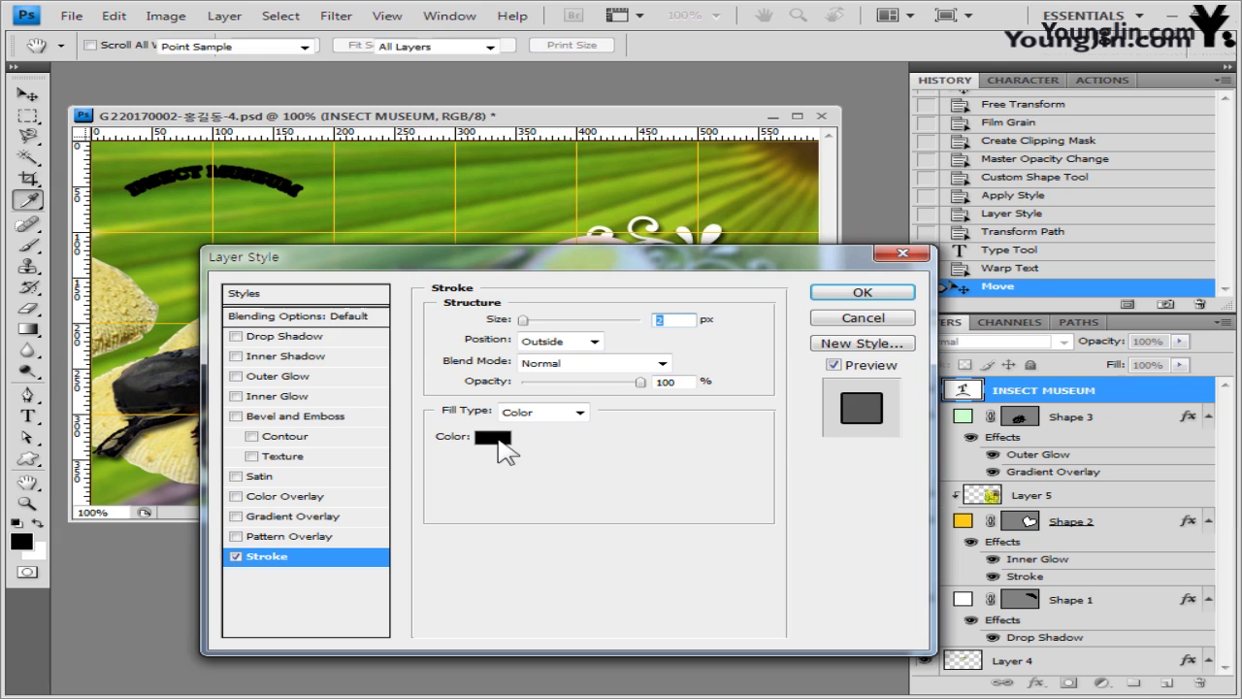
{"action": "type", "text": "99ff66"}
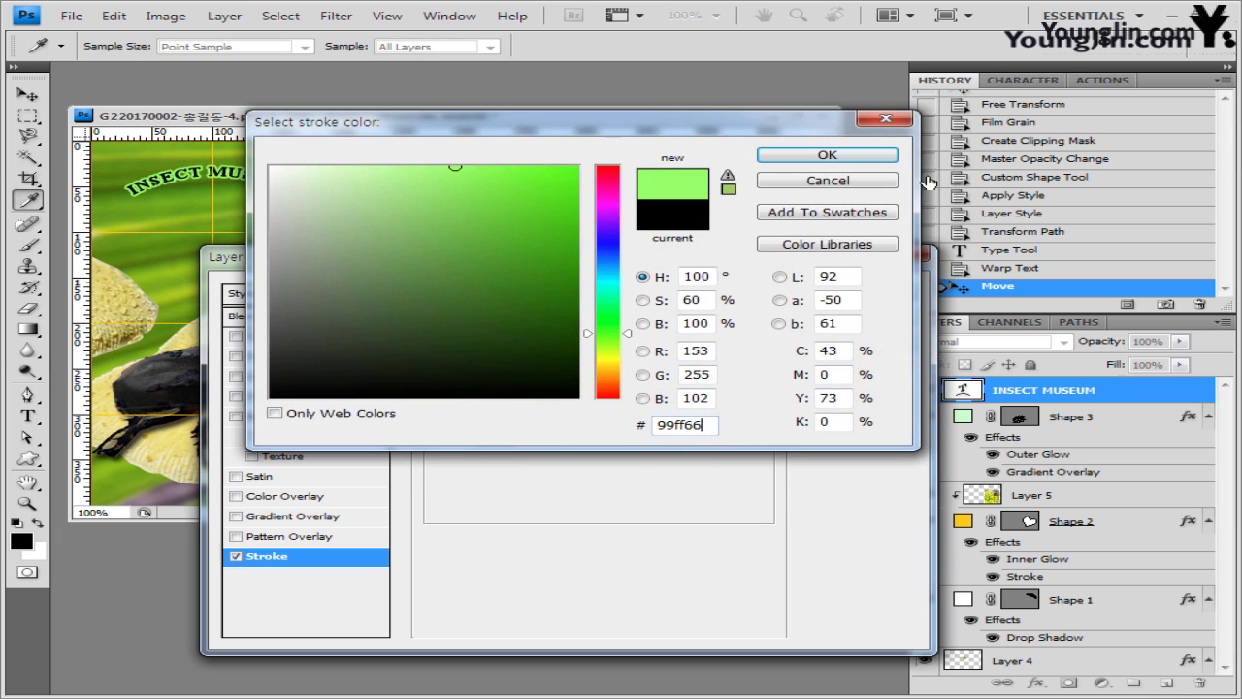
{"action": "left_click", "coordinate": [879, 158]}
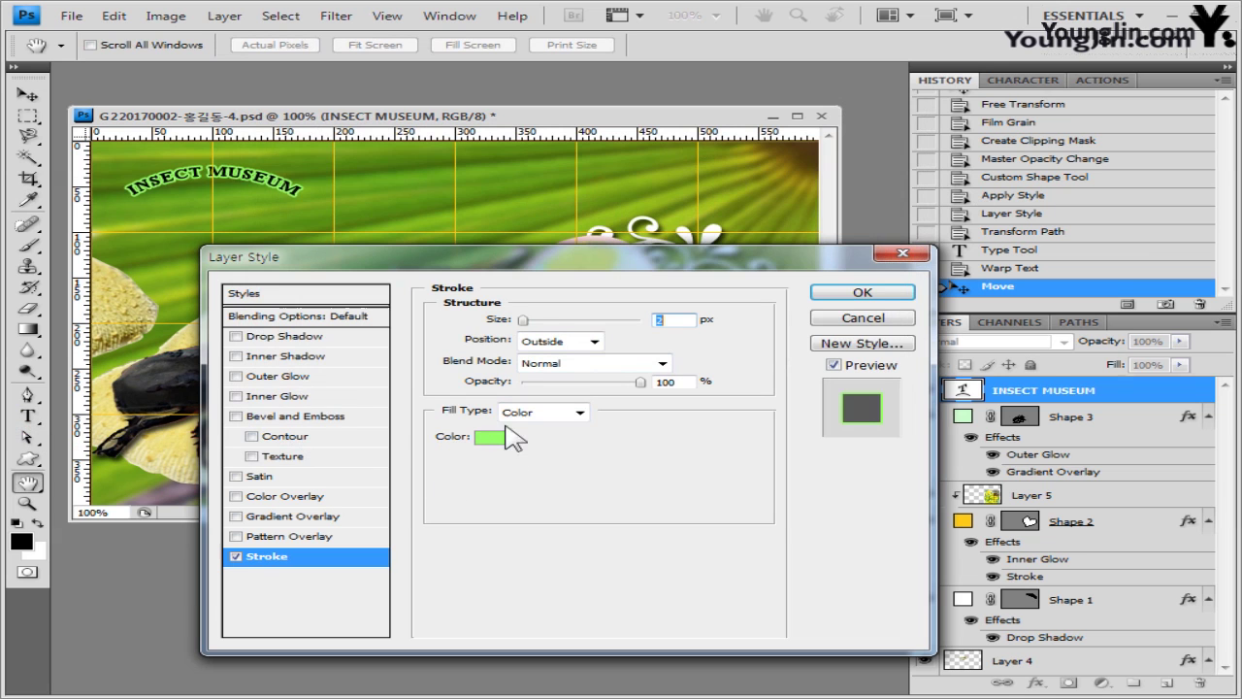
{"action": "left_click", "coordinate": [576, 414]}
{"action": "left_click", "coordinate": [566, 445]}
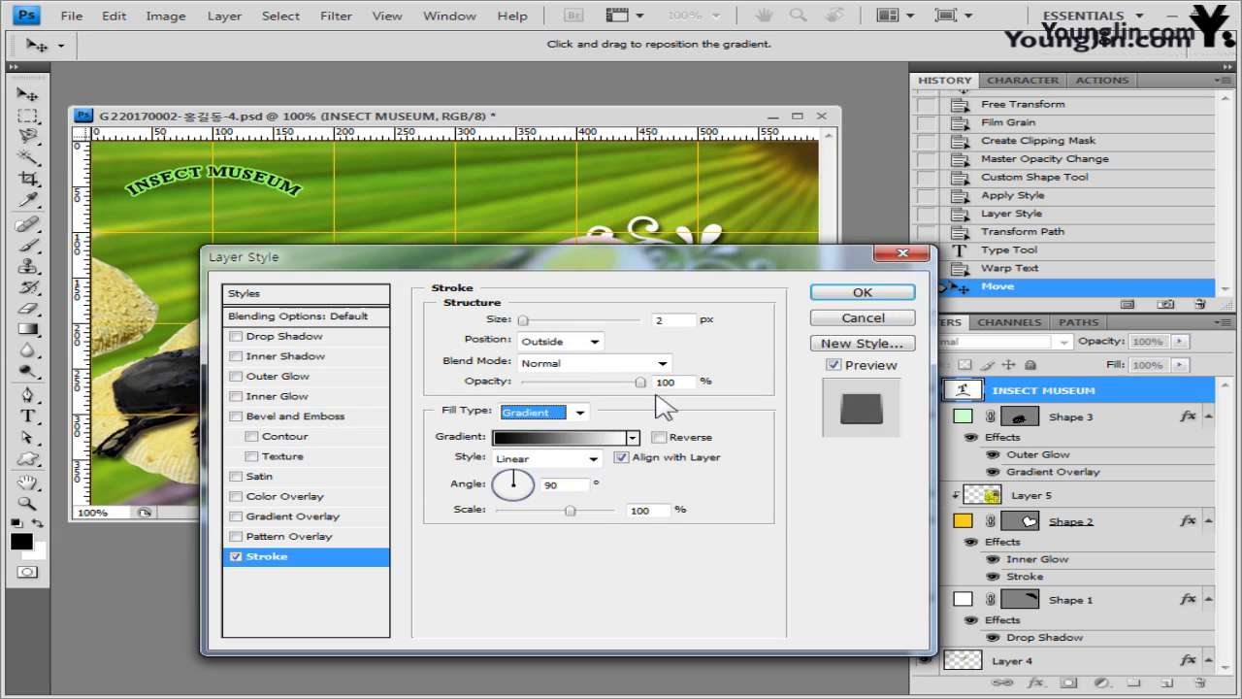
- Set the stroke gradient from light green to white at 0° angle and apply it
{"action": "left_click", "coordinate": [583, 440]}
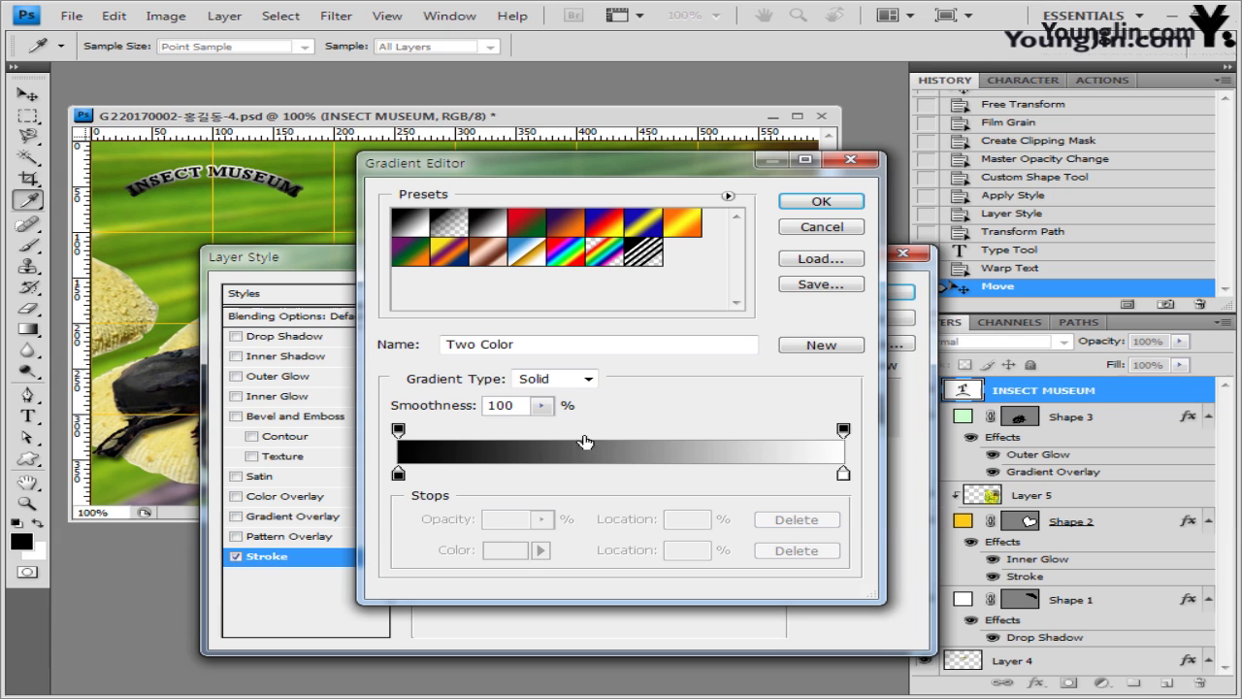
{"action": "double_click", "coordinate": [398, 474]}
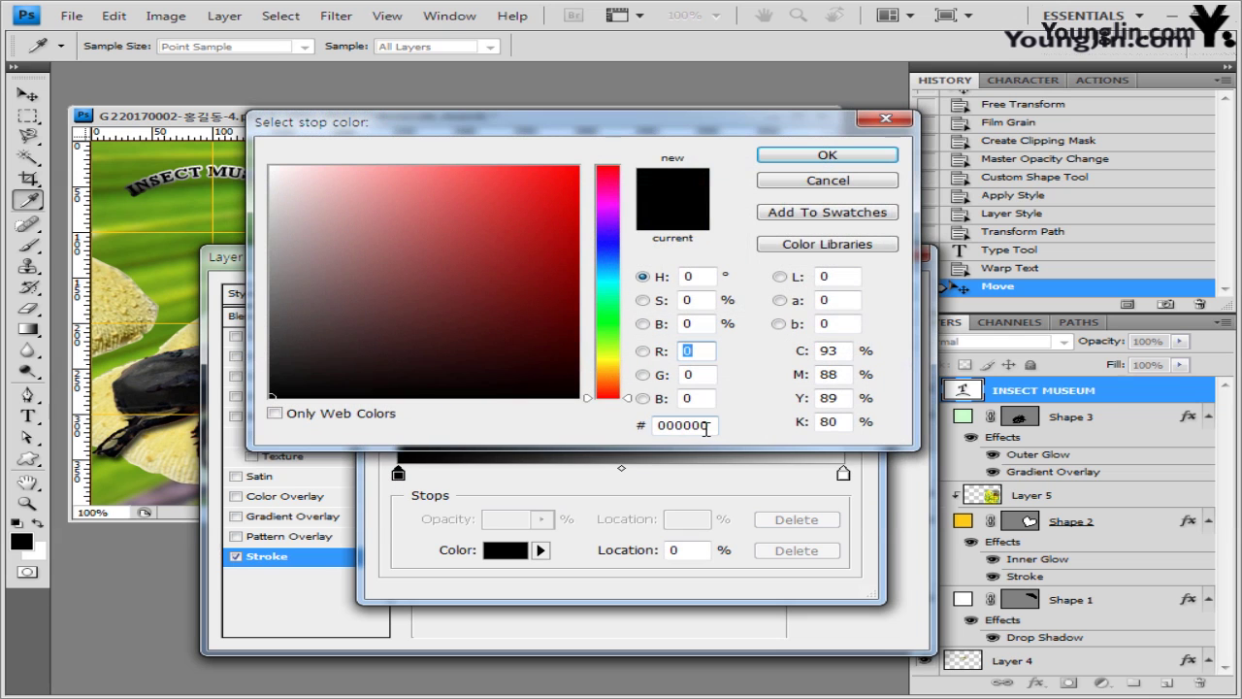
{"action": "double_click", "coordinate": [706, 425]}
{"action": "type", "text": "99ff606"}
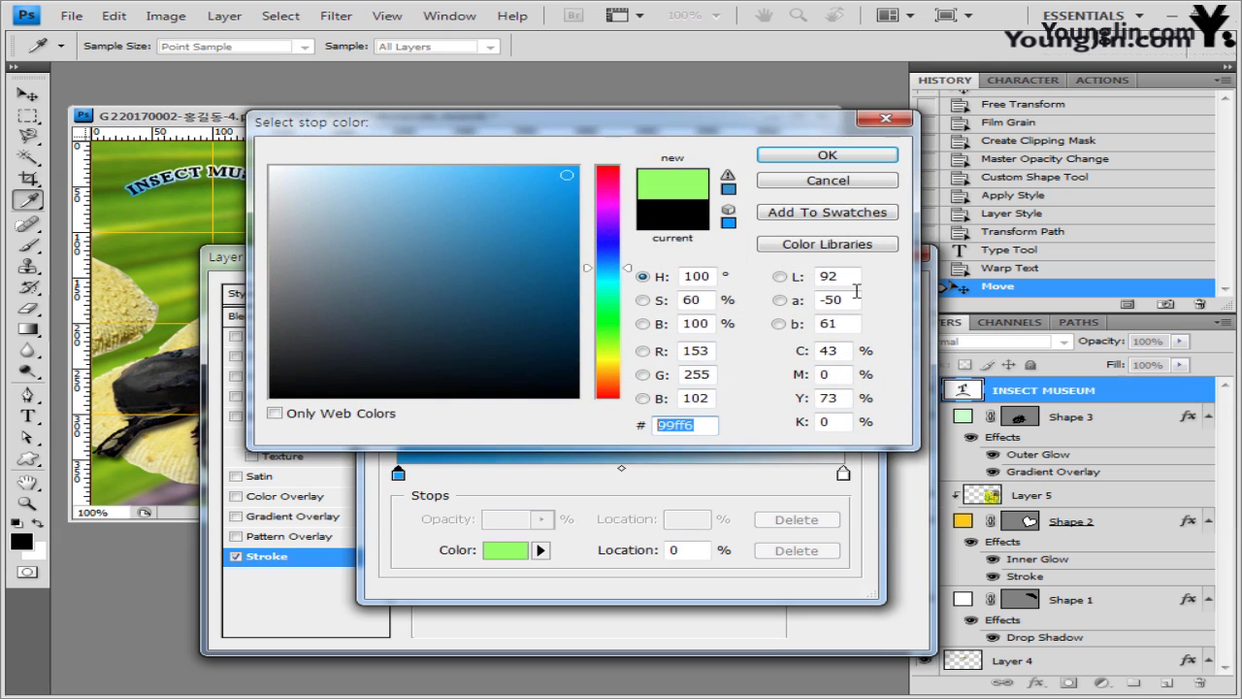
{"action": "left_click", "coordinate": [827, 155]}
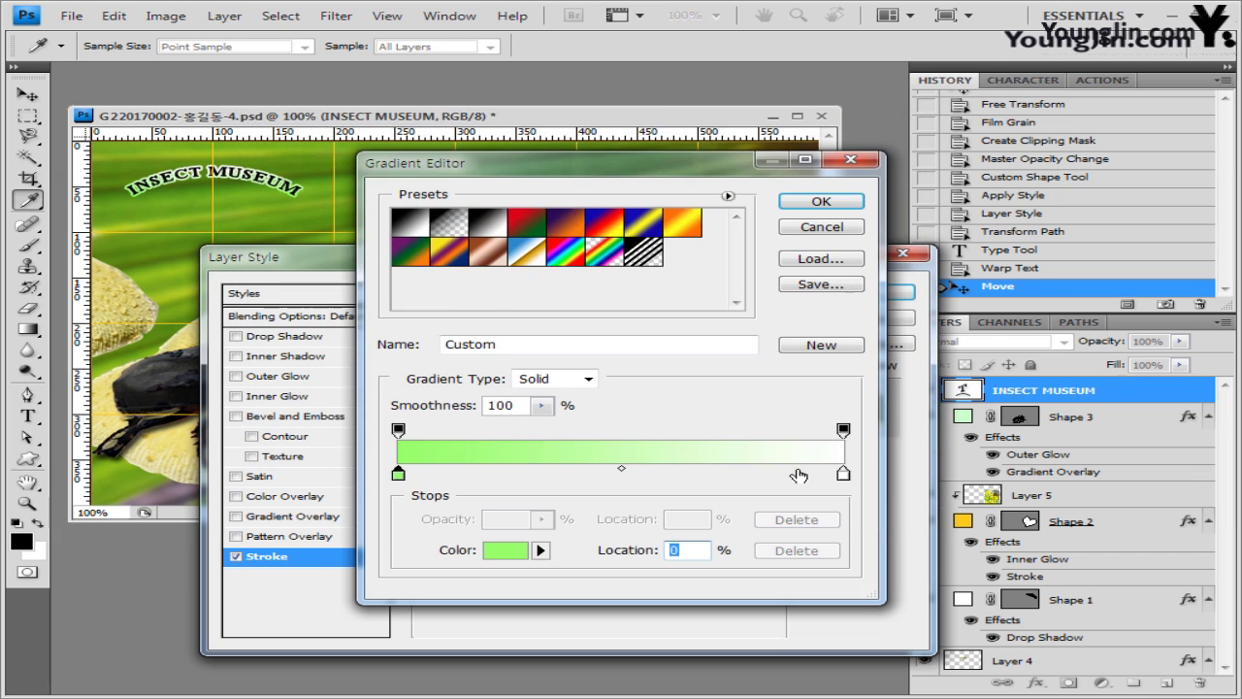
{"action": "double_click", "coordinate": [843, 475]}
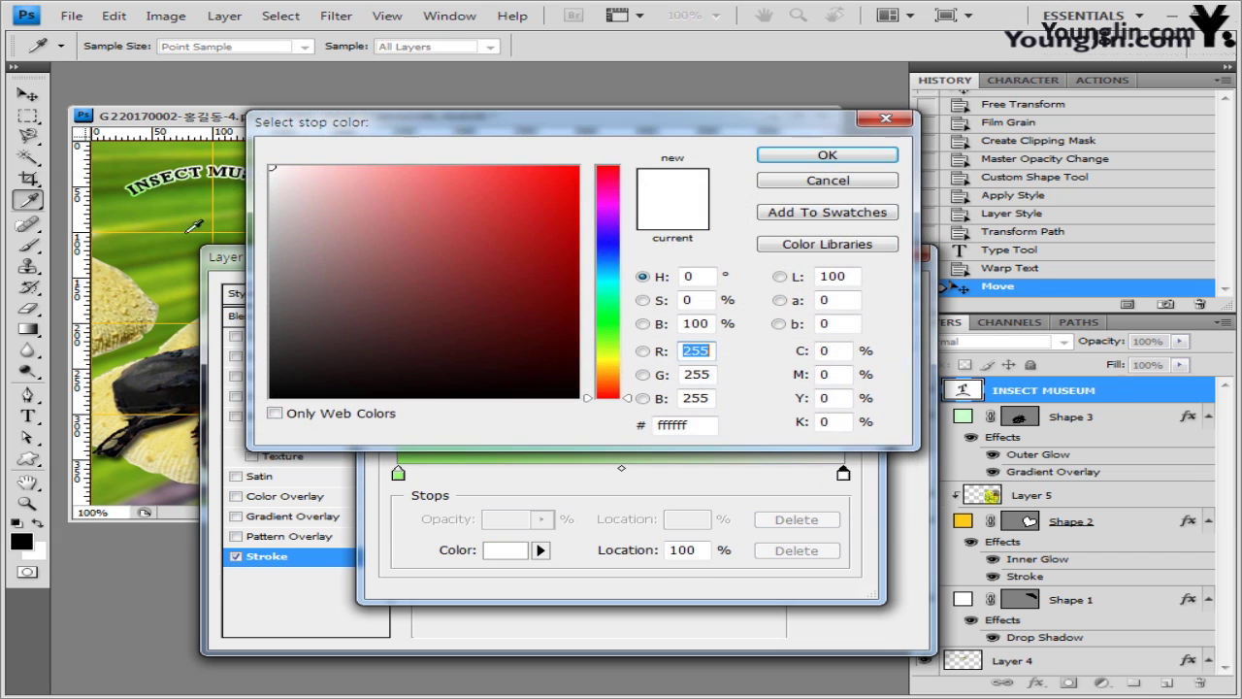
{"action": "left_click", "coordinate": [833, 157]}
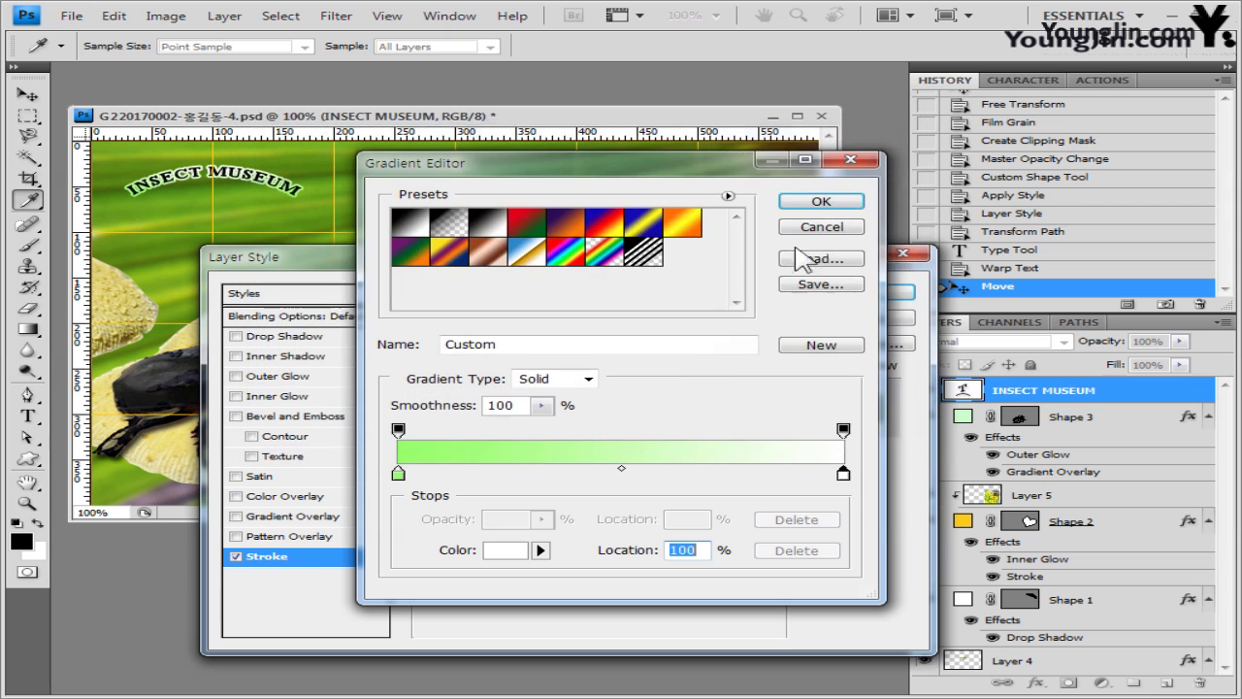
{"action": "left_click", "coordinate": [830, 205]}
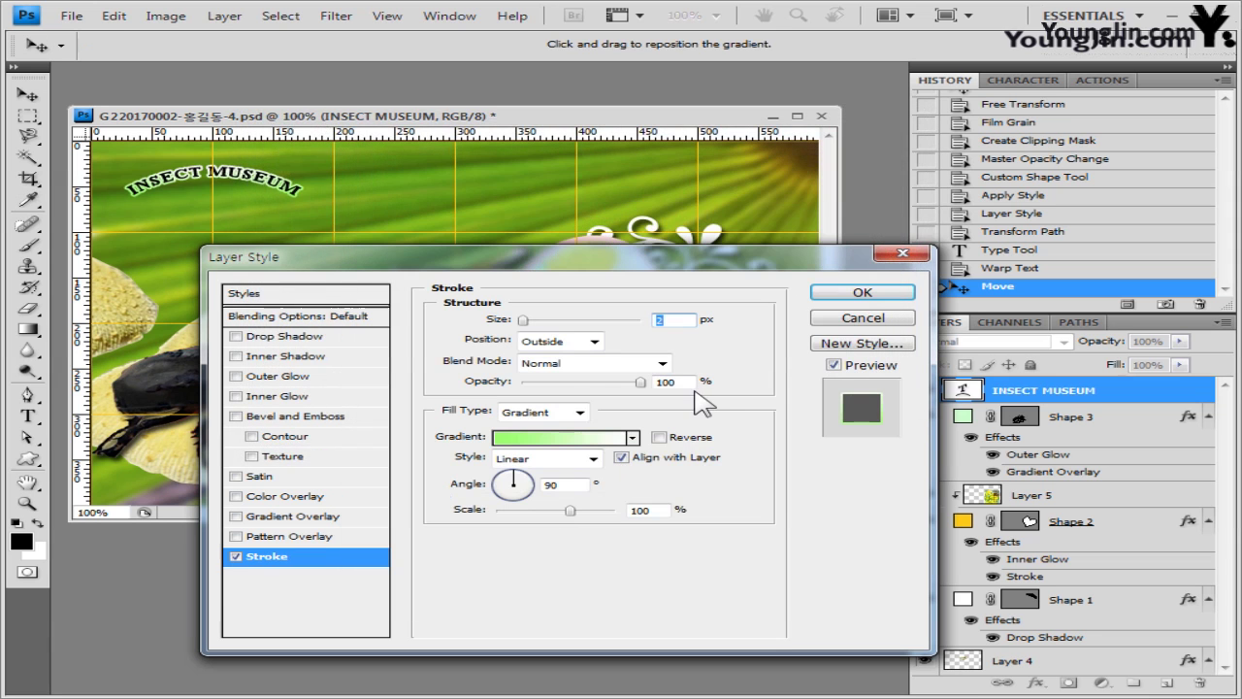
{"action": "double_click", "coordinate": [567, 484]}
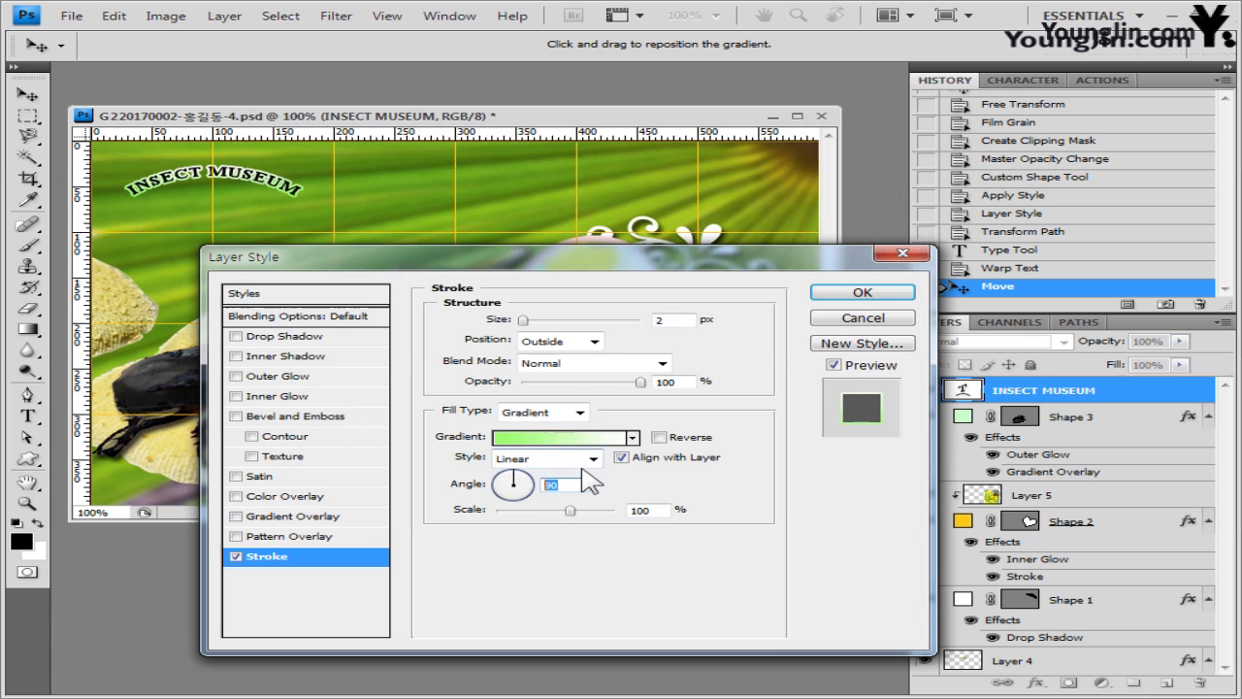
{"action": "type", "text": "0"}
{"action": "left_click", "coordinate": [862, 292]}
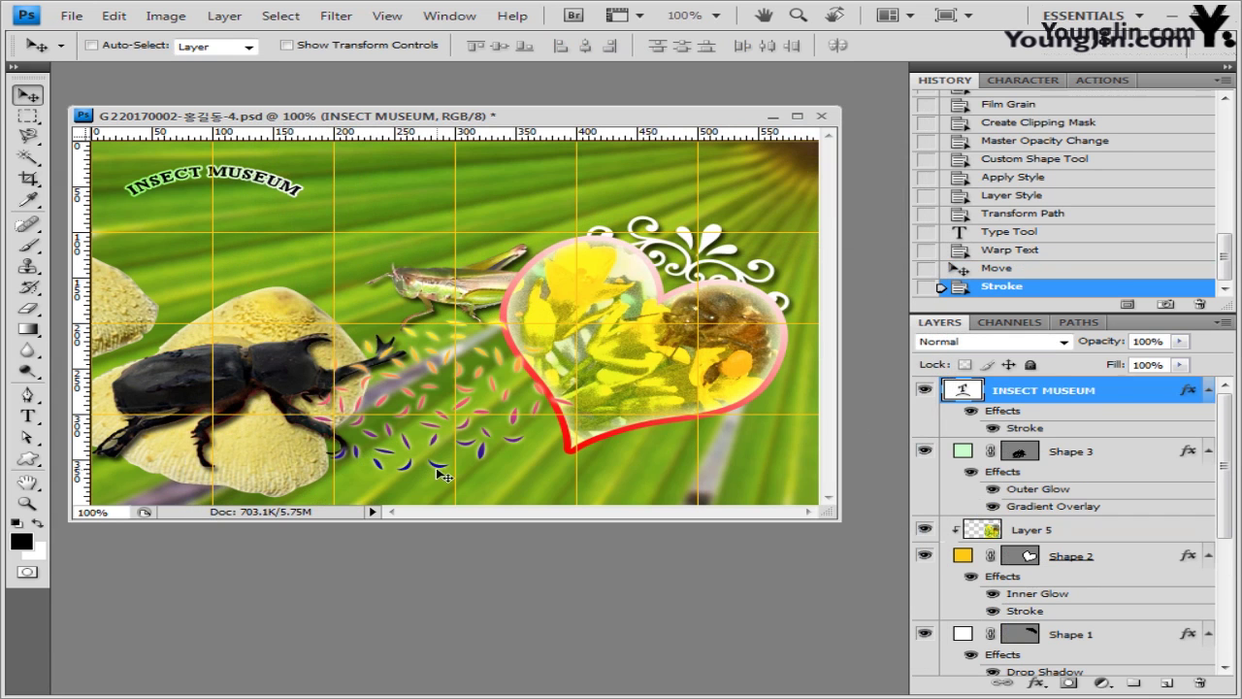
{"action": "left_click", "coordinate": [28, 415]}
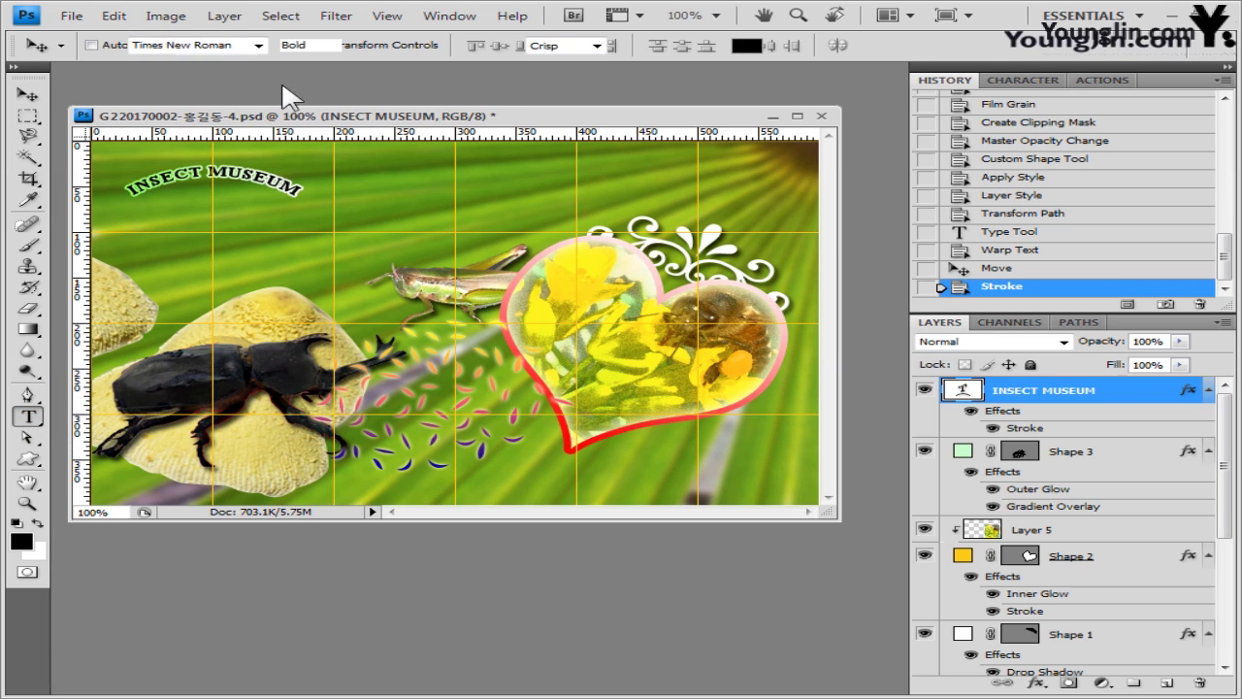
{"action": "left_click", "coordinate": [235, 46]}
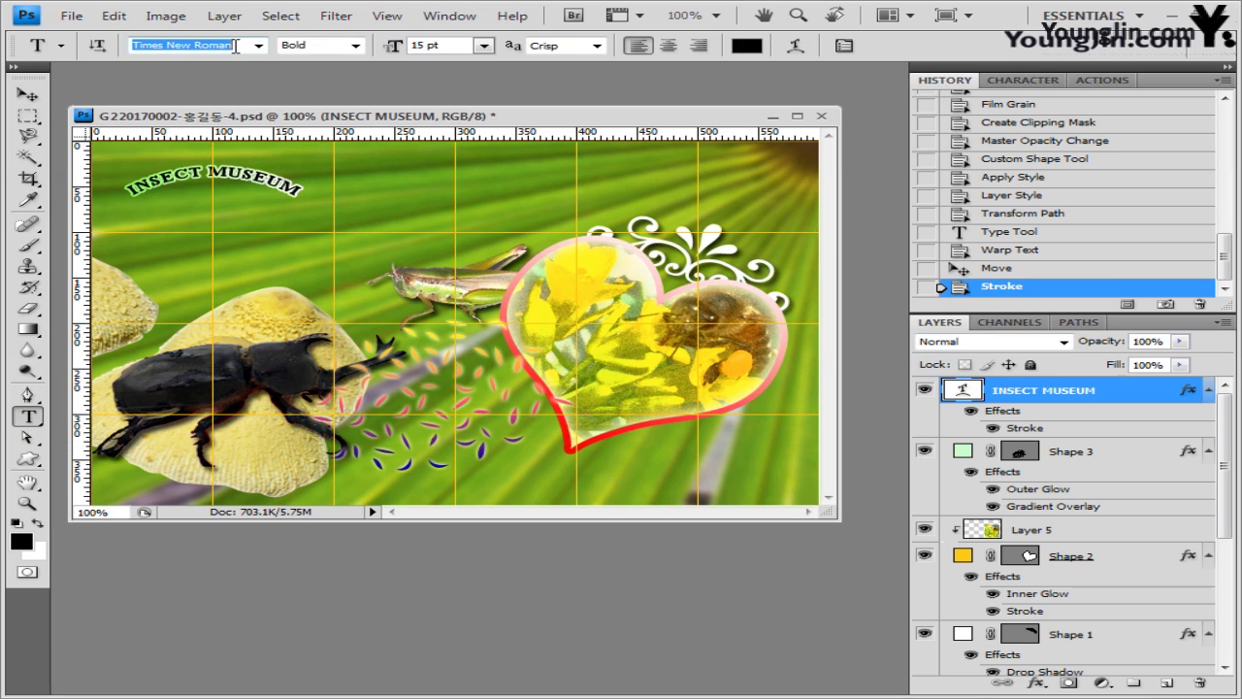
{"action": "type", "text": "굴림"}
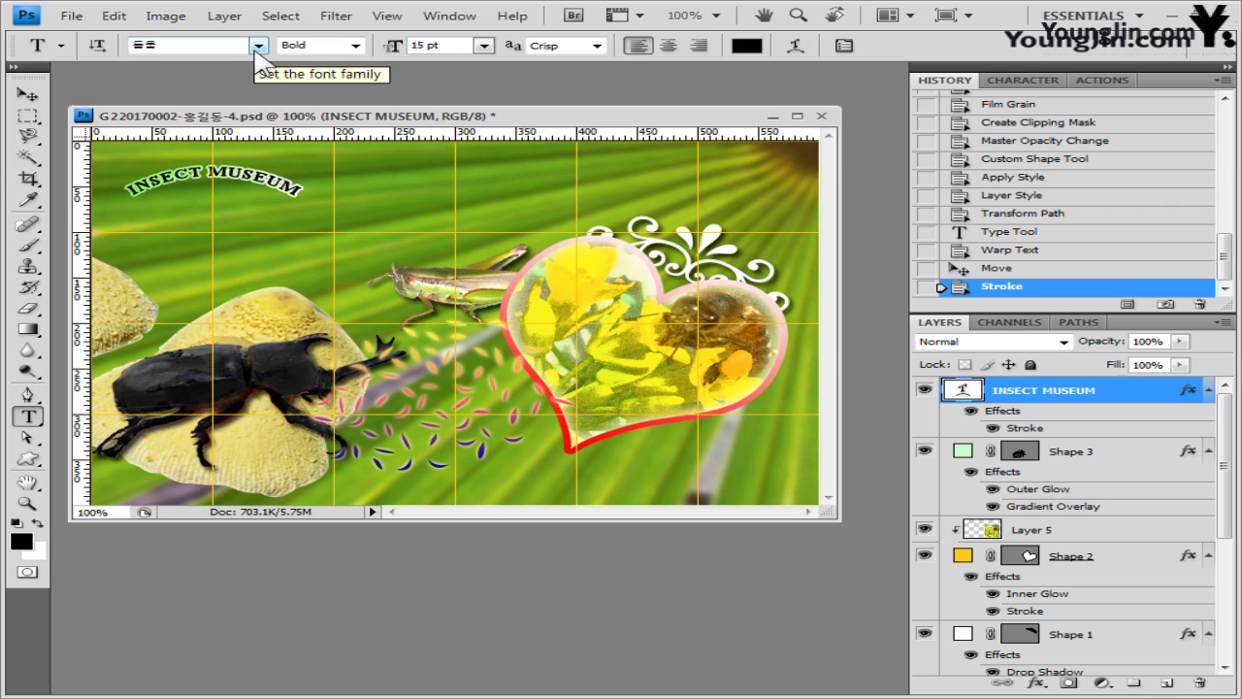
{"action": "type", "text": "체"}
{"action": "left_click", "coordinate": [259, 46]}
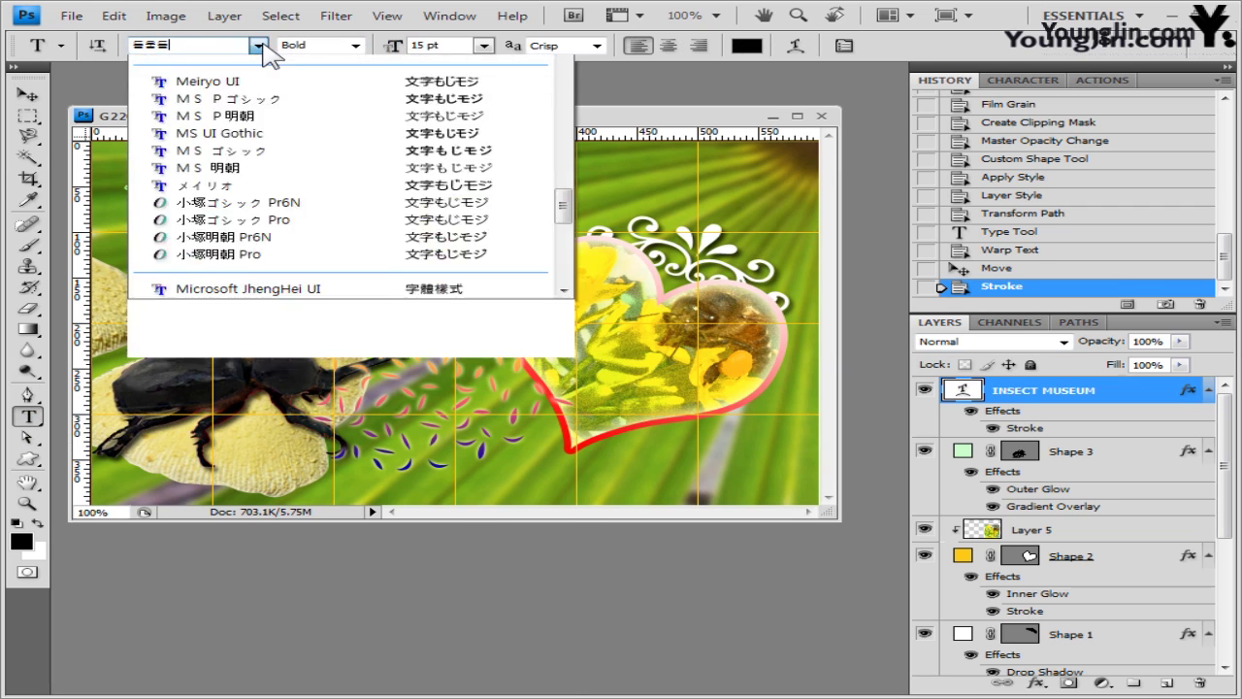
{"action": "left_click", "coordinate": [239, 57]}
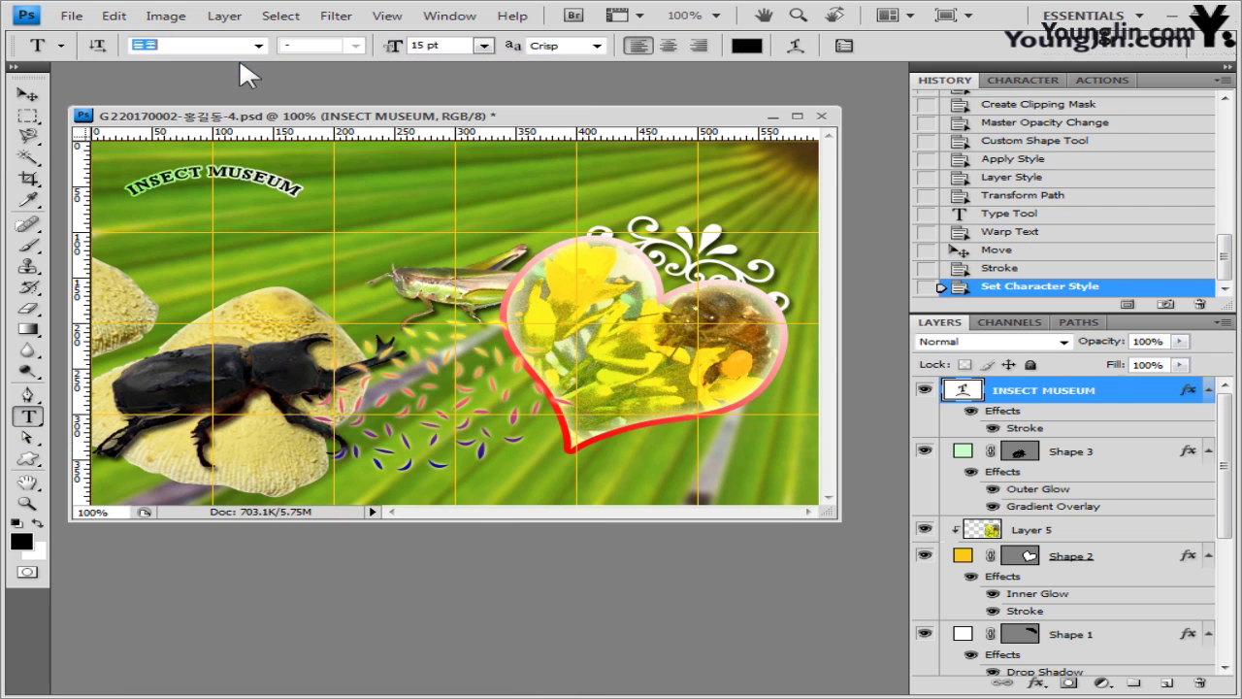
{"action": "left_click", "coordinate": [444, 48]}
{"action": "type", "text": "35"}
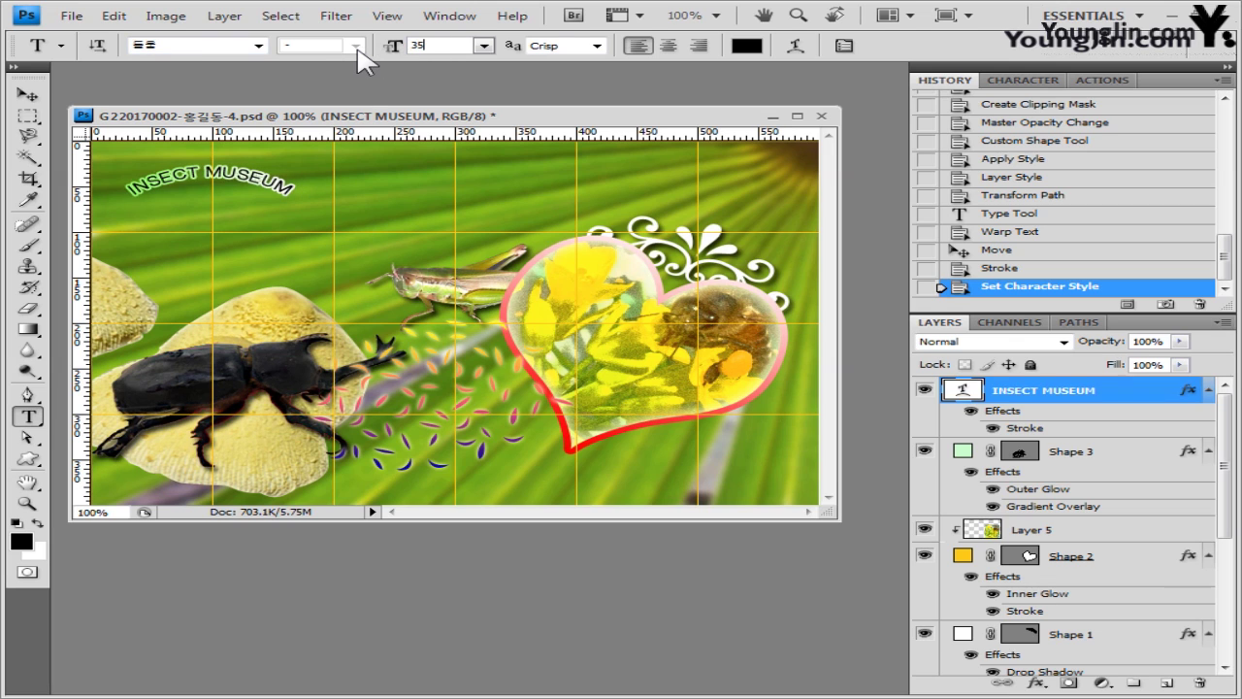
{"action": "key", "text": "Return"}
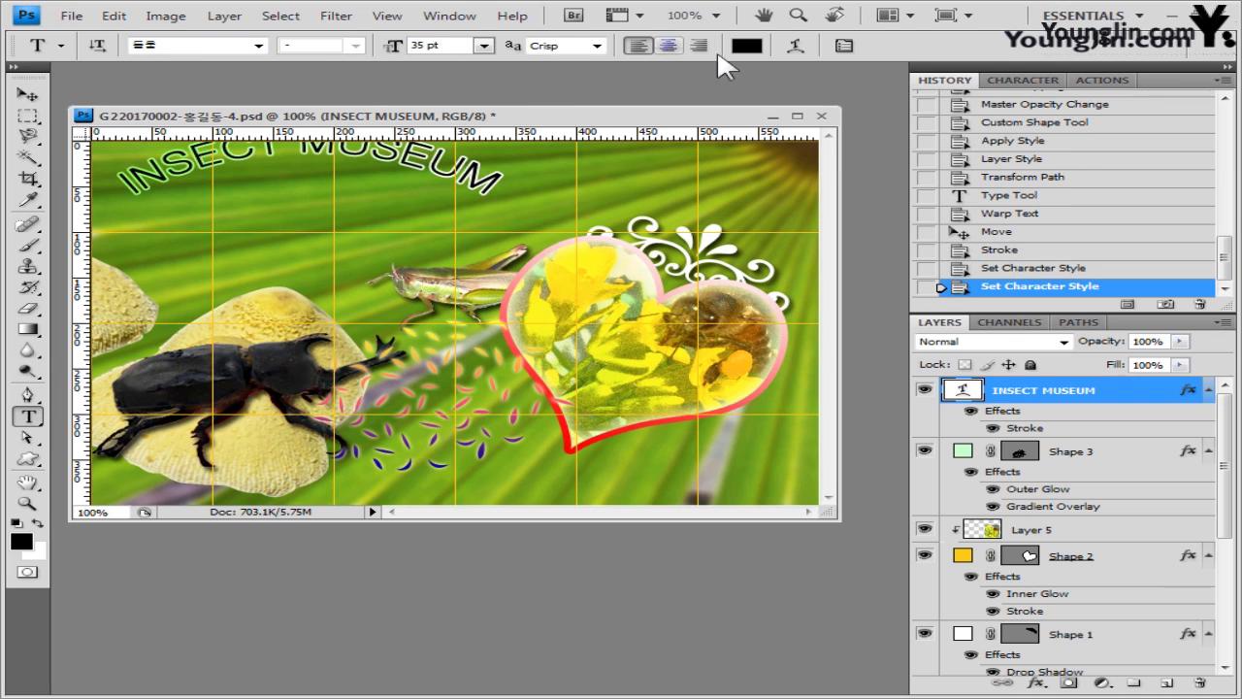
{"action": "left_click", "coordinate": [746, 45]}
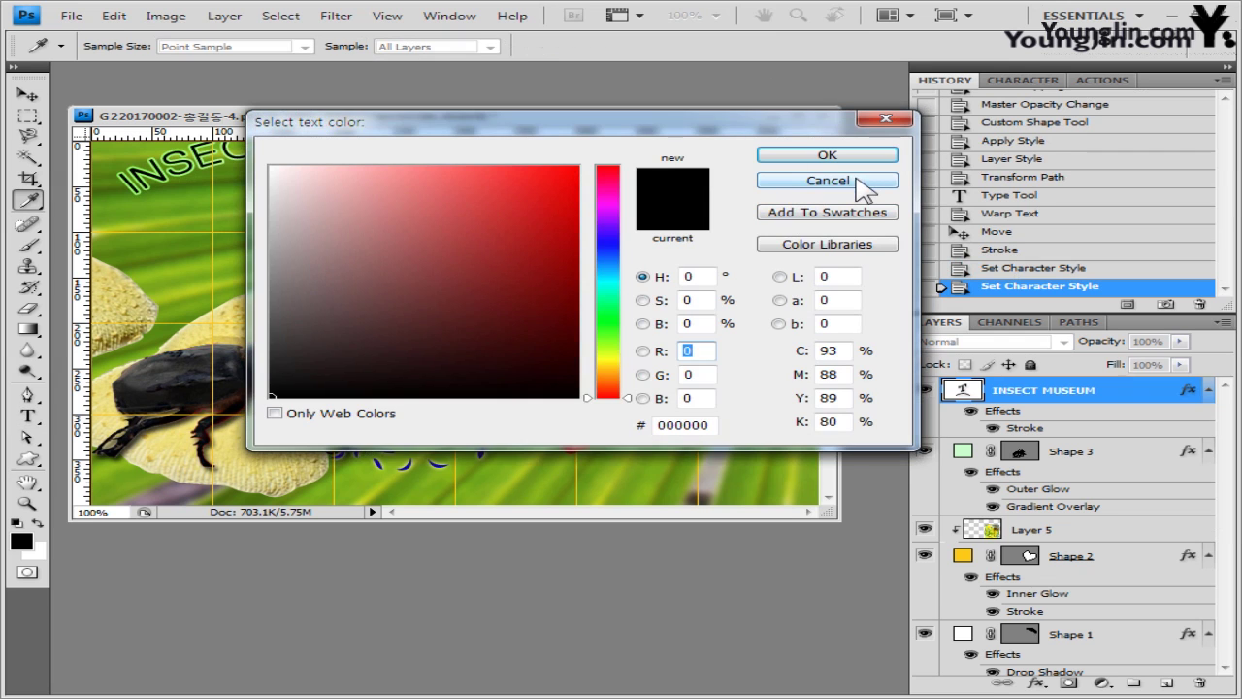
{"action": "left_click", "coordinate": [858, 184]}
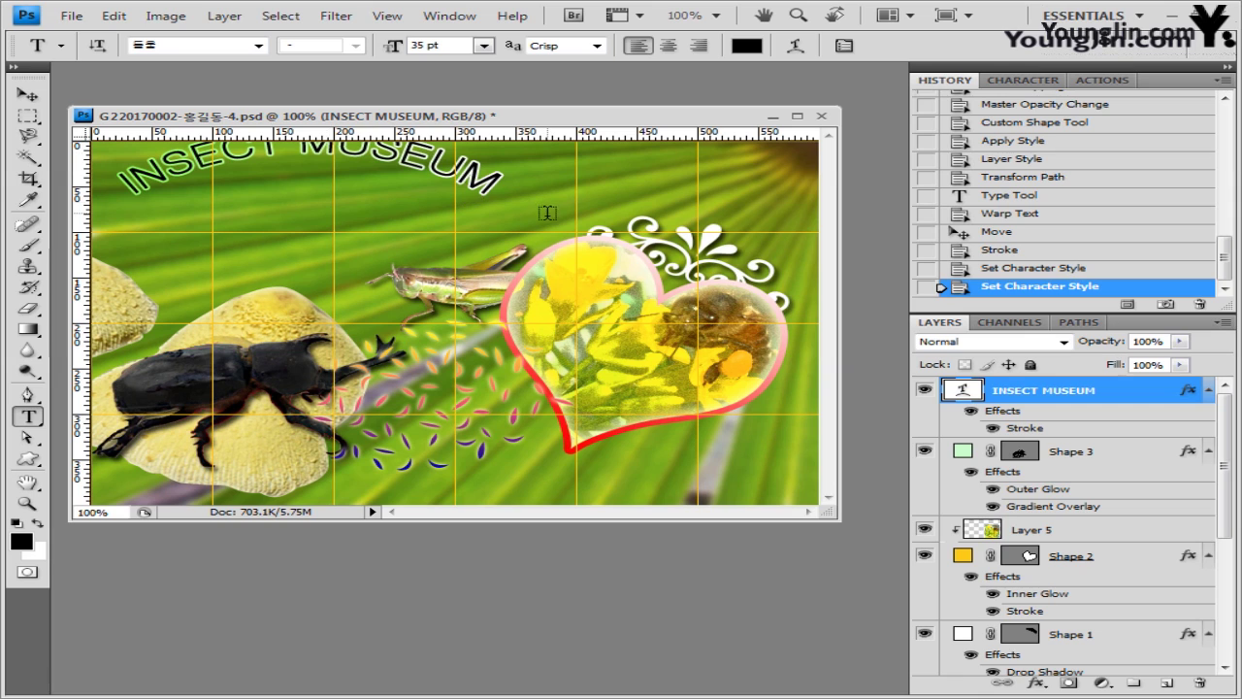
{"action": "left_click", "coordinate": [1011, 270]}
{"action": "left_click", "coordinate": [994, 250]}
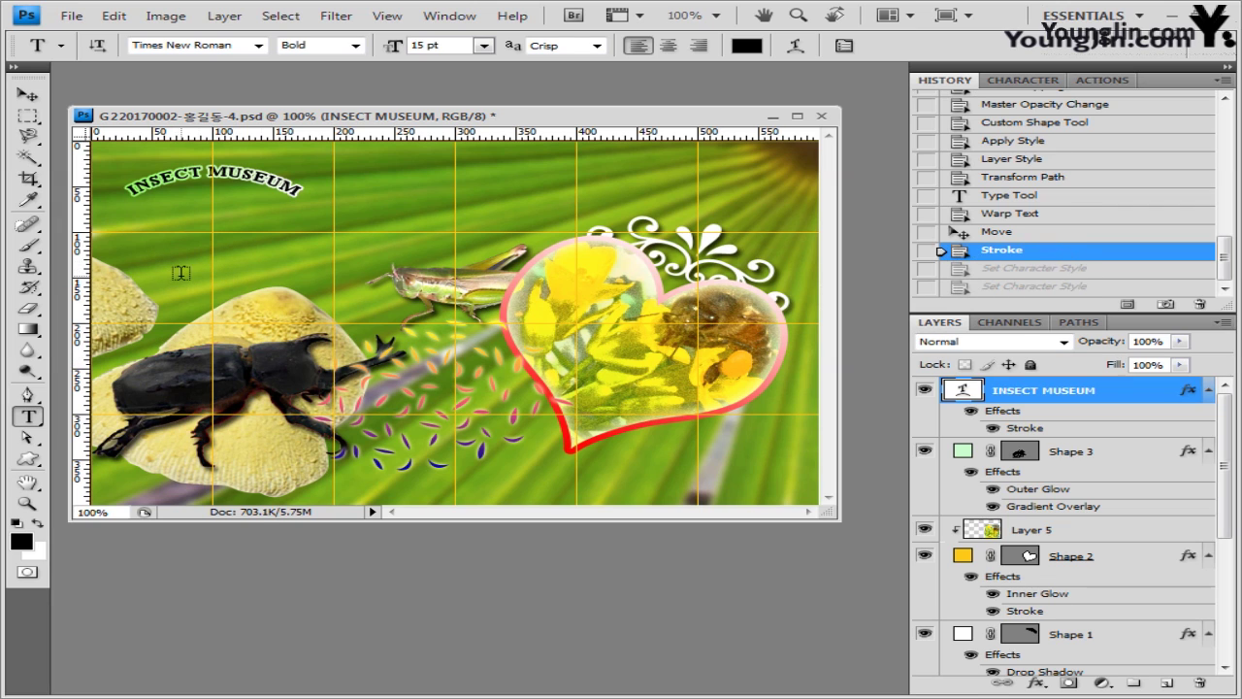
- Paste the headline 자연 생태 보존의 날 below the title in 돋움 at 35 pt
{"action": "left_click", "coordinate": [134, 231]}
{"action": "type", "text": "자연 생태 보존의 날"}
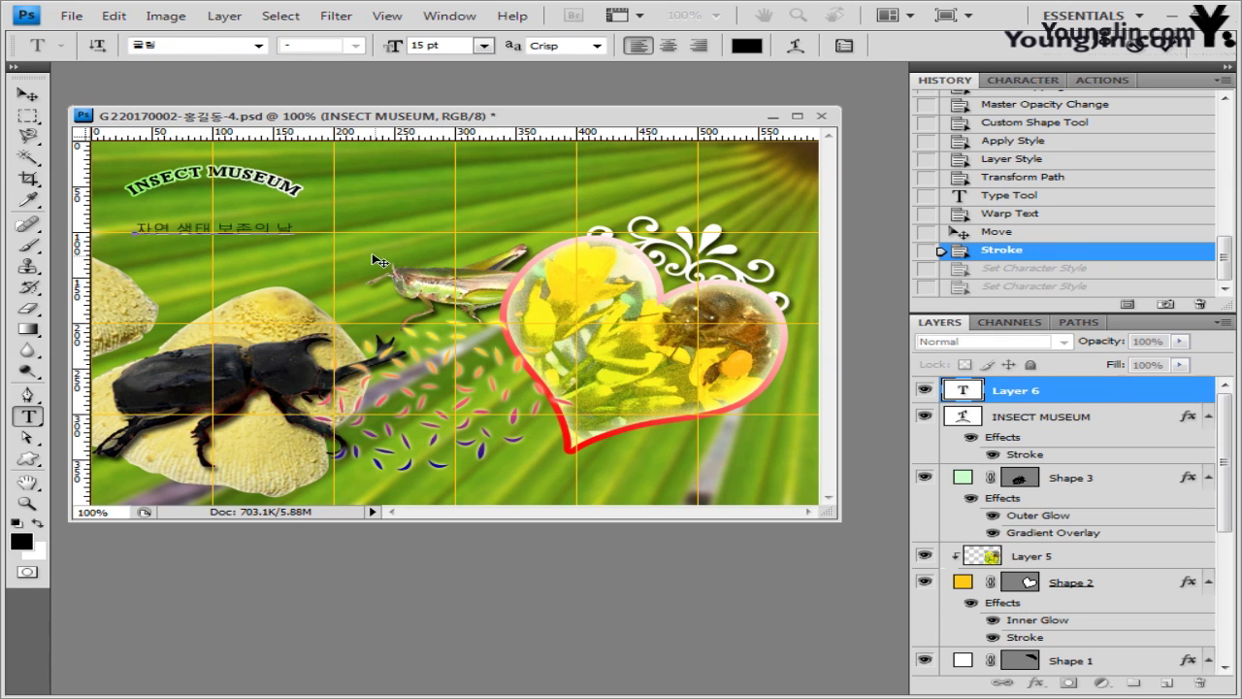
{"action": "key", "text": "ctrl+a"}
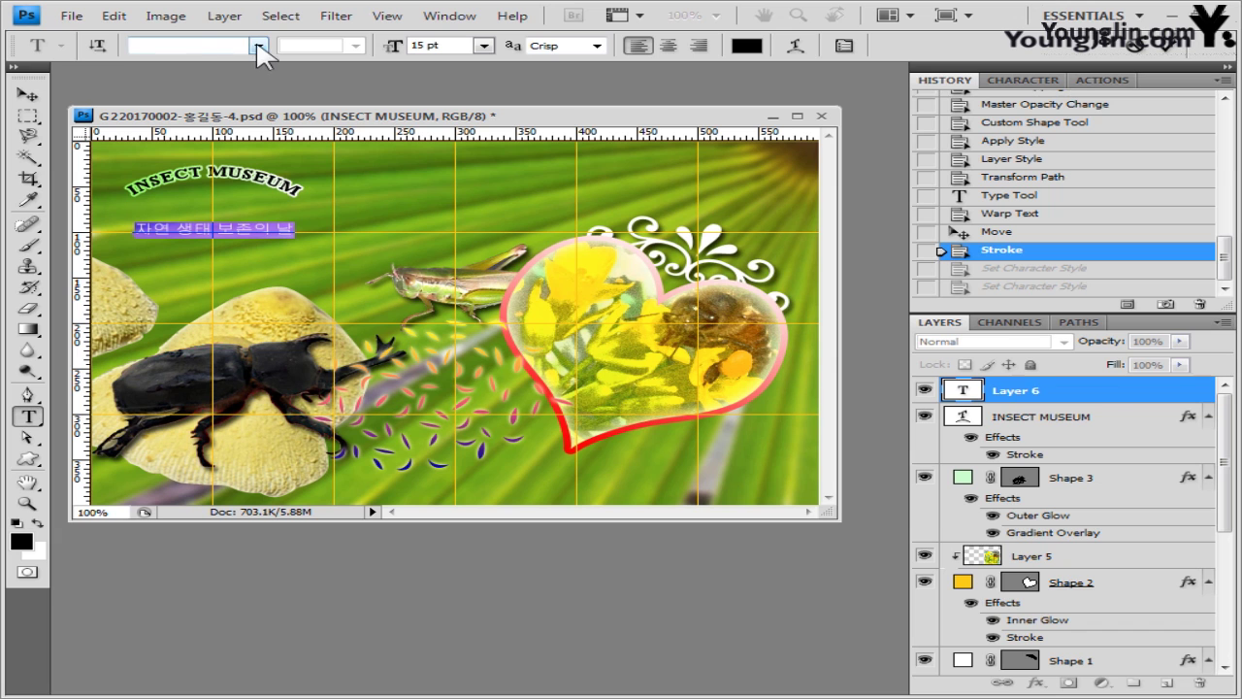
{"action": "left_click", "coordinate": [197, 43]}
{"action": "type", "text": "돋움"}
{"action": "left_click", "coordinate": [257, 46]}
{"action": "left_click", "coordinate": [247, 64]}
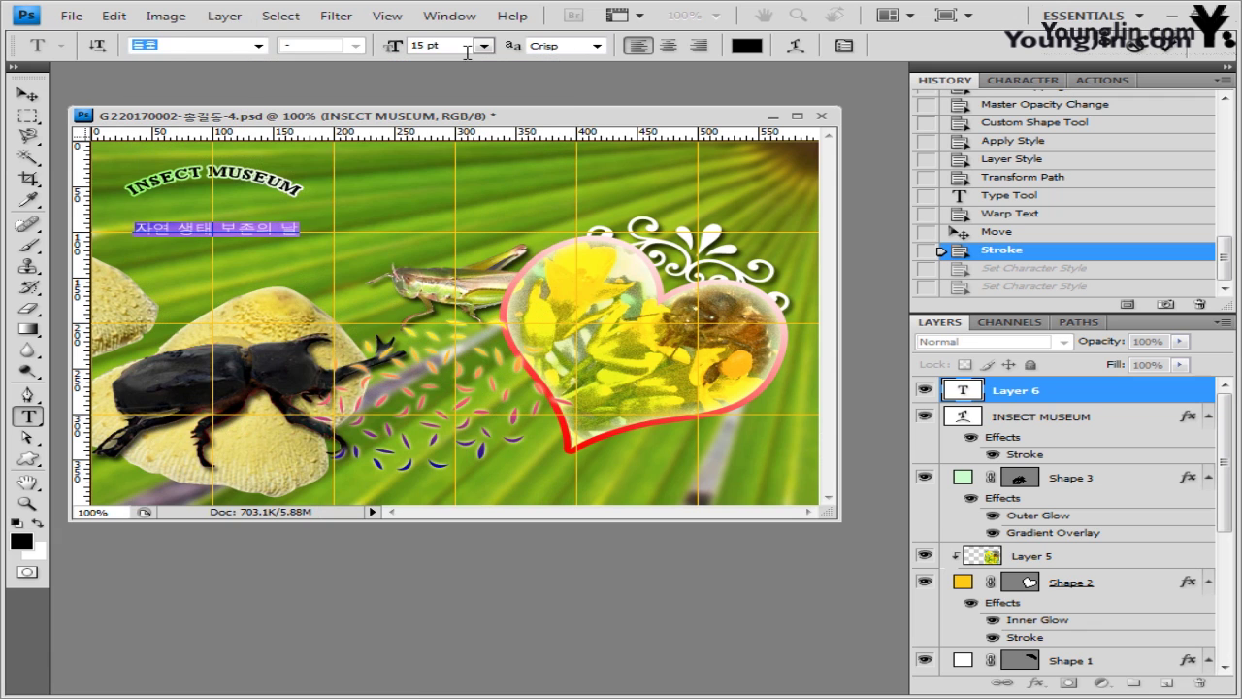
{"action": "key", "text": "Tab"}
{"action": "type", "text": "35"}
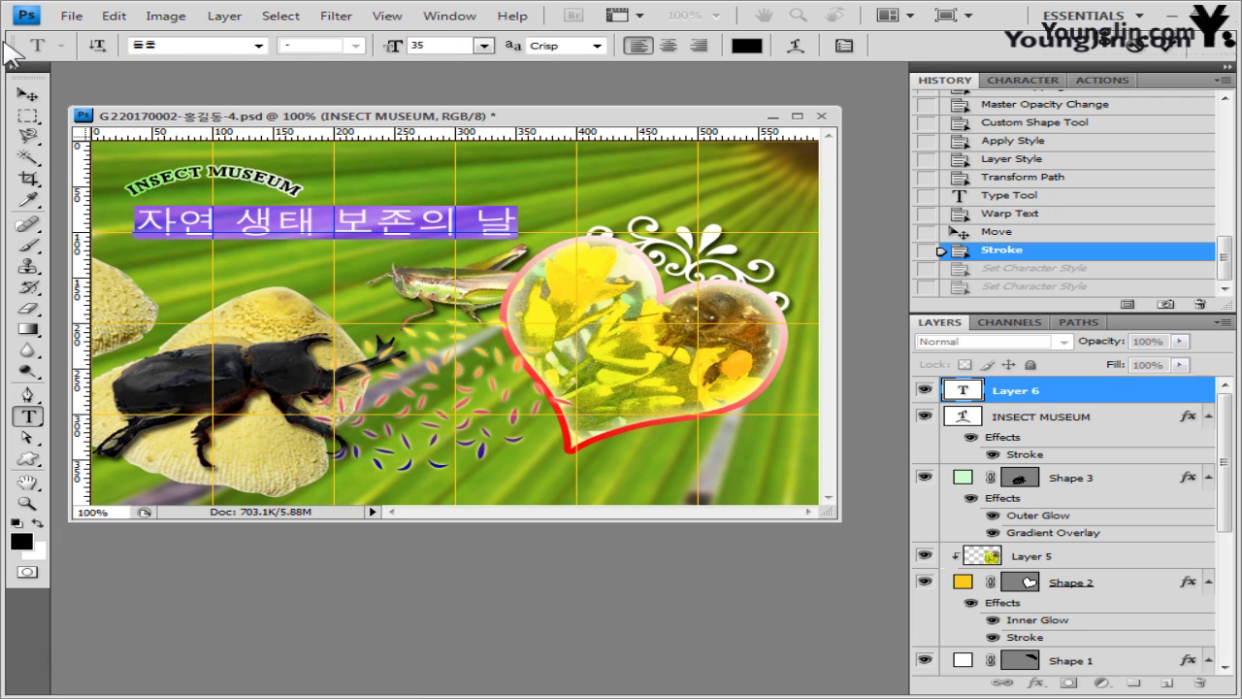
- Colour the headline pure white and commit the text
{"action": "left_click", "coordinate": [752, 46]}
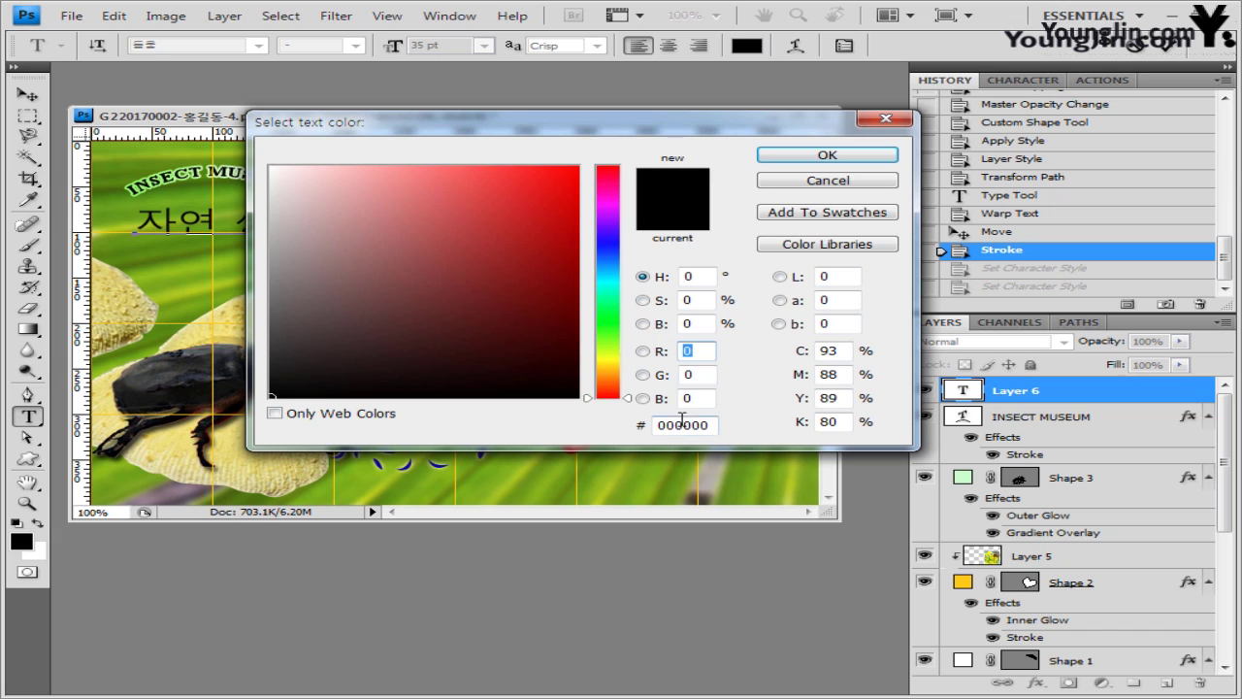
{"action": "left_click_drag", "start_coordinate": [357, 340], "coordinate": [209, 221]}
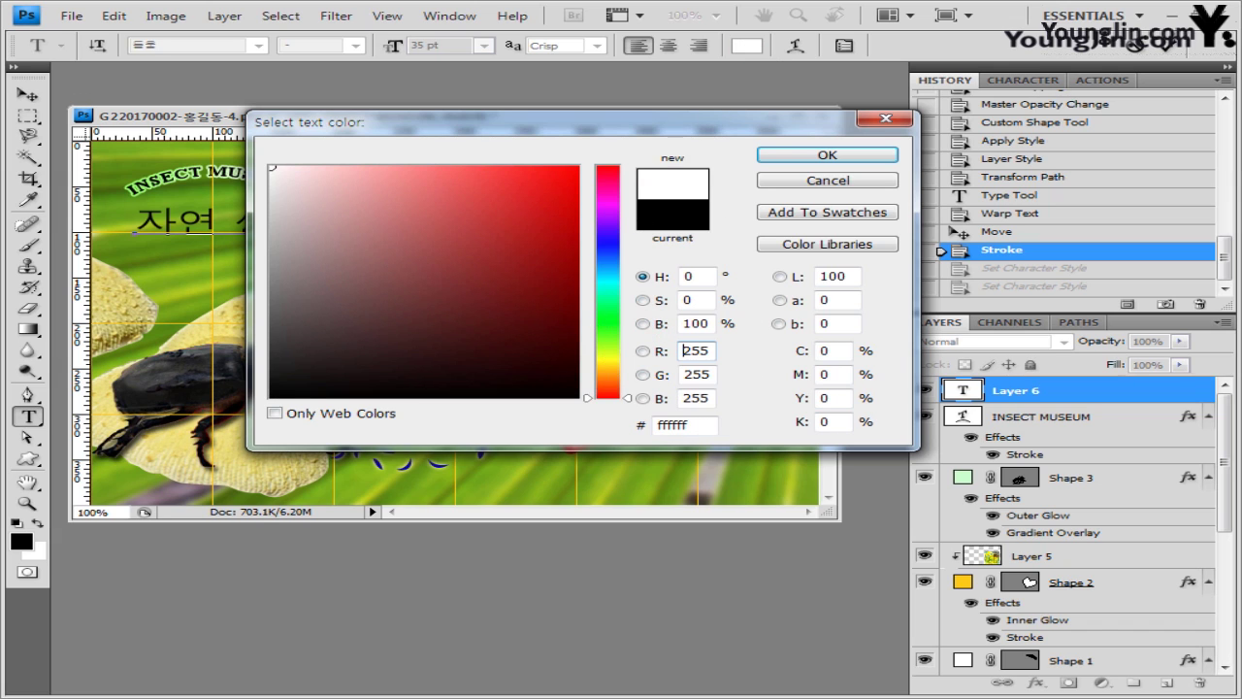
{"action": "left_click", "coordinate": [827, 158]}
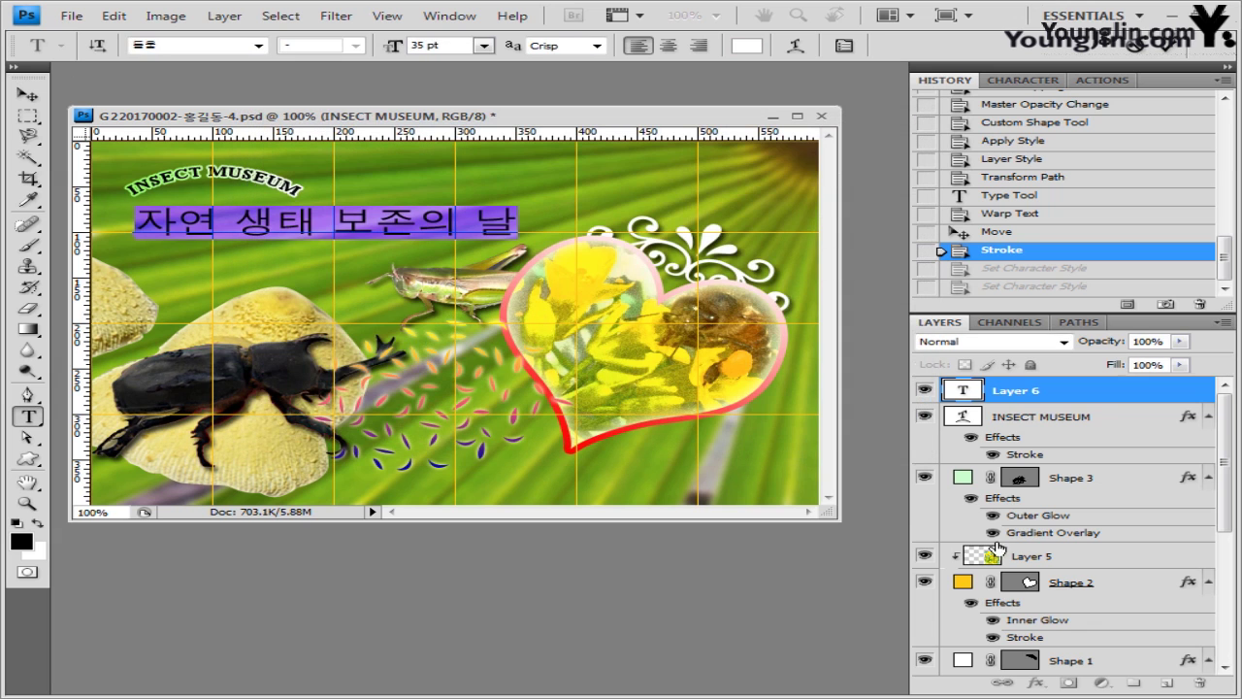
{"action": "left_click", "coordinate": [991, 380]}
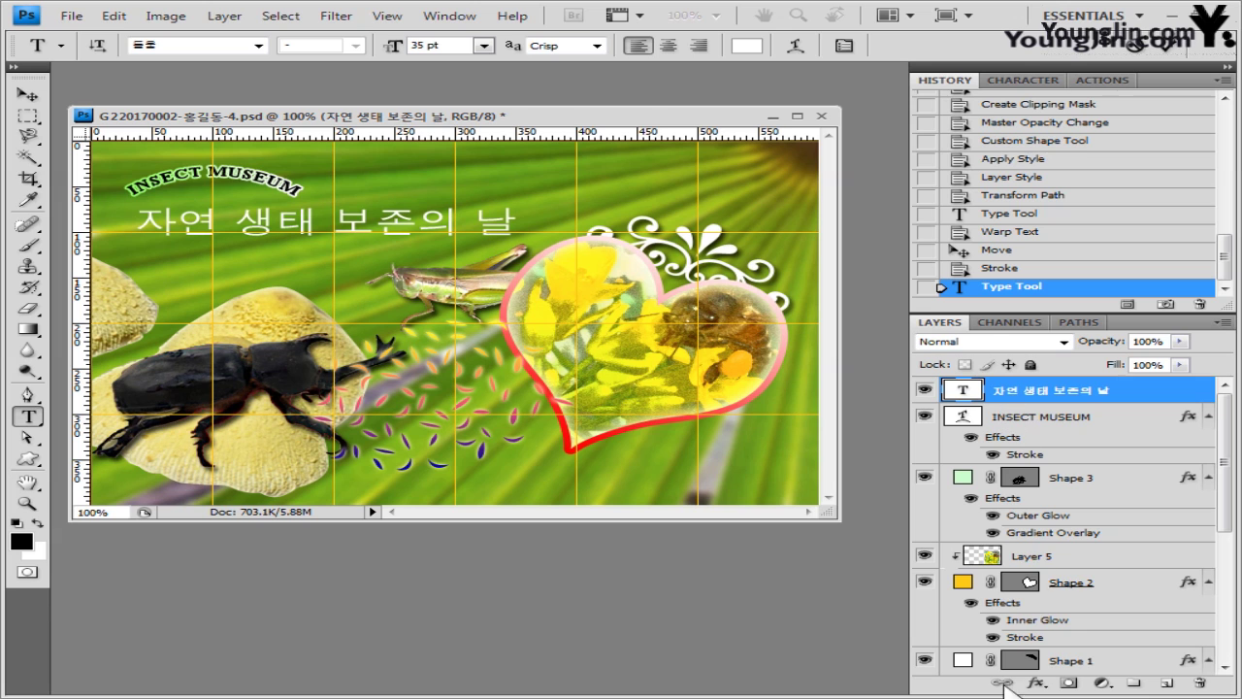
- Give the Korean headline a dark green stroke effect
{"action": "left_click", "coordinate": [1033, 683]}
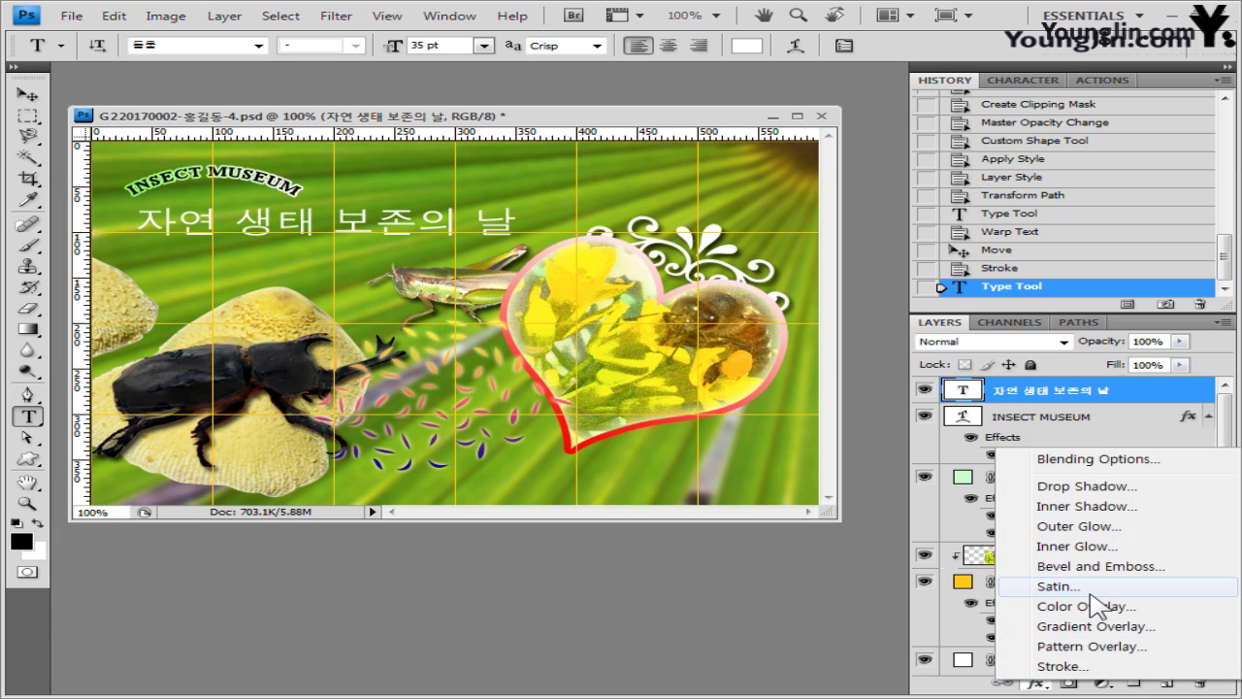
{"action": "left_click", "coordinate": [1062, 666]}
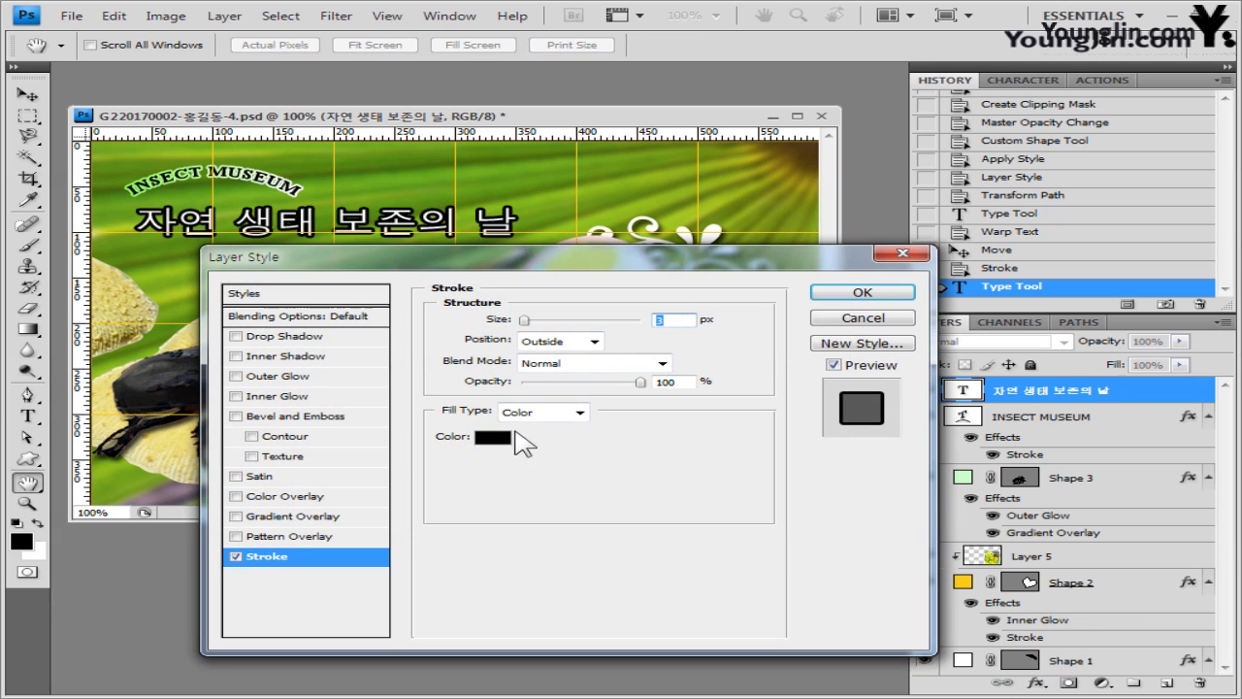
{"action": "left_click", "coordinate": [505, 438]}
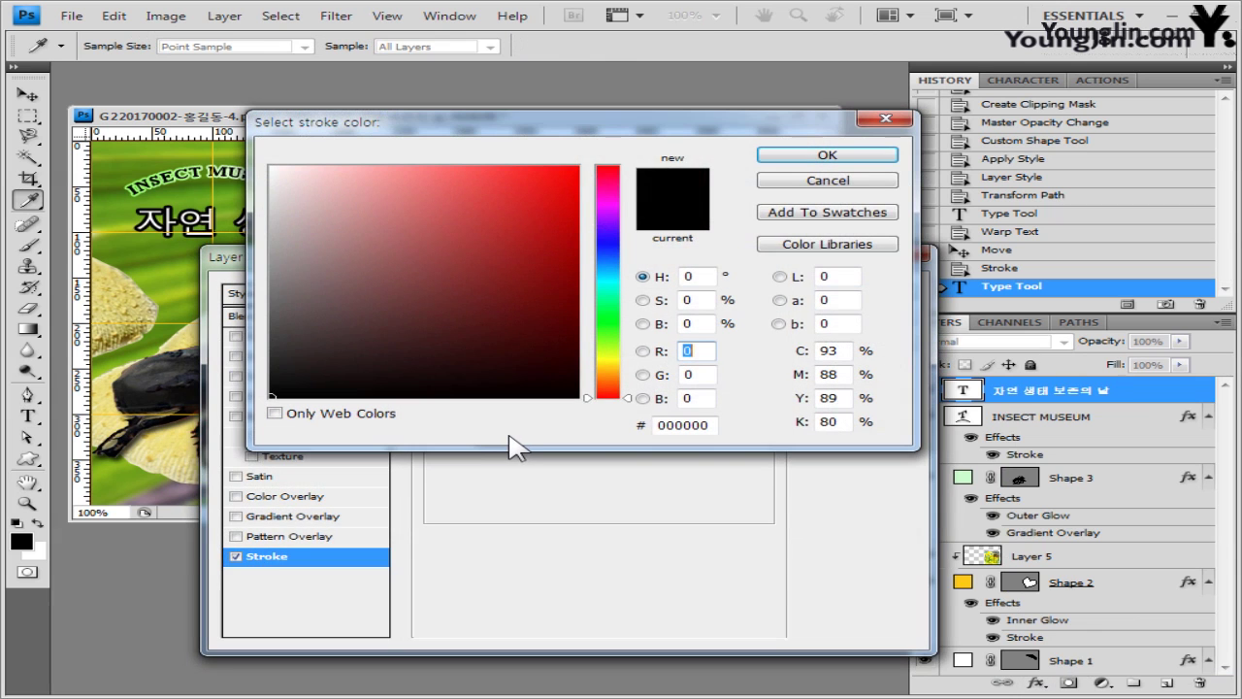
{"action": "key", "text": "Tab"}
{"action": "type", "text": "51"}
{"action": "left_click", "coordinate": [811, 157]}
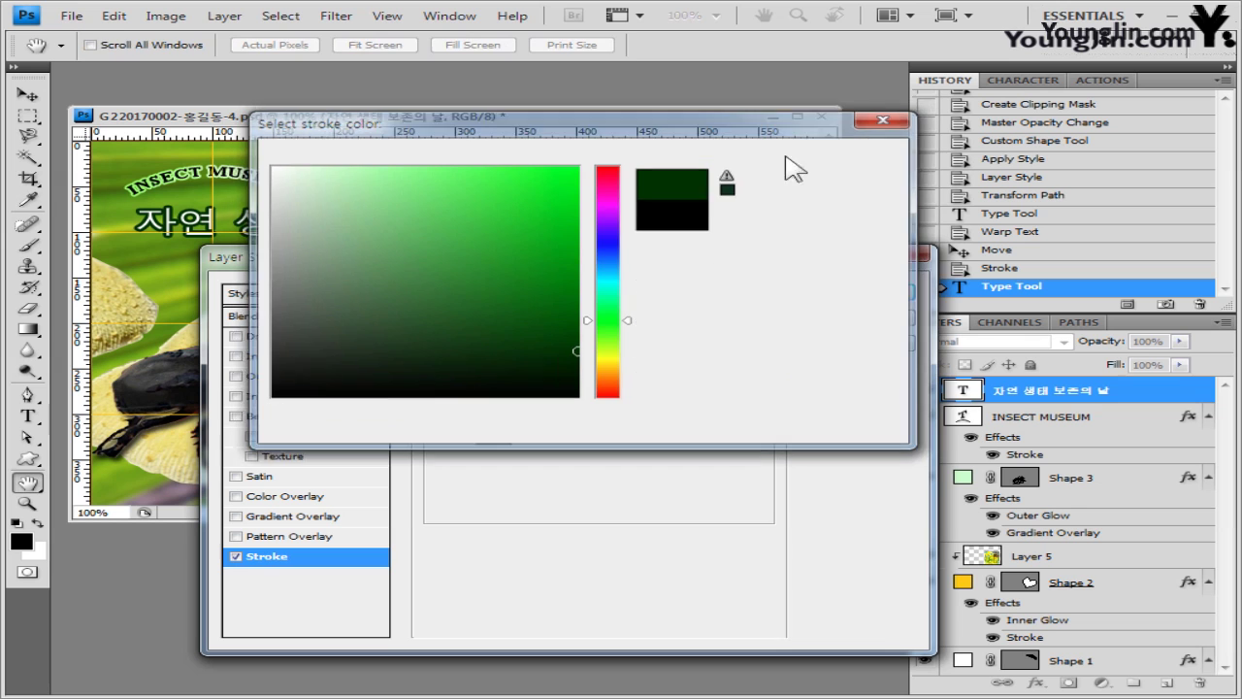
{"action": "left_click", "coordinate": [822, 291]}
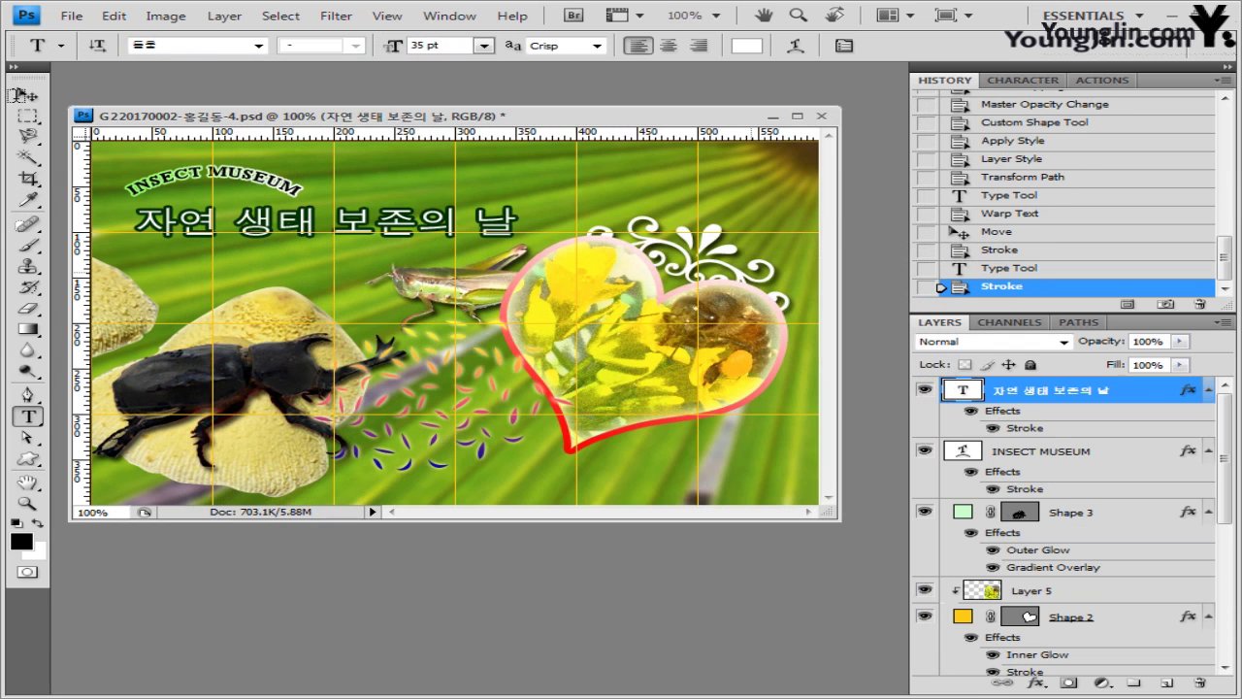
- Nudge the headline up and left, then set the Type tool size for new text
{"action": "left_click", "coordinate": [23, 94]}
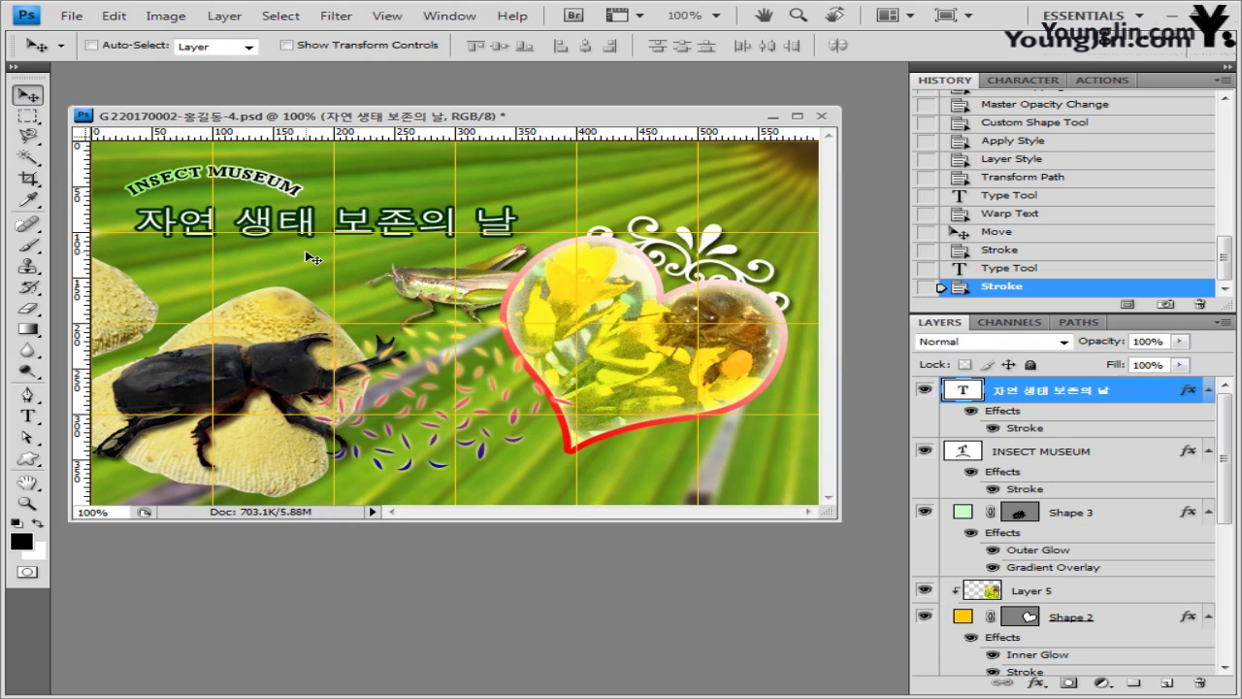
{"action": "key", "text": "Left"}
{"action": "key", "text": "Left"}
{"action": "key", "text": "Left"}
{"action": "key", "text": "Left"}
{"action": "key", "text": "Left"}
{"action": "key", "text": "Up"}
{"action": "key", "text": "Up"}
{"action": "key", "text": "Up"}
{"action": "key", "text": "Up"}
{"action": "key", "text": "Up"}
{"action": "key", "text": "Up"}
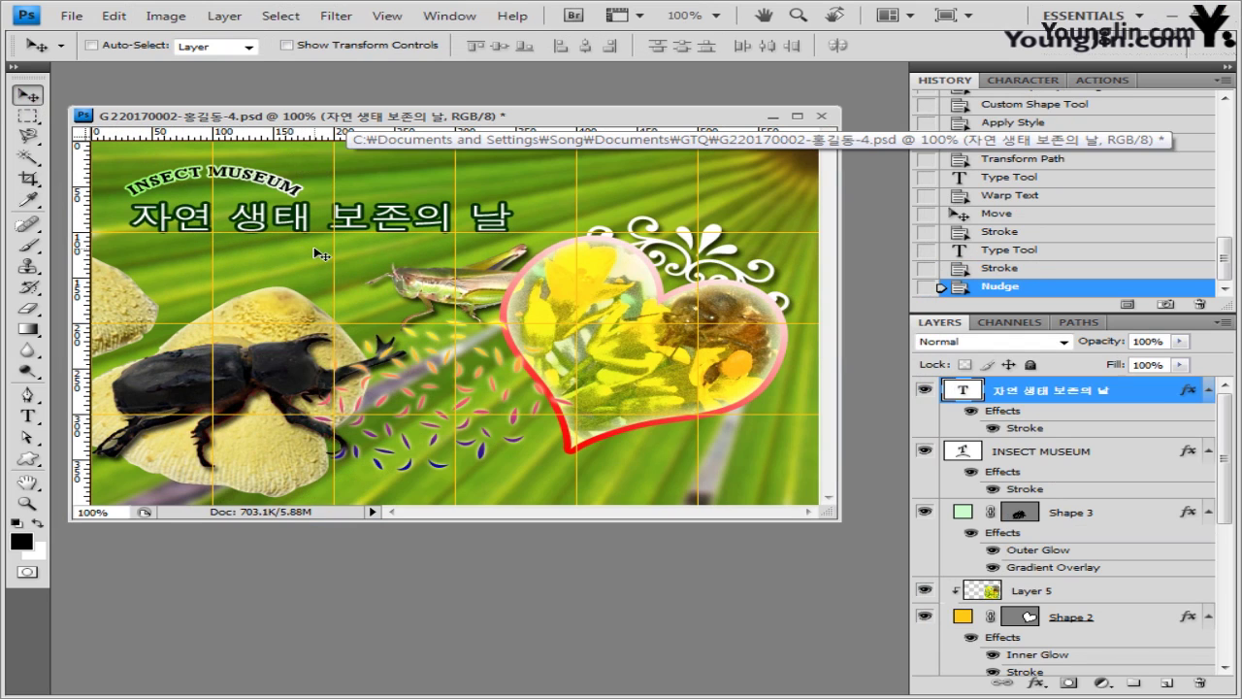
{"action": "left_click", "coordinate": [27, 417]}
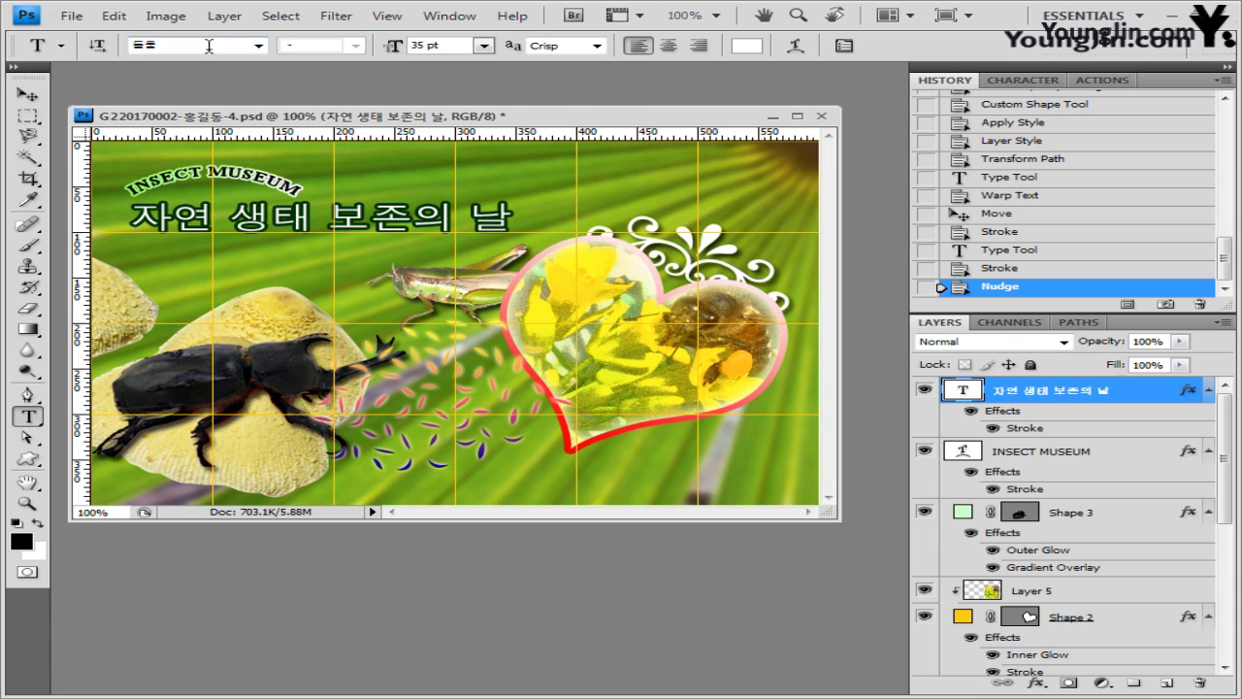
{"action": "left_click", "coordinate": [469, 45]}
- Paste the caption 'UCC 공모전 안내' below the heart at 17 pt and commit it
{"action": "left_click", "coordinate": [587, 472]}
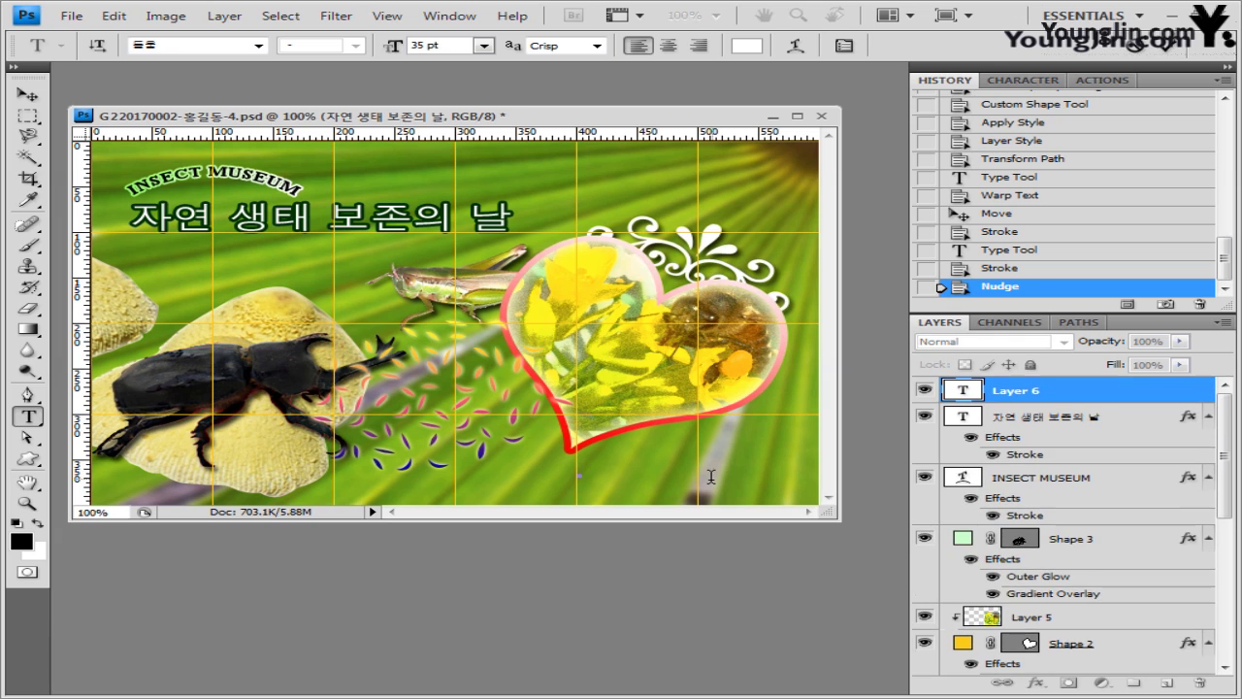
{"action": "type", "text": "UCC 공모전"}
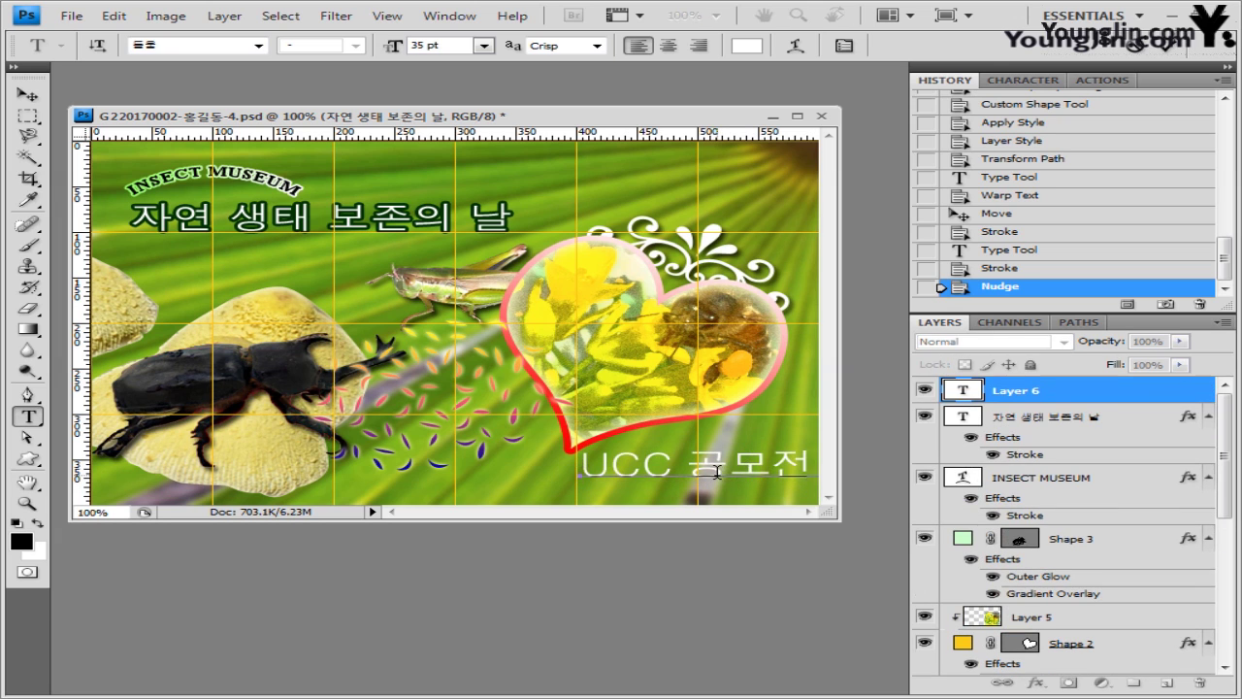
{"action": "key", "text": "ctrl+a"}
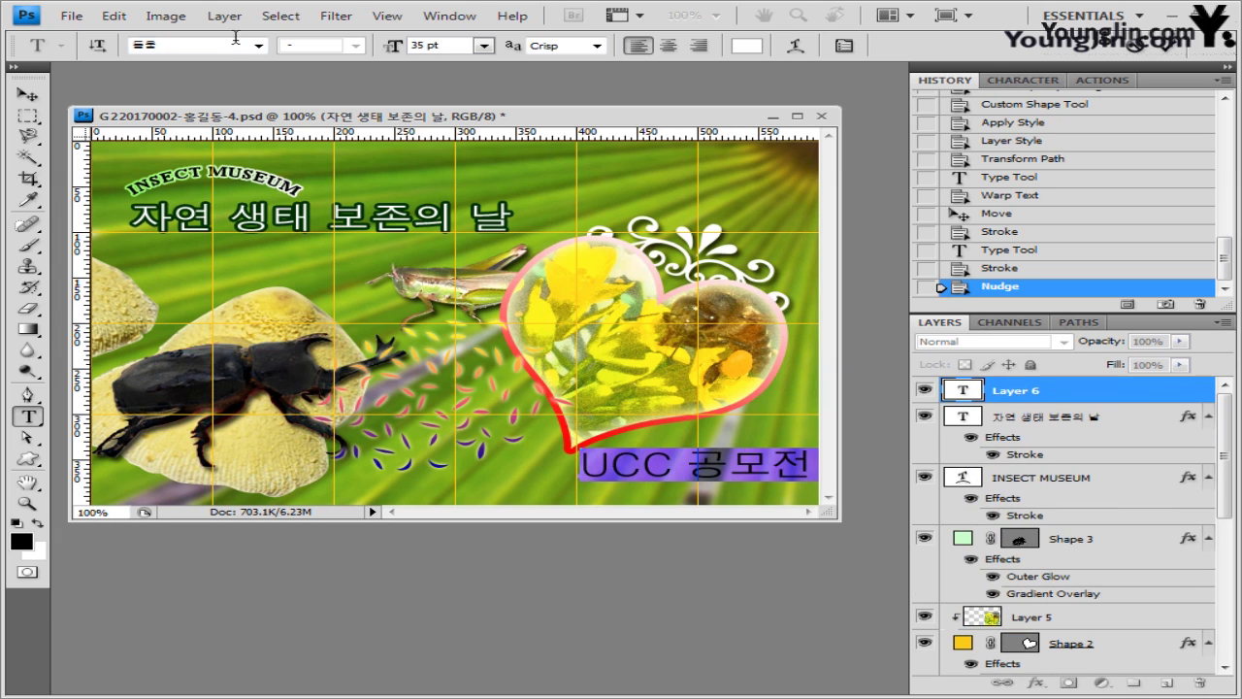
{"action": "left_click", "coordinate": [466, 43]}
{"action": "type", "text": "17"}
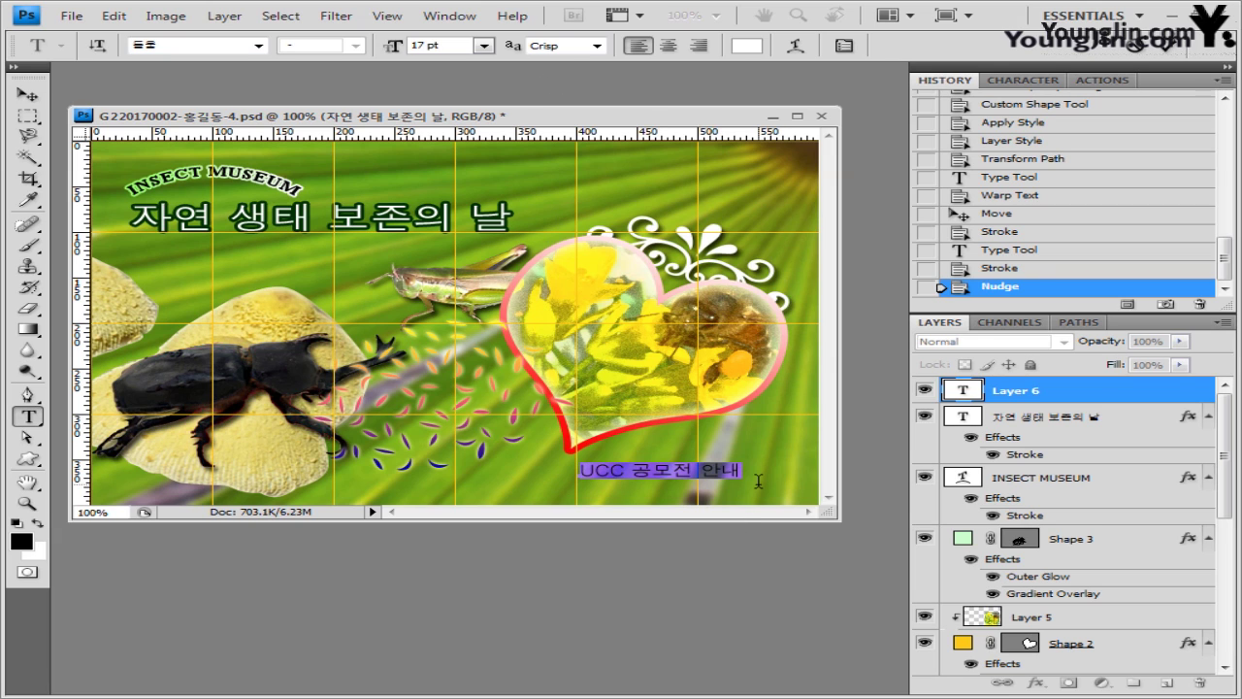
{"action": "key", "text": "ctrl+Return"}
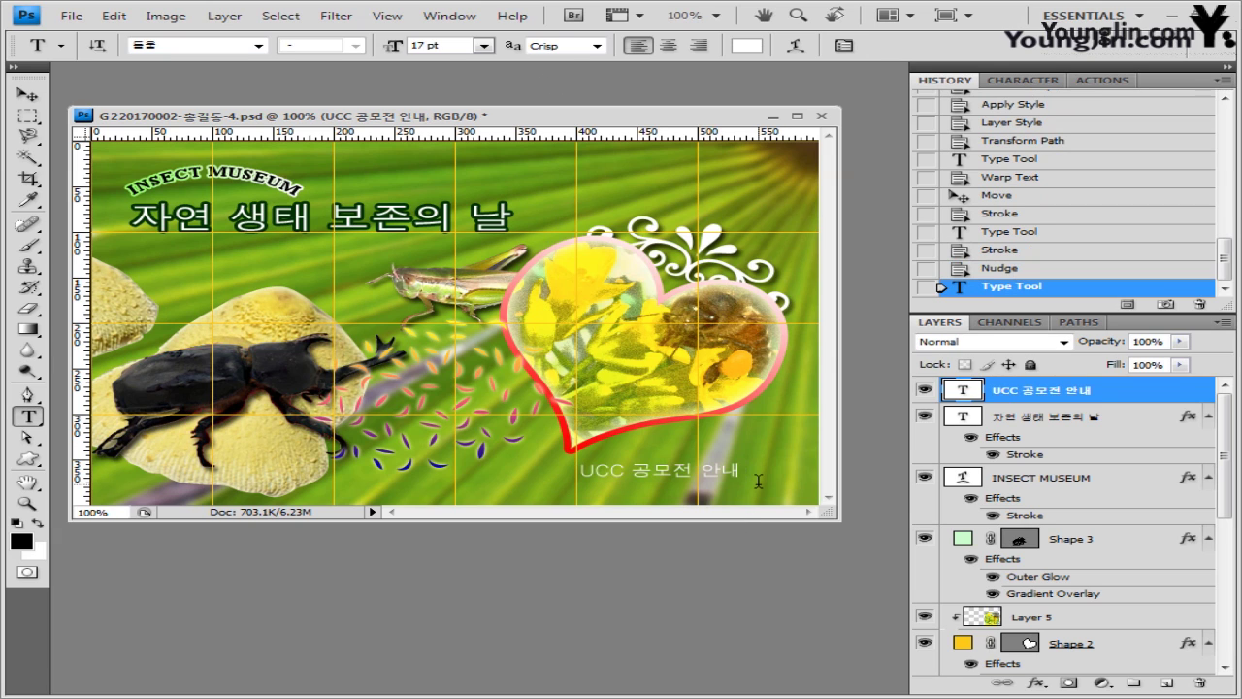
{"action": "left_click", "coordinate": [797, 45]}
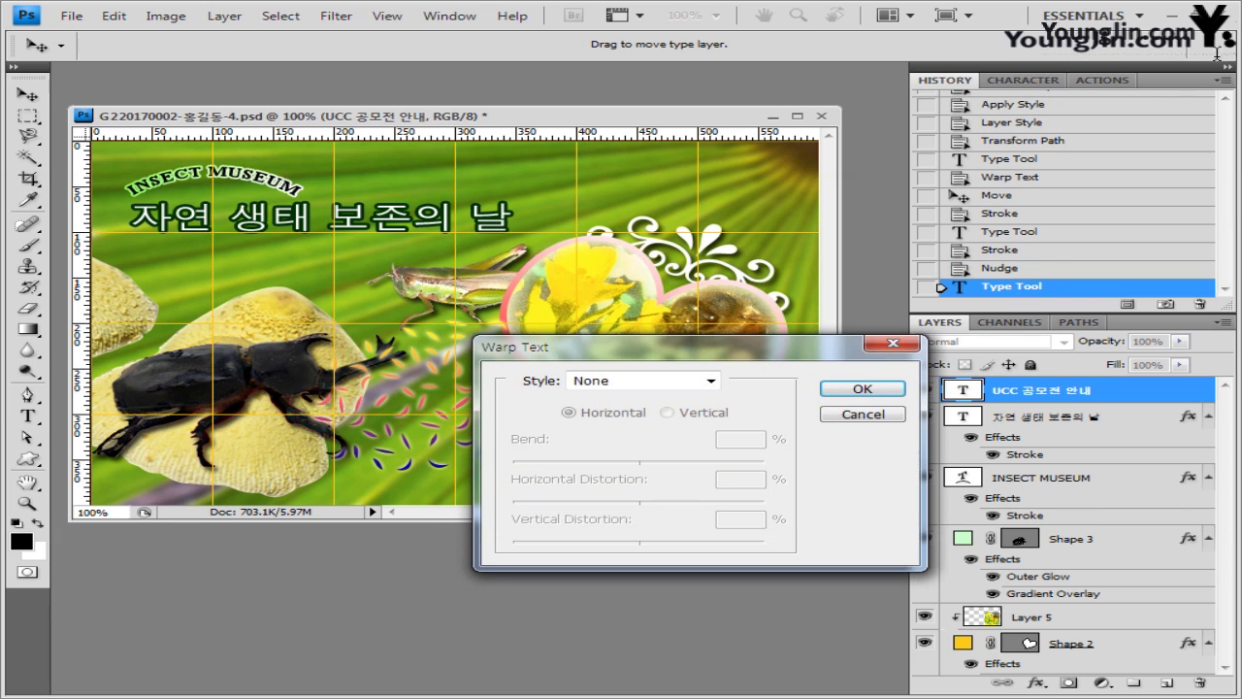
- Warp the caption with Shell Upper at 20% bend and add a Drop Shadow
{"action": "left_click", "coordinate": [711, 380]}
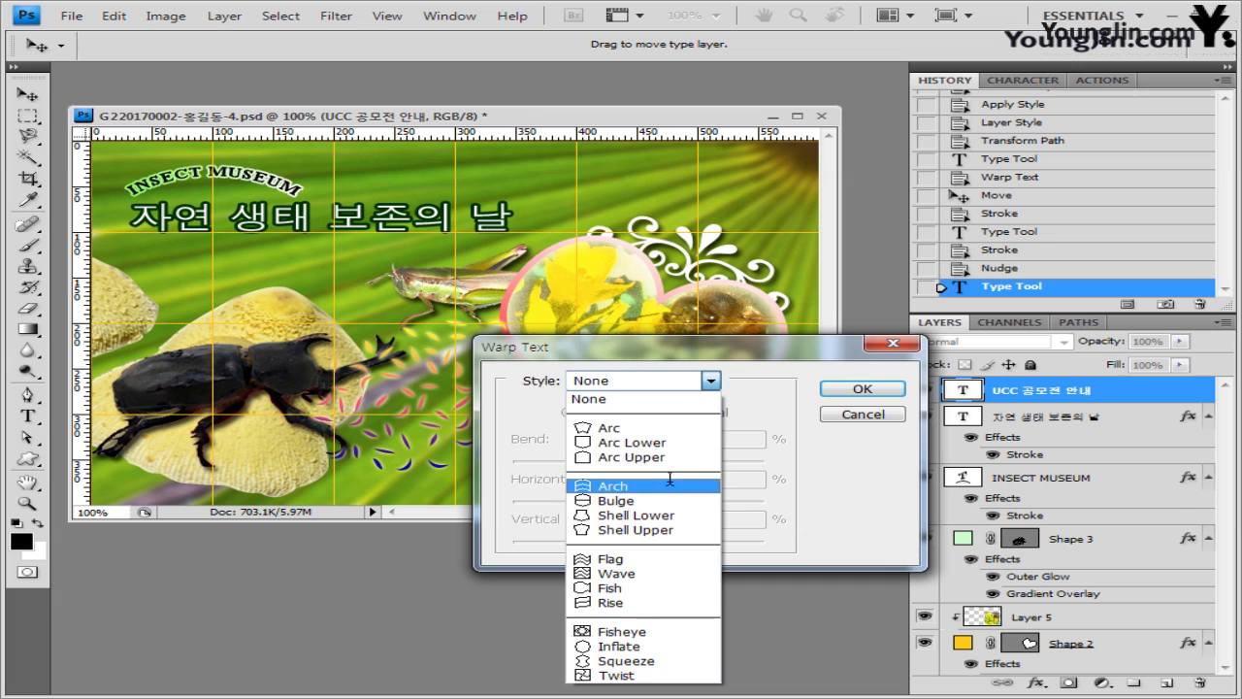
{"action": "left_click", "coordinate": [659, 530]}
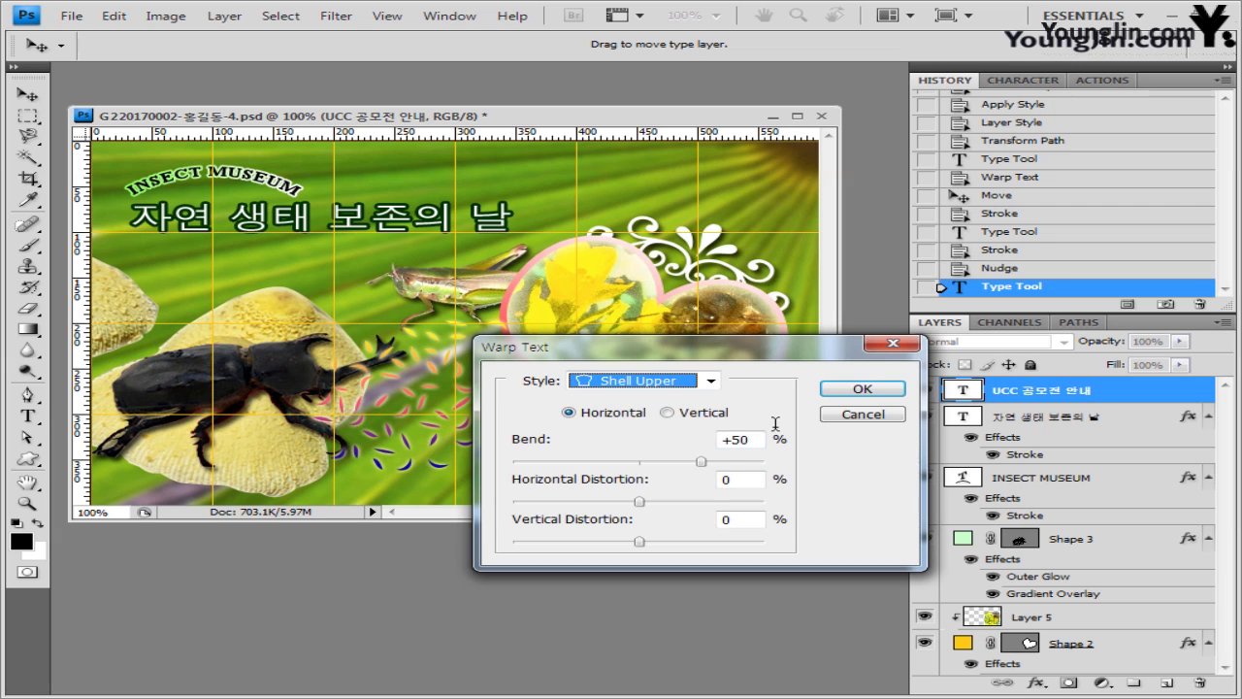
{"action": "left_click_drag", "start_coordinate": [729, 347], "coordinate": [801, 137]}
{"action": "left_click_drag", "start_coordinate": [827, 221], "coordinate": [761, 222]}
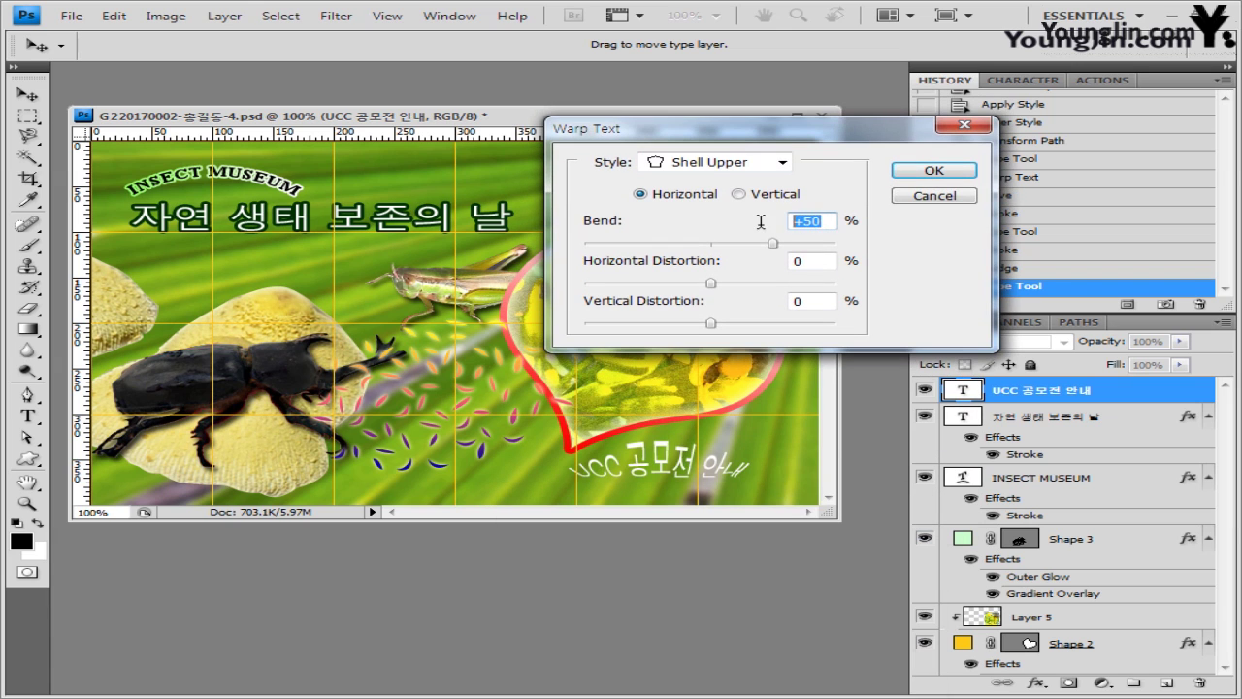
{"action": "type", "text": "20"}
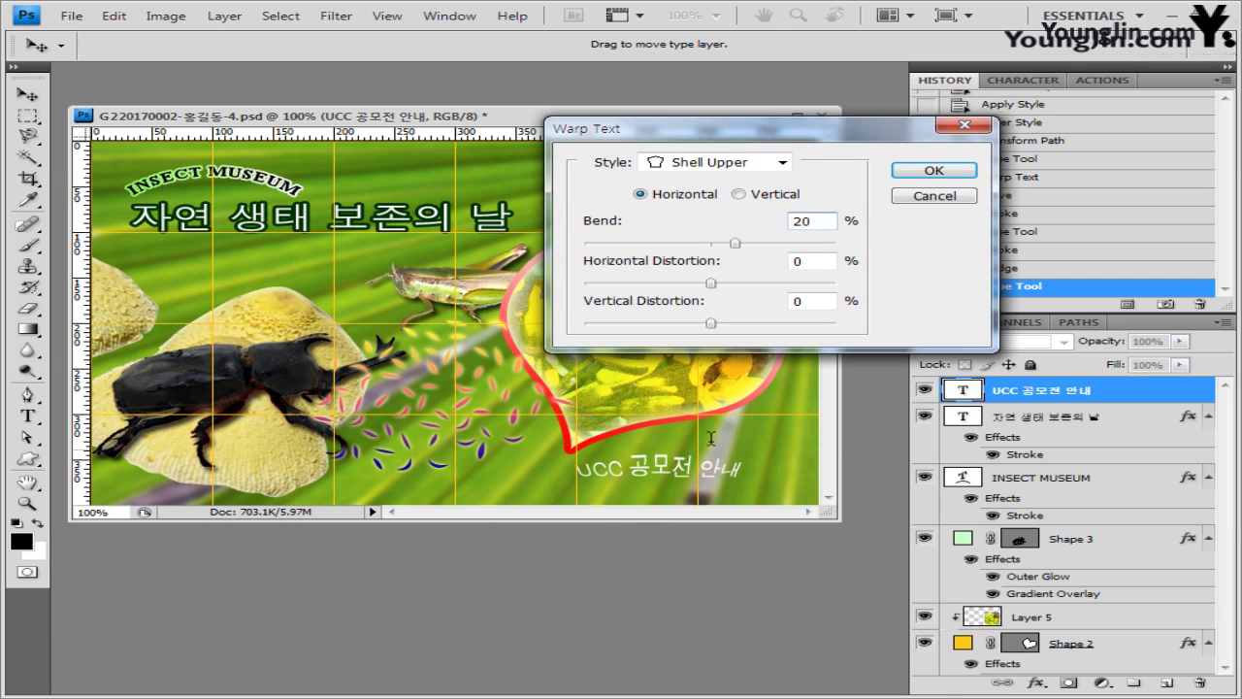
{"action": "left_click", "coordinate": [946, 167]}
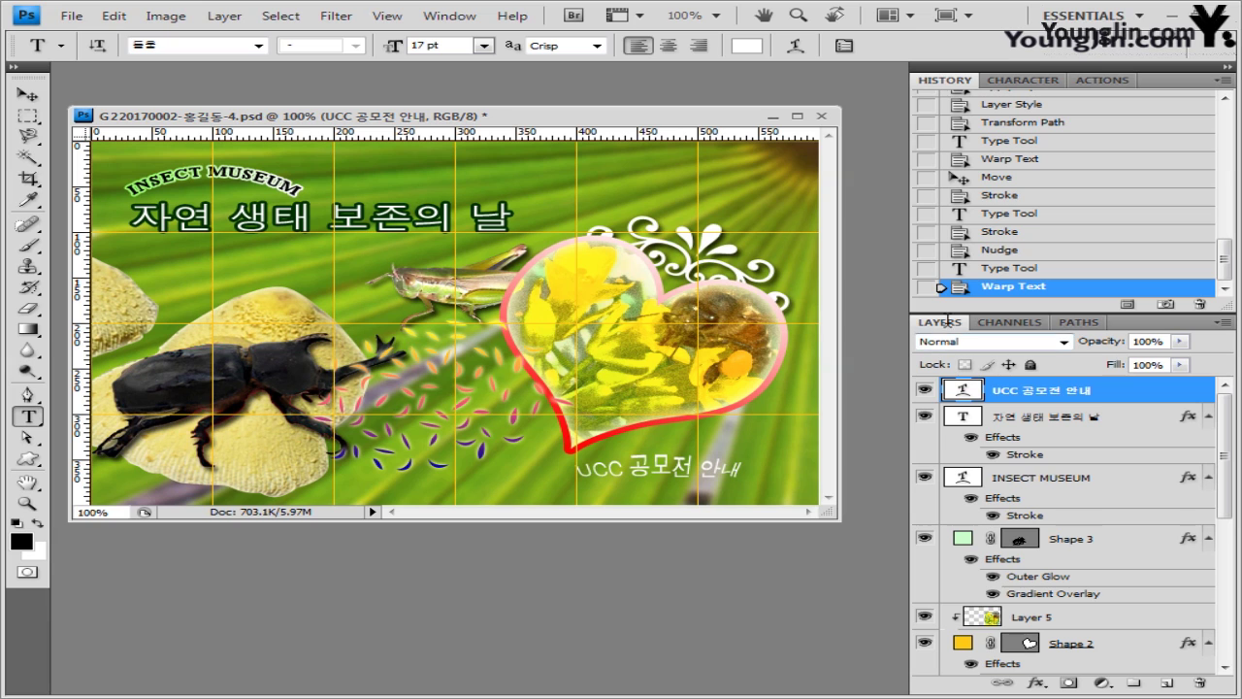
{"action": "left_click", "coordinate": [1034, 682]}
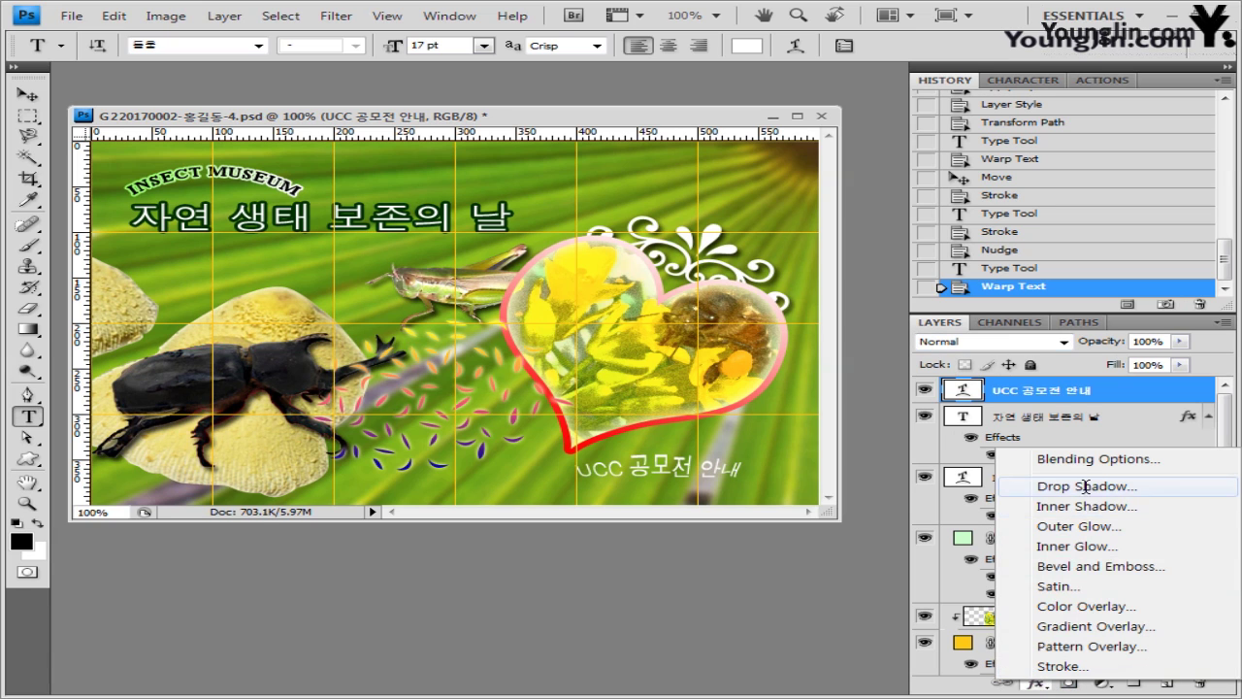
{"action": "left_click", "coordinate": [1135, 344]}
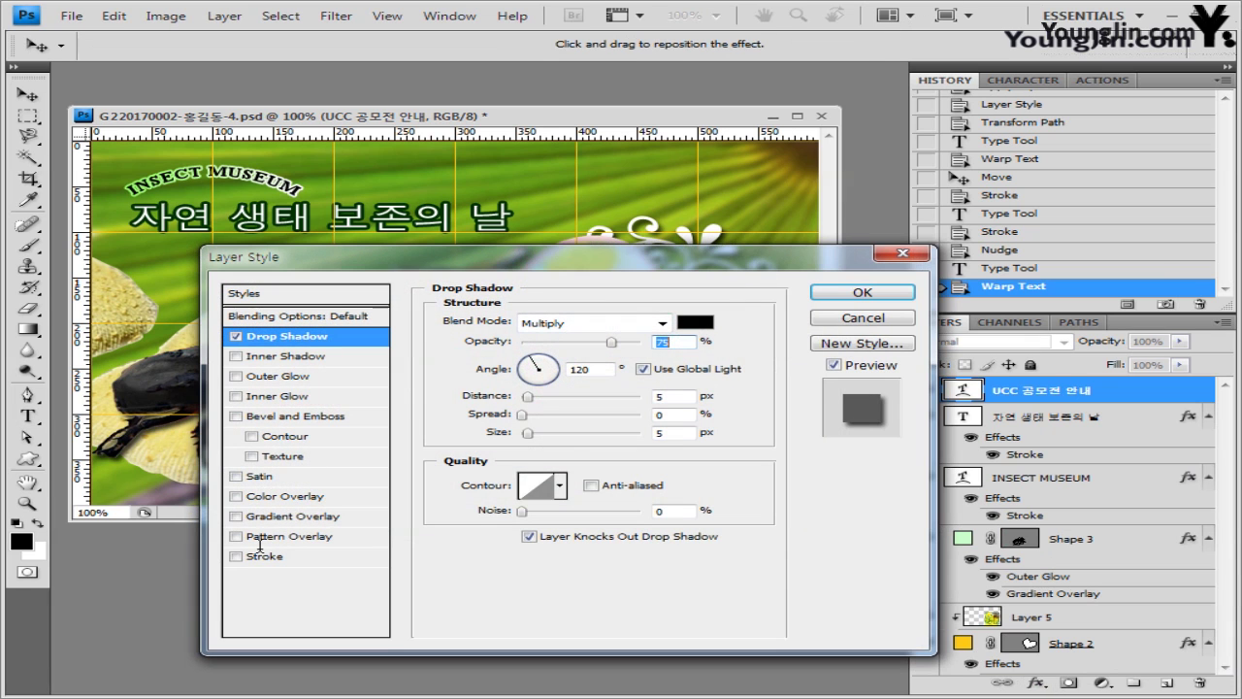
- Outline the caption with a 2 px #993300 stroke alongside its drop shadow
{"action": "left_click", "coordinate": [260, 554]}
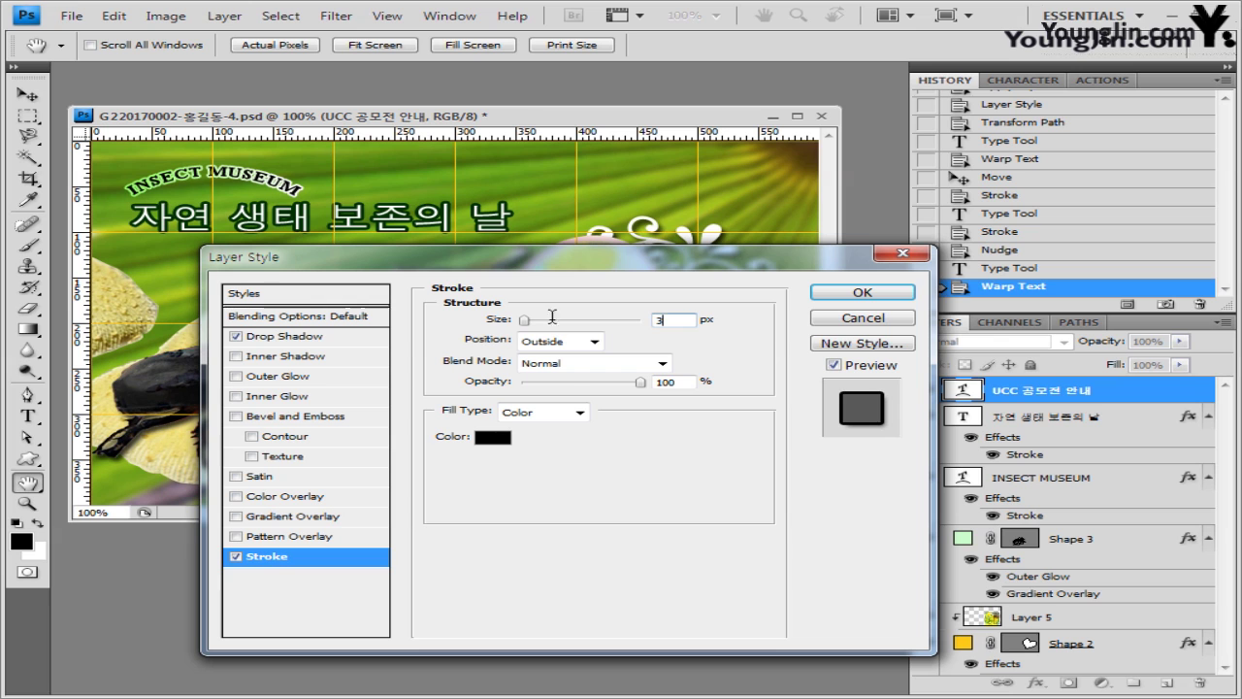
{"action": "type", "text": "2"}
{"action": "left_click", "coordinate": [495, 436]}
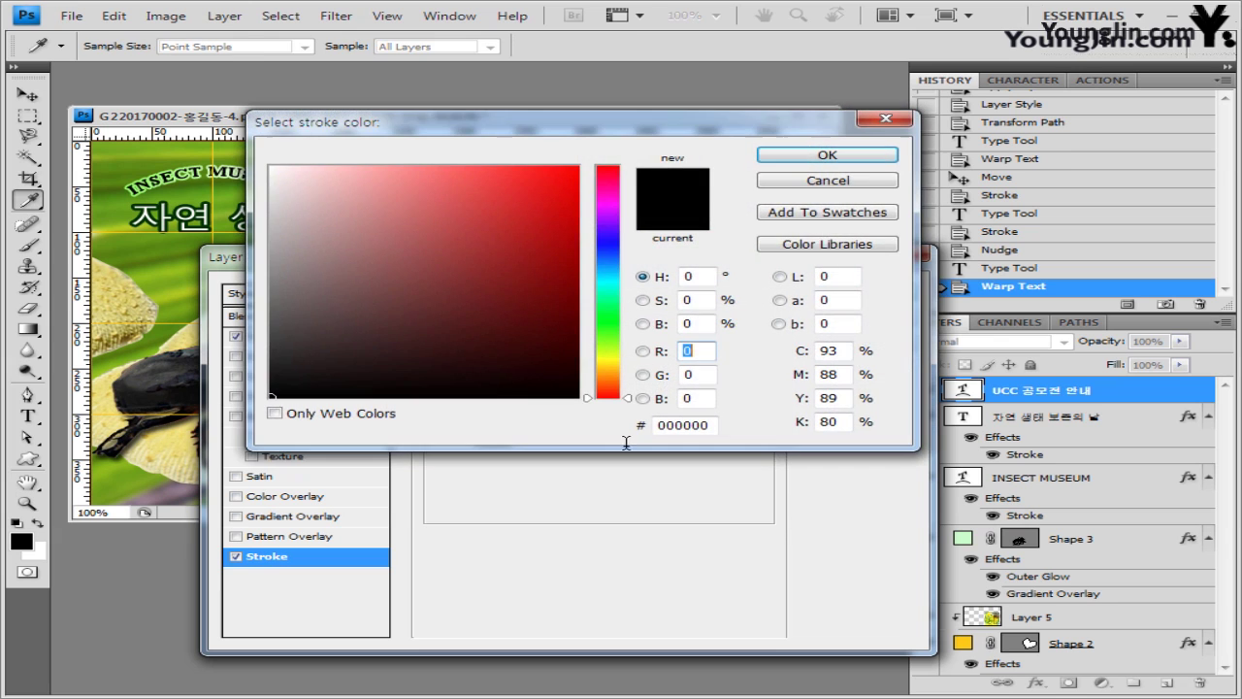
{"action": "double_click", "coordinate": [708, 424]}
{"action": "type", "text": "993300"}
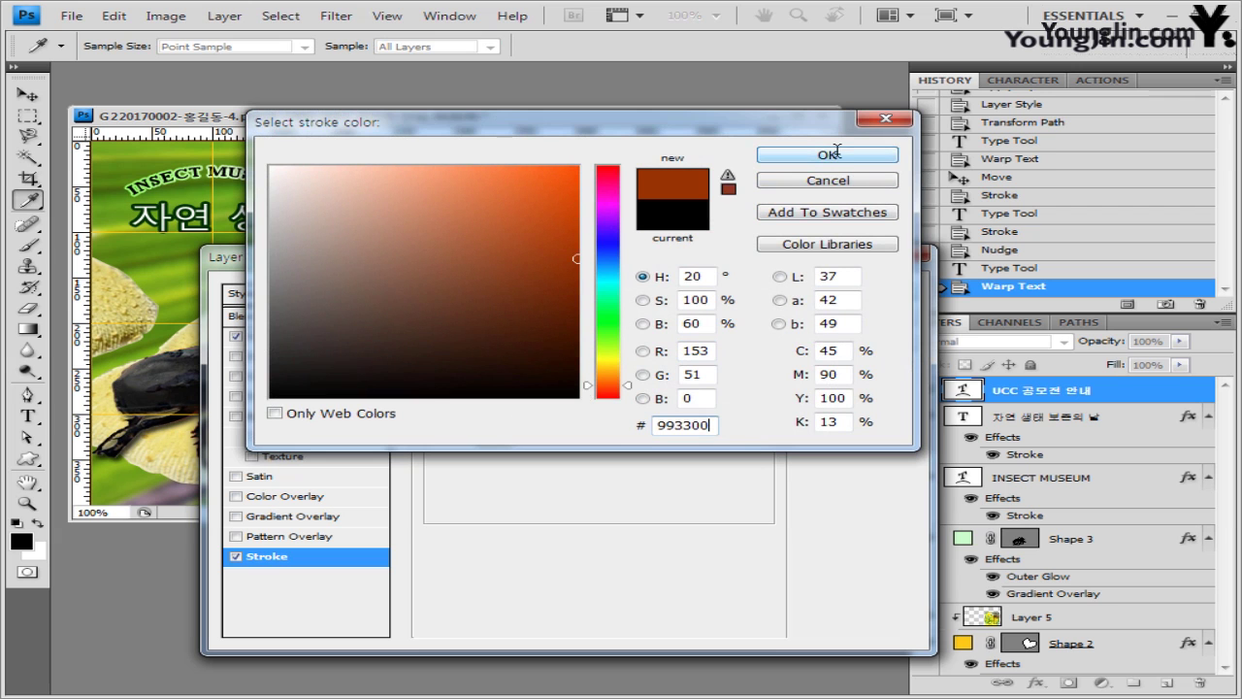
{"action": "left_click", "coordinate": [836, 153]}
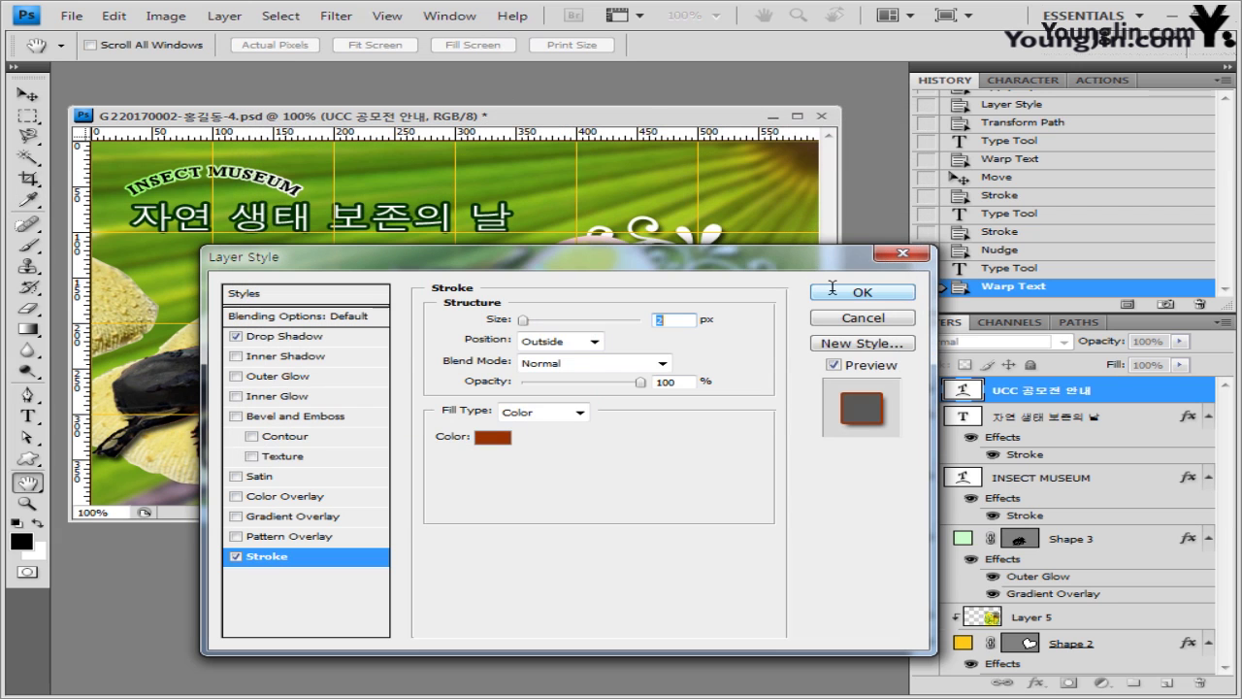
{"action": "left_click", "coordinate": [839, 288]}
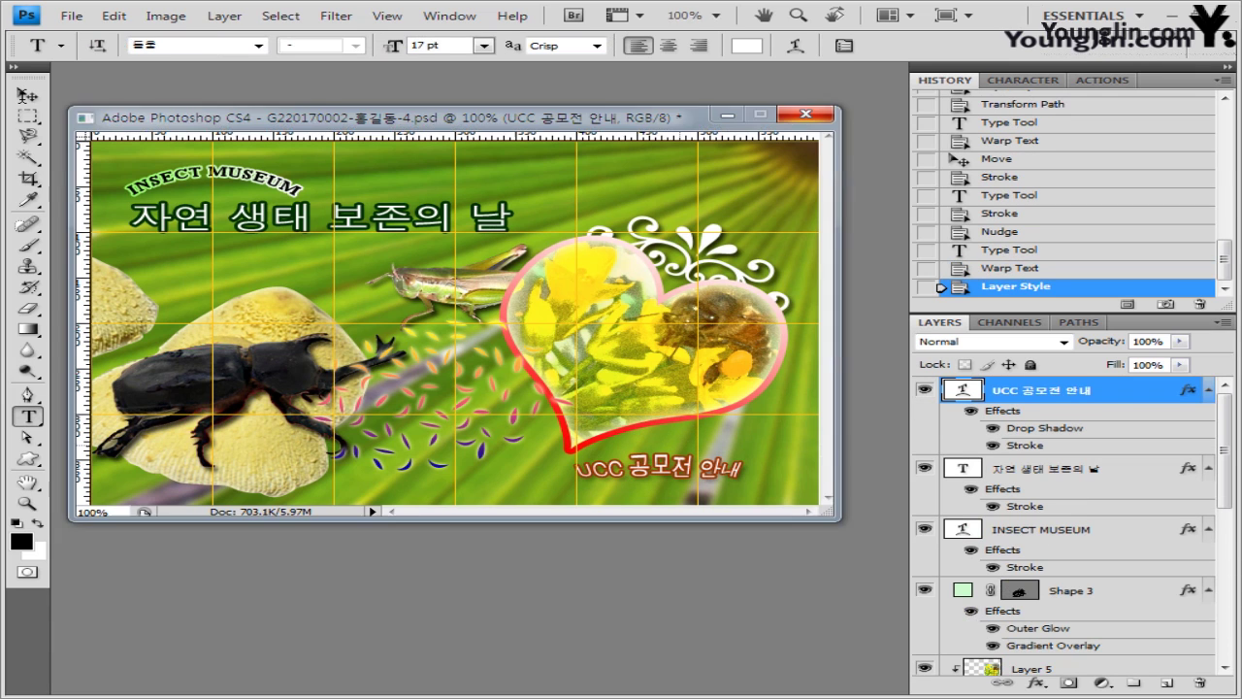
- Shift the caption slightly right and rotate Layer 1's leaf background about -21.7°
{"action": "key", "text": "v"}
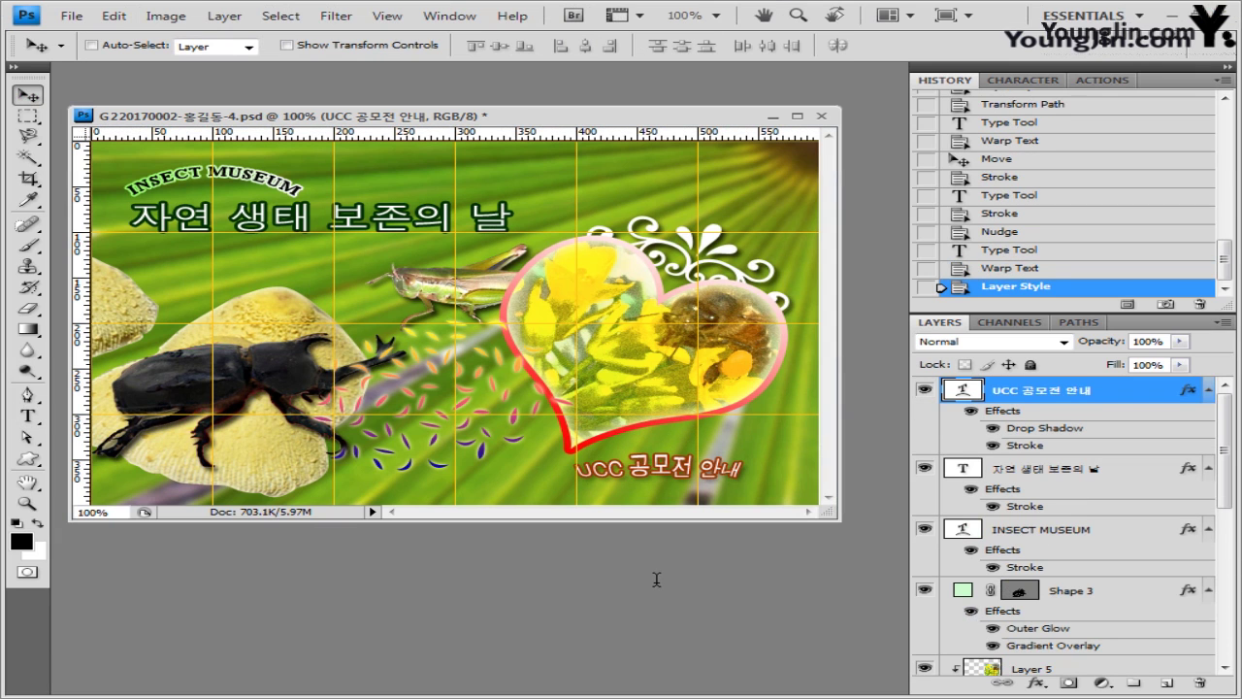
{"action": "left_click_drag", "start_coordinate": [655, 579], "coordinate": [673, 582]}
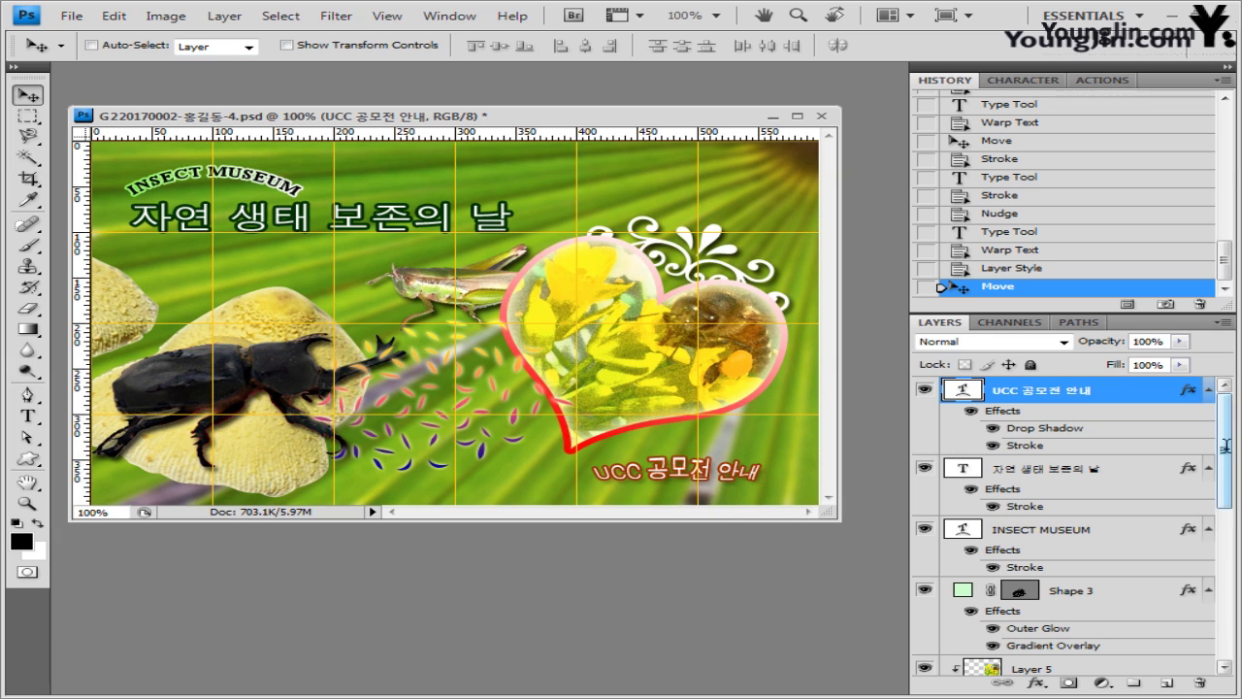
{"action": "left_click_drag", "start_coordinate": [1227, 436], "coordinate": [1136, 641]}
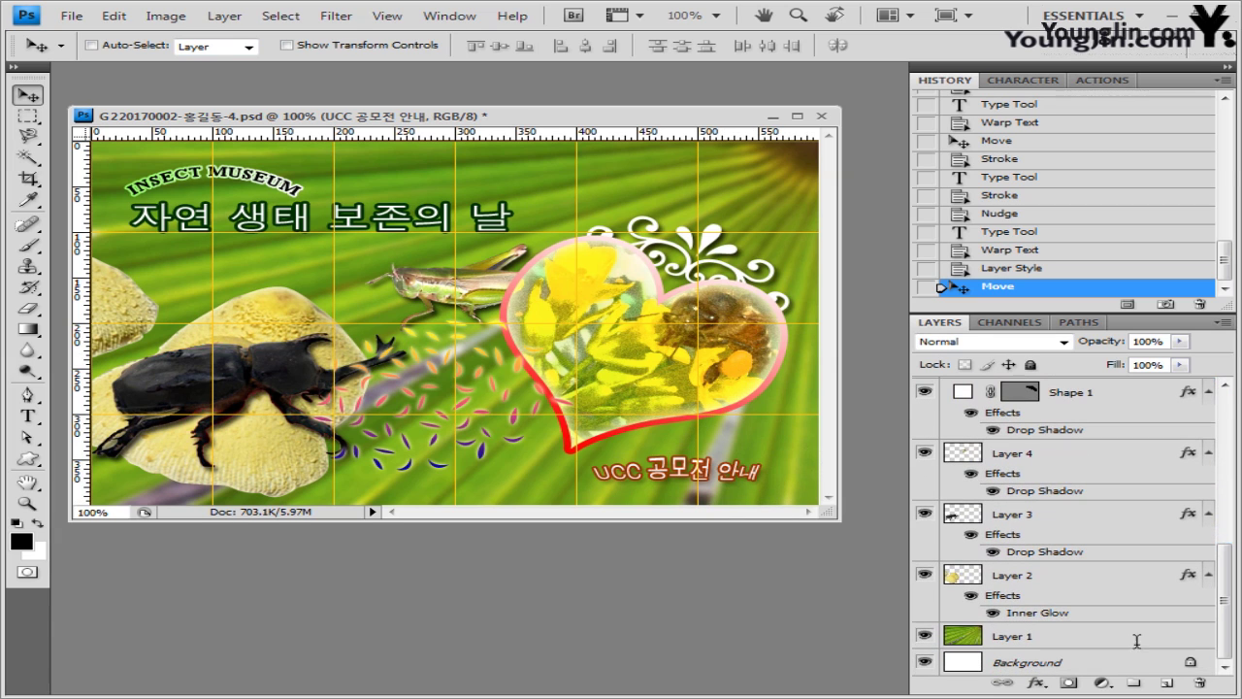
{"action": "left_click", "coordinate": [1061, 634]}
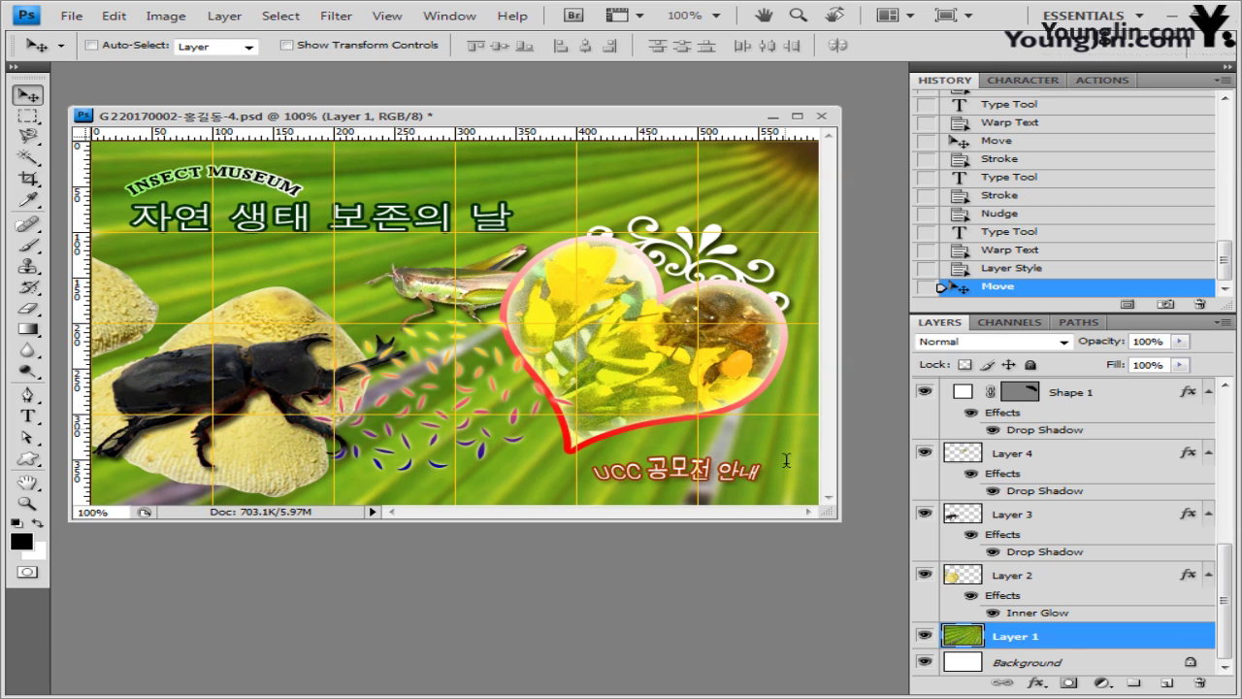
{"action": "left_click_drag", "start_coordinate": [834, 512], "coordinate": [878, 634]}
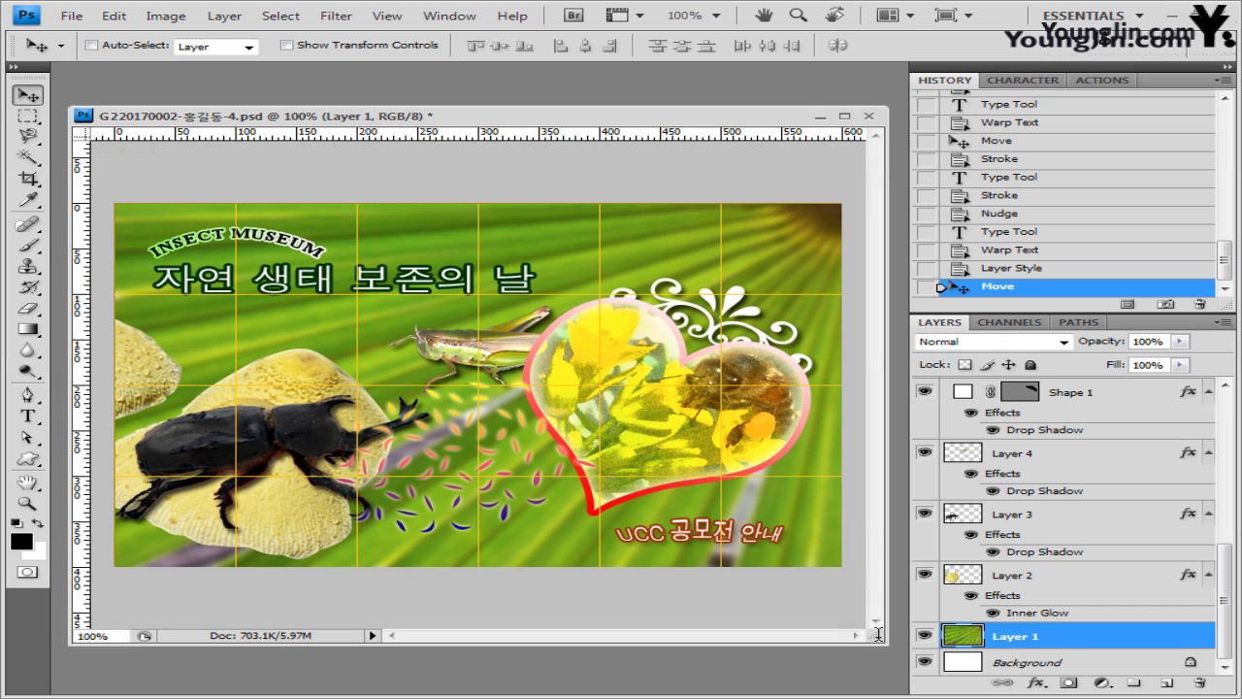
{"action": "key", "text": "ctrl+t"}
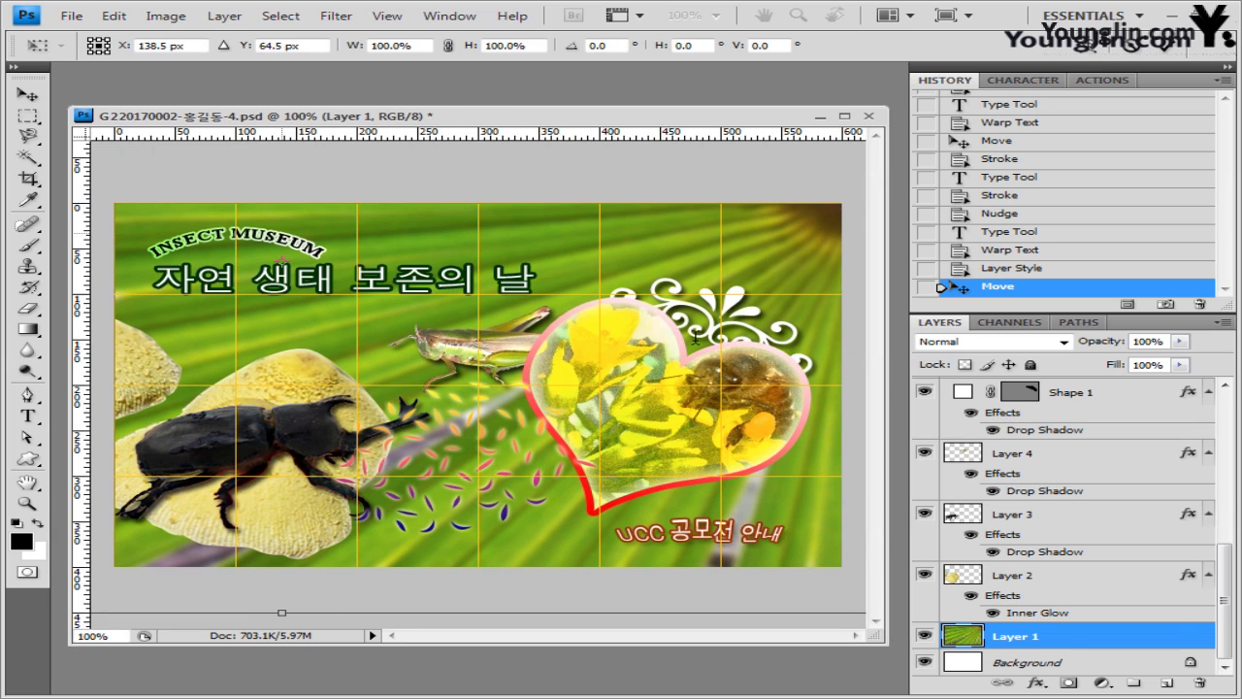
{"action": "key", "text": "ctrl+0"}
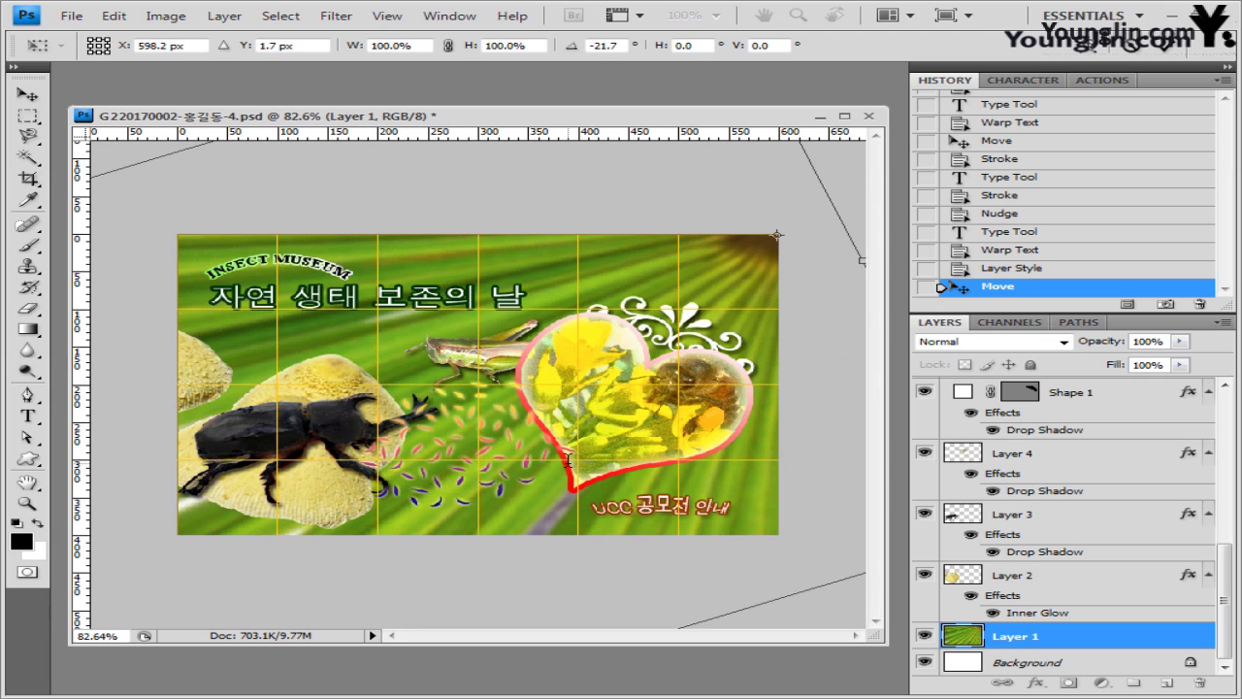
{"action": "key", "text": "Return"}
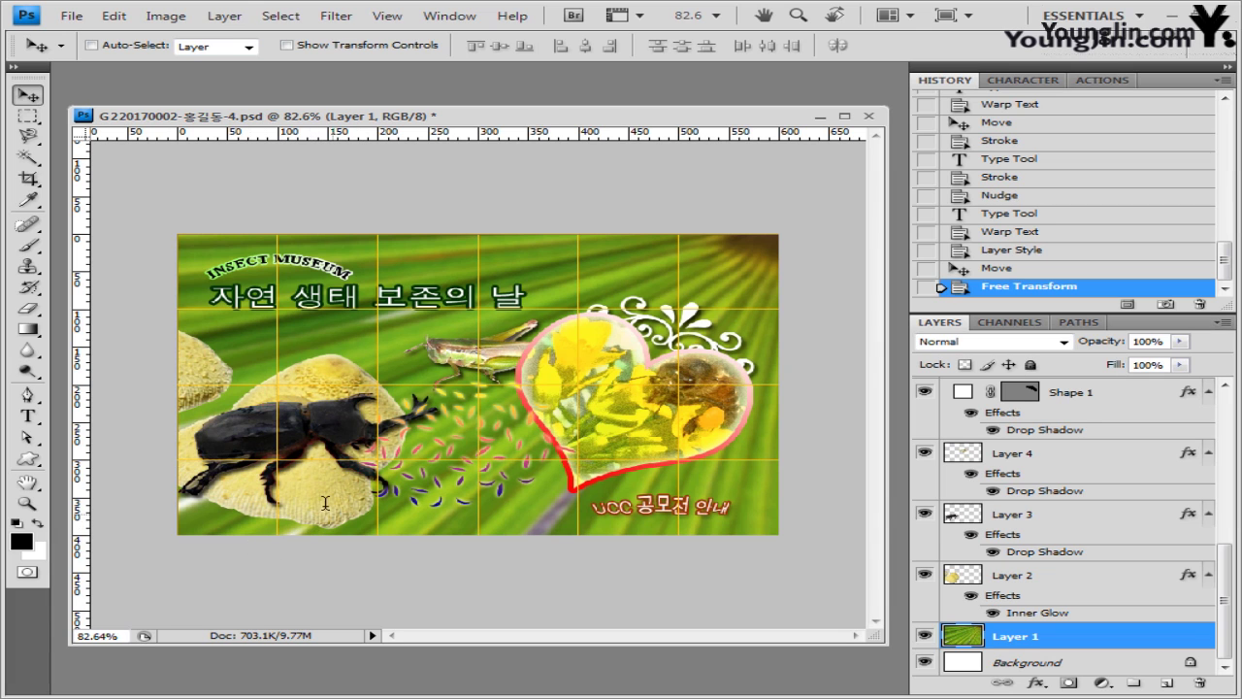
- Open the mushroom photo 2급-10.jpg from the Image folder in Photoshop
{"action": "key", "text": "alt+Tab"}
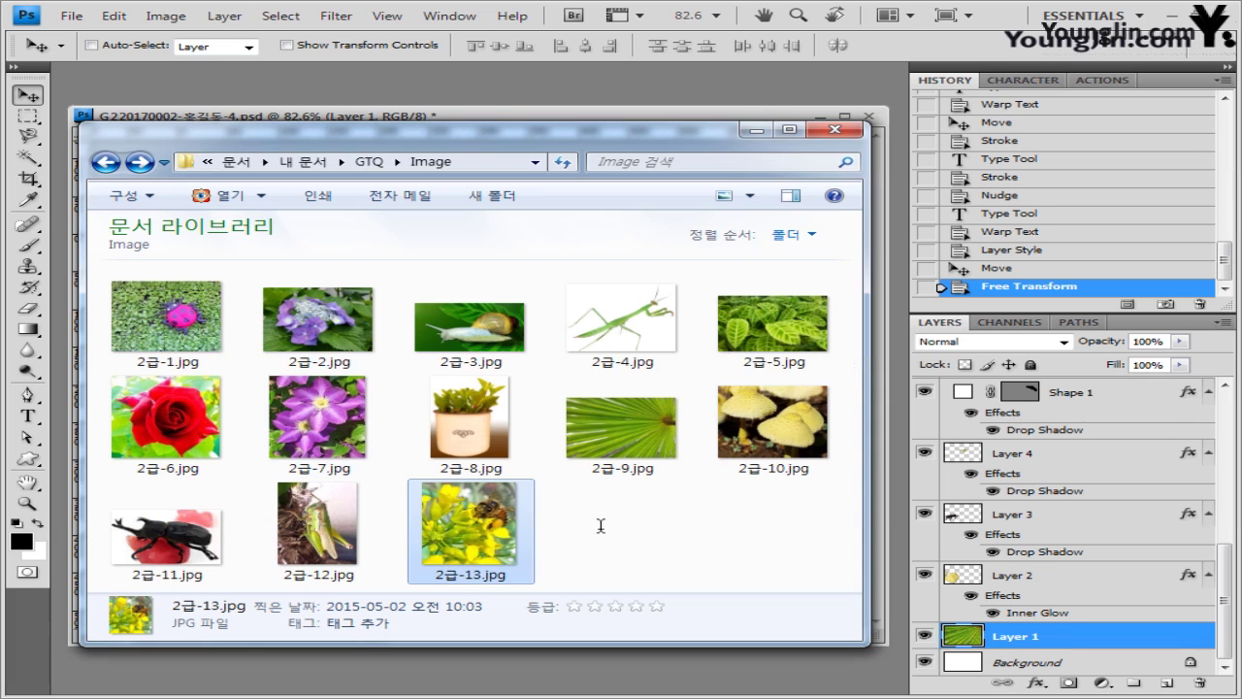
{"action": "left_click", "coordinate": [774, 419]}
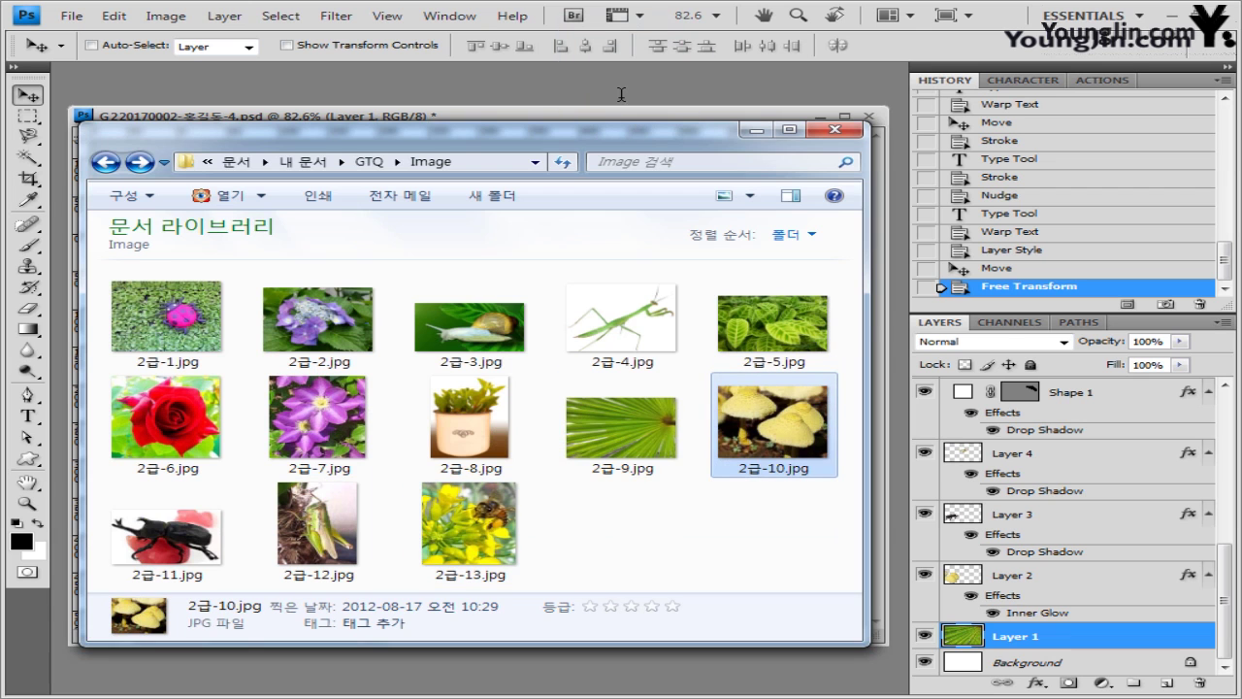
{"action": "key", "text": "Return"}
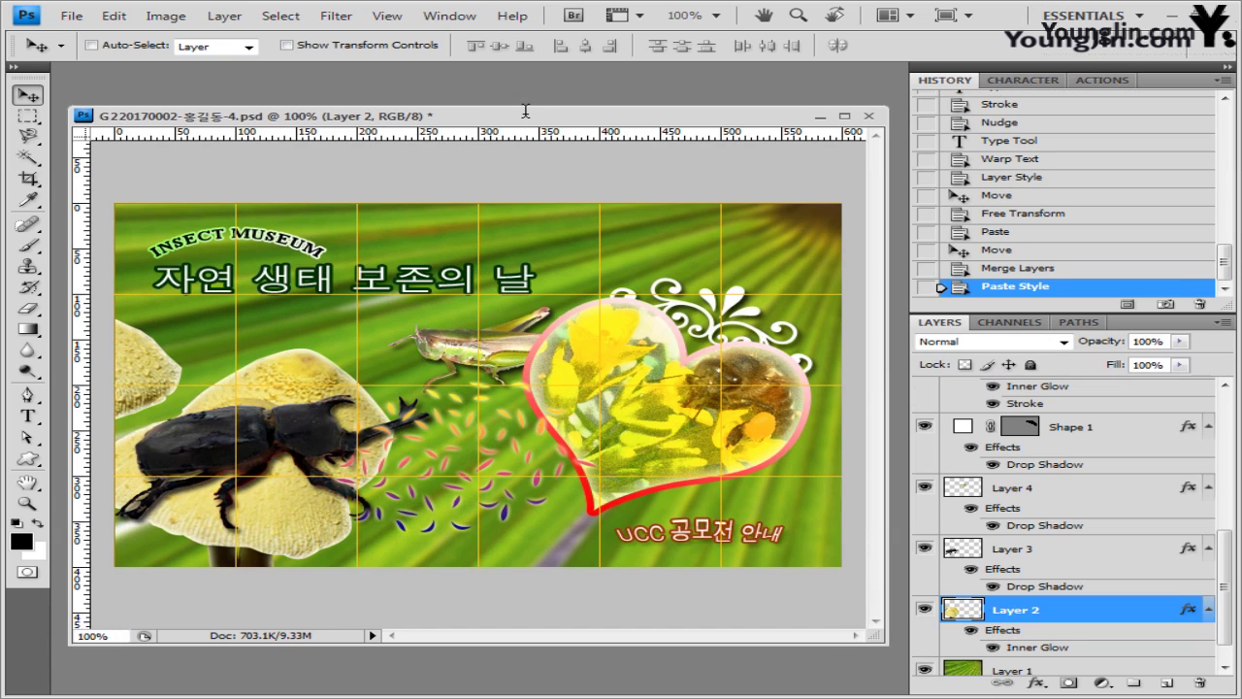
{"action": "left_click", "coordinate": [387, 15]}
- Hide the grid and save the layered working PSD under the -4임시 name
{"action": "mouse_move", "coordinate": [420, 286]}
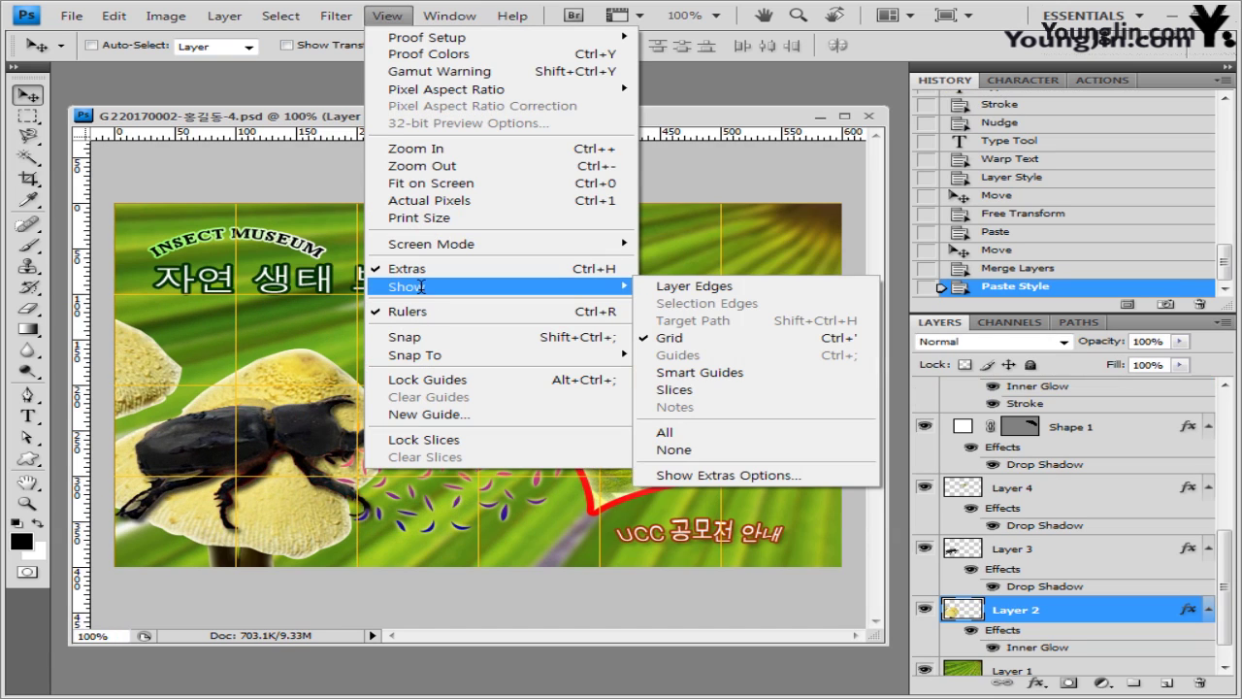
{"action": "left_click", "coordinate": [669, 337]}
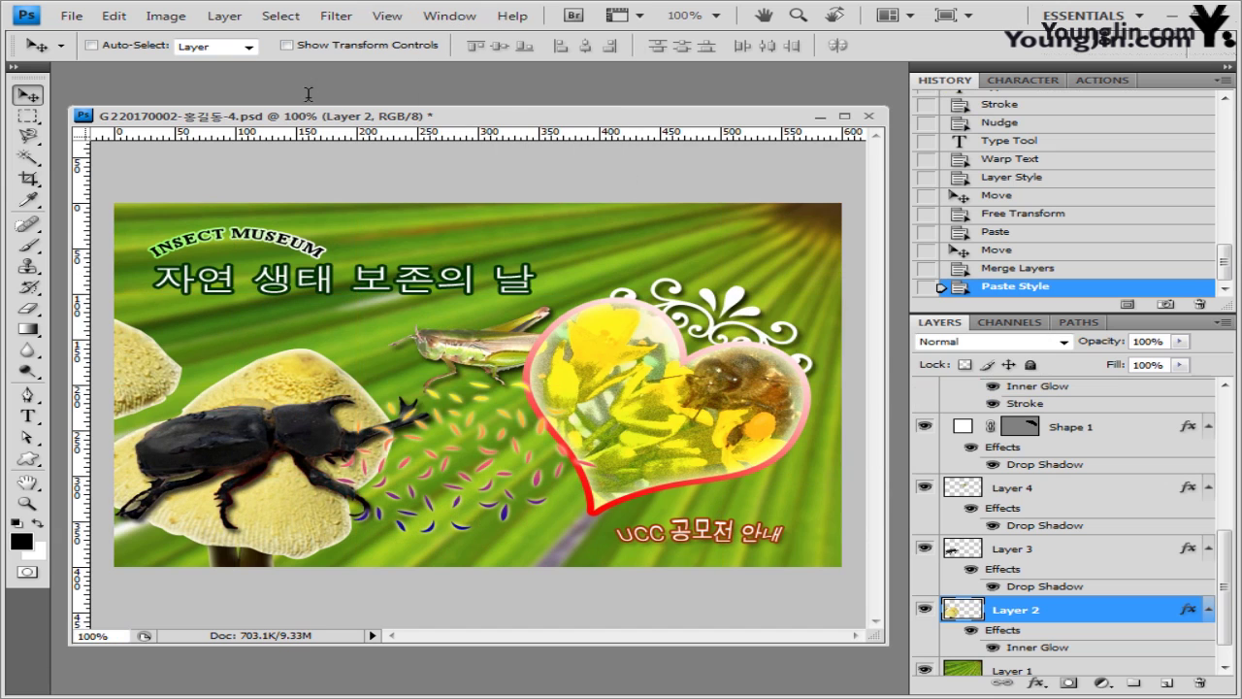
{"action": "left_click", "coordinate": [76, 14]}
{"action": "key", "text": "Escape"}
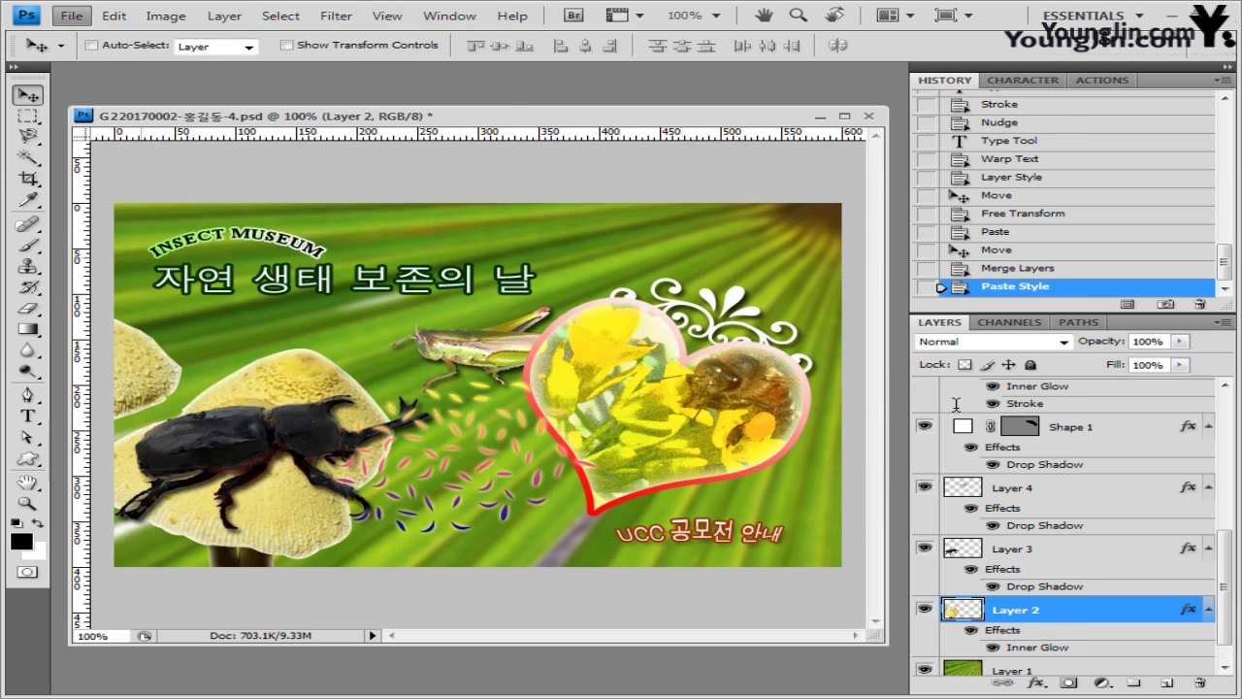
{"action": "left_click", "coordinate": [388, 231]}
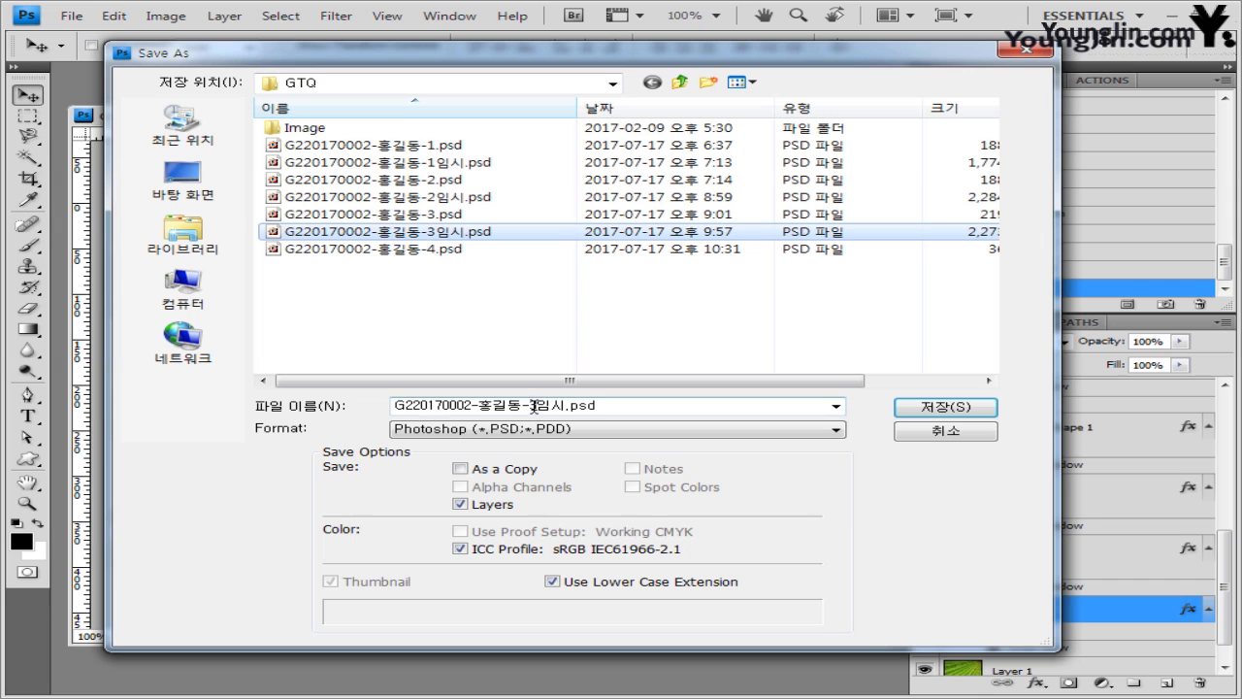
{"action": "left_click", "coordinate": [533, 406]}
{"action": "left_click", "coordinate": [555, 402]}
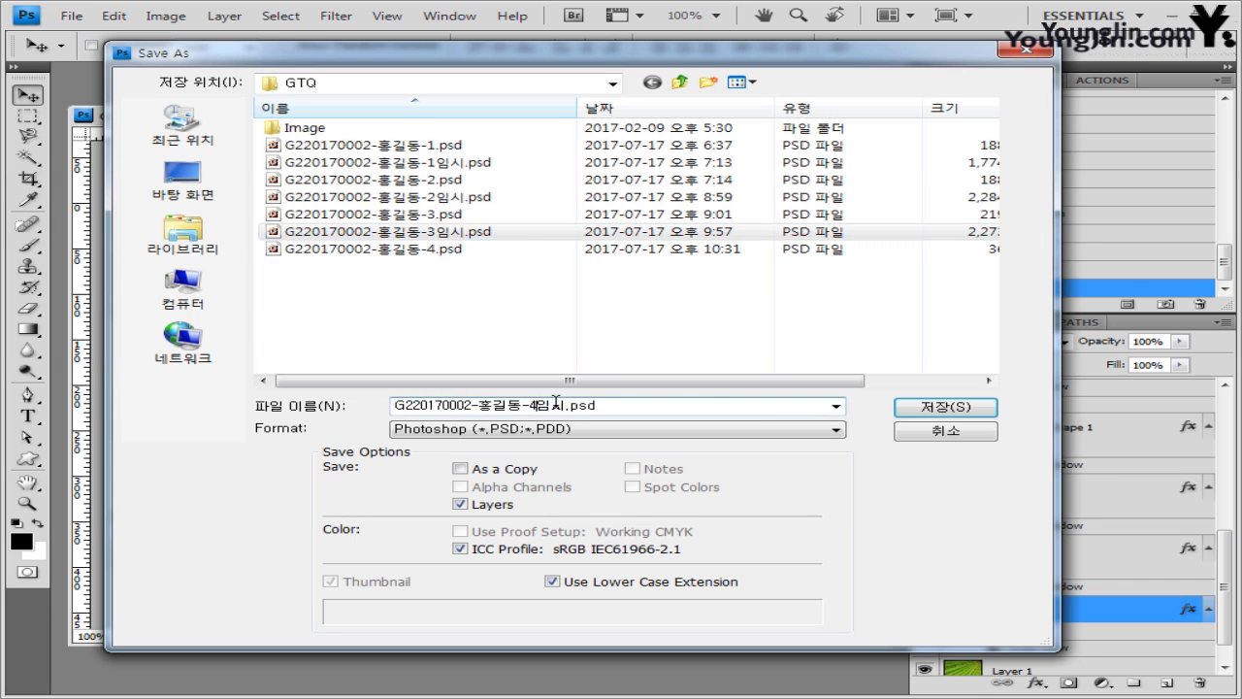
{"action": "key", "text": "Return"}
{"action": "key", "text": "Return"}
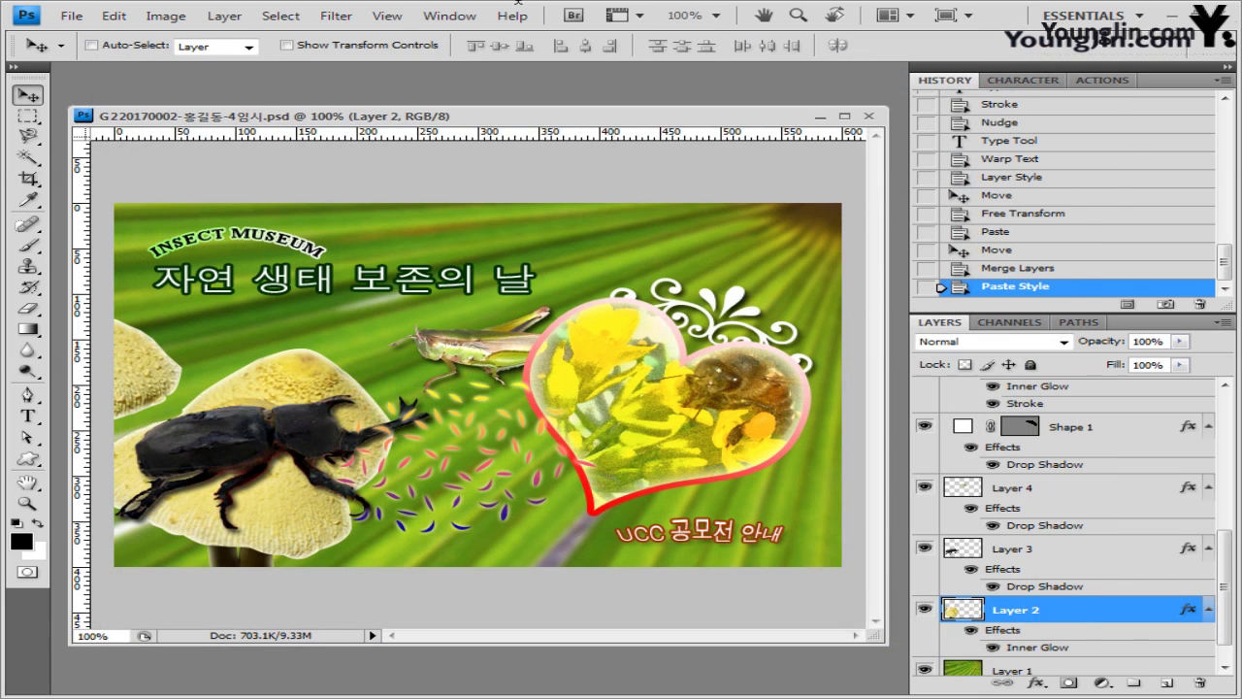
- Save a JPEG copy without the 임시 suffix at quality 8
{"action": "left_click", "coordinate": [90, 18]}
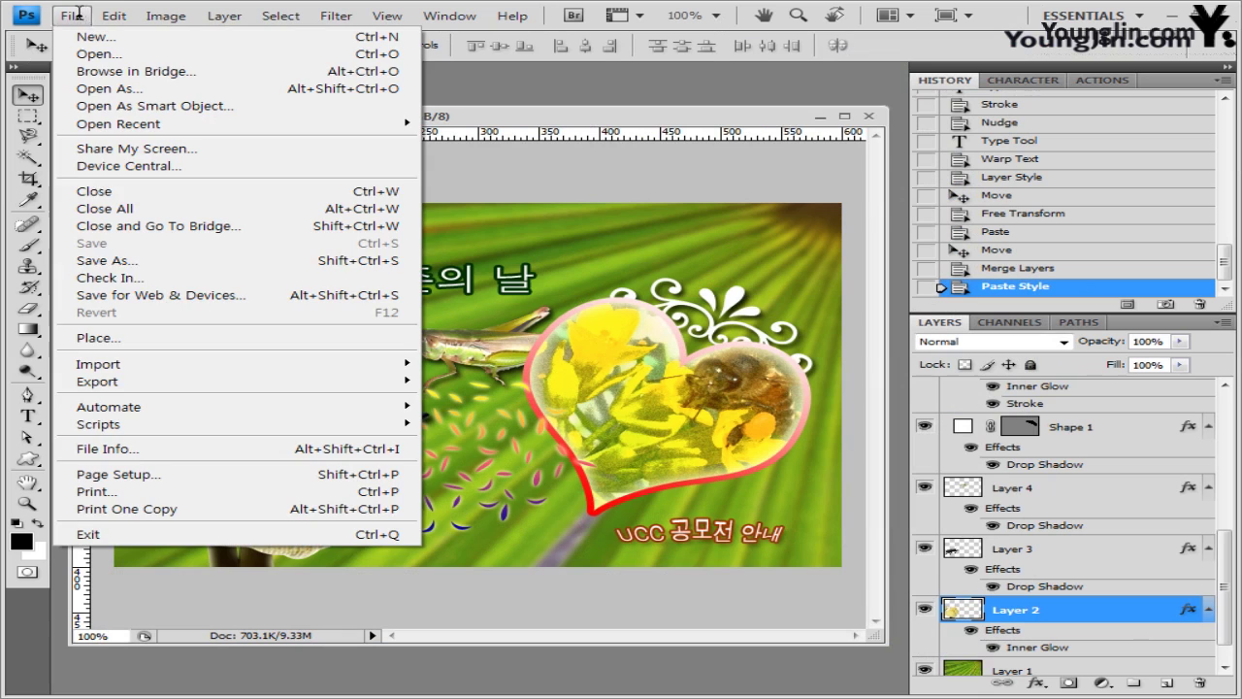
{"action": "left_click", "coordinate": [140, 260]}
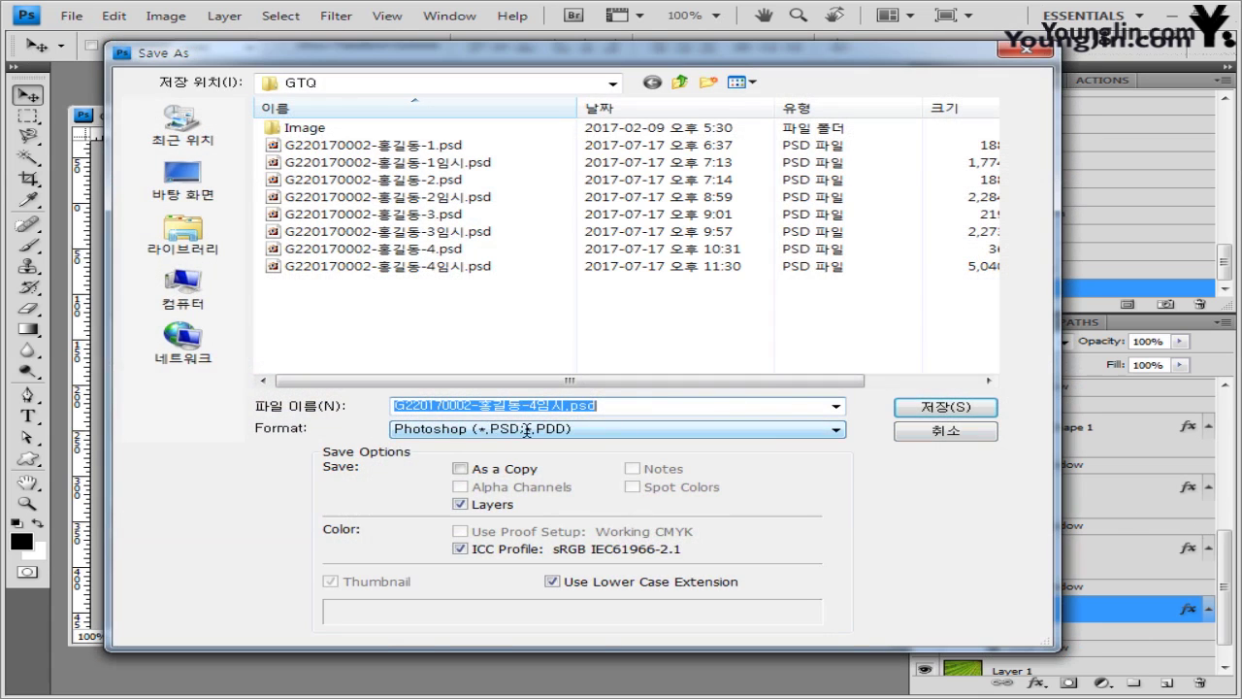
{"action": "left_click", "coordinate": [527, 428]}
{"action": "left_click", "coordinate": [531, 531]}
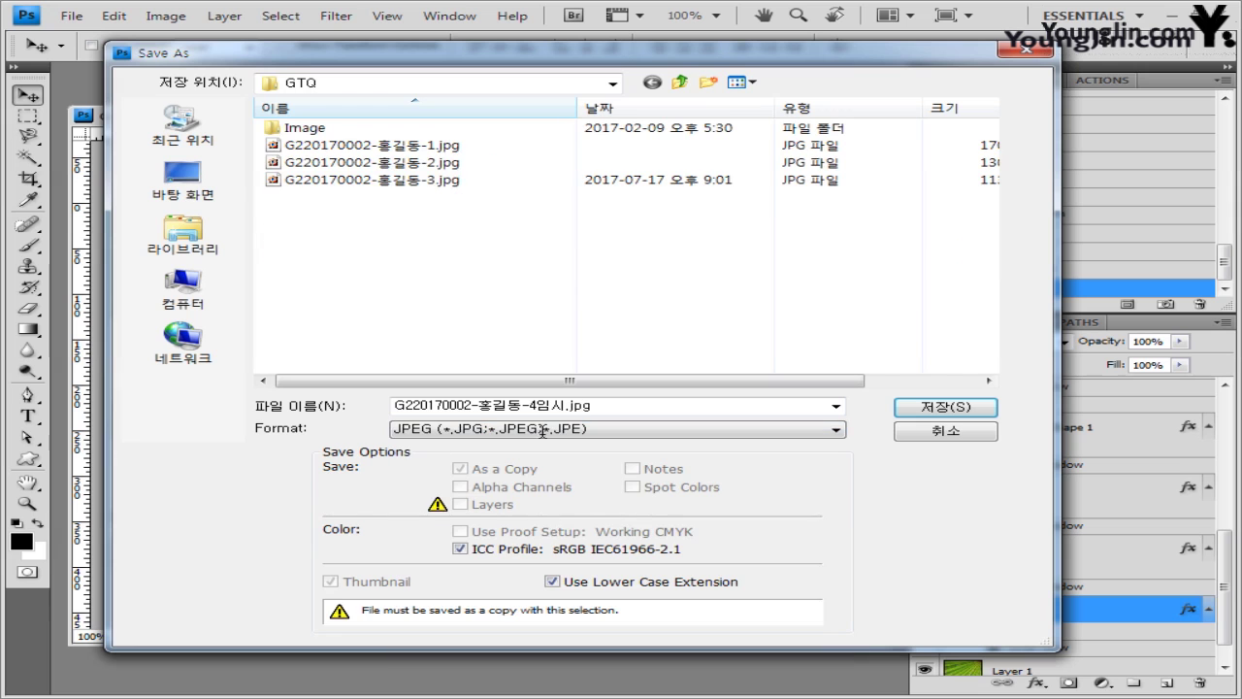
{"action": "double_click", "coordinate": [535, 405]}
{"action": "left_click", "coordinate": [535, 405]}
{"action": "key", "text": "Delete"}
{"action": "key", "text": "Delete"}
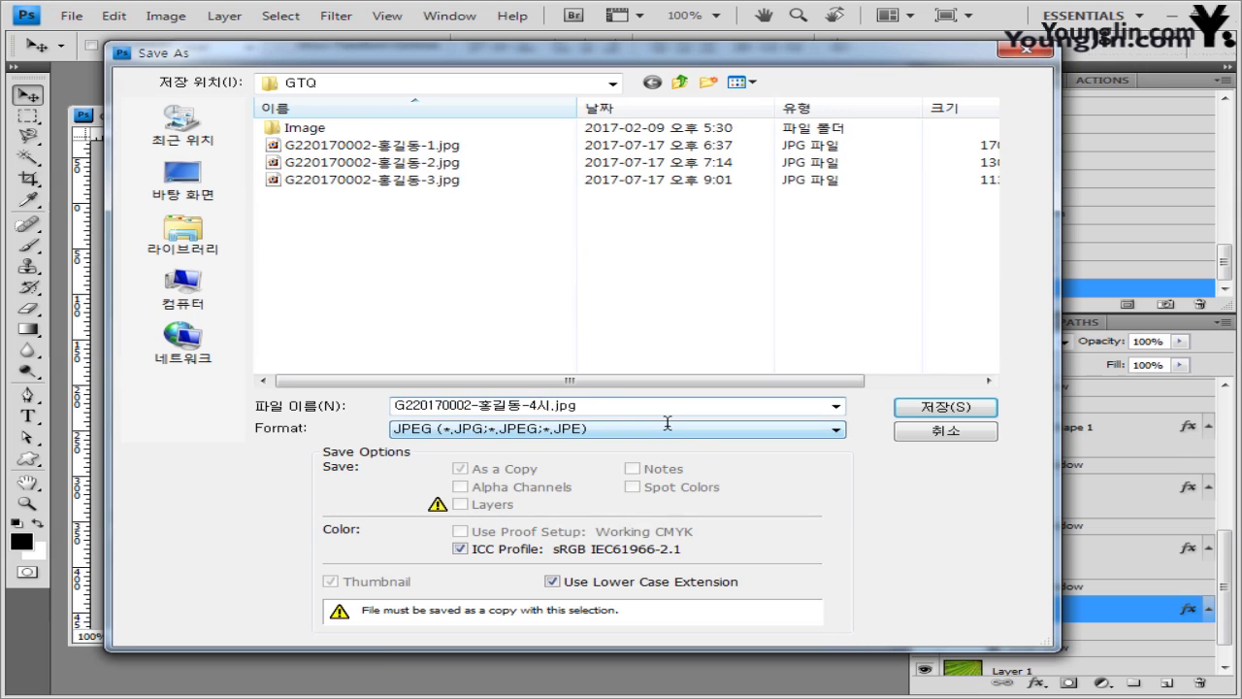
{"action": "key", "text": "Return"}
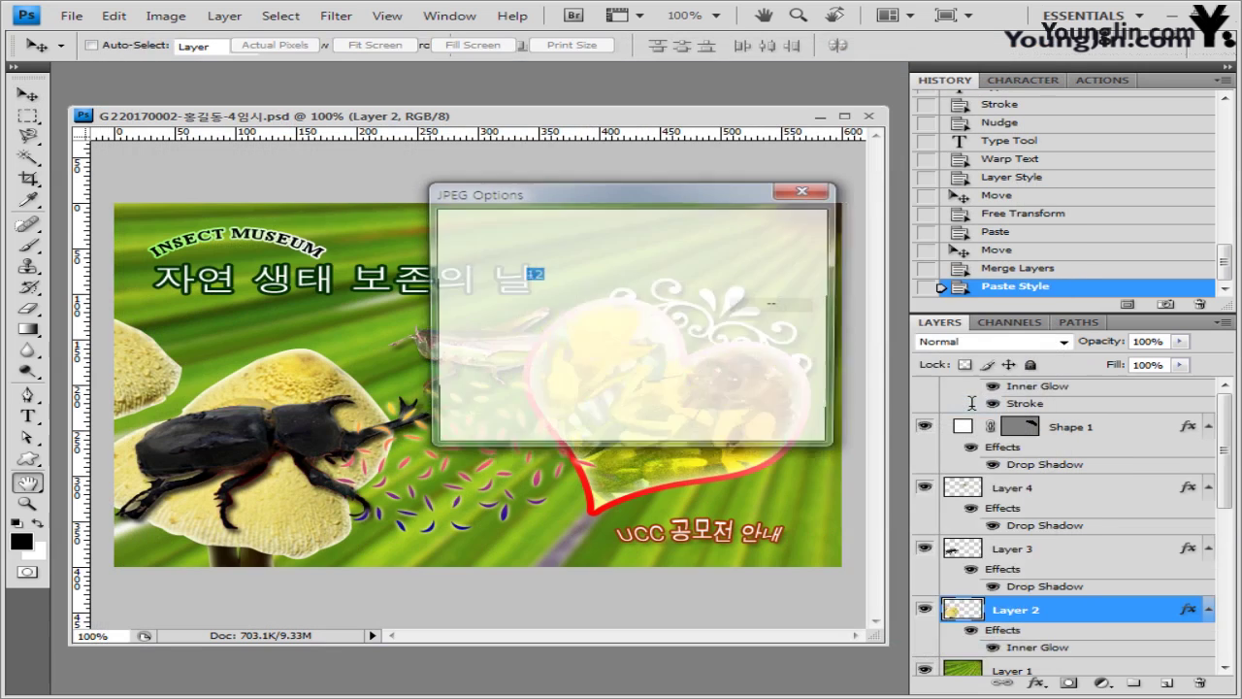
{"action": "left_click", "coordinate": [641, 313]}
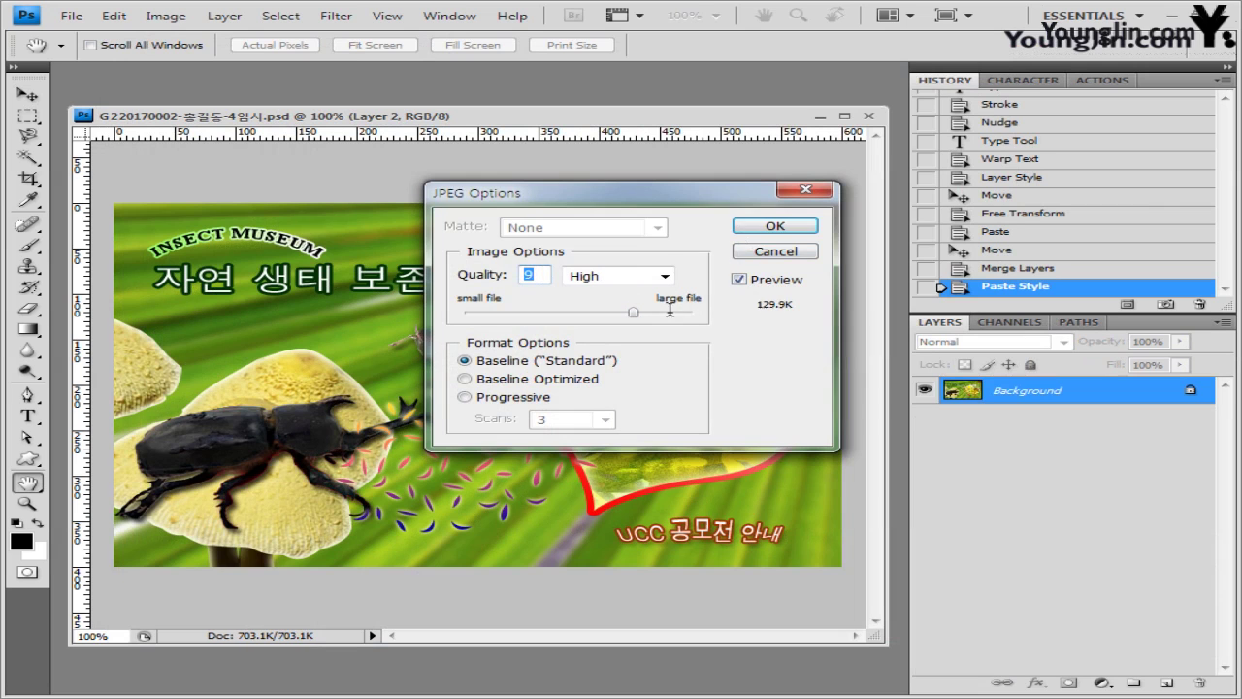
{"action": "left_click", "coordinate": [773, 225]}
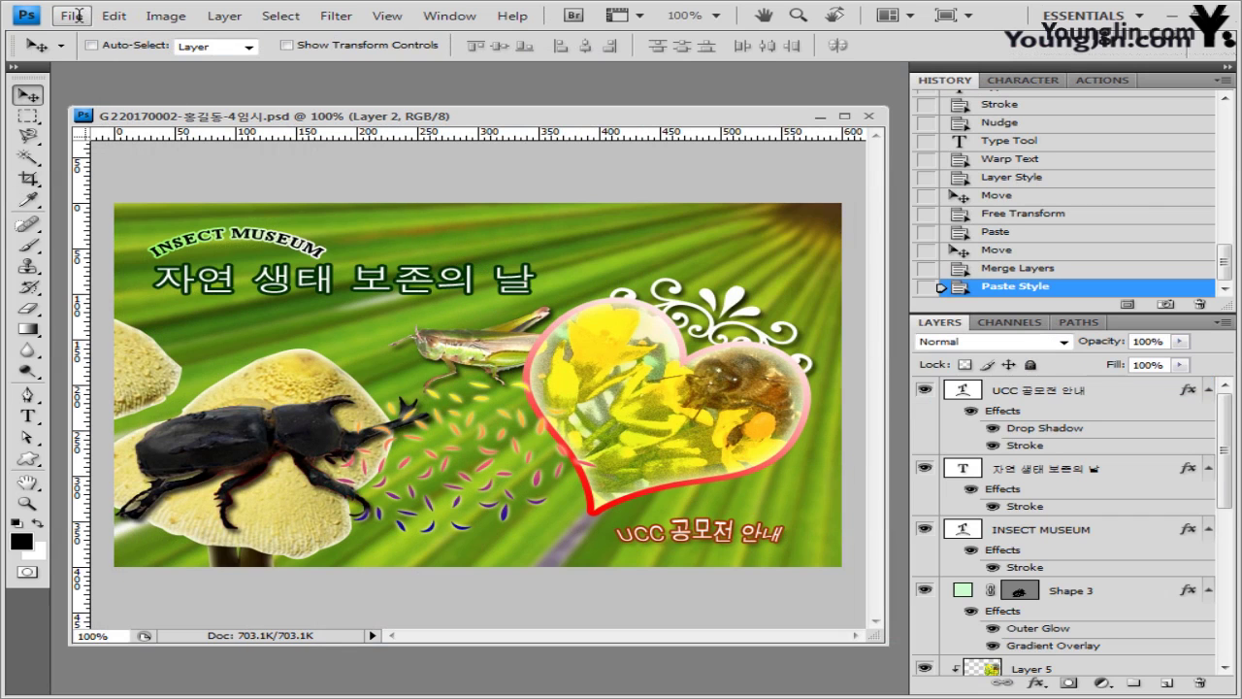
- Resize the composite image to 60×40 pixels, keeping proportions
{"action": "left_click", "coordinate": [166, 16]}
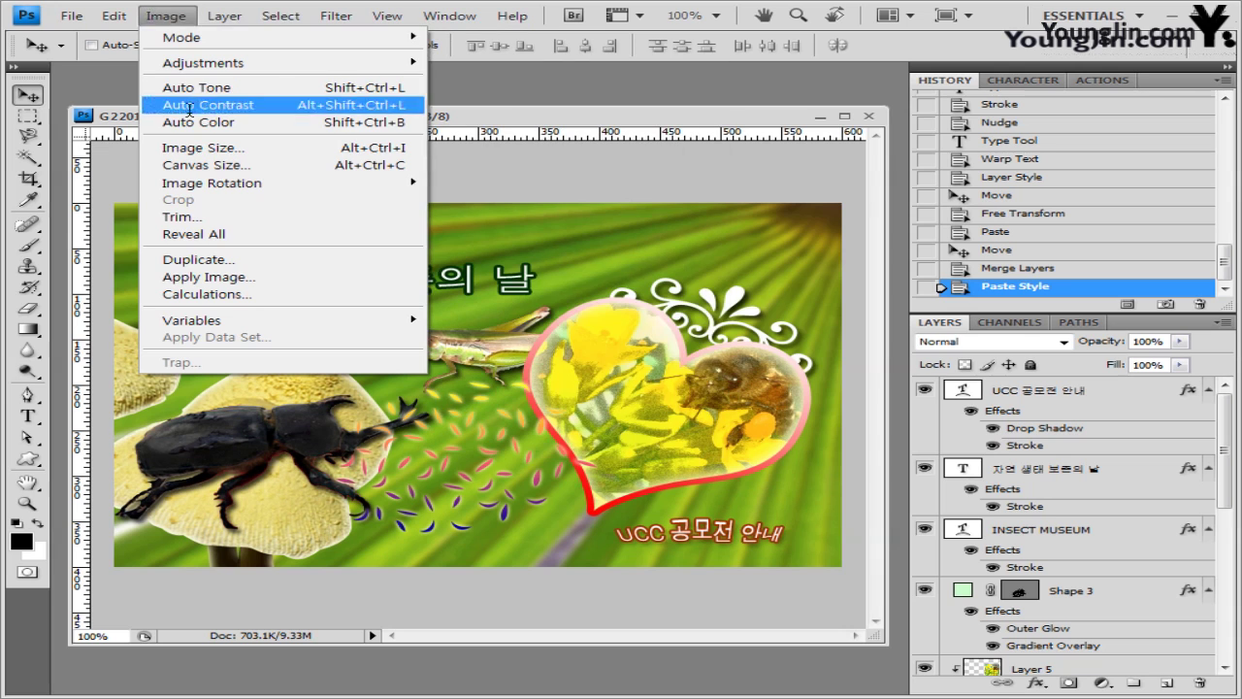
{"action": "left_click", "coordinate": [185, 152]}
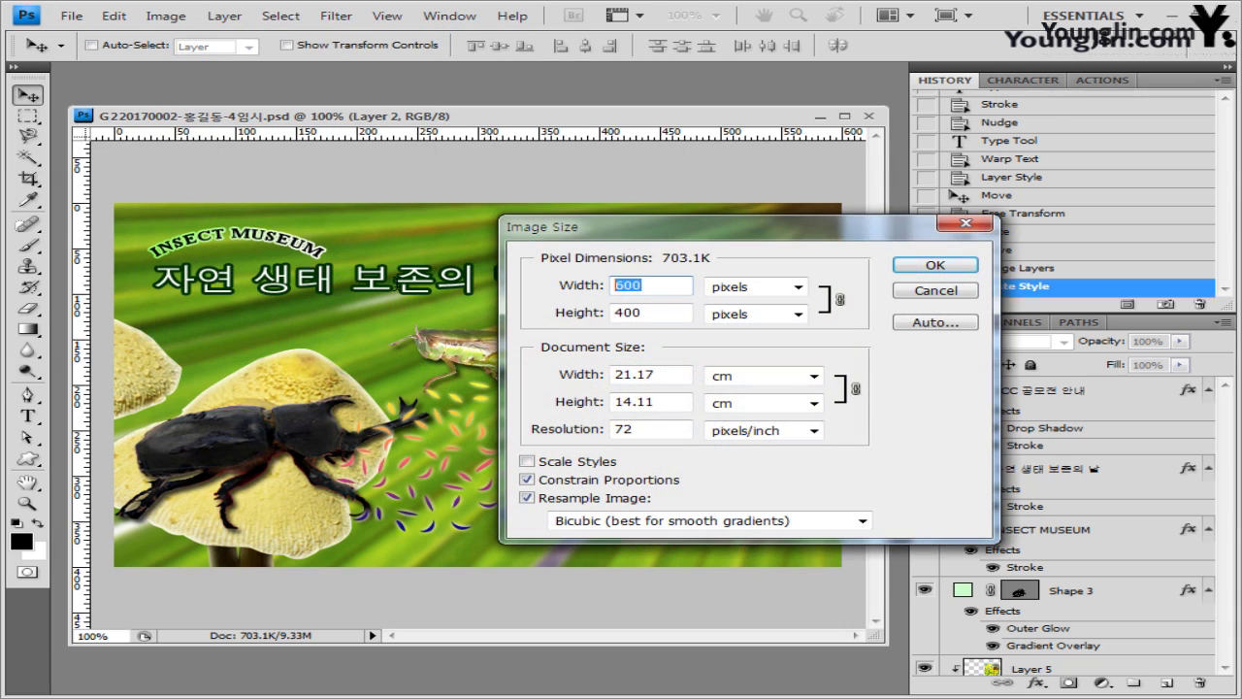
{"action": "type", "text": "60"}
{"action": "left_click", "coordinate": [698, 308]}
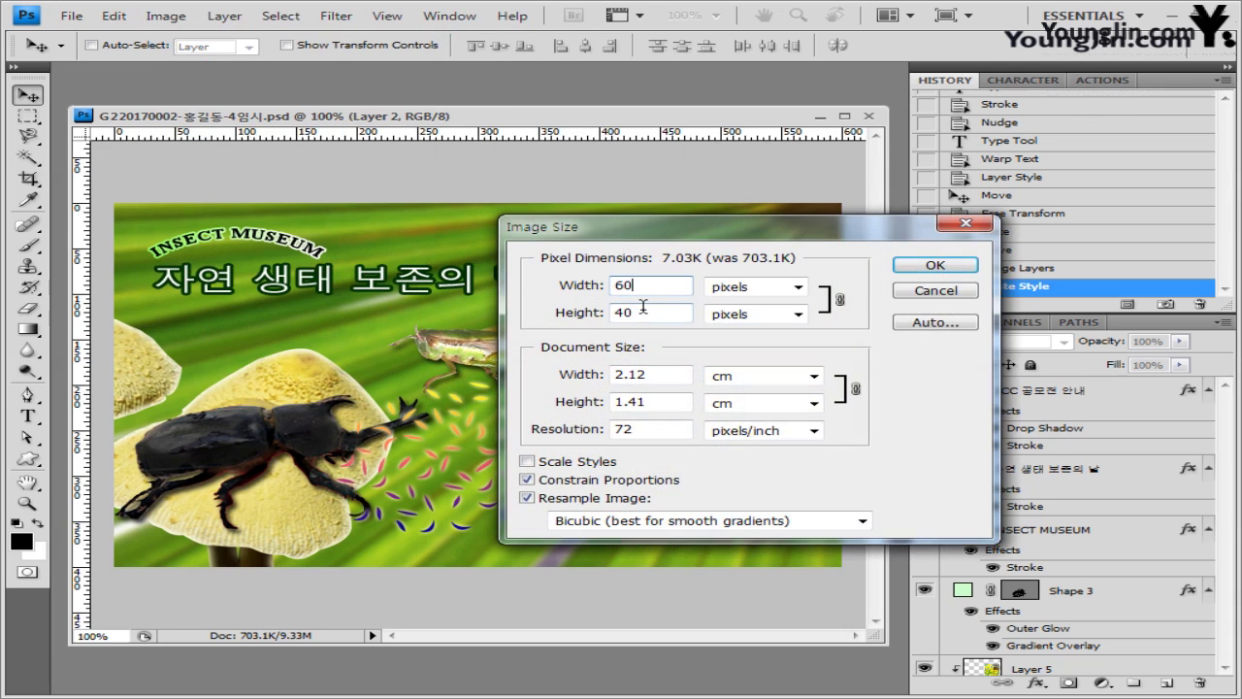
{"action": "left_click", "coordinate": [934, 265]}
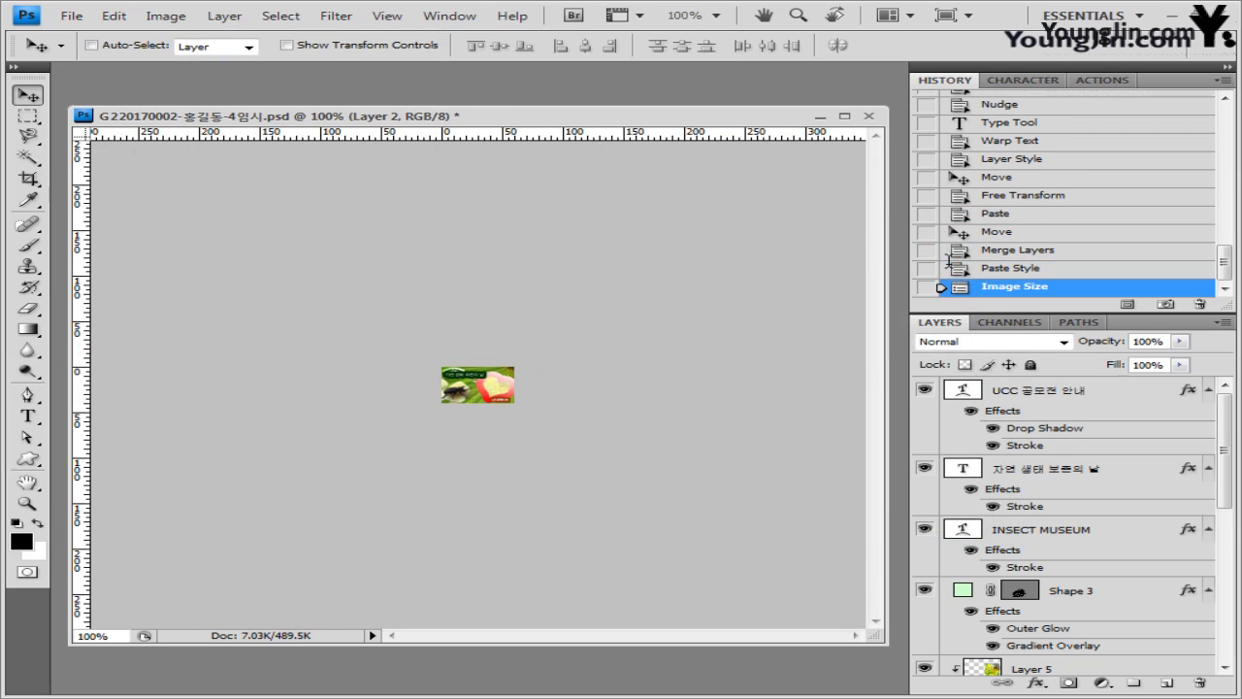
- Save the resized composite over the existing -4 PSD file, then close the document
{"action": "left_click", "coordinate": [73, 14]}
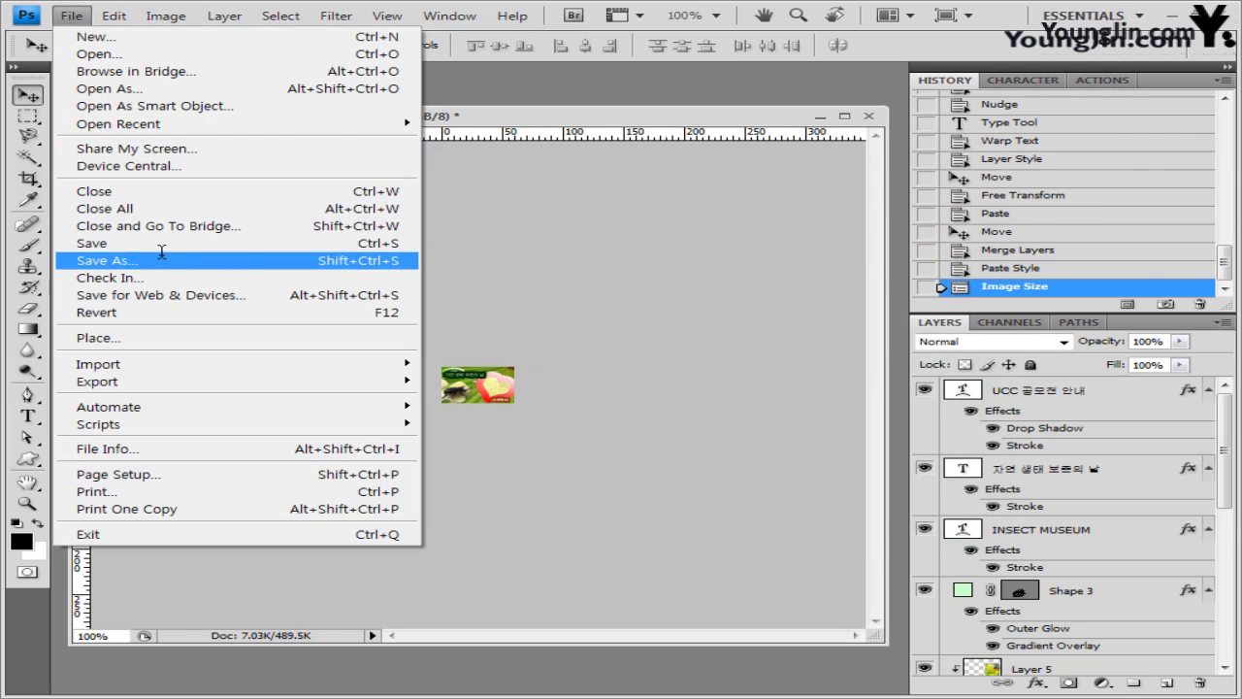
{"action": "left_click", "coordinate": [155, 258]}
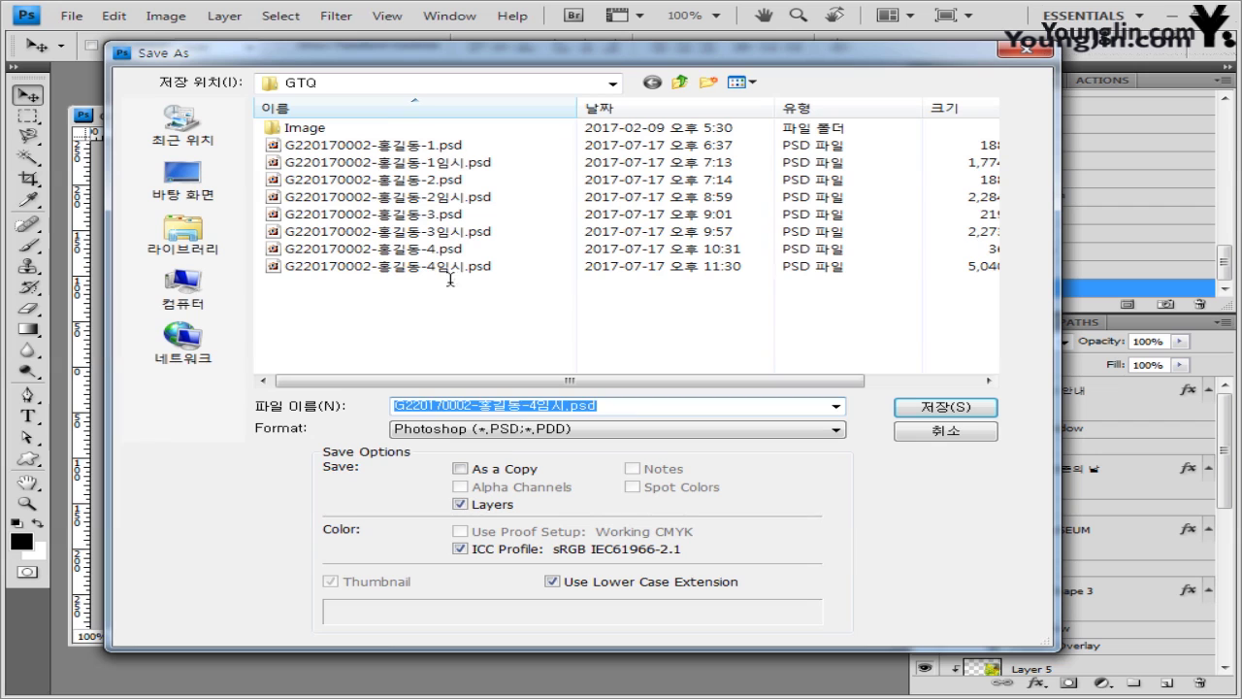
{"action": "left_click", "coordinate": [451, 248]}
{"action": "key", "text": "Return"}
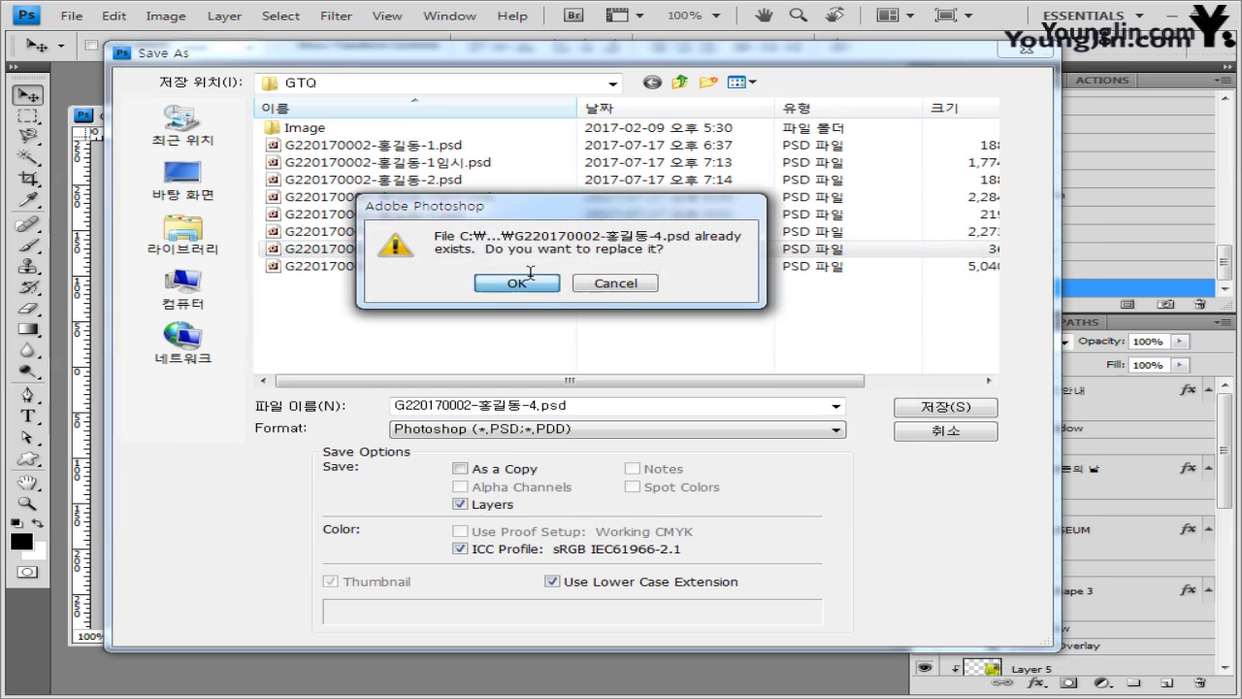
{"action": "left_click", "coordinate": [516, 283]}
{"action": "left_click", "coordinate": [897, 217]}
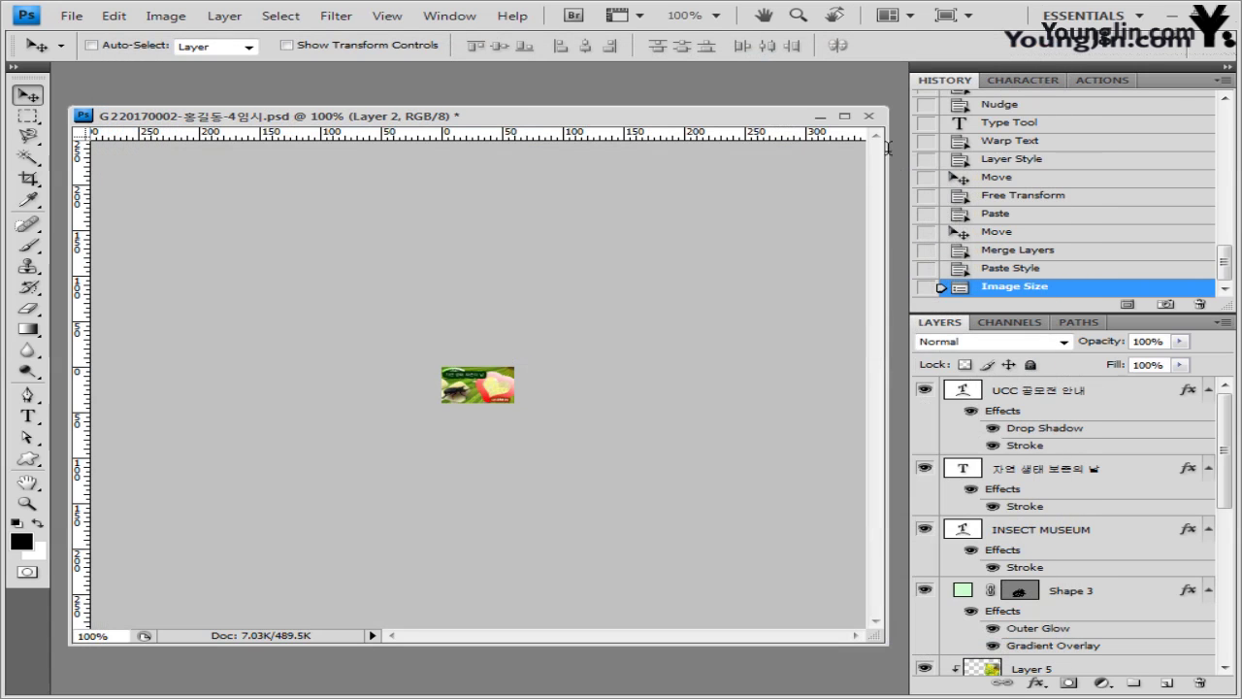
{"action": "left_click", "coordinate": [868, 115]}
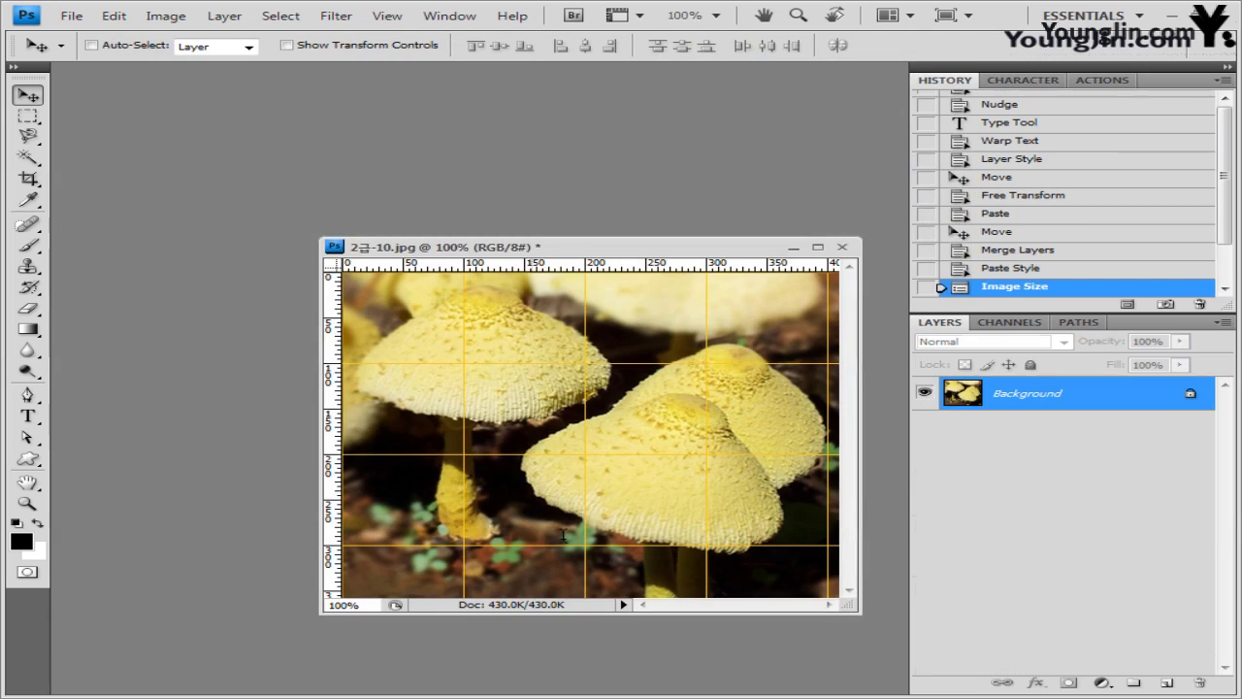
- Close 2급-10.jpg without saving, then bring up the Open dialog and cancel it
{"action": "left_click", "coordinate": [842, 246]}
{"action": "left_click", "coordinate": [583, 284]}
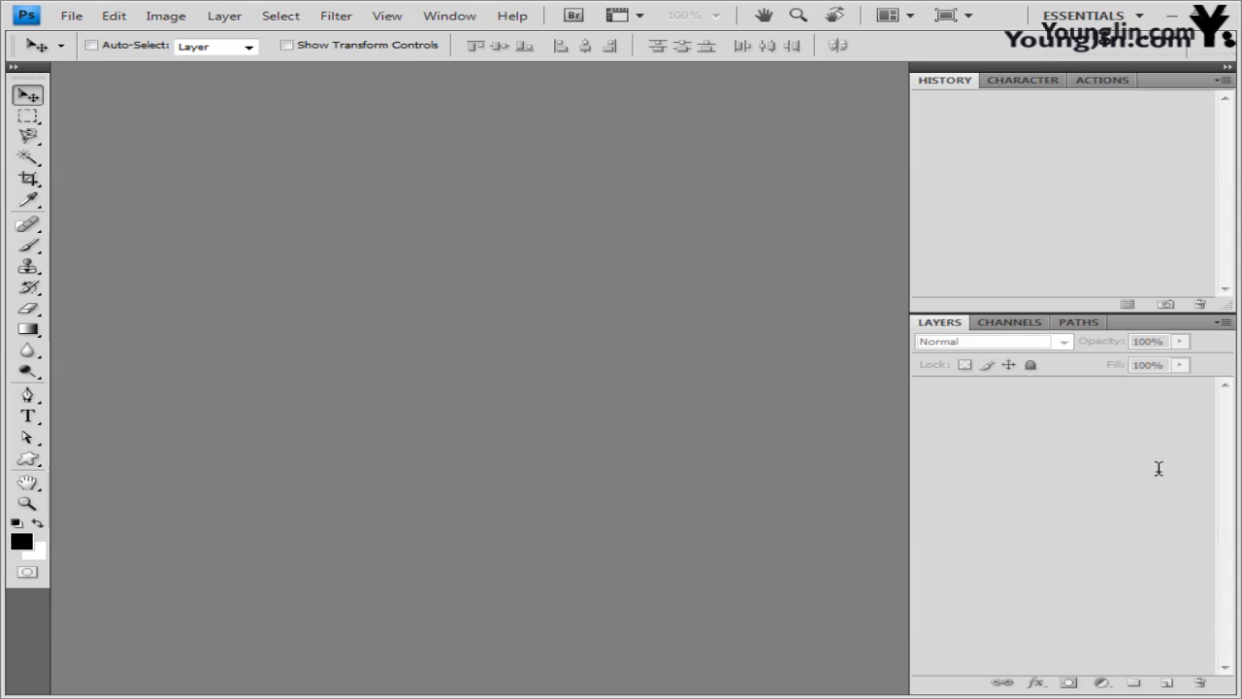
{"action": "key", "text": "ctrl+o"}
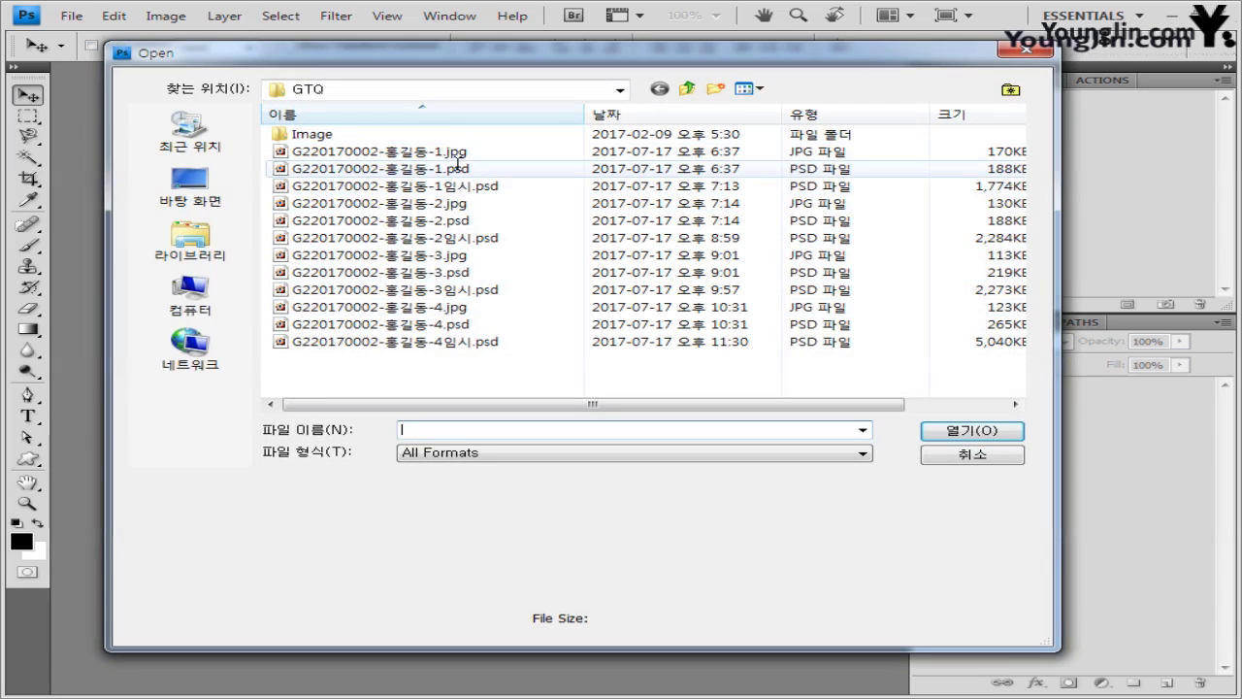
{"action": "key", "text": "Escape"}
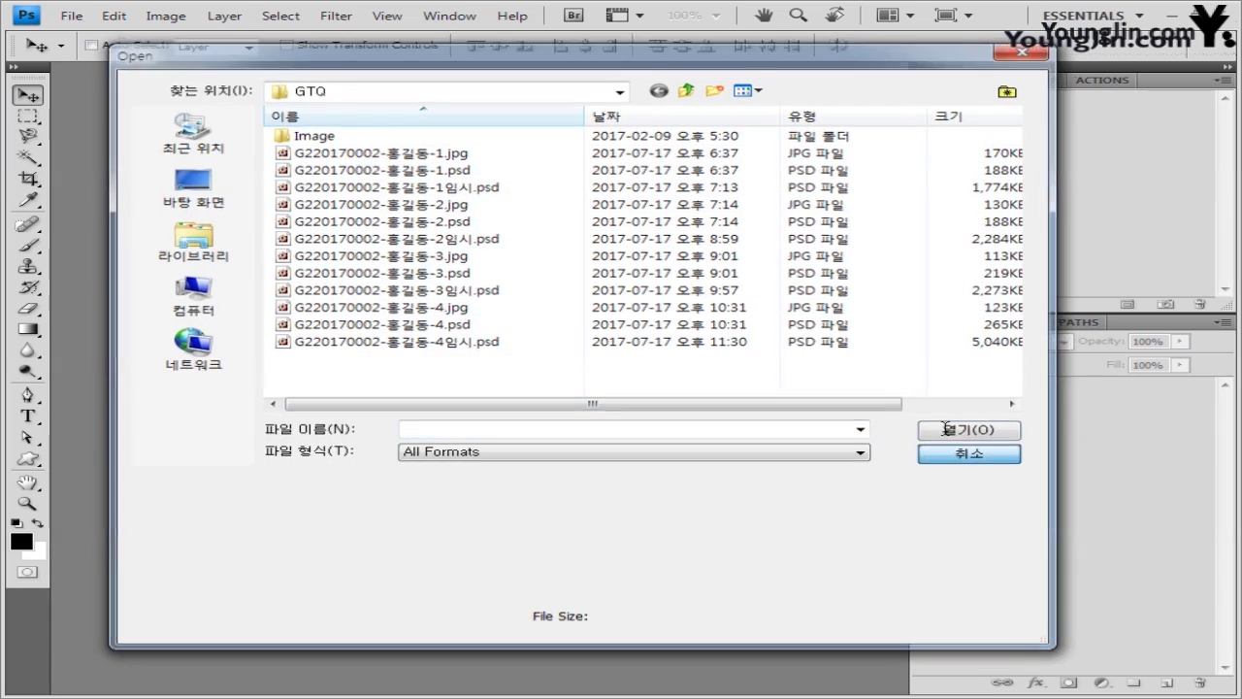